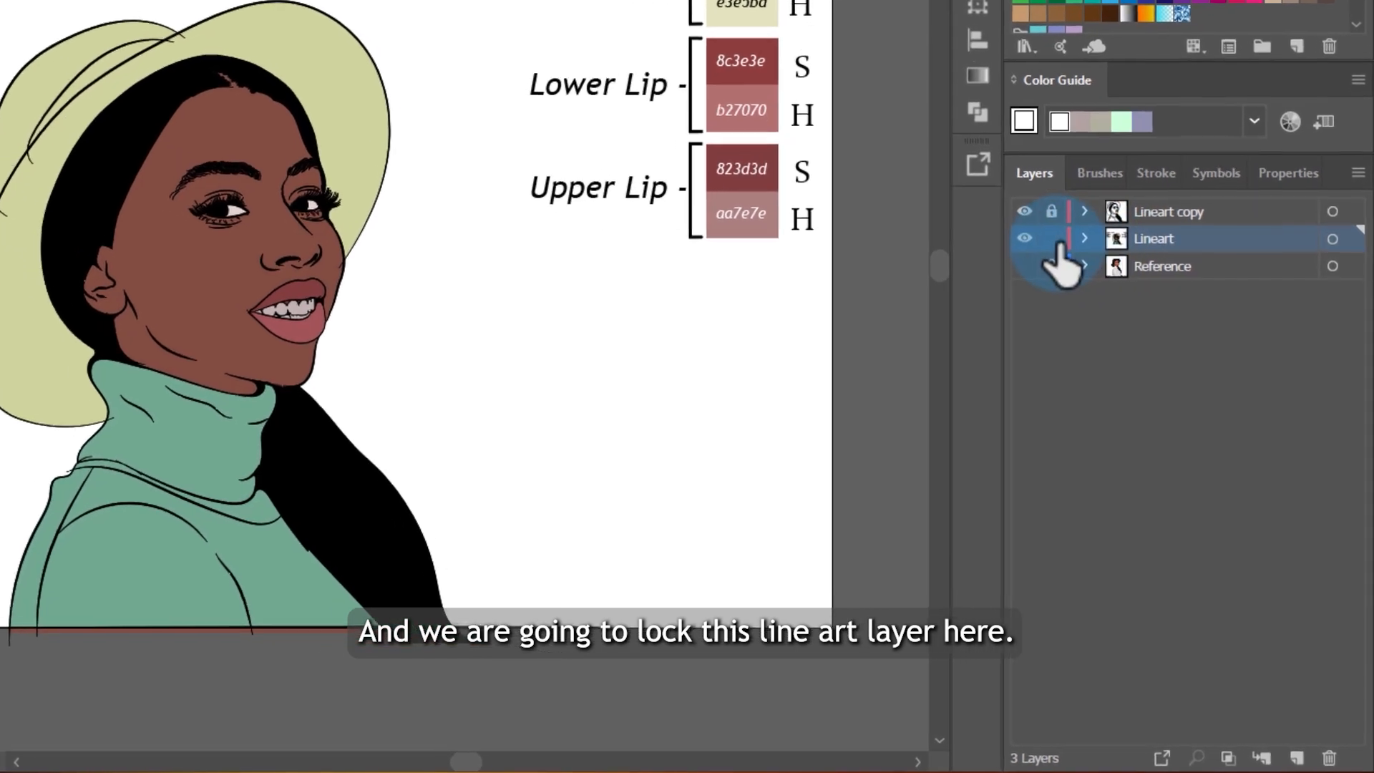
Lock the colored Lineart layer and rename it "Base color".
{"action": "left_click", "coordinate": [1024, 196]}
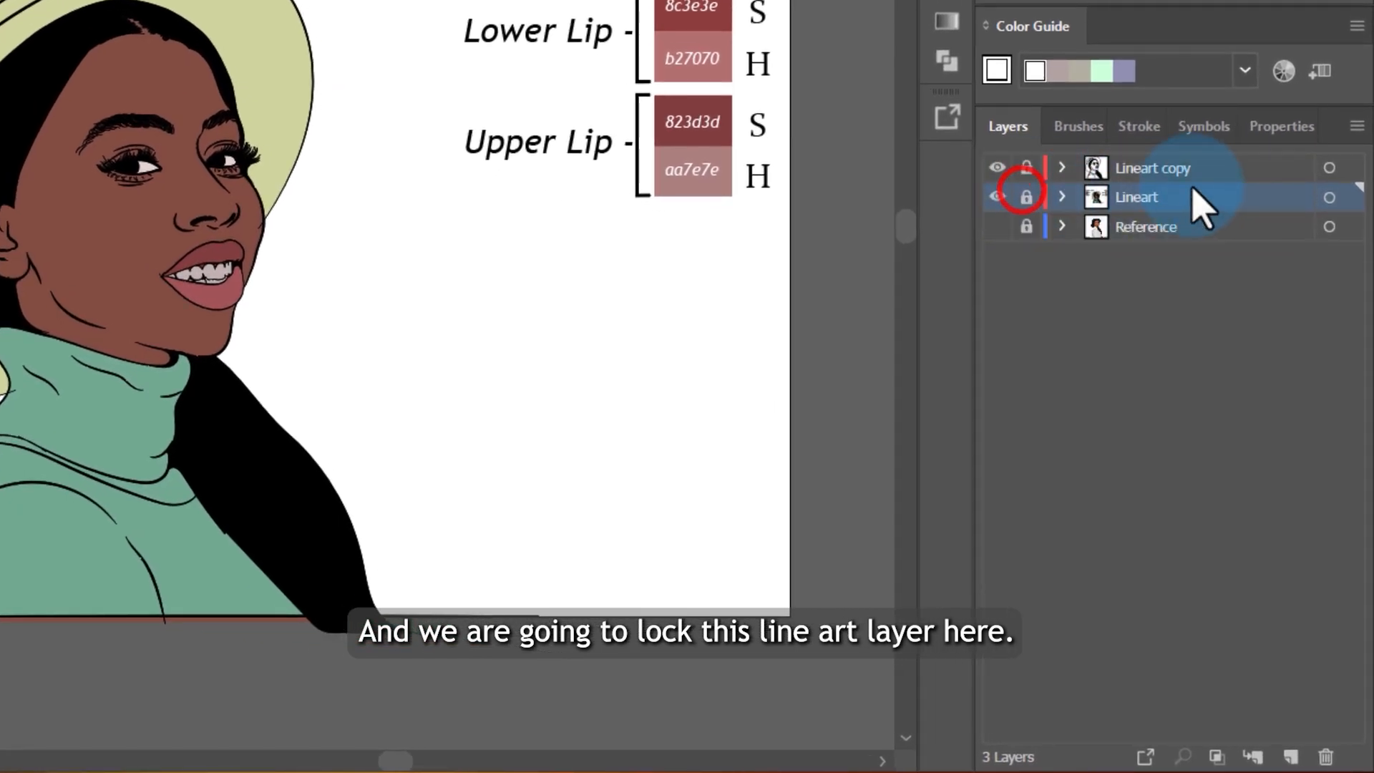
{"action": "double_click", "coordinate": [1156, 195]}
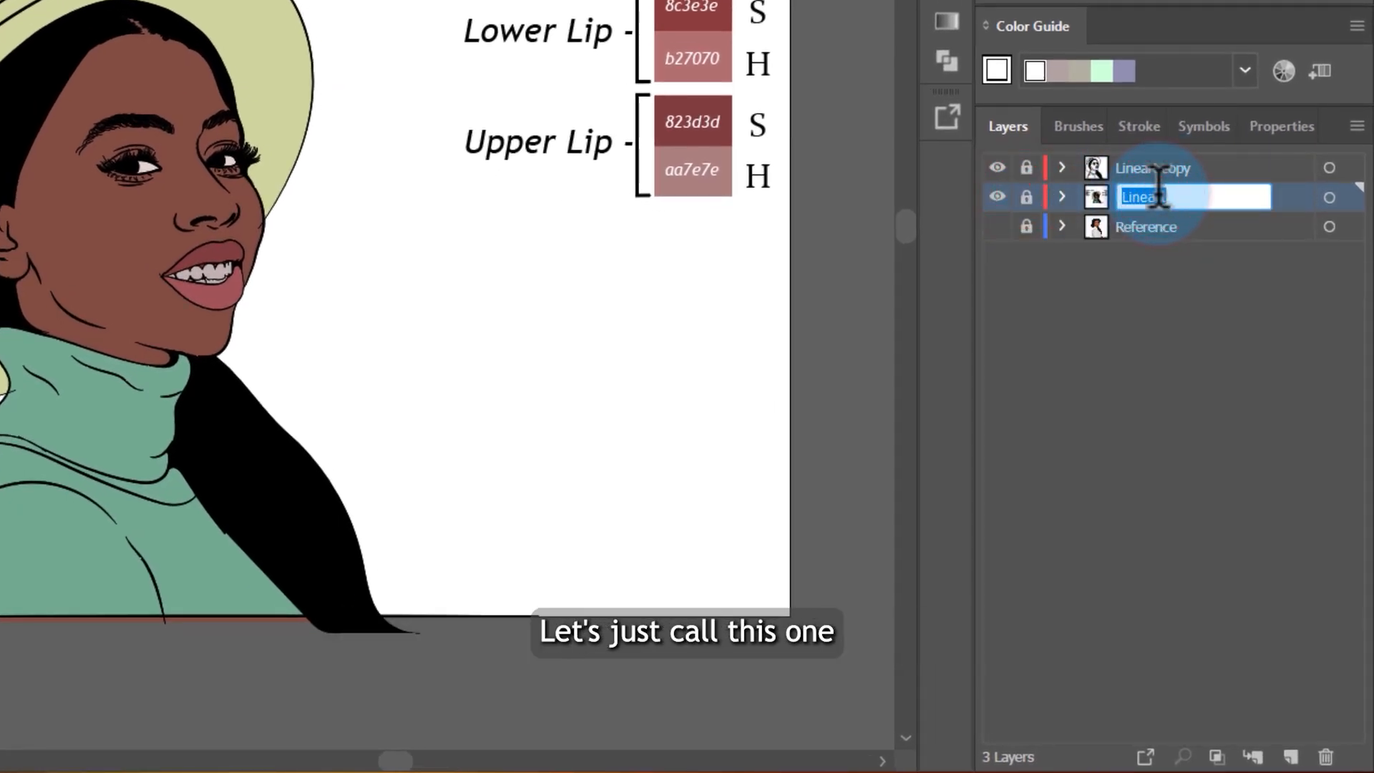
{"action": "type", "text": "Ba"}
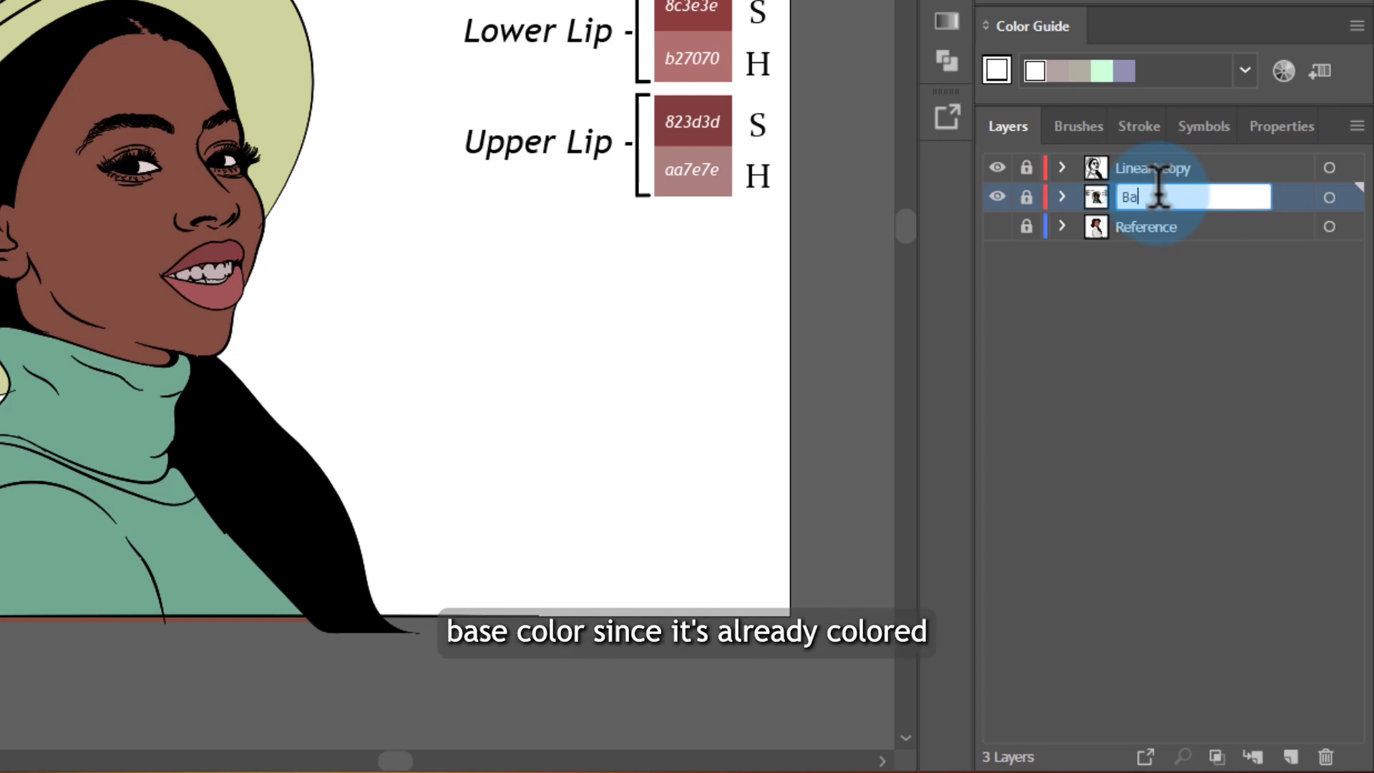
{"action": "type", "text": "se color"}
{"action": "key", "text": "Return"}
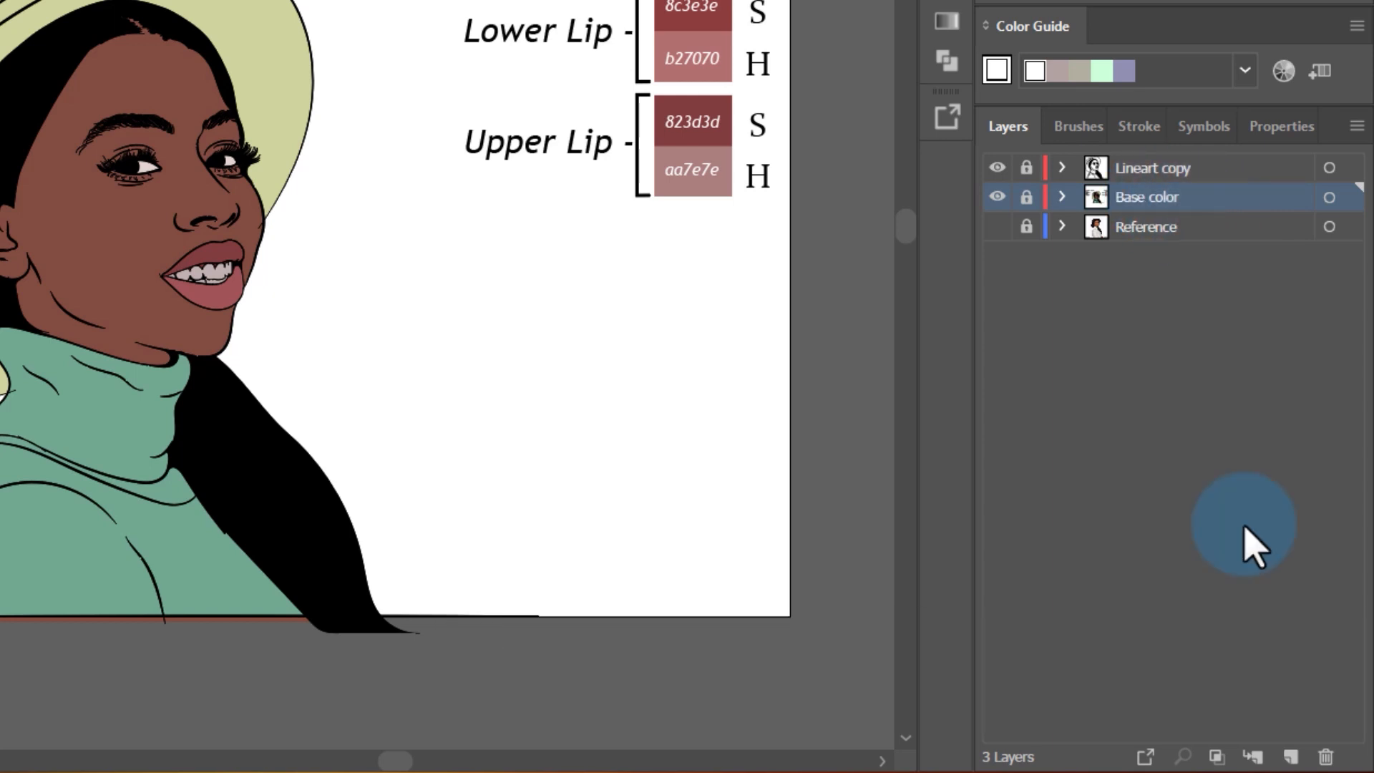
Create a new layer above Base color and name it "Facial Shadows + Highlights".
{"action": "left_click", "coordinate": [1290, 756]}
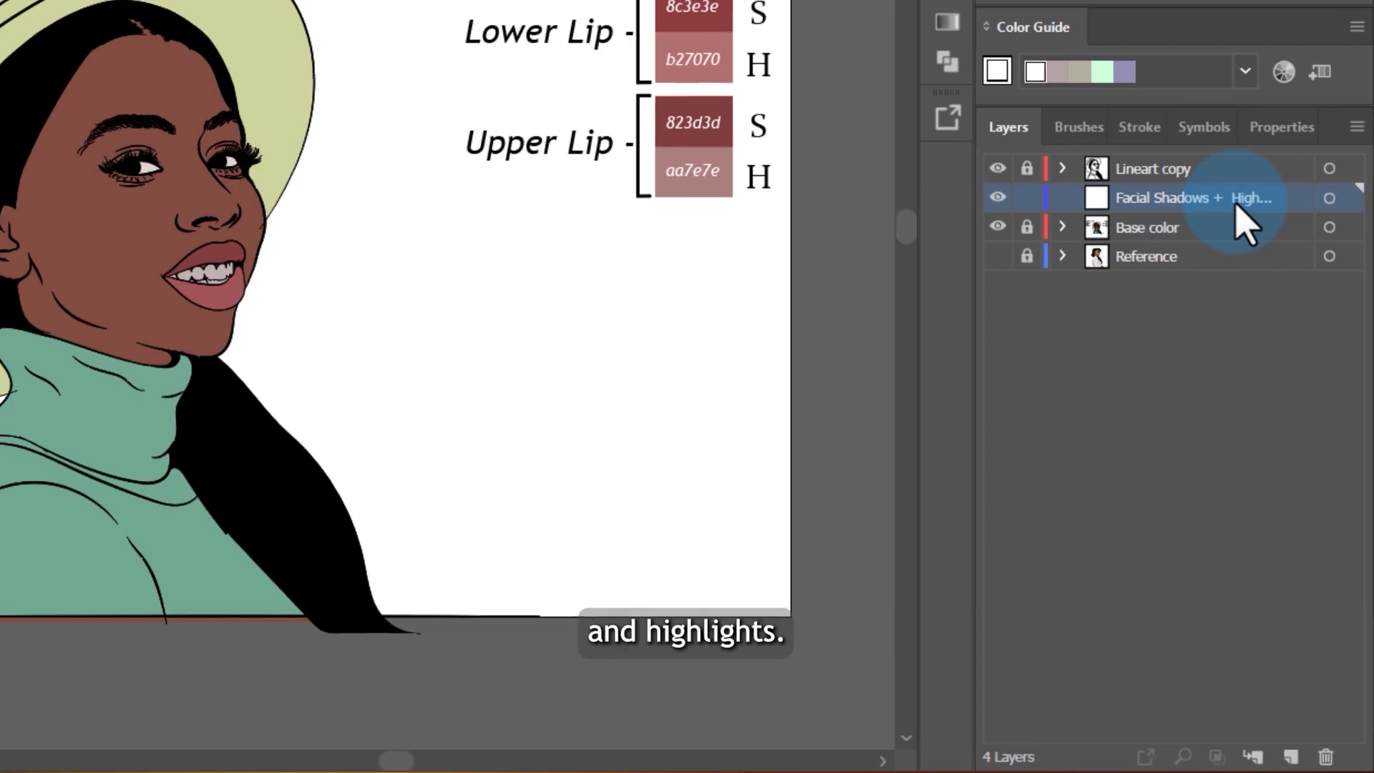
Examine the hex-coded color palettes beside the portrait, especially the Shadow & Highlights swatches.
{"action": "scroll", "coordinate": [460, 343], "scroll_direction": "up", "scroll_amount": 2}
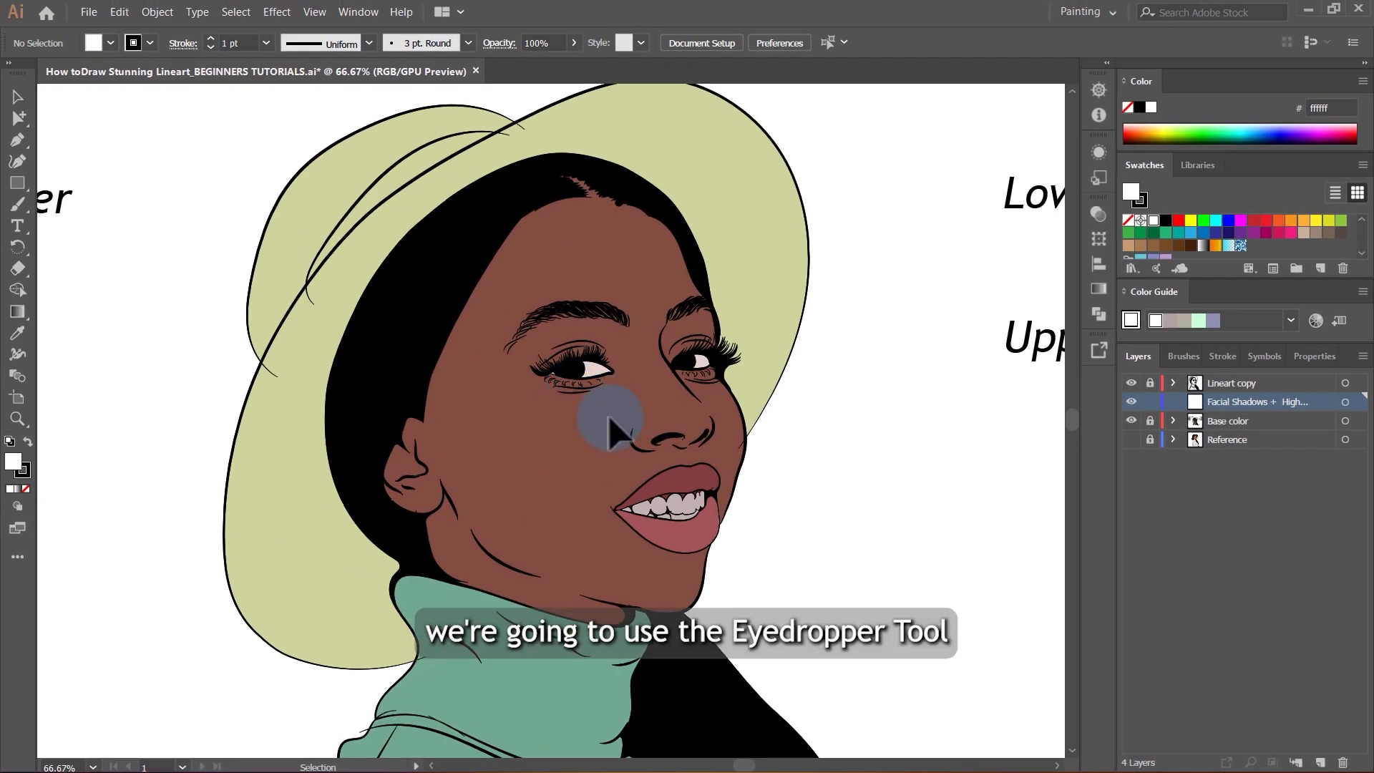
{"action": "scroll", "coordinate": [608, 415], "scroll_direction": "down", "scroll_amount": 2}
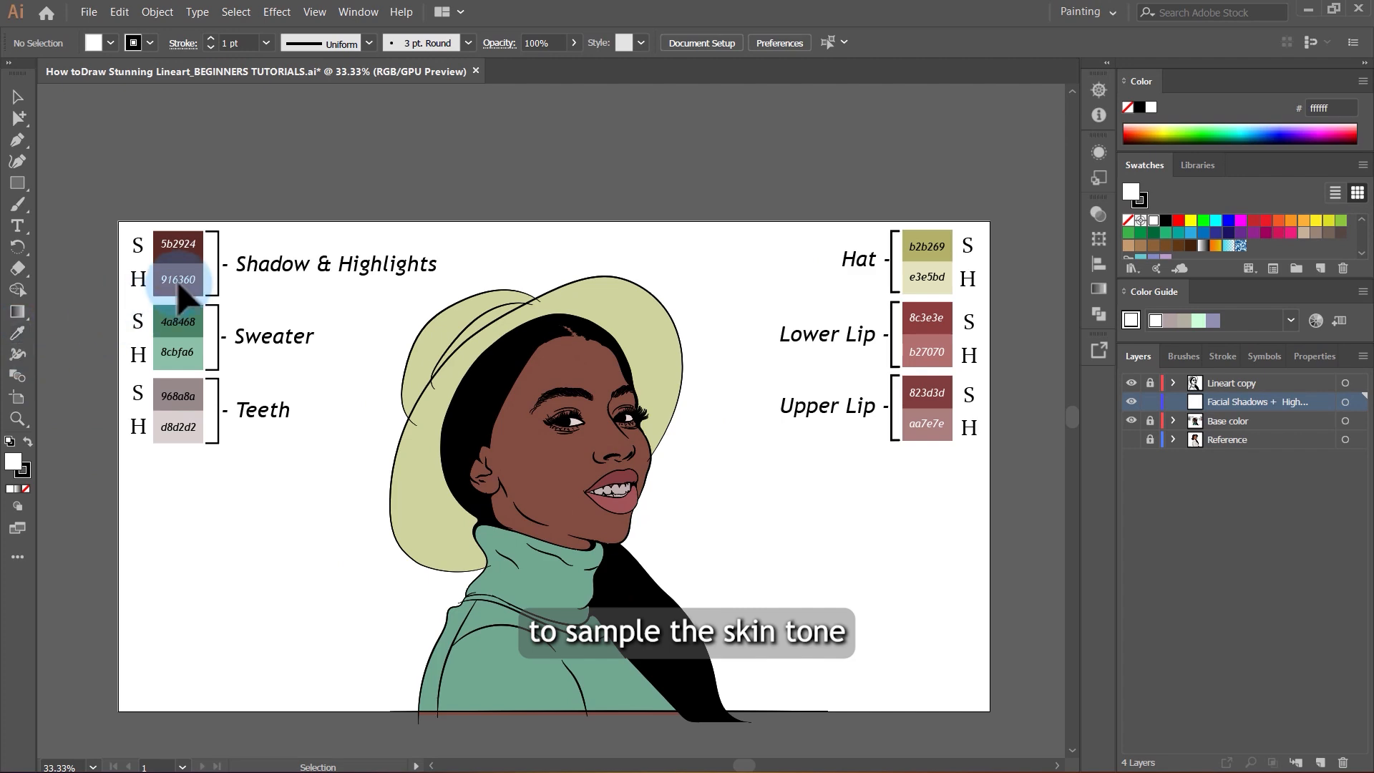
{"action": "scroll", "coordinate": [186, 276], "scroll_direction": "up", "scroll_amount": 3}
{"action": "scroll", "coordinate": [480, 289], "scroll_direction": "down", "scroll_amount": 2}
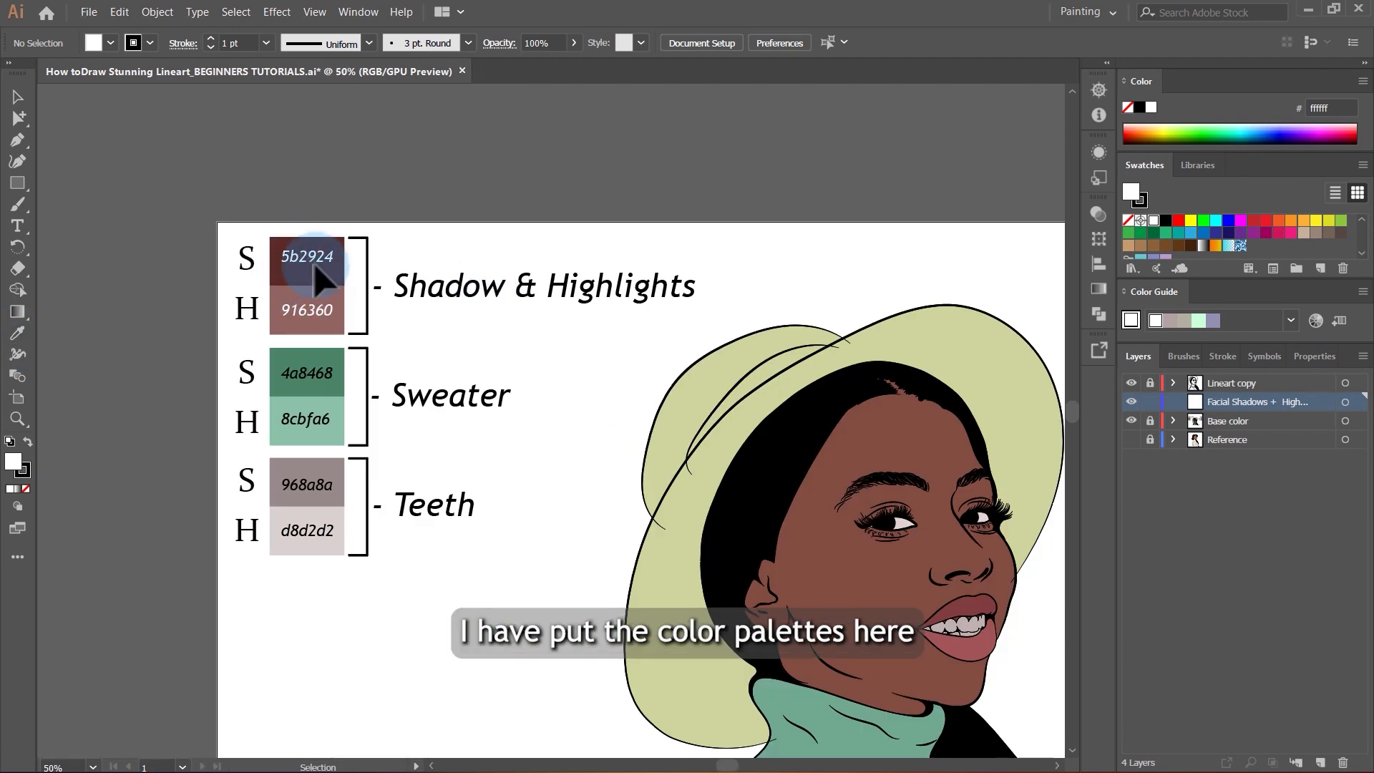
{"action": "scroll", "coordinate": [316, 265], "scroll_direction": "up", "scroll_amount": 2}
{"action": "scroll", "coordinate": [374, 249], "scroll_direction": "down", "scroll_amount": 2}
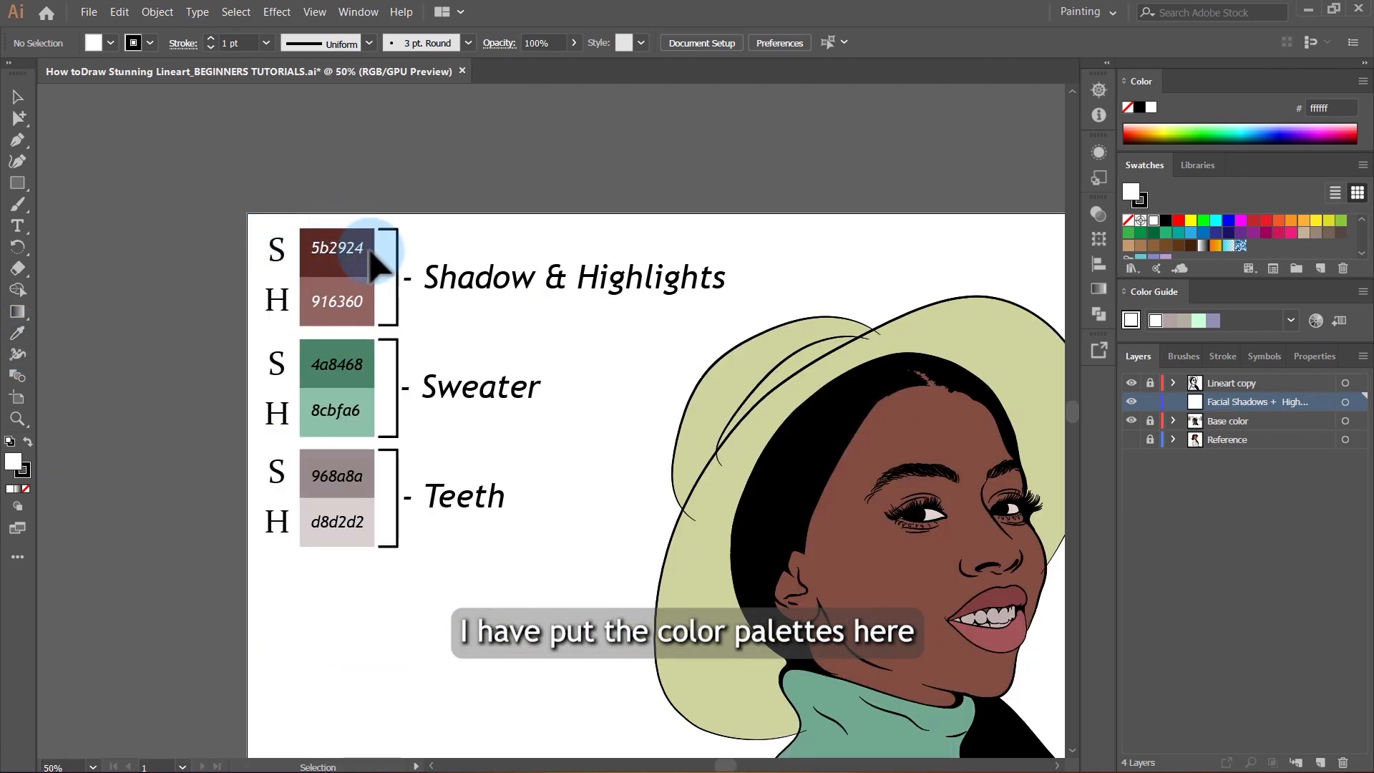
{"action": "scroll", "coordinate": [339, 254], "scroll_direction": "up", "scroll_amount": 2}
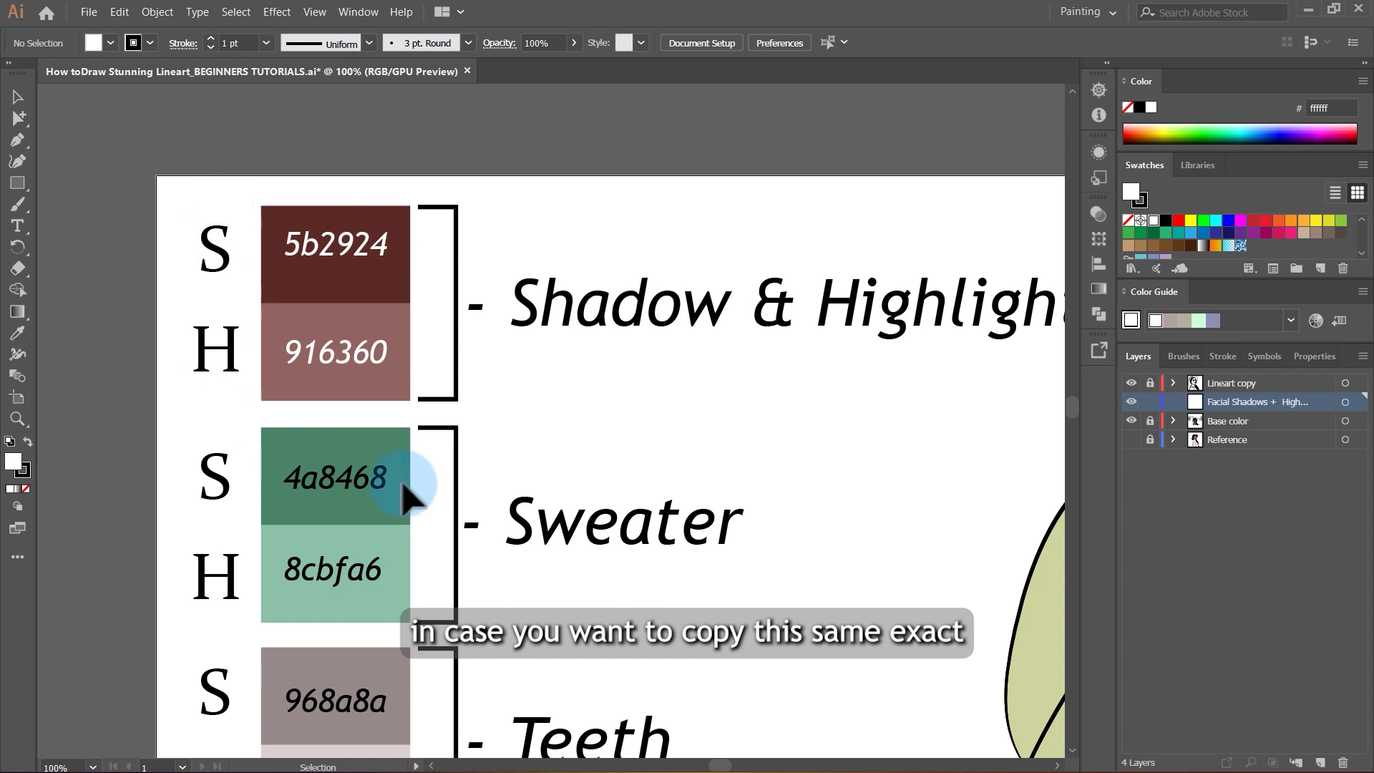
{"action": "scroll", "coordinate": [213, 308], "scroll_direction": "down", "scroll_amount": 2}
{"action": "scroll", "coordinate": [445, 408], "scroll_direction": "down", "scroll_amount": 2}
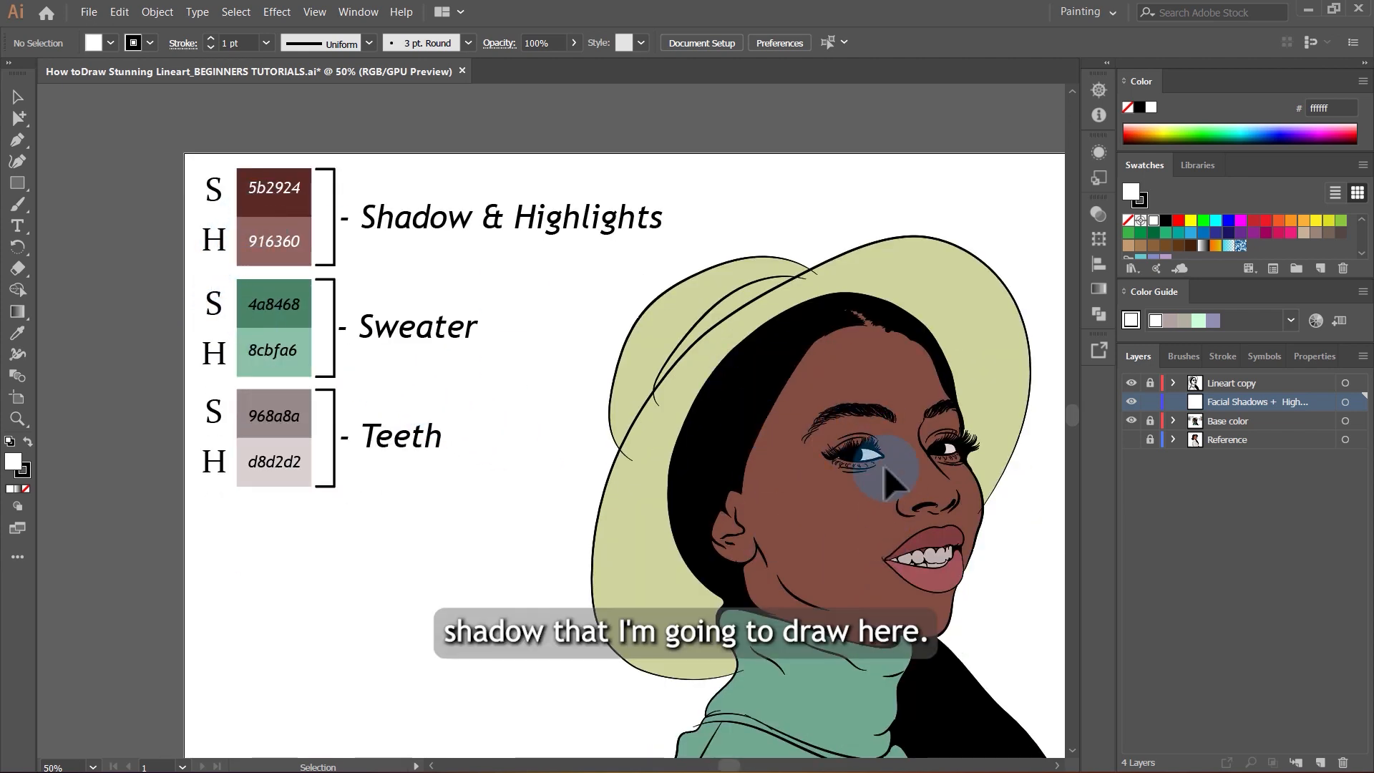
{"action": "scroll", "coordinate": [275, 189], "scroll_direction": "up", "scroll_amount": 4}
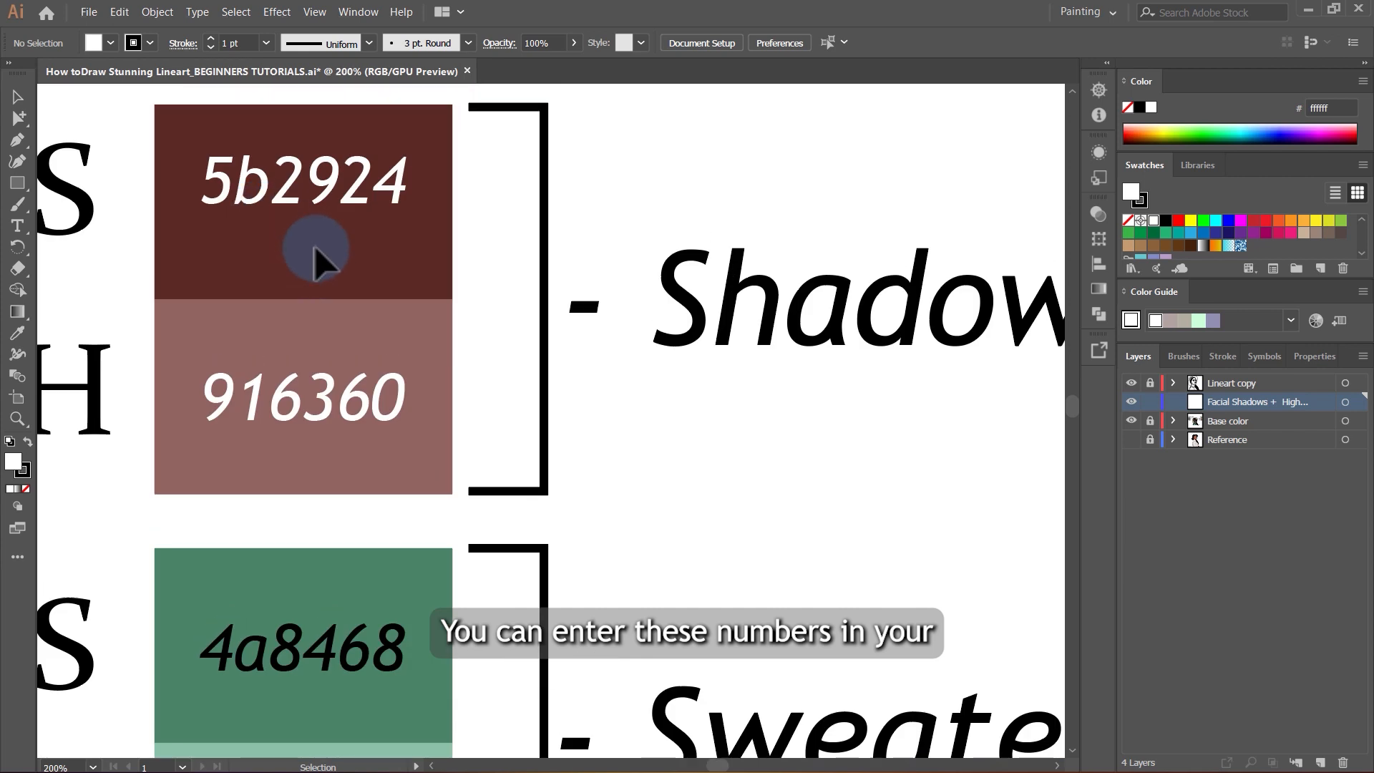
Inspect the hex code field in the fill's Color Picker and cancel without changing the color.
{"action": "double_click", "coordinate": [13, 464]}
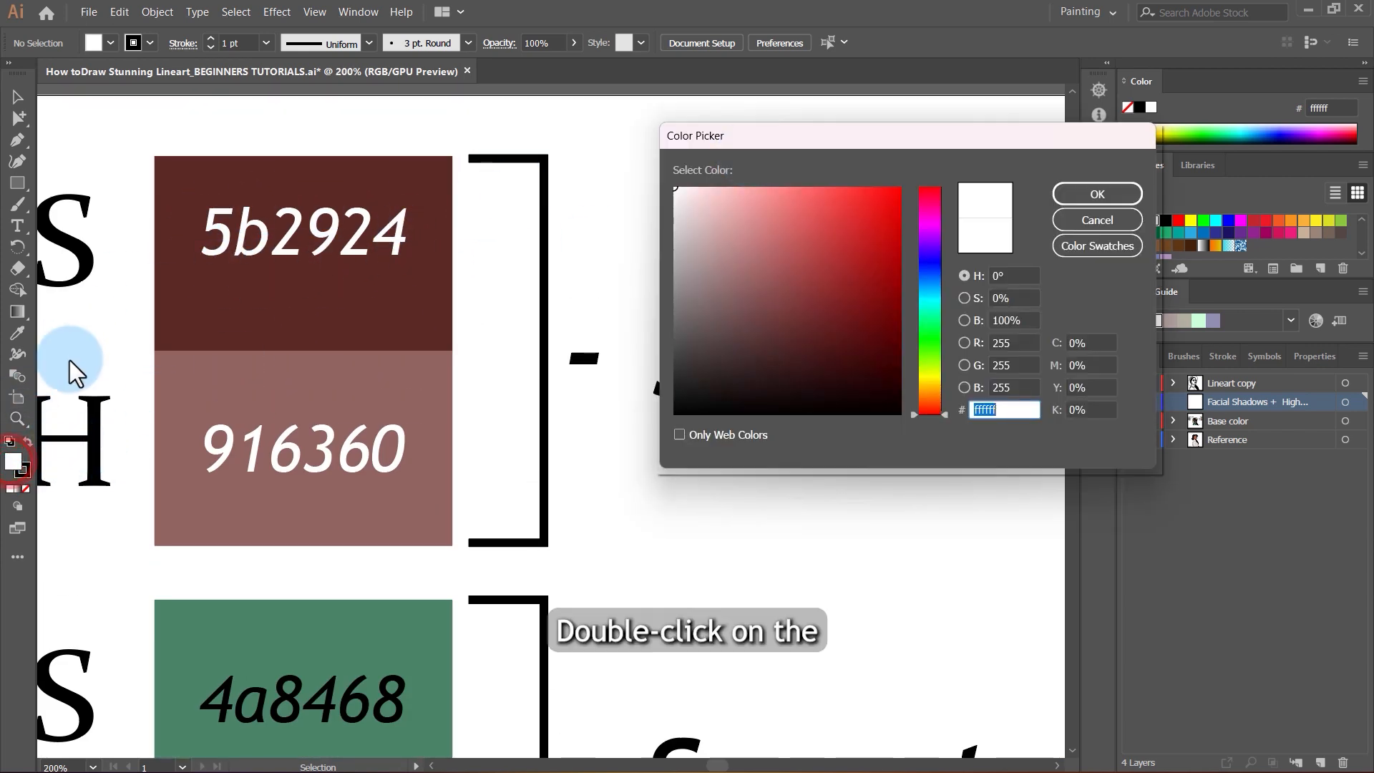
{"action": "left_click_drag", "start_coordinate": [771, 131], "coordinate": [657, 113]}
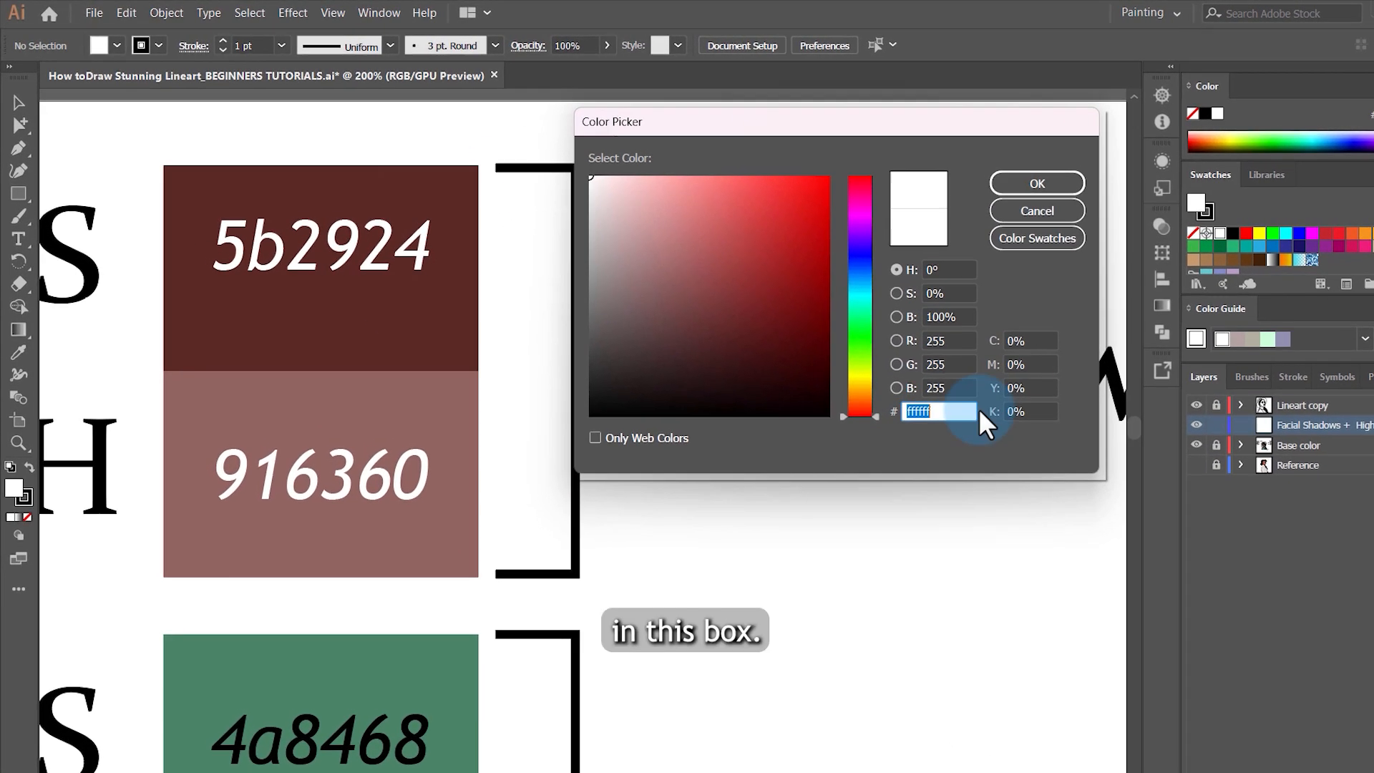
{"action": "left_click", "coordinate": [1005, 209]}
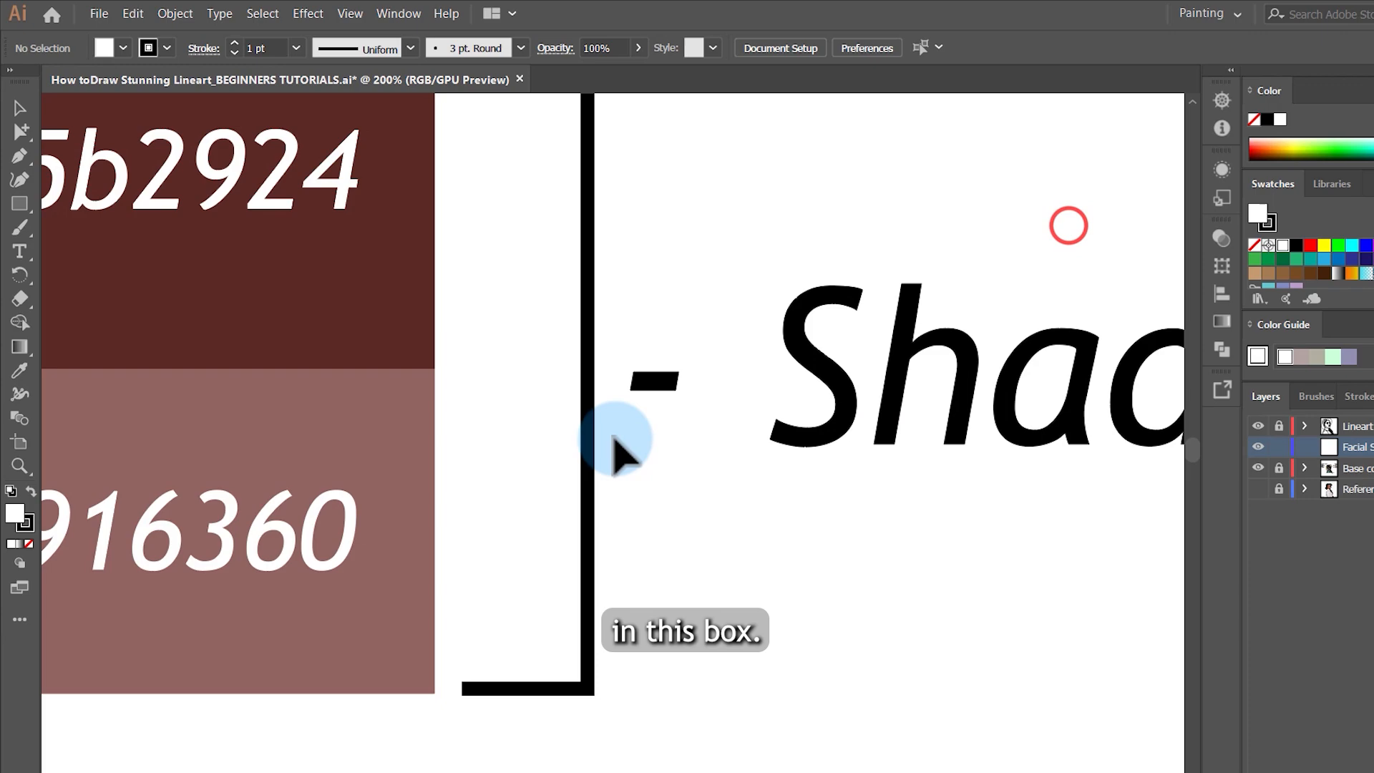
Examine the S and H labels marking shadow and highlight colors in the Shadow & Highlights, Sweater and Teeth palettes.
{"action": "scroll", "coordinate": [614, 437], "scroll_direction": "down", "scroll_amount": 3}
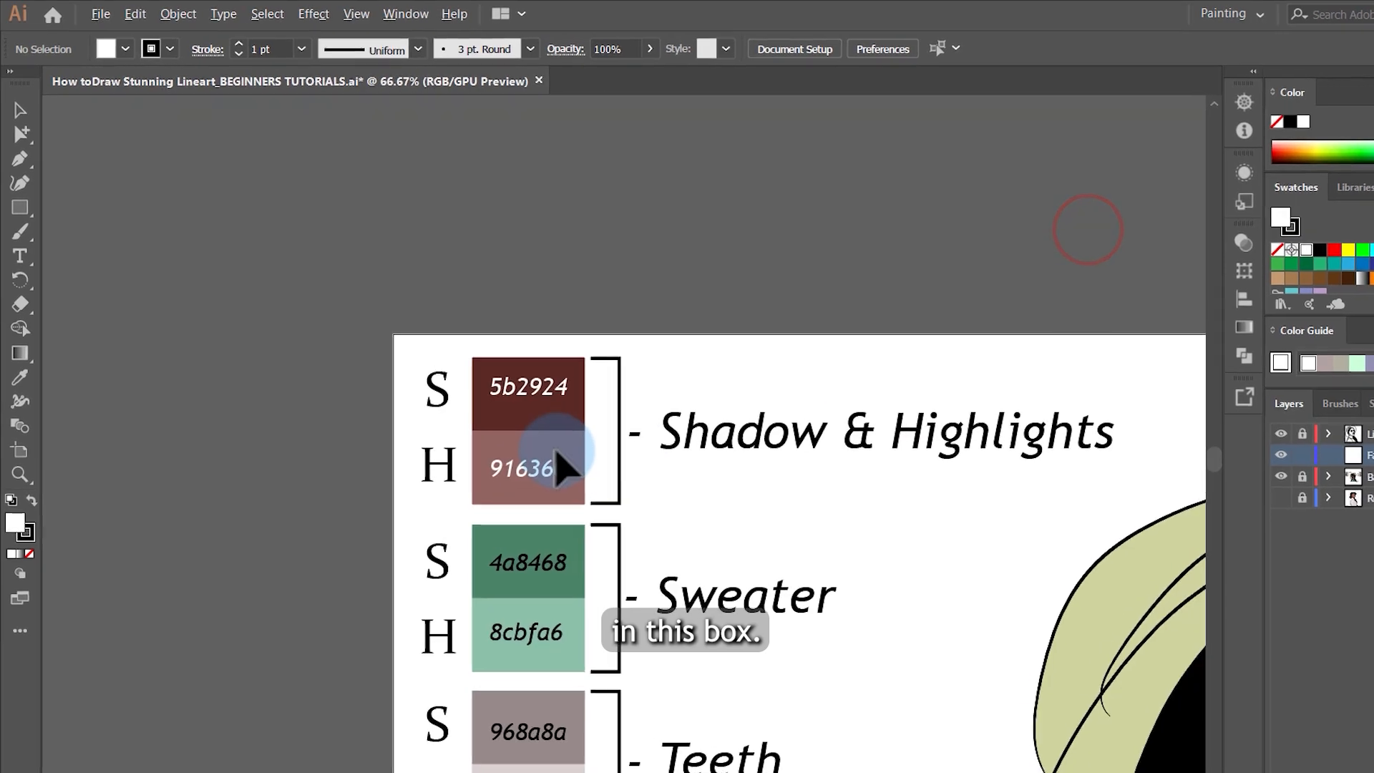
{"action": "scroll", "coordinate": [545, 442], "scroll_direction": "down", "scroll_amount": 2}
{"action": "scroll", "coordinate": [601, 620], "scroll_direction": "up", "scroll_amount": 3}
{"action": "scroll", "coordinate": [412, 301], "scroll_direction": "down", "scroll_amount": 1}
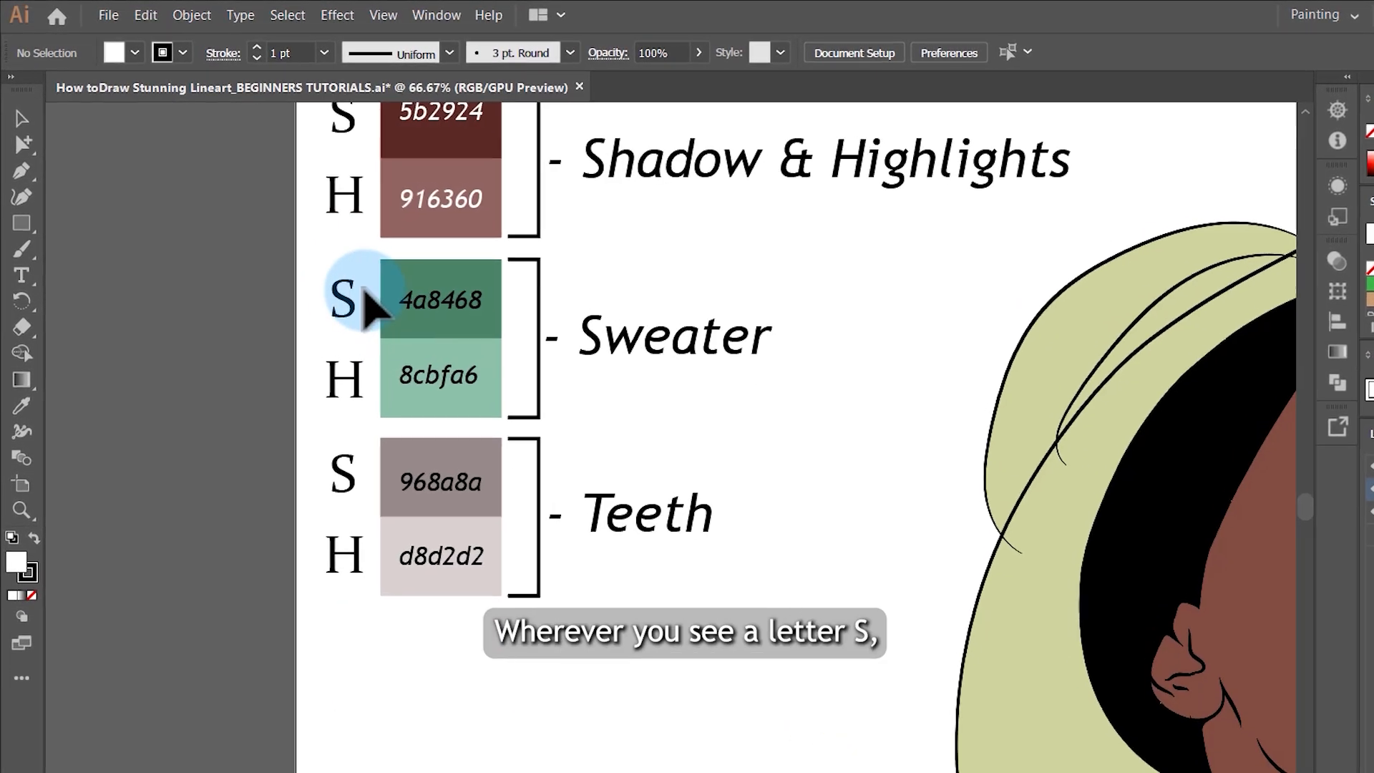
{"action": "scroll", "coordinate": [368, 307], "scroll_direction": "up", "scroll_amount": 2}
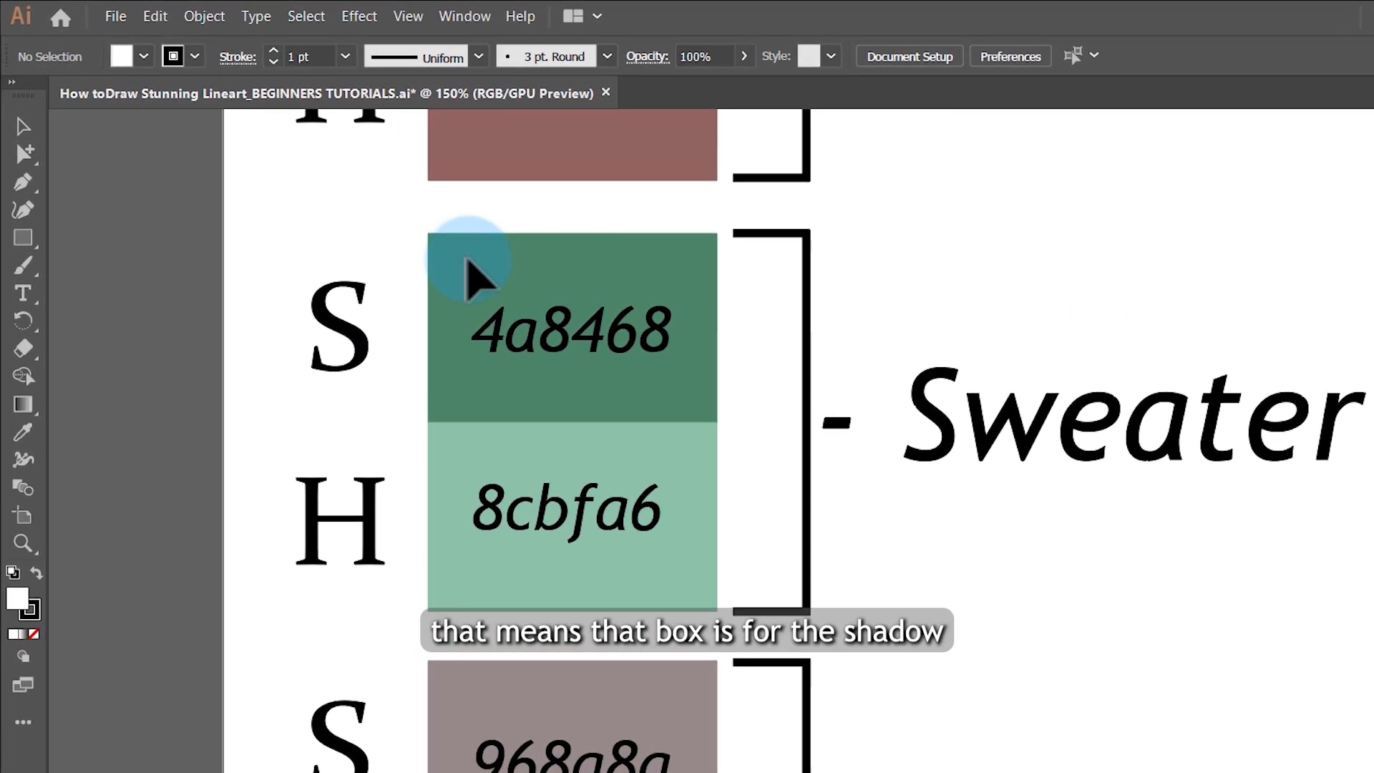
{"action": "scroll", "coordinate": [627, 367], "scroll_direction": "down", "scroll_amount": 1}
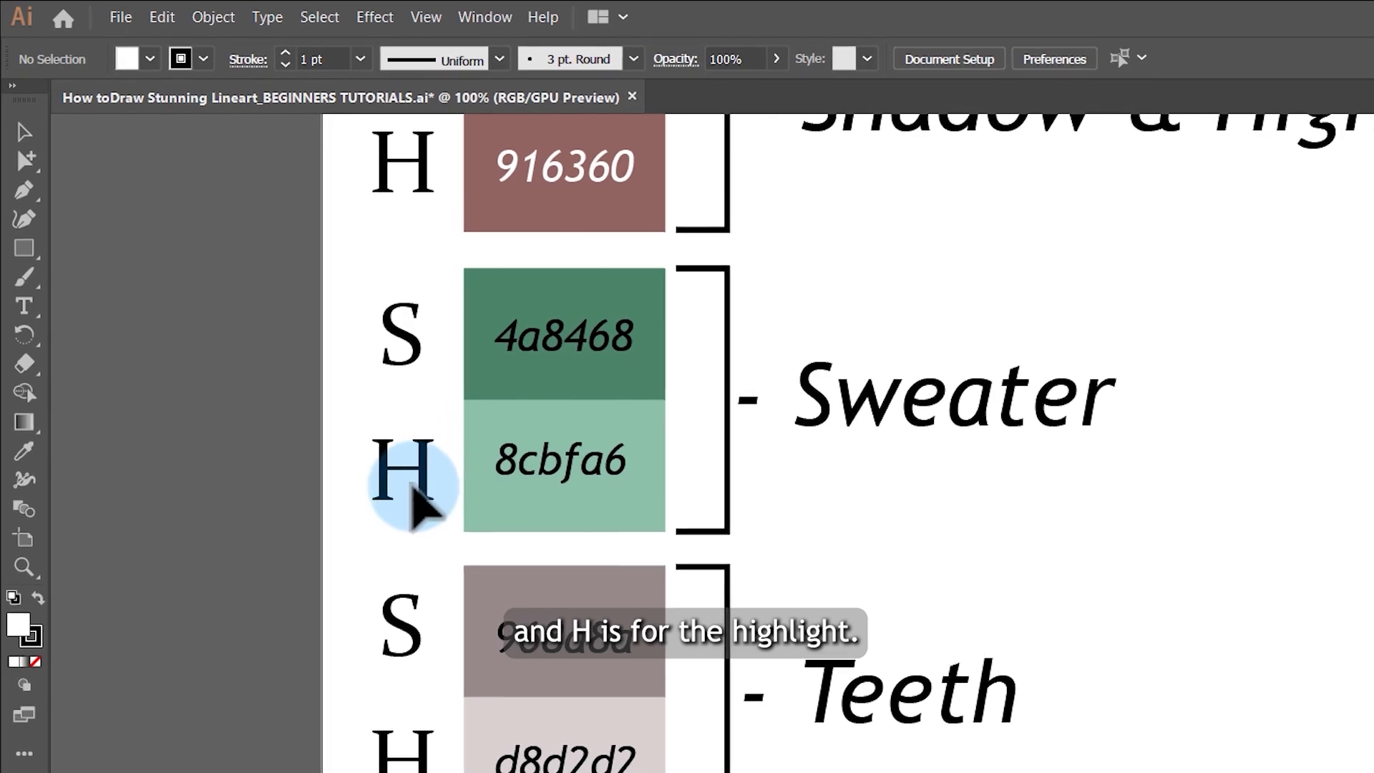
{"action": "scroll", "coordinate": [440, 462], "scroll_direction": "up", "scroll_amount": 5}
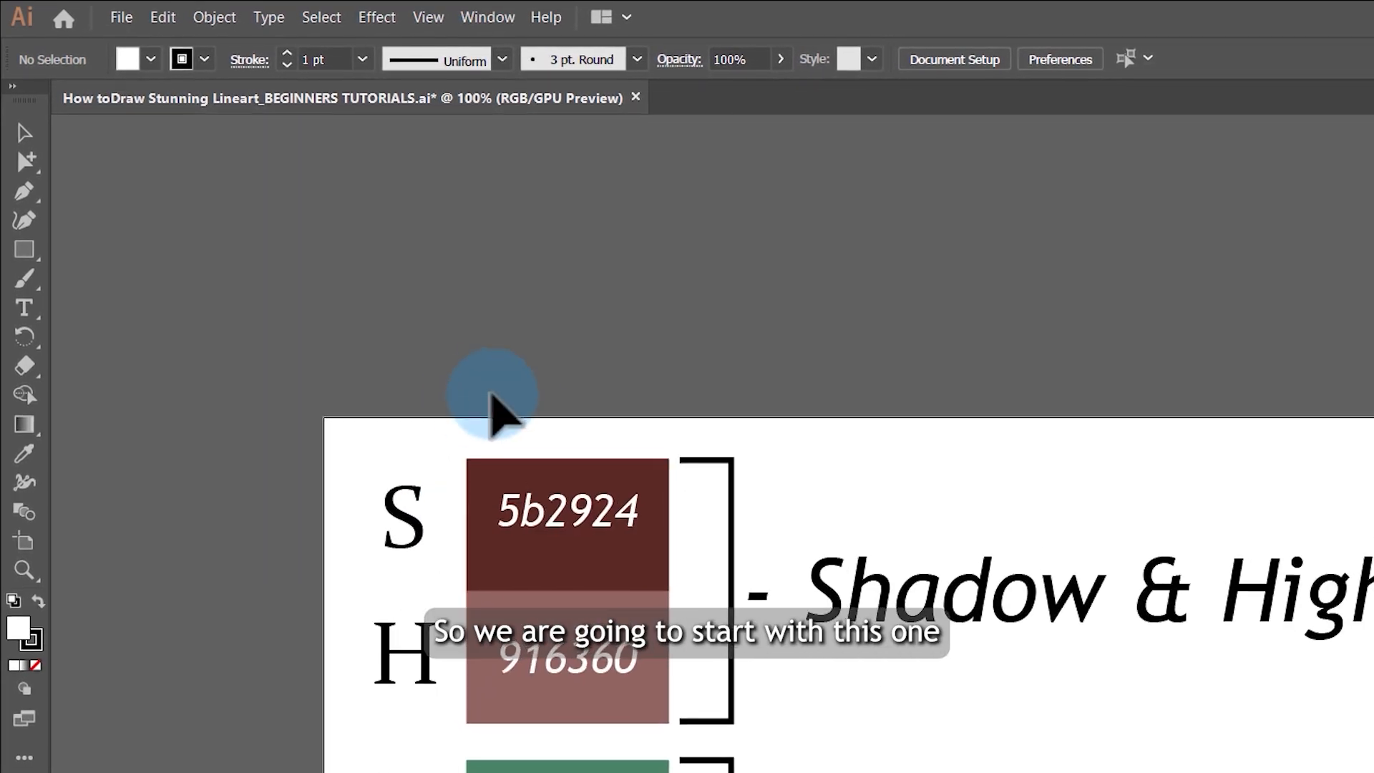
{"action": "scroll", "coordinate": [596, 422], "scroll_direction": "up", "scroll_amount": 1}
{"action": "scroll", "coordinate": [589, 550], "scroll_direction": "up", "scroll_amount": 2}
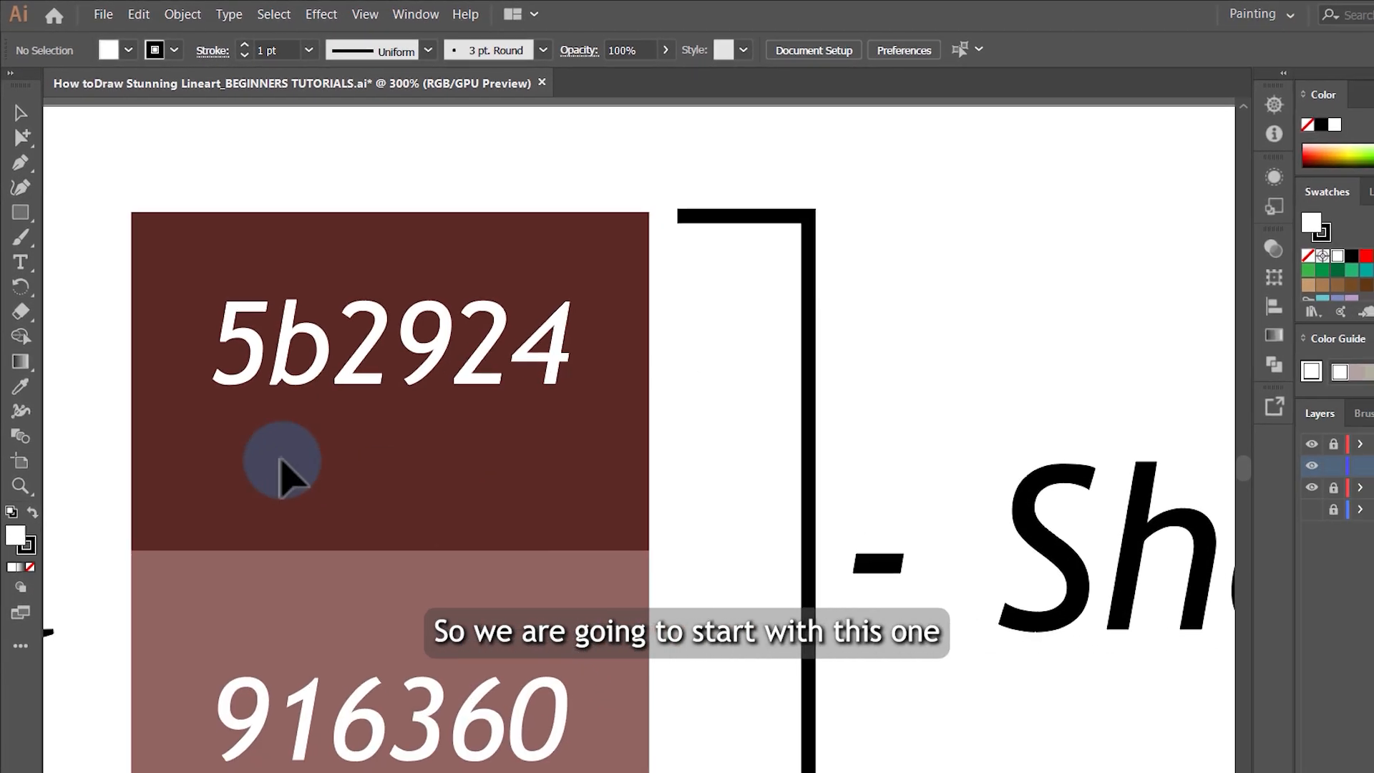
Switch from the Paintbrush tool to the Pencil tool.
{"action": "left_click_drag", "start_coordinate": [21, 249], "coordinate": [63, 273]}
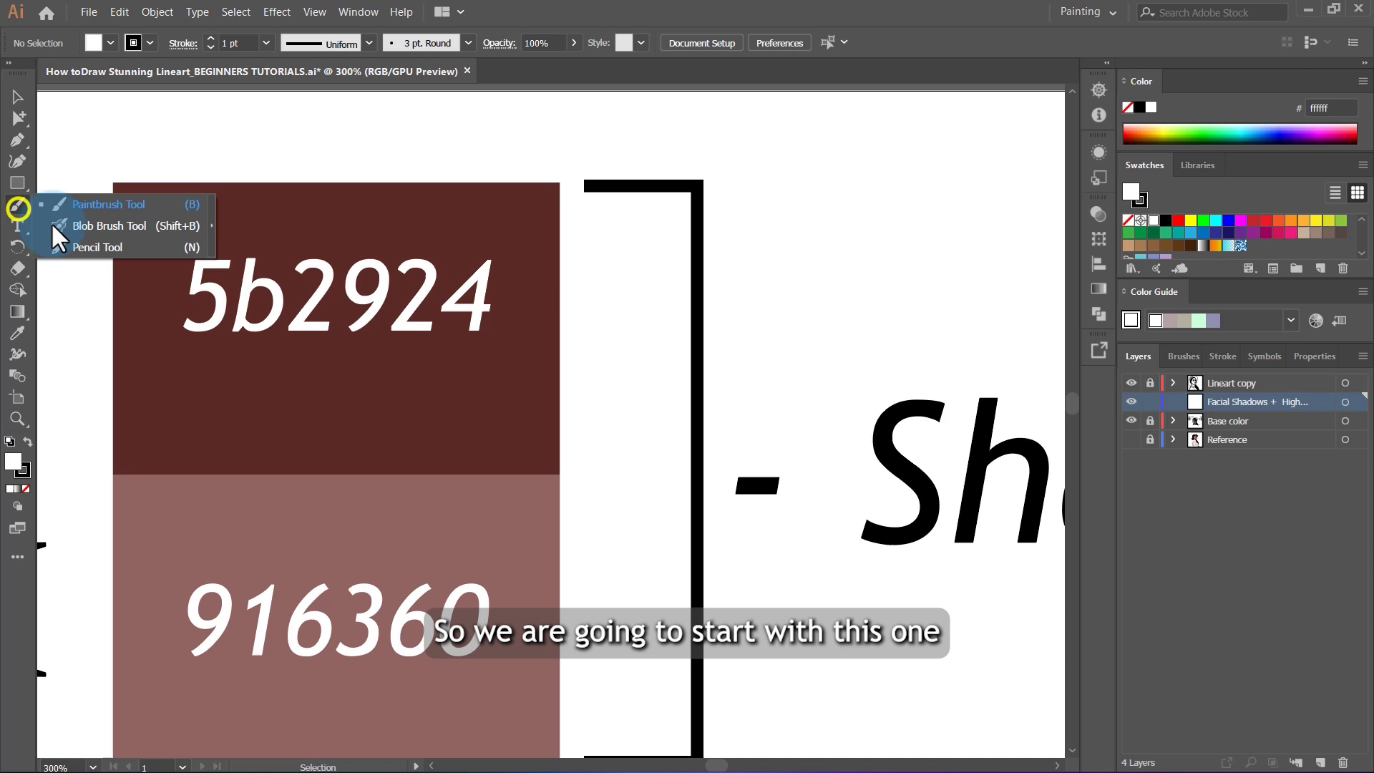
{"action": "left_click_drag", "start_coordinate": [53, 224], "coordinate": [71, 242]}
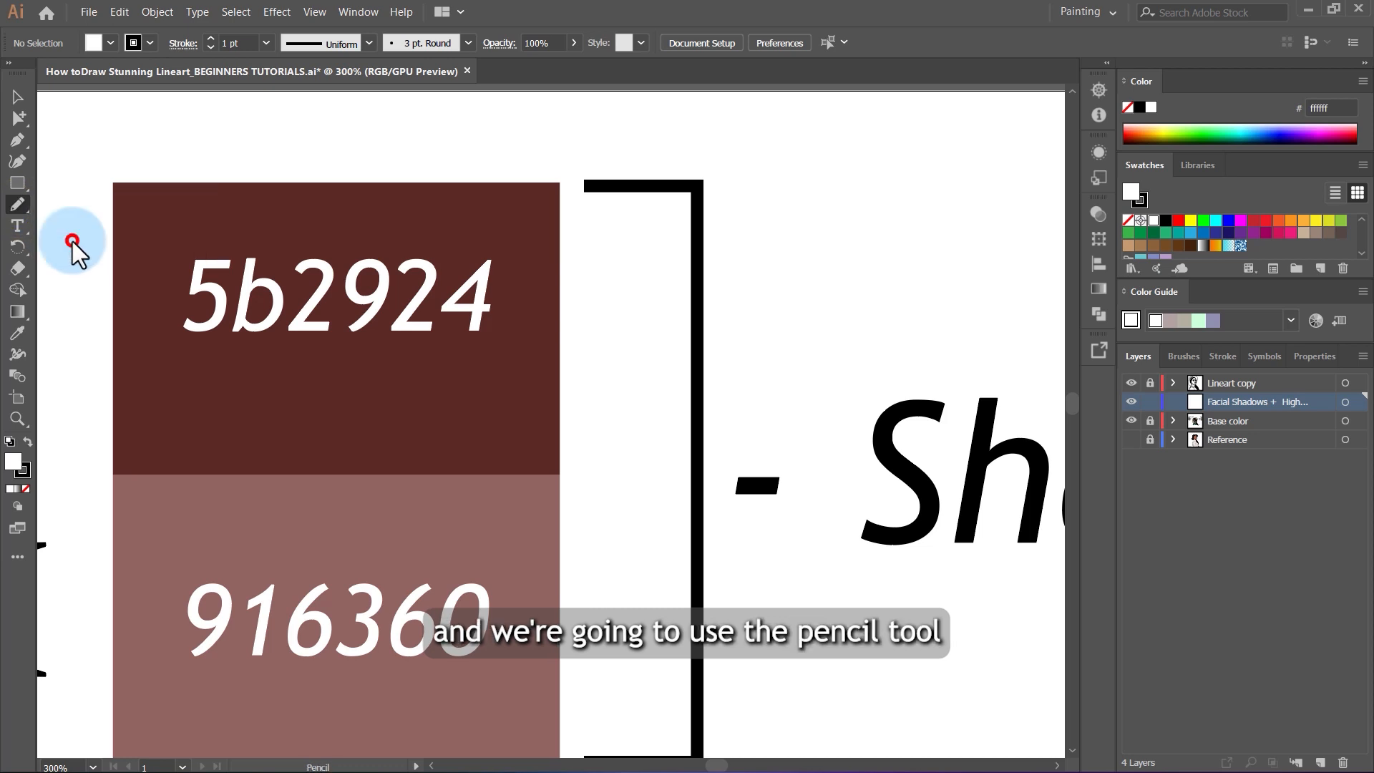
Sample the dark 5b2924 skin shadow swatch as the fill with the Eyedropper and check its hex code in the Color Picker.
{"action": "left_click", "coordinate": [18, 333]}
{"action": "scroll", "coordinate": [463, 373], "scroll_direction": "down", "scroll_amount": 2}
{"action": "scroll", "coordinate": [328, 384], "scroll_direction": "down", "scroll_amount": 1}
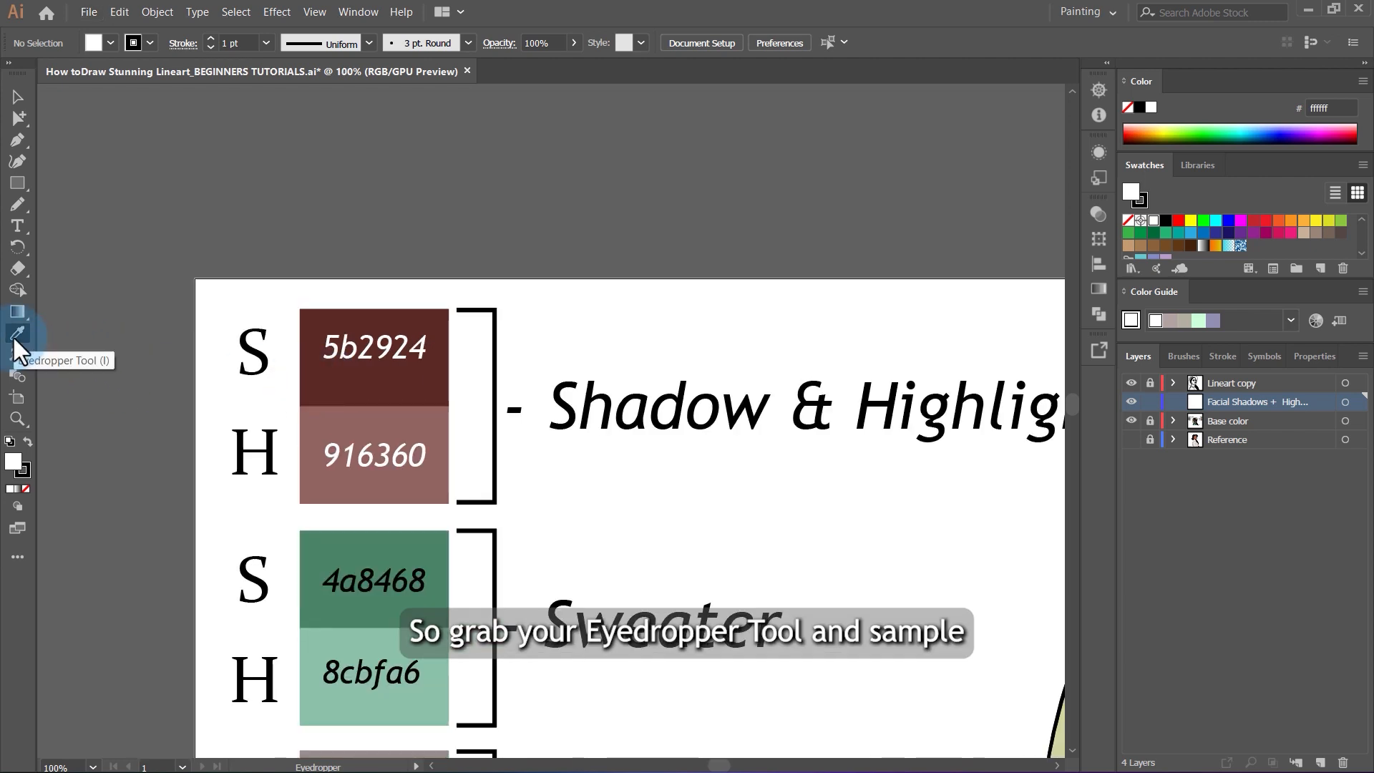
{"action": "scroll", "coordinate": [419, 384], "scroll_direction": "up", "scroll_amount": 2}
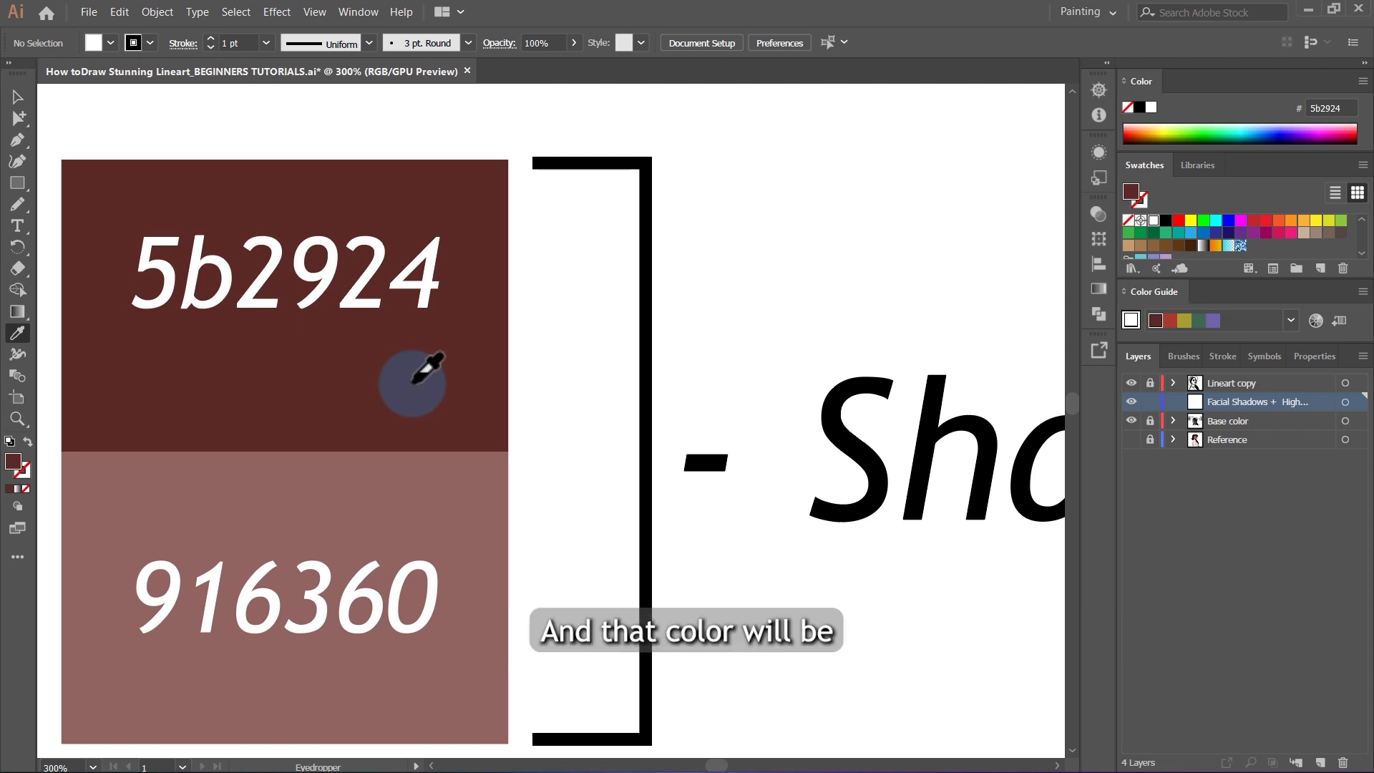
{"action": "left_click", "coordinate": [415, 380]}
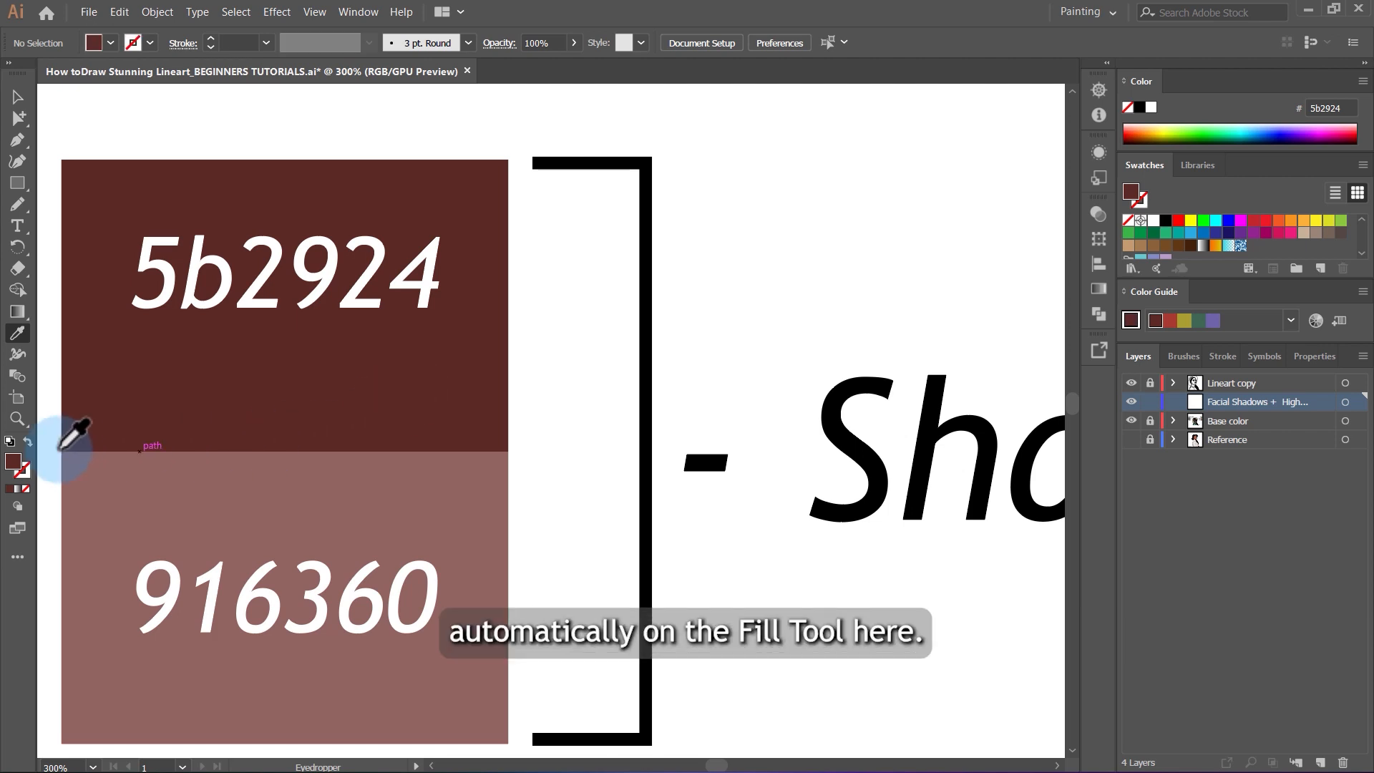
{"action": "double_click", "coordinate": [14, 463]}
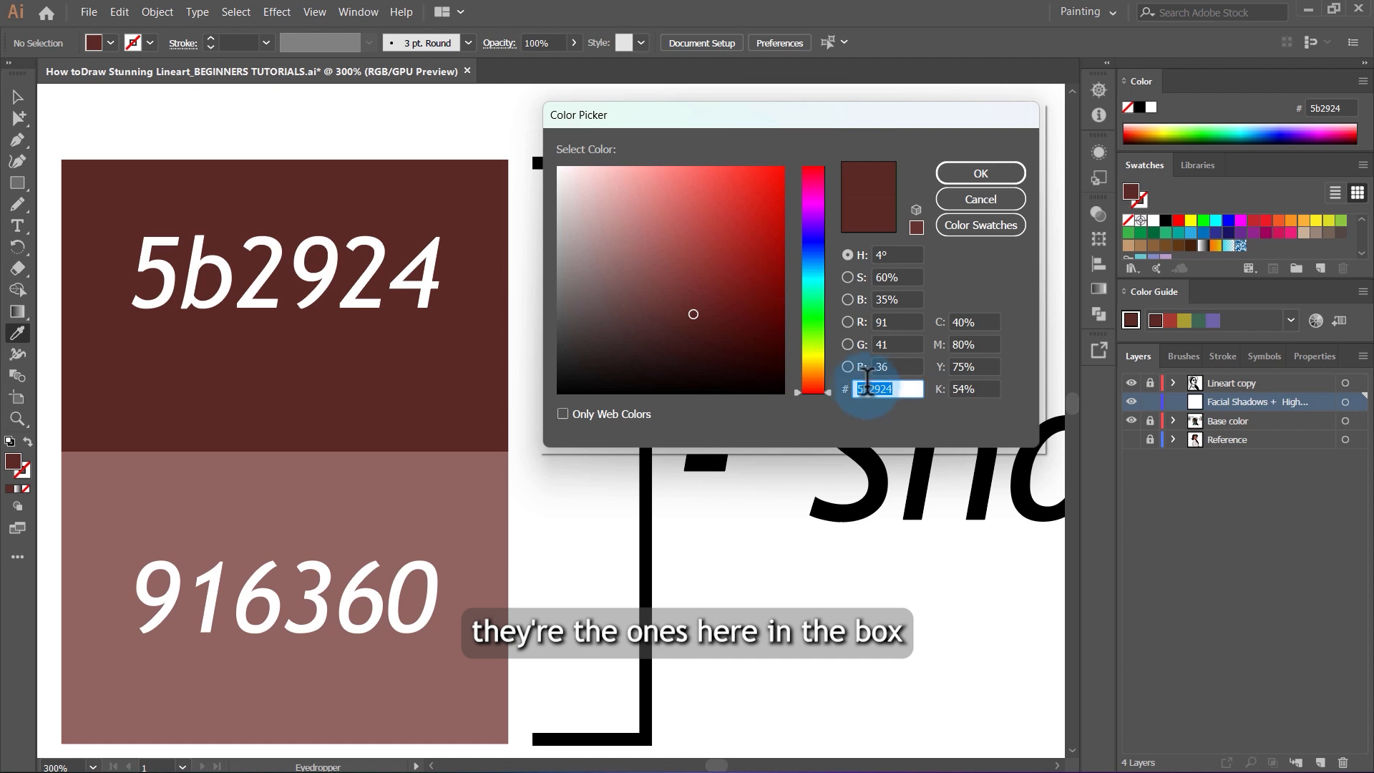
{"action": "left_click", "coordinate": [1008, 174]}
Show the Reference layer and hide the Base color layer so the photo lies beneath the lineart.
{"action": "scroll", "coordinate": [494, 293], "scroll_direction": "down", "scroll_amount": 4}
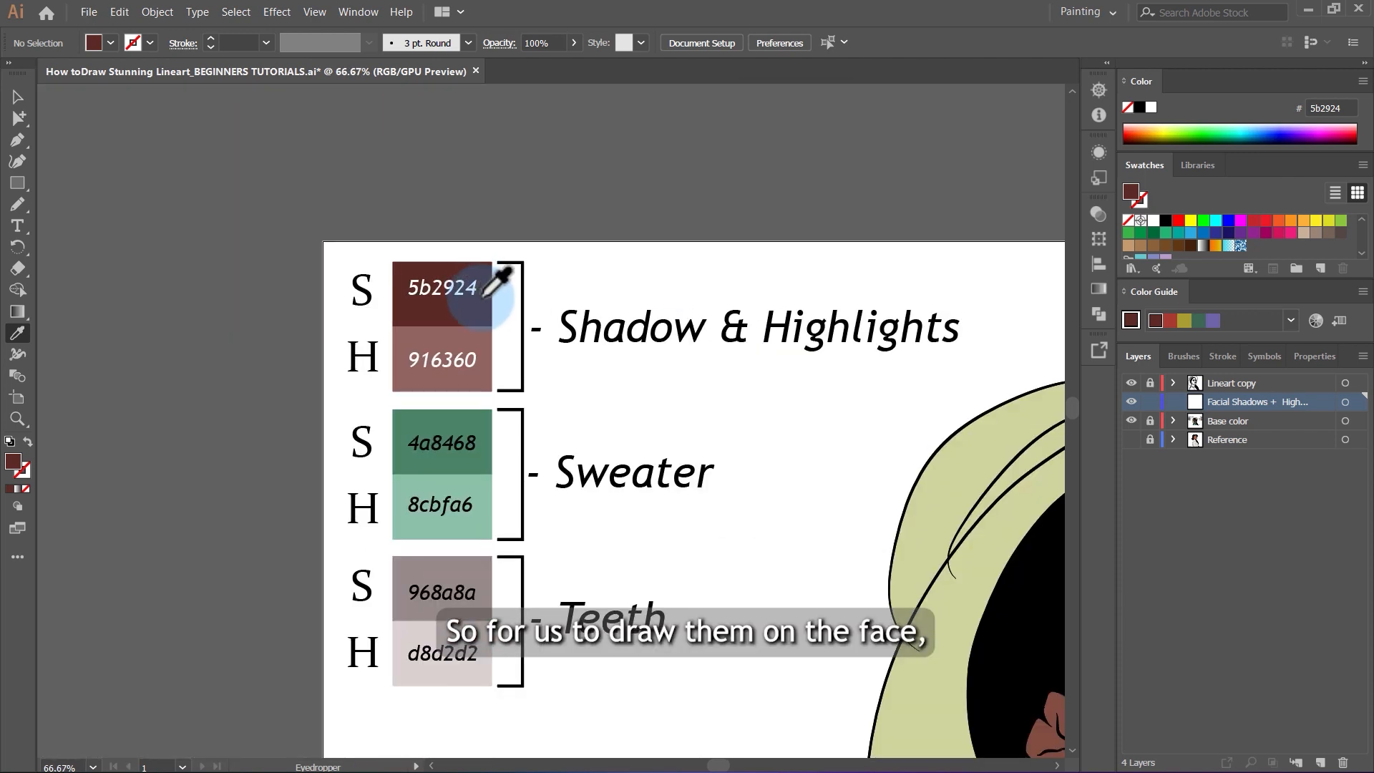
{"action": "scroll", "coordinate": [329, 326], "scroll_direction": "down", "scroll_amount": 3}
{"action": "scroll", "coordinate": [726, 468], "scroll_direction": "up", "scroll_amount": 6}
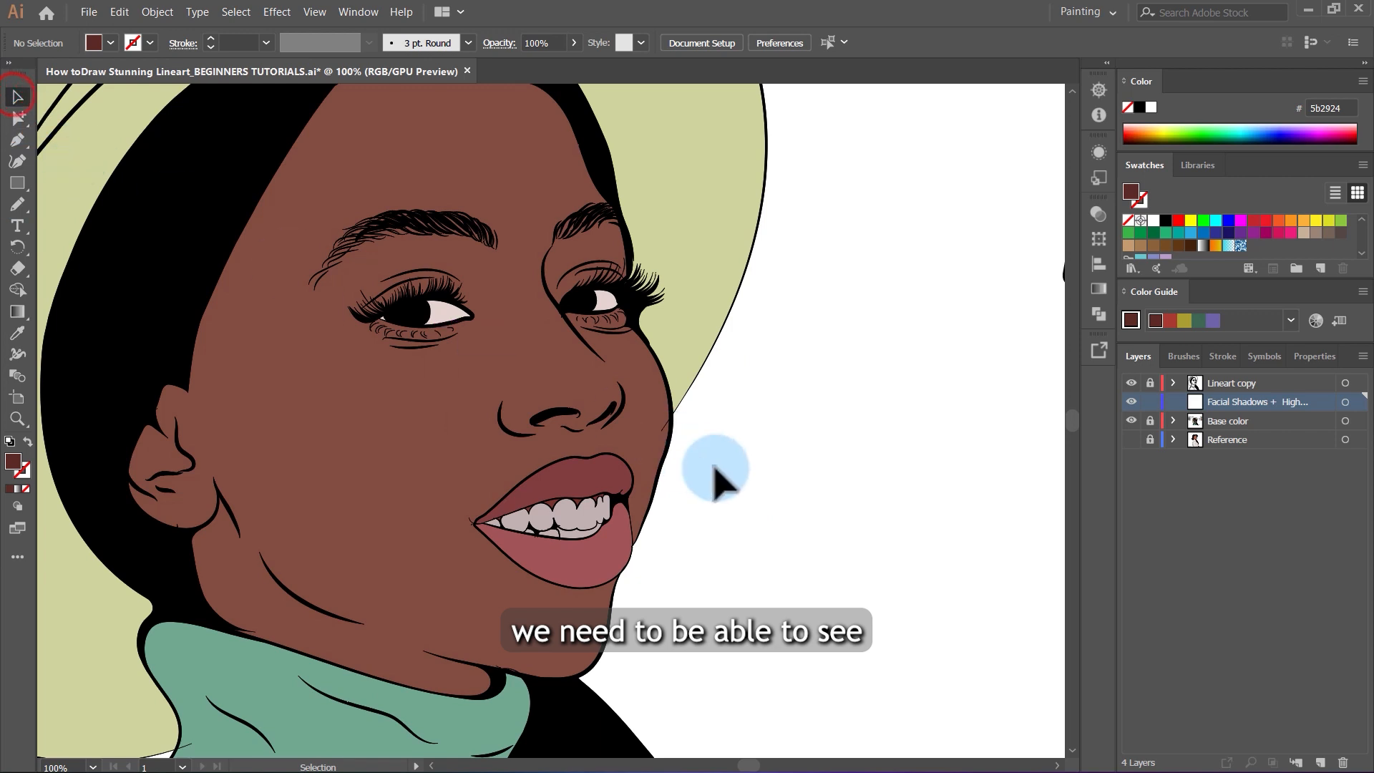
{"action": "scroll", "coordinate": [605, 401], "scroll_direction": "down", "scroll_amount": 2}
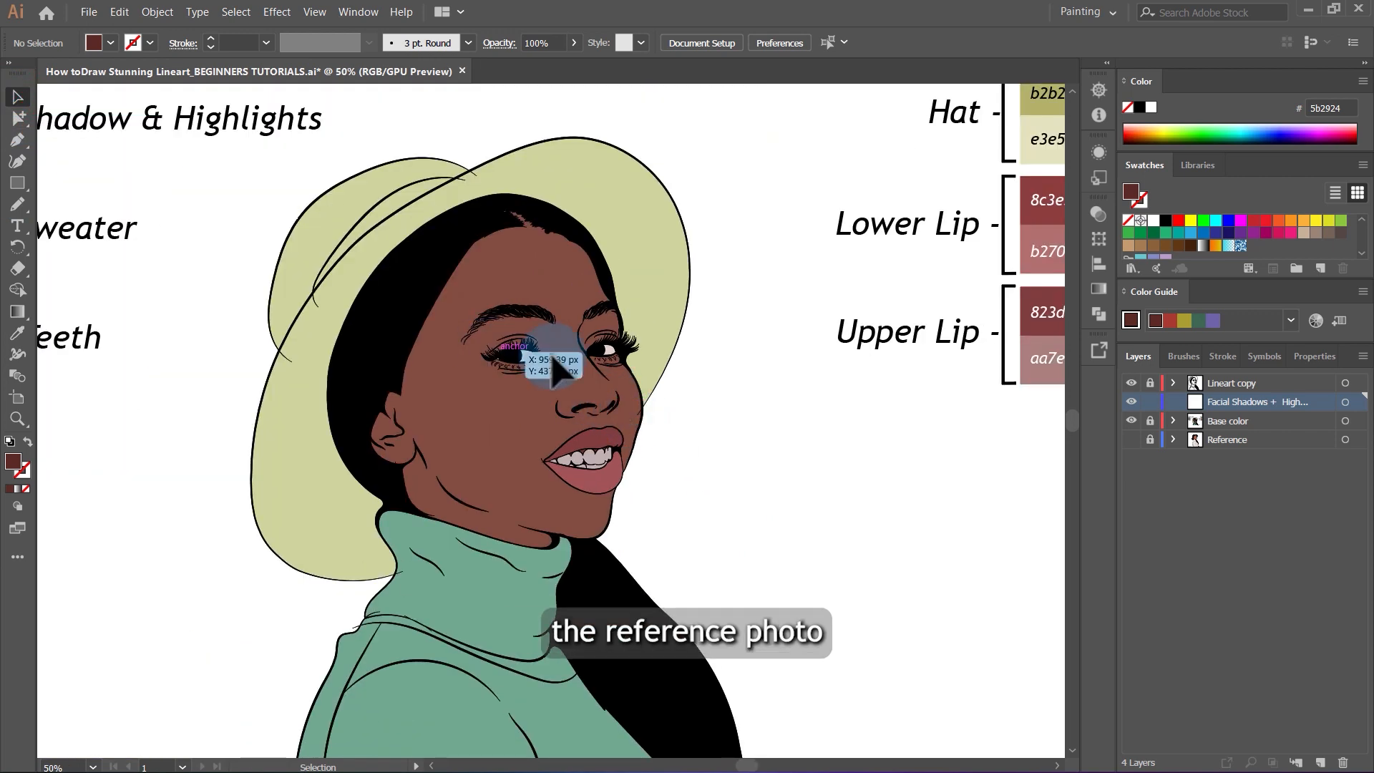
{"action": "scroll", "coordinate": [530, 361], "scroll_direction": "down", "scroll_amount": 2}
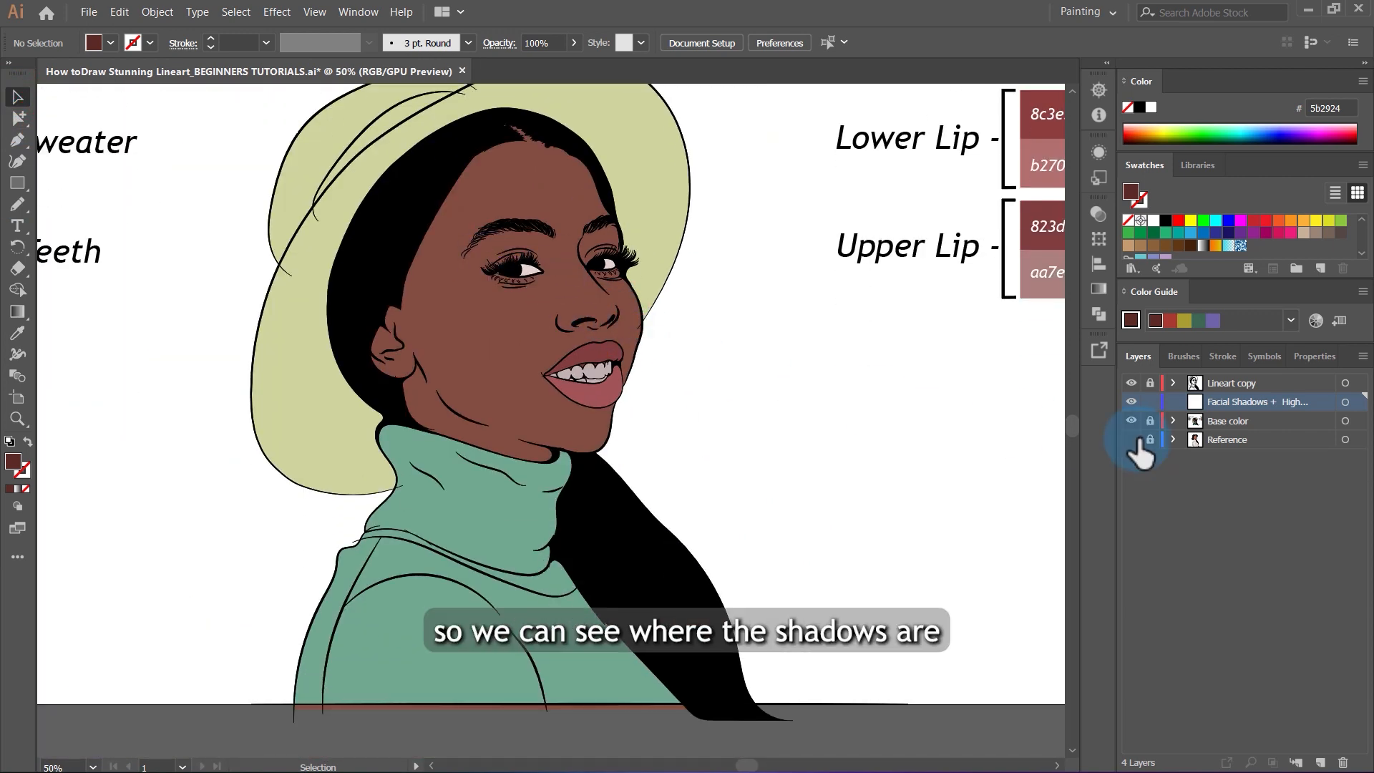
{"action": "left_click", "coordinate": [1132, 439]}
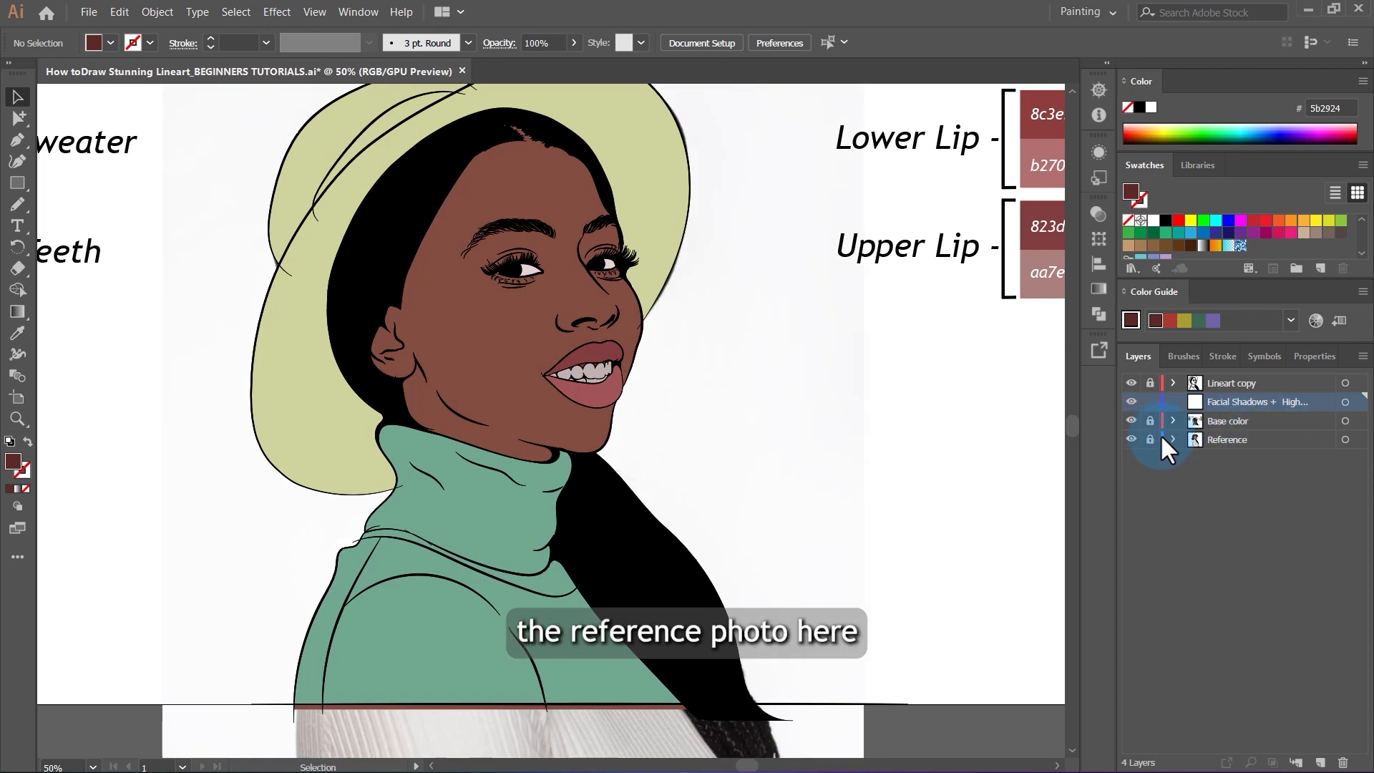
{"action": "left_click", "coordinate": [1131, 422]}
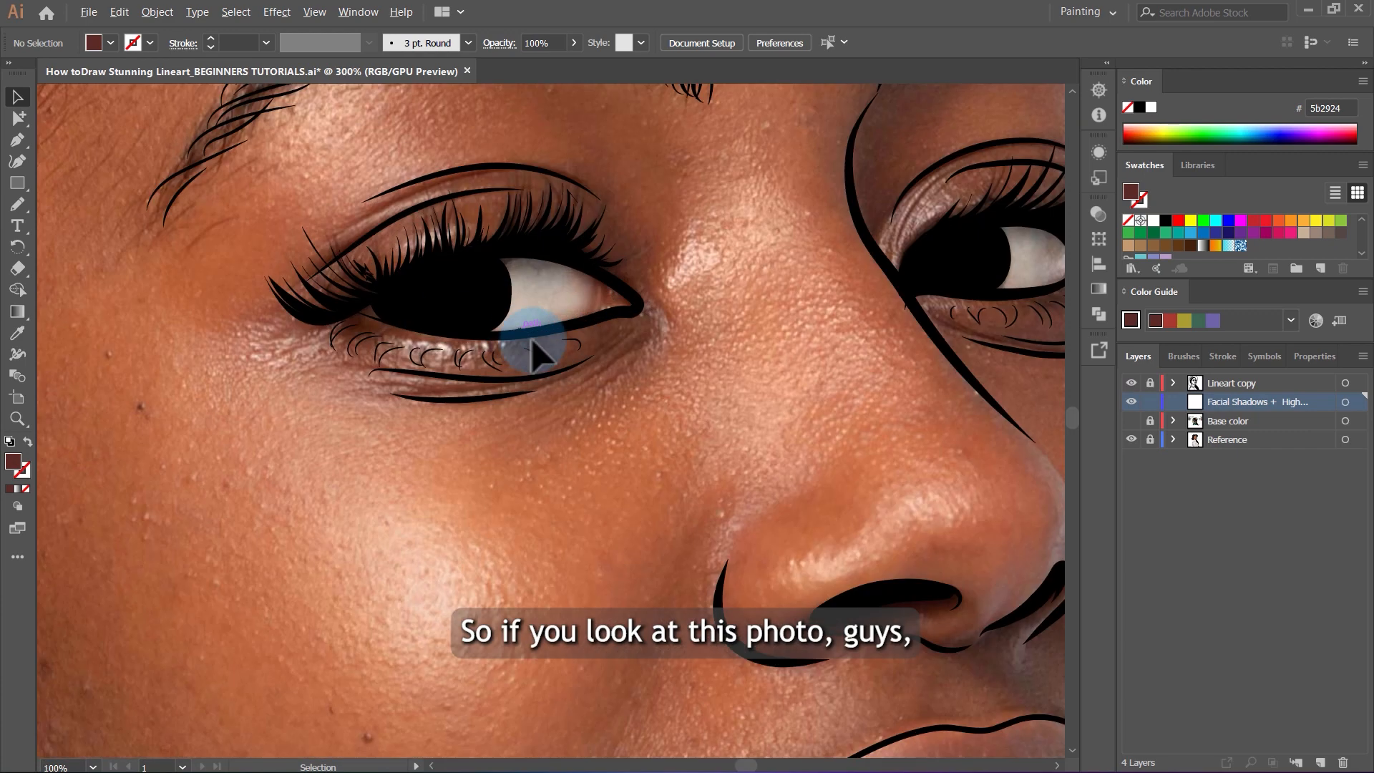
Examine where shadows fall around the jaw, neck, chin, lips, nose and eyes in the reference photo.
{"action": "key", "text": "ctrl+minus"}
{"action": "key", "text": "ctrl+minus"}
{"action": "key", "text": "ctrl+minus"}
{"action": "key", "text": "ctrl+minus"}
{"action": "scroll", "coordinate": [544, 314], "scroll_direction": "up", "scroll_amount": 3}
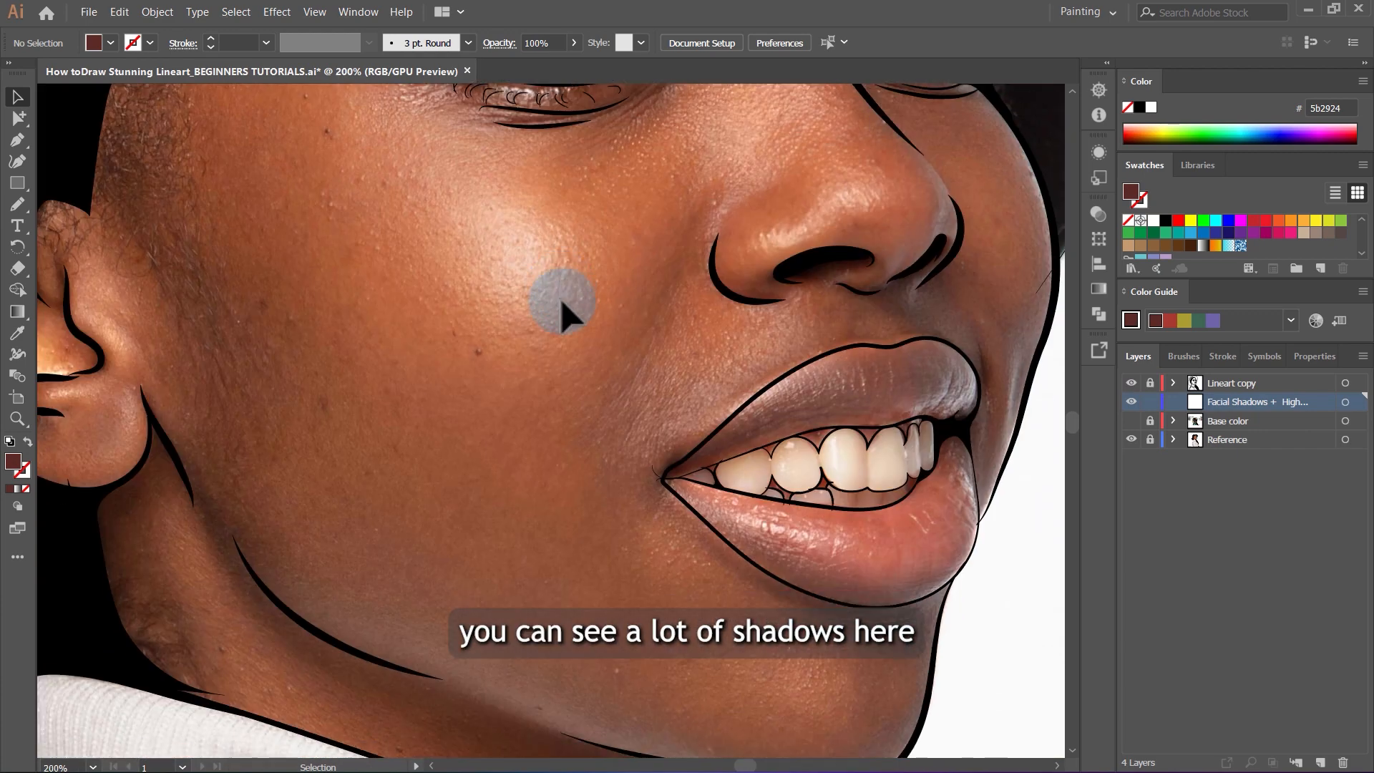
{"action": "scroll", "coordinate": [572, 372], "scroll_direction": "down", "scroll_amount": 3}
{"action": "scroll", "coordinate": [458, 412], "scroll_direction": "up", "scroll_amount": 3}
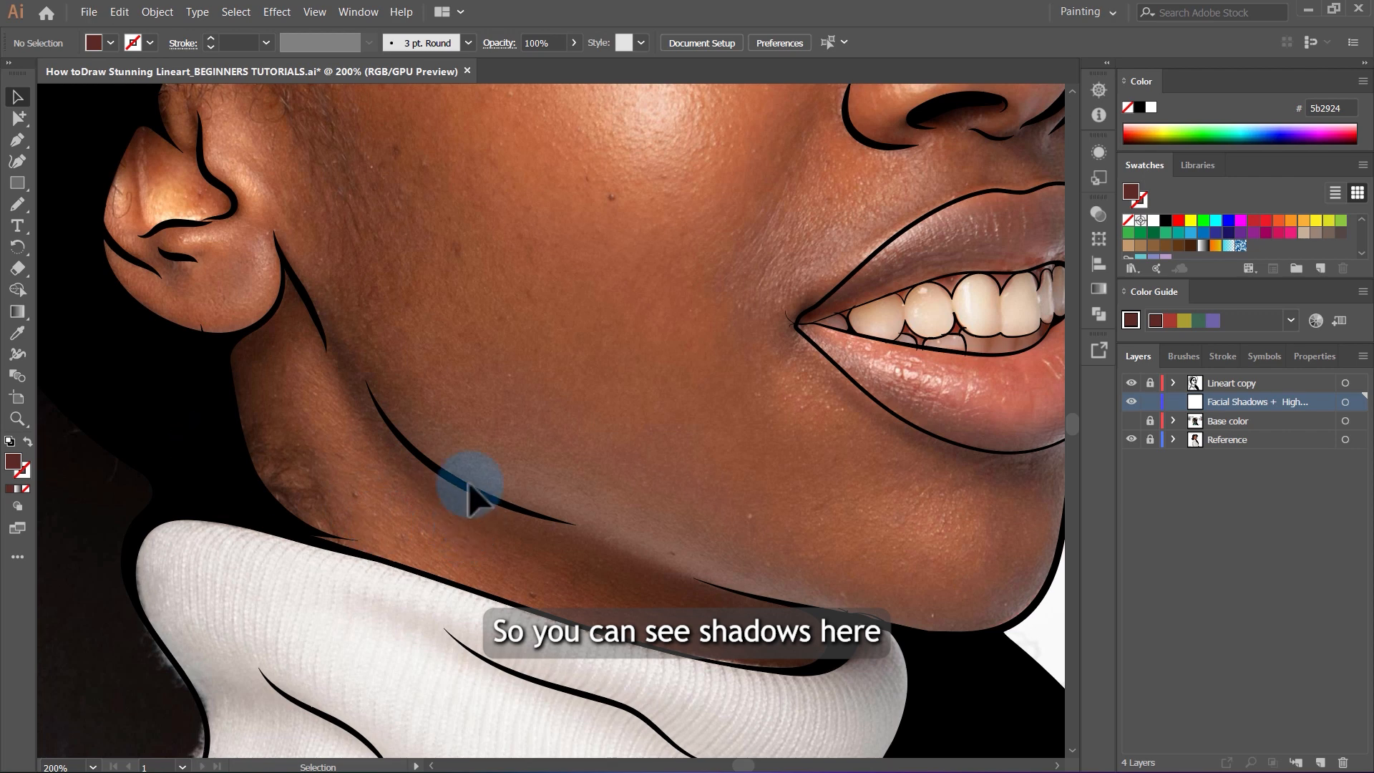
{"action": "scroll", "coordinate": [501, 487], "scroll_direction": "down", "scroll_amount": 2}
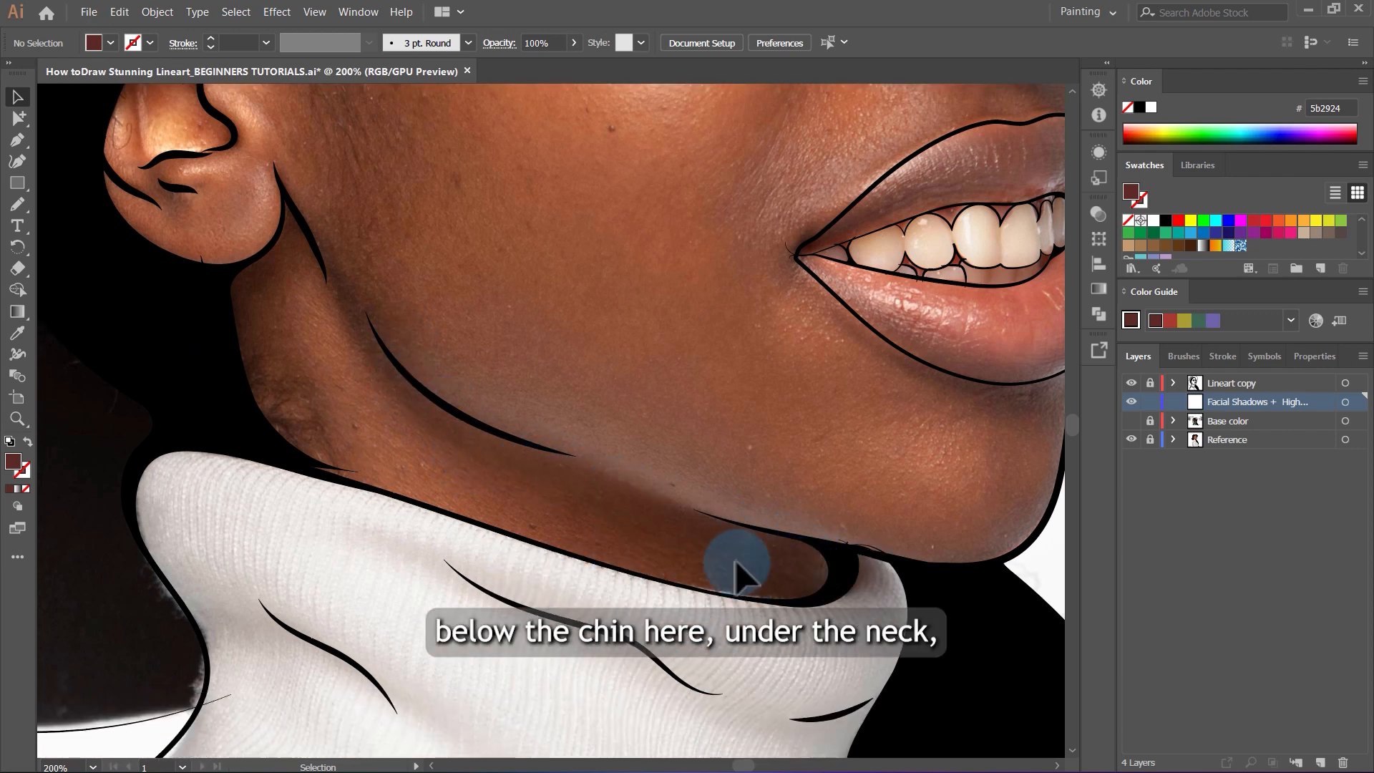
{"action": "scroll", "coordinate": [645, 448], "scroll_direction": "down", "scroll_amount": 1}
{"action": "scroll", "coordinate": [638, 404], "scroll_direction": "up", "scroll_amount": 4}
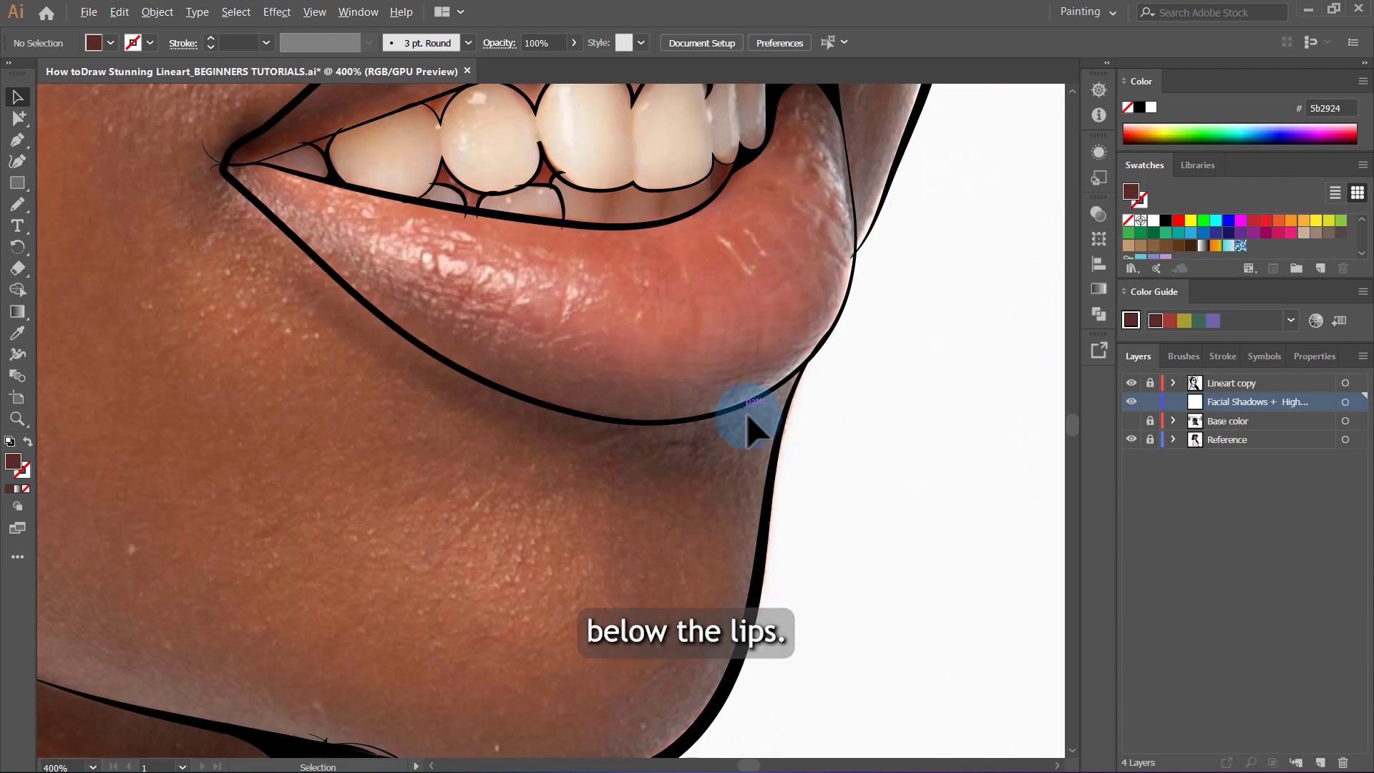
{"action": "scroll", "coordinate": [828, 414], "scroll_direction": "down", "scroll_amount": 3}
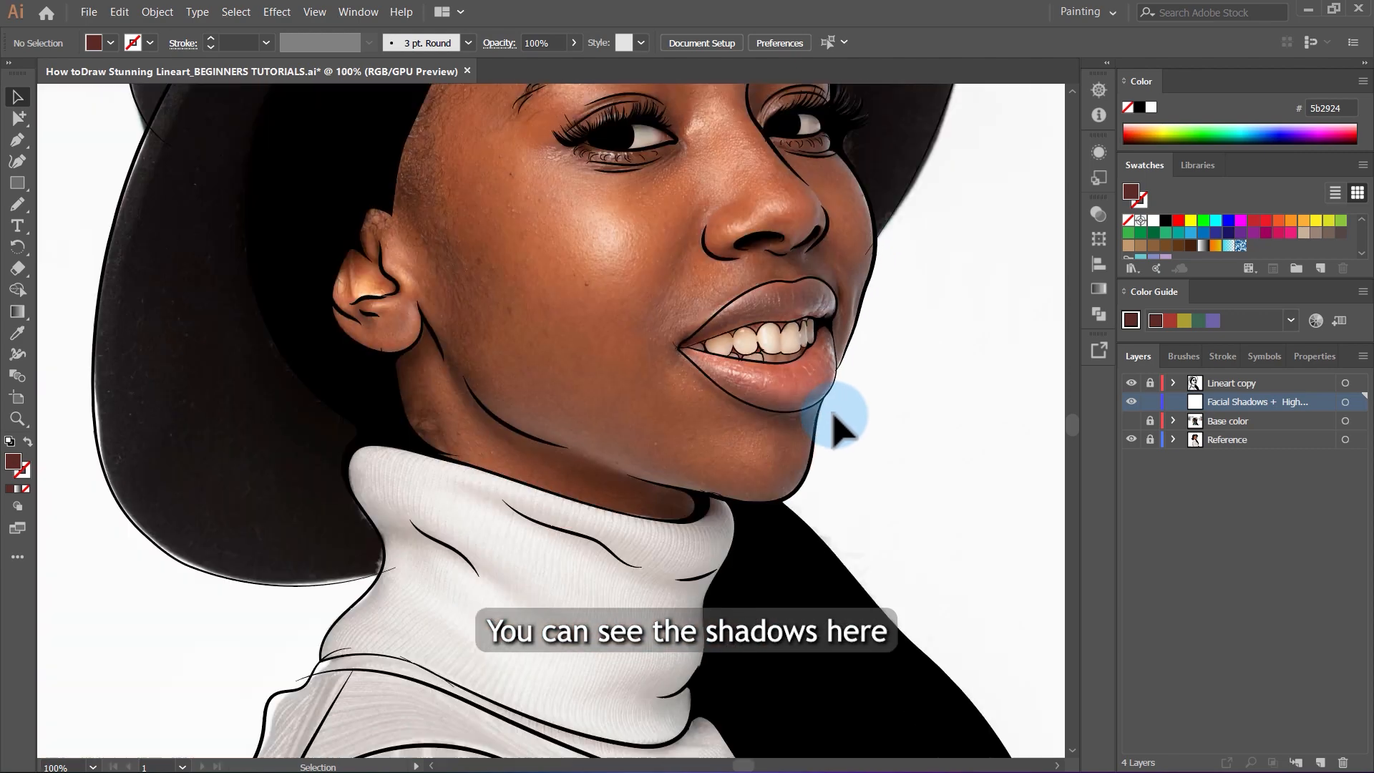
{"action": "scroll", "coordinate": [786, 329], "scroll_direction": "up", "scroll_amount": 4}
{"action": "scroll", "coordinate": [886, 362], "scroll_direction": "down", "scroll_amount": 6}
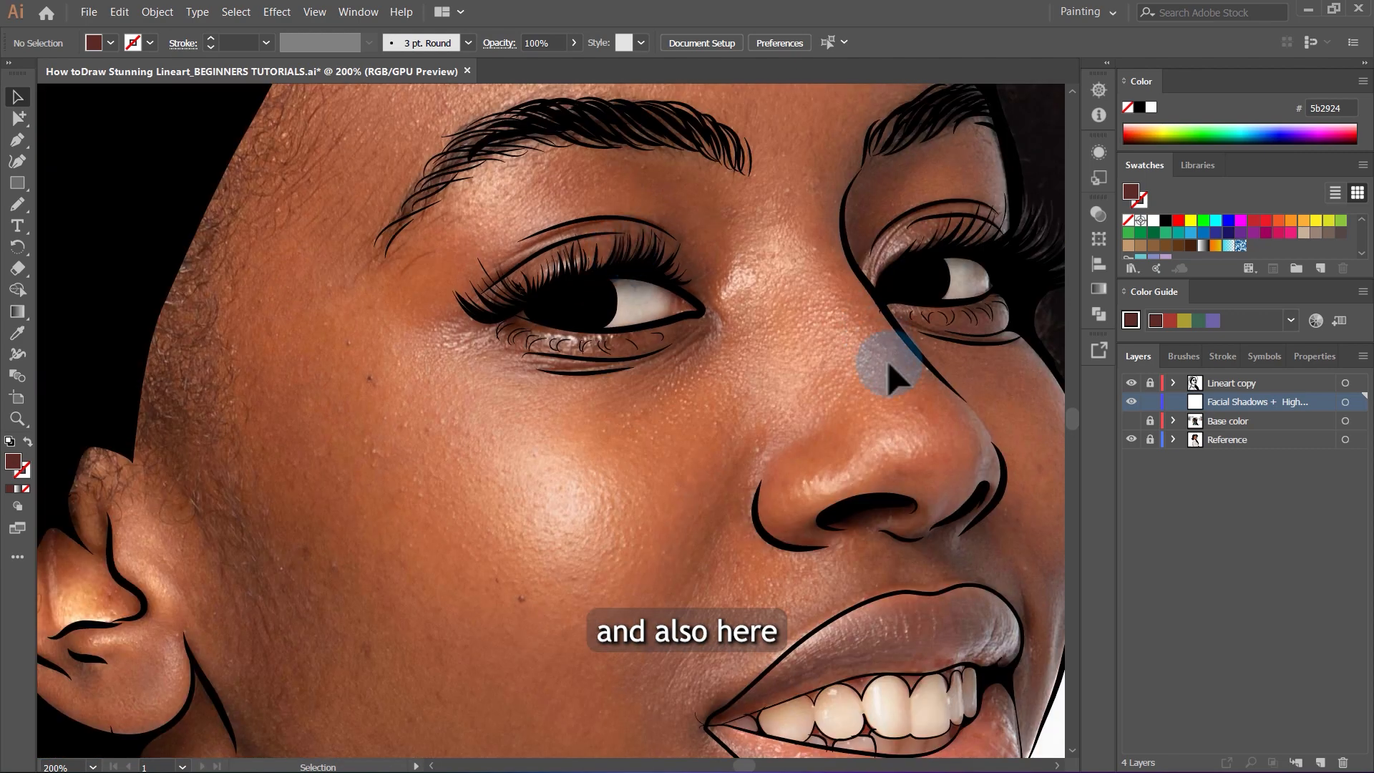
{"action": "scroll", "coordinate": [923, 461], "scroll_direction": "up", "scroll_amount": 1}
{"action": "scroll", "coordinate": [923, 461], "scroll_direction": "up", "scroll_amount": 2}
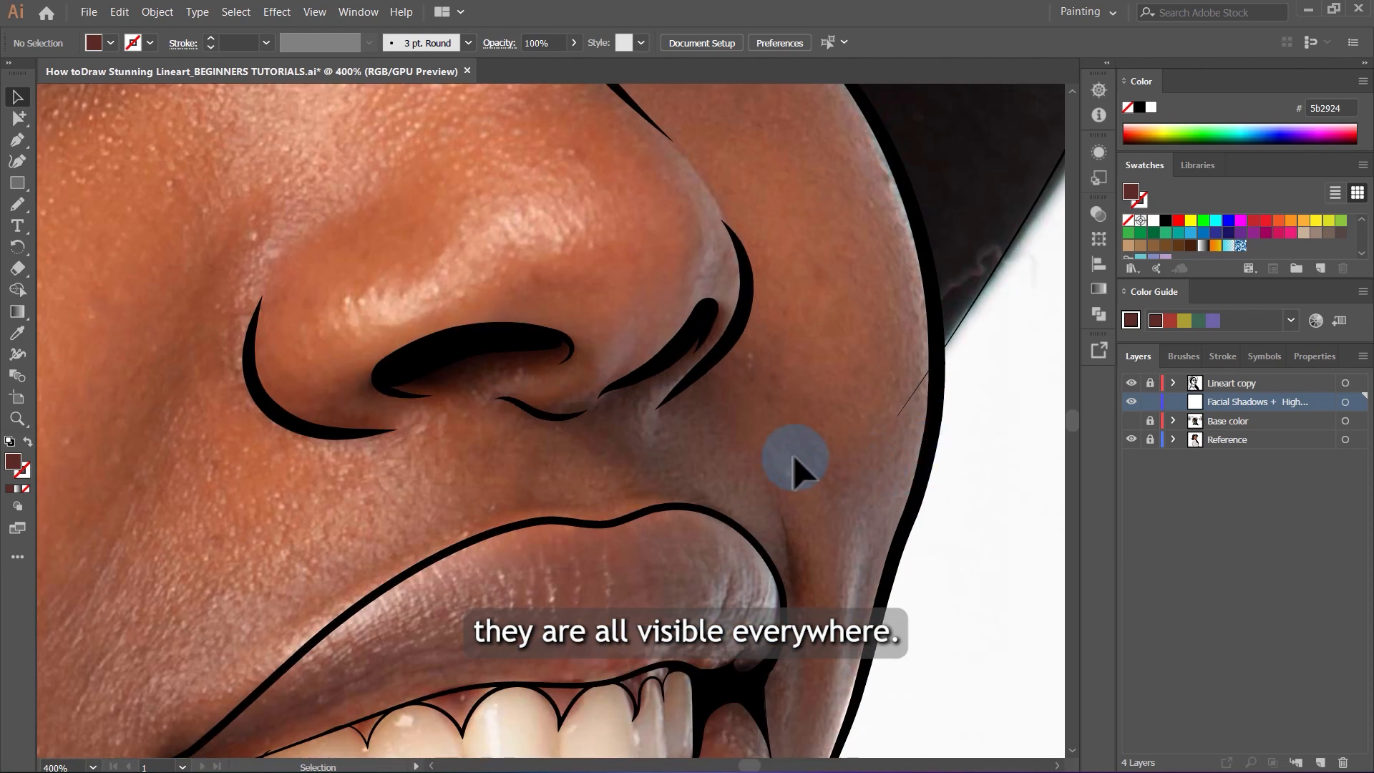
{"action": "scroll", "coordinate": [793, 455], "scroll_direction": "down", "scroll_amount": 2}
Draw a Pencil shadow shape of about 64 x 60 px along the far eye's inner socket and upper crease, and fill it with 5b2924.
{"action": "left_click", "coordinate": [13, 204]}
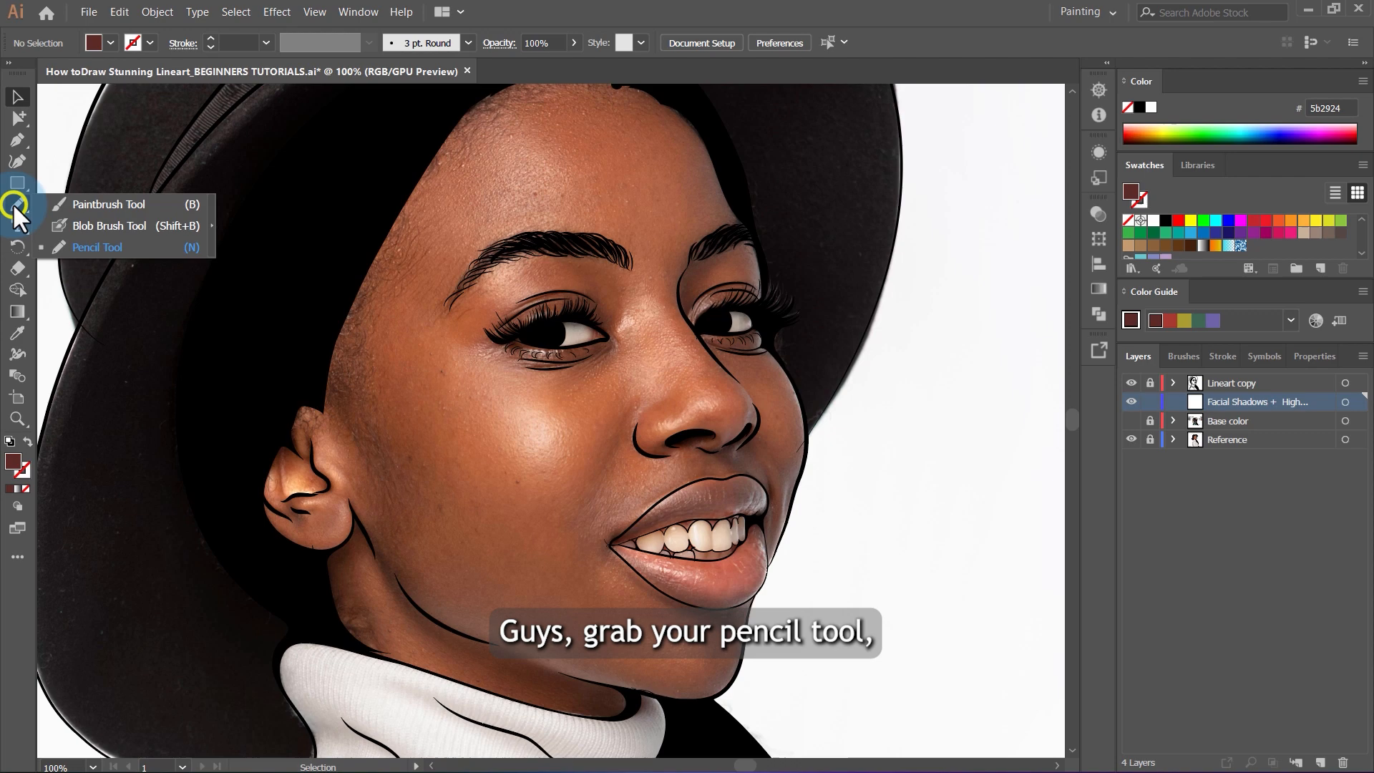
{"action": "left_click", "coordinate": [103, 247]}
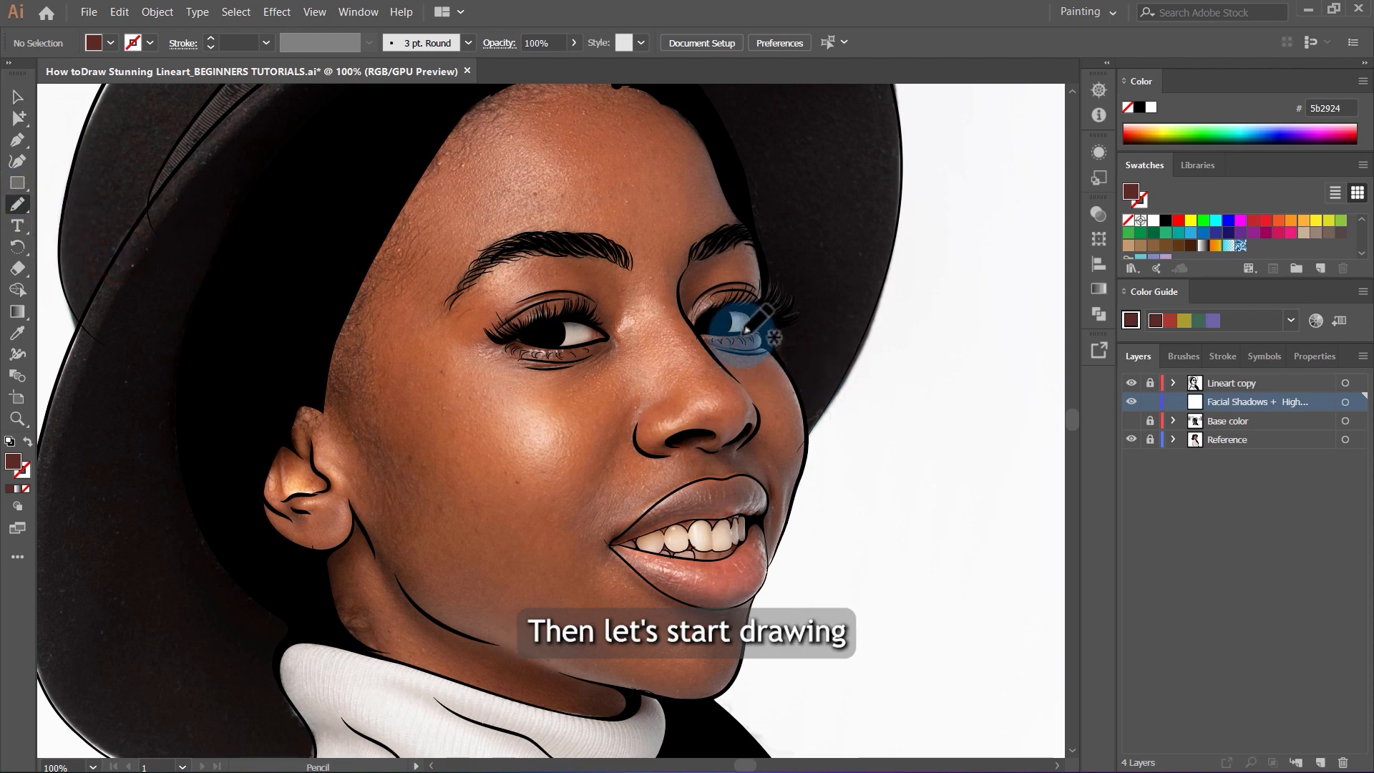
{"action": "scroll", "coordinate": [744, 307], "scroll_direction": "up", "scroll_amount": 2}
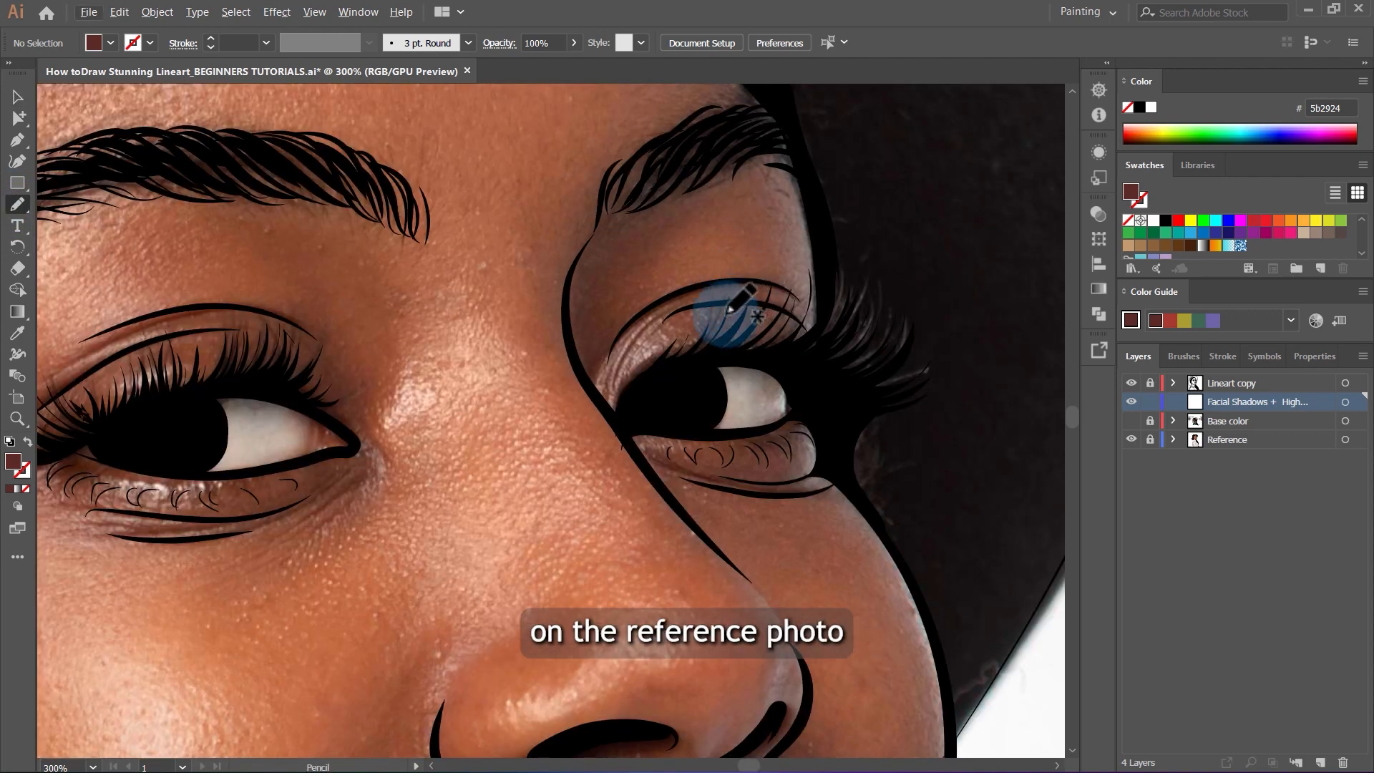
{"action": "scroll", "coordinate": [639, 305], "scroll_direction": "up", "scroll_amount": 2}
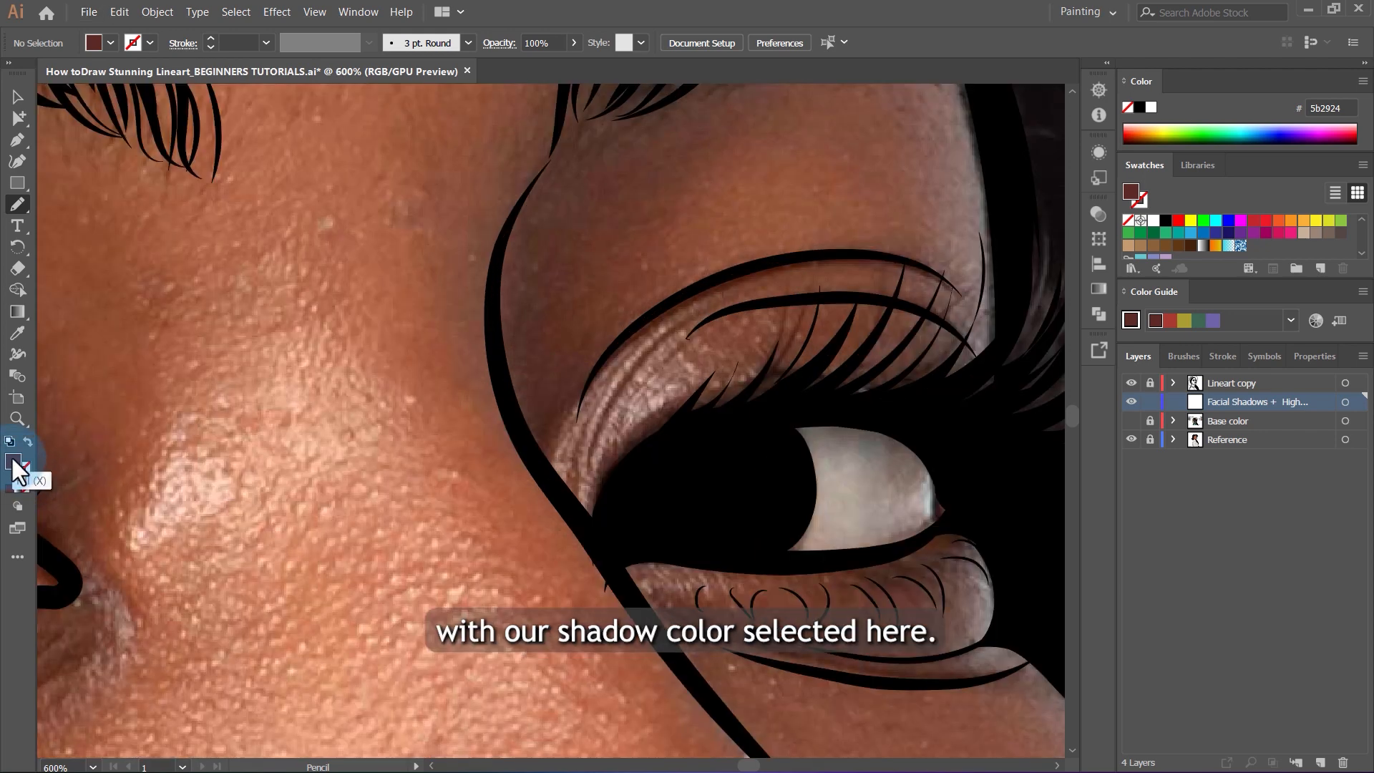
{"action": "scroll", "coordinate": [492, 217], "scroll_direction": "down", "scroll_amount": 2}
{"action": "scroll", "coordinate": [686, 237], "scroll_direction": "up", "scroll_amount": 1}
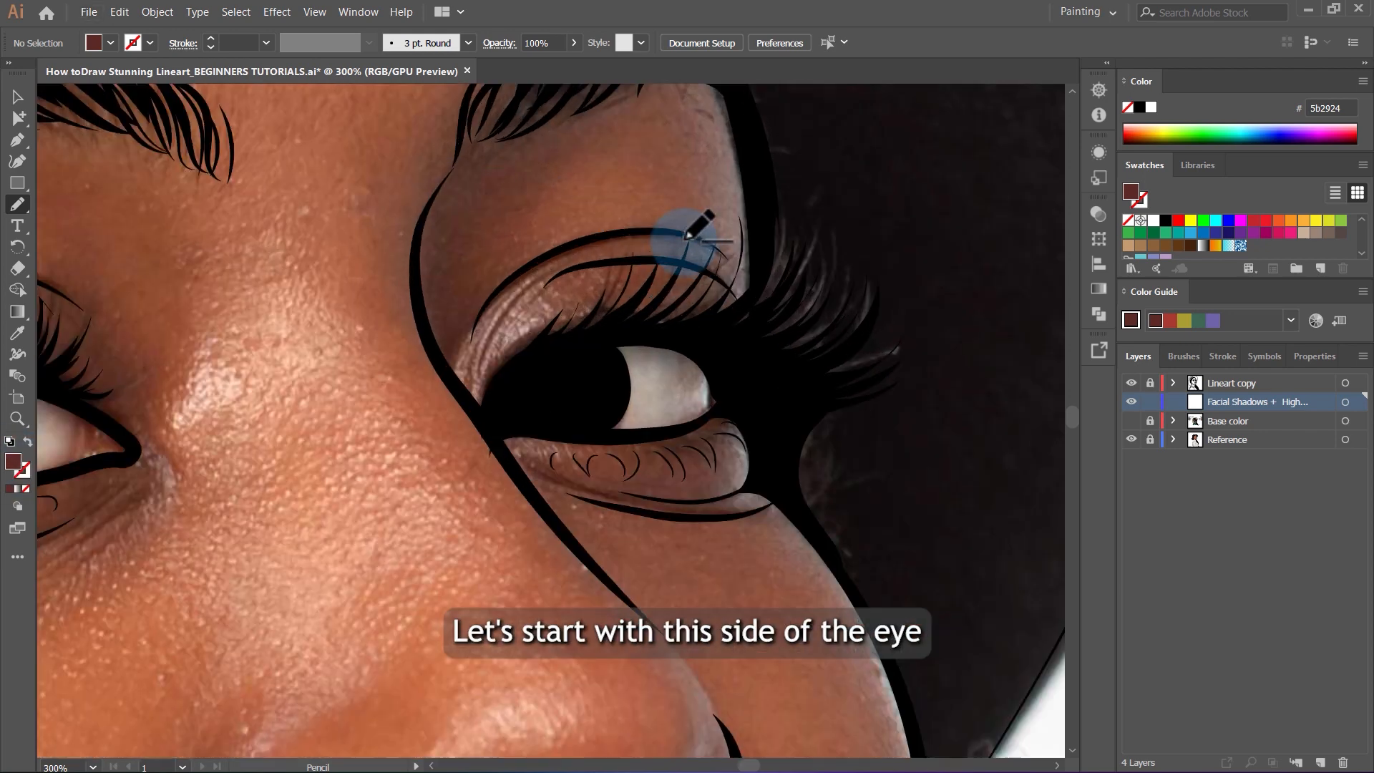
{"action": "scroll", "coordinate": [685, 236], "scroll_direction": "up", "scroll_amount": 3}
{"action": "mouse_move", "coordinate": [776, 290]}
{"action": "left_mouse_down"}
{"action": "mouse_move", "coordinate": [475, 254]}
{"action": "mouse_move", "coordinate": [363, 309]}
{"action": "left_mouse_up"}
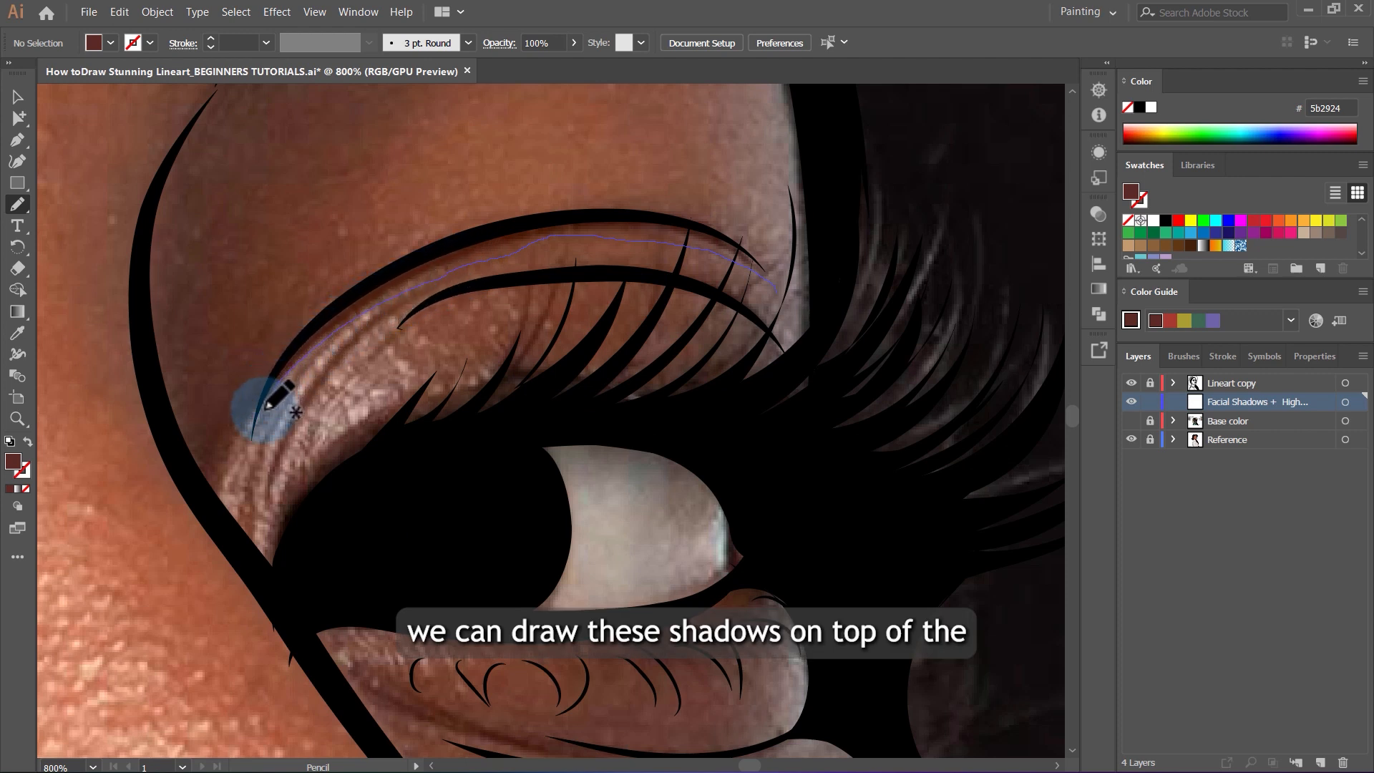
{"action": "mouse_move", "coordinate": [243, 461]}
{"action": "left_mouse_down"}
{"action": "mouse_move", "coordinate": [231, 533]}
{"action": "mouse_move", "coordinate": [276, 644]}
{"action": "left_mouse_up"}
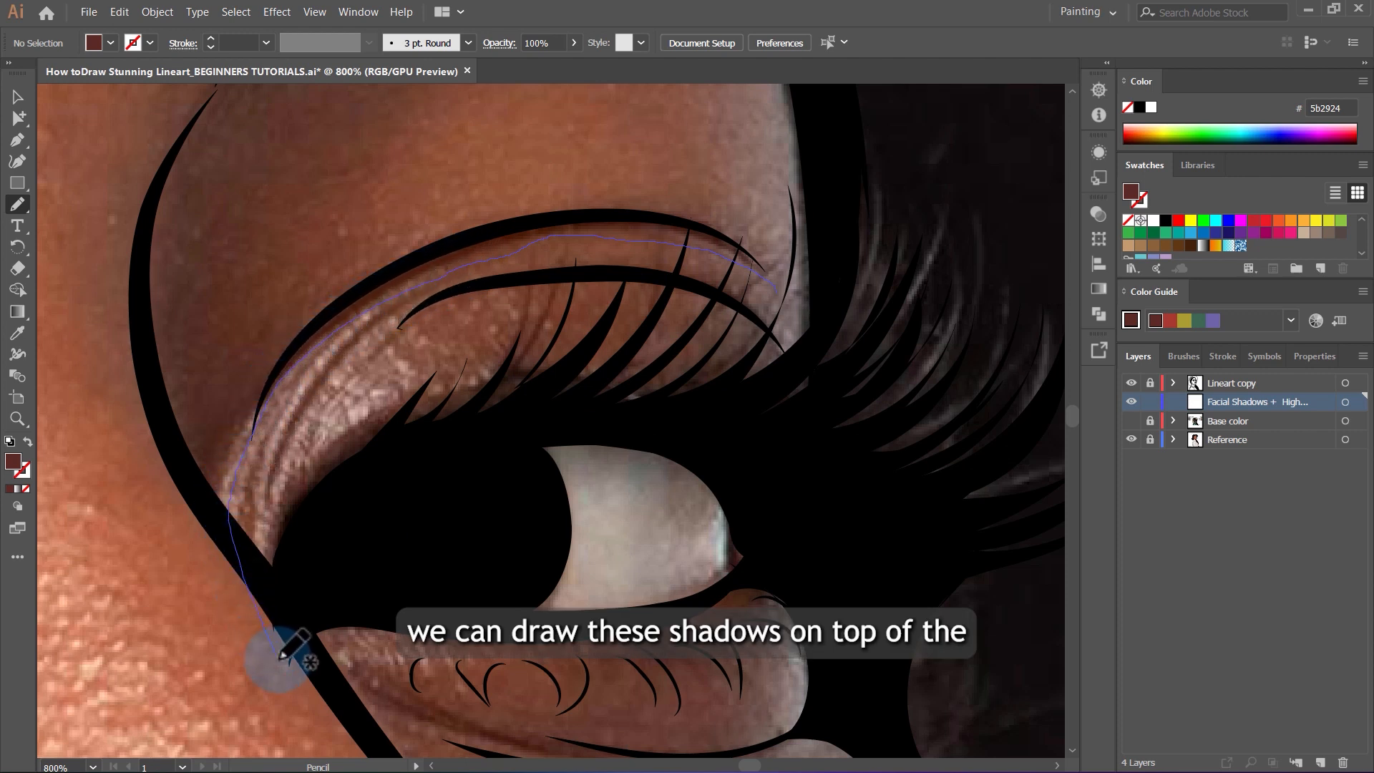
{"action": "mouse_move", "coordinate": [166, 476]}
{"action": "left_mouse_down"}
{"action": "mouse_move", "coordinate": [135, 362]}
{"action": "mouse_move", "coordinate": [135, 221]}
{"action": "mouse_move", "coordinate": [182, 118]}
{"action": "mouse_move", "coordinate": [340, 15]}
{"action": "mouse_move", "coordinate": [276, 107]}
{"action": "mouse_move", "coordinate": [297, 230]}
{"action": "mouse_move", "coordinate": [337, 230]}
{"action": "mouse_move", "coordinate": [299, 309]}
{"action": "mouse_move", "coordinate": [393, 260]}
{"action": "mouse_move", "coordinate": [789, 341]}
{"action": "left_mouse_up"}
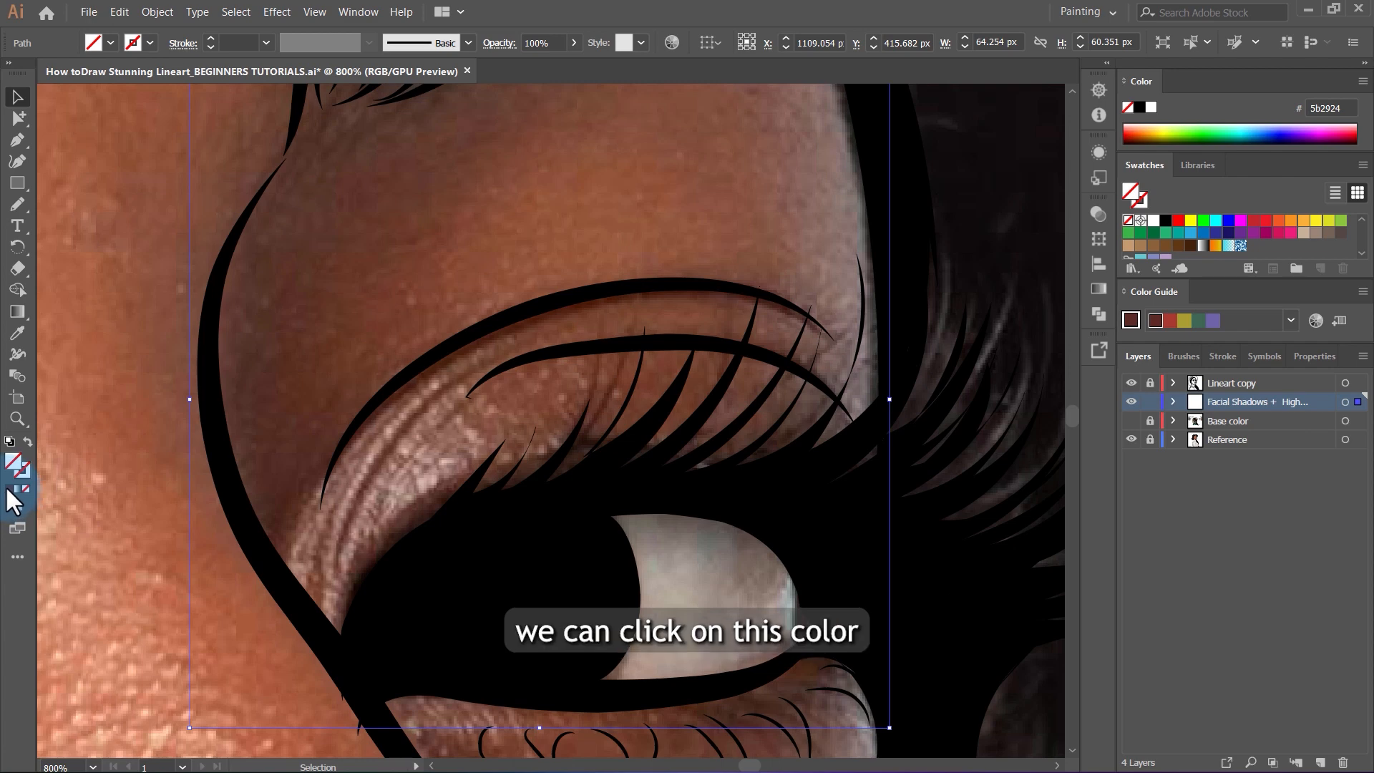
{"action": "left_click", "coordinate": [10, 488]}
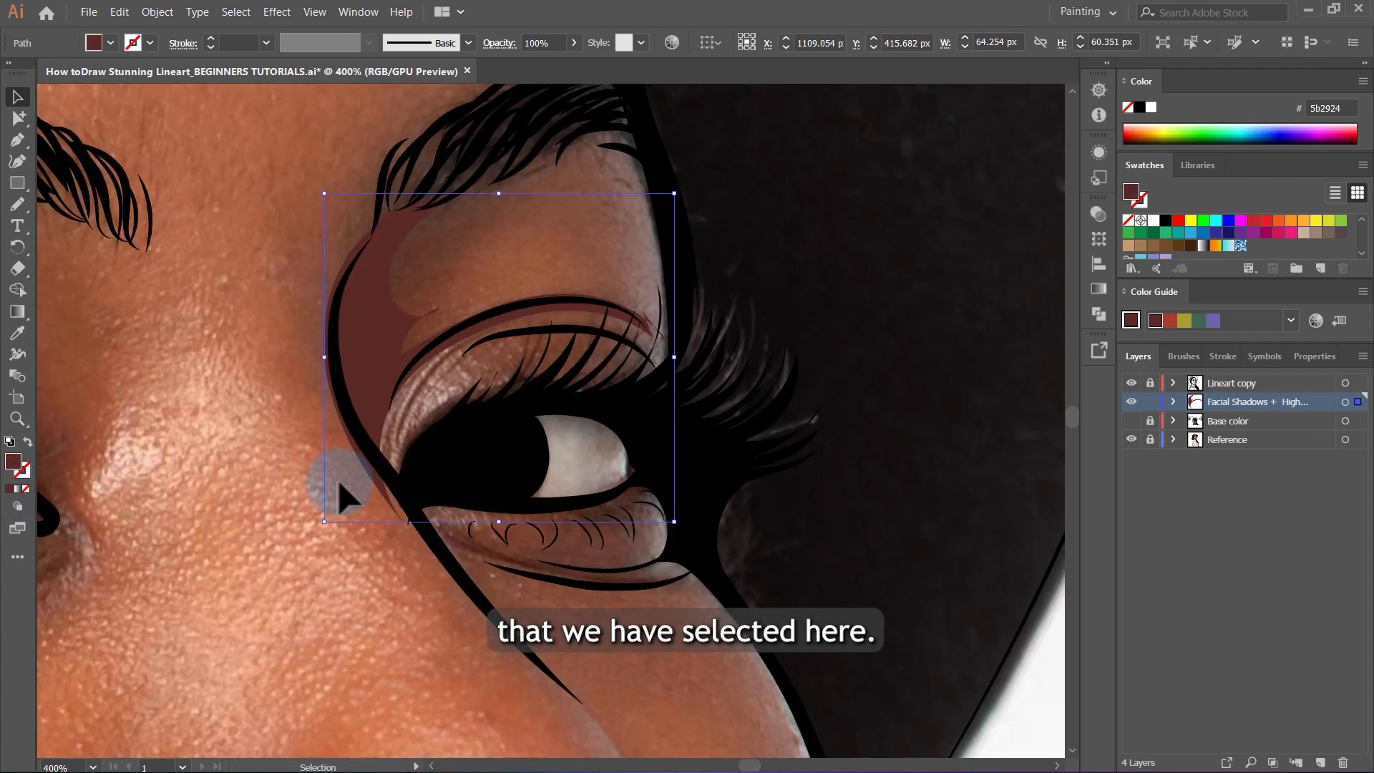
{"action": "key", "text": "ctrl+shift+a"}
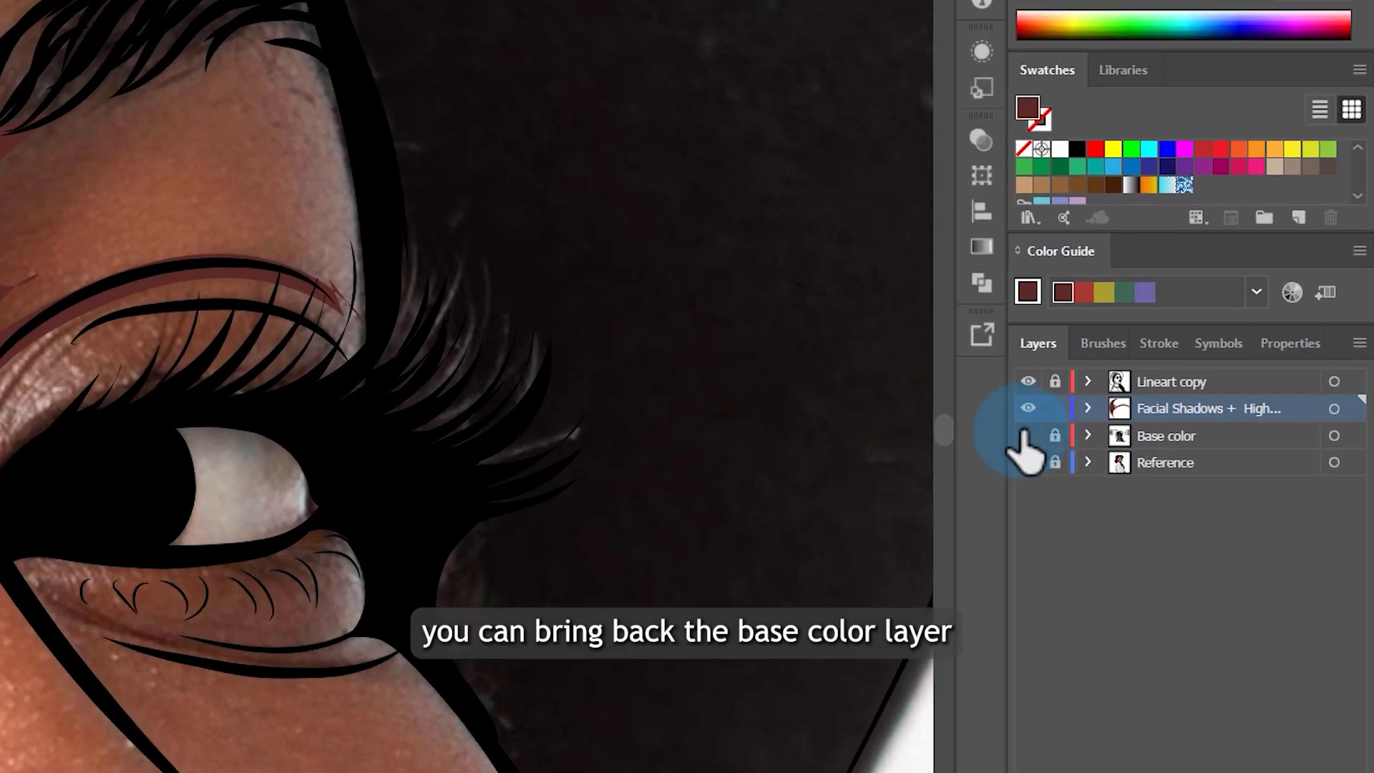
Show the Base color layer to check how the eye socket shadow looks against the flat skin color.
{"action": "left_click", "coordinate": [1026, 434]}
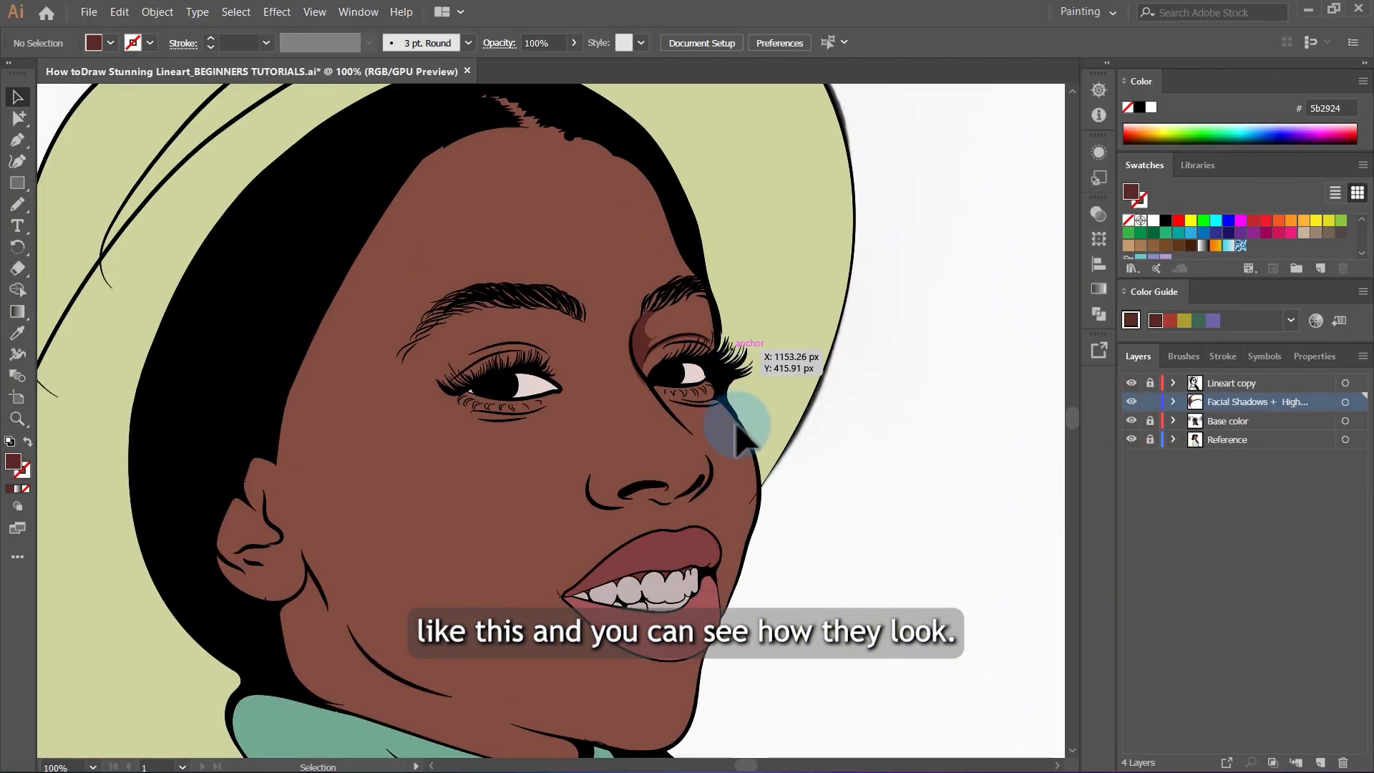
{"action": "scroll", "coordinate": [740, 440], "scroll_direction": "down", "scroll_amount": 1}
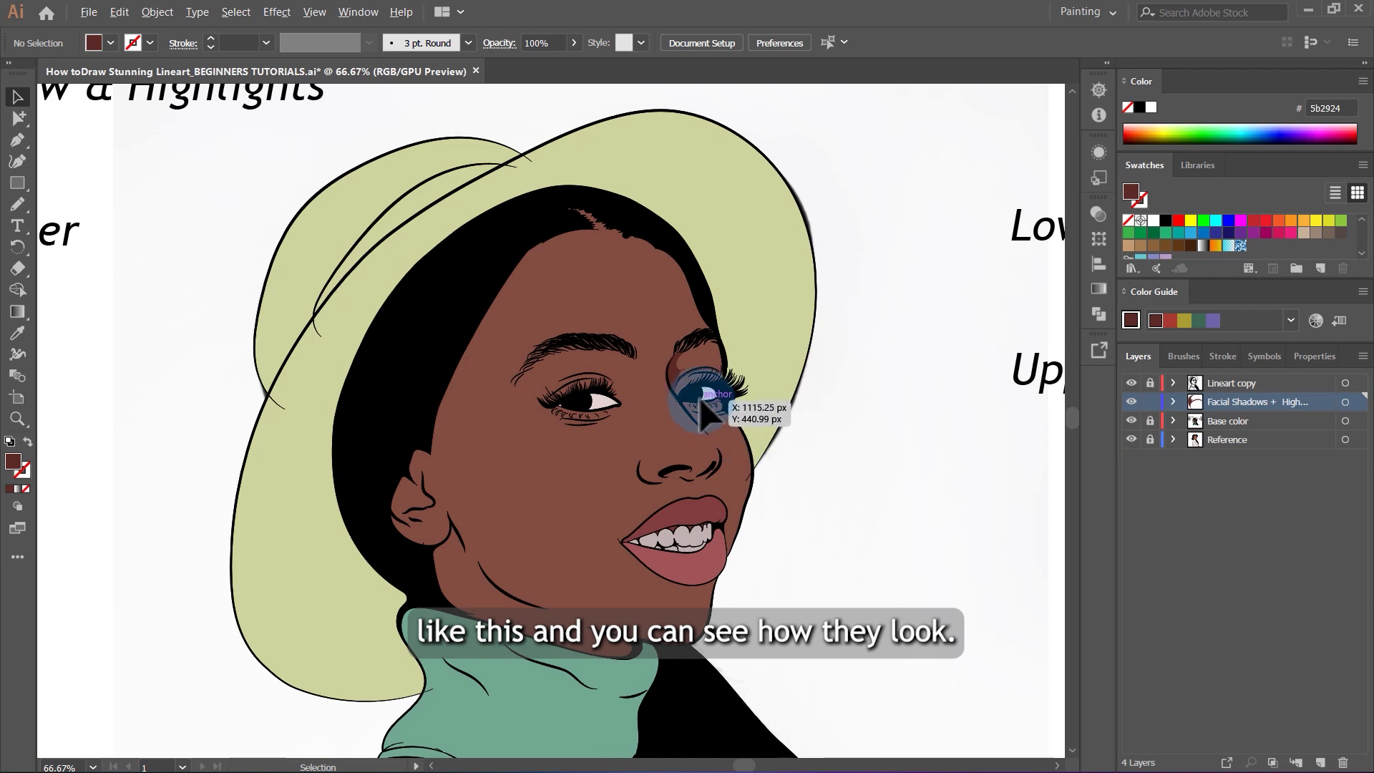
{"action": "scroll", "coordinate": [701, 394], "scroll_direction": "up", "scroll_amount": 5}
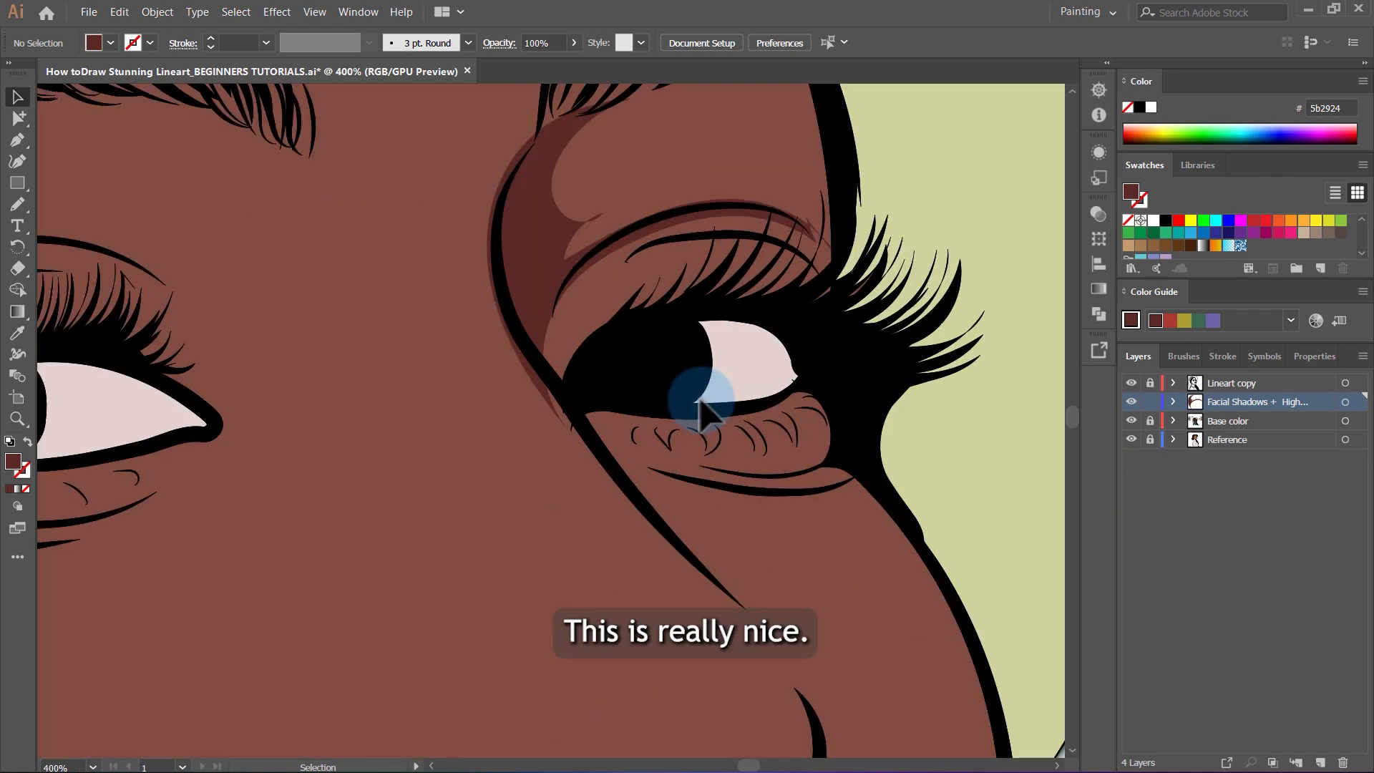
Hide the Base color layer and draw a second Pencil shadow of about 45 x 19 px along the far eye's upper eyelid, below the crease.
{"action": "left_click", "coordinate": [1131, 420]}
{"action": "scroll", "coordinate": [865, 414], "scroll_direction": "up", "scroll_amount": 2}
{"action": "key", "text": "n"}
{"action": "scroll", "coordinate": [537, 315], "scroll_direction": "down", "scroll_amount": 2}
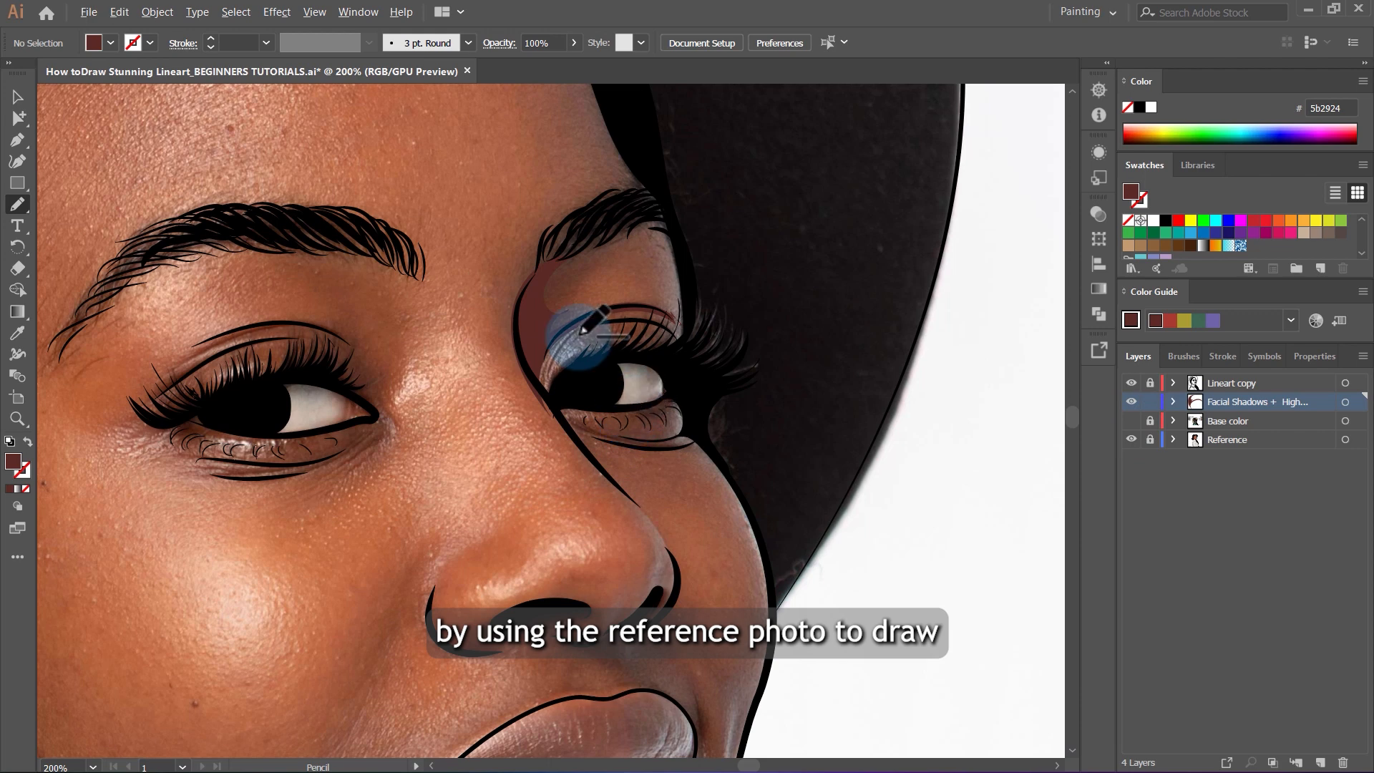
{"action": "scroll", "coordinate": [582, 343], "scroll_direction": "up", "scroll_amount": 3}
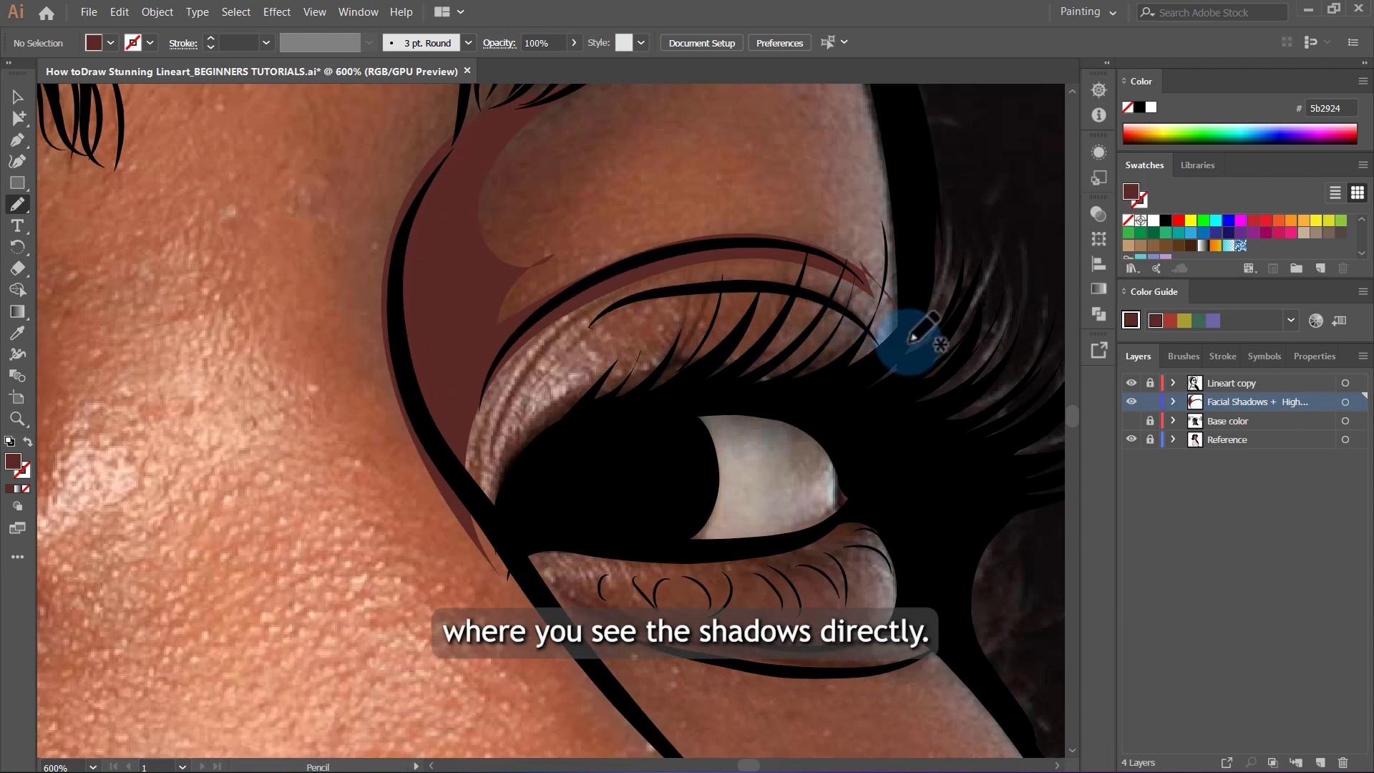
{"action": "mouse_move", "coordinate": [905, 386]}
{"action": "left_mouse_down"}
{"action": "mouse_move", "coordinate": [839, 306]}
{"action": "mouse_move", "coordinate": [698, 291]}
{"action": "mouse_move", "coordinate": [590, 324]}
{"action": "mouse_move", "coordinate": [553, 382]}
{"action": "mouse_move", "coordinate": [609, 331]}
{"action": "mouse_move", "coordinate": [691, 307]}
{"action": "left_mouse_up"}
{"action": "mouse_move", "coordinate": [781, 309]}
{"action": "left_mouse_down"}
{"action": "mouse_move", "coordinate": [883, 374]}
{"action": "mouse_move", "coordinate": [878, 349]}
{"action": "left_mouse_up"}
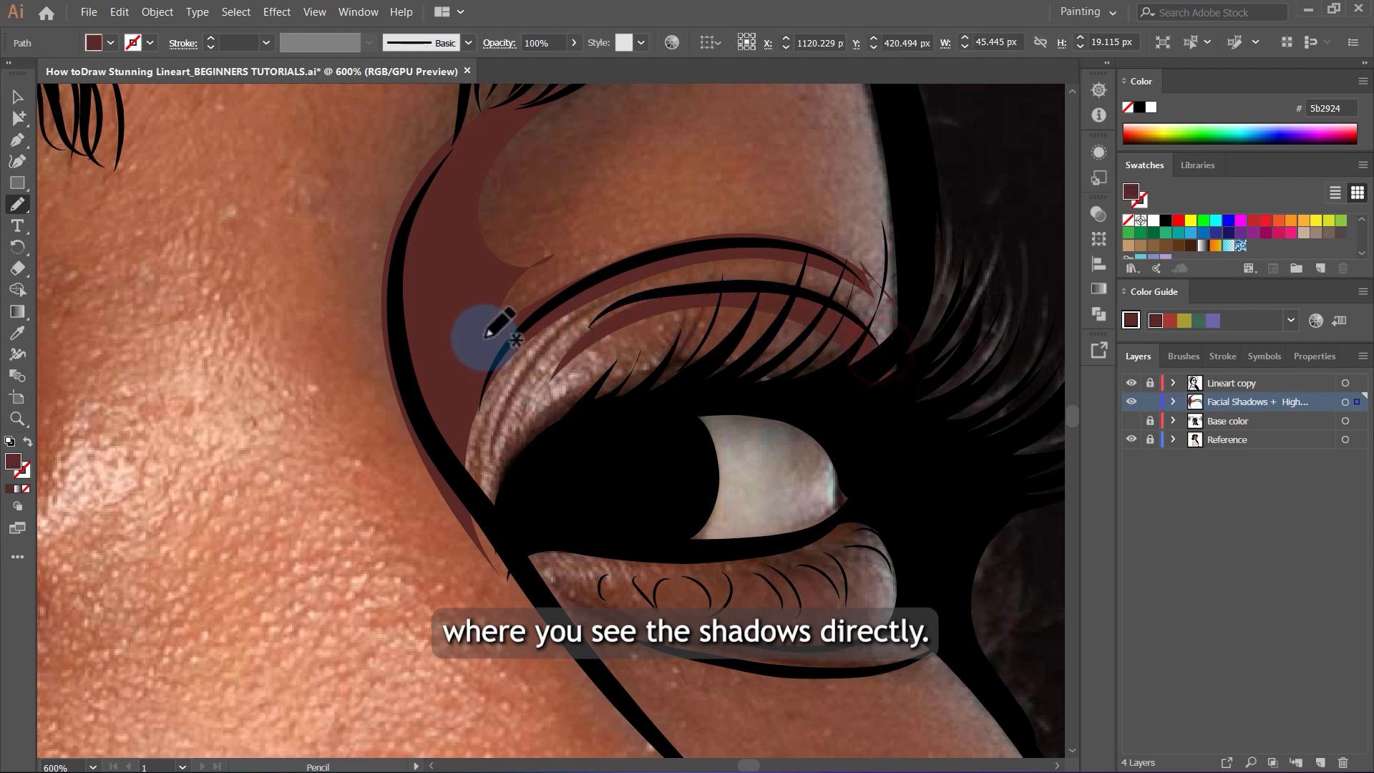
Draw a Pencil shadow of about 50 x 14 px below the far eye, following the lower eyelid lines.
{"action": "scroll", "coordinate": [608, 318], "scroll_direction": "down", "scroll_amount": 4}
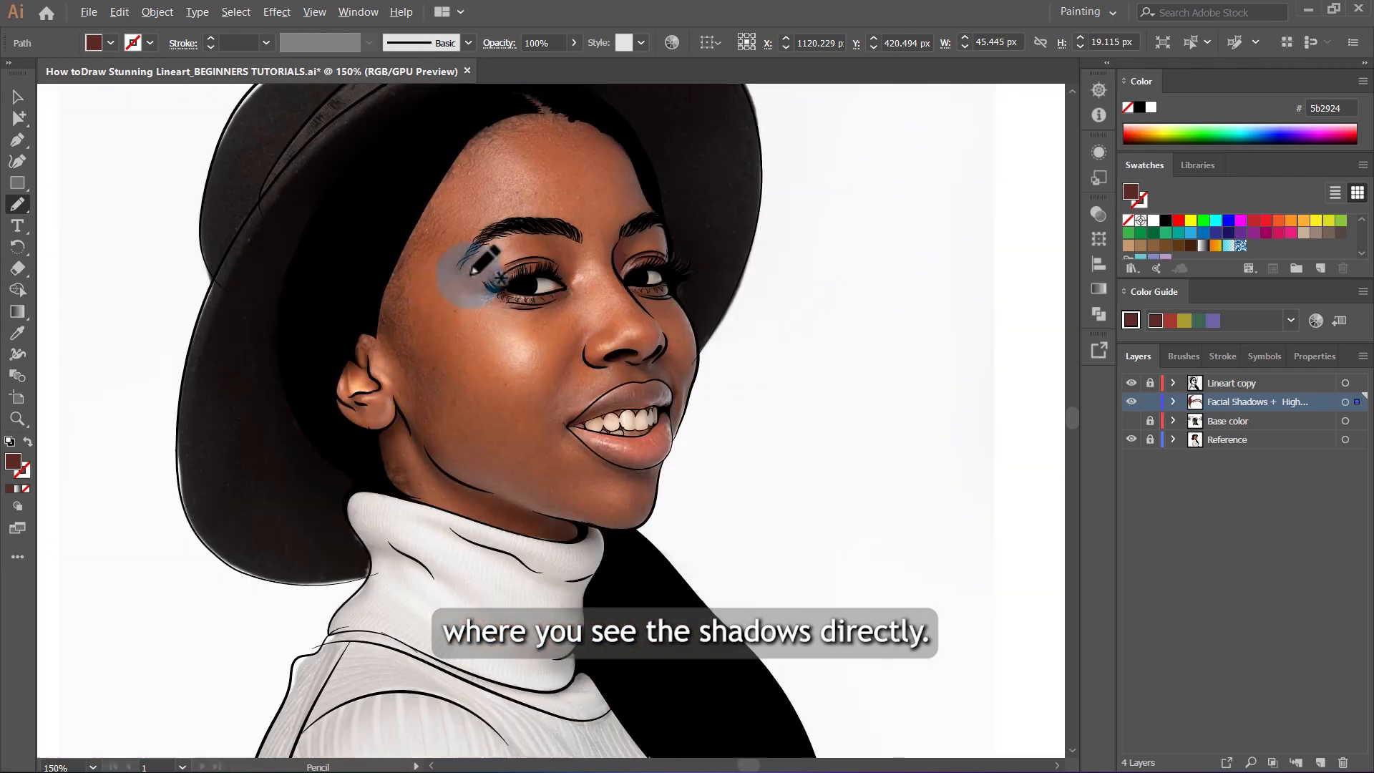
{"action": "scroll", "coordinate": [540, 254], "scroll_direction": "up", "scroll_amount": 6}
{"action": "scroll", "coordinate": [439, 271], "scroll_direction": "down", "scroll_amount": 5}
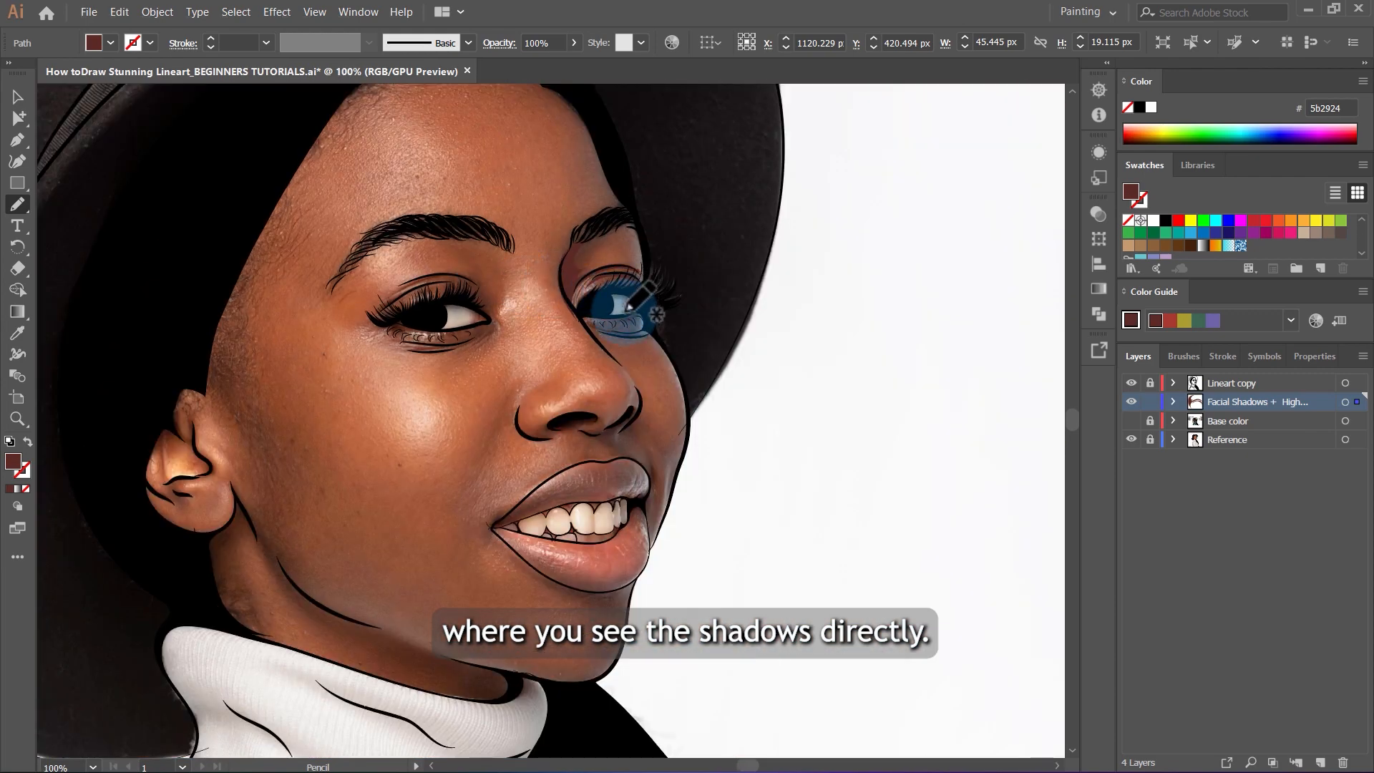
{"action": "scroll", "coordinate": [632, 334], "scroll_direction": "up", "scroll_amount": 4}
{"action": "scroll", "coordinate": [632, 333], "scroll_direction": "up", "scroll_amount": 5}
{"action": "scroll", "coordinate": [629, 331], "scroll_direction": "down", "scroll_amount": 2}
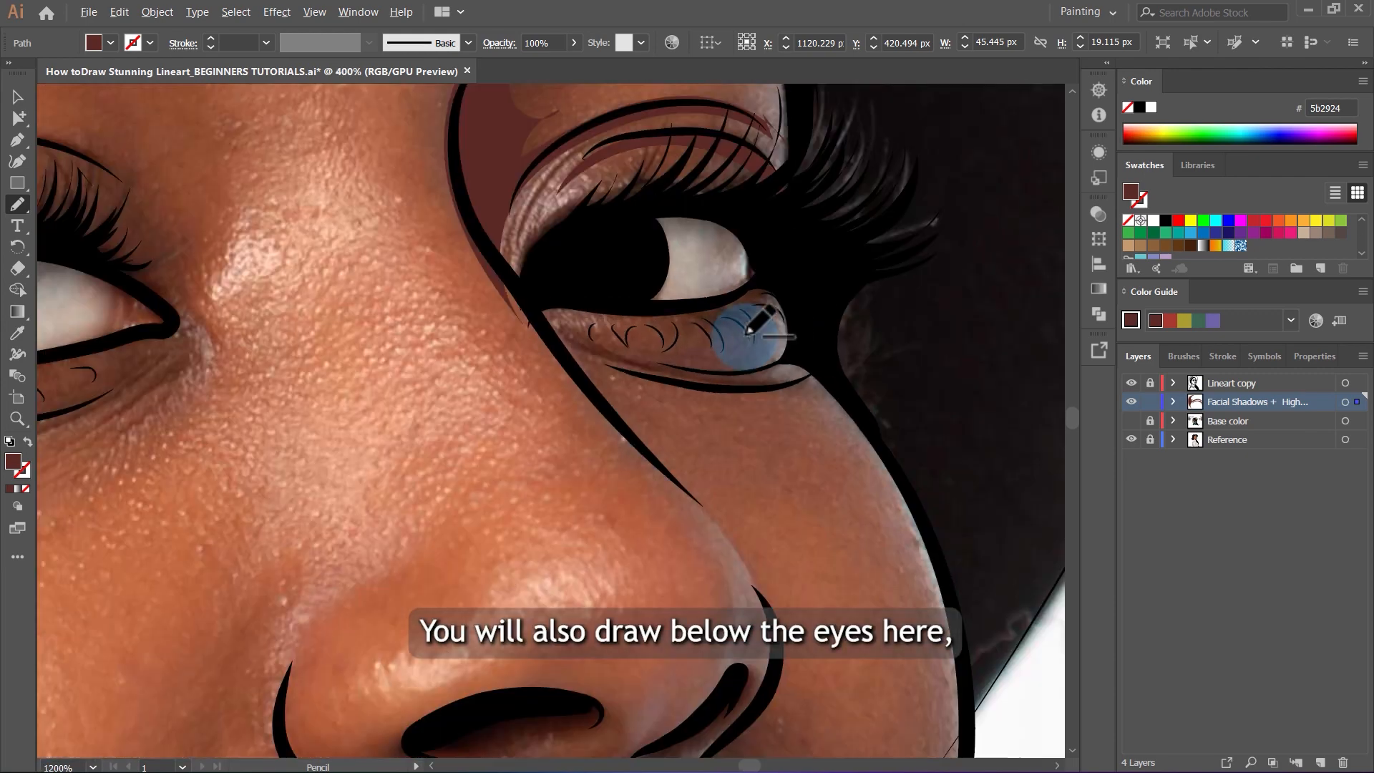
{"action": "scroll", "coordinate": [672, 329], "scroll_direction": "up", "scroll_amount": 2}
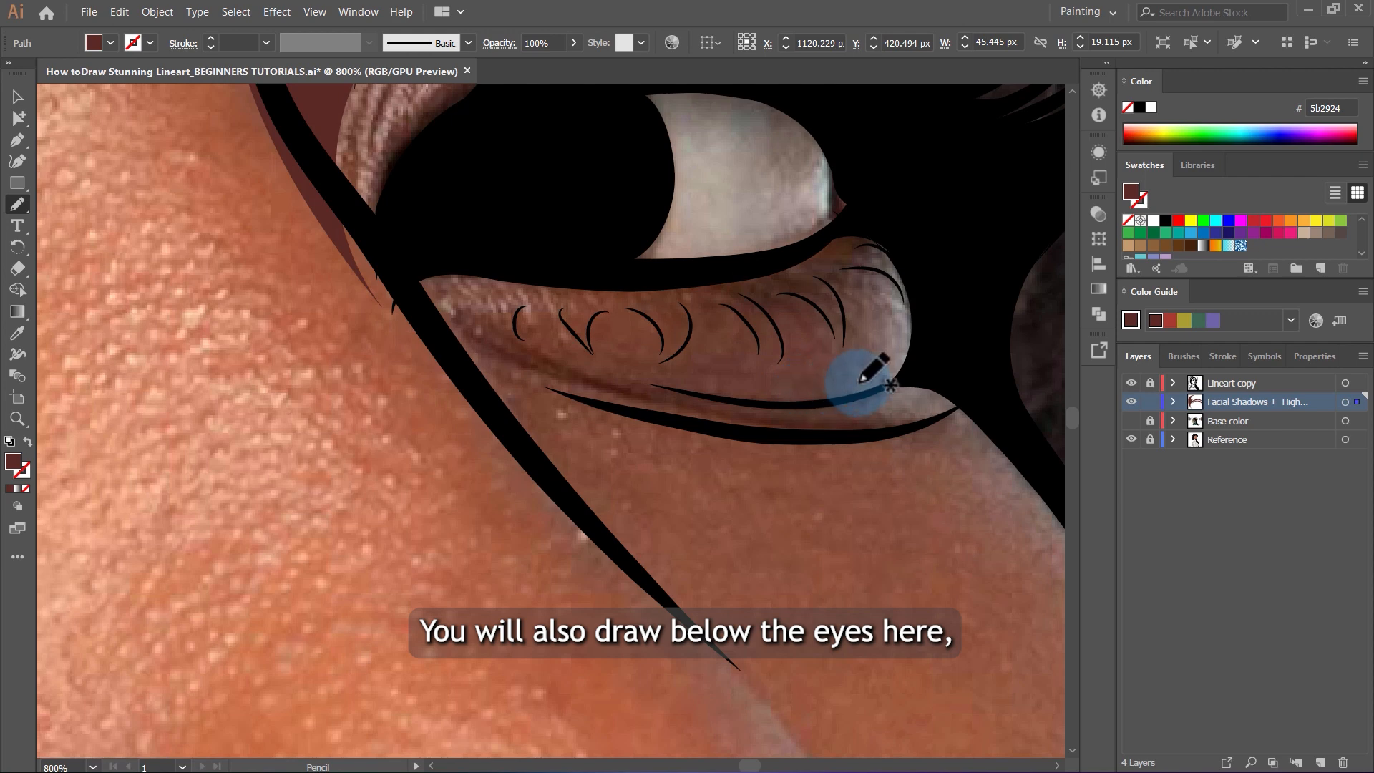
{"action": "left_click_drag", "start_coordinate": [864, 387], "coordinate": [787, 419]}
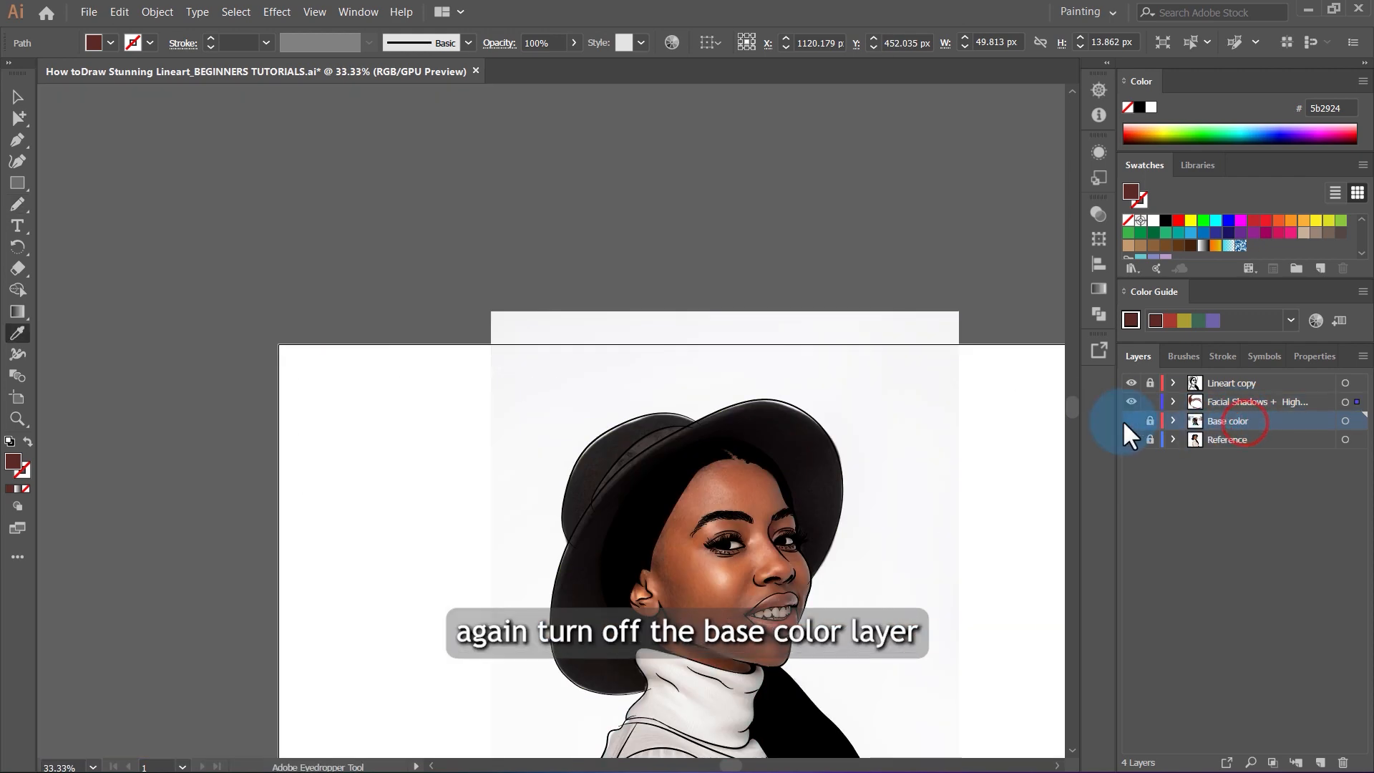
Draw a Pencil shadow of about 69 x 22 px around the near nostril and under the nose, and fill it with 5b2924.
{"action": "scroll", "coordinate": [805, 619], "scroll_direction": "up", "scroll_amount": 1}
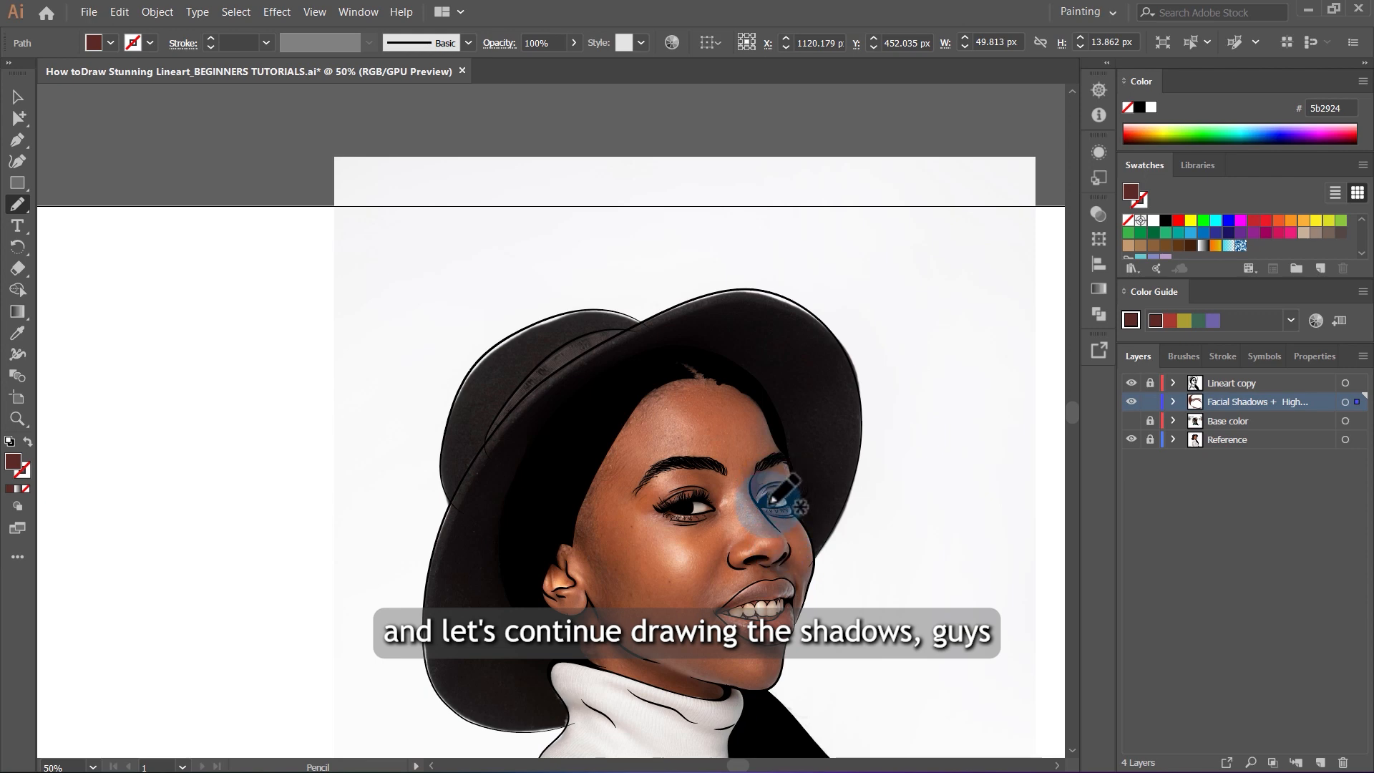
{"action": "scroll", "coordinate": [787, 494], "scroll_direction": "up", "scroll_amount": 3}
{"action": "scroll", "coordinate": [892, 593], "scroll_direction": "up", "scroll_amount": 3}
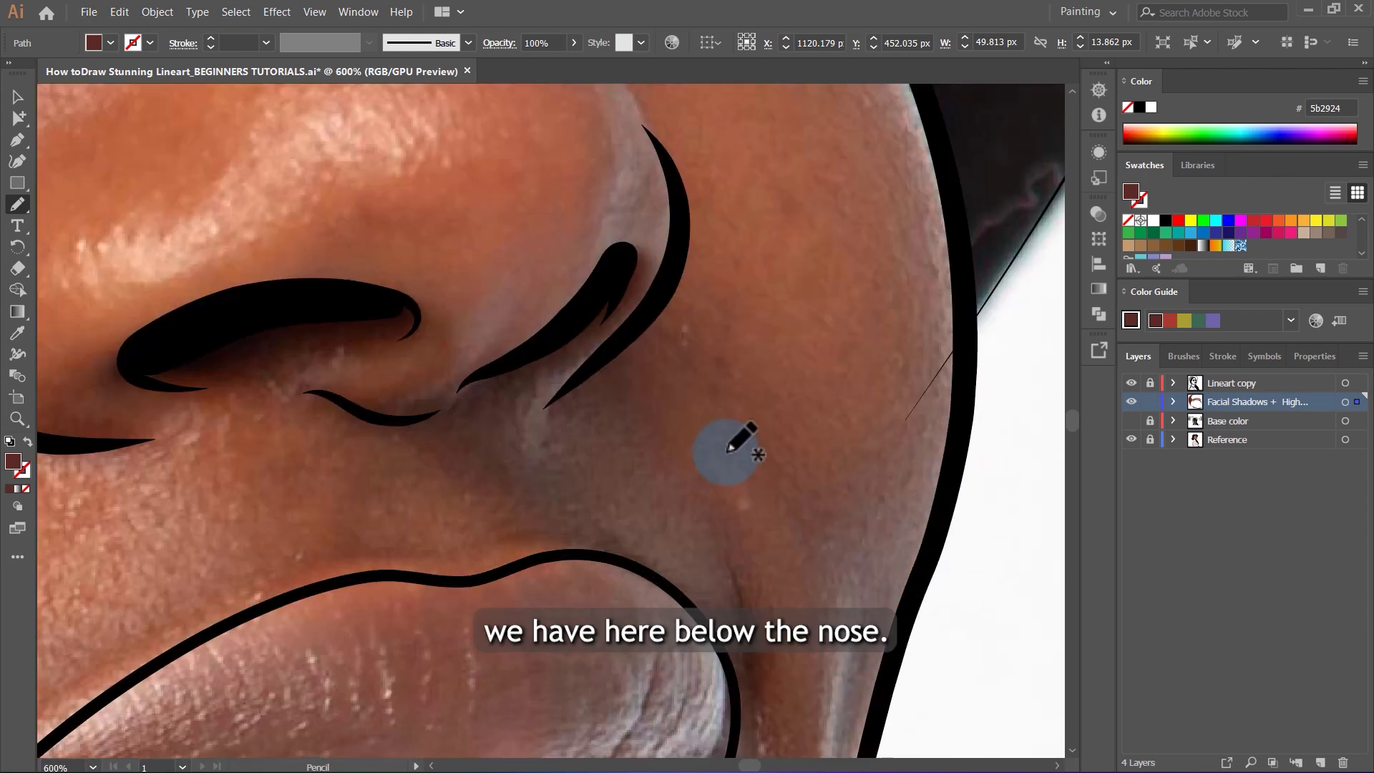
{"action": "scroll", "coordinate": [582, 307], "scroll_direction": "down", "scroll_amount": 2}
{"action": "scroll", "coordinate": [588, 299], "scroll_direction": "up", "scroll_amount": 4}
{"action": "scroll", "coordinate": [591, 297], "scroll_direction": "down", "scroll_amount": 1}
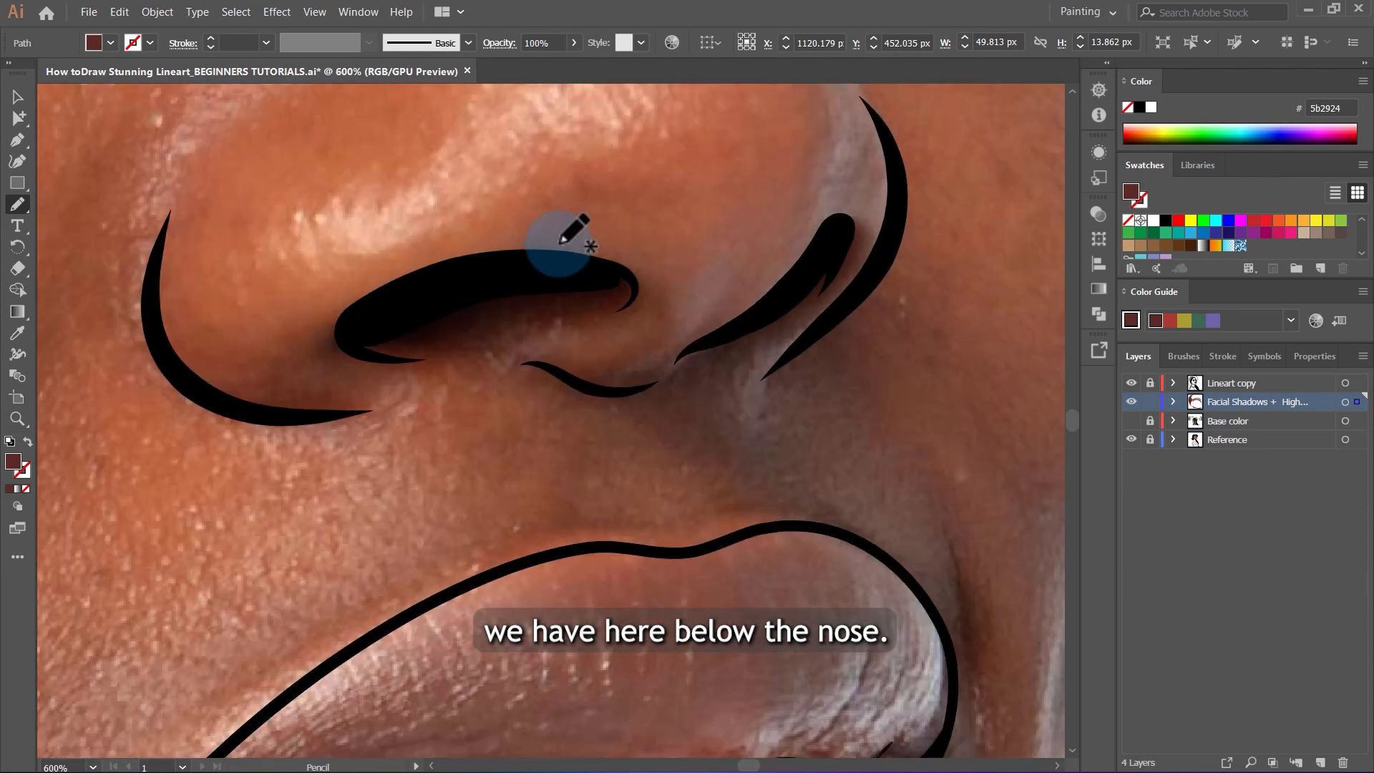
{"action": "left_click_drag", "start_coordinate": [501, 244], "coordinate": [418, 261]}
{"action": "mouse_move", "coordinate": [328, 314]}
{"action": "left_mouse_down"}
{"action": "mouse_move", "coordinate": [302, 346]}
{"action": "mouse_move", "coordinate": [343, 375]}
{"action": "mouse_move", "coordinate": [316, 390]}
{"action": "mouse_move", "coordinate": [195, 372]}
{"action": "left_mouse_up"}
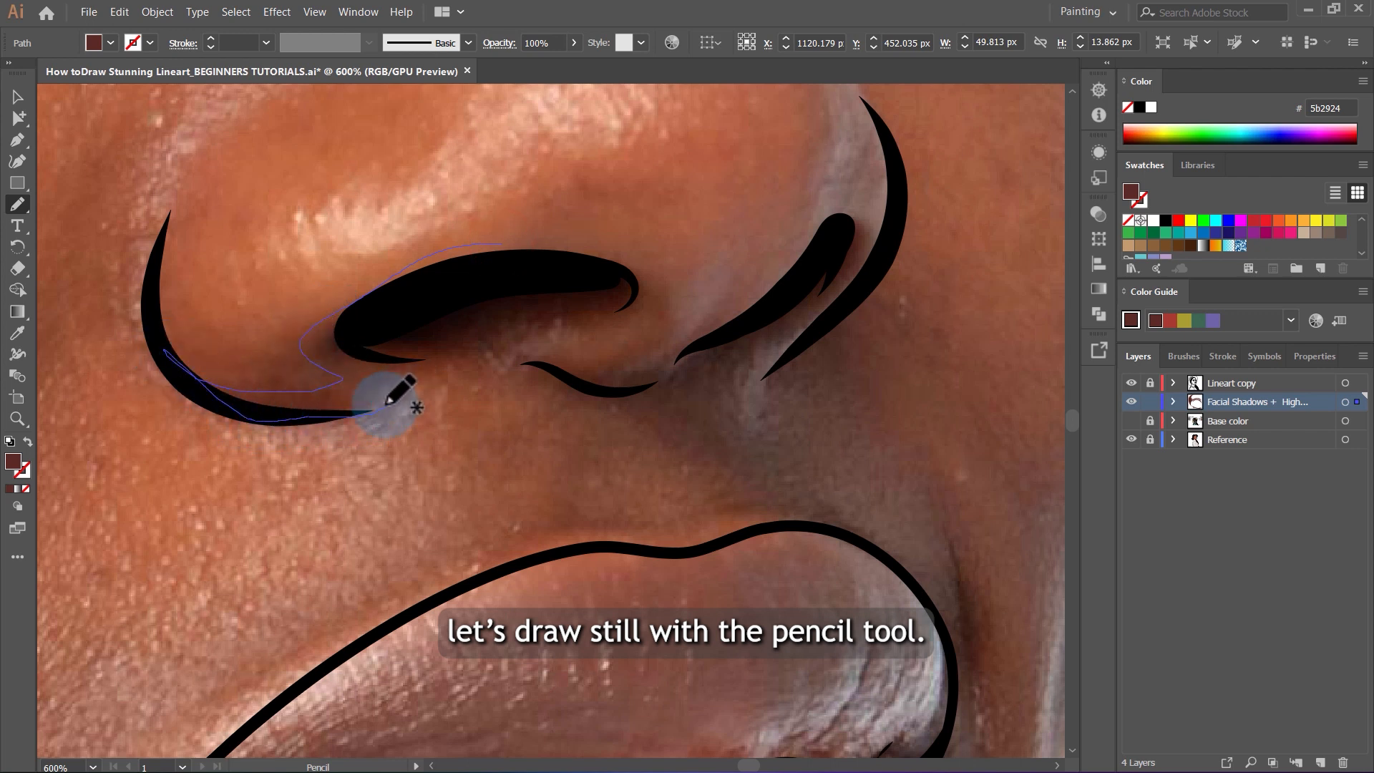
{"action": "mouse_move", "coordinate": [387, 404]}
{"action": "left_mouse_down"}
{"action": "mouse_move", "coordinate": [492, 357]}
{"action": "mouse_move", "coordinate": [582, 397]}
{"action": "mouse_move", "coordinate": [662, 388]}
{"action": "mouse_move", "coordinate": [709, 326]}
{"action": "mouse_move", "coordinate": [669, 356]}
{"action": "mouse_move", "coordinate": [573, 364]}
{"action": "mouse_move", "coordinate": [644, 313]}
{"action": "mouse_move", "coordinate": [639, 277]}
{"action": "left_mouse_up"}
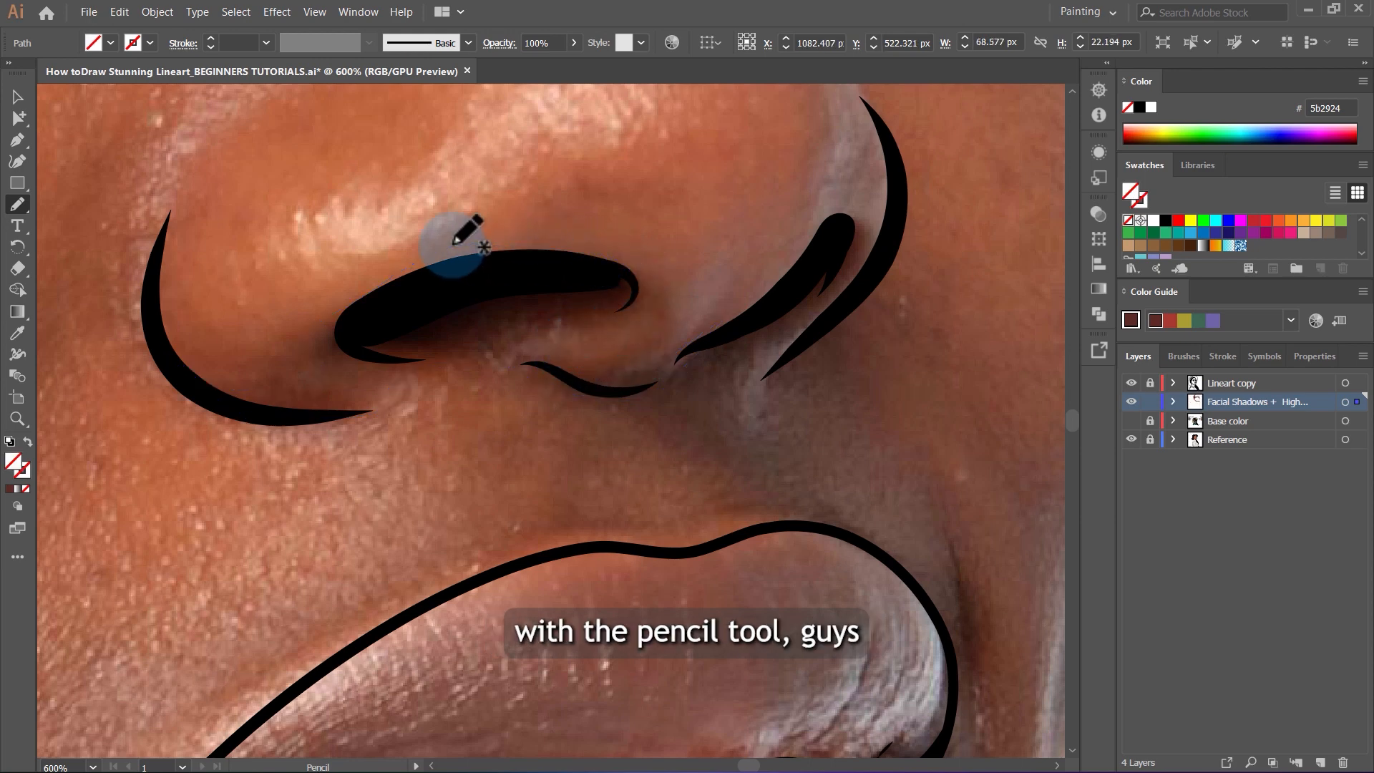
{"action": "key", "text": "comma"}
Draw a Pencil shadow of about 30 x 23 px around the far nostril, reaching down under the nose tip.
{"action": "scroll", "coordinate": [472, 350], "scroll_direction": "down", "scroll_amount": 4}
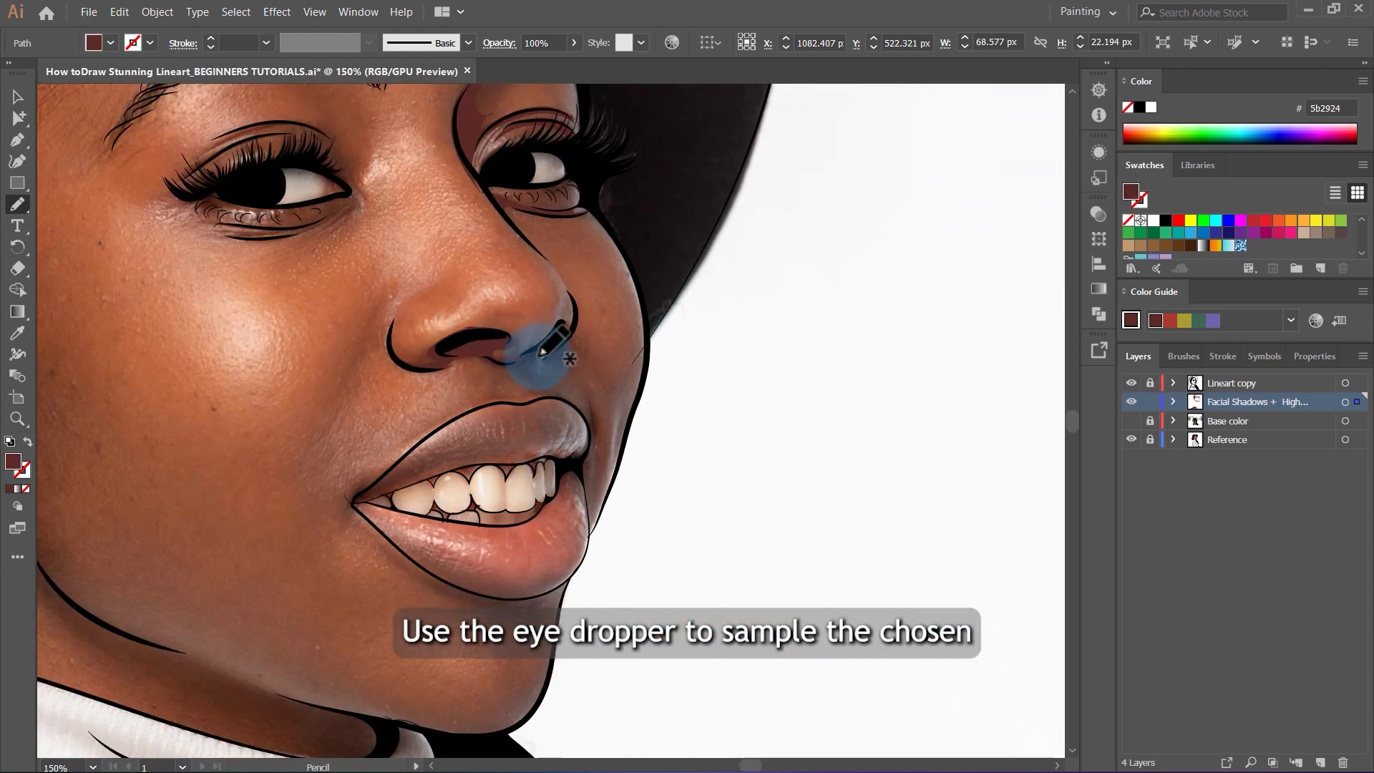
{"action": "scroll", "coordinate": [639, 320], "scroll_direction": "up", "scroll_amount": 6}
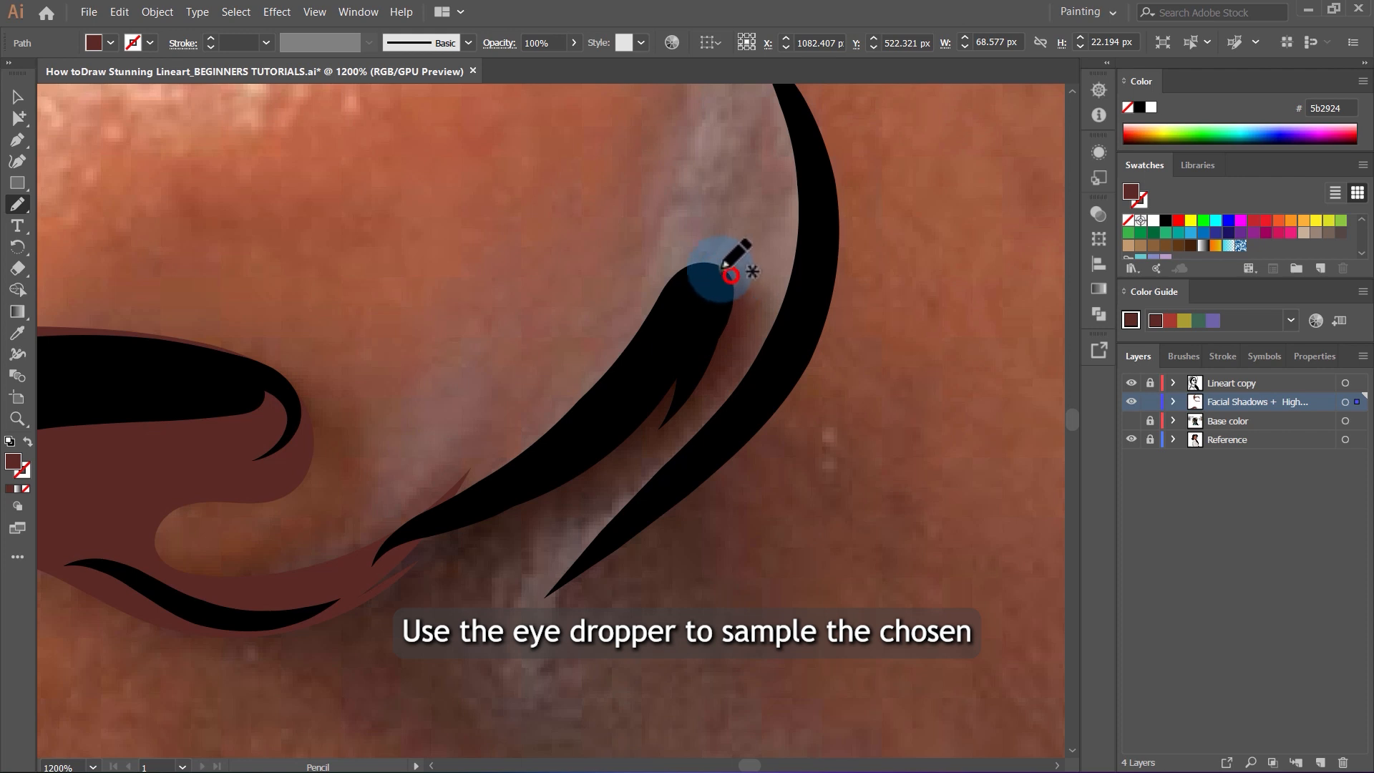
{"action": "mouse_move", "coordinate": [617, 369]}
{"action": "left_mouse_down"}
{"action": "mouse_move", "coordinate": [512, 482]}
{"action": "mouse_move", "coordinate": [259, 618]}
{"action": "mouse_move", "coordinate": [364, 617]}
{"action": "mouse_move", "coordinate": [636, 465]}
{"action": "mouse_move", "coordinate": [712, 417]}
{"action": "mouse_move", "coordinate": [744, 370]}
{"action": "mouse_move", "coordinate": [750, 319]}
{"action": "left_mouse_up"}
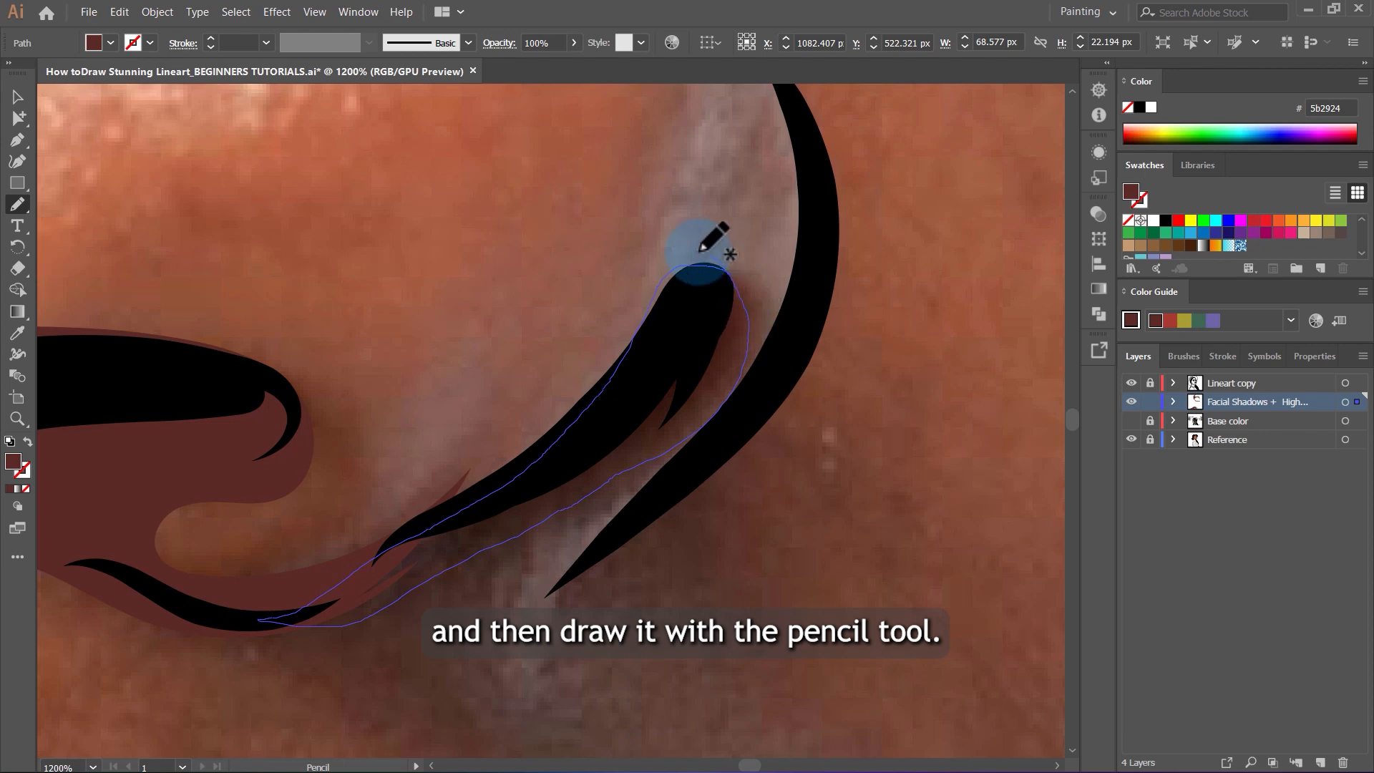
Draw a Pencil shadow of about 77 x 21 px along the near eye's upper eyelid crease.
{"action": "key", "text": "ctrl+minus"}
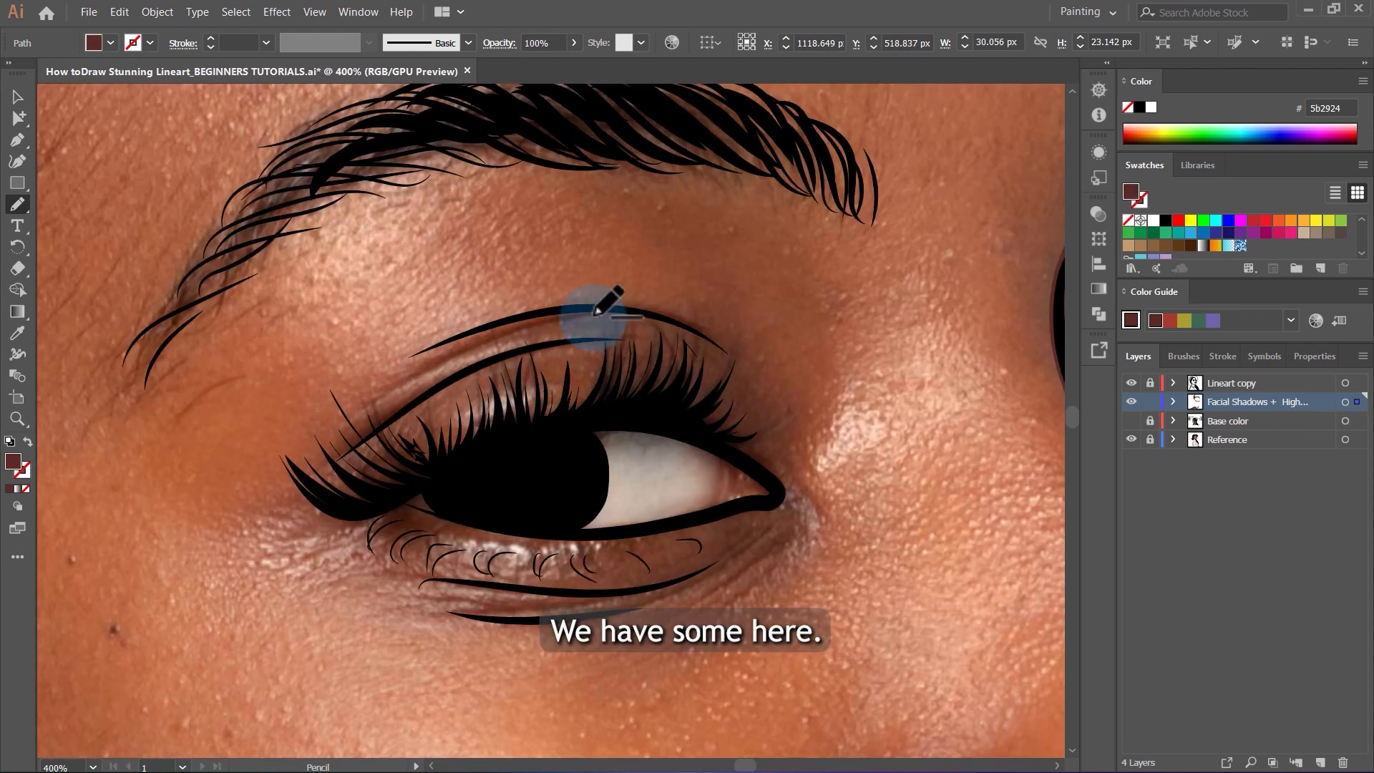
{"action": "scroll", "coordinate": [597, 309], "scroll_direction": "up", "scroll_amount": 3}
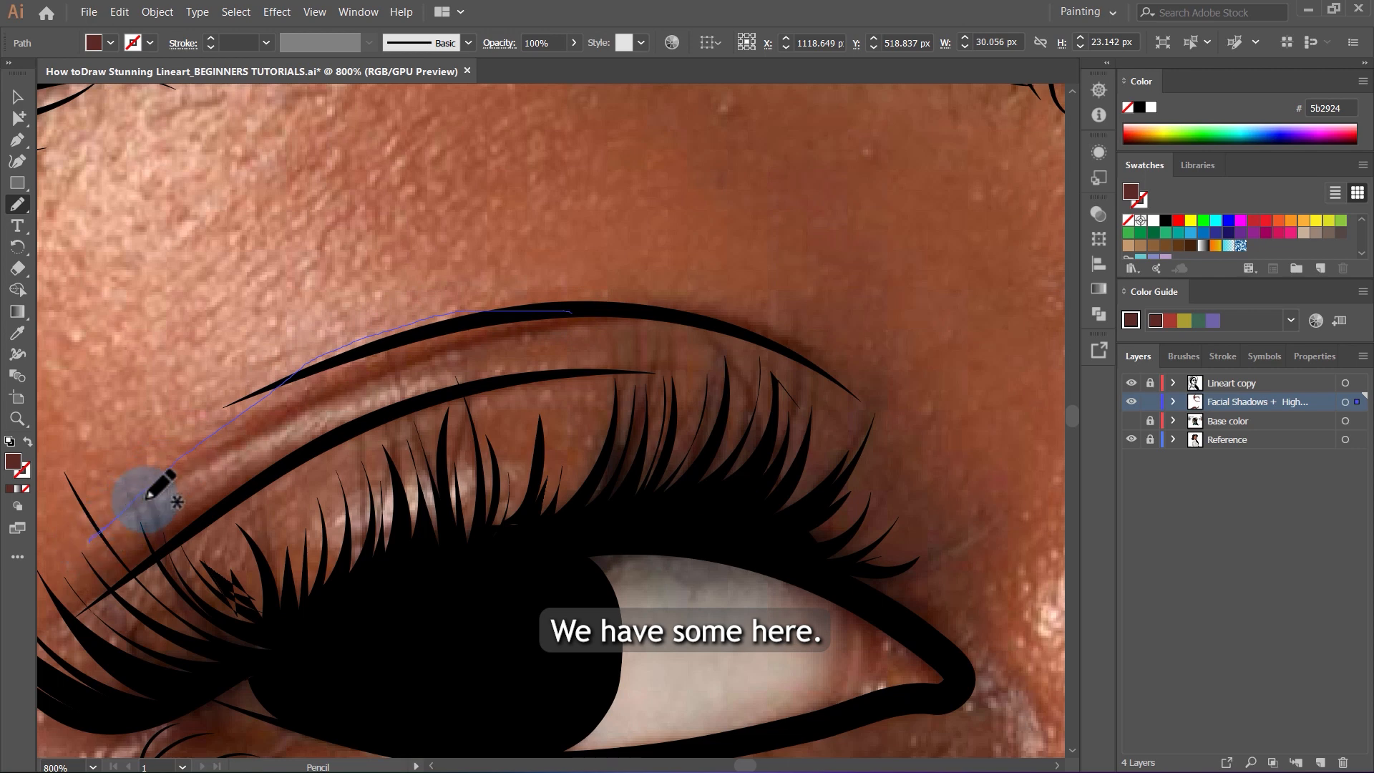
{"action": "mouse_move", "coordinate": [312, 417]}
{"action": "left_mouse_down"}
{"action": "mouse_move", "coordinate": [455, 358]}
{"action": "mouse_move", "coordinate": [605, 331]}
{"action": "mouse_move", "coordinate": [755, 347]}
{"action": "mouse_move", "coordinate": [862, 409]}
{"action": "left_mouse_up"}
{"action": "mouse_move", "coordinate": [919, 478]}
{"action": "left_mouse_down"}
{"action": "mouse_move", "coordinate": [844, 371]}
{"action": "mouse_move", "coordinate": [774, 330]}
{"action": "mouse_move", "coordinate": [594, 306]}
{"action": "left_mouse_up"}
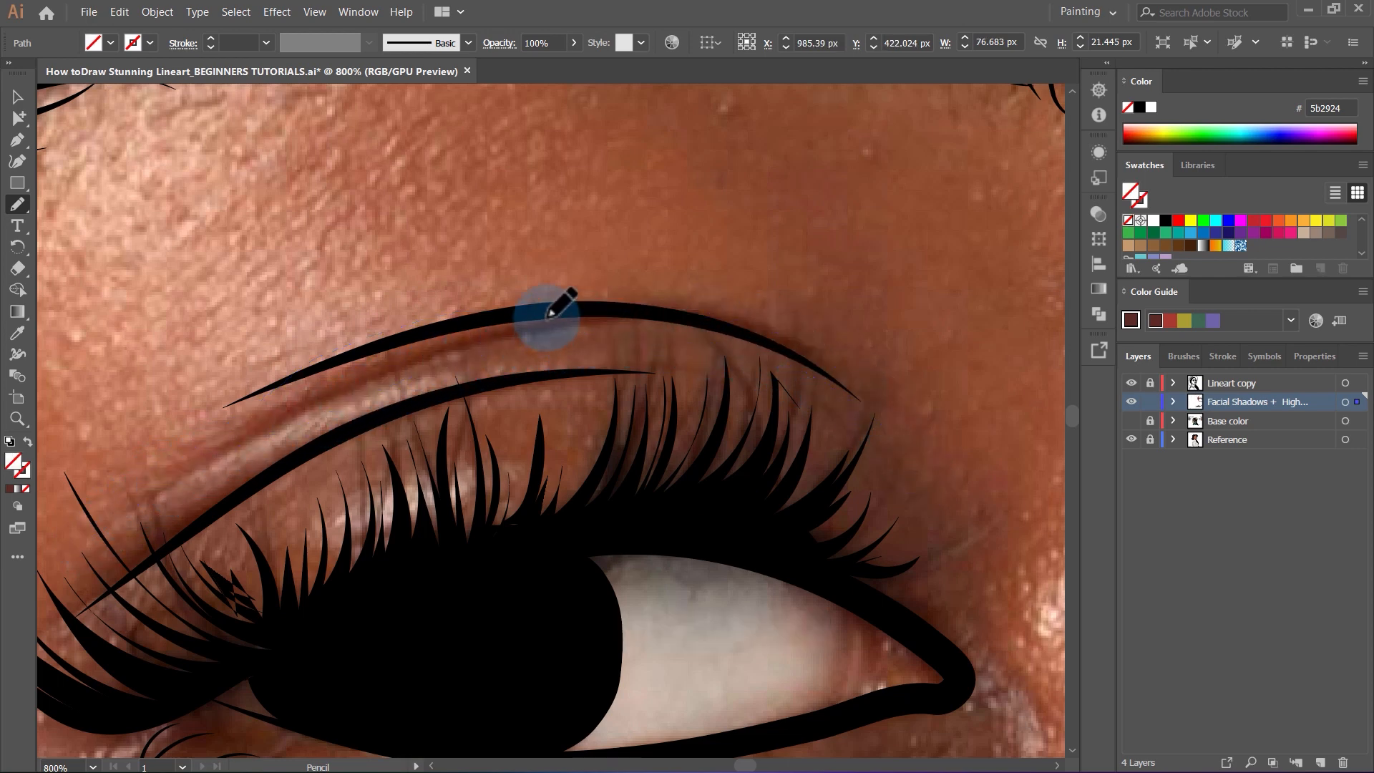
Draw a second Pencil shadow of about 72 x 27 px along the near eye's lower eyelid crease line, just above the lashes.
{"action": "scroll", "coordinate": [742, 313], "scroll_direction": "down", "scroll_amount": 4}
{"action": "scroll", "coordinate": [650, 331], "scroll_direction": "up", "scroll_amount": 3}
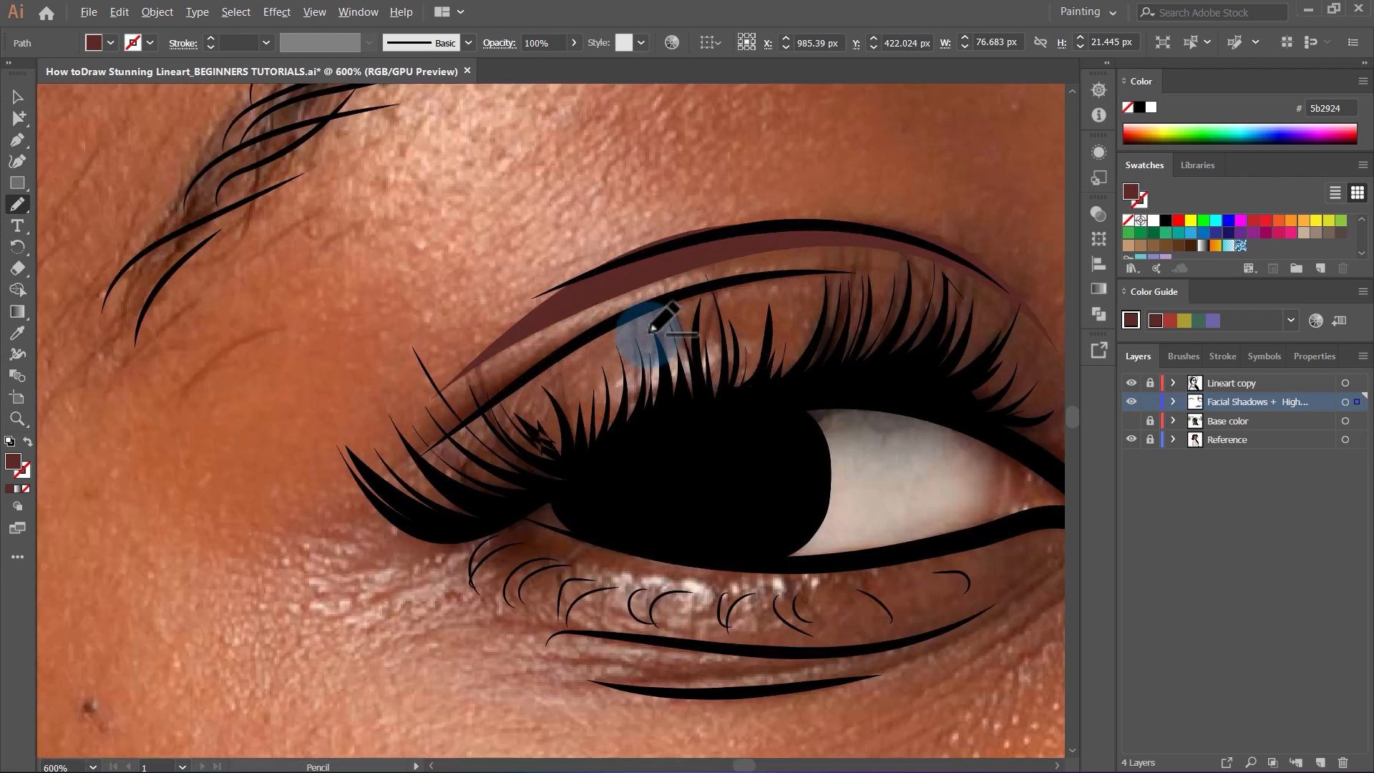
{"action": "mouse_move", "coordinate": [532, 372]}
{"action": "left_mouse_down"}
{"action": "mouse_move", "coordinate": [437, 429]}
{"action": "mouse_move", "coordinate": [444, 452]}
{"action": "mouse_move", "coordinate": [570, 371]}
{"action": "left_mouse_up"}
{"action": "mouse_move", "coordinate": [674, 315]}
{"action": "left_mouse_down"}
{"action": "mouse_move", "coordinate": [821, 291]}
{"action": "mouse_move", "coordinate": [933, 313]}
{"action": "mouse_move", "coordinate": [973, 342]}
{"action": "mouse_move", "coordinate": [893, 279]}
{"action": "mouse_move", "coordinate": [812, 274]}
{"action": "mouse_move", "coordinate": [681, 303]}
{"action": "left_mouse_up"}
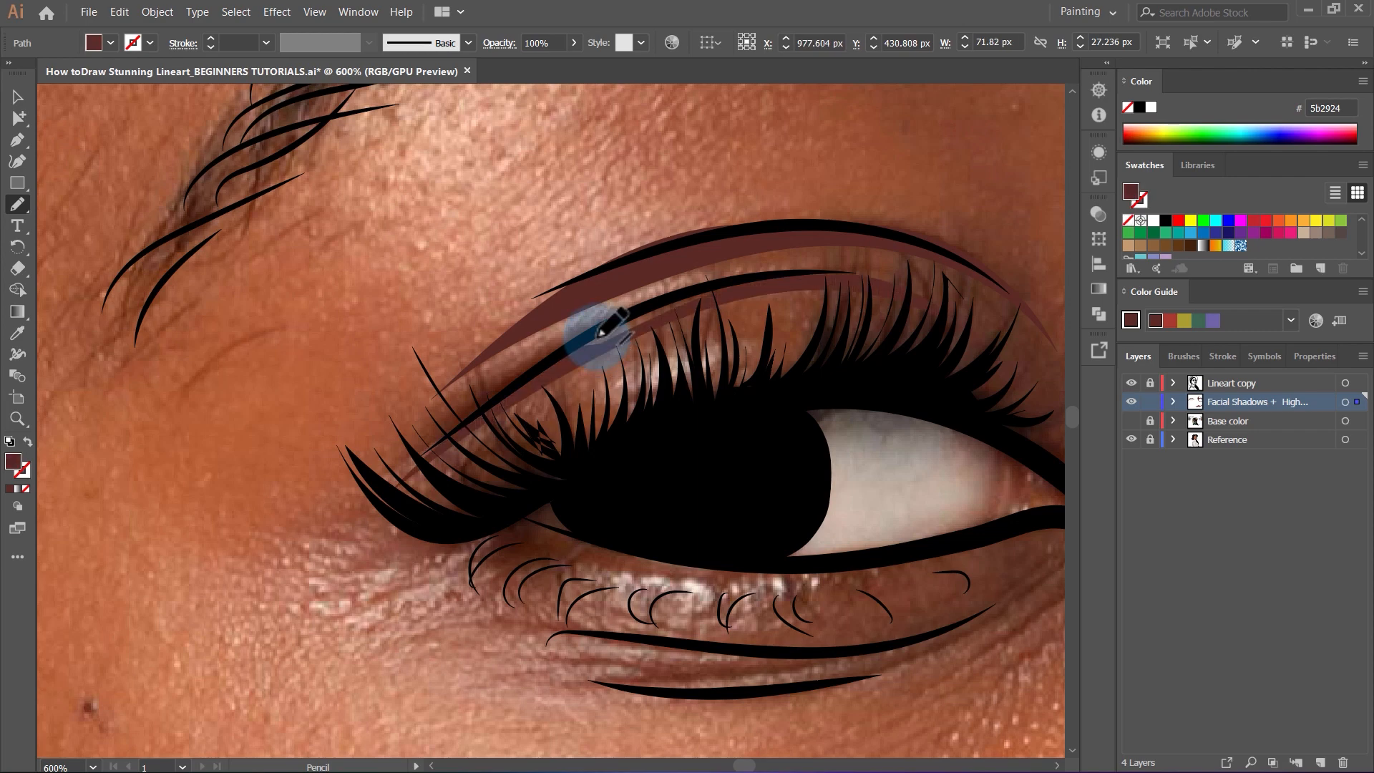
Draw a Pencil shadow of about 40 x 15 px below the near eye's outer corner, extending under the lower lashes.
{"action": "scroll", "coordinate": [500, 336], "scroll_direction": "down", "scroll_amount": 3}
{"action": "scroll", "coordinate": [526, 404], "scroll_direction": "up", "scroll_amount": 4}
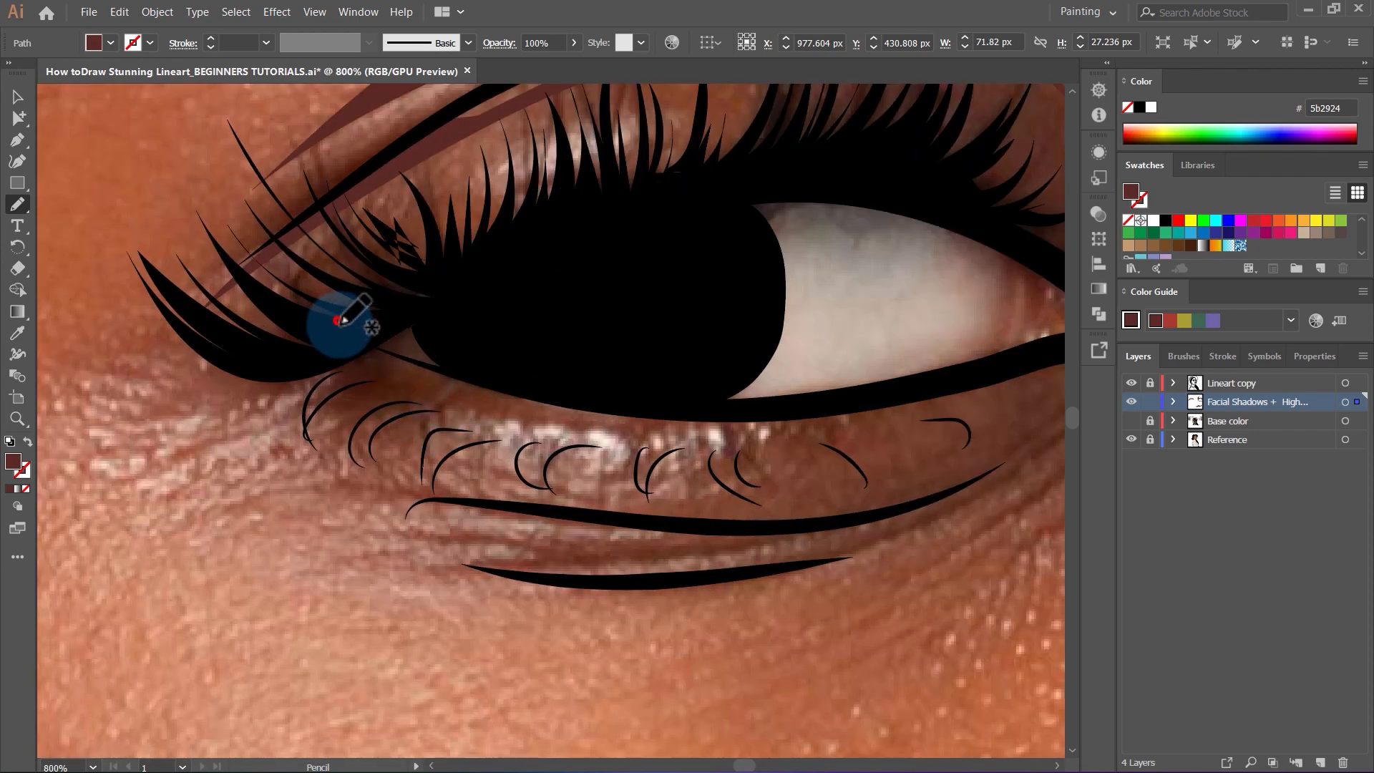
{"action": "mouse_move", "coordinate": [337, 321]}
{"action": "left_mouse_down"}
{"action": "mouse_move", "coordinate": [548, 418]}
{"action": "mouse_move", "coordinate": [465, 399]}
{"action": "mouse_move", "coordinate": [412, 413]}
{"action": "mouse_move", "coordinate": [444, 469]}
{"action": "left_mouse_up"}
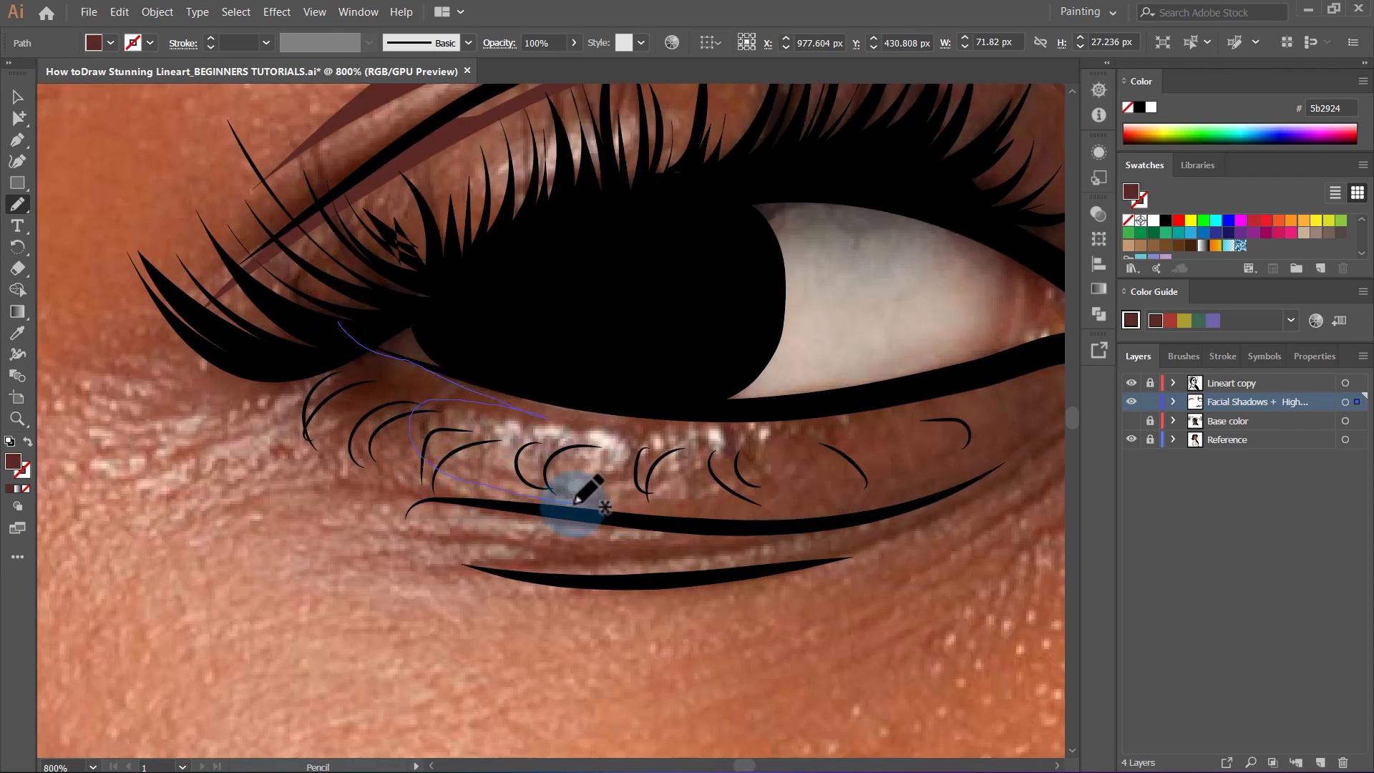
{"action": "mouse_move", "coordinate": [158, 376]}
{"action": "left_mouse_down"}
{"action": "mouse_move", "coordinate": [313, 348]}
{"action": "mouse_move", "coordinate": [352, 322]}
{"action": "left_mouse_up"}
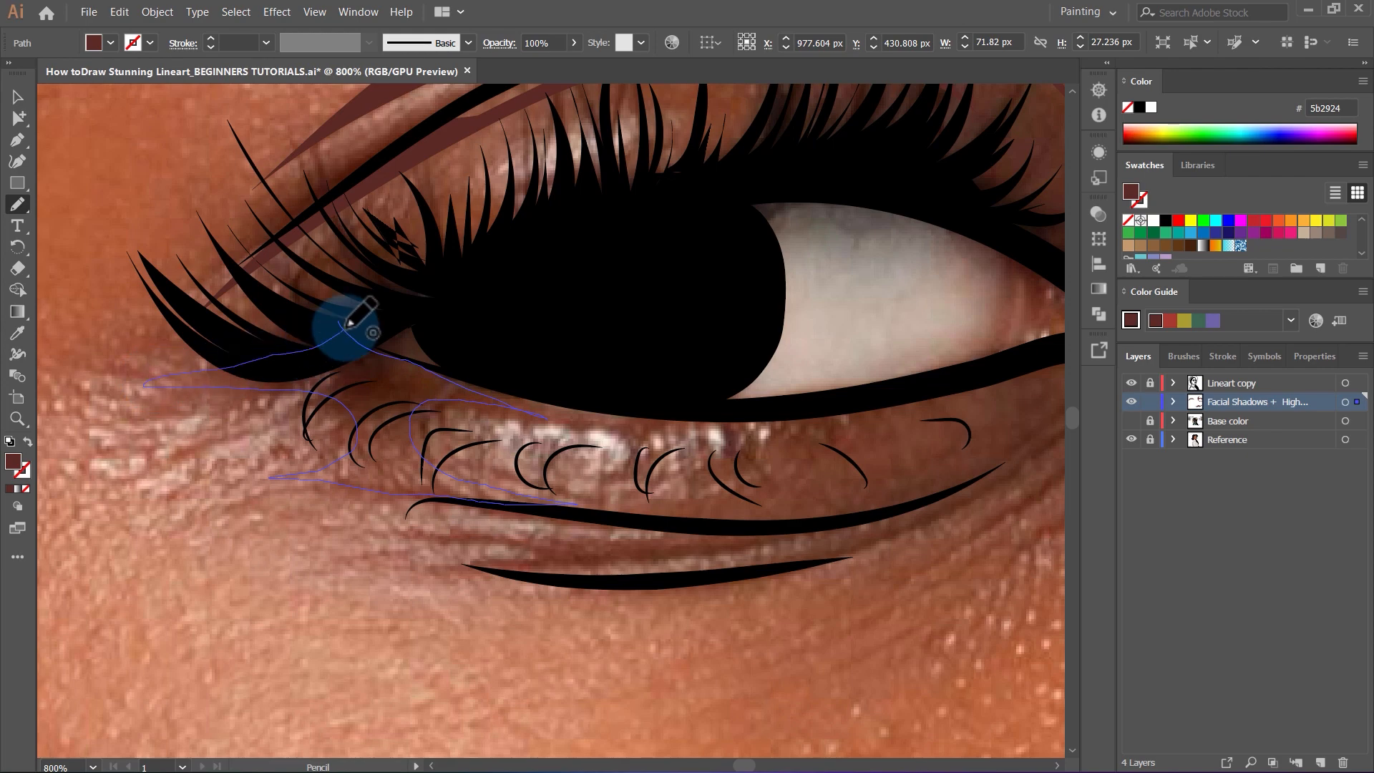
Draw a Pencil shadow of about 31 x 56 px around the near eye's inner corner, starting from the upper eyelid crease.
{"action": "scroll", "coordinate": [346, 390], "scroll_direction": "down", "scroll_amount": 3}
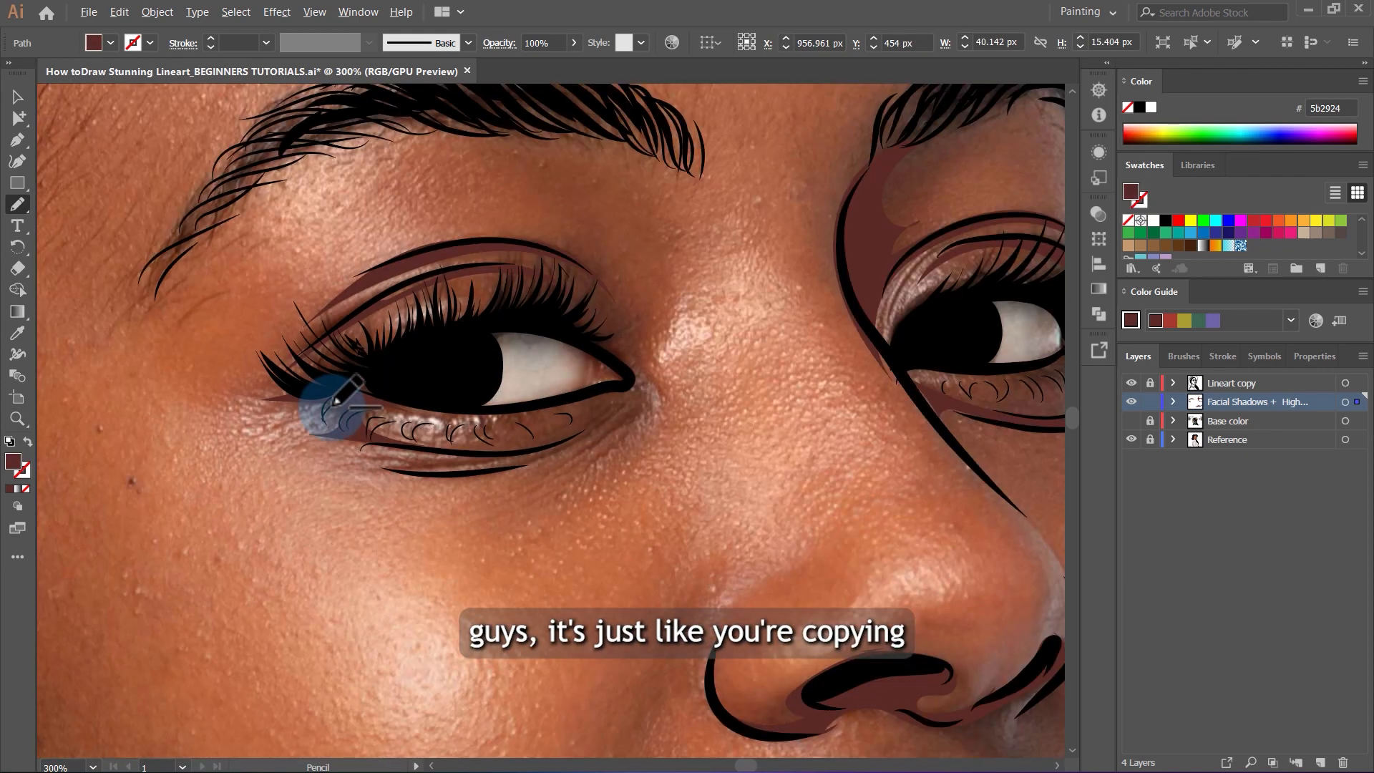
{"action": "scroll", "coordinate": [616, 329], "scroll_direction": "up", "scroll_amount": 3}
{"action": "scroll", "coordinate": [615, 330], "scroll_direction": "down", "scroll_amount": 3}
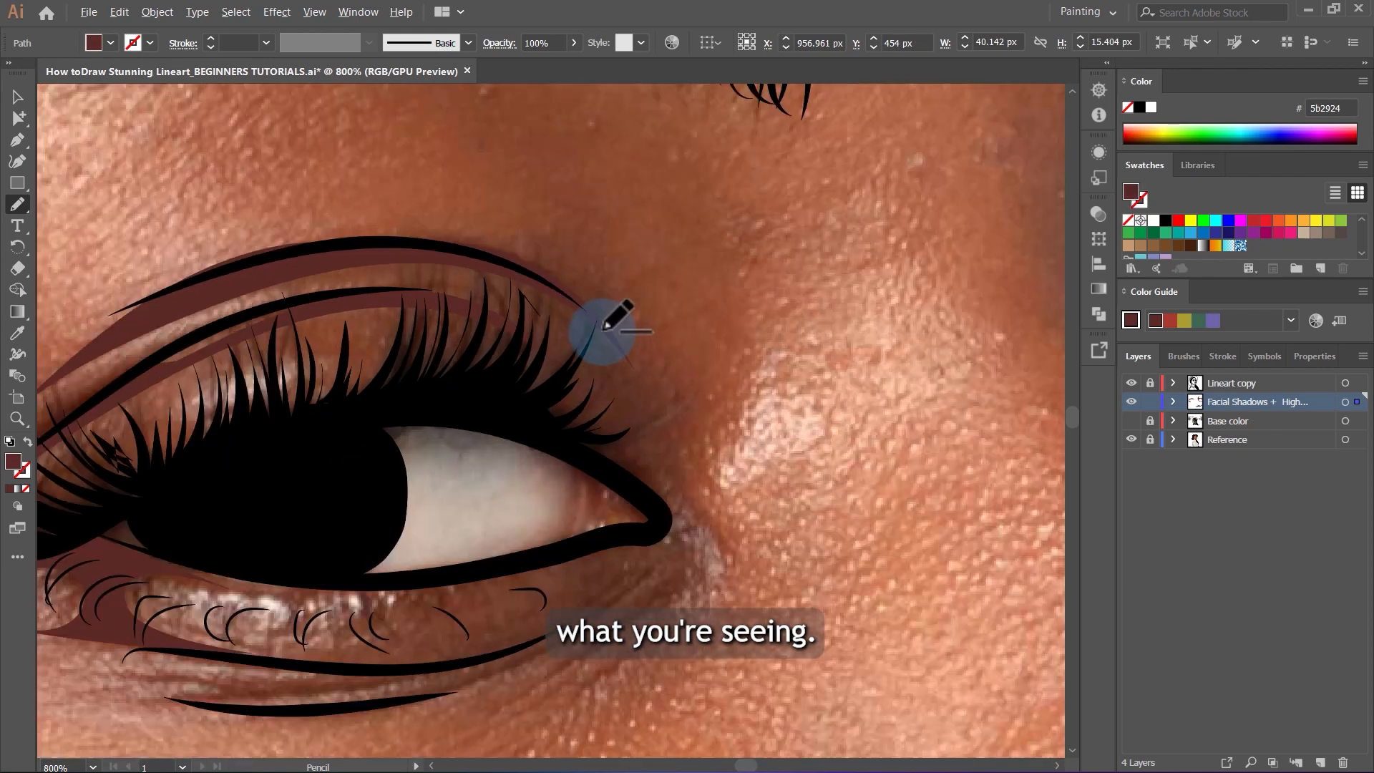
{"action": "scroll", "coordinate": [613, 350], "scroll_direction": "up", "scroll_amount": 3}
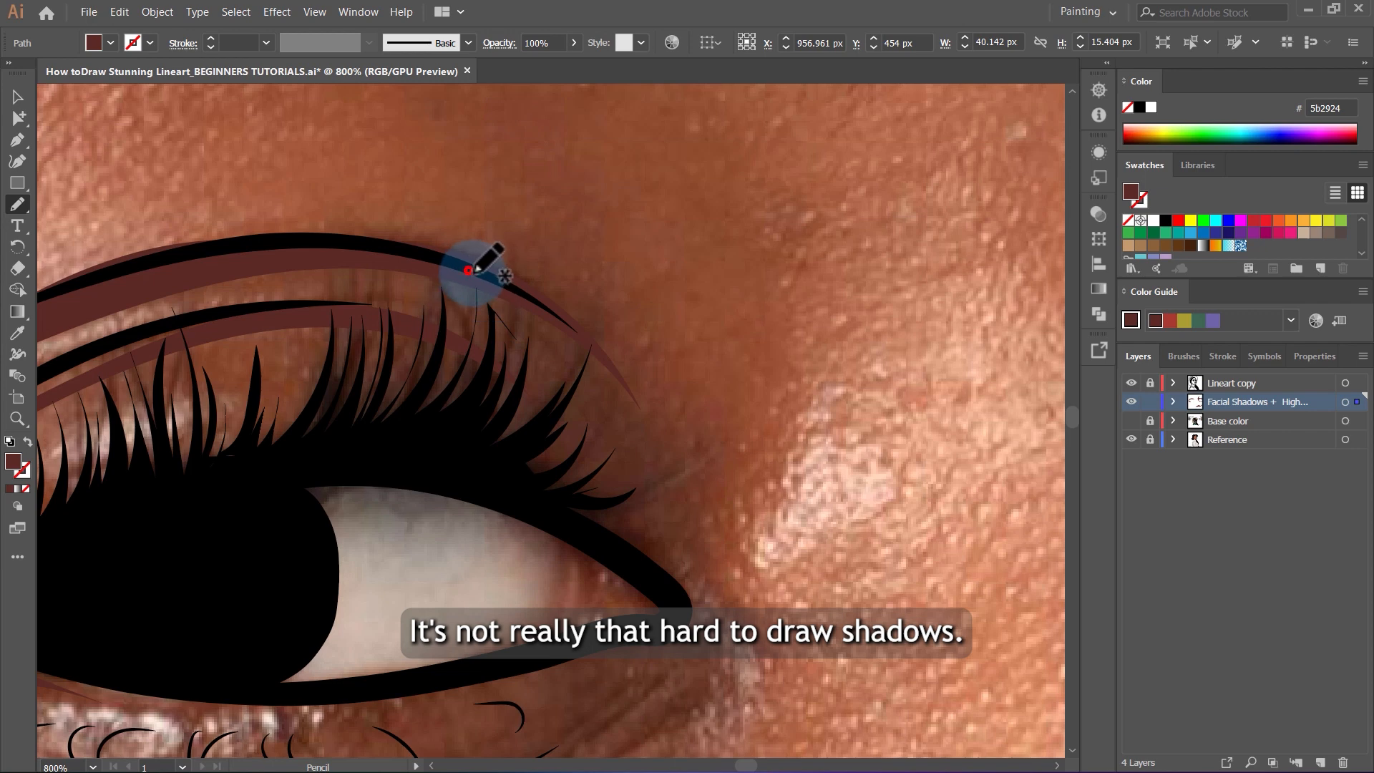
{"action": "mouse_move", "coordinate": [468, 270]}
{"action": "left_mouse_down"}
{"action": "mouse_move", "coordinate": [547, 310]}
{"action": "mouse_move", "coordinate": [592, 244]}
{"action": "mouse_move", "coordinate": [514, 99]}
{"action": "mouse_move", "coordinate": [722, 184]}
{"action": "mouse_move", "coordinate": [791, 274]}
{"action": "mouse_move", "coordinate": [811, 372]}
{"action": "mouse_move", "coordinate": [798, 436]}
{"action": "mouse_move", "coordinate": [759, 415]}
{"action": "mouse_move", "coordinate": [719, 478]}
{"action": "mouse_move", "coordinate": [718, 533]}
{"action": "left_mouse_up"}
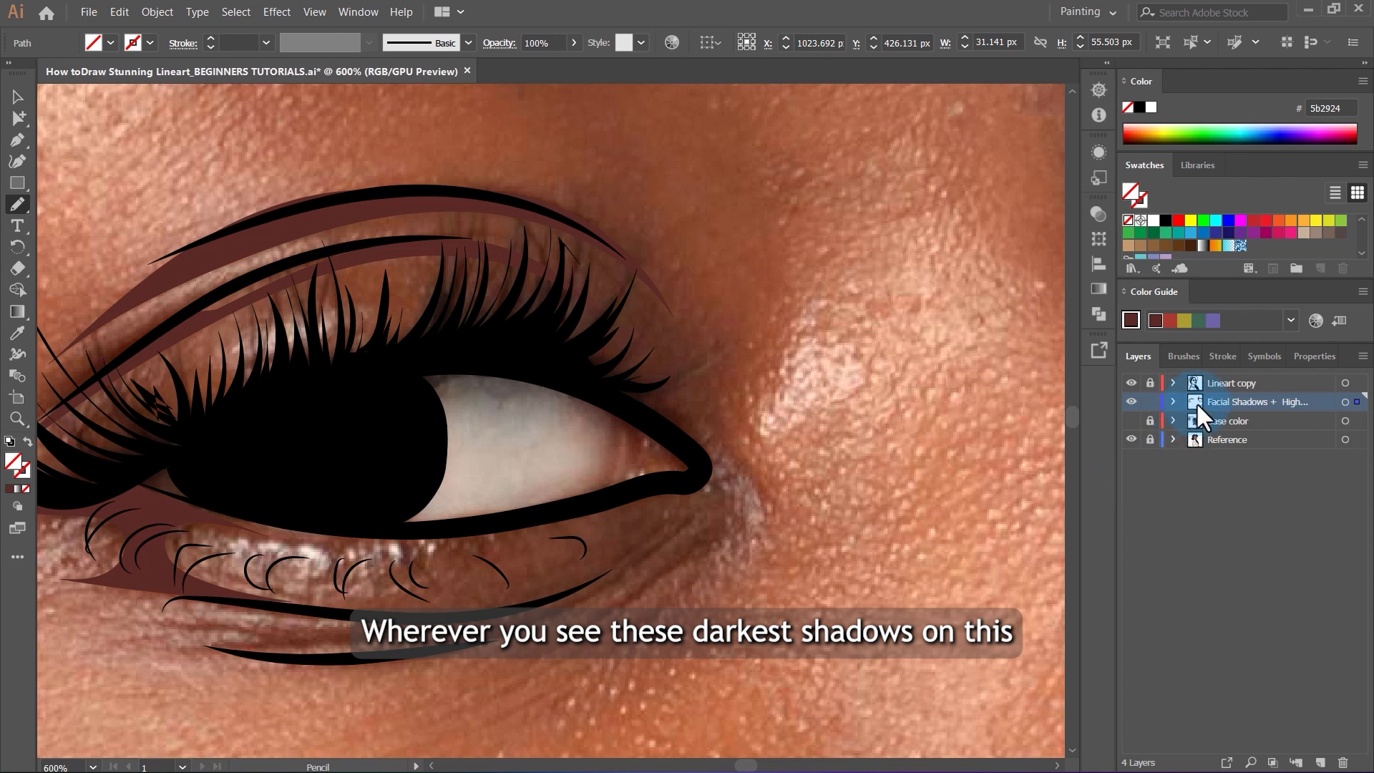
Change the Lineart copy layer's identification color to cyan in its layer options.
{"action": "double_click", "coordinate": [1225, 399]}
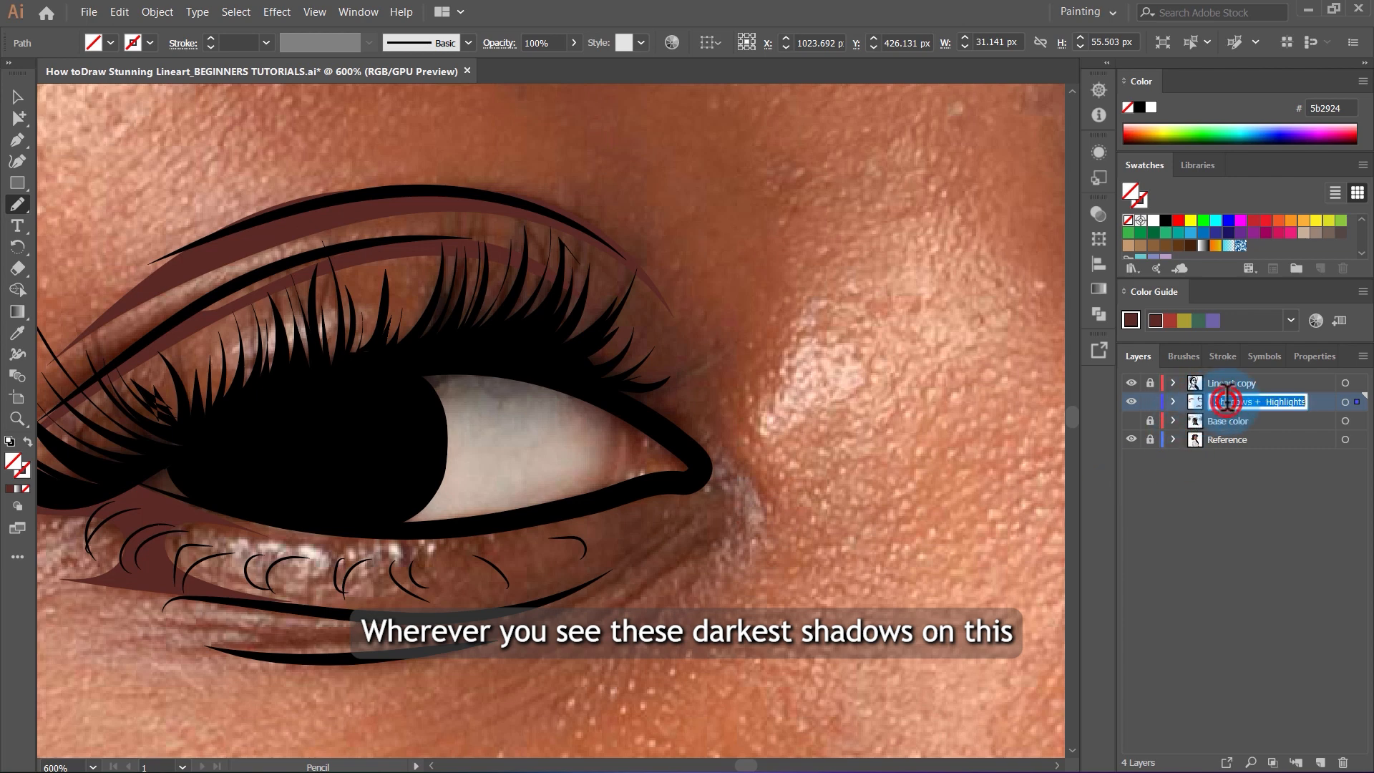
{"action": "left_click", "coordinate": [1306, 388]}
{"action": "double_click", "coordinate": [1307, 388]}
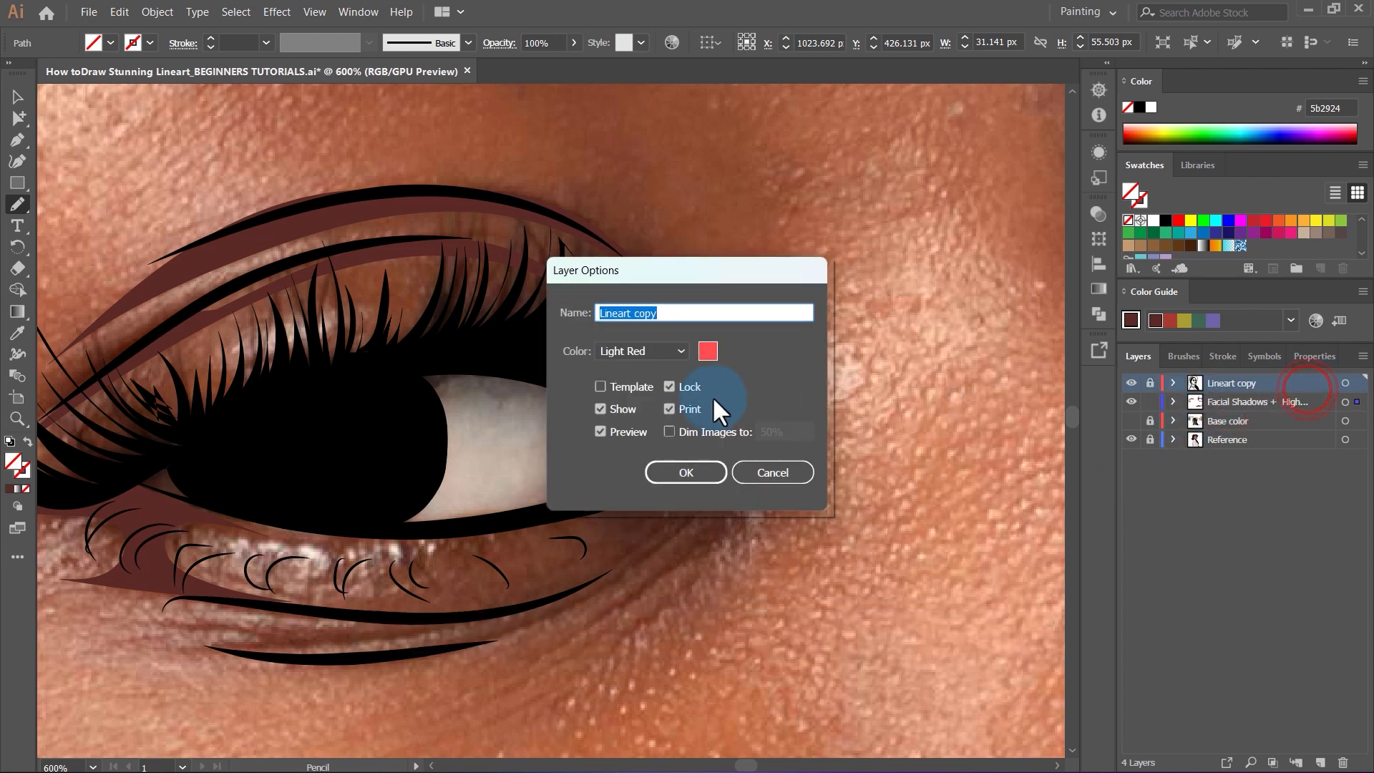
{"action": "left_click", "coordinate": [707, 350]}
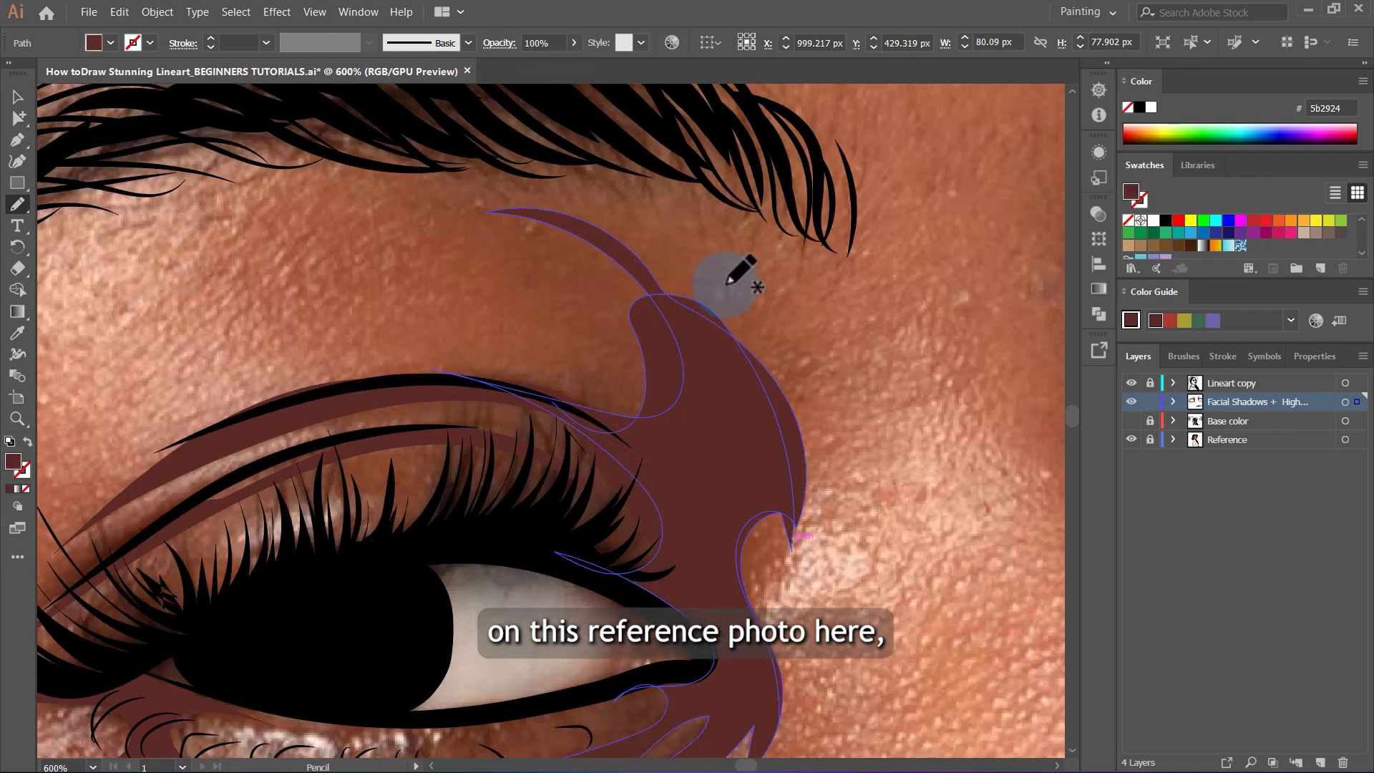
Deselect the eye shadow, show the Base color layer to check the facial shadows on the flat skin, and hide it again.
{"action": "key", "text": "v"}
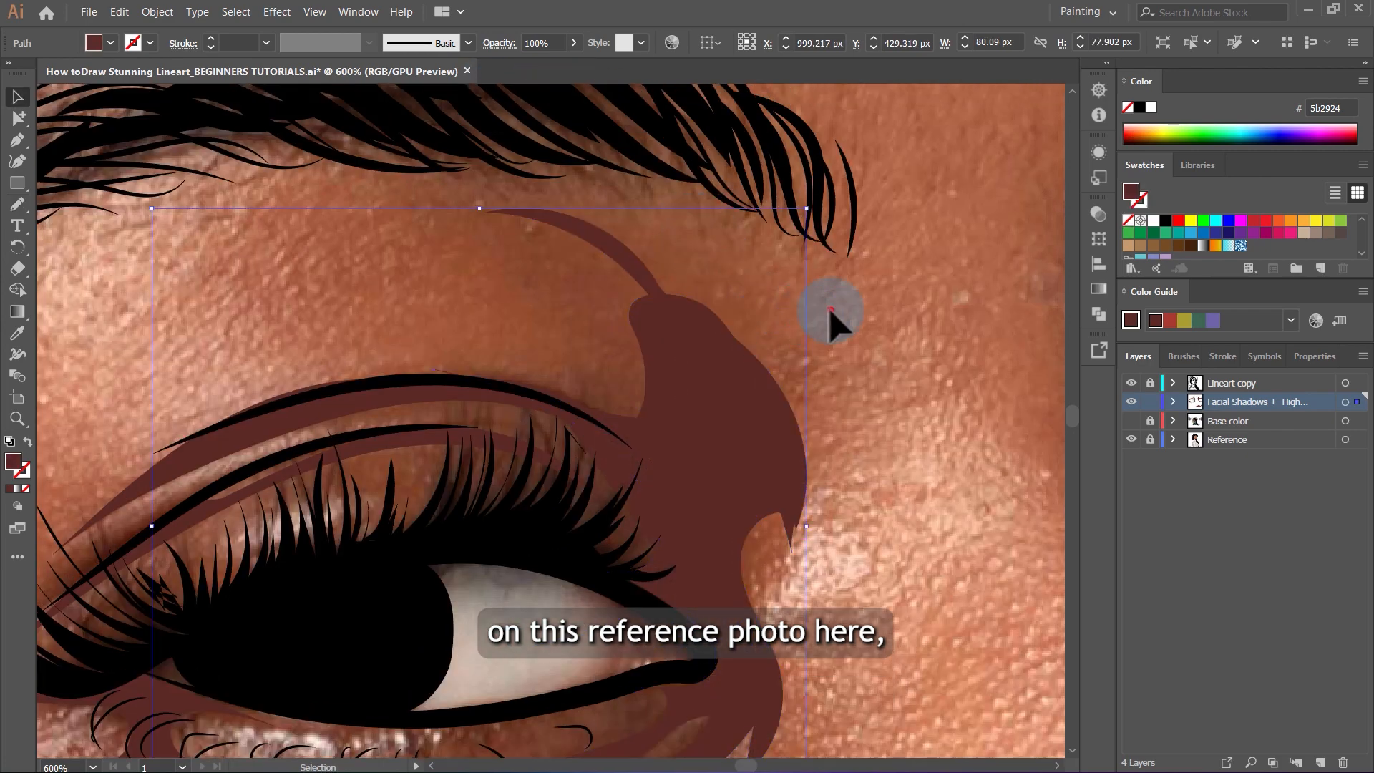
{"action": "left_click", "coordinate": [827, 314]}
{"action": "scroll", "coordinate": [717, 379], "scroll_direction": "down", "scroll_amount": 6}
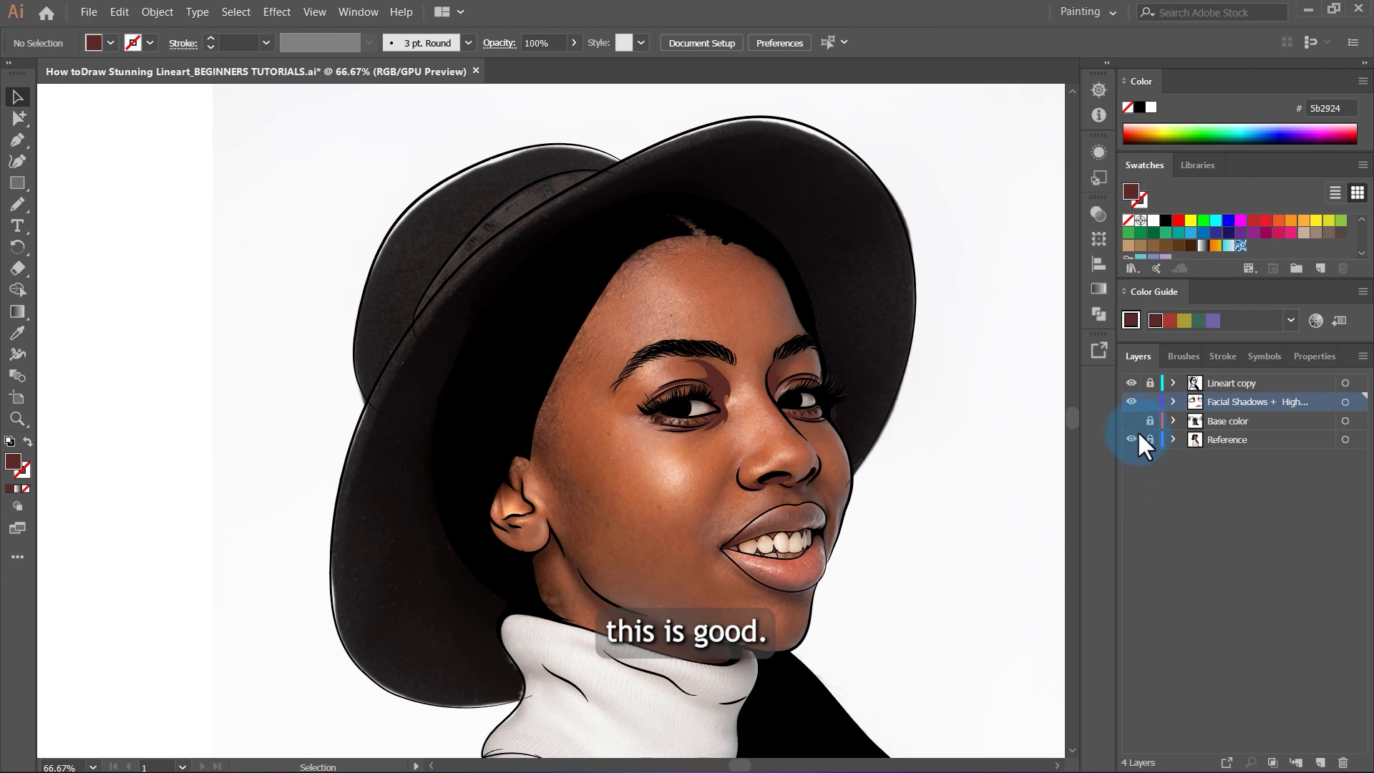
{"action": "left_click", "coordinate": [1128, 417]}
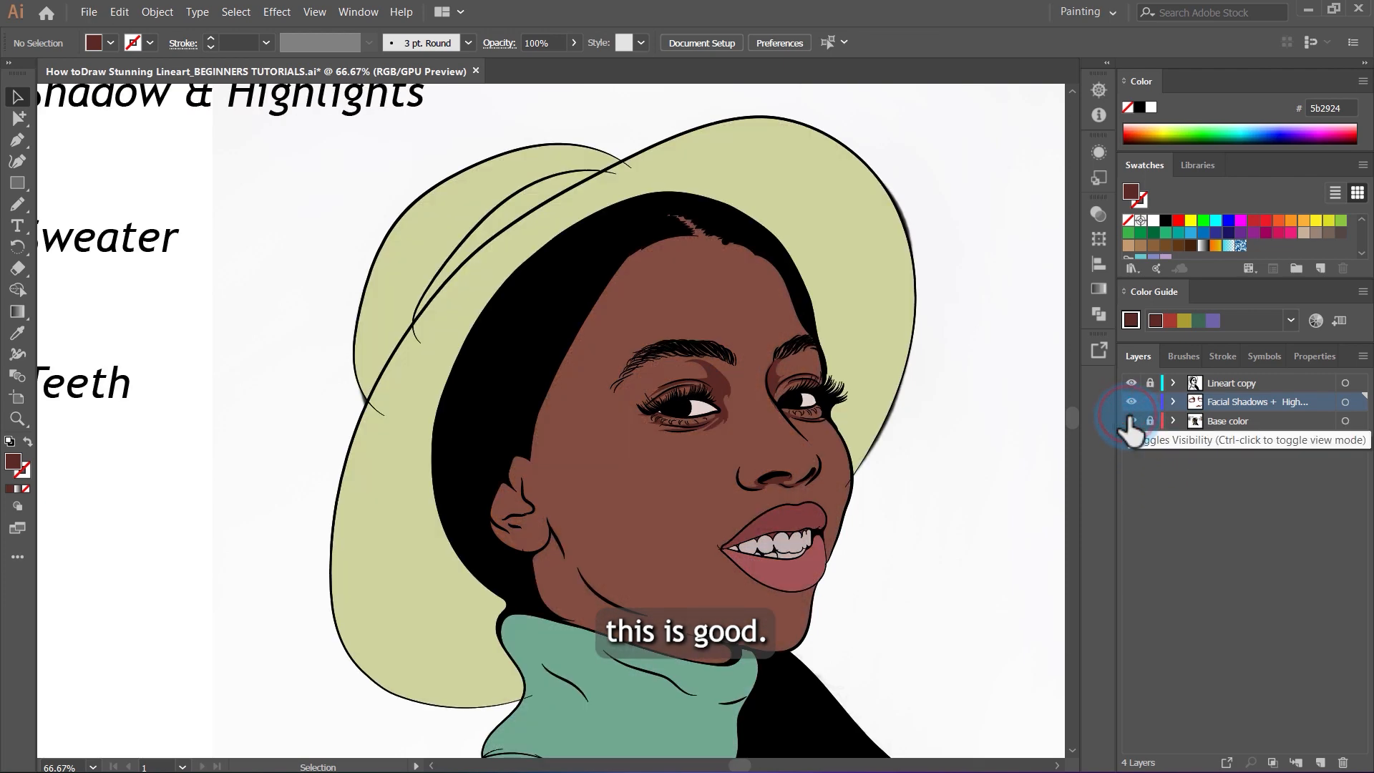
{"action": "left_click", "coordinate": [1128, 421]}
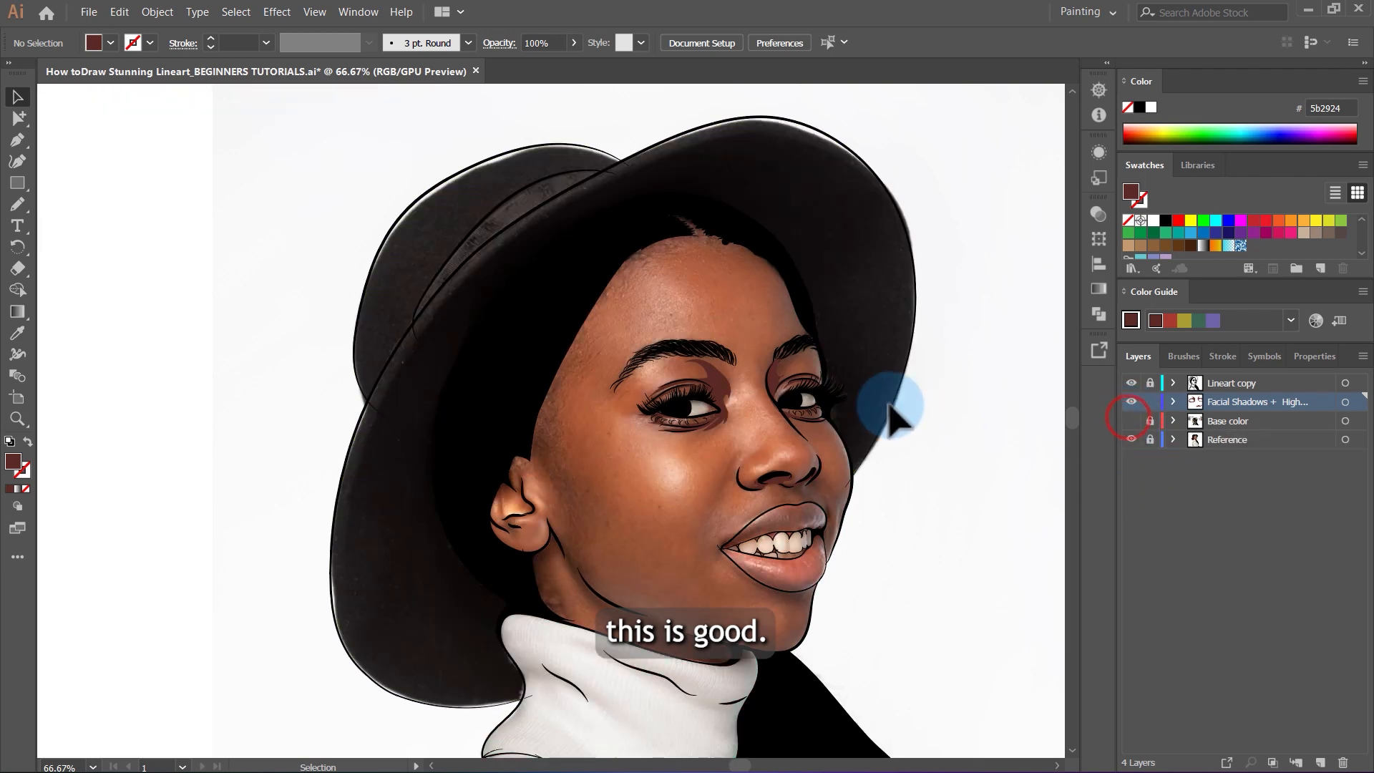
Draw a Pencil shadow of about 235 x 170 px from below the ear along the jawline and neck, and fill it with 5b2924.
{"action": "key", "text": "n"}
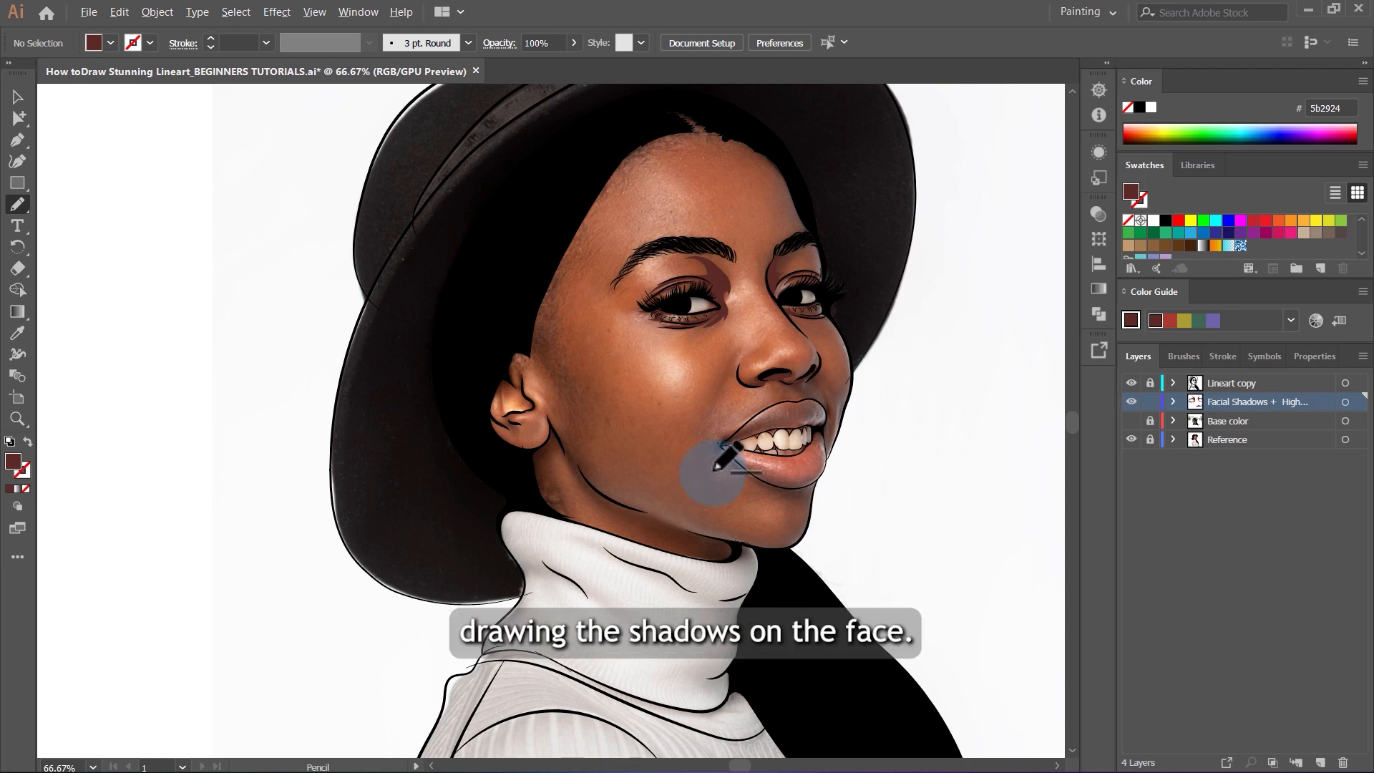
{"action": "scroll", "coordinate": [711, 458], "scroll_direction": "up", "scroll_amount": 3}
{"action": "scroll", "coordinate": [561, 389], "scroll_direction": "down", "scroll_amount": 1}
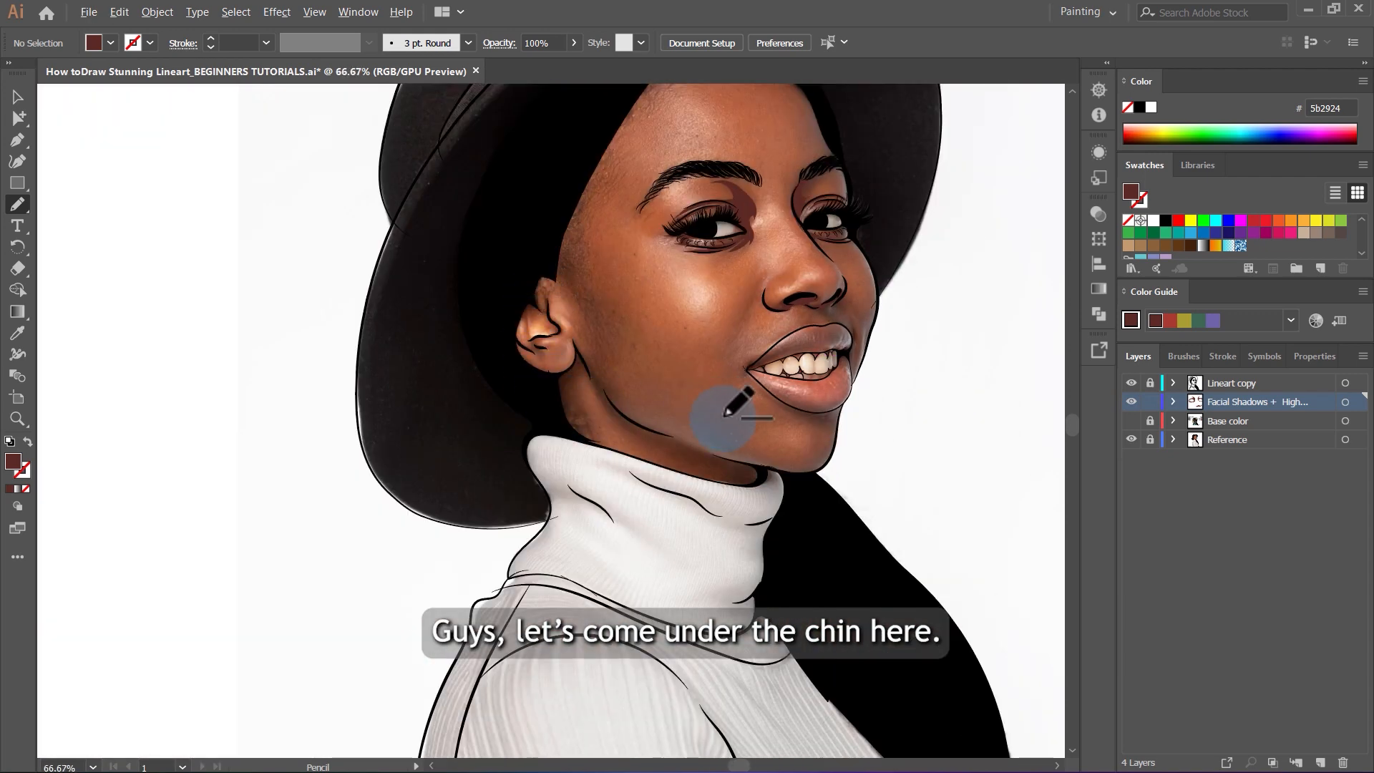
{"action": "scroll", "coordinate": [730, 399], "scroll_direction": "up", "scroll_amount": 5}
{"action": "scroll", "coordinate": [657, 371], "scroll_direction": "up", "scroll_amount": 3}
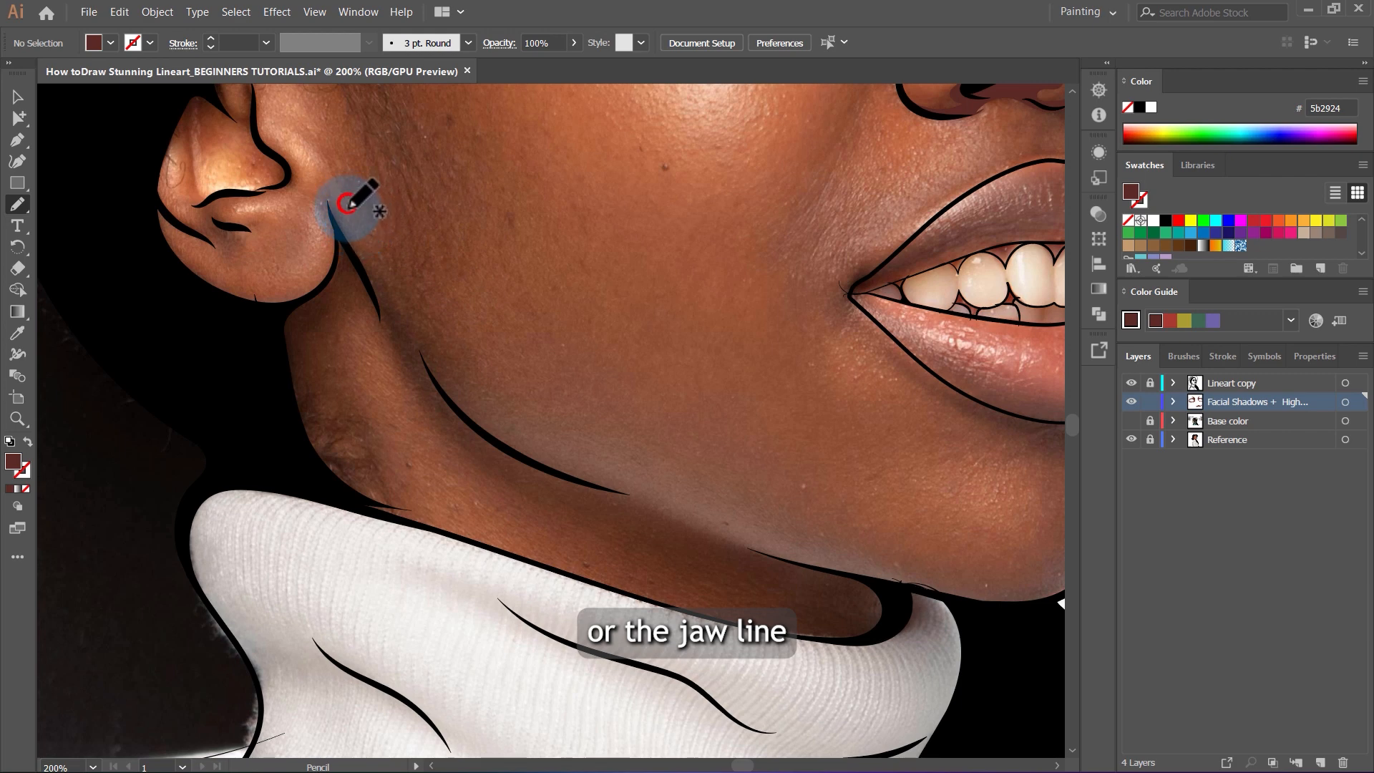
{"action": "mouse_move", "coordinate": [349, 204]}
{"action": "left_mouse_down"}
{"action": "mouse_move", "coordinate": [495, 416]}
{"action": "mouse_move", "coordinate": [612, 486]}
{"action": "mouse_move", "coordinate": [667, 508]}
{"action": "mouse_move", "coordinate": [646, 480]}
{"action": "mouse_move", "coordinate": [763, 546]}
{"action": "left_mouse_up"}
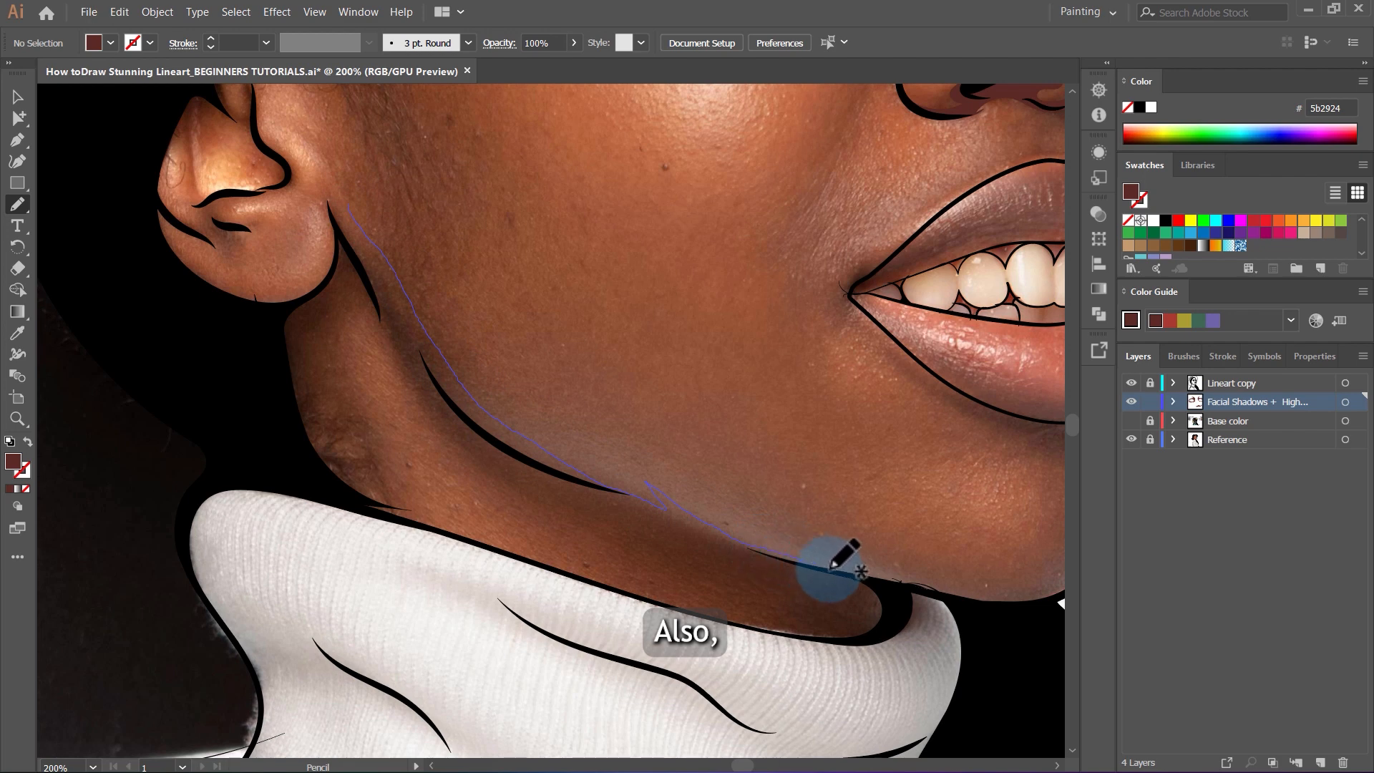
{"action": "mouse_move", "coordinate": [828, 645]}
{"action": "left_mouse_down"}
{"action": "mouse_move", "coordinate": [716, 624]}
{"action": "mouse_move", "coordinate": [793, 611]}
{"action": "mouse_move", "coordinate": [768, 586]}
{"action": "mouse_move", "coordinate": [510, 478]}
{"action": "mouse_move", "coordinate": [431, 398]}
{"action": "left_mouse_up"}
{"action": "mouse_move", "coordinate": [344, 311]}
{"action": "left_mouse_down"}
{"action": "mouse_move", "coordinate": [316, 327]}
{"action": "mouse_move", "coordinate": [316, 377]}
{"action": "left_mouse_up"}
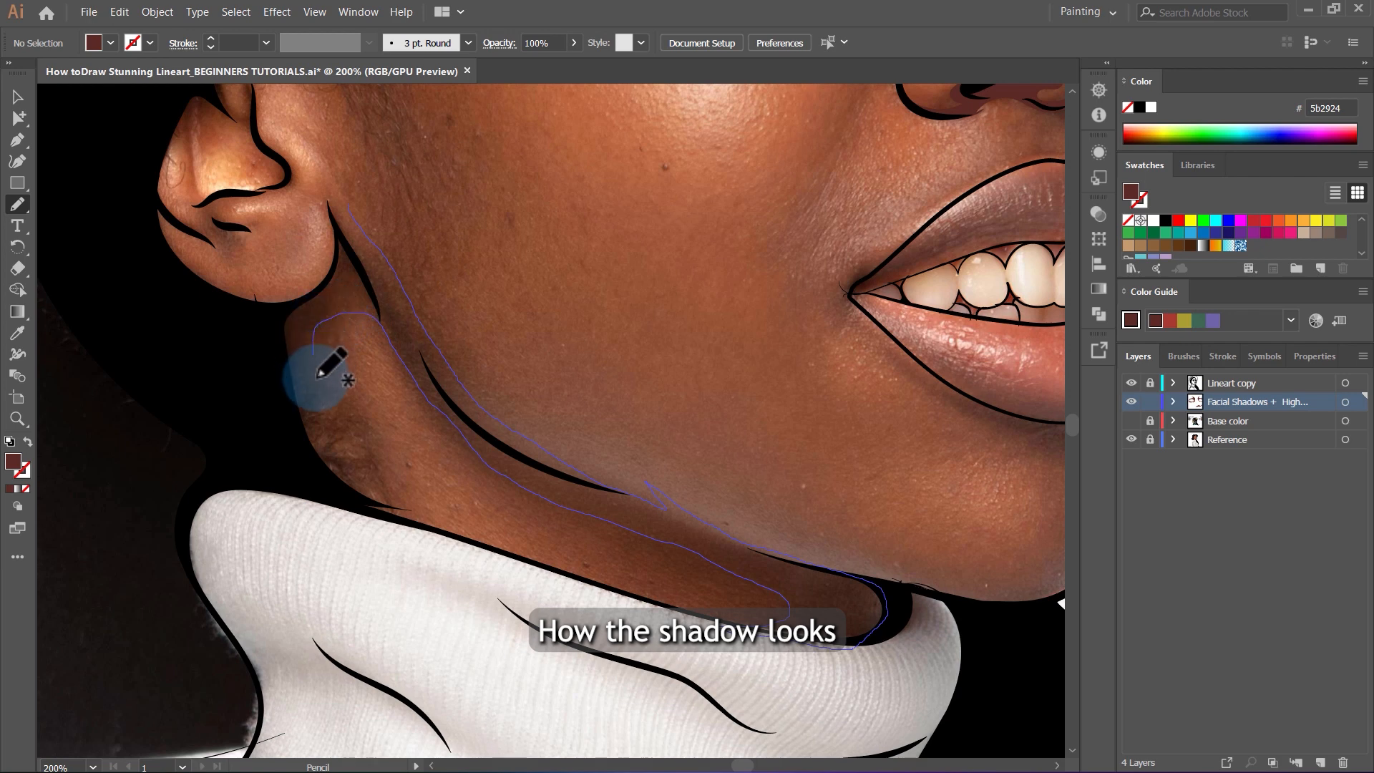
{"action": "mouse_move", "coordinate": [357, 449]}
{"action": "left_mouse_down"}
{"action": "mouse_move", "coordinate": [413, 504]}
{"action": "mouse_move", "coordinate": [545, 565]}
{"action": "mouse_move", "coordinate": [346, 505]}
{"action": "mouse_move", "coordinate": [271, 448]}
{"action": "mouse_move", "coordinate": [246, 387]}
{"action": "mouse_move", "coordinate": [248, 336]}
{"action": "left_mouse_up"}
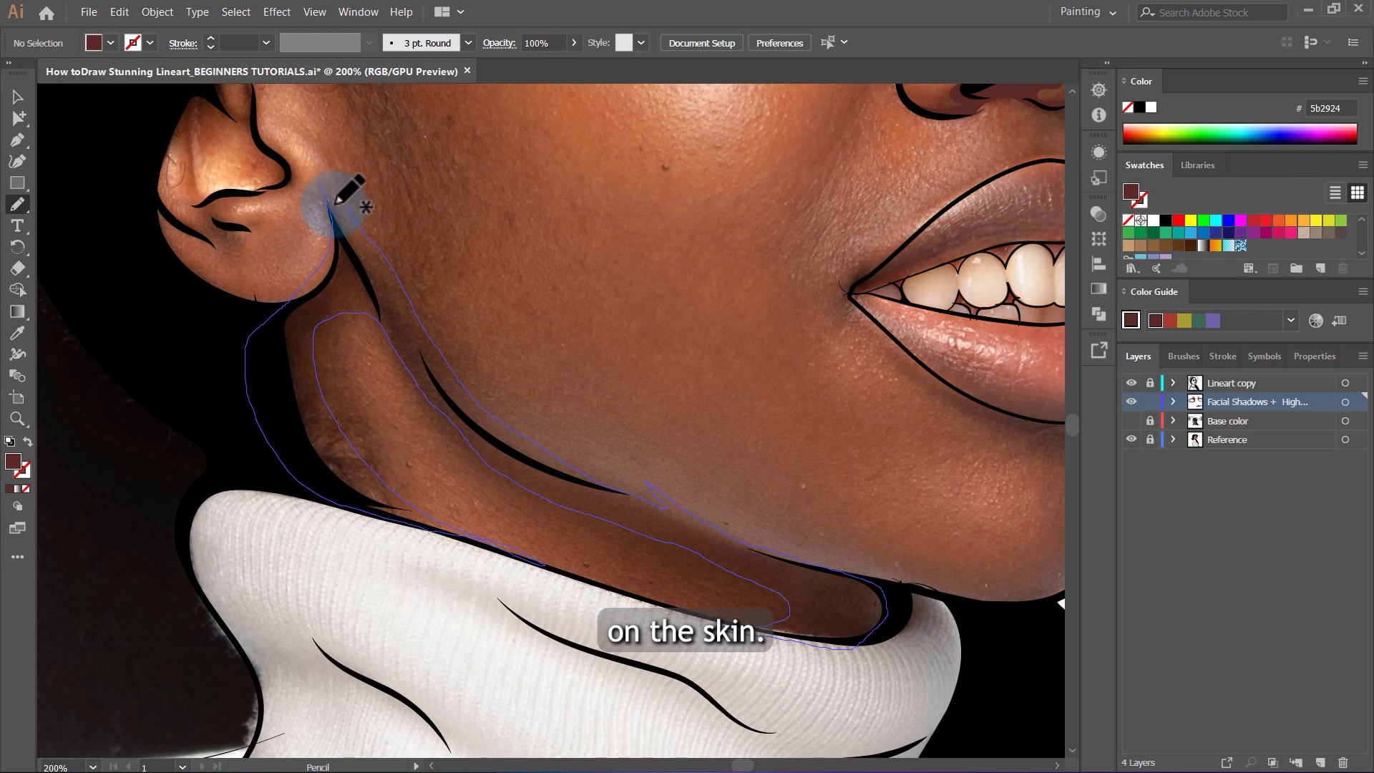
{"action": "left_click_drag", "start_coordinate": [336, 201], "coordinate": [334, 204]}
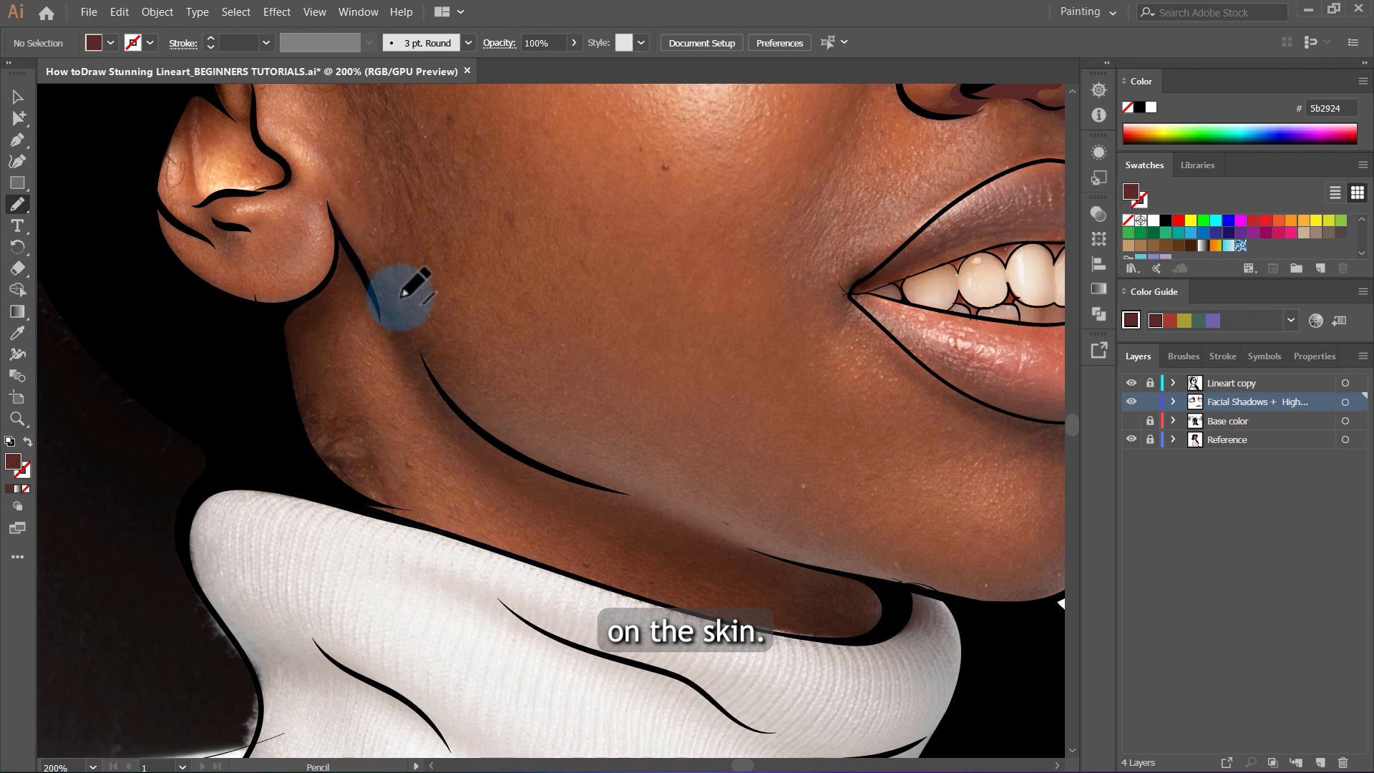
{"action": "left_click", "coordinate": [8, 489]}
Draw a Pencil shadow of about 57 x 62 px along the upper inner folds of the ear, fill it with 5b2924, and deselect it.
{"action": "key", "text": "ctrl+minus"}
{"action": "key", "text": "ctrl+minus"}
{"action": "key", "text": "ctrl+minus"}
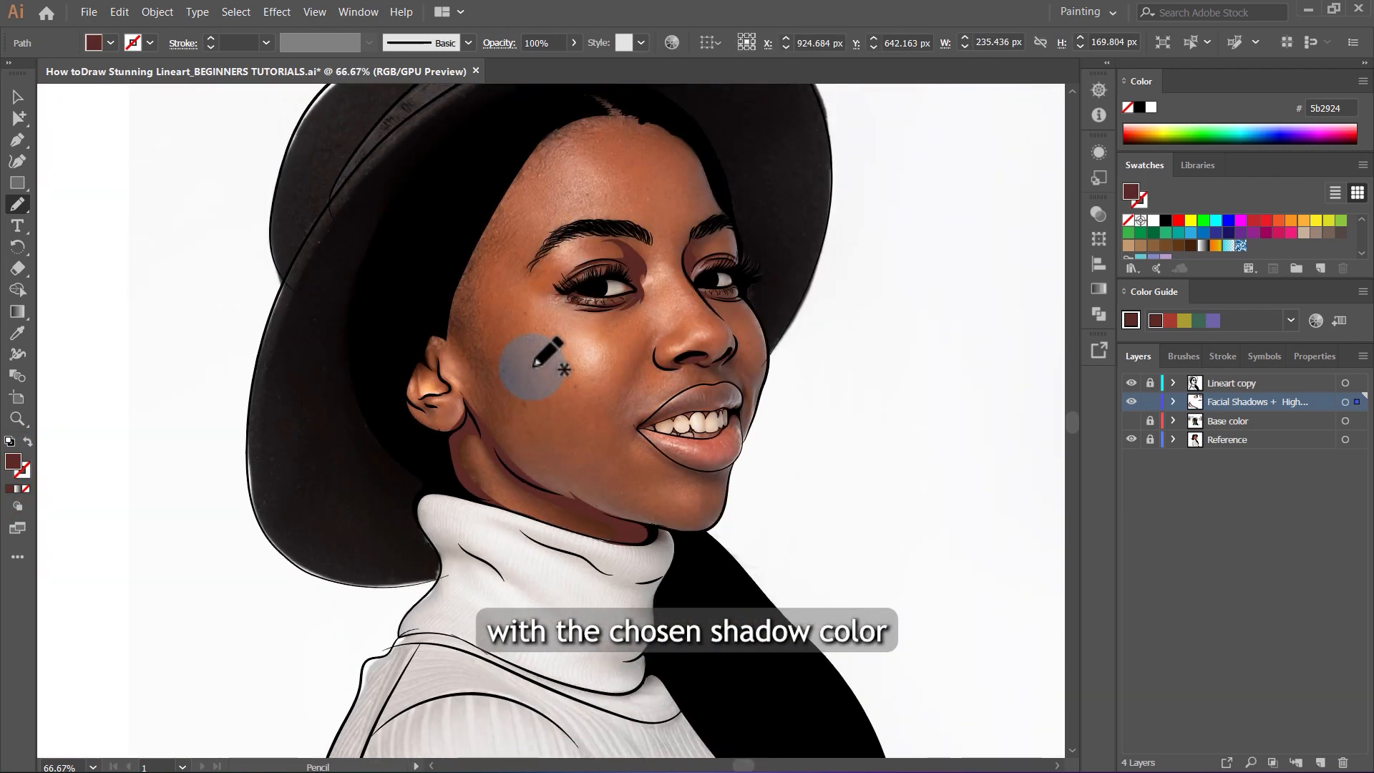
{"action": "scroll", "coordinate": [386, 365], "scroll_direction": "up", "scroll_amount": 5}
{"action": "mouse_move", "coordinate": [382, 325]}
{"action": "left_mouse_down"}
{"action": "mouse_move", "coordinate": [346, 418]}
{"action": "mouse_move", "coordinate": [394, 366]}
{"action": "mouse_move", "coordinate": [424, 446]}
{"action": "left_mouse_up"}
{"action": "mouse_move", "coordinate": [438, 364]}
{"action": "left_mouse_down"}
{"action": "mouse_move", "coordinate": [473, 346]}
{"action": "mouse_move", "coordinate": [520, 372]}
{"action": "left_mouse_up"}
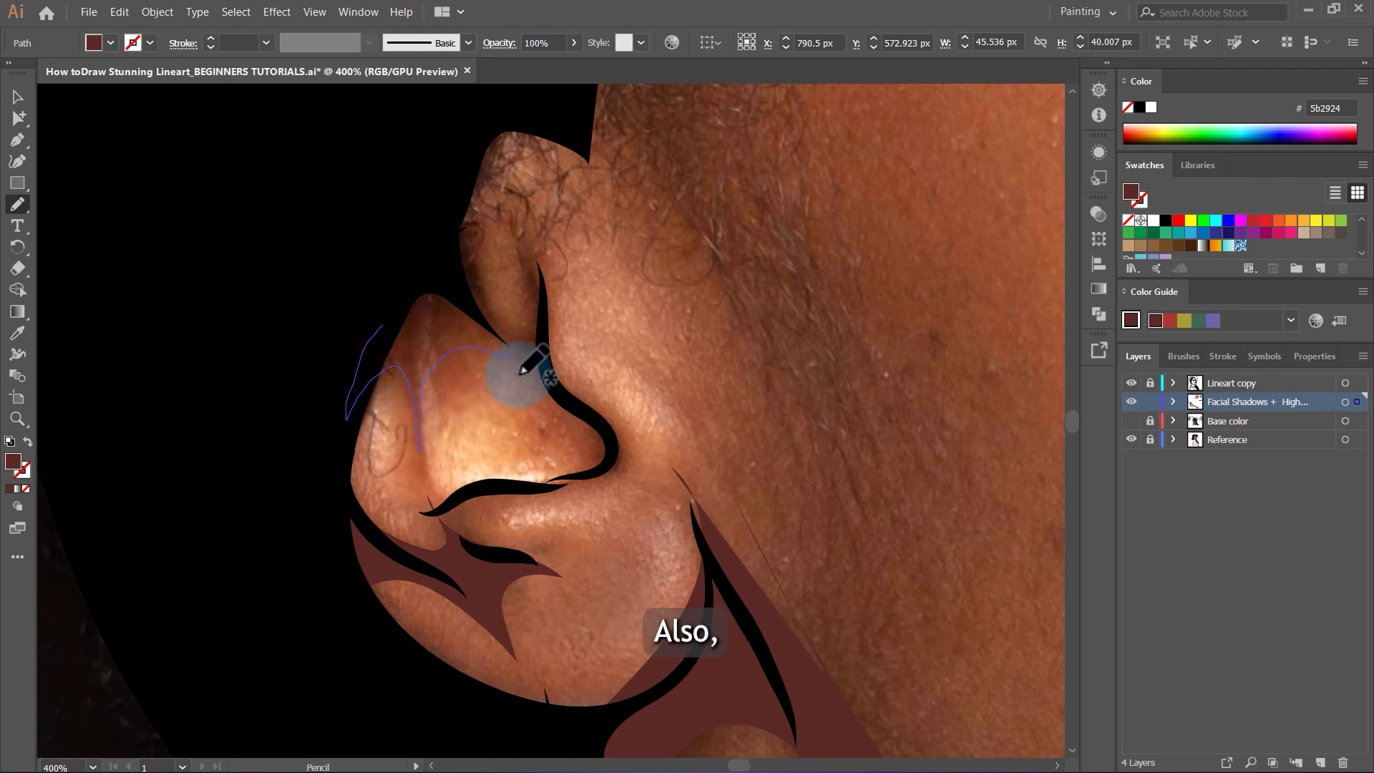
{"action": "mouse_move", "coordinate": [611, 452]}
{"action": "left_mouse_down"}
{"action": "mouse_move", "coordinate": [561, 381]}
{"action": "mouse_move", "coordinate": [501, 223]}
{"action": "mouse_move", "coordinate": [521, 323]}
{"action": "mouse_move", "coordinate": [472, 261]}
{"action": "mouse_move", "coordinate": [471, 205]}
{"action": "mouse_move", "coordinate": [496, 141]}
{"action": "mouse_move", "coordinate": [303, 379]}
{"action": "left_mouse_up"}
{"action": "scroll", "coordinate": [303, 379], "scroll_direction": "up", "scroll_amount": 2}
{"action": "key", "text": "comma"}
{"action": "key", "text": "v"}
{"action": "left_click", "coordinate": [611, 448]}
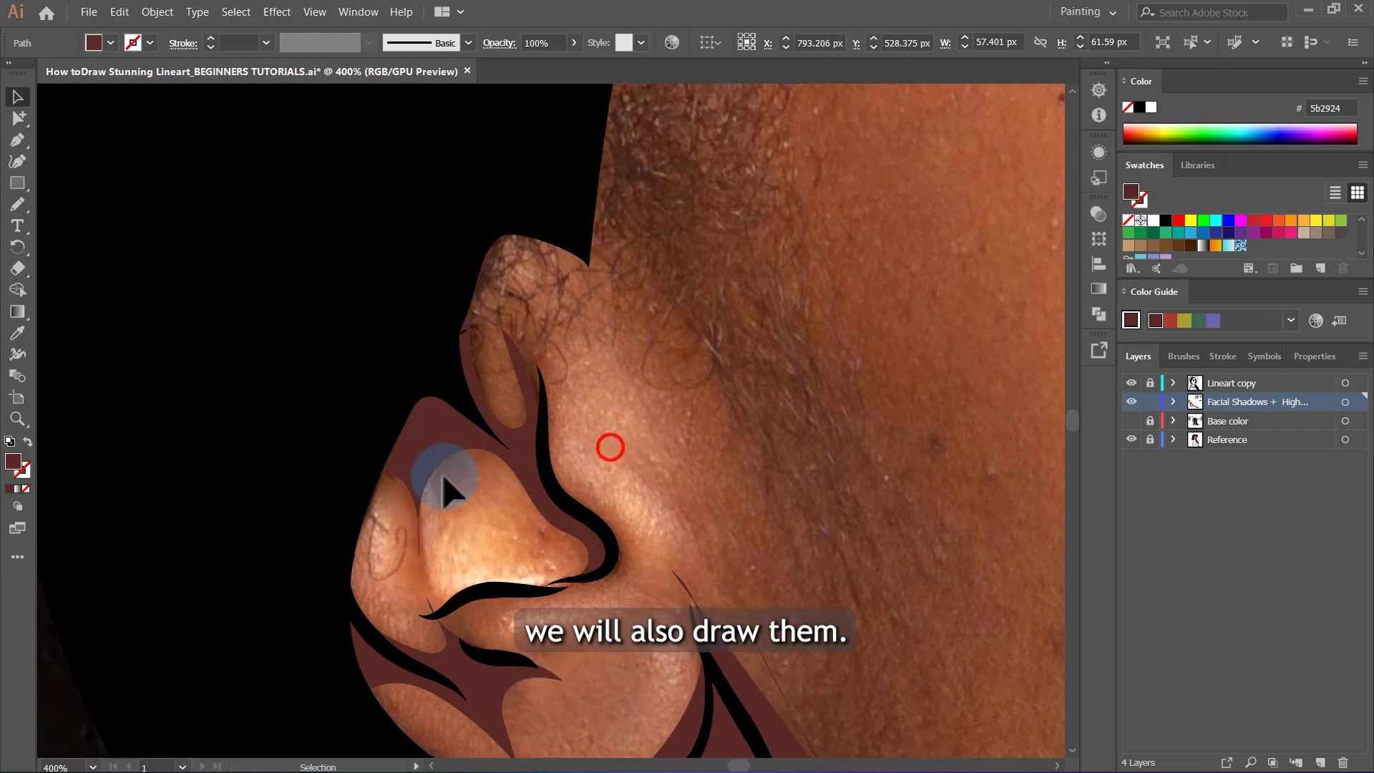
Show the Base color layer to check all the facial shadows against the flat colors of the whole portrait.
{"action": "scroll", "coordinate": [444, 476], "scroll_direction": "down", "scroll_amount": 4}
{"action": "scroll", "coordinate": [722, 423], "scroll_direction": "up", "scroll_amount": 2}
{"action": "scroll", "coordinate": [338, 322], "scroll_direction": "down", "scroll_amount": 3}
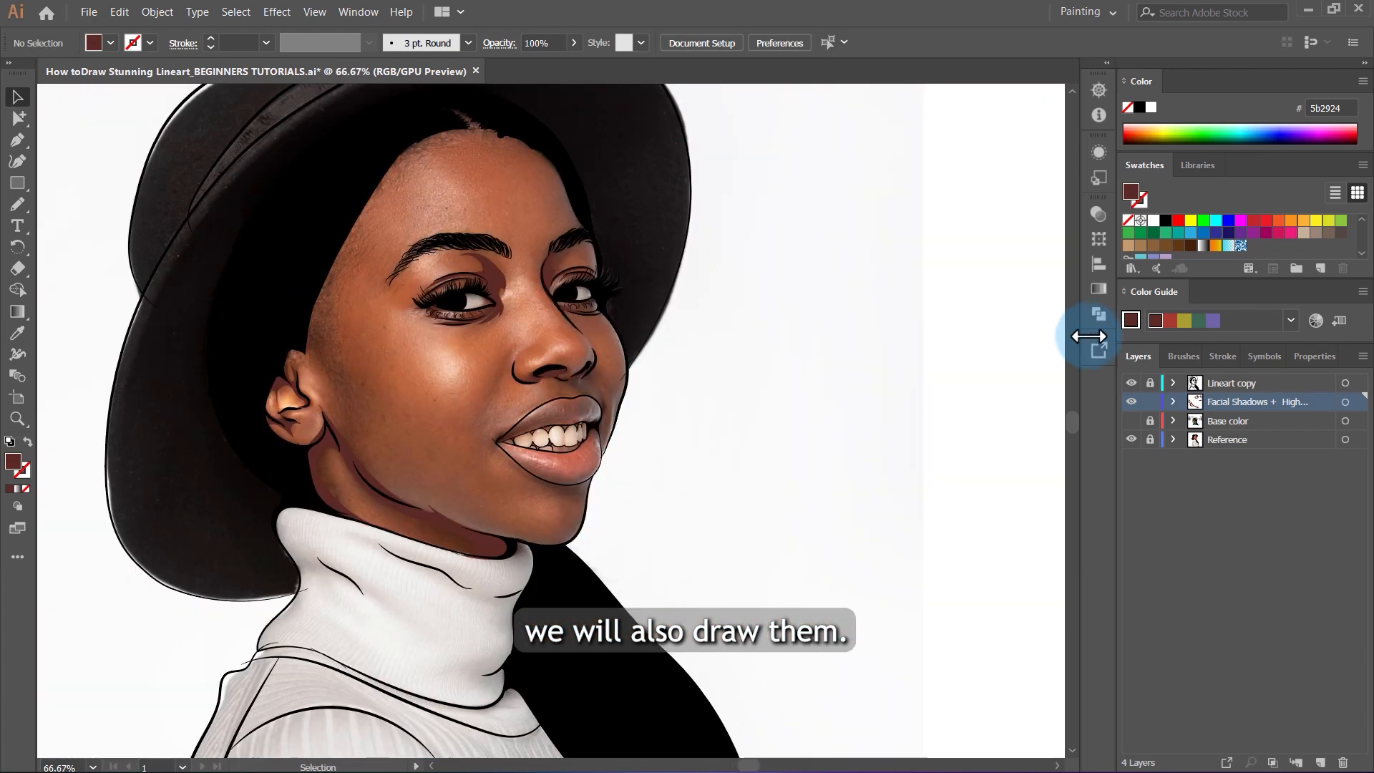
{"action": "left_click", "coordinate": [1131, 421]}
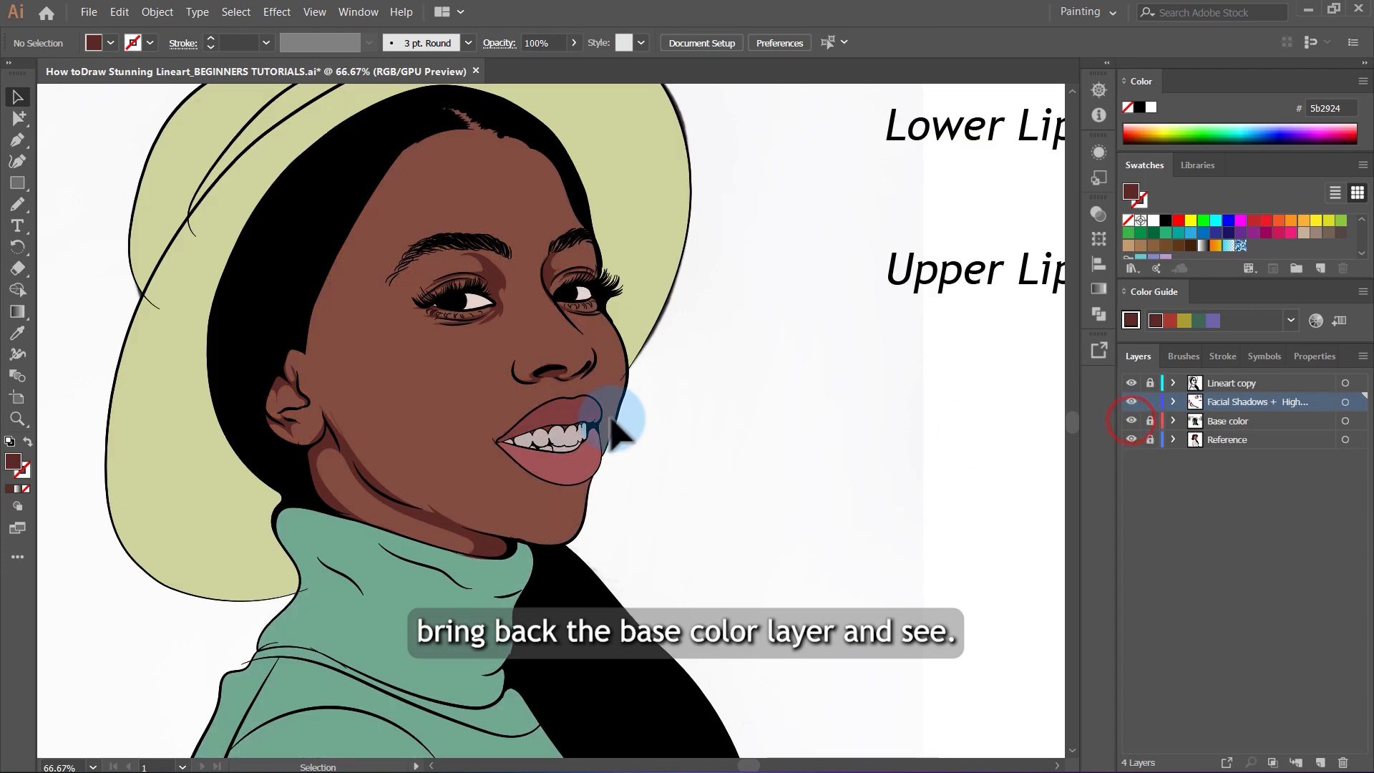
{"action": "scroll", "coordinate": [398, 451], "scroll_direction": "up", "scroll_amount": 2}
{"action": "scroll", "coordinate": [757, 481], "scroll_direction": "down", "scroll_amount": 2}
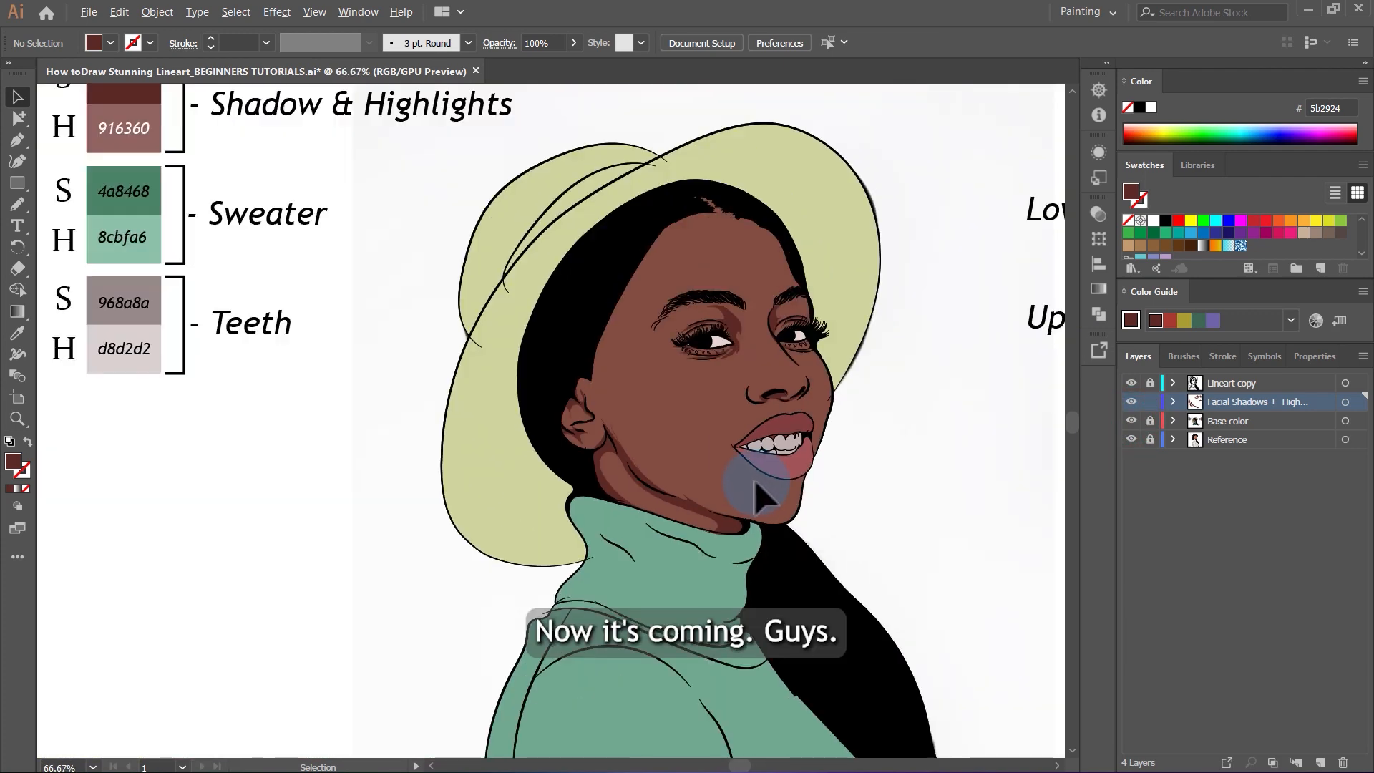
Hide the Base color layer so the reference photo shows around the mouth, and switch to the Pencil tool.
{"action": "scroll", "coordinate": [822, 461], "scroll_direction": "up", "scroll_amount": 1}
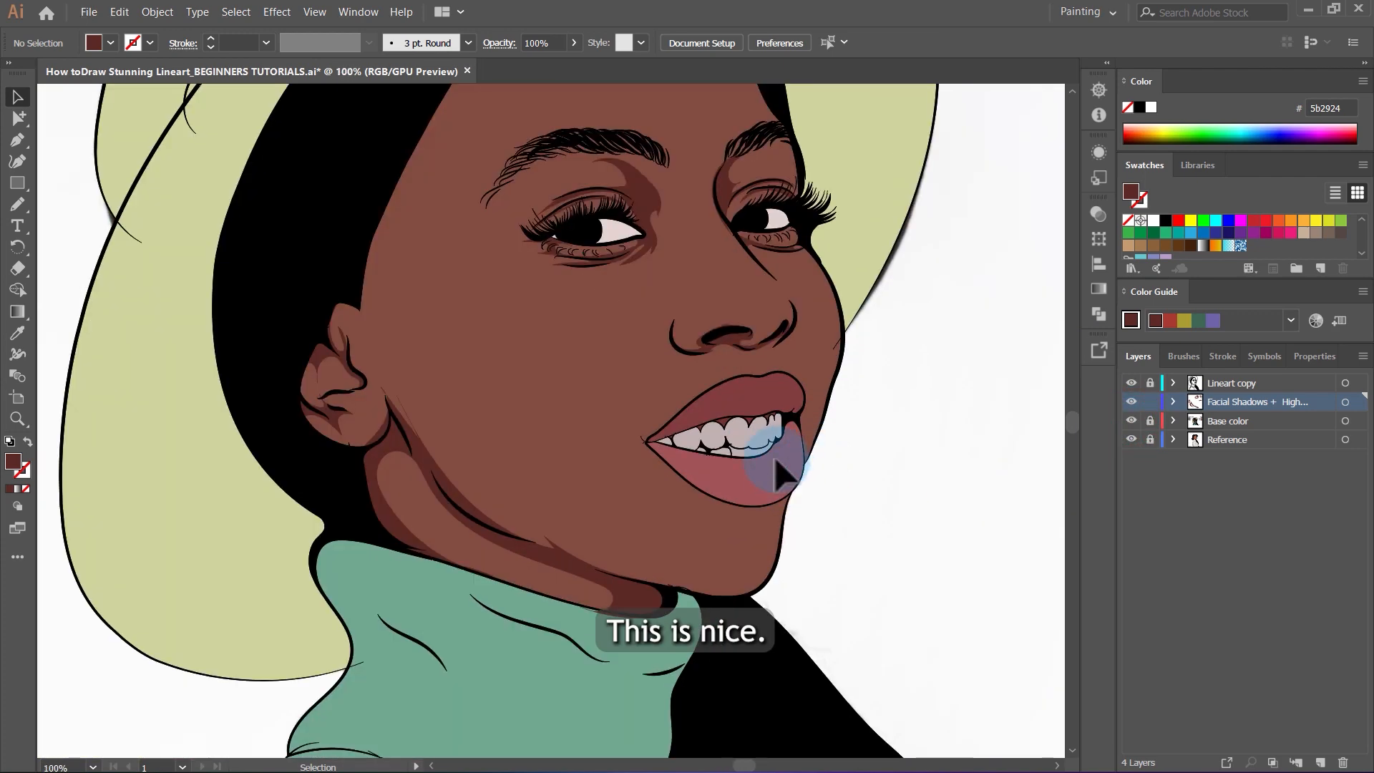
{"action": "scroll", "coordinate": [776, 459], "scroll_direction": "up", "scroll_amount": 1}
{"action": "left_click", "coordinate": [1131, 421]}
{"action": "scroll", "coordinate": [699, 358], "scroll_direction": "down", "scroll_amount": 2}
{"action": "key", "text": "n"}
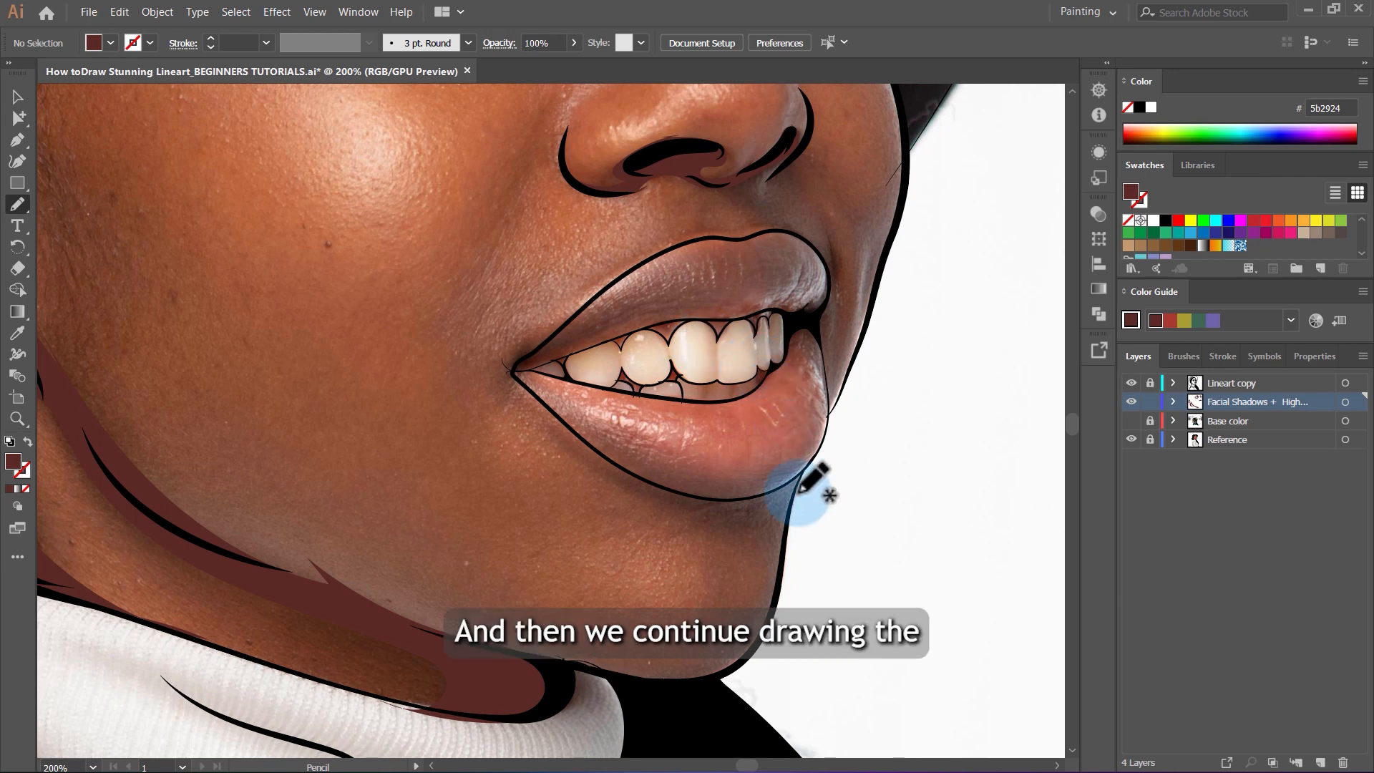
Draw a Pencil shadow of about 83 x 83 px under the lower lip and around the chin, and fill it with 5b2924.
{"action": "scroll", "coordinate": [802, 492], "scroll_direction": "up", "scroll_amount": 2}
{"action": "scroll", "coordinate": [823, 236], "scroll_direction": "down", "scroll_amount": 2}
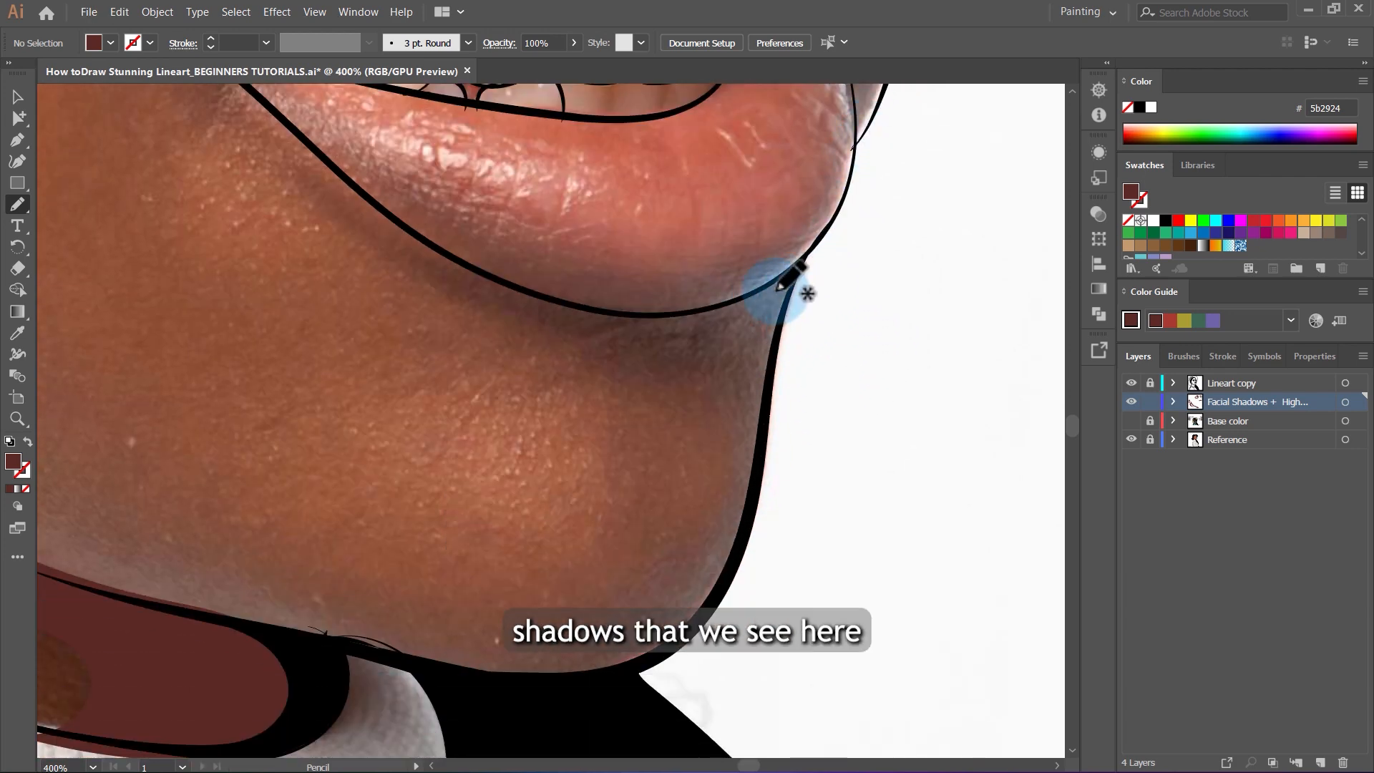
{"action": "mouse_move", "coordinate": [764, 289]}
{"action": "left_mouse_down"}
{"action": "mouse_move", "coordinate": [738, 304]}
{"action": "mouse_move", "coordinate": [506, 286]}
{"action": "mouse_move", "coordinate": [408, 214]}
{"action": "mouse_move", "coordinate": [490, 305]}
{"action": "left_mouse_up"}
{"action": "left_click_drag", "start_coordinate": [648, 651], "coordinate": [714, 591]}
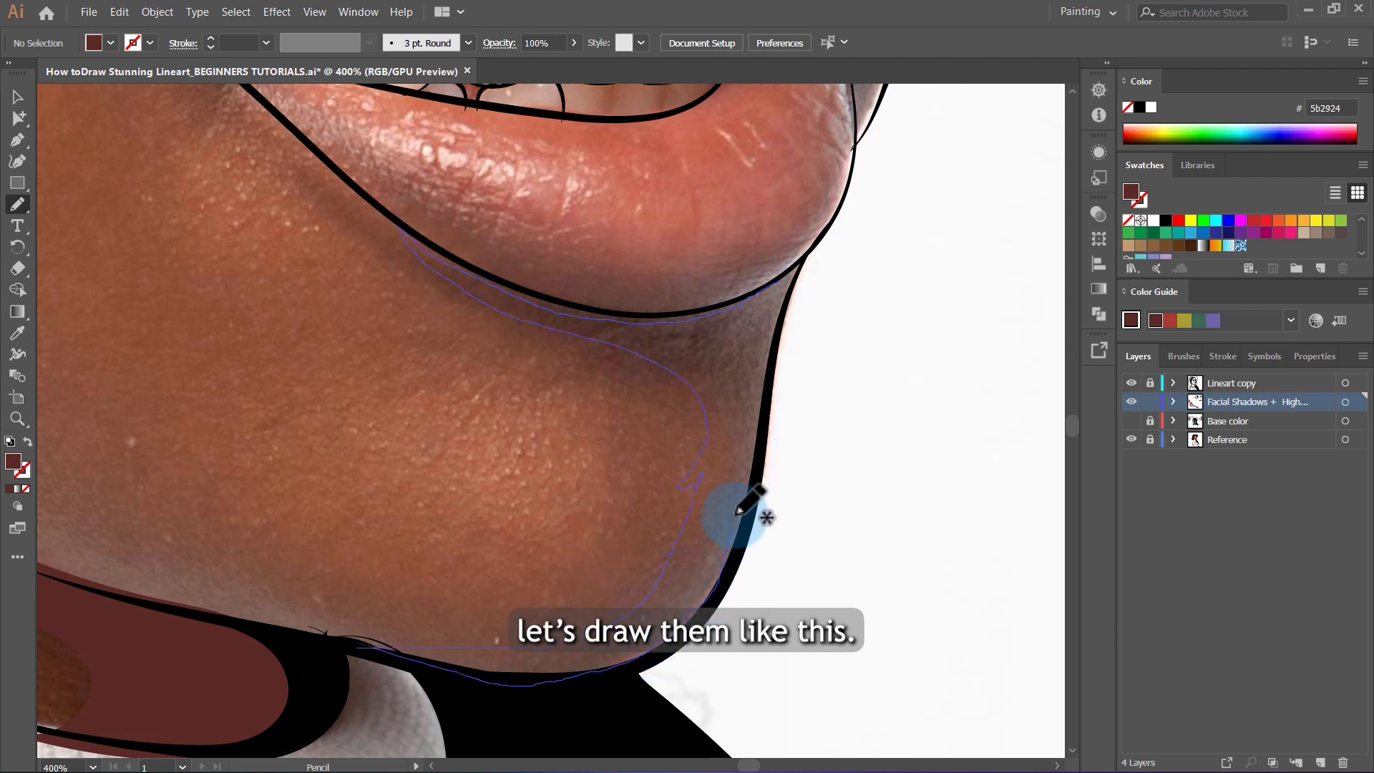
{"action": "left_click_drag", "start_coordinate": [738, 511], "coordinate": [749, 422]}
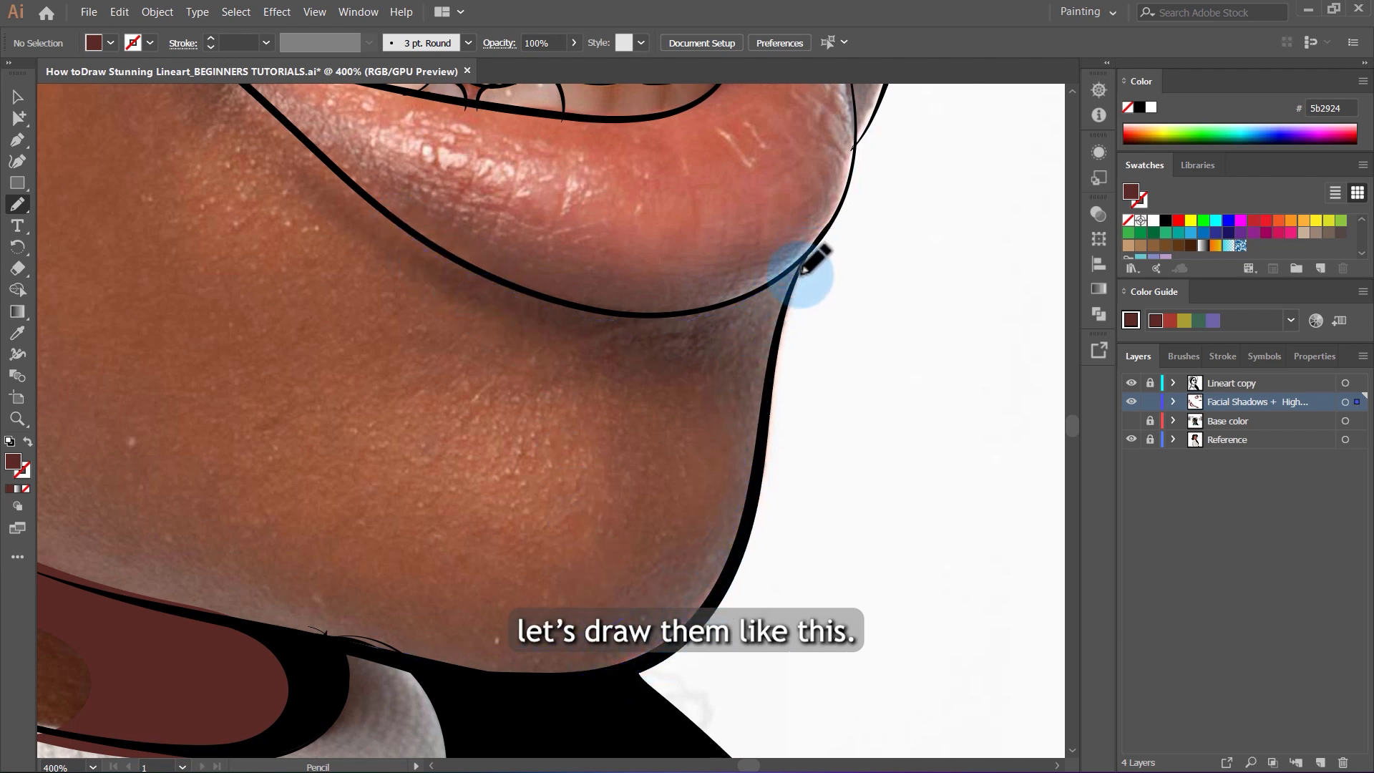
{"action": "left_click_drag", "start_coordinate": [802, 273], "coordinate": [807, 259]}
{"action": "left_click", "coordinate": [12, 488]}
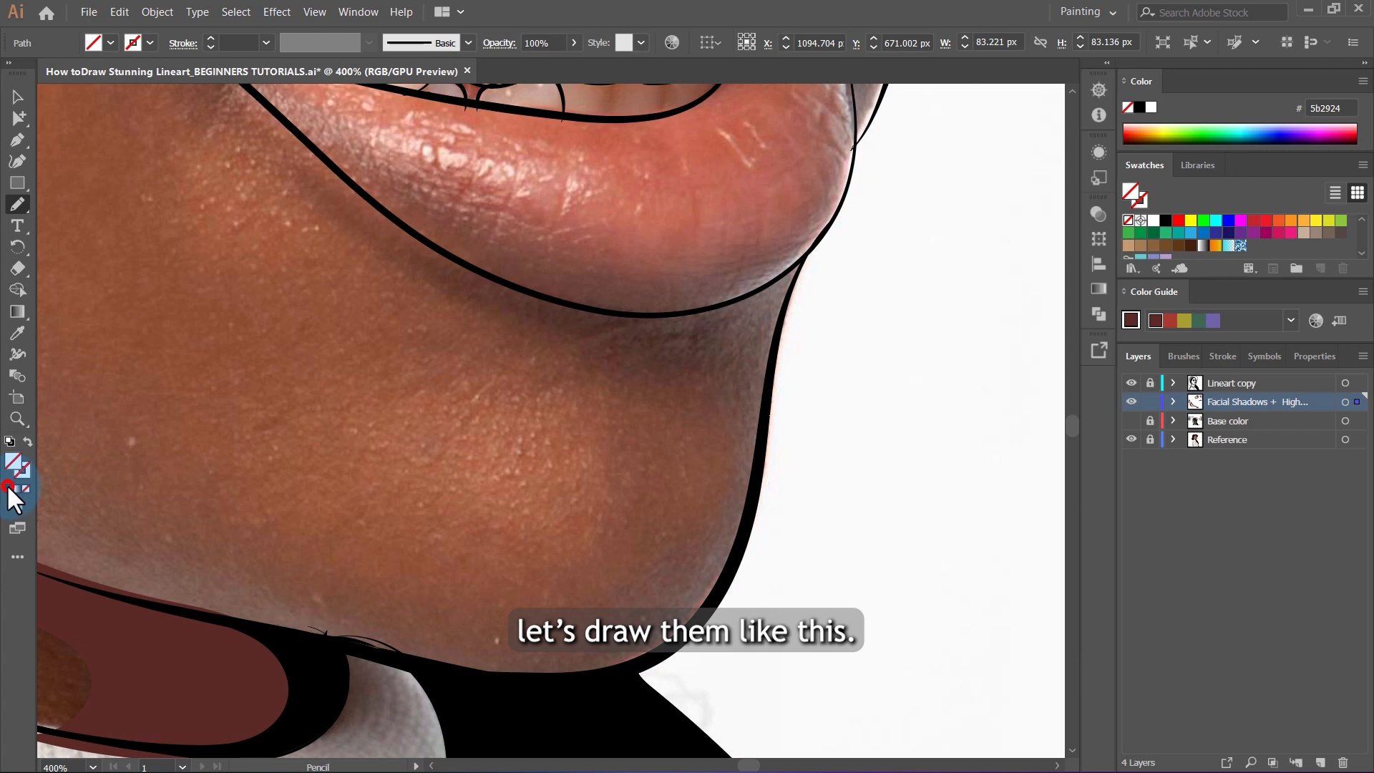
Draw 5b2924 Pencil shadows in the crease beside the upper lip and, about 53 x 12 px, along the upper lip's top edge.
{"action": "scroll", "coordinate": [460, 432], "scroll_direction": "down", "scroll_amount": 3}
{"action": "scroll", "coordinate": [623, 452], "scroll_direction": "up", "scroll_amount": 4}
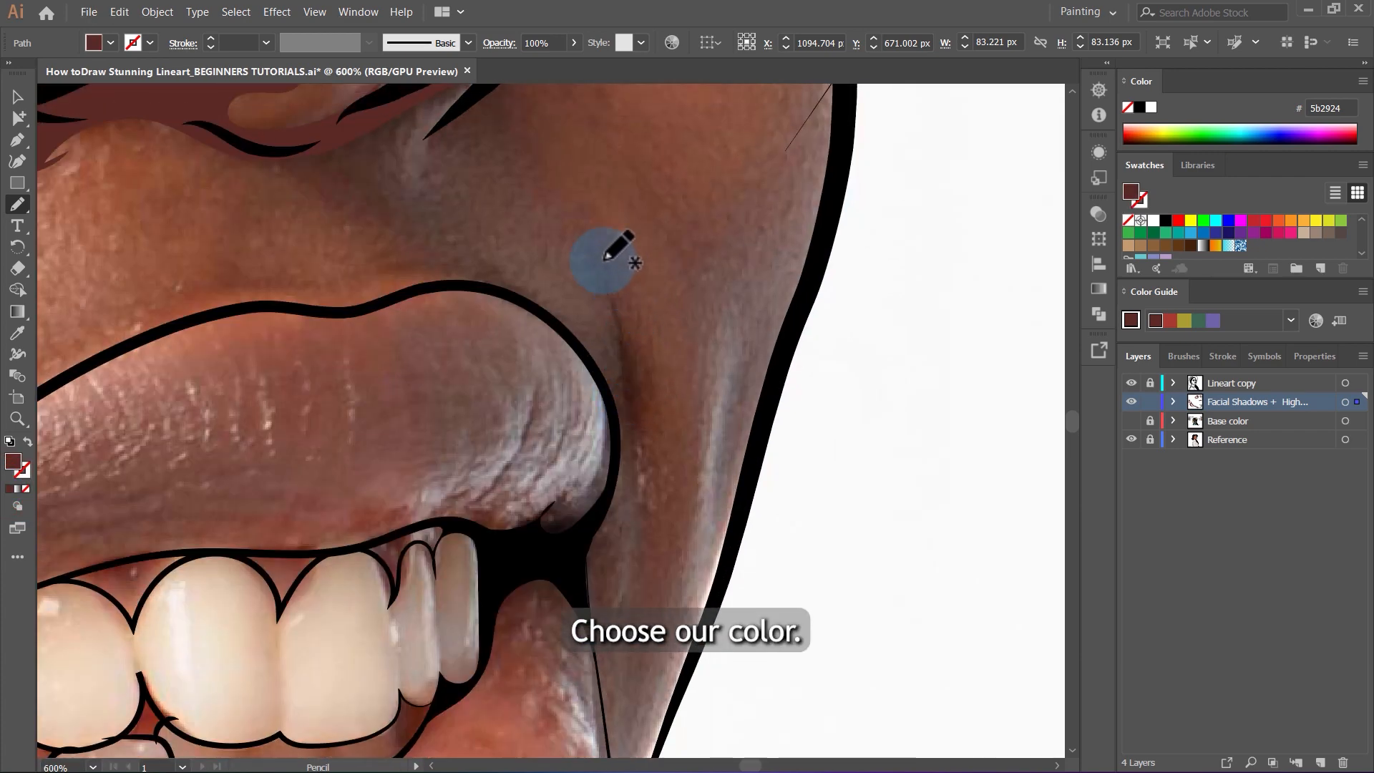
{"action": "left_click_drag", "start_coordinate": [617, 289], "coordinate": [651, 446]}
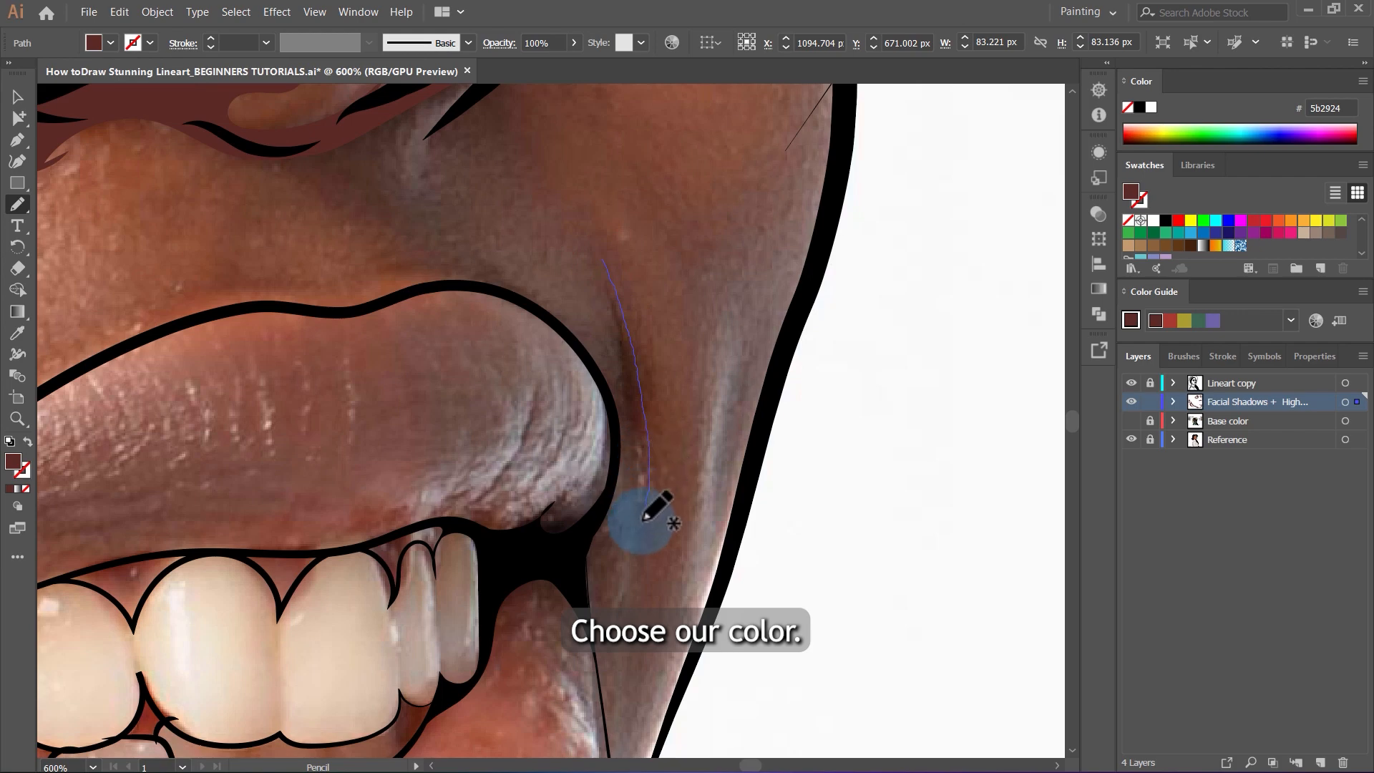
{"action": "left_click_drag", "start_coordinate": [644, 517], "coordinate": [653, 527]}
{"action": "scroll", "coordinate": [653, 528], "scroll_direction": "up", "scroll_amount": 1}
{"action": "mouse_move", "coordinate": [870, 440]}
{"action": "left_mouse_down"}
{"action": "mouse_move", "coordinate": [813, 384]}
{"action": "mouse_move", "coordinate": [669, 343]}
{"action": "mouse_move", "coordinate": [436, 418]}
{"action": "mouse_move", "coordinate": [628, 426]}
{"action": "mouse_move", "coordinate": [824, 399]}
{"action": "mouse_move", "coordinate": [864, 435]}
{"action": "left_mouse_up"}
{"action": "scroll", "coordinate": [537, 412], "scroll_direction": "down", "scroll_amount": 6}
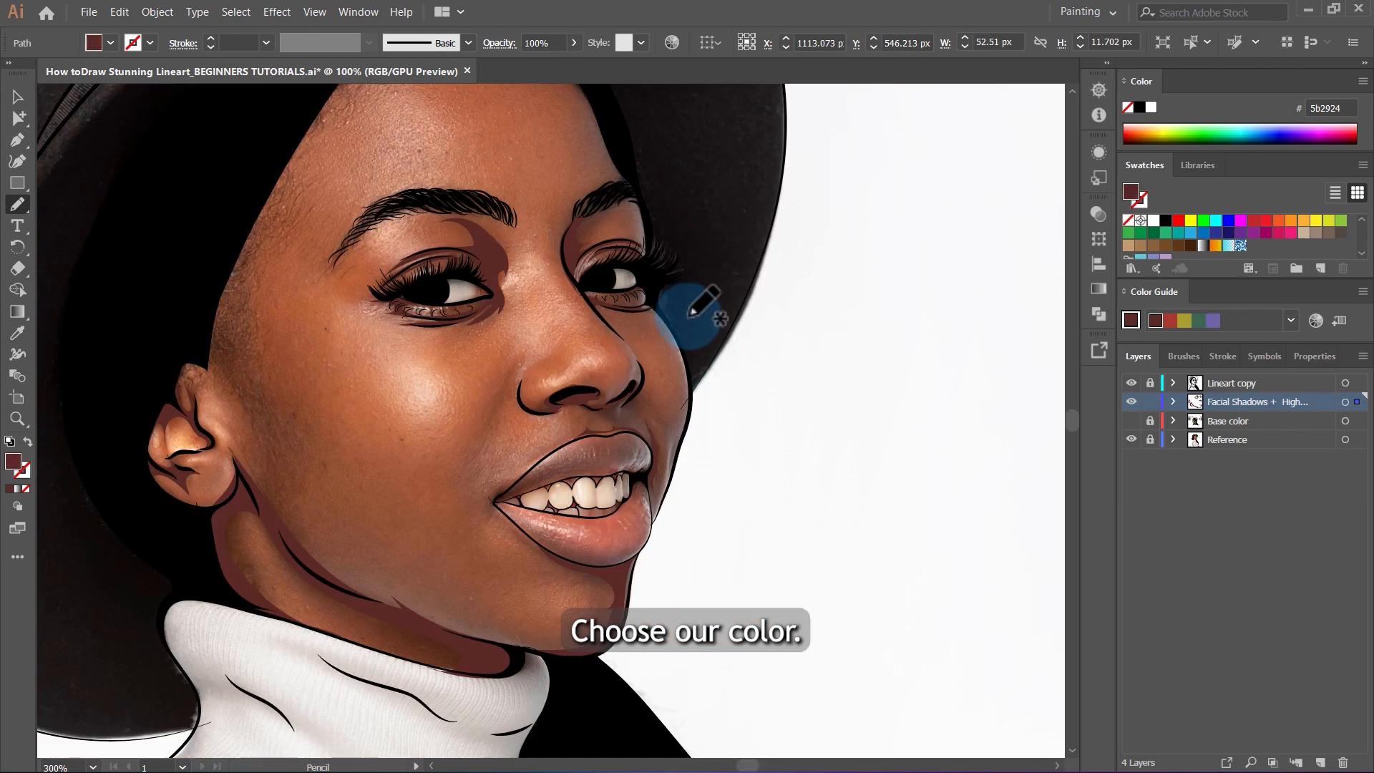
Draw 5b2924 Pencil shadows of about 26 x 32 px at the near mouth corner and 54 x 54 px around the near nose wing.
{"action": "scroll", "coordinate": [689, 316], "scroll_direction": "down", "scroll_amount": 1}
{"action": "scroll", "coordinate": [576, 344], "scroll_direction": "up", "scroll_amount": 7}
{"action": "mouse_move", "coordinate": [617, 211]}
{"action": "left_mouse_down"}
{"action": "mouse_move", "coordinate": [525, 290]}
{"action": "mouse_move", "coordinate": [529, 399]}
{"action": "mouse_move", "coordinate": [468, 385]}
{"action": "mouse_move", "coordinate": [598, 209]}
{"action": "left_mouse_up"}
{"action": "scroll", "coordinate": [791, 362], "scroll_direction": "down", "scroll_amount": 5}
{"action": "scroll", "coordinate": [719, 451], "scroll_direction": "up", "scroll_amount": 4}
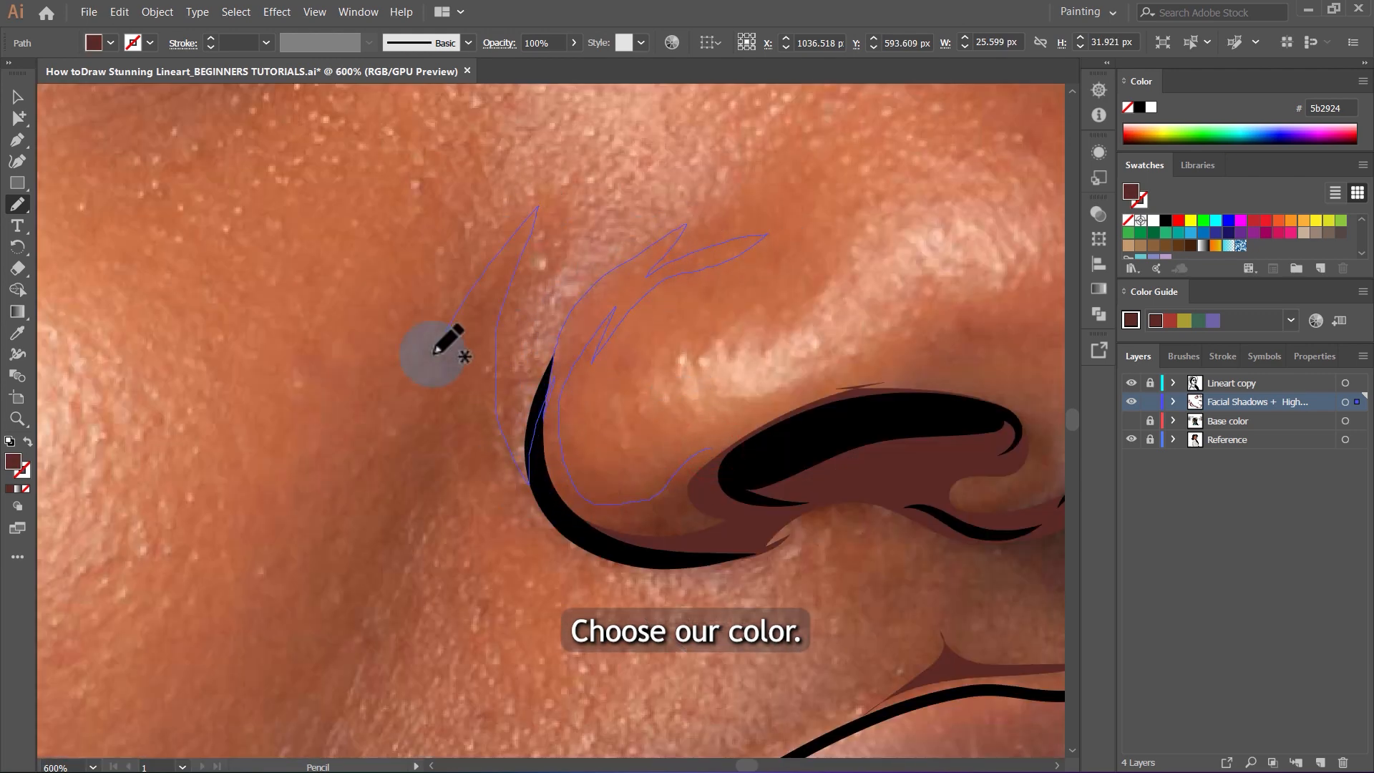
{"action": "left_click_drag", "start_coordinate": [787, 501], "coordinate": [668, 465]}
{"action": "scroll", "coordinate": [721, 438], "scroll_direction": "down", "scroll_amount": 4}
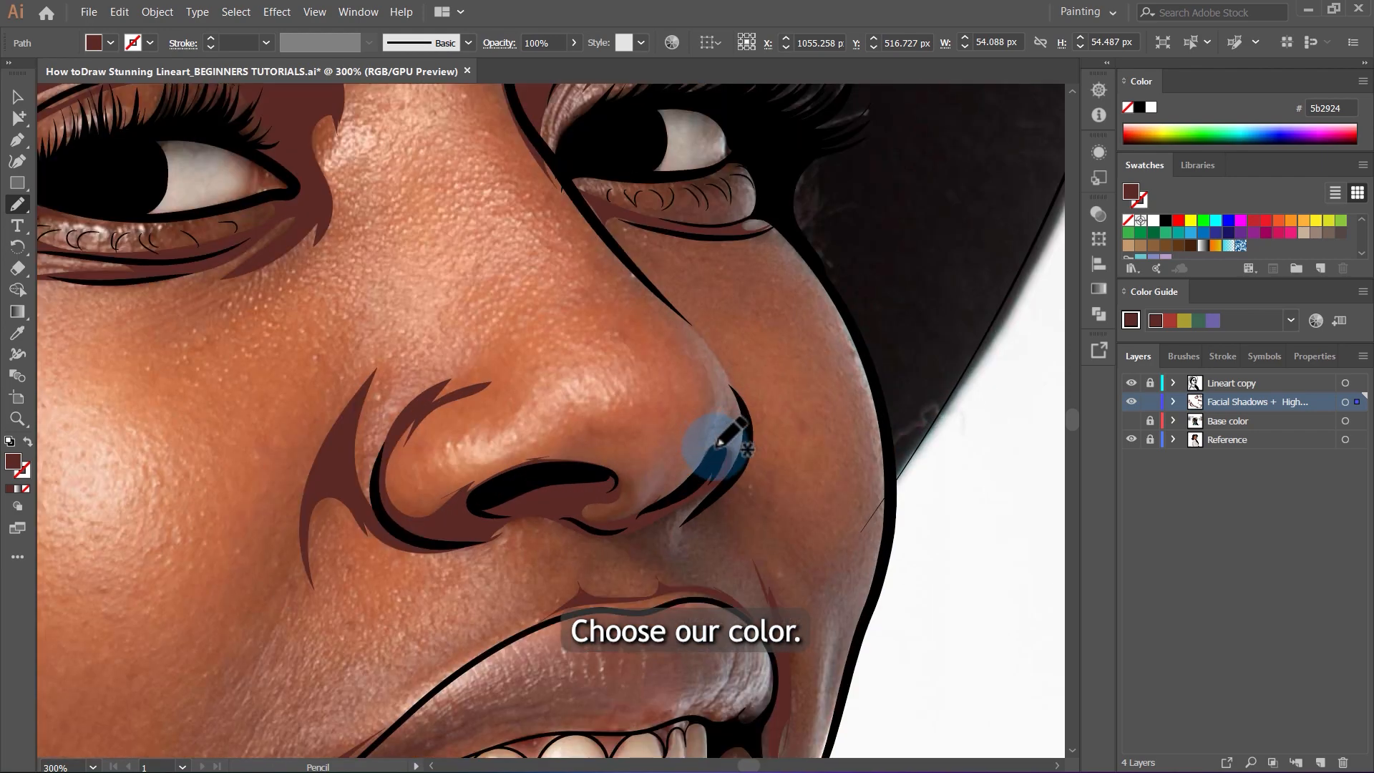
Draw a 5b2924 Pencil shadow of about 61 x 37 px around the nostrils and under the tip of the nose.
{"action": "scroll", "coordinate": [668, 546], "scroll_direction": "up", "scroll_amount": 4}
{"action": "mouse_move", "coordinate": [683, 528]}
{"action": "left_mouse_down"}
{"action": "mouse_move", "coordinate": [619, 502]}
{"action": "mouse_move", "coordinate": [520, 540]}
{"action": "mouse_move", "coordinate": [558, 519]}
{"action": "mouse_move", "coordinate": [501, 378]}
{"action": "left_mouse_up"}
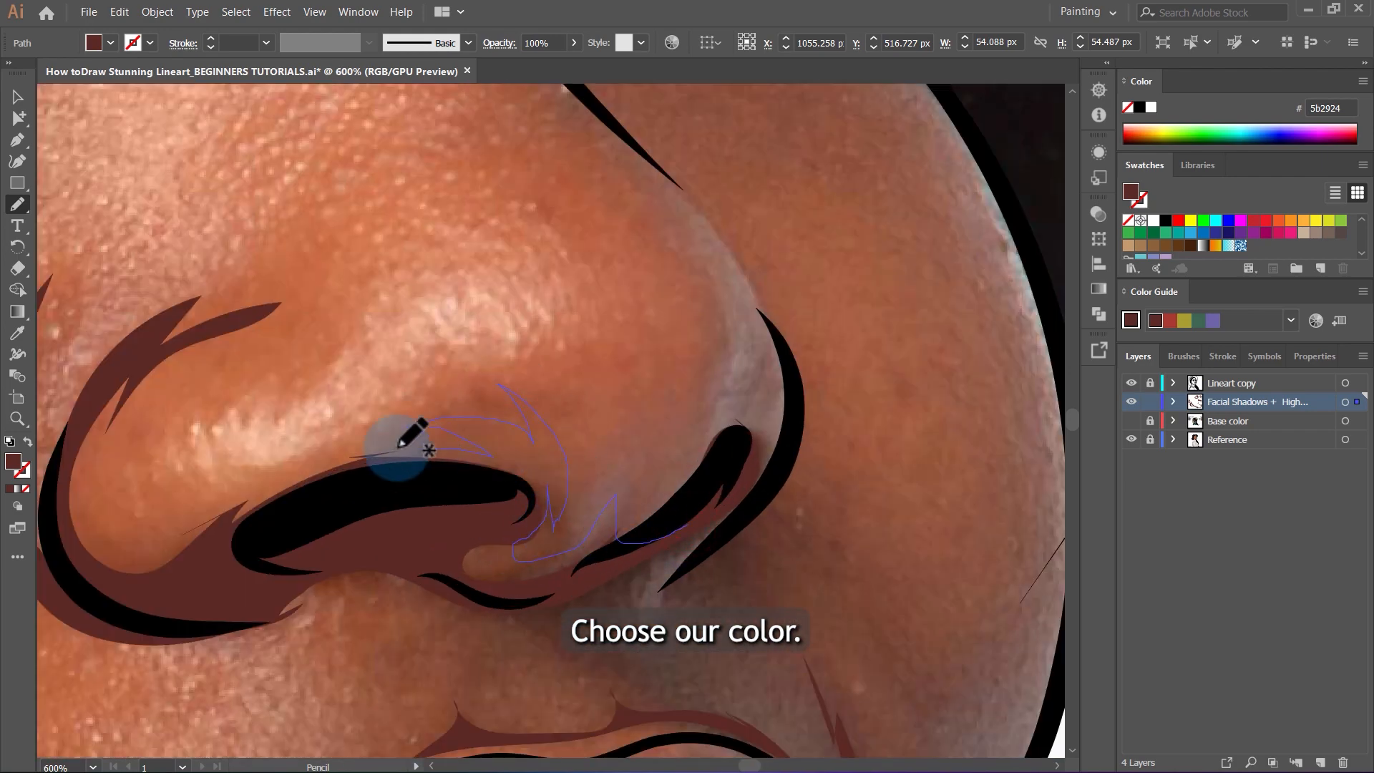
{"action": "mouse_move", "coordinate": [402, 443]}
{"action": "left_mouse_down"}
{"action": "mouse_move", "coordinate": [449, 542]}
{"action": "mouse_move", "coordinate": [559, 606]}
{"action": "left_mouse_up"}
{"action": "left_click_drag", "start_coordinate": [807, 447], "coordinate": [669, 531]}
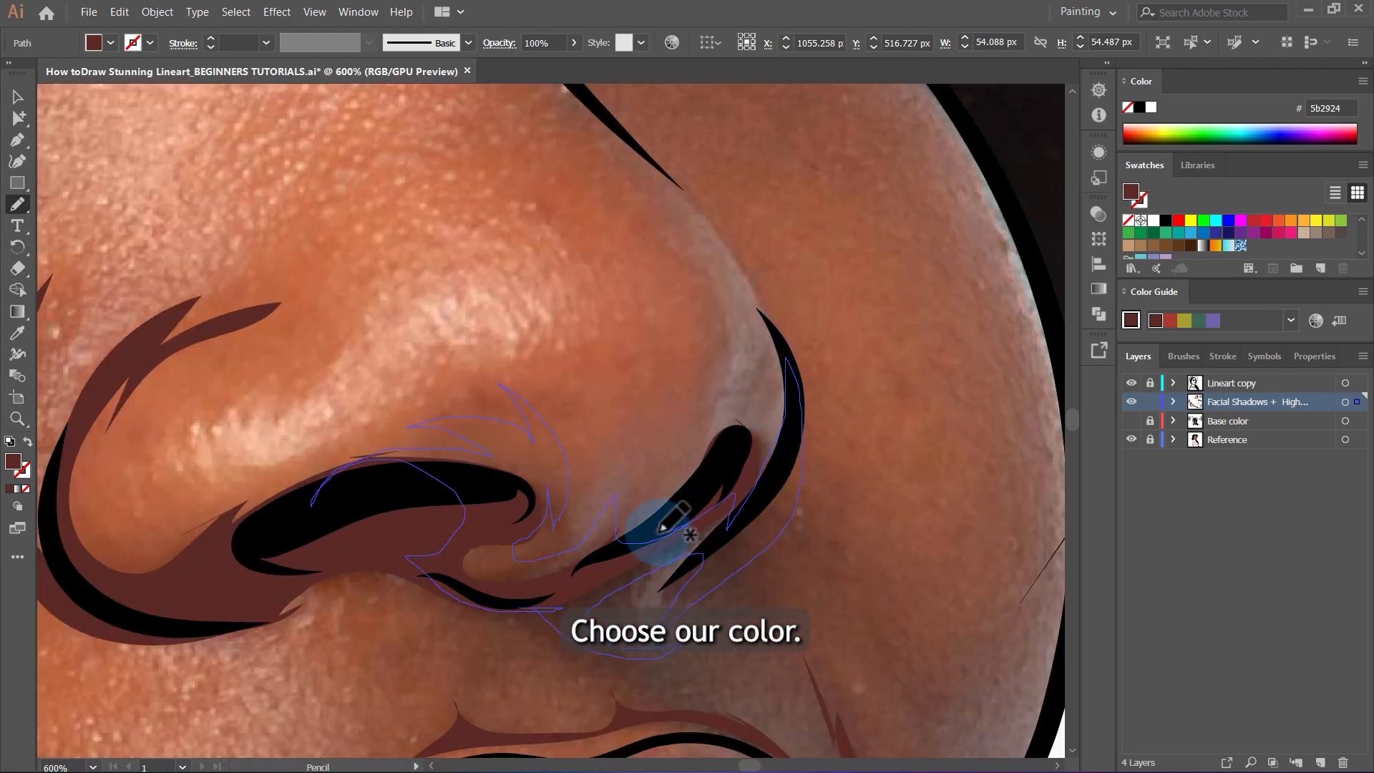
{"action": "scroll", "coordinate": [681, 491], "scroll_direction": "down", "scroll_amount": 4}
Draw 5b2924 Pencil shadows of about 55 x 65 px from below the far eye down the nose, and from its inner corner up to the brow.
{"action": "scroll", "coordinate": [598, 307], "scroll_direction": "up", "scroll_amount": 4}
{"action": "left_click_drag", "start_coordinate": [852, 344], "coordinate": [591, 387]}
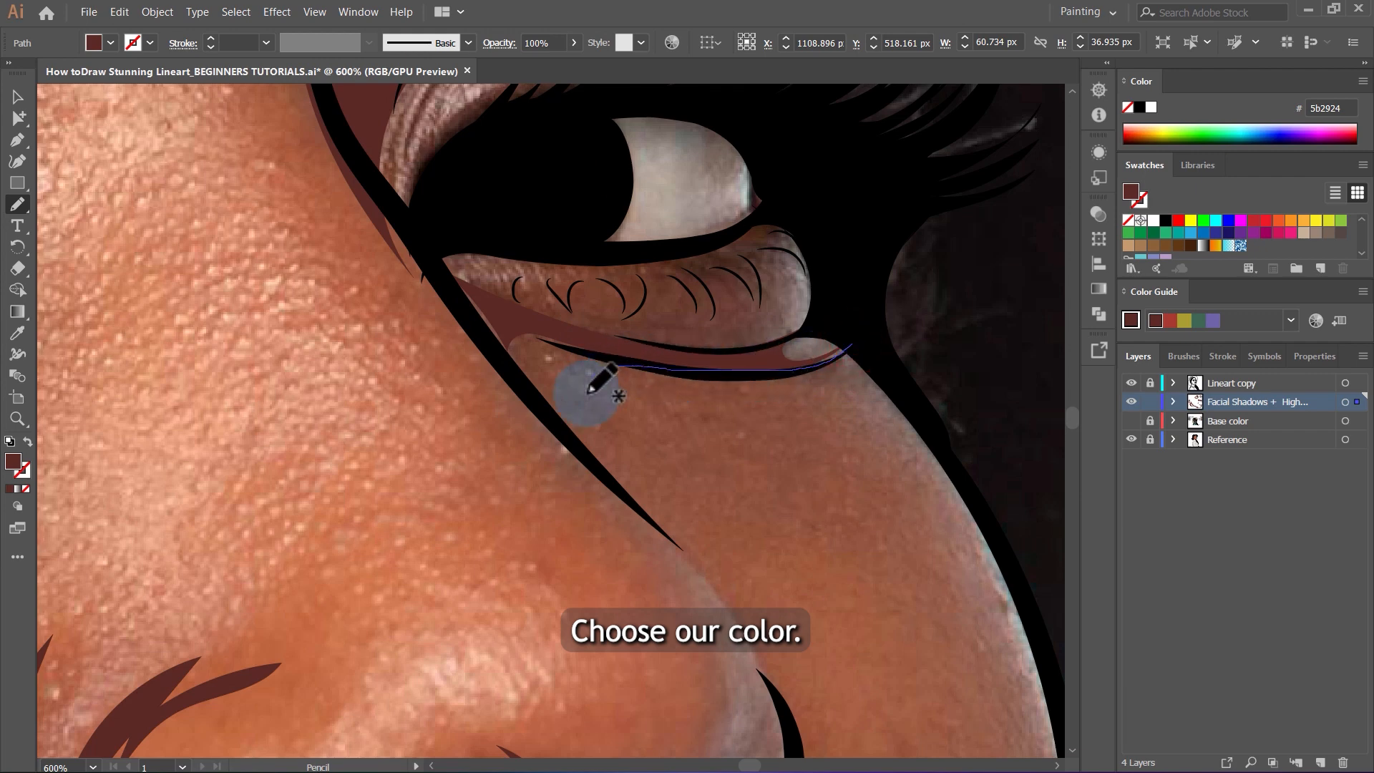
{"action": "mouse_move", "coordinate": [715, 554]}
{"action": "left_mouse_down"}
{"action": "mouse_move", "coordinate": [414, 215]}
{"action": "mouse_move", "coordinate": [705, 337]}
{"action": "mouse_move", "coordinate": [852, 374]}
{"action": "left_mouse_up"}
{"action": "scroll", "coordinate": [726, 379], "scroll_direction": "down", "scroll_amount": 3}
{"action": "scroll", "coordinate": [722, 379], "scroll_direction": "up", "scroll_amount": 3}
{"action": "mouse_move", "coordinate": [493, 462]}
{"action": "left_mouse_down"}
{"action": "mouse_move", "coordinate": [565, 421]}
{"action": "mouse_move", "coordinate": [572, 281]}
{"action": "mouse_move", "coordinate": [819, 125]}
{"action": "mouse_move", "coordinate": [390, 266]}
{"action": "mouse_move", "coordinate": [475, 659]}
{"action": "mouse_move", "coordinate": [561, 429]}
{"action": "left_mouse_up"}
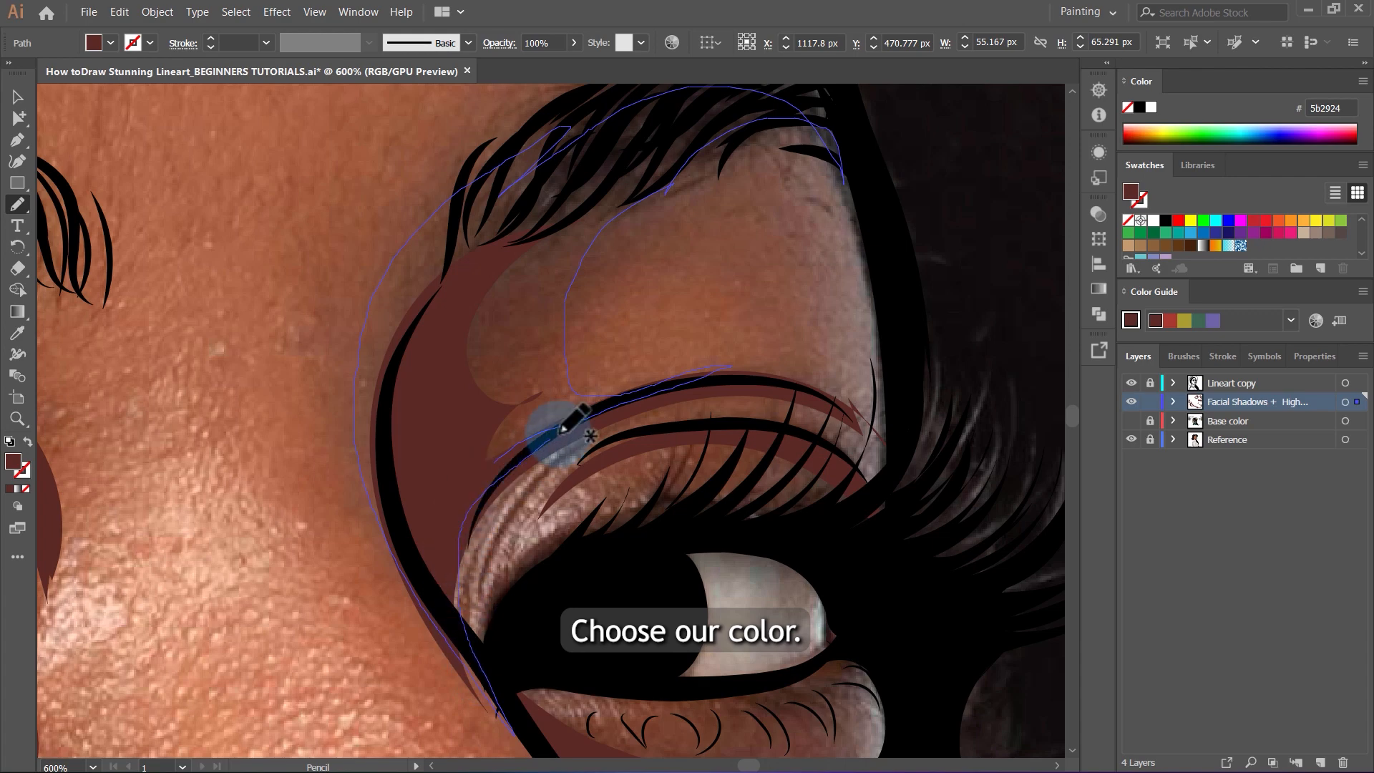
{"action": "scroll", "coordinate": [613, 414], "scroll_direction": "down", "scroll_amount": 2}
Draw a Pencil shadow along the whole hairline from the far temple down to the ear, fill it with 5b2924, and deselect it.
{"action": "mouse_move", "coordinate": [365, 240]}
{"action": "left_mouse_down"}
{"action": "mouse_move", "coordinate": [528, 226]}
{"action": "mouse_move", "coordinate": [792, 362]}
{"action": "mouse_move", "coordinate": [558, 160]}
{"action": "mouse_move", "coordinate": [143, 476]}
{"action": "mouse_move", "coordinate": [361, 264]}
{"action": "left_mouse_up"}
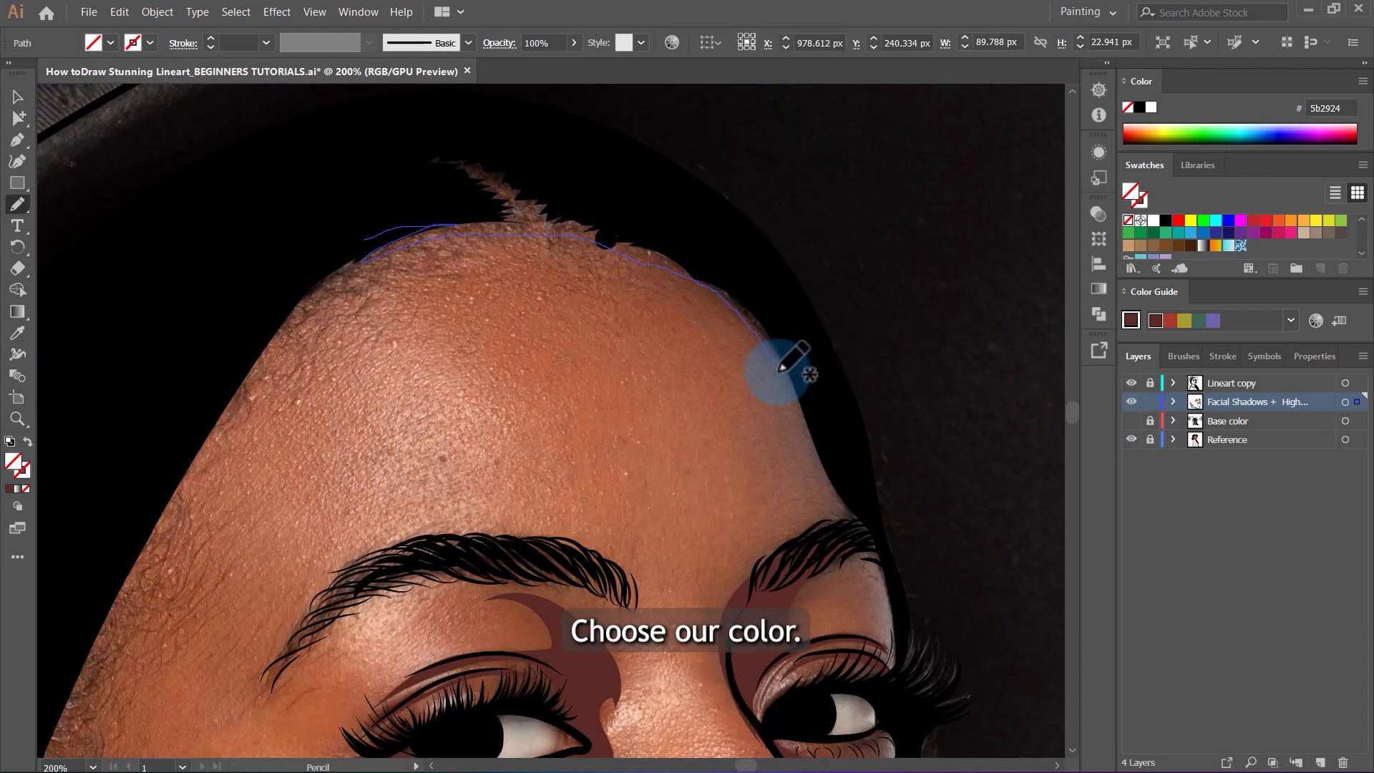
{"action": "key", "text": "ctrl+minus"}
{"action": "key", "text": "ctrl+minus"}
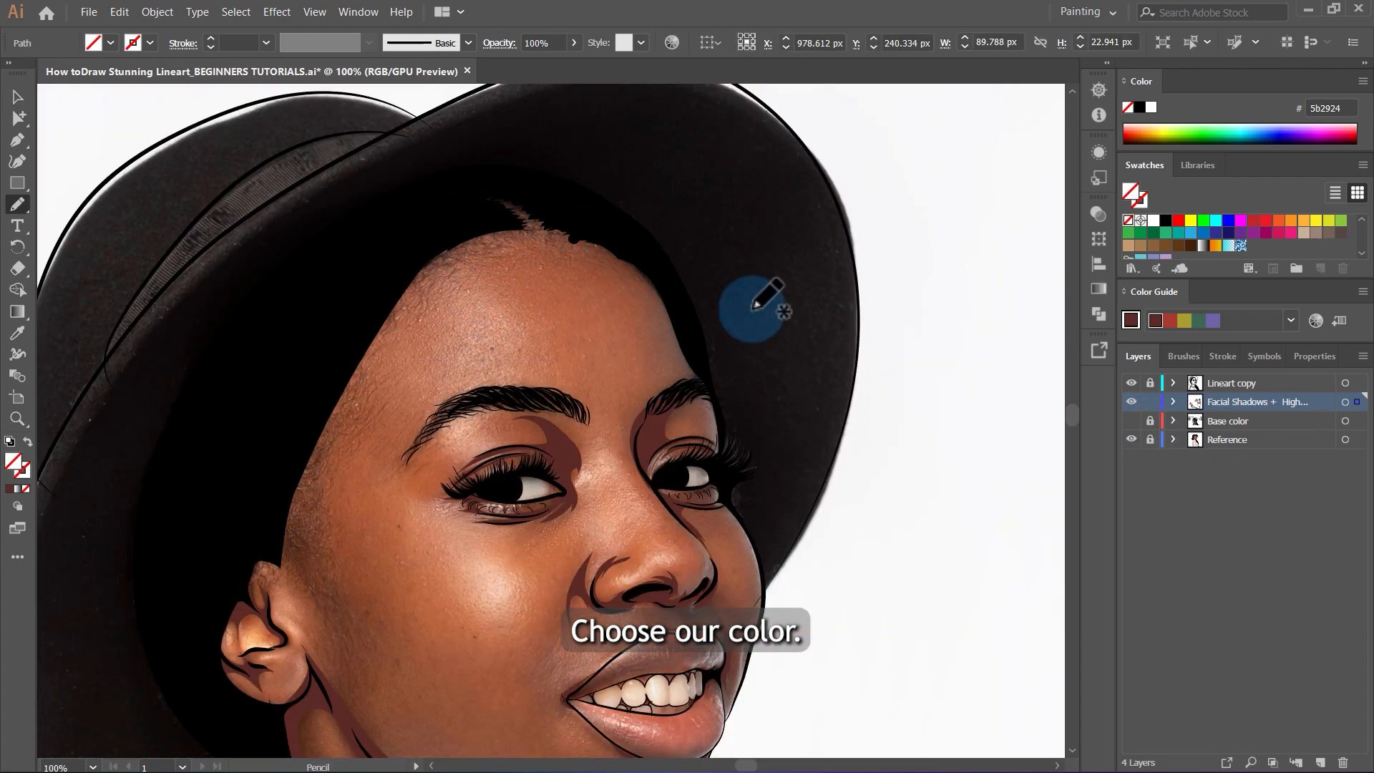
{"action": "scroll", "coordinate": [751, 309], "scroll_direction": "down", "scroll_amount": 1}
{"action": "scroll", "coordinate": [601, 315], "scroll_direction": "up", "scroll_amount": 2}
{"action": "mouse_move", "coordinate": [841, 350]}
{"action": "left_mouse_down"}
{"action": "mouse_move", "coordinate": [804, 284]}
{"action": "mouse_move", "coordinate": [389, 210]}
{"action": "mouse_move", "coordinate": [208, 687]}
{"action": "mouse_move", "coordinate": [346, 418]}
{"action": "left_mouse_up"}
{"action": "left_click_drag", "start_coordinate": [563, 227], "coordinate": [775, 228]}
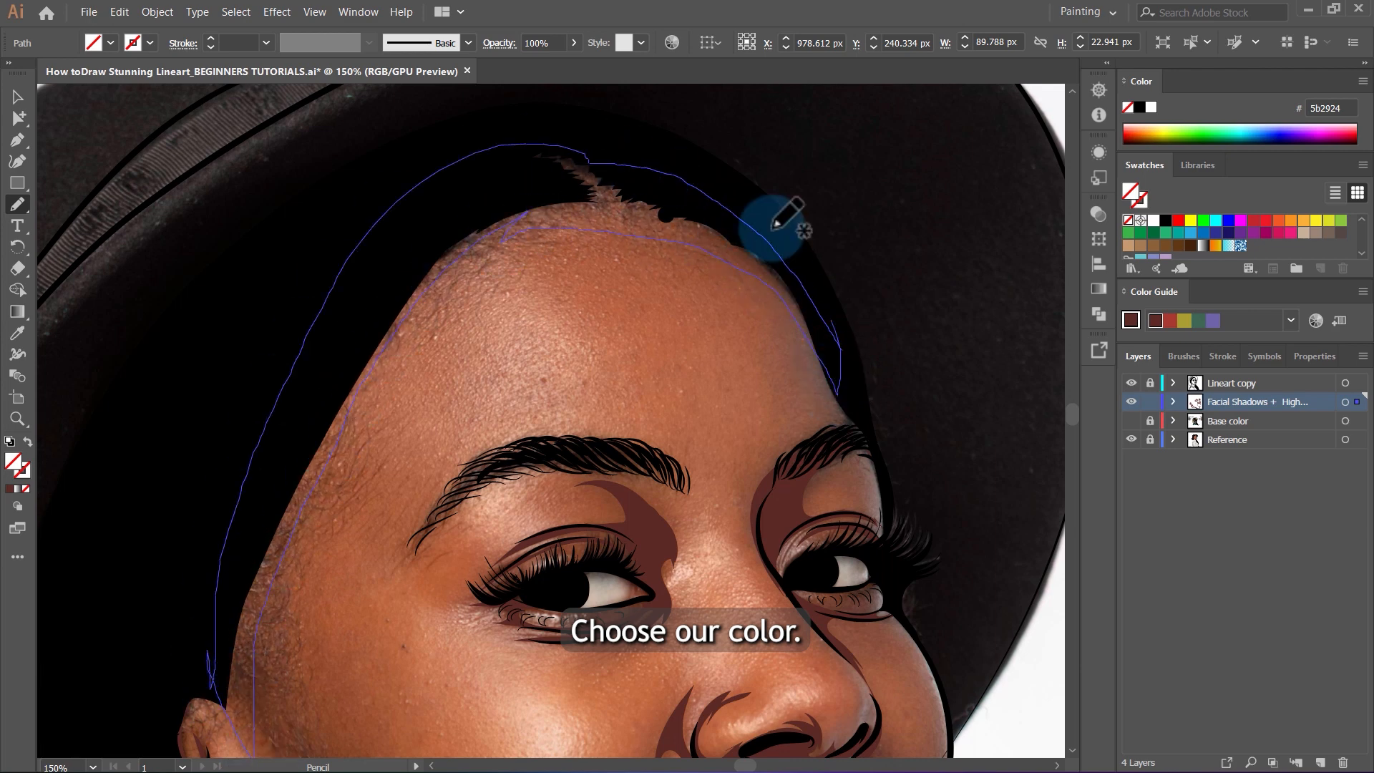
{"action": "key", "text": "comma"}
{"action": "key", "text": "v"}
{"action": "left_click", "coordinate": [681, 322]}
Hide the Reference layer and show the Base color layer to check the finished facial shadows on the flat colors.
{"action": "scroll", "coordinate": [676, 315], "scroll_direction": "down", "scroll_amount": 4}
{"action": "left_click", "coordinate": [1131, 439]}
{"action": "left_click", "coordinate": [1130, 420]}
{"action": "scroll", "coordinate": [644, 309], "scroll_direction": "up", "scroll_amount": 1}
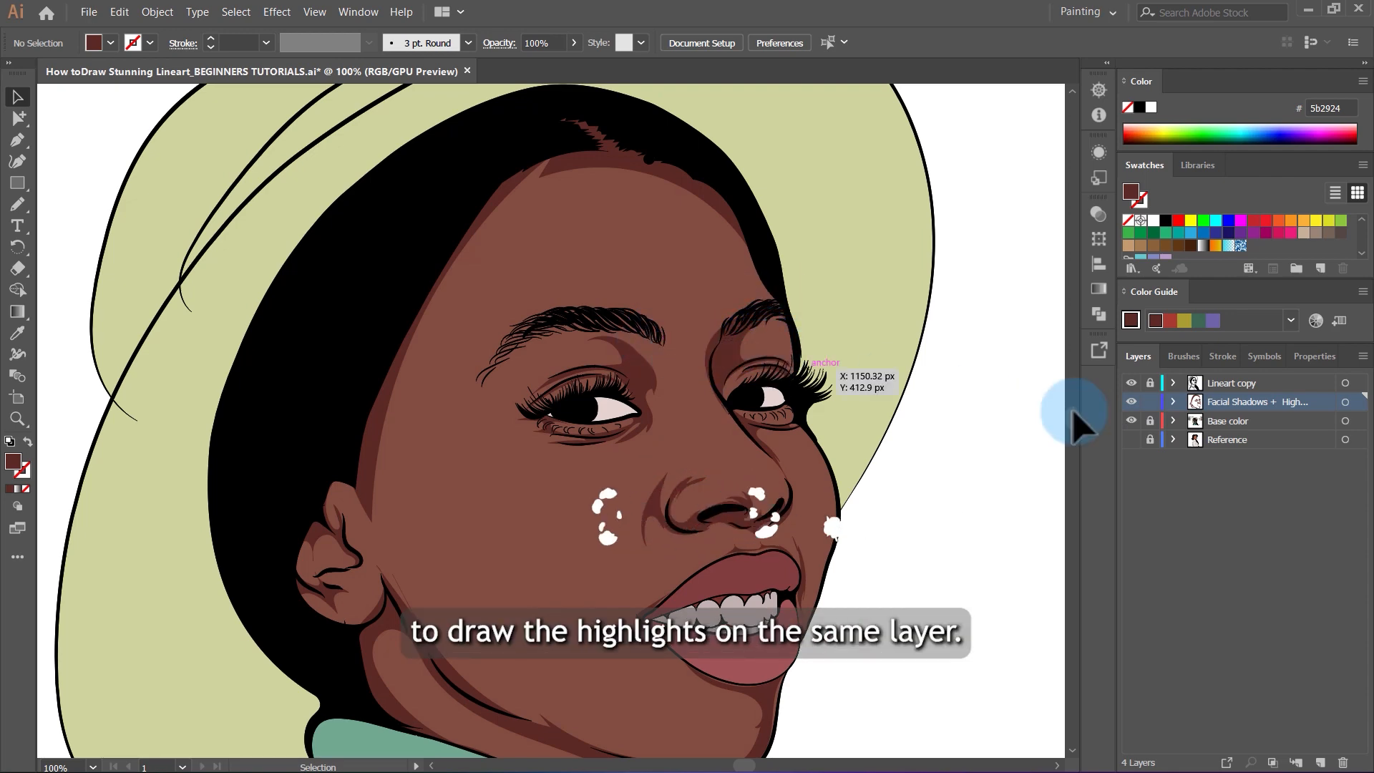
{"action": "scroll", "coordinate": [595, 337], "scroll_direction": "up", "scroll_amount": 2}
Sample the 916360 highlight color from the Shadow & Highlights palette with the Eyedropper.
{"action": "scroll", "coordinate": [776, 367], "scroll_direction": "down", "scroll_amount": 5}
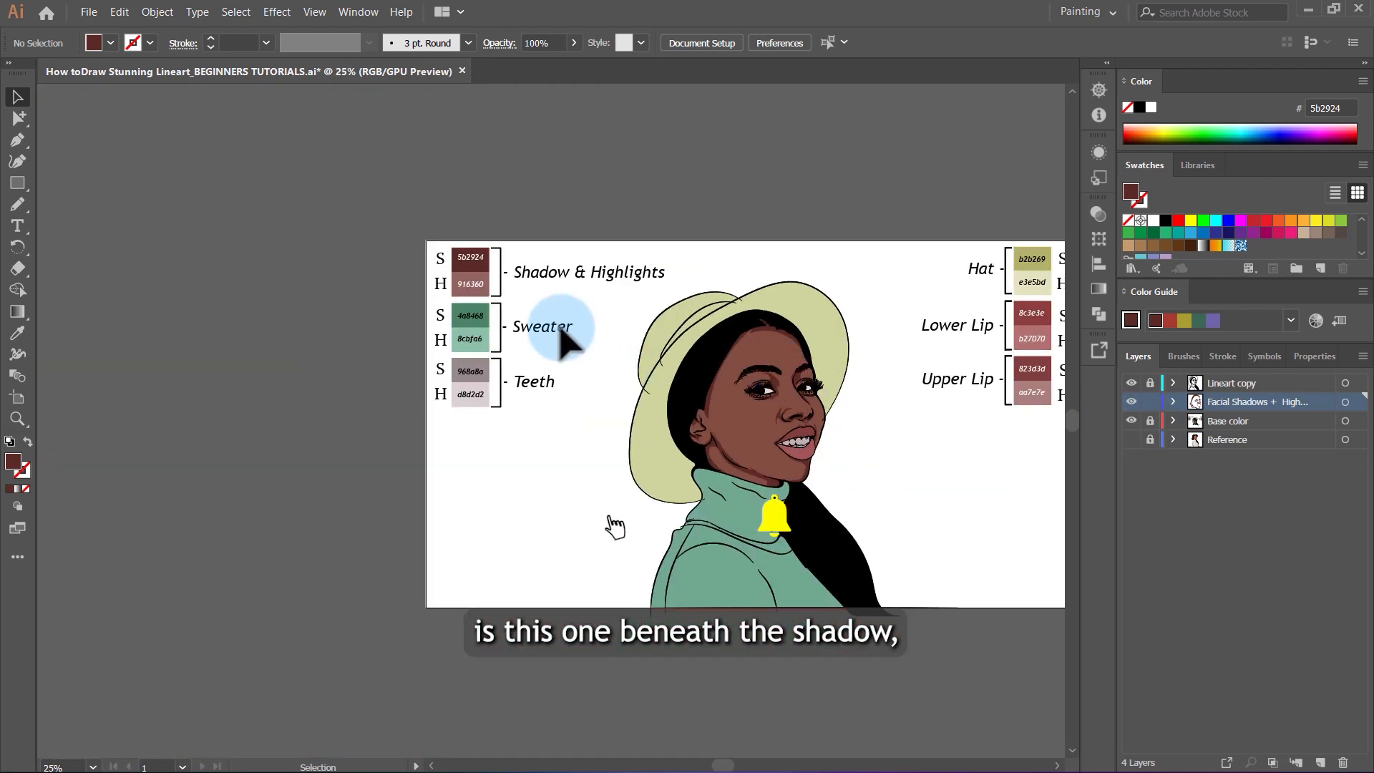
{"action": "scroll", "coordinate": [481, 282], "scroll_direction": "up", "scroll_amount": 6}
{"action": "scroll", "coordinate": [382, 322], "scroll_direction": "down", "scroll_amount": 1}
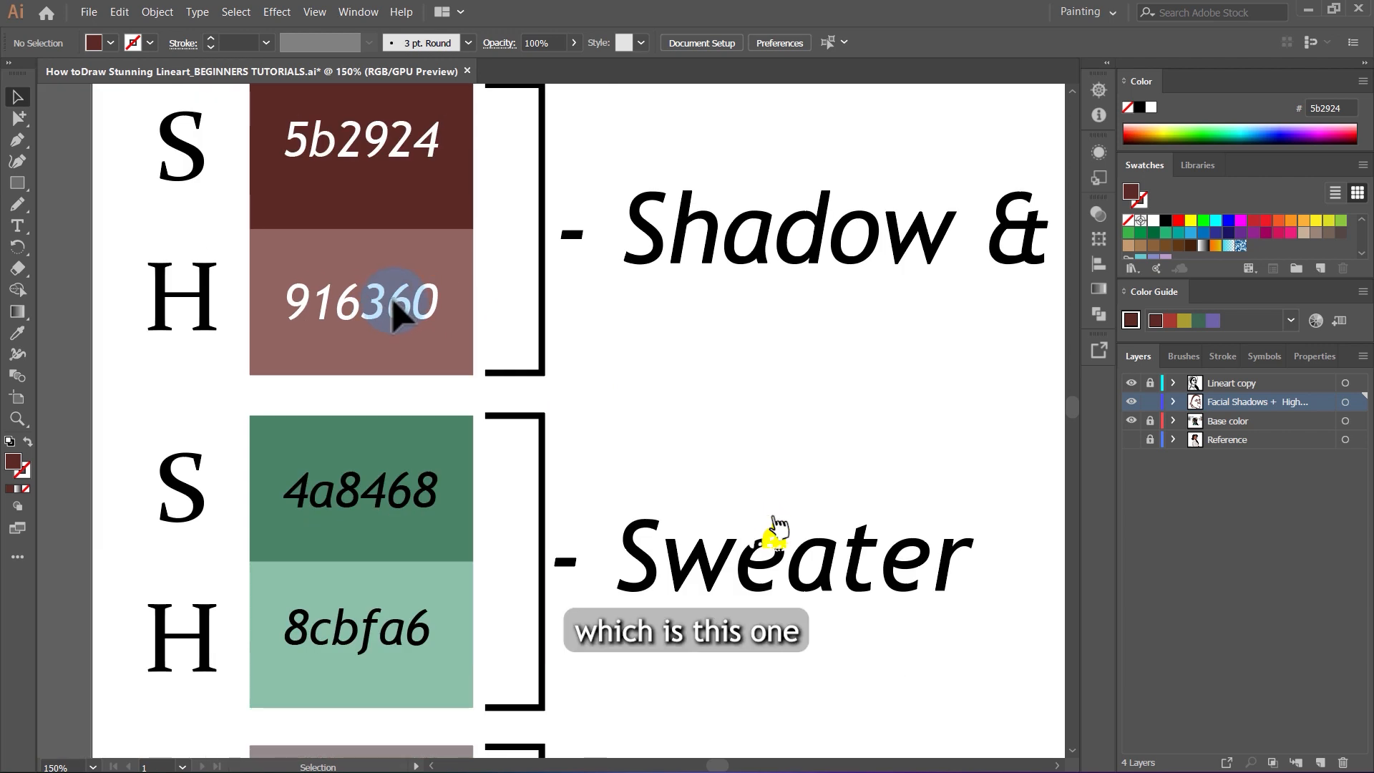
{"action": "left_click", "coordinate": [18, 332]}
{"action": "left_click", "coordinate": [429, 352]}
{"action": "scroll", "coordinate": [521, 368], "scroll_direction": "down", "scroll_amount": 3}
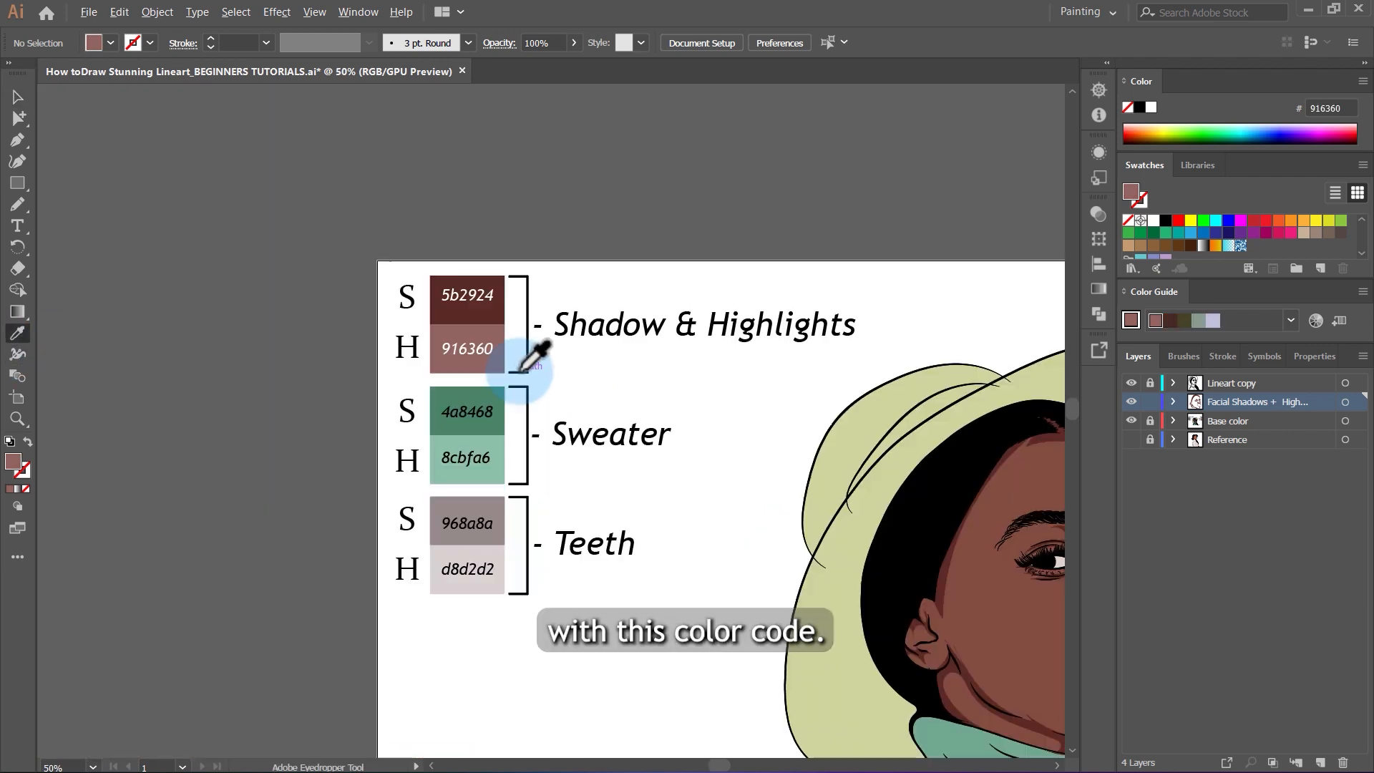
{"action": "scroll", "coordinate": [527, 361], "scroll_direction": "up", "scroll_amount": 3}
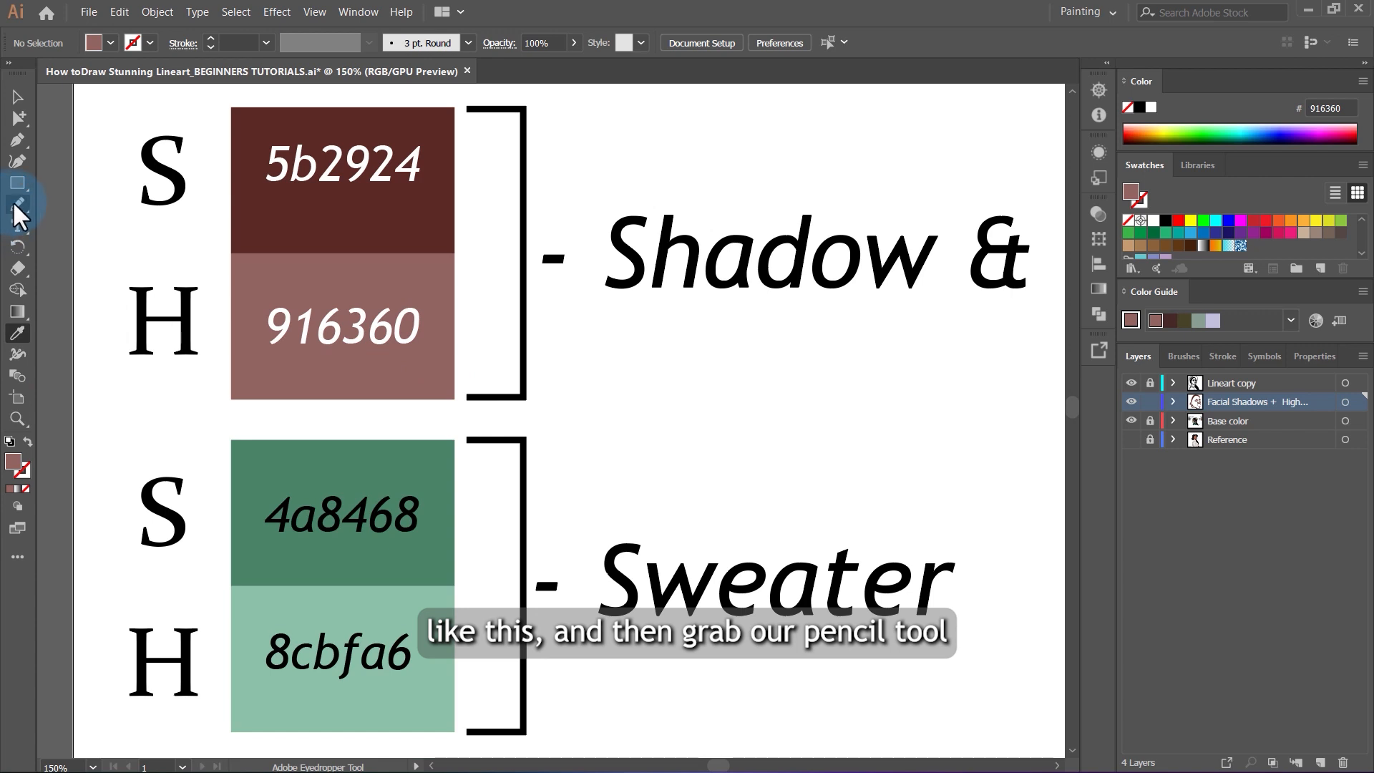
Hide the Base color layer and show the Reference layer, with the Pencil tool active for tracing.
{"action": "left_click_drag", "start_coordinate": [17, 207], "coordinate": [109, 251]}
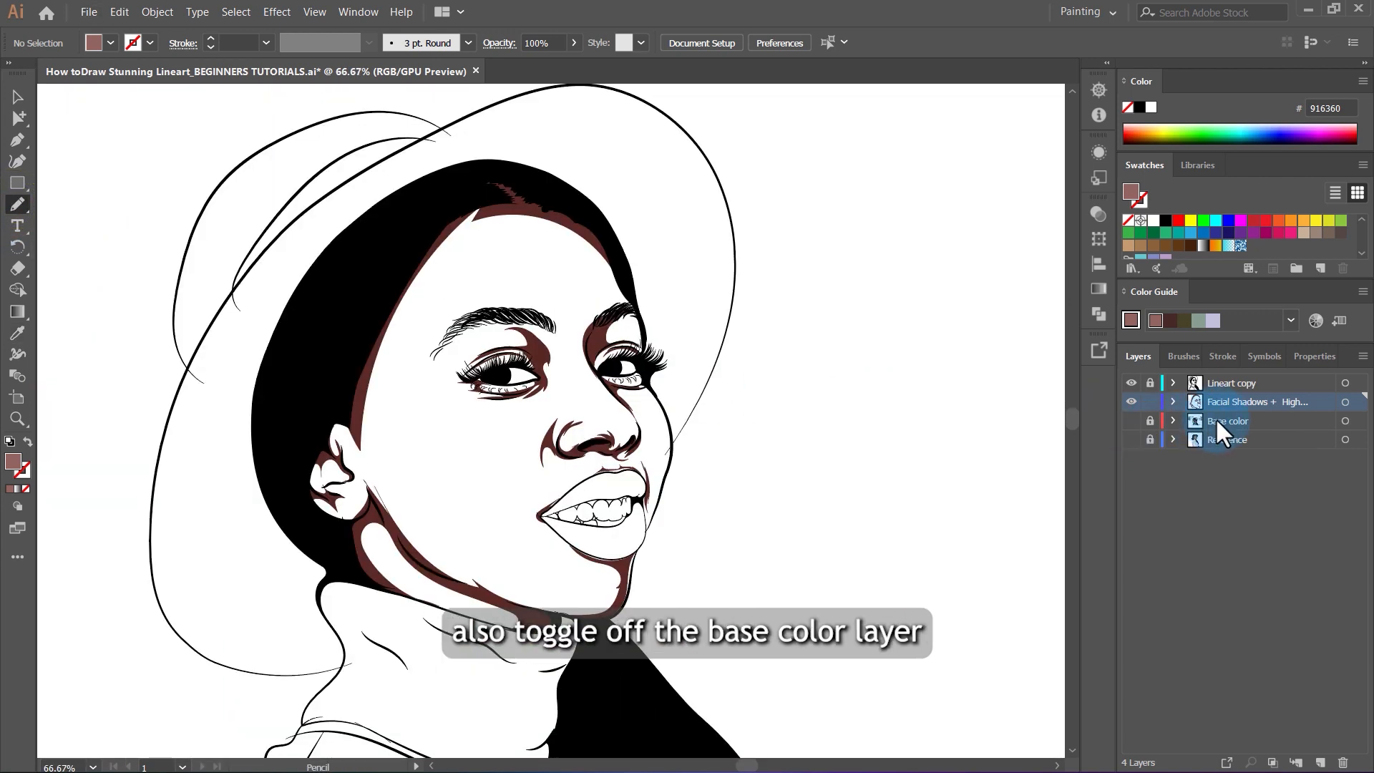
{"action": "left_click", "coordinate": [1262, 420]}
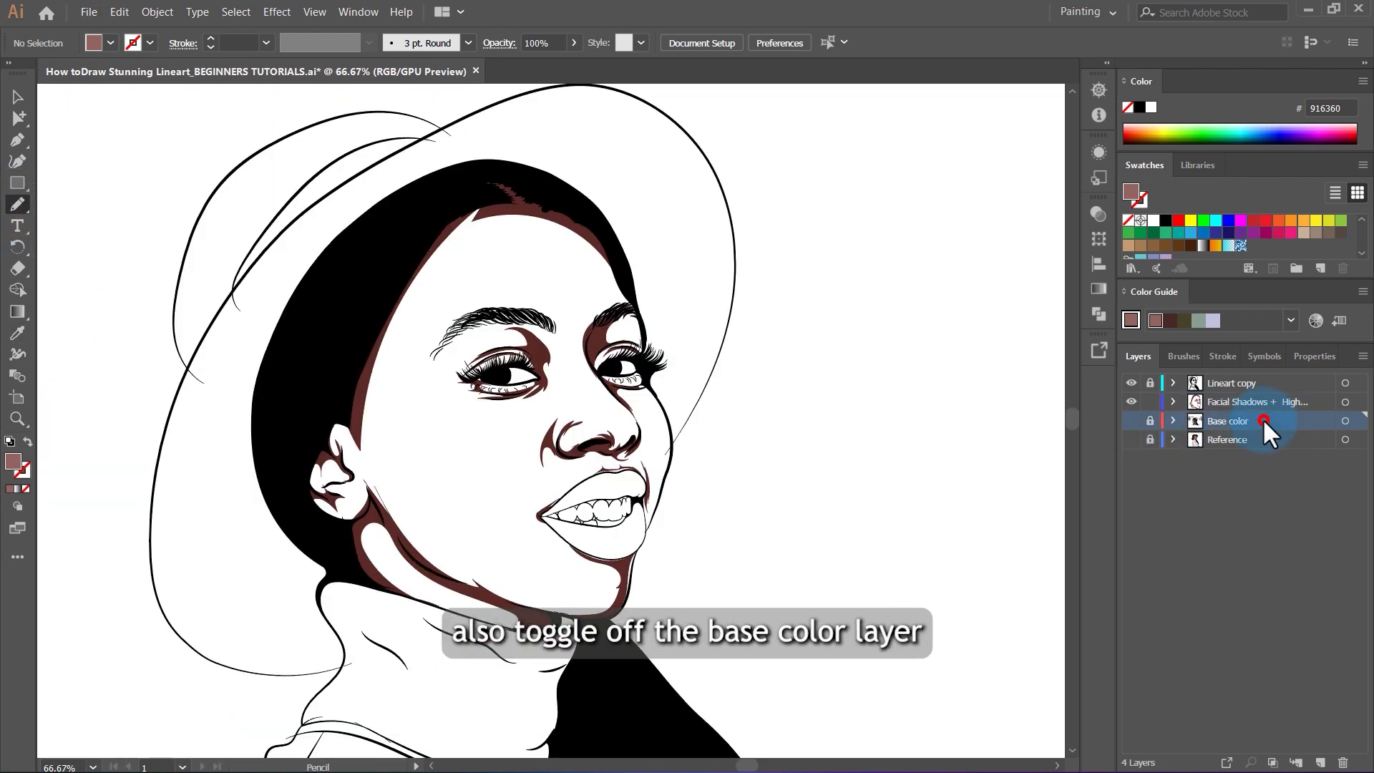
{"action": "left_click", "coordinate": [1131, 439]}
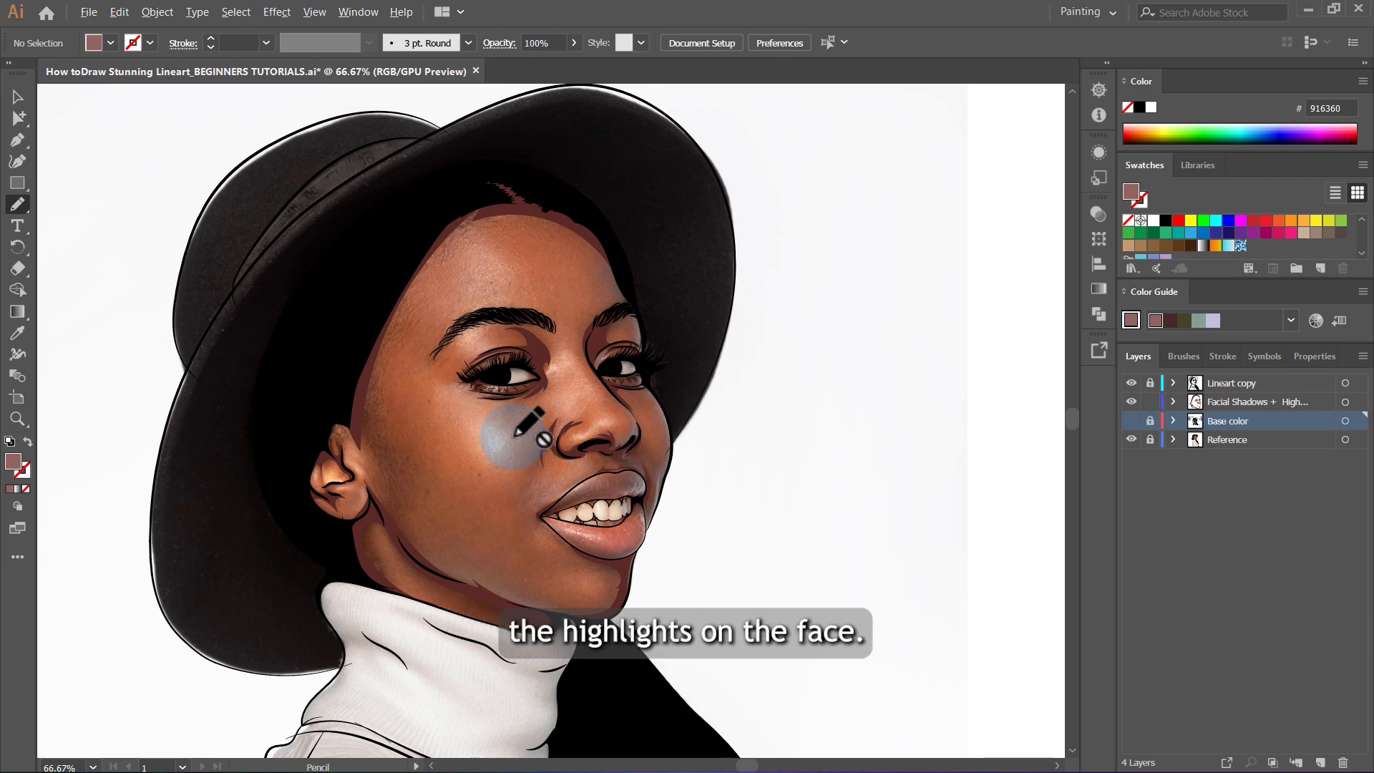
Examine the bright patches of light on the cheek, the nose bridge and inside the ear in the reference photo.
{"action": "scroll", "coordinate": [515, 435], "scroll_direction": "up", "scroll_amount": 3}
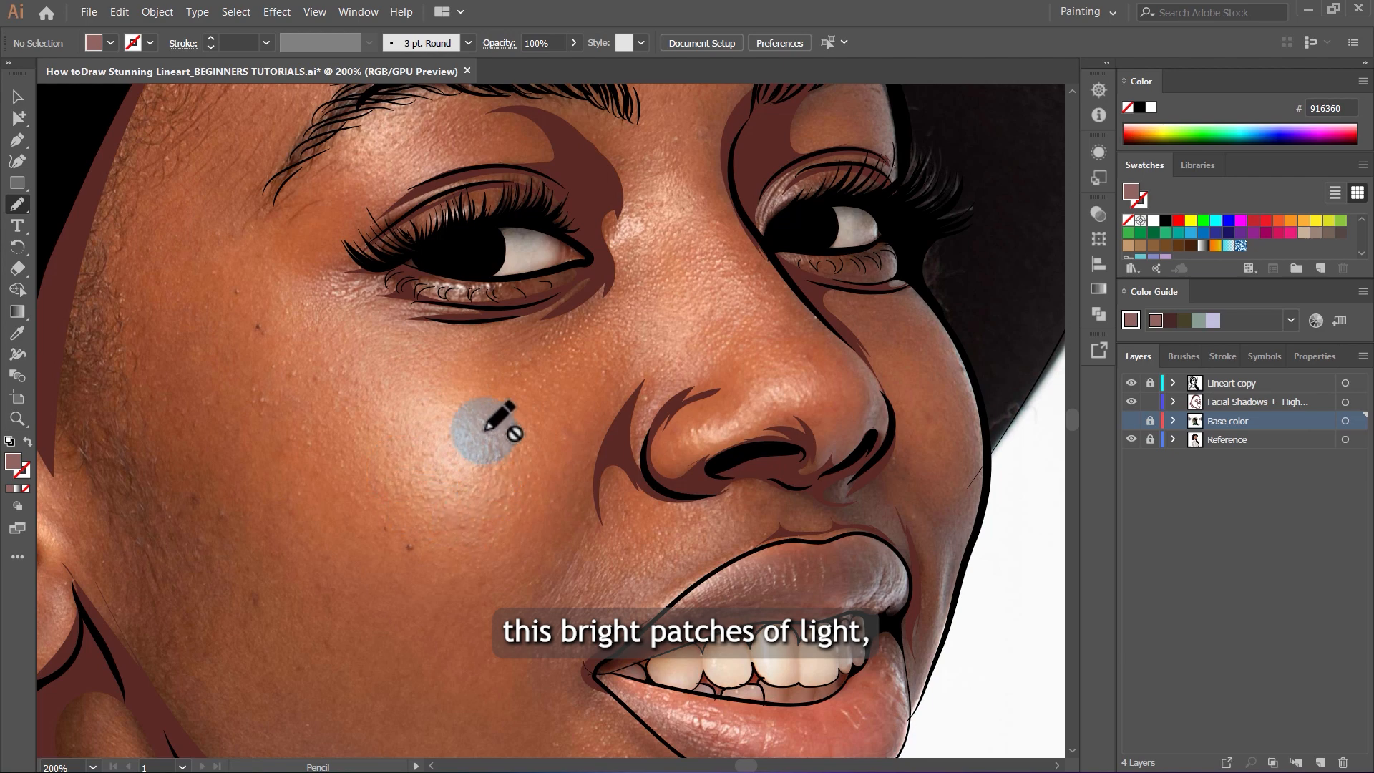
{"action": "scroll", "coordinate": [618, 361], "scroll_direction": "down", "scroll_amount": 1}
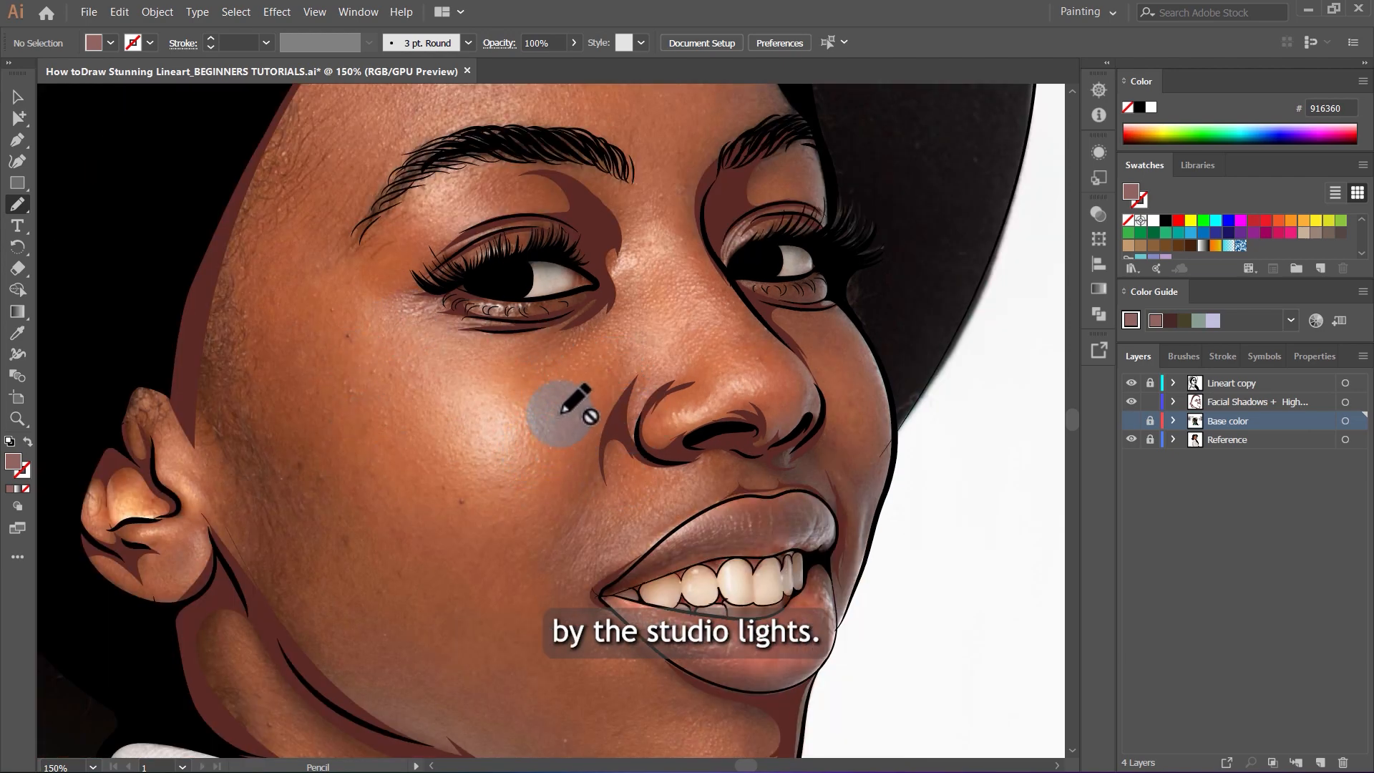
{"action": "scroll", "coordinate": [585, 392], "scroll_direction": "up", "scroll_amount": 3}
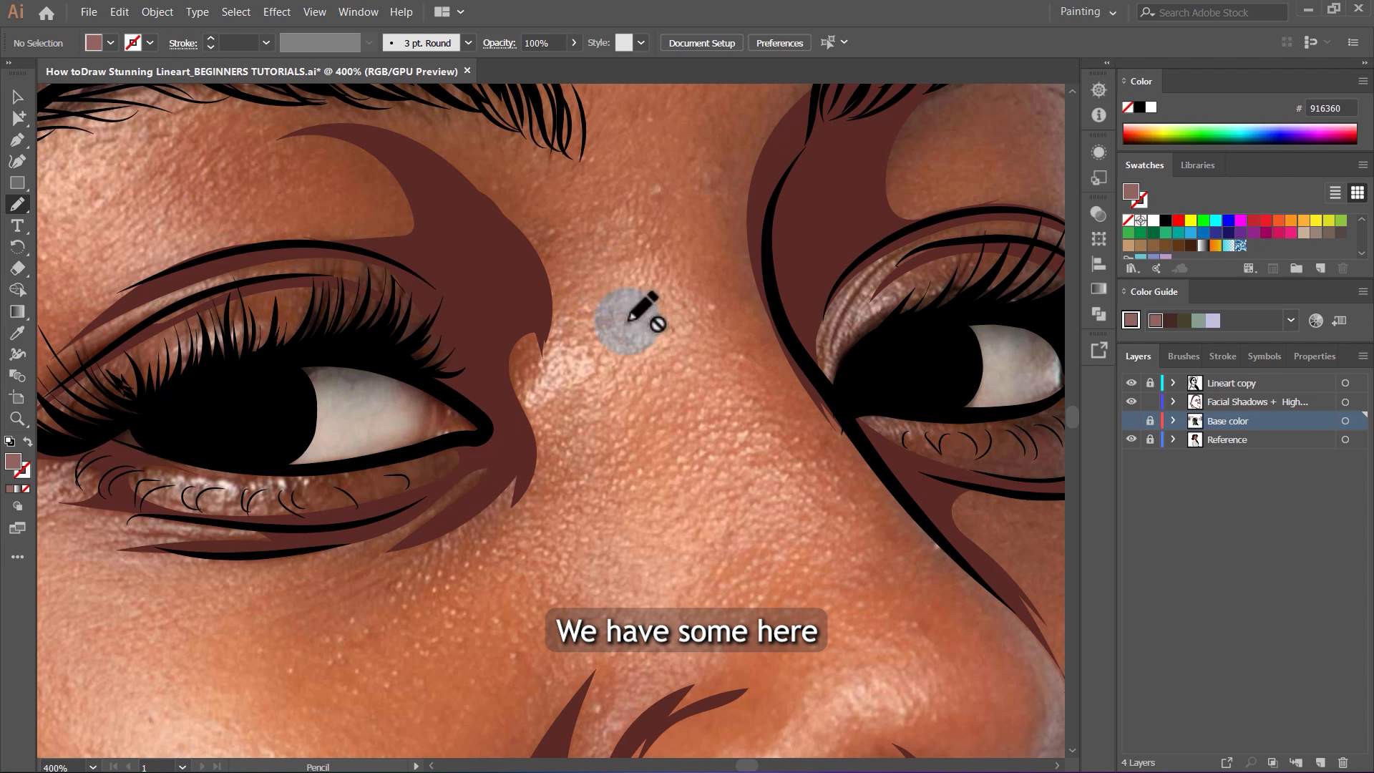
{"action": "scroll", "coordinate": [628, 320], "scroll_direction": "down", "scroll_amount": 2}
{"action": "scroll", "coordinate": [844, 322], "scroll_direction": "up", "scroll_amount": 1}
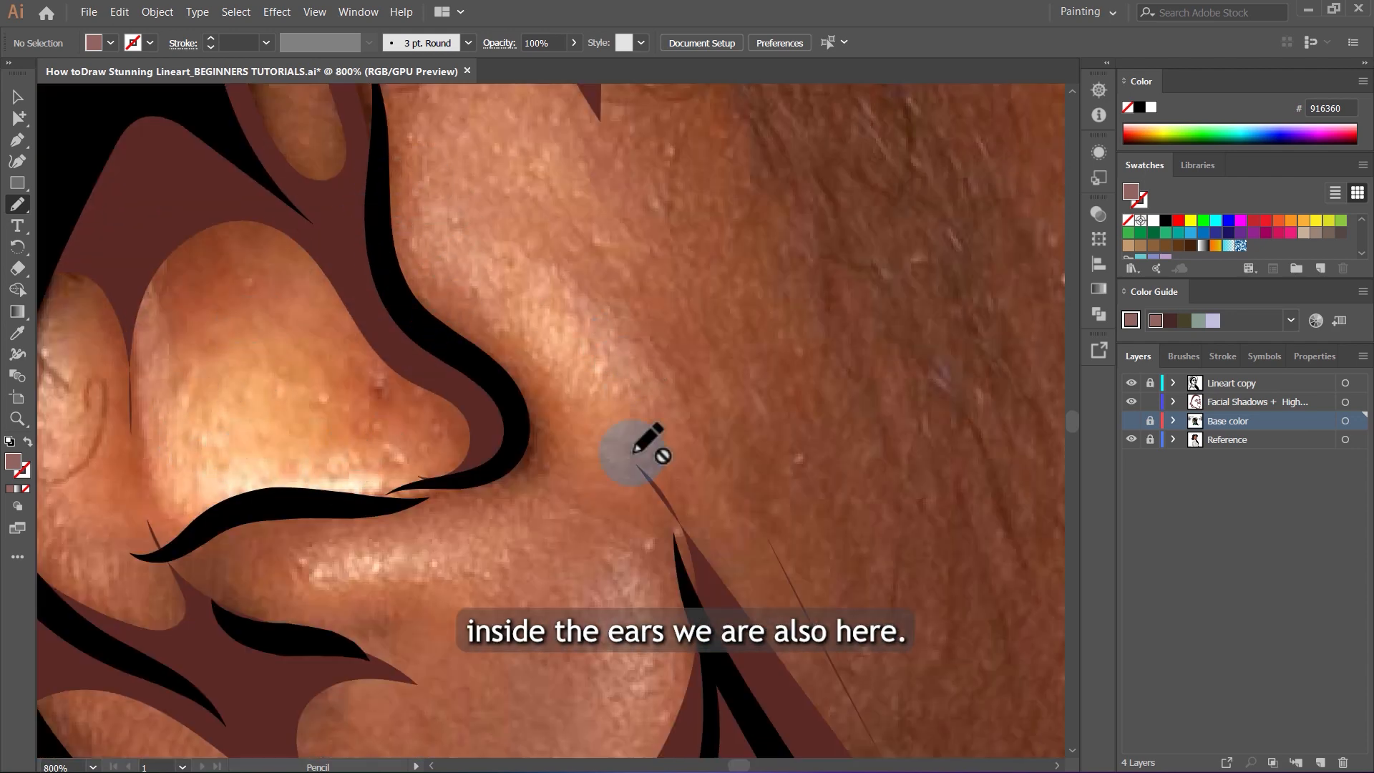
{"action": "scroll", "coordinate": [322, 393], "scroll_direction": "down", "scroll_amount": 5}
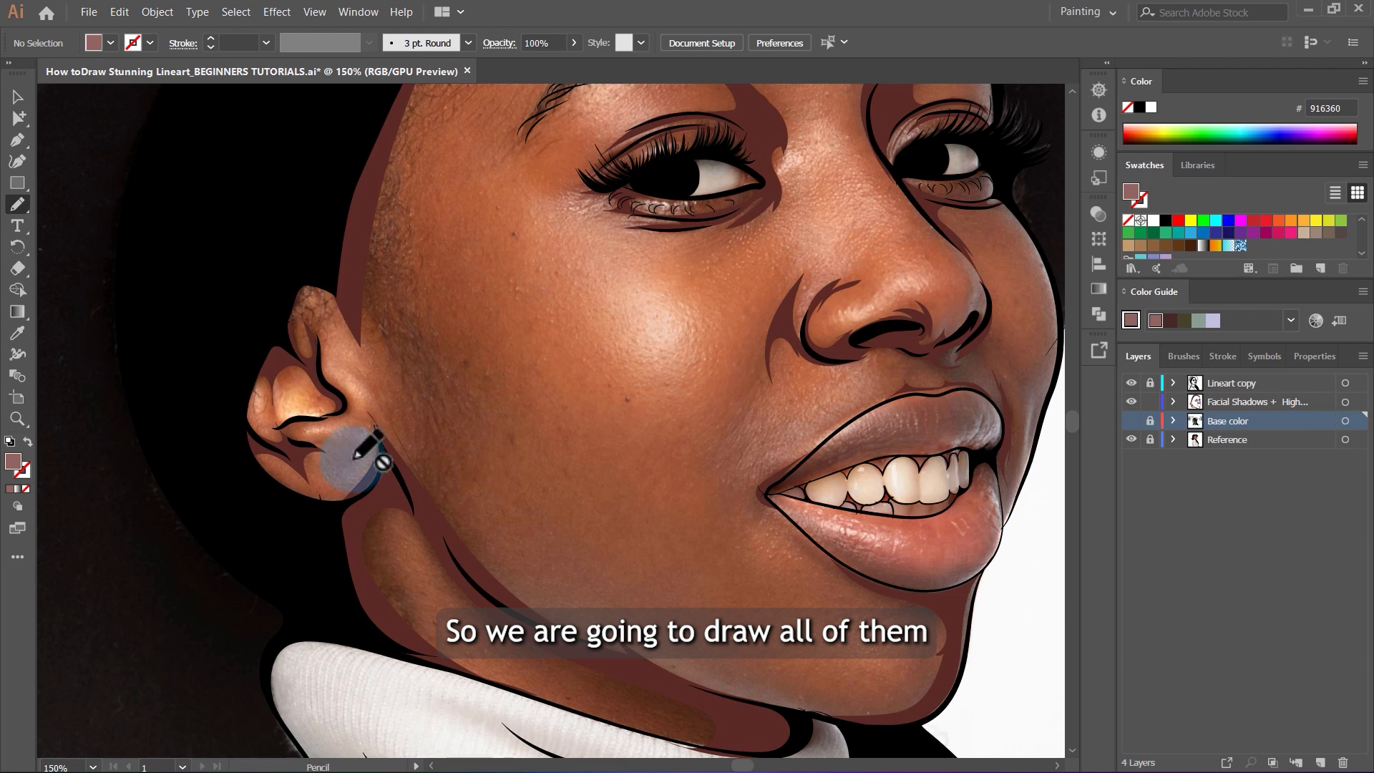
{"action": "scroll", "coordinate": [687, 282], "scroll_direction": "up", "scroll_amount": 2}
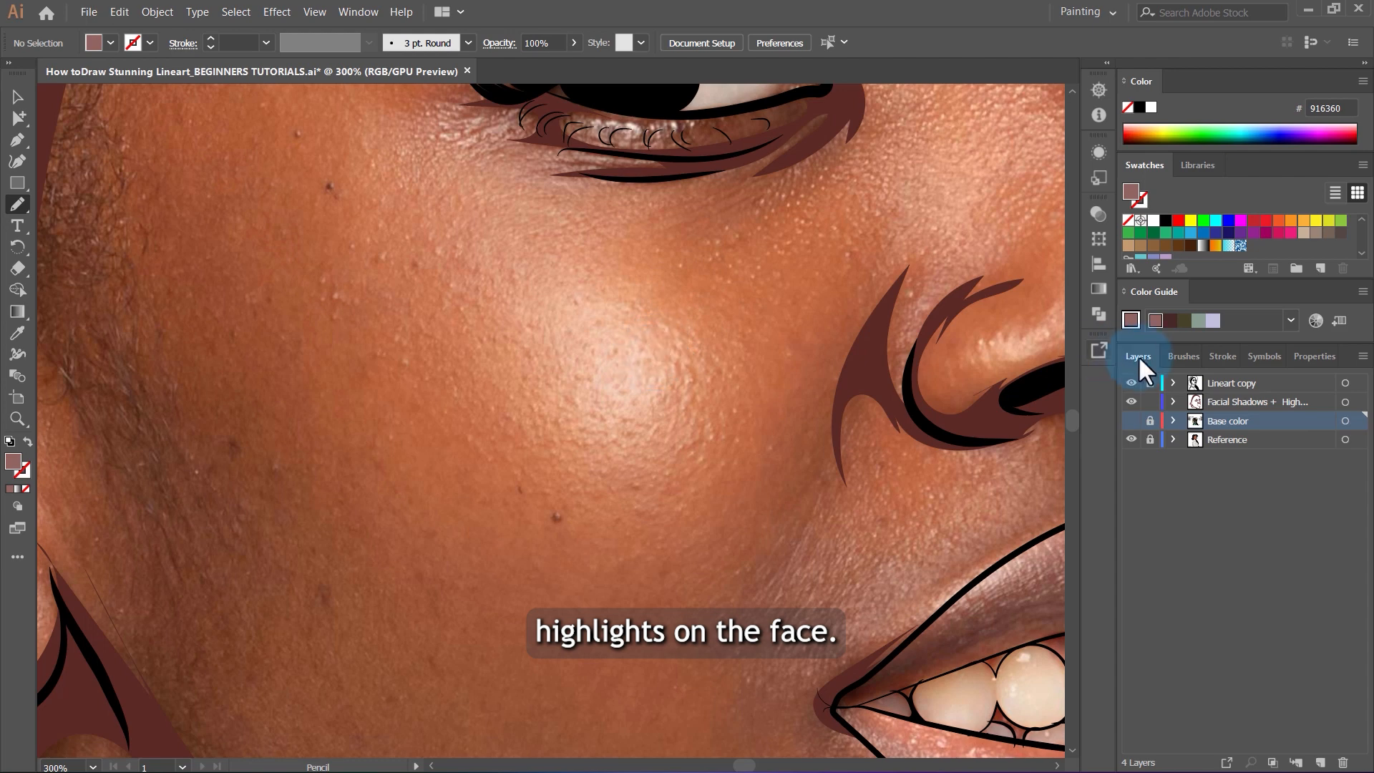
Make the Facial Shadows + Highlights layer active and draw a 916360 Pencil highlight of about 27 x 35 px on the near cheek.
{"action": "left_click", "coordinate": [1273, 395]}
{"action": "scroll", "coordinate": [408, 255], "scroll_direction": "down", "scroll_amount": 2}
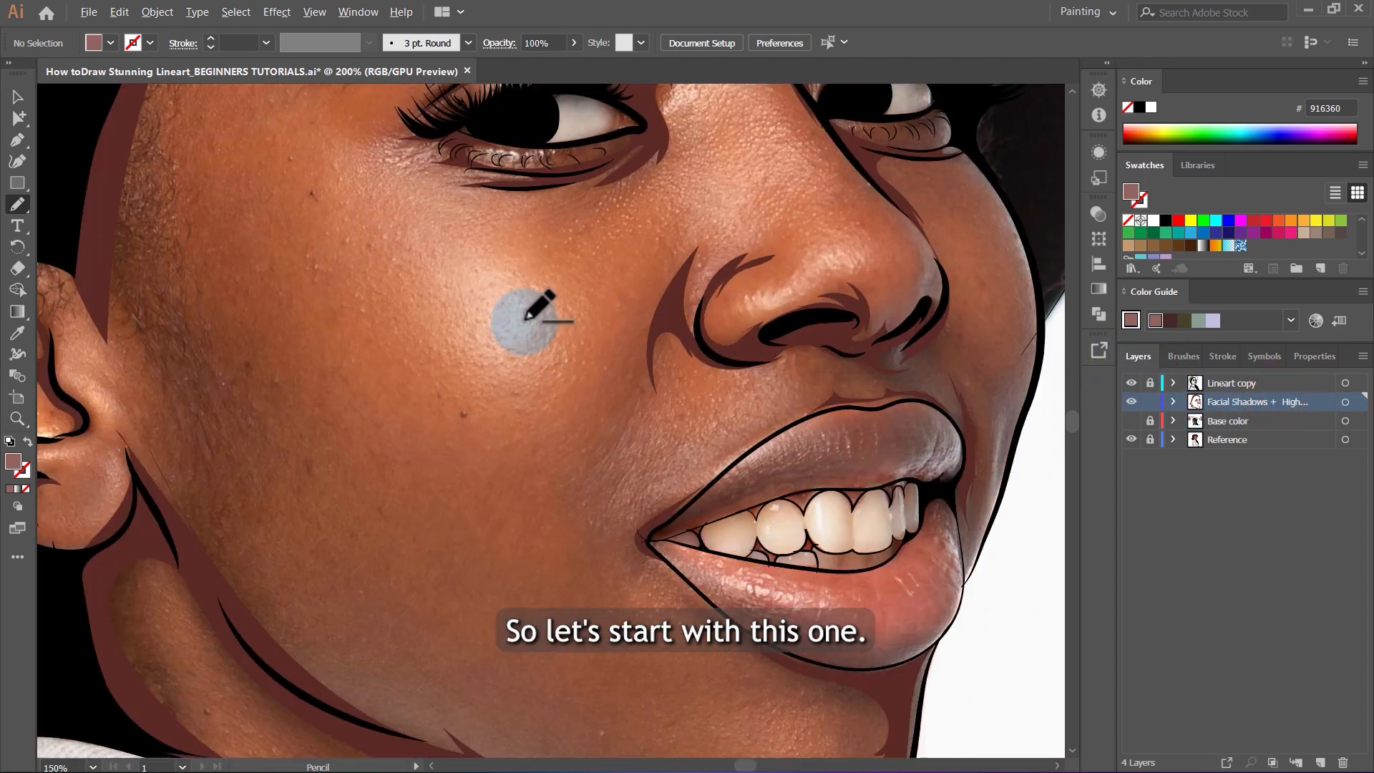
{"action": "scroll", "coordinate": [526, 317], "scroll_direction": "up", "scroll_amount": 2}
{"action": "mouse_move", "coordinate": [433, 274]}
{"action": "left_mouse_down"}
{"action": "mouse_move", "coordinate": [510, 326]}
{"action": "mouse_move", "coordinate": [497, 290]}
{"action": "mouse_move", "coordinate": [551, 376]}
{"action": "mouse_move", "coordinate": [482, 421]}
{"action": "mouse_move", "coordinate": [409, 359]}
{"action": "mouse_move", "coordinate": [500, 365]}
{"action": "left_mouse_up"}
{"action": "scroll", "coordinate": [515, 375], "scroll_direction": "down", "scroll_amount": 3}
Draw a 916360 Pencil highlight of about 13 x 36 px beside the inner corner of the near eye.
{"action": "scroll", "coordinate": [533, 369], "scroll_direction": "up", "scroll_amount": 4}
{"action": "left_click_drag", "start_coordinate": [497, 249], "coordinate": [479, 359]}
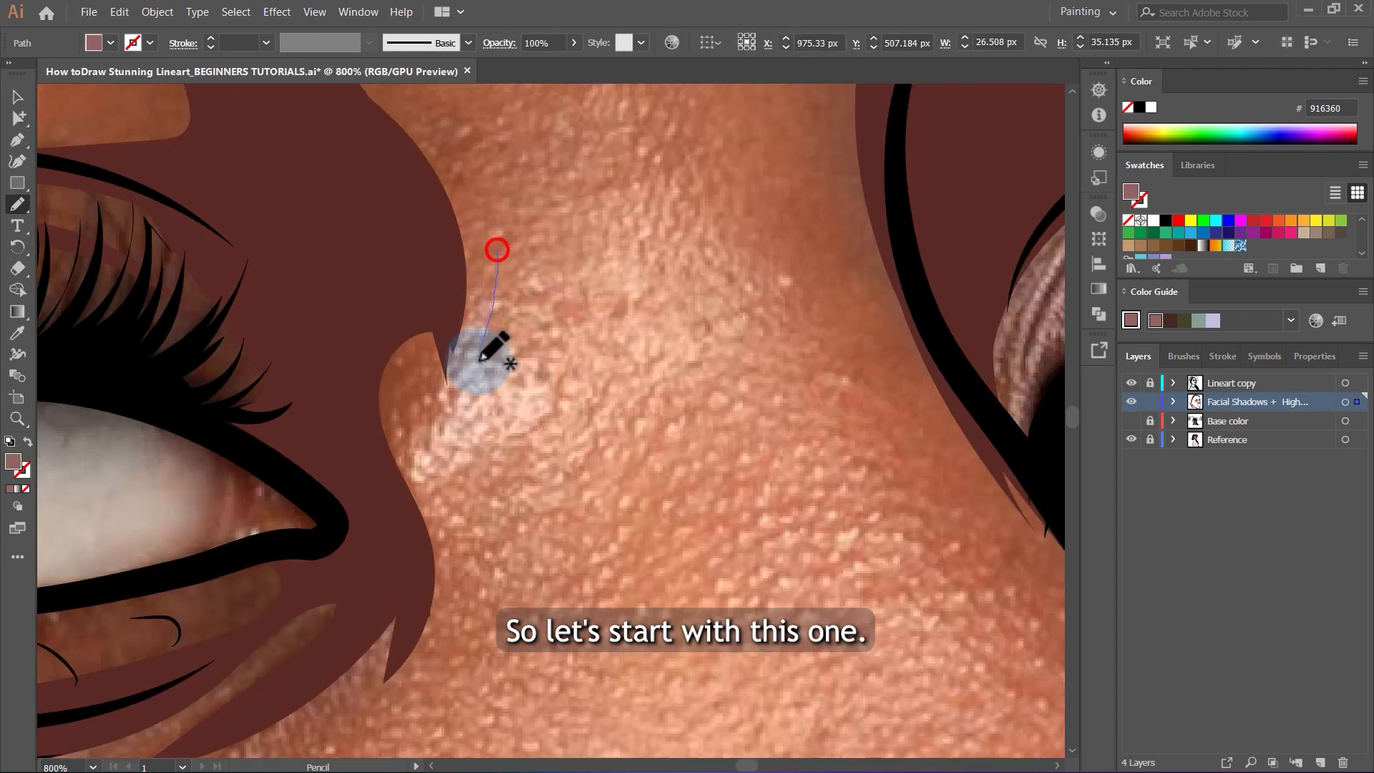
{"action": "mouse_move", "coordinate": [448, 490]}
{"action": "left_mouse_down"}
{"action": "mouse_move", "coordinate": [568, 323]}
{"action": "mouse_move", "coordinate": [503, 383]}
{"action": "mouse_move", "coordinate": [472, 330]}
{"action": "left_mouse_up"}
{"action": "scroll", "coordinate": [500, 331], "scroll_direction": "up", "scroll_amount": 2}
Draw a jagged 916360 Pencil highlight on the bridge of the nose between the eyes, following the bright patch in the reference.
{"action": "scroll", "coordinate": [500, 332], "scroll_direction": "down", "scroll_amount": 3}
{"action": "scroll", "coordinate": [543, 354], "scroll_direction": "up", "scroll_amount": 3}
{"action": "scroll", "coordinate": [529, 286], "scroll_direction": "up", "scroll_amount": 1}
{"action": "left_click_drag", "start_coordinate": [503, 151], "coordinate": [508, 209]}
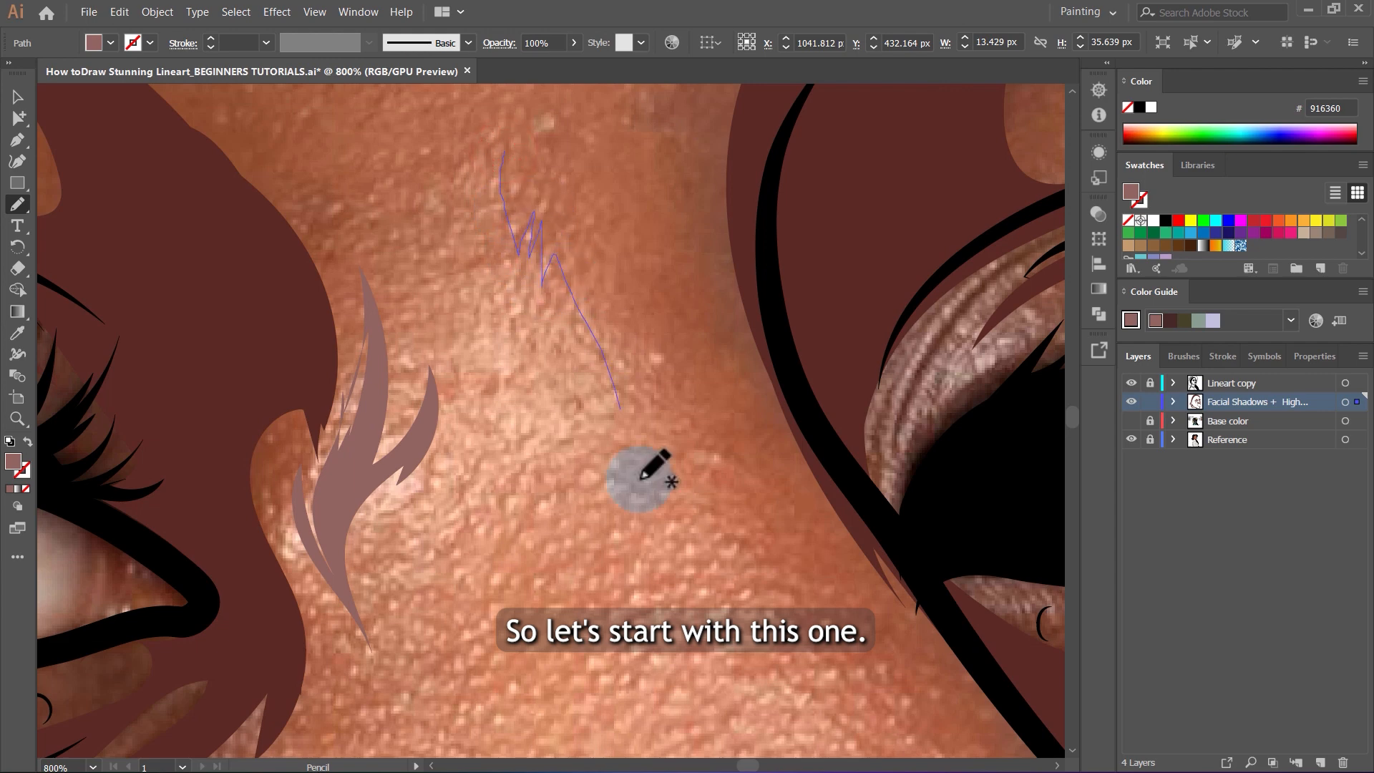
{"action": "mouse_move", "coordinate": [641, 477]}
{"action": "left_mouse_down"}
{"action": "mouse_move", "coordinate": [538, 374]}
{"action": "mouse_move", "coordinate": [386, 481]}
{"action": "left_mouse_up"}
{"action": "left_click_drag", "start_coordinate": [473, 315], "coordinate": [504, 151]}
Draw three small 916360 Pencil highlights of about 4 x 6, 6 x 6 and 4 x 6 px on the near eye's lower lid.
{"action": "scroll", "coordinate": [708, 379], "scroll_direction": "down", "scroll_amount": 5}
{"action": "scroll", "coordinate": [543, 415], "scroll_direction": "up", "scroll_amount": 7}
{"action": "mouse_move", "coordinate": [566, 323]}
{"action": "left_mouse_down"}
{"action": "mouse_move", "coordinate": [547, 294]}
{"action": "mouse_move", "coordinate": [528, 325]}
{"action": "left_mouse_up"}
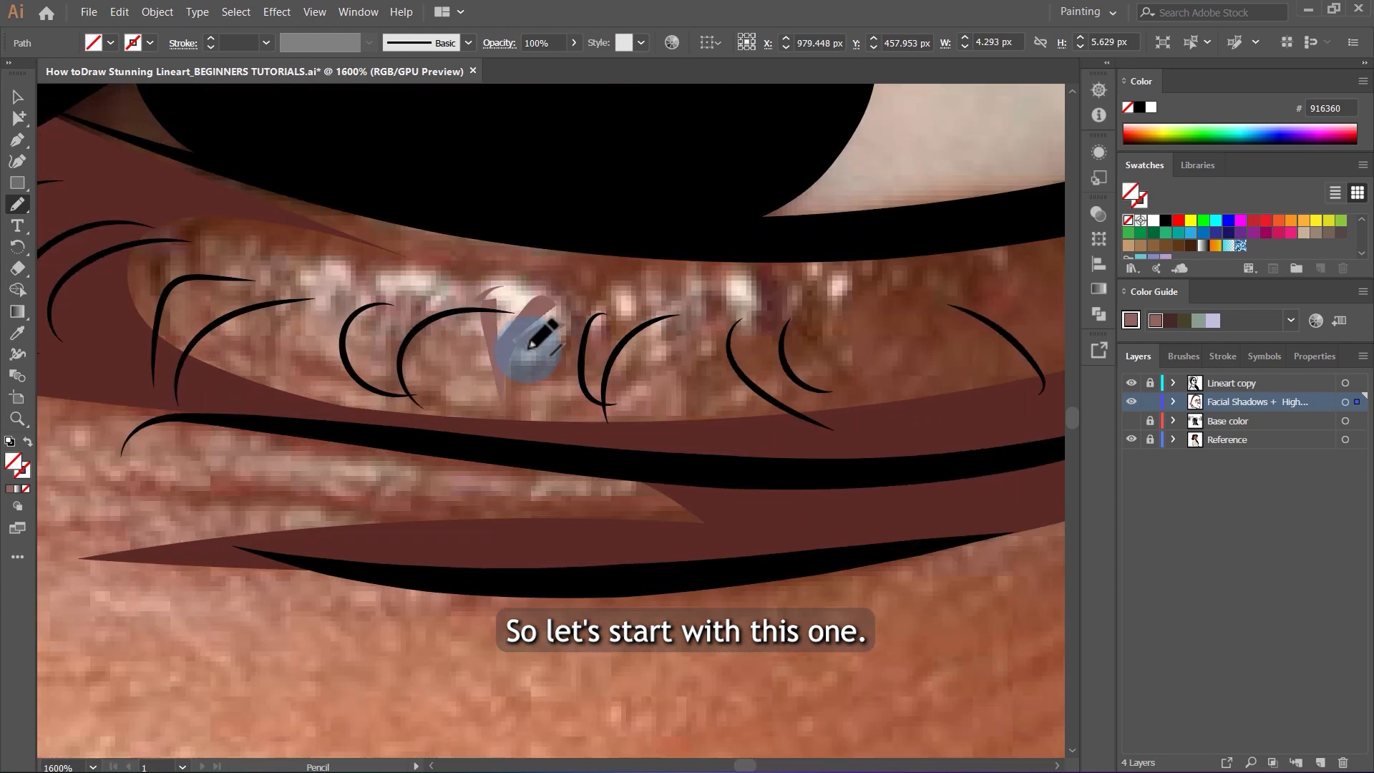
{"action": "mouse_move", "coordinate": [352, 260]}
{"action": "left_mouse_down"}
{"action": "mouse_move", "coordinate": [316, 316]}
{"action": "mouse_move", "coordinate": [358, 272]}
{"action": "left_mouse_up"}
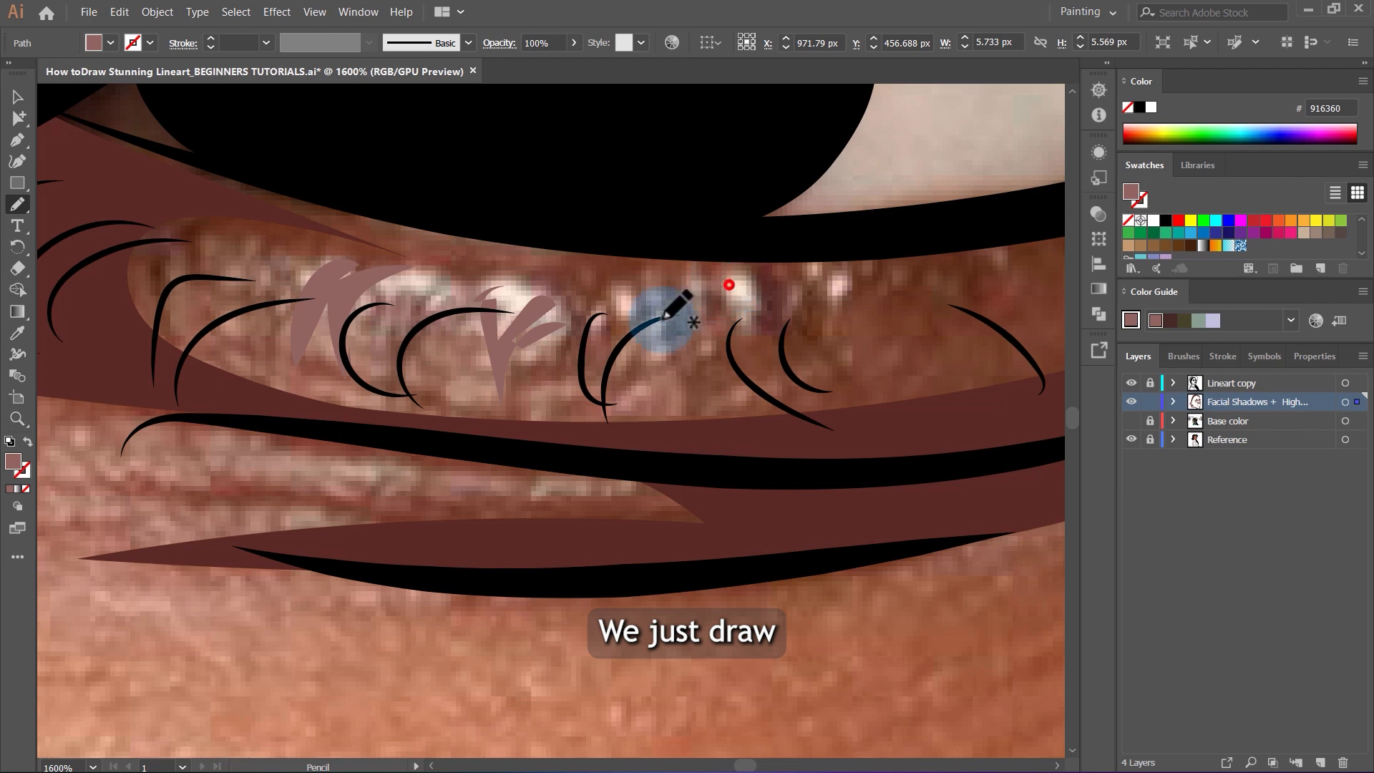
{"action": "left_click_drag", "start_coordinate": [656, 411], "coordinate": [731, 284]}
Draw a 916360 Pencil highlight of about 29 x 15 px across the near eye's upper lid, behind the lashes.
{"action": "scroll", "coordinate": [286, 365], "scroll_direction": "down", "scroll_amount": 6}
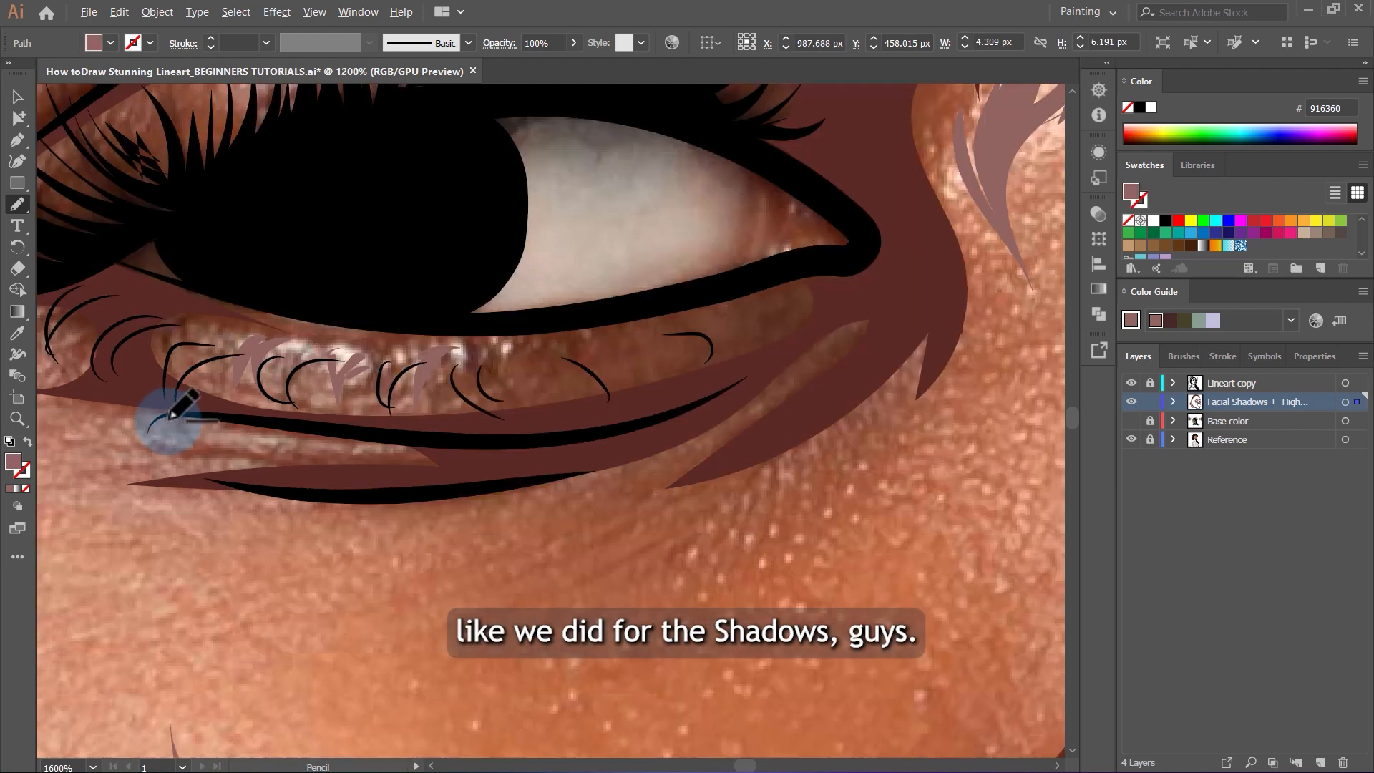
{"action": "scroll", "coordinate": [301, 266], "scroll_direction": "up", "scroll_amount": 3}
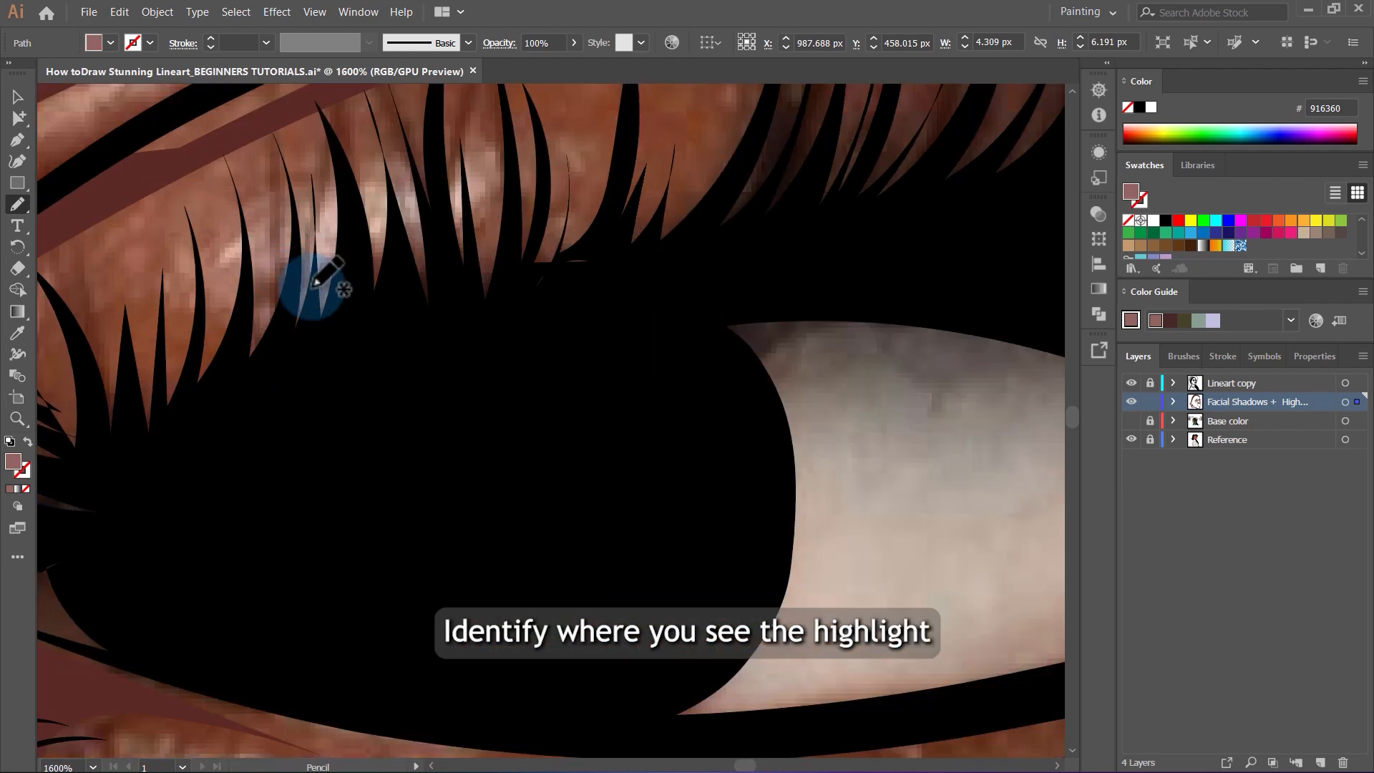
{"action": "scroll", "coordinate": [589, 281], "scroll_direction": "down", "scroll_amount": 2}
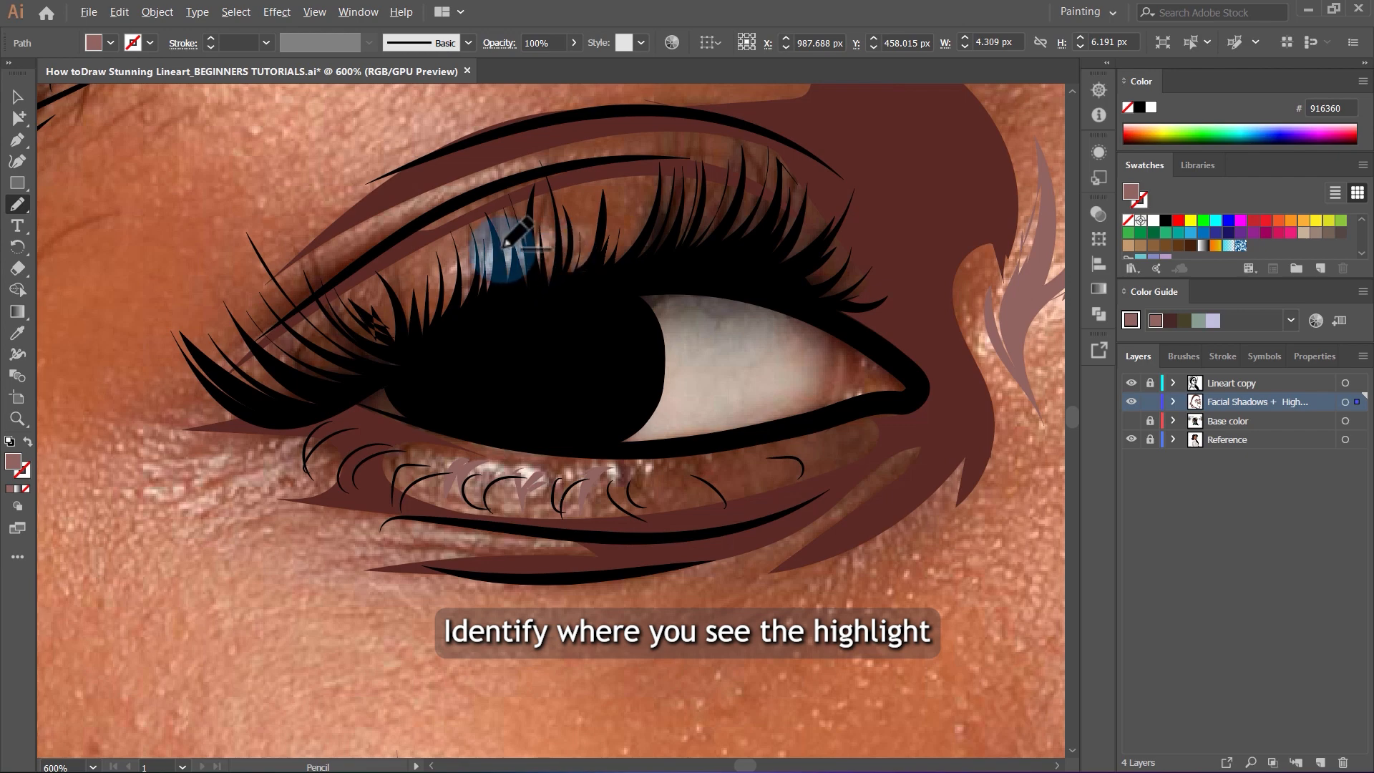
{"action": "scroll", "coordinate": [501, 233], "scroll_direction": "up", "scroll_amount": 2}
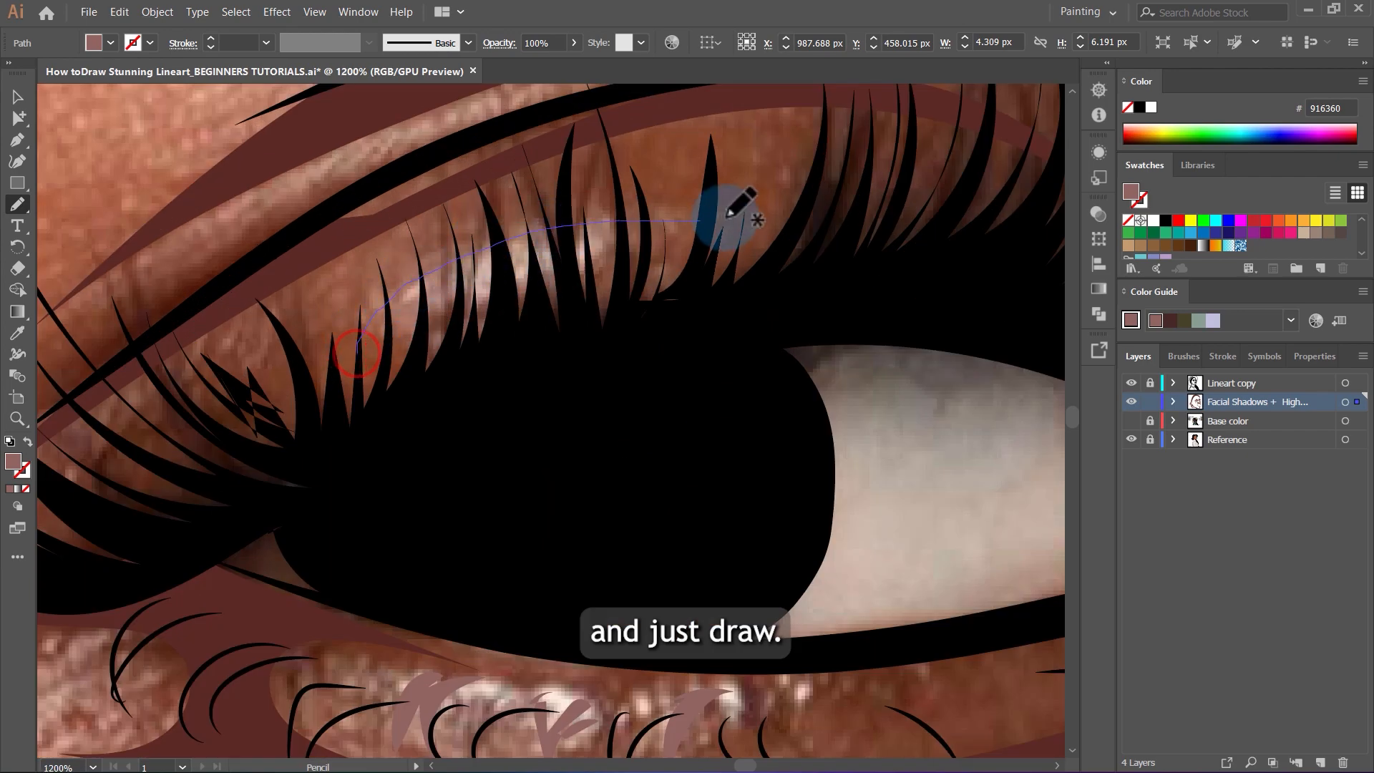
Draw a 916360 Pencil highlight of about 79 x 48 px on the brow bone between the near eyebrow and the eyelid crease.
{"action": "scroll", "coordinate": [604, 245], "scroll_direction": "down", "scroll_amount": 3}
{"action": "scroll", "coordinate": [620, 279], "scroll_direction": "up", "scroll_amount": 1}
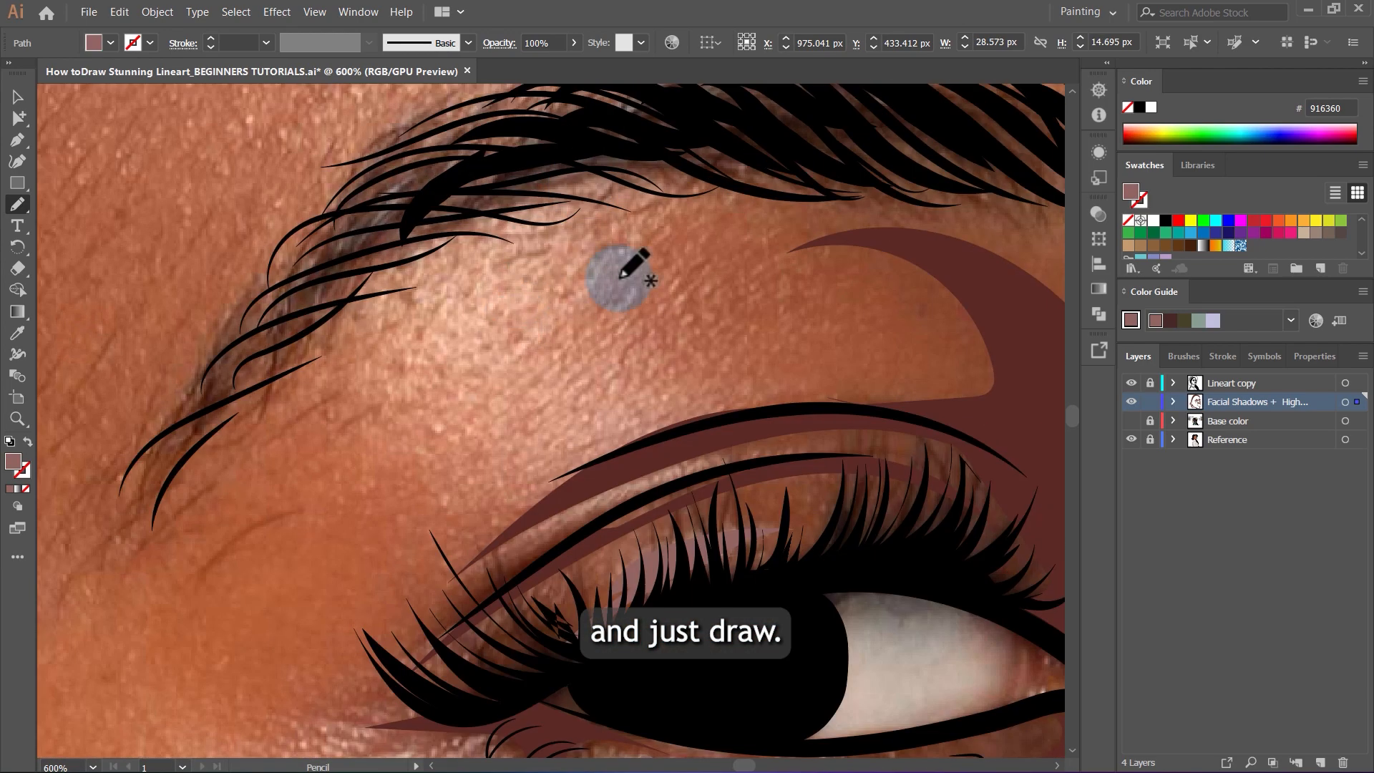
{"action": "left_click_drag", "start_coordinate": [692, 185], "coordinate": [588, 352]}
{"action": "left_click_drag", "start_coordinate": [647, 403], "coordinate": [620, 427]}
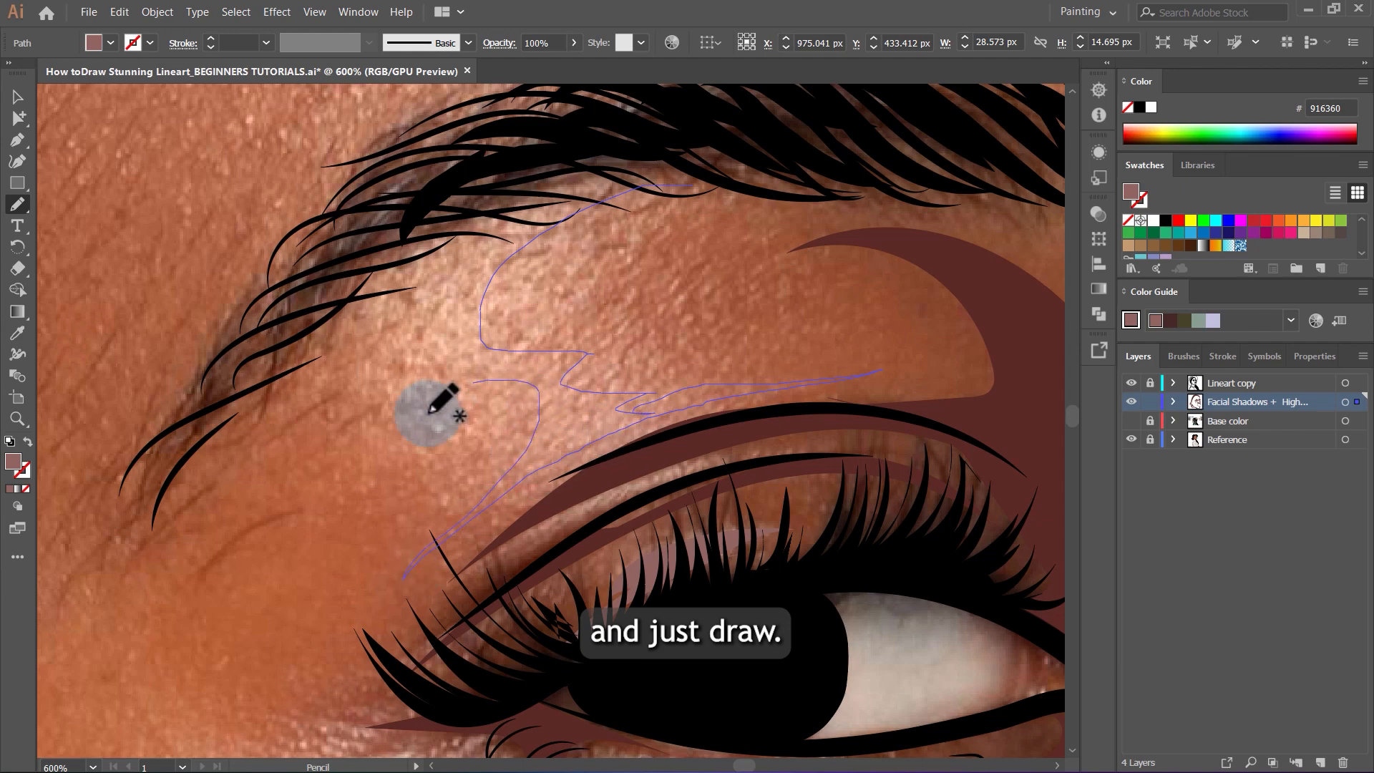
{"action": "mouse_move", "coordinate": [322, 374]}
{"action": "left_mouse_down"}
{"action": "mouse_move", "coordinate": [326, 301]}
{"action": "mouse_move", "coordinate": [734, 192]}
{"action": "mouse_move", "coordinate": [698, 186]}
{"action": "left_mouse_up"}
{"action": "scroll", "coordinate": [595, 230], "scroll_direction": "up", "scroll_amount": 1}
Draw a jagged 916360 Pencil highlight of about 129 x 124 px on the forehead above the near eyebrow.
{"action": "scroll", "coordinate": [595, 236], "scroll_direction": "down", "scroll_amount": 5}
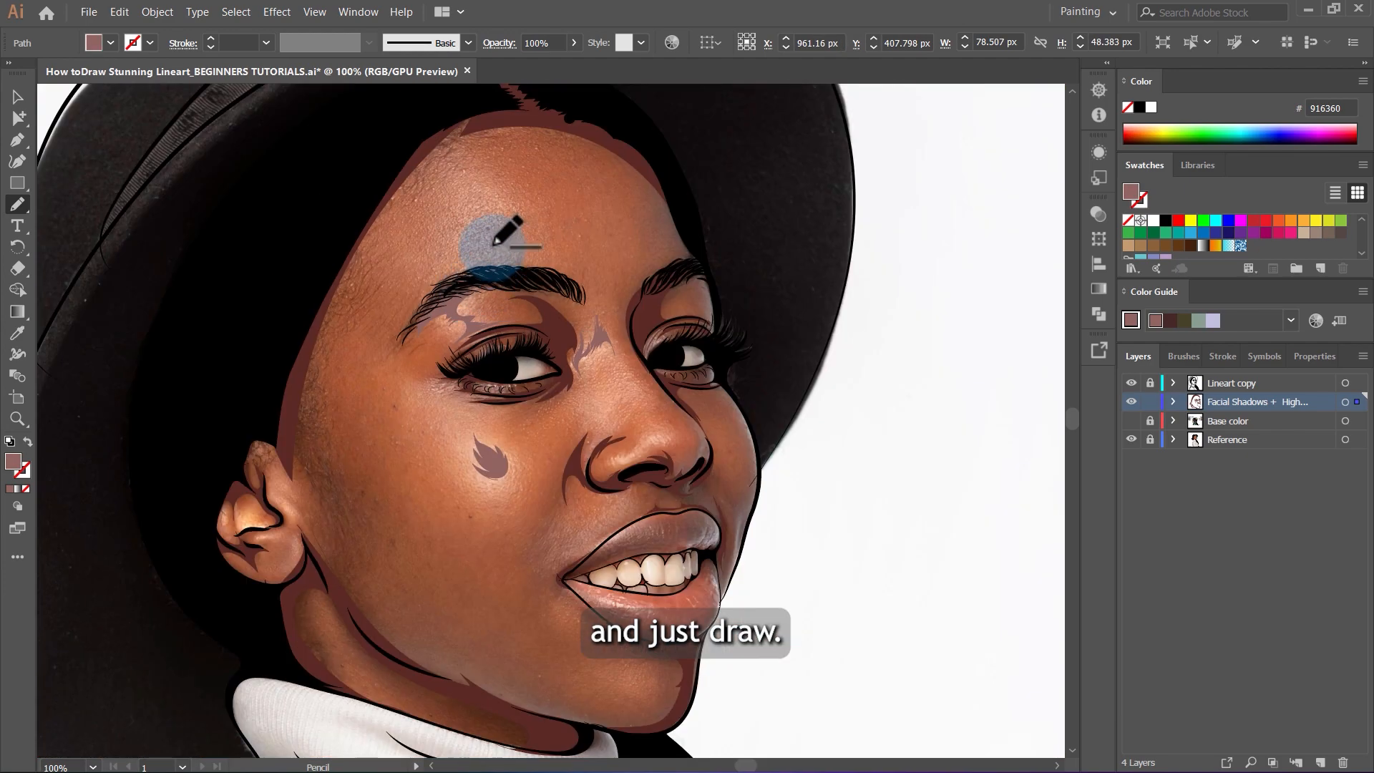
{"action": "scroll", "coordinate": [537, 215], "scroll_direction": "up", "scroll_amount": 4}
{"action": "scroll", "coordinate": [557, 373], "scroll_direction": "down", "scroll_amount": 1}
{"action": "scroll", "coordinate": [458, 223], "scroll_direction": "up", "scroll_amount": 2}
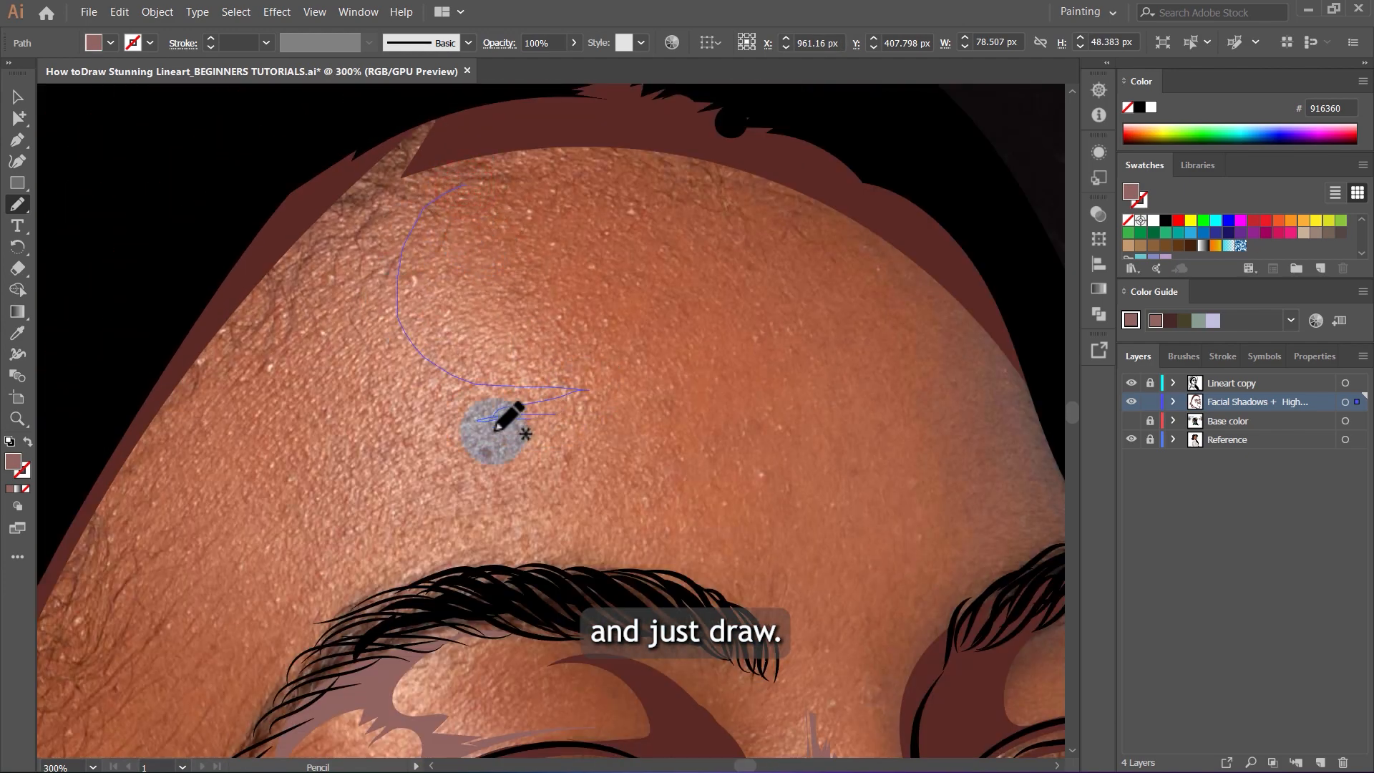
{"action": "left_click_drag", "start_coordinate": [513, 548], "coordinate": [331, 556]}
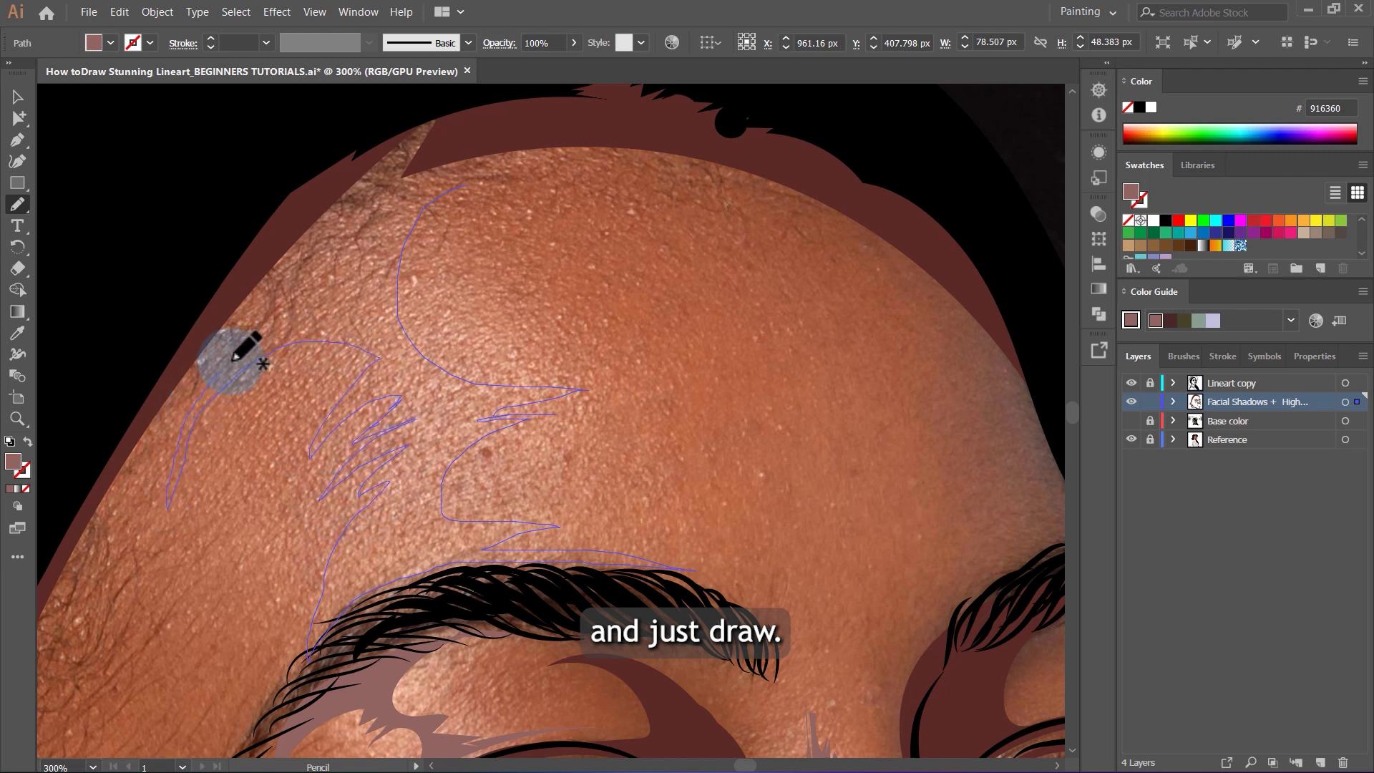
{"action": "left_click_drag", "start_coordinate": [424, 184], "coordinate": [429, 189]}
Show the Base color layer to examine the highlights against the flat skin tone, and hide it again.
{"action": "scroll", "coordinate": [475, 246], "scroll_direction": "down", "scroll_amount": 1}
{"action": "scroll", "coordinate": [601, 269], "scroll_direction": "down", "scroll_amount": 3}
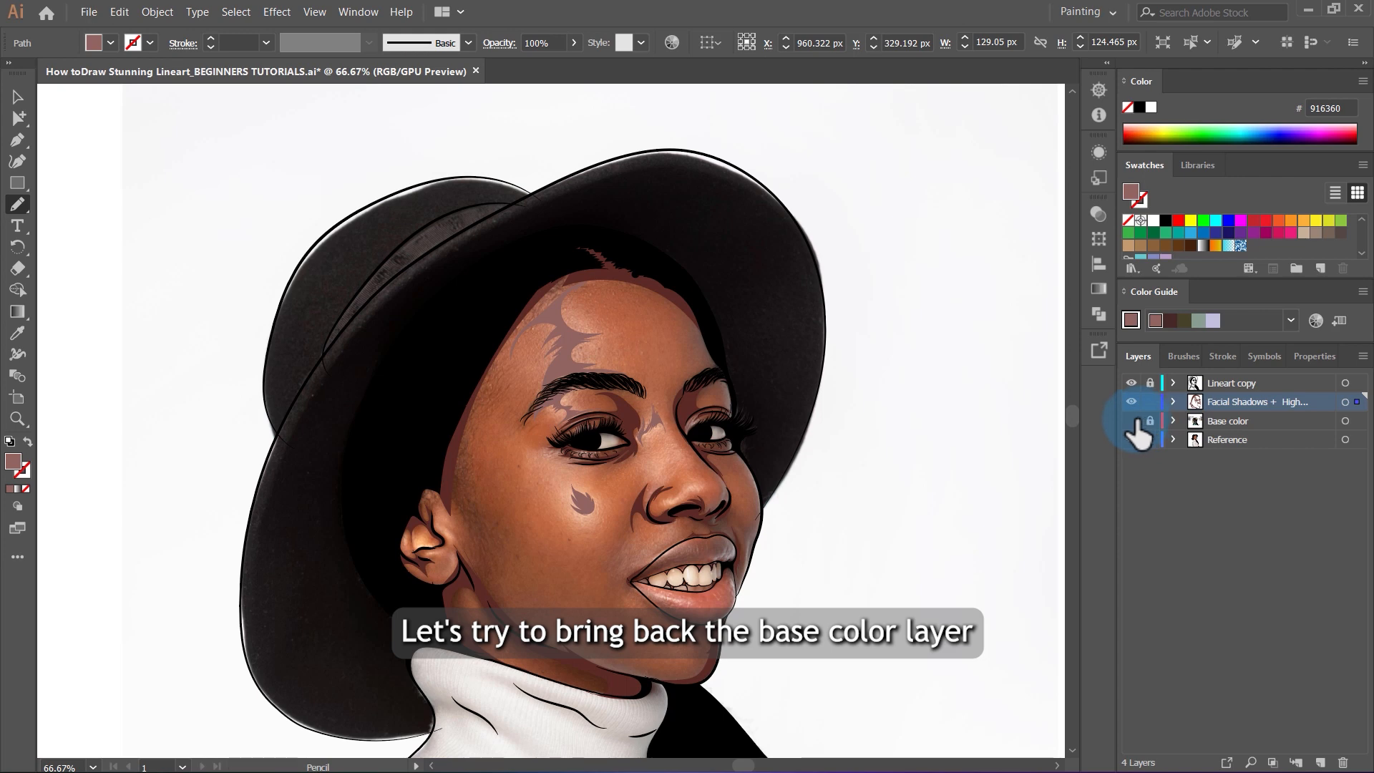
{"action": "left_click", "coordinate": [1131, 421]}
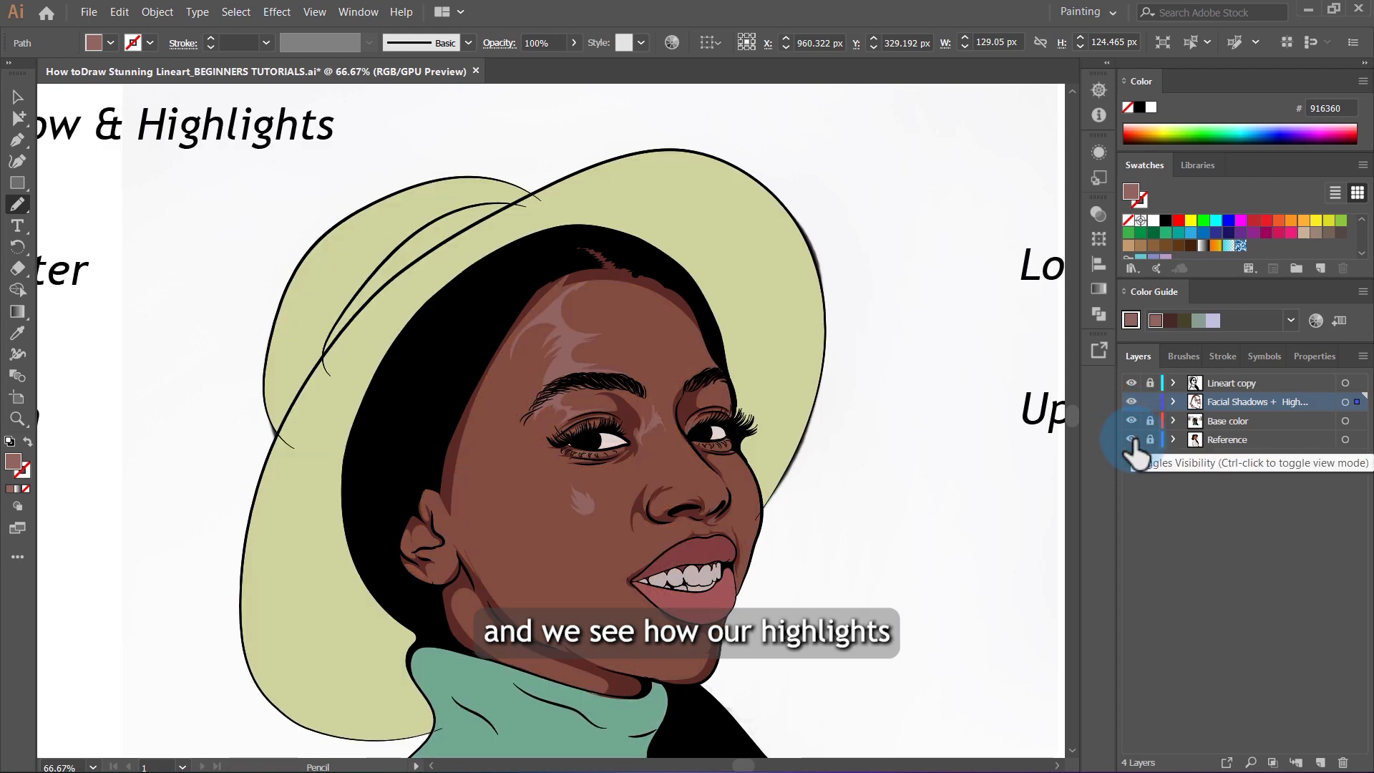
{"action": "scroll", "coordinate": [638, 370], "scroll_direction": "down", "scroll_amount": 2}
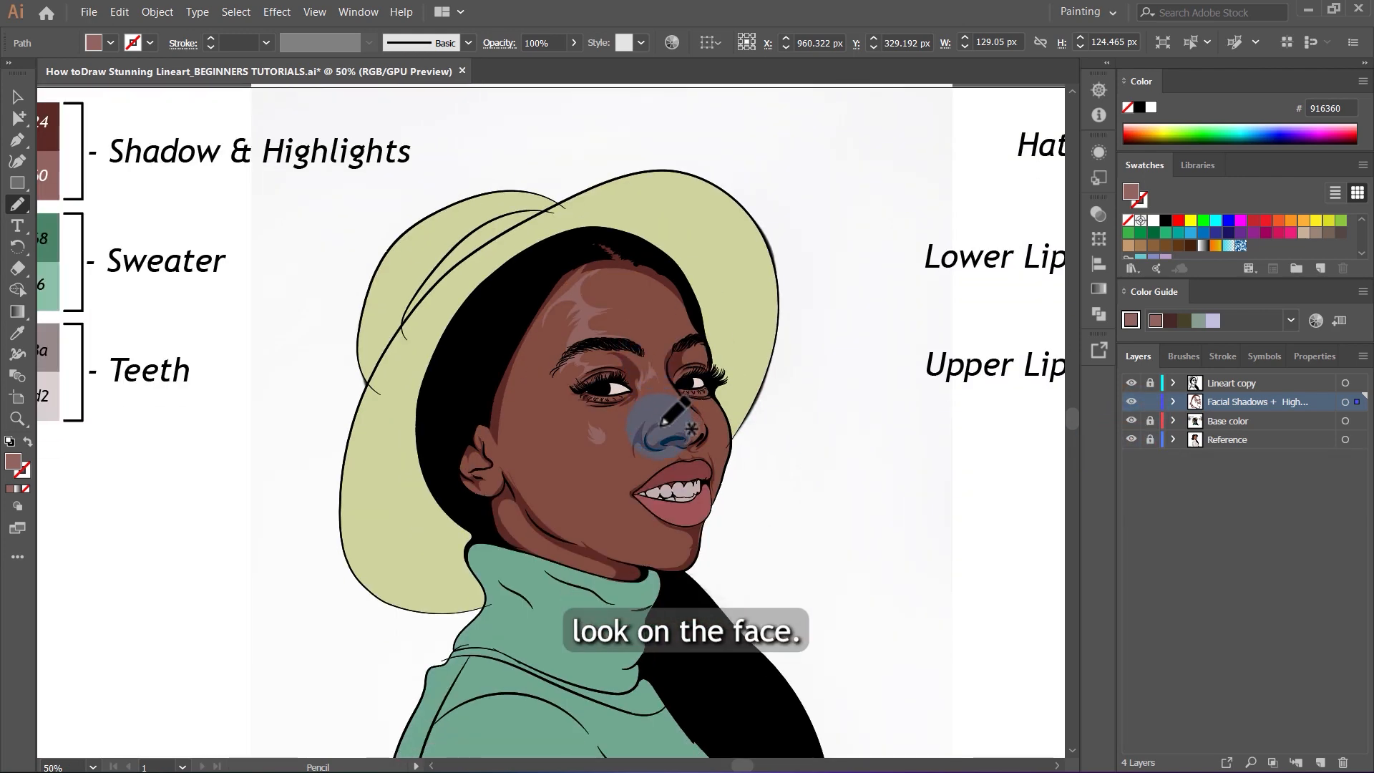
{"action": "scroll", "coordinate": [624, 409], "scroll_direction": "up", "scroll_amount": 1}
{"action": "scroll", "coordinate": [626, 406], "scroll_direction": "up", "scroll_amount": 2}
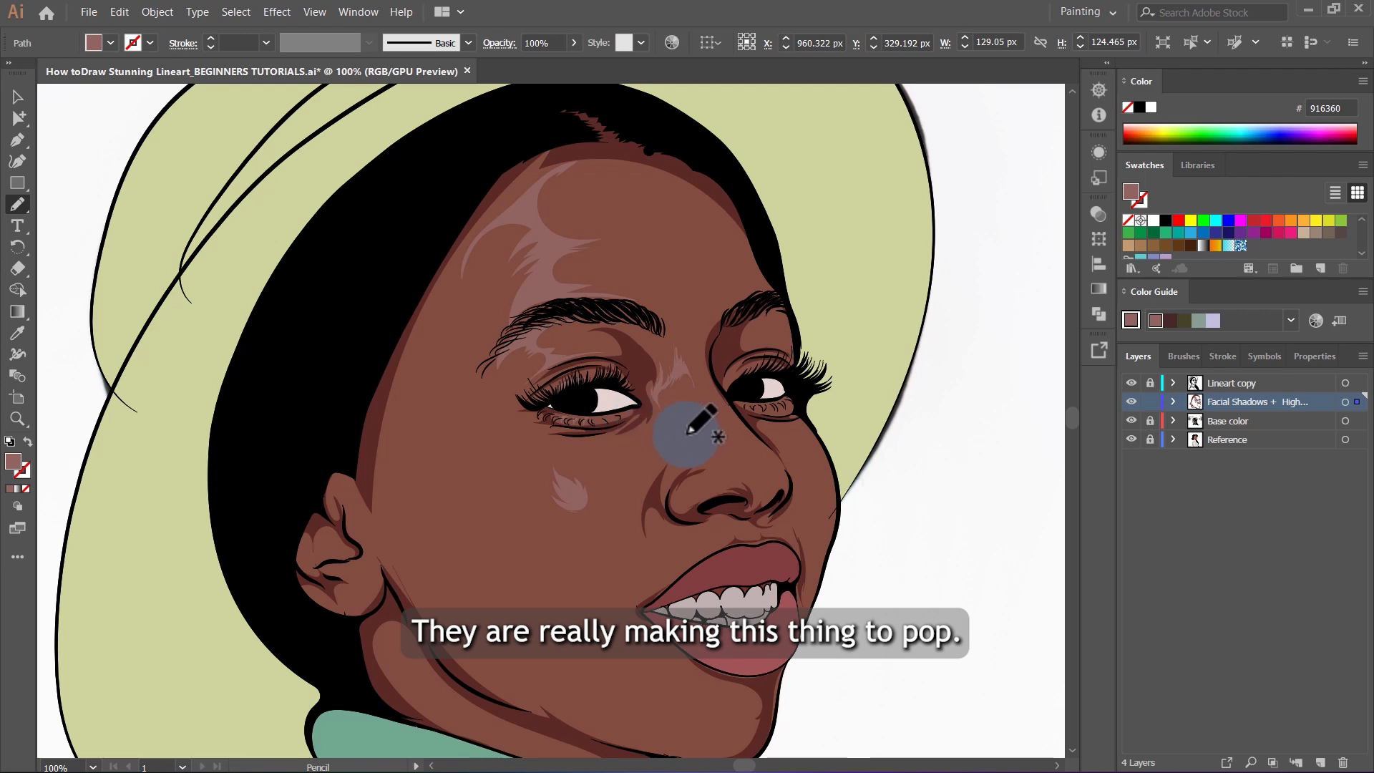
{"action": "scroll", "coordinate": [706, 398], "scroll_direction": "down", "scroll_amount": 3}
{"action": "scroll", "coordinate": [830, 400], "scroll_direction": "up", "scroll_amount": 2}
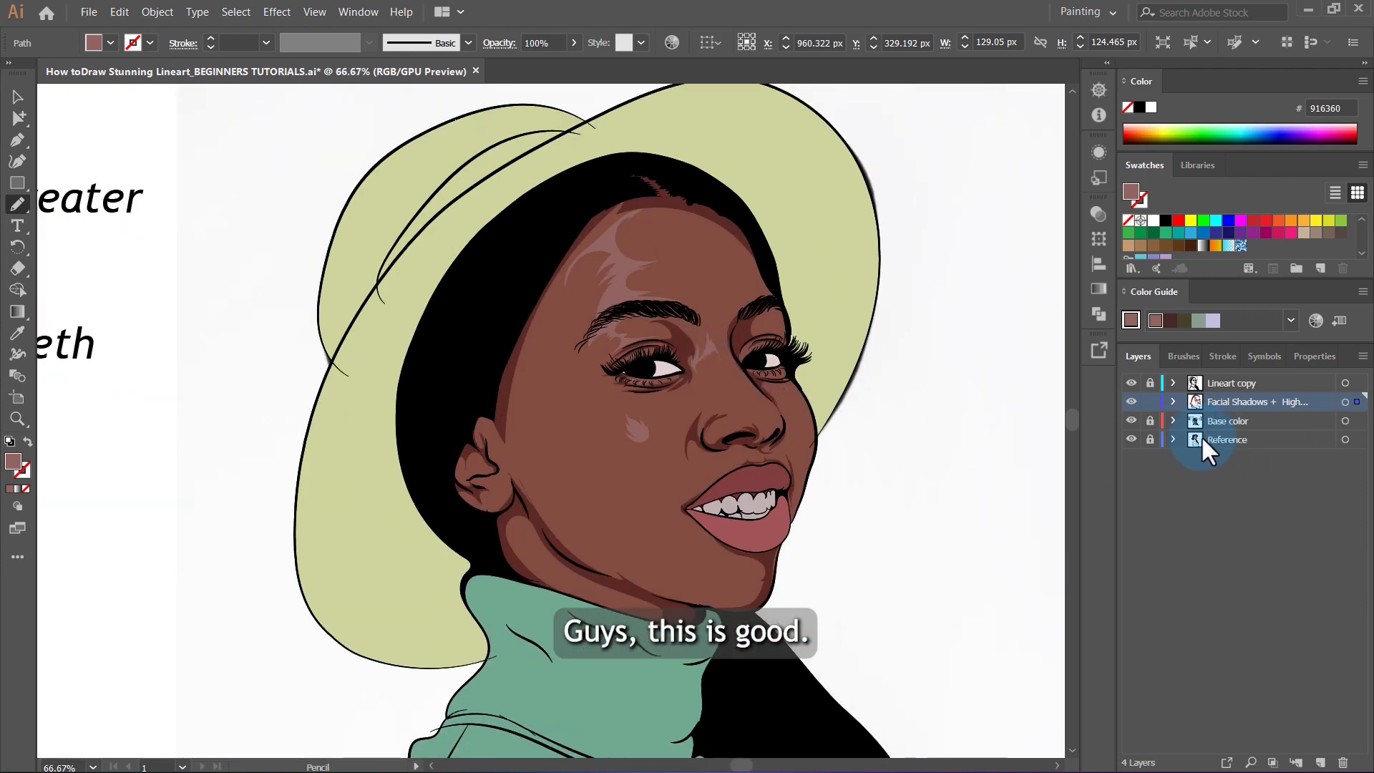
{"action": "left_click", "coordinate": [1132, 421]}
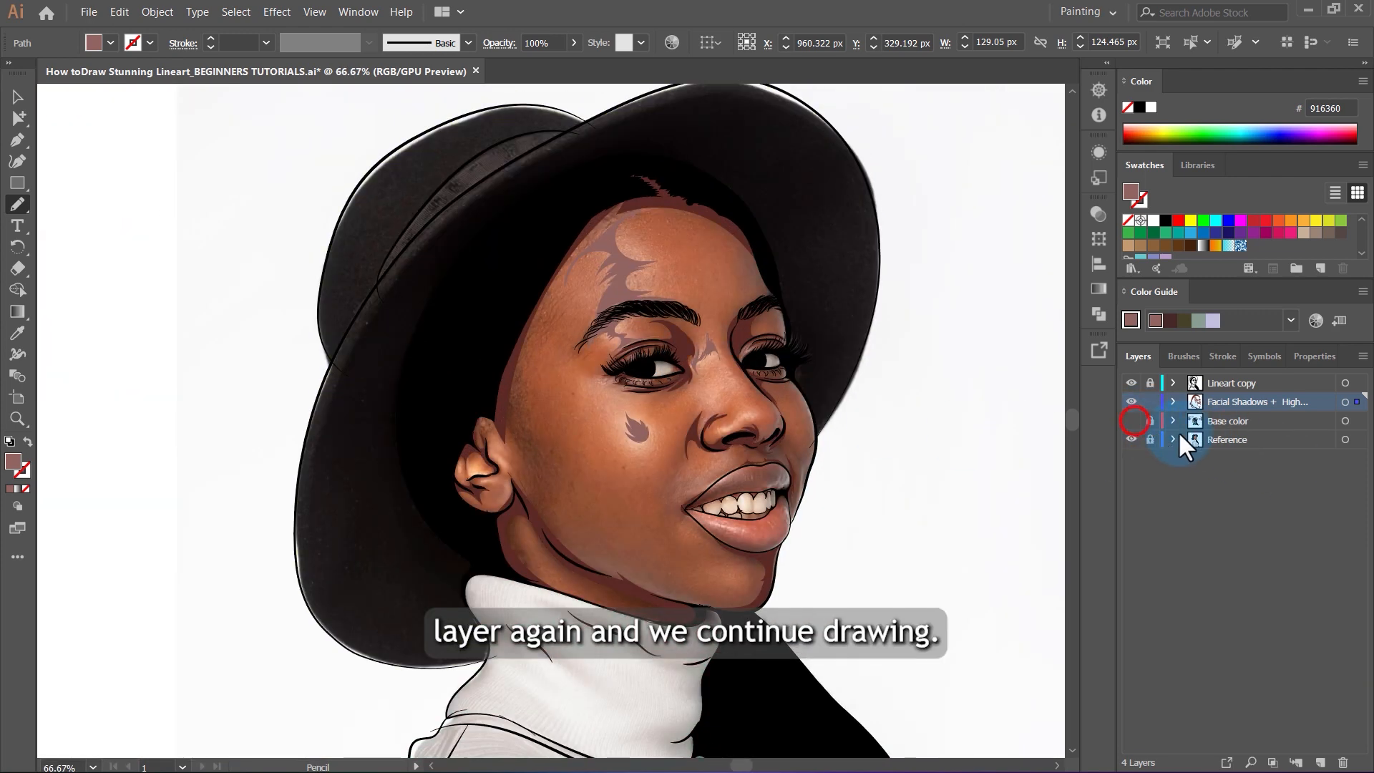
{"action": "left_click", "coordinate": [1260, 440]}
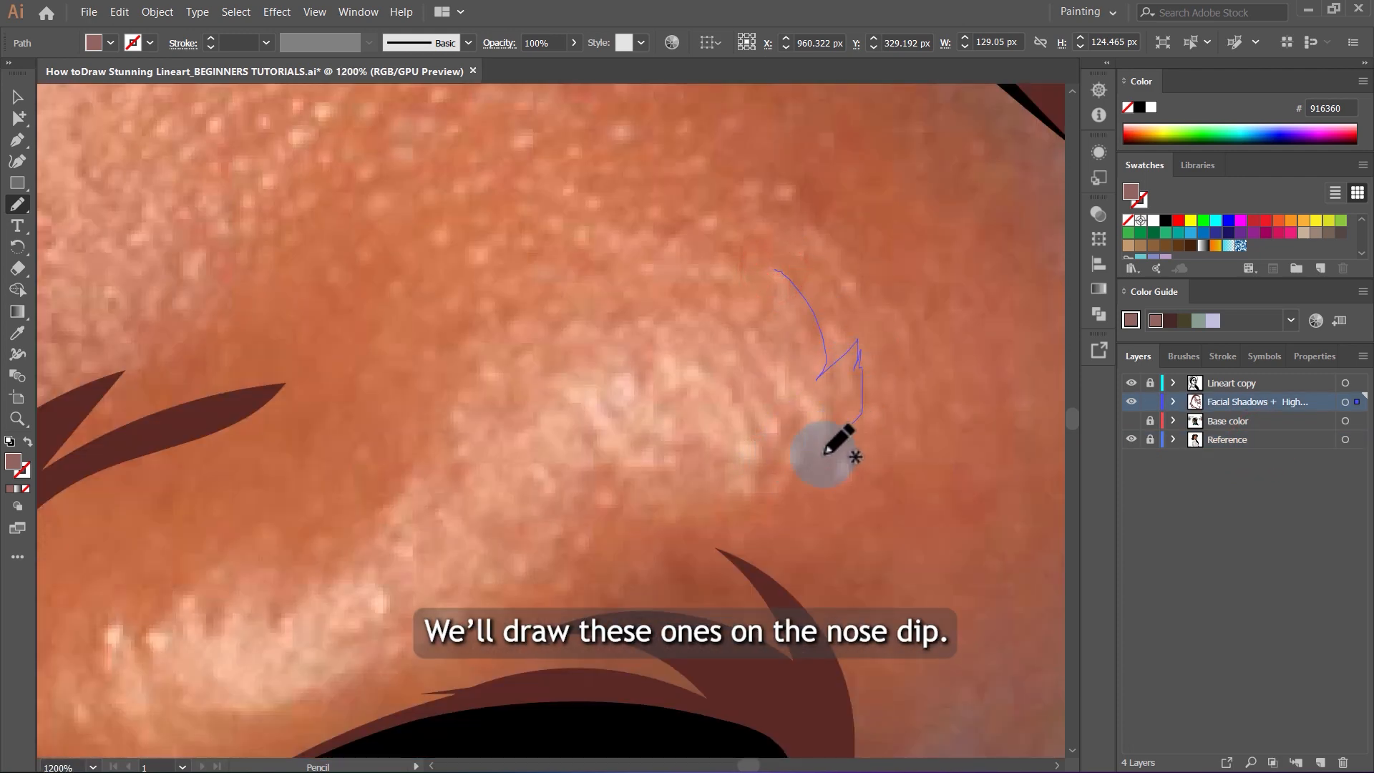
Draw 916360 Pencil highlights of about 18 x 17 px on the nose tip and 22 x 17 px above the near nostril.
{"action": "mouse_move", "coordinate": [600, 460]}
{"action": "left_mouse_down"}
{"action": "mouse_move", "coordinate": [592, 368]}
{"action": "mouse_move", "coordinate": [657, 331]}
{"action": "mouse_move", "coordinate": [627, 357]}
{"action": "mouse_move", "coordinate": [636, 376]}
{"action": "mouse_move", "coordinate": [691, 366]}
{"action": "left_mouse_up"}
{"action": "left_click_drag", "start_coordinate": [744, 197], "coordinate": [782, 315]}
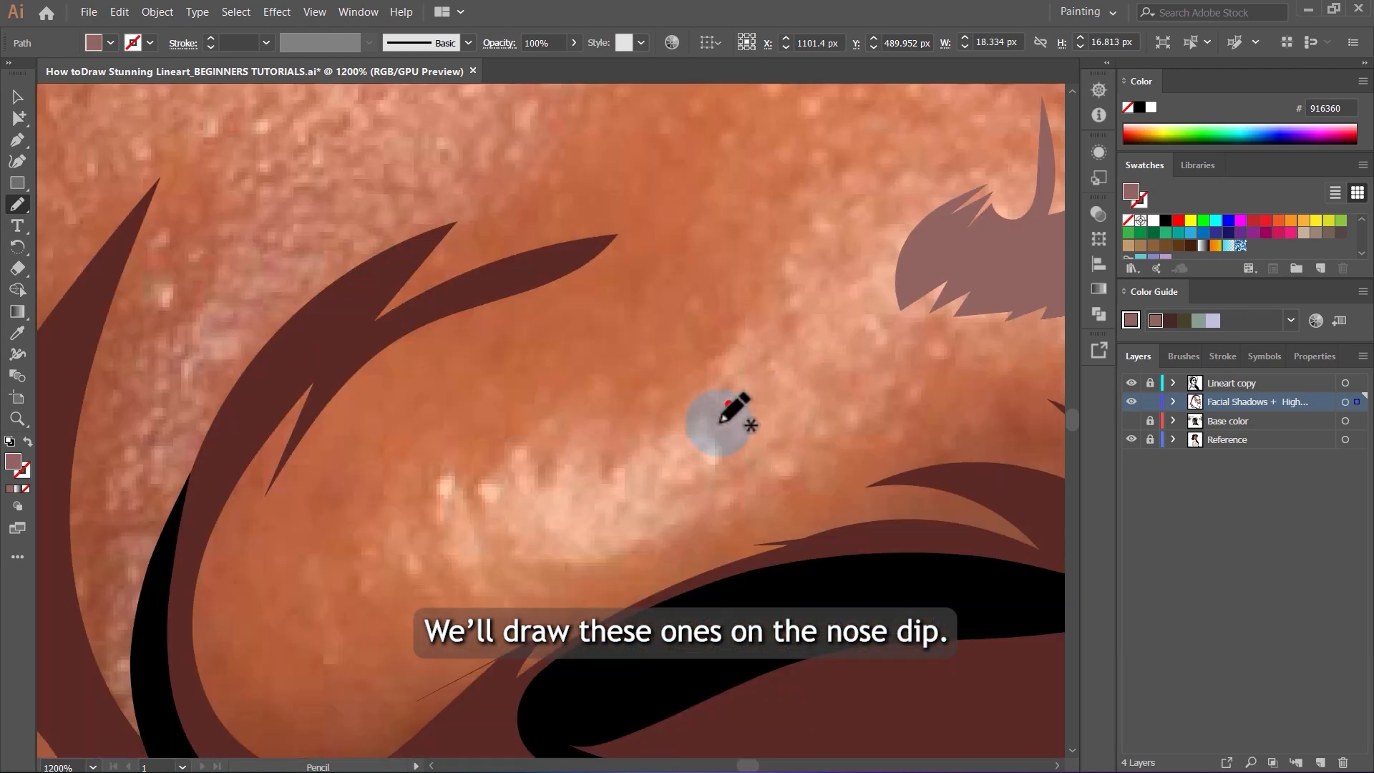
{"action": "mouse_move", "coordinate": [728, 404]}
{"action": "left_mouse_down"}
{"action": "mouse_move", "coordinate": [628, 448]}
{"action": "mouse_move", "coordinate": [583, 455]}
{"action": "left_mouse_up"}
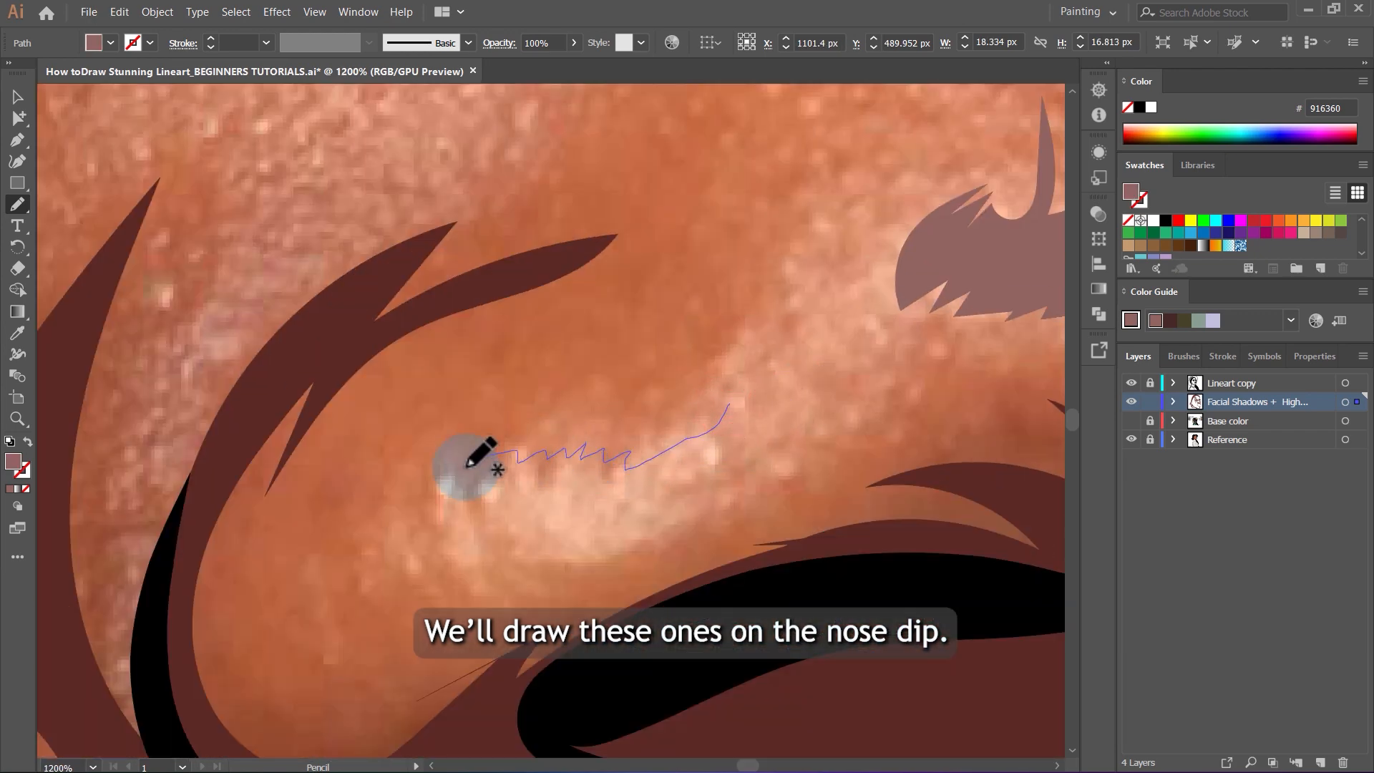
{"action": "mouse_move", "coordinate": [414, 604]}
{"action": "left_mouse_down"}
{"action": "mouse_move", "coordinate": [480, 558]}
{"action": "mouse_move", "coordinate": [580, 535]}
{"action": "mouse_move", "coordinate": [637, 488]}
{"action": "mouse_move", "coordinate": [657, 497]}
{"action": "mouse_move", "coordinate": [733, 445]}
{"action": "mouse_move", "coordinate": [672, 465]}
{"action": "left_mouse_up"}
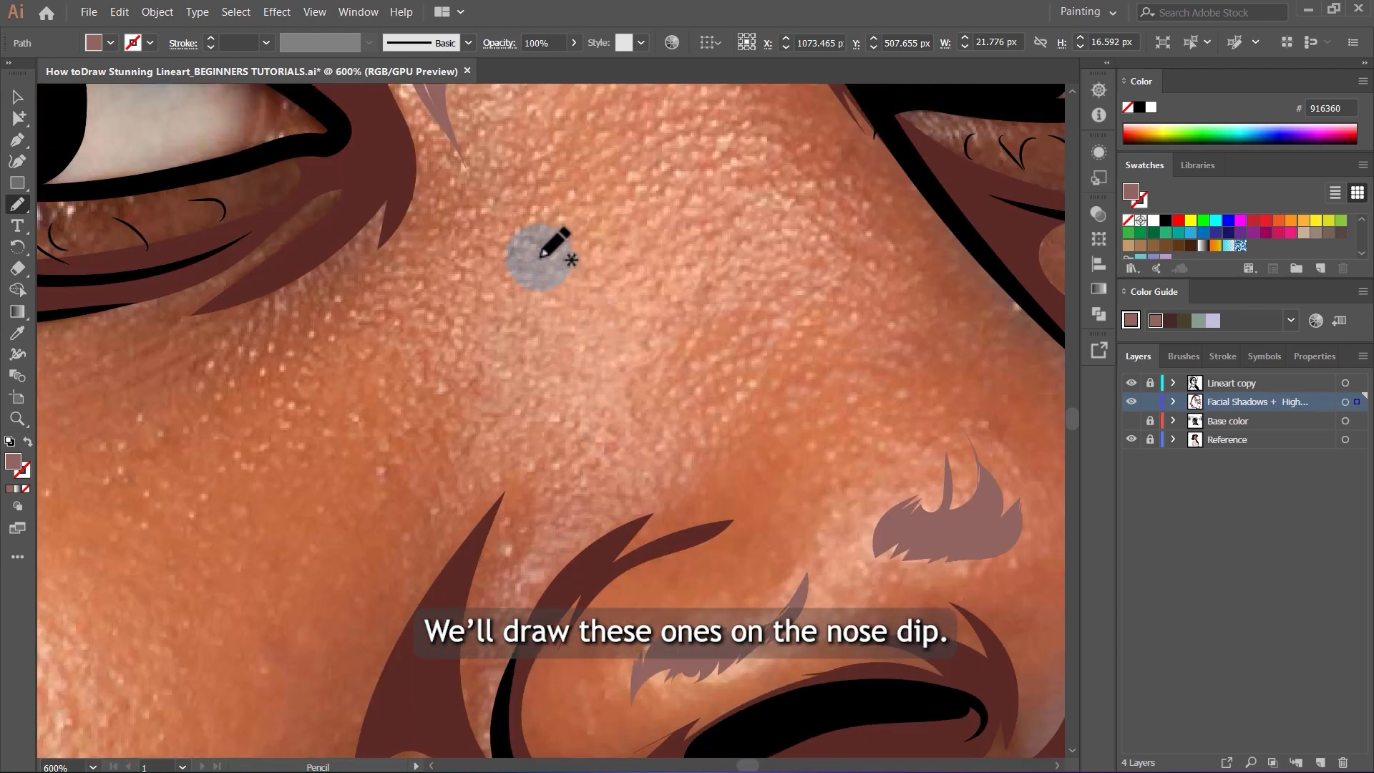
Draw 916360 Pencil highlights of about 12 x 42 px down the near side of the nose and 8 x 15 px below the far nostril.
{"action": "left_click_drag", "start_coordinate": [536, 252], "coordinate": [585, 417]}
{"action": "mouse_move", "coordinate": [535, 555]}
{"action": "left_mouse_down"}
{"action": "mouse_move", "coordinate": [613, 457]}
{"action": "mouse_move", "coordinate": [605, 382]}
{"action": "mouse_move", "coordinate": [541, 308]}
{"action": "left_mouse_up"}
{"action": "key", "text": "ctrl+1"}
{"action": "scroll", "coordinate": [798, 330], "scroll_direction": "up", "scroll_amount": 10, "text": "alt"}
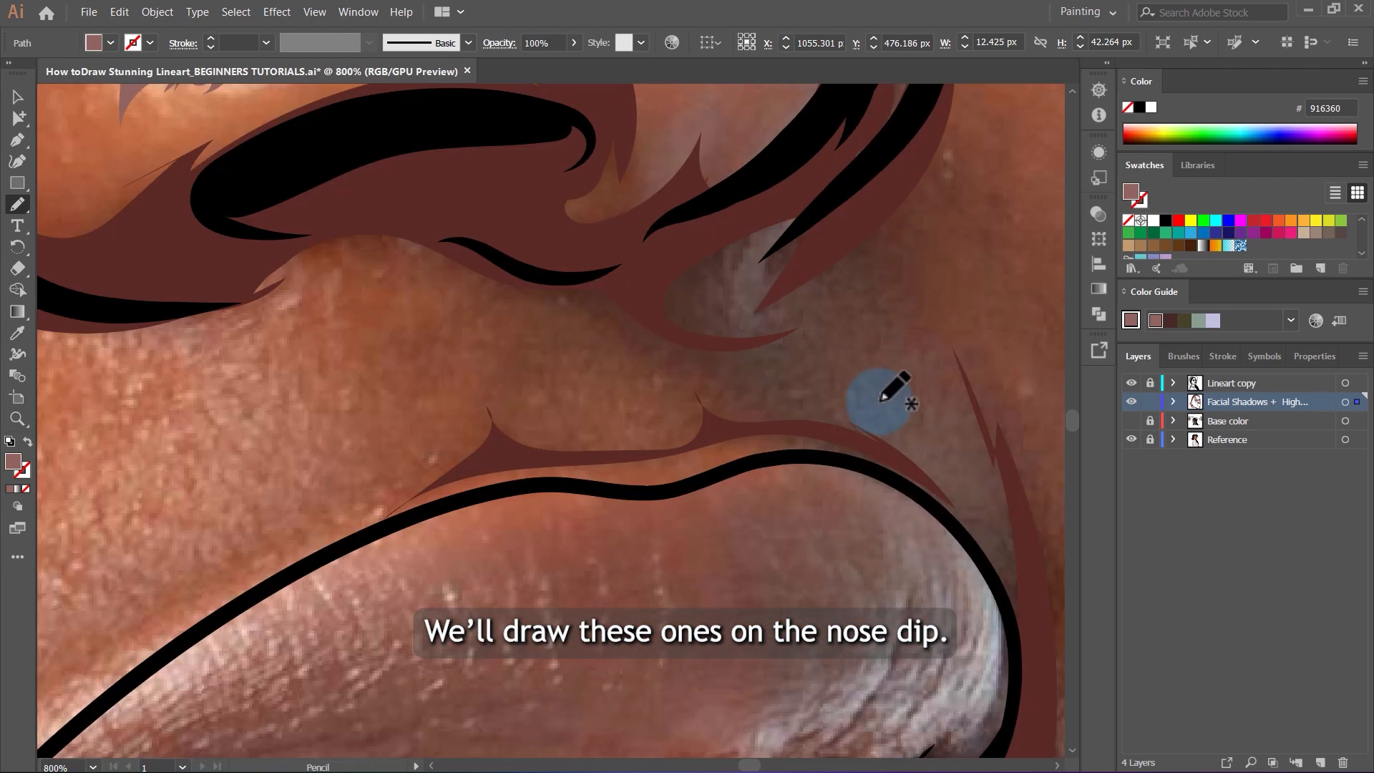
{"action": "mouse_move", "coordinate": [779, 170]}
{"action": "left_mouse_down"}
{"action": "mouse_move", "coordinate": [653, 390]}
{"action": "mouse_move", "coordinate": [723, 427]}
{"action": "mouse_move", "coordinate": [704, 222]}
{"action": "mouse_move", "coordinate": [755, 192]}
{"action": "left_mouse_up"}
Draw a 916360 Pencil highlight of about 62 x 48 px along the upper lip's outer edge at the near mouth corner.
{"action": "scroll", "coordinate": [776, 284], "scroll_direction": "down", "scroll_amount": 5, "text": "alt"}
{"action": "scroll", "coordinate": [594, 402], "scroll_direction": "down", "scroll_amount": 3, "text": "alt"}
{"action": "scroll", "coordinate": [558, 429], "scroll_direction": "up", "scroll_amount": 4, "text": "alt"}
{"action": "scroll", "coordinate": [643, 425], "scroll_direction": "up", "scroll_amount": 2, "text": "alt"}
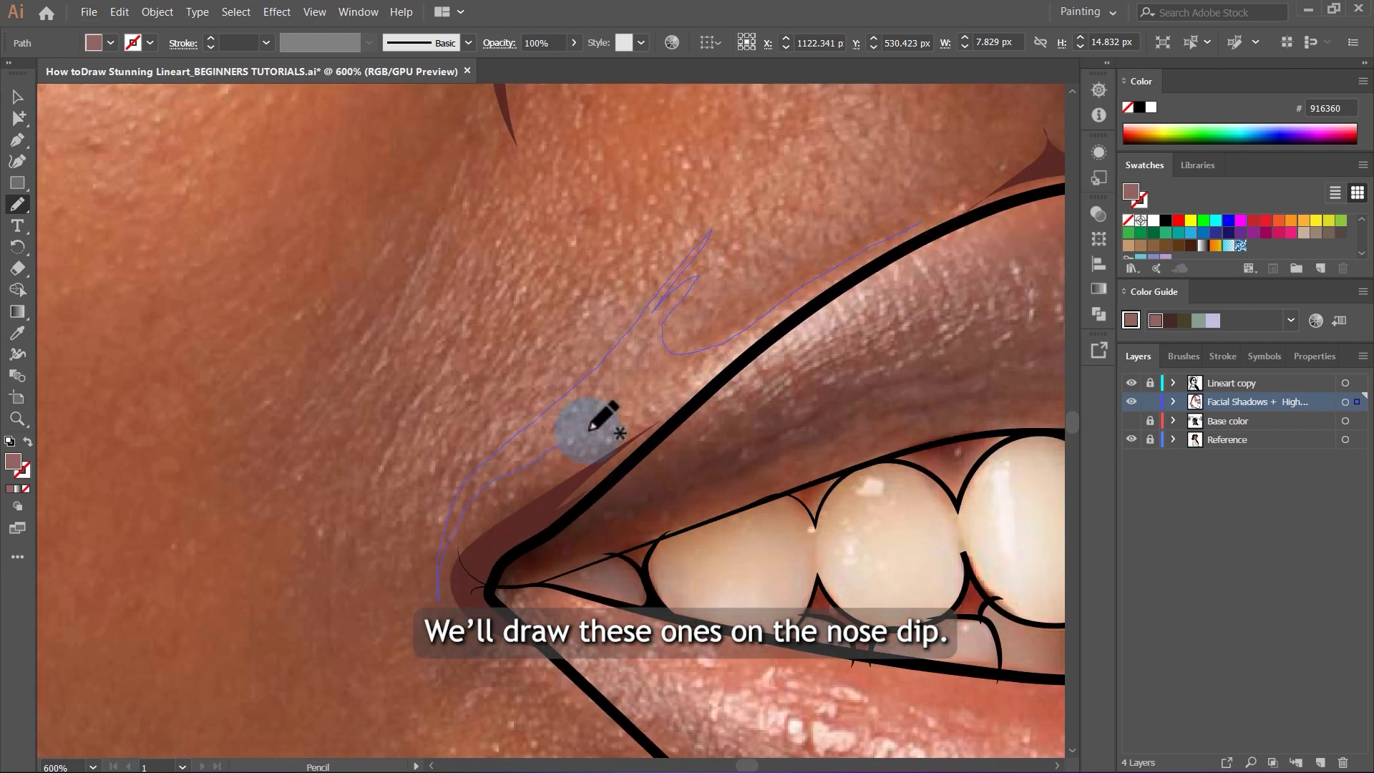
{"action": "left_click_drag", "start_coordinate": [803, 293], "coordinate": [950, 214]}
Draw a curved 916360 Pencil highlight of about 23 x 40 px along the front of the ear, beside the black ear line.
{"action": "scroll", "coordinate": [715, 322], "scroll_direction": "down", "scroll_amount": 5, "text": "alt"}
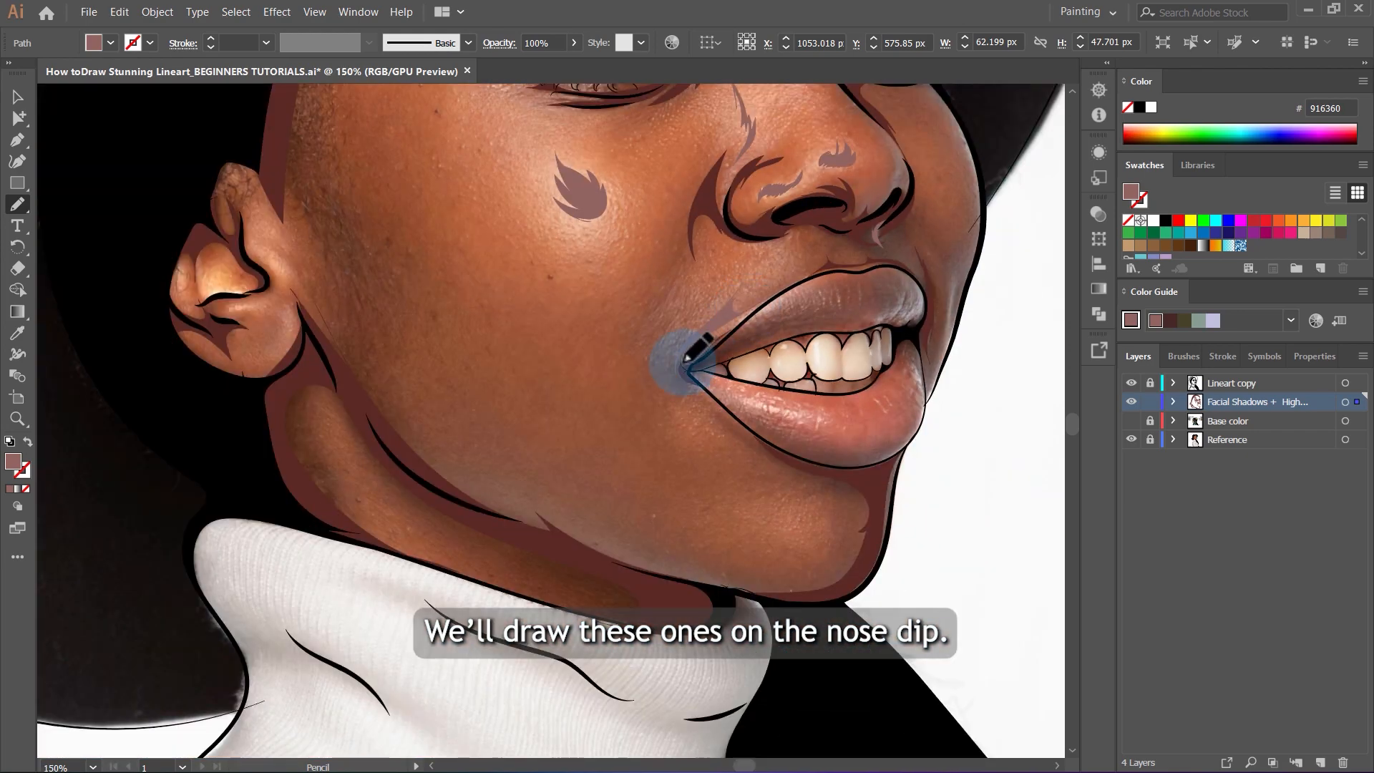
{"action": "scroll", "coordinate": [449, 350], "scroll_direction": "down", "scroll_amount": 3, "text": "alt"}
{"action": "scroll", "coordinate": [491, 221], "scroll_direction": "up", "scroll_amount": 5, "text": "alt"}
{"action": "scroll", "coordinate": [423, 261], "scroll_direction": "down", "scroll_amount": 1, "text": "alt"}
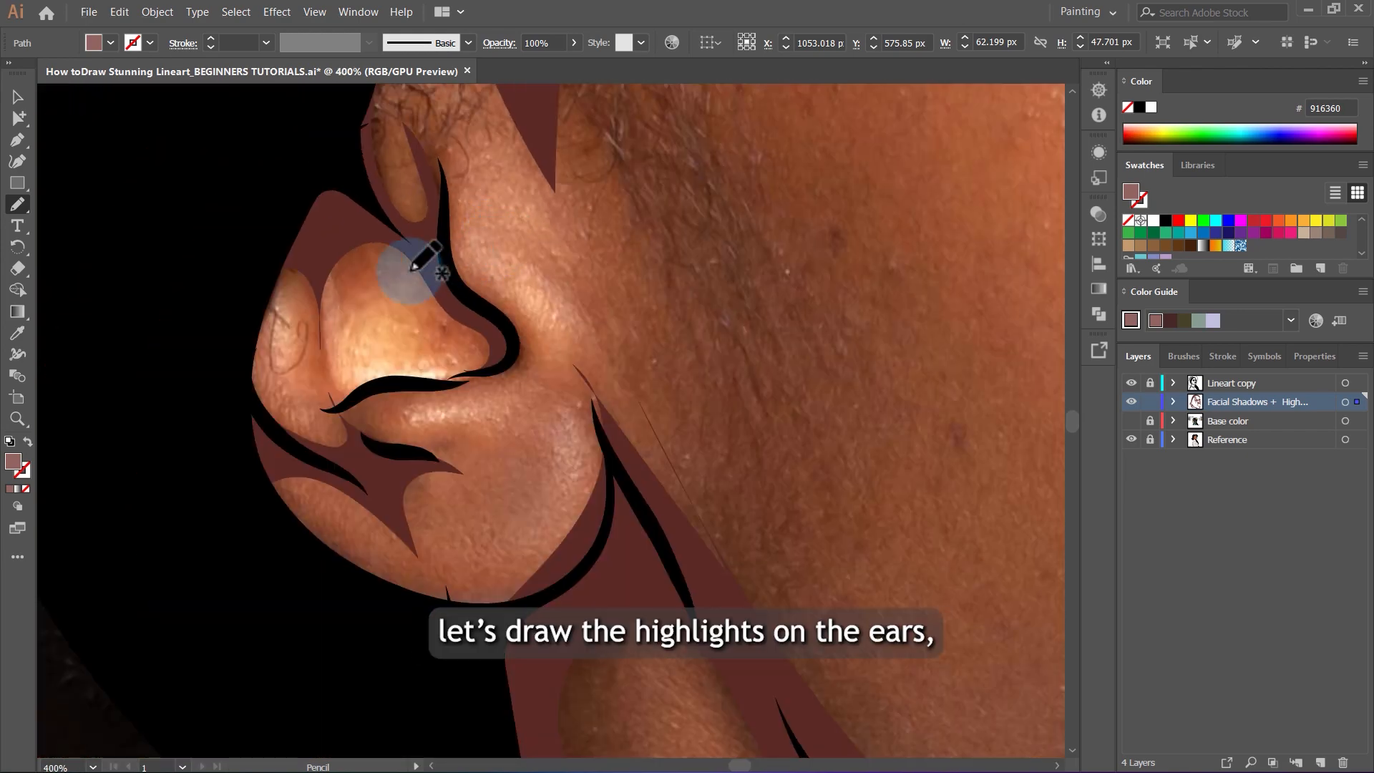
{"action": "scroll", "coordinate": [427, 288], "scroll_direction": "up", "scroll_amount": 3, "text": "alt"}
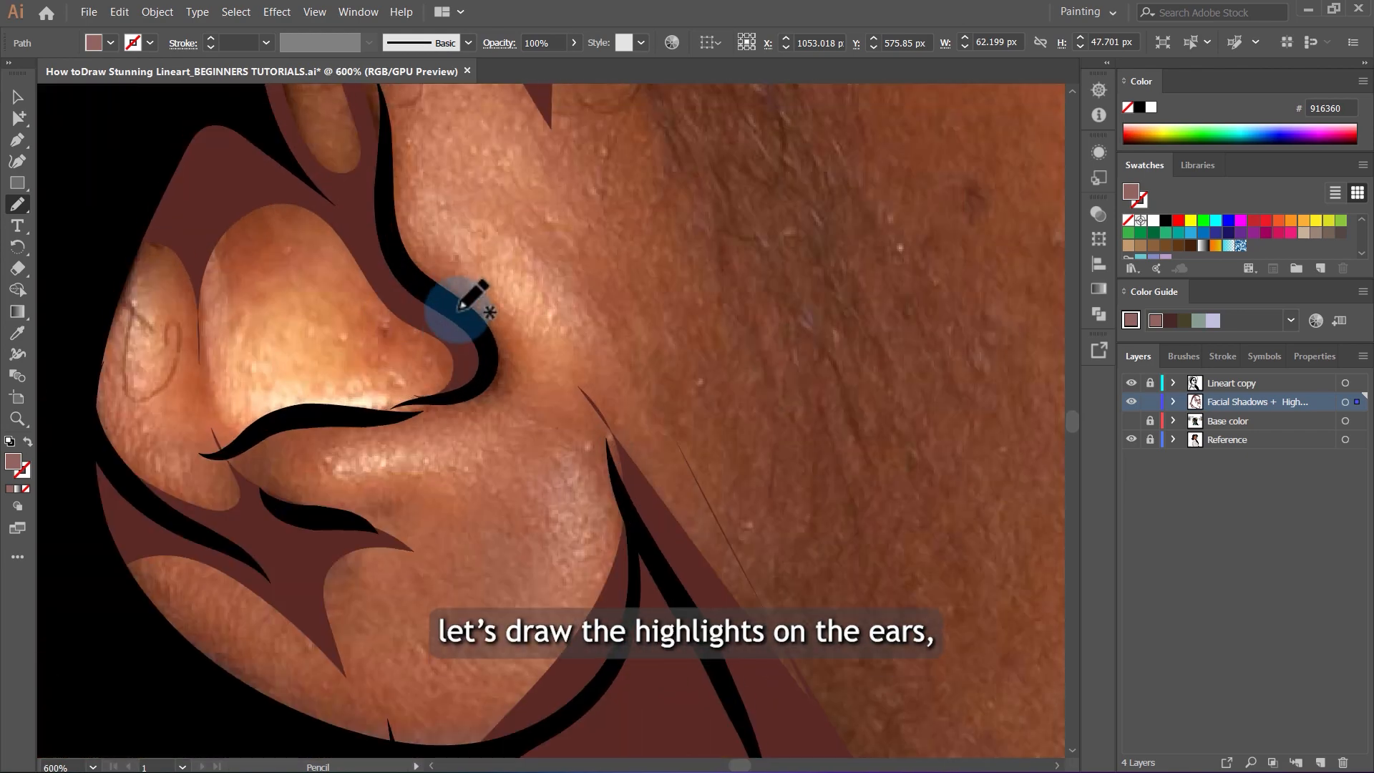
{"action": "left_click_drag", "start_coordinate": [420, 132], "coordinate": [505, 284]}
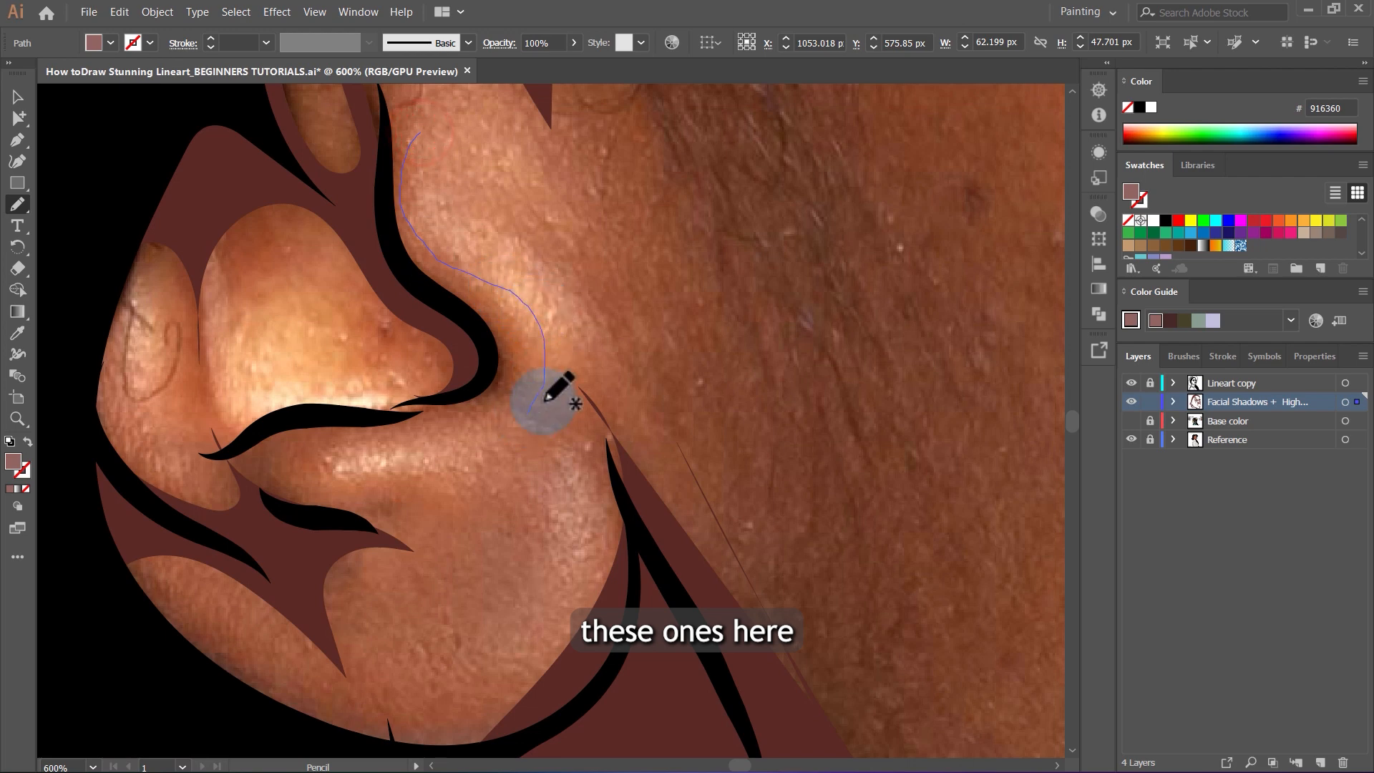
{"action": "scroll", "coordinate": [420, 190], "scroll_direction": "down", "scroll_amount": 1, "text": "alt"}
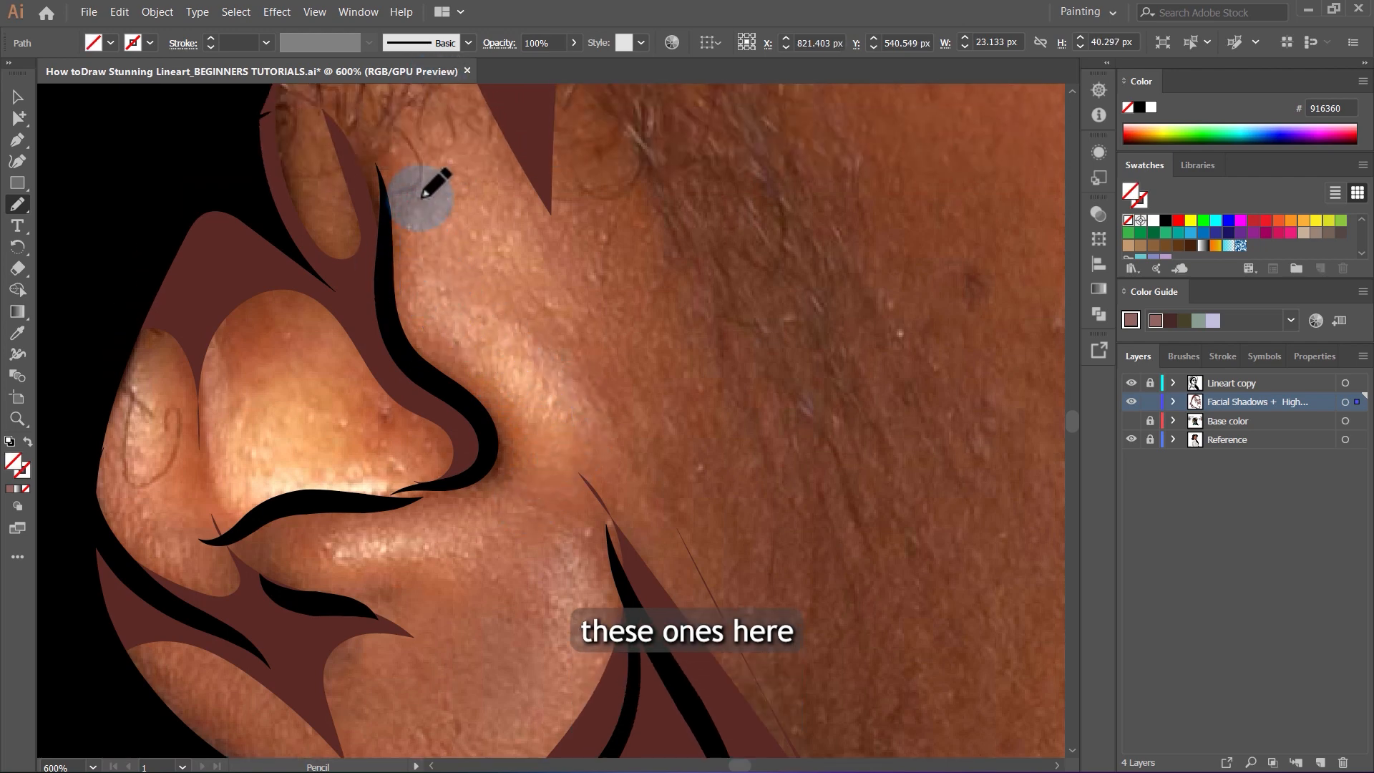
{"action": "key", "text": "m"}
Draw a forked 916360 Pencil highlight of about 26 x 20 px inside the bright hollow of the ear.
{"action": "scroll", "coordinate": [593, 315], "scroll_direction": "up", "scroll_amount": 2, "text": "alt"}
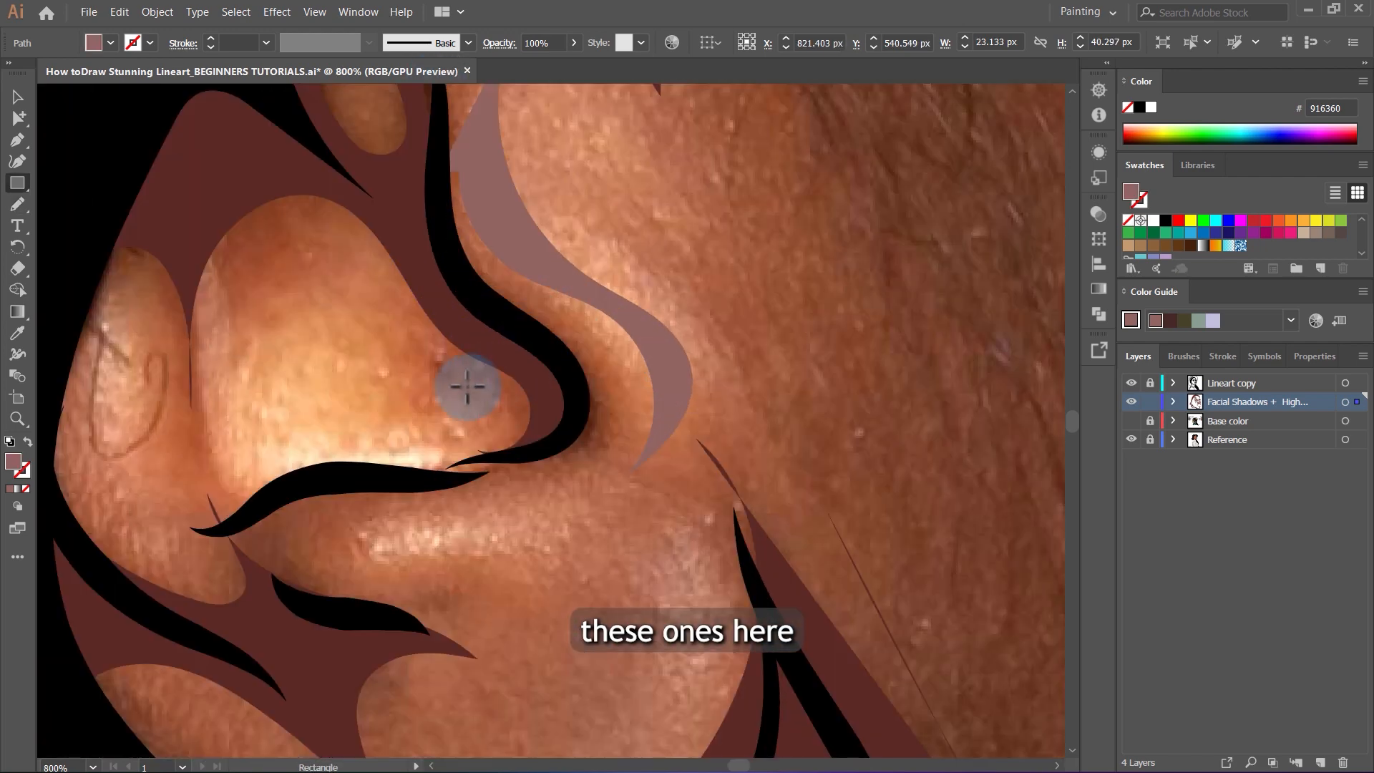
{"action": "scroll", "coordinate": [487, 350], "scroll_direction": "down", "scroll_amount": 1}
{"action": "scroll", "coordinate": [311, 286], "scroll_direction": "up", "scroll_amount": 1, "text": "alt"}
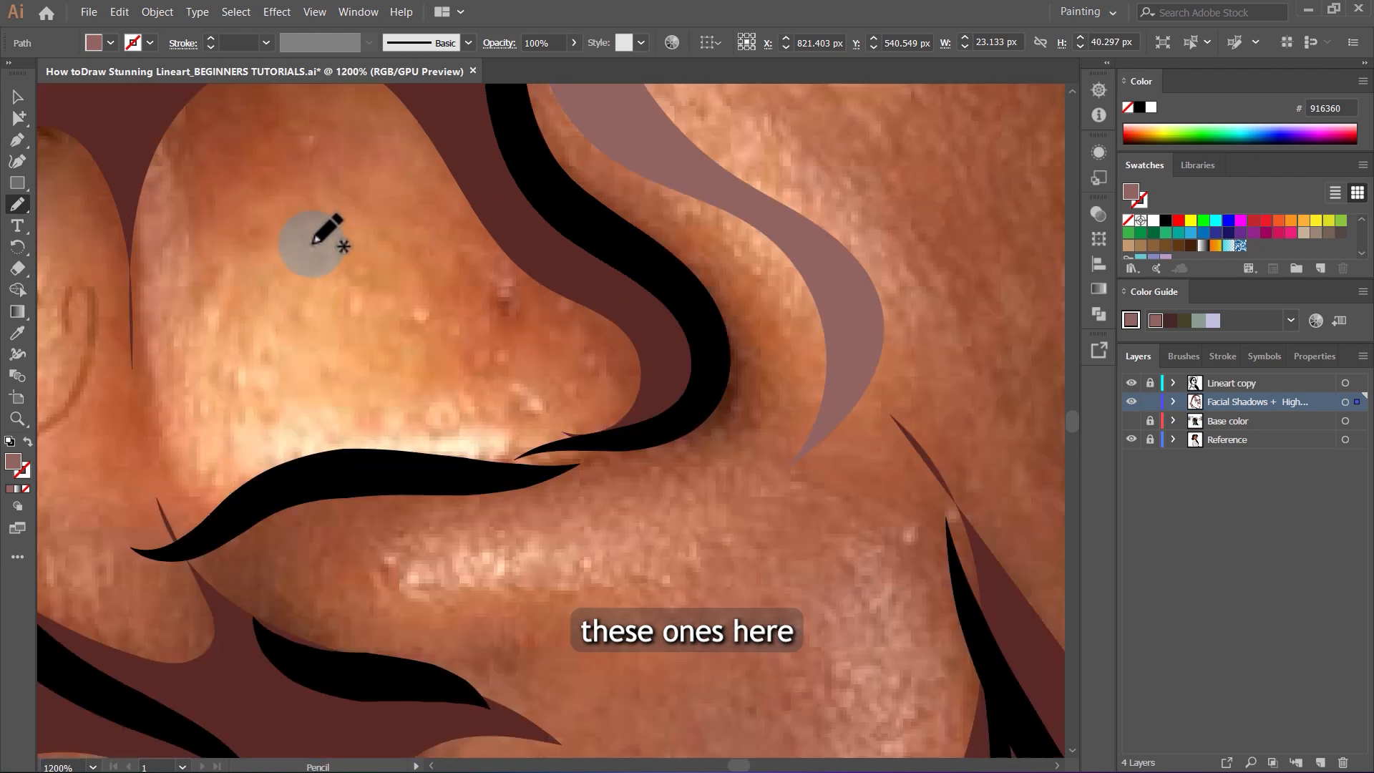
{"action": "mouse_move", "coordinate": [315, 174]}
{"action": "left_mouse_down"}
{"action": "mouse_move", "coordinate": [261, 307]}
{"action": "mouse_move", "coordinate": [375, 404]}
{"action": "mouse_move", "coordinate": [593, 415]}
{"action": "mouse_move", "coordinate": [482, 436]}
{"action": "mouse_move", "coordinate": [278, 440]}
{"action": "mouse_move", "coordinate": [216, 472]}
{"action": "left_mouse_up"}
{"action": "left_click_drag", "start_coordinate": [246, 217], "coordinate": [251, 213]}
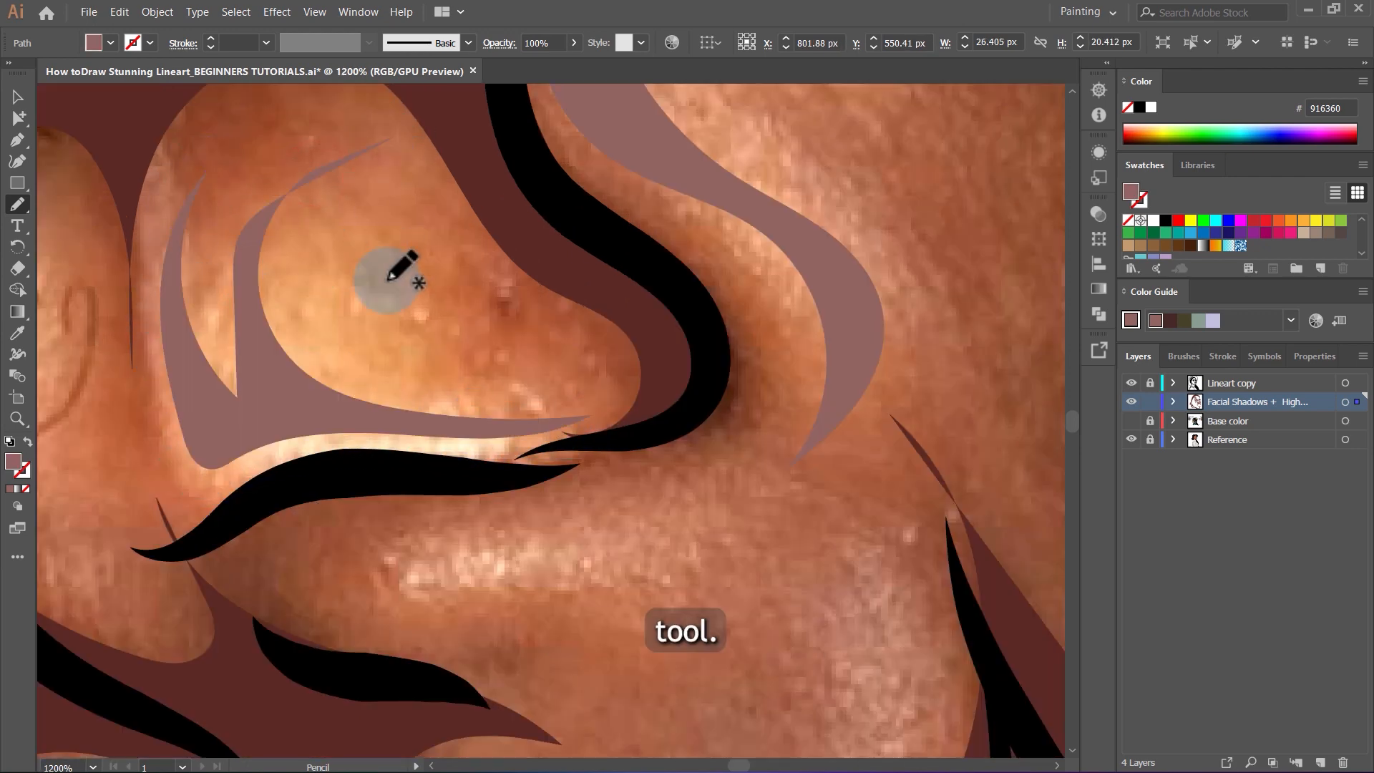
Draw 916360 Pencil highlights on the earlobe: one of about 15 x 7 px below the ear hollow and another near the lobe's front edge.
{"action": "scroll", "coordinate": [429, 276], "scroll_direction": "down", "scroll_amount": 1, "text": "alt"}
{"action": "left_click_drag", "start_coordinate": [354, 289], "coordinate": [356, 288]}
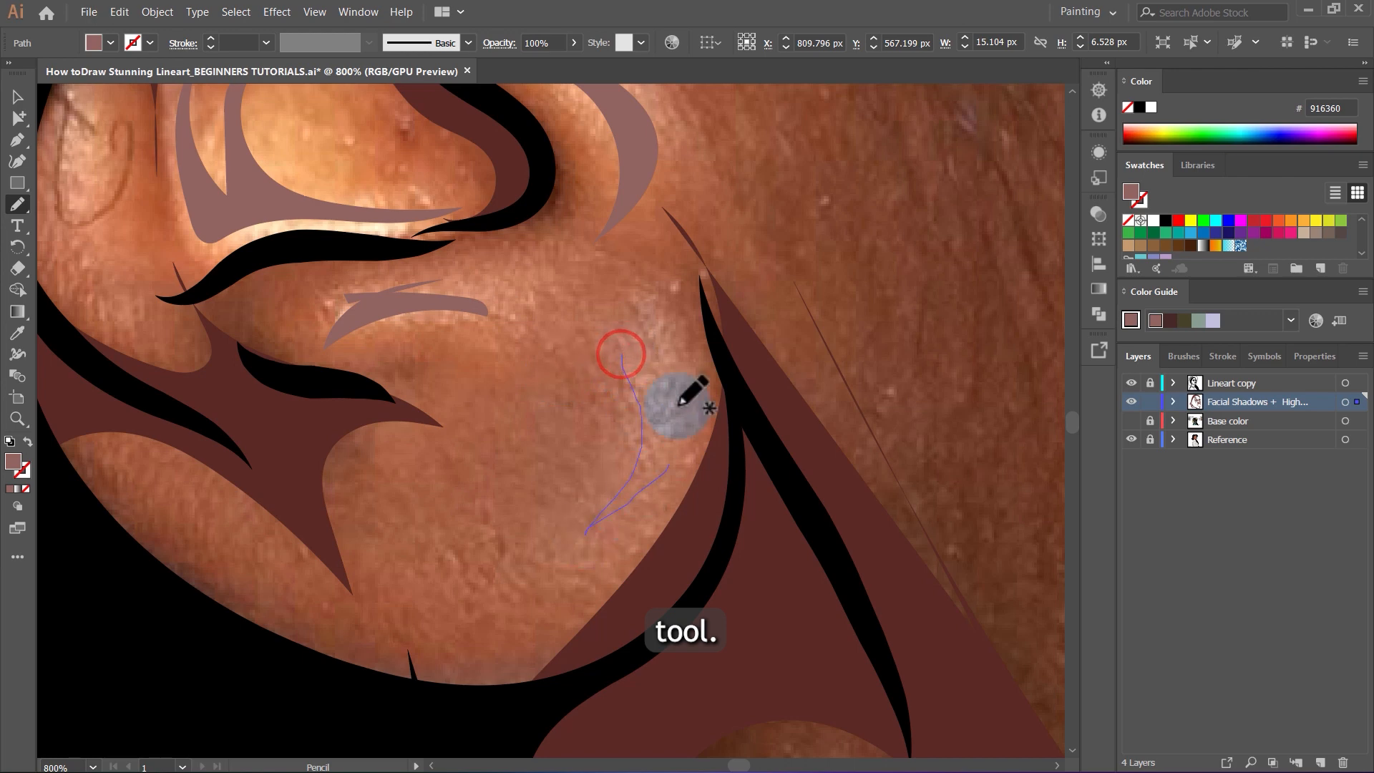
{"action": "left_click_drag", "start_coordinate": [677, 405], "coordinate": [622, 352]}
{"action": "left_click_drag", "start_coordinate": [644, 451], "coordinate": [811, 503]}
Draw a narrow 916360 Pencil highlight of about 5 x 19 px on the outer rim of the ear.
{"action": "scroll", "coordinate": [270, 230], "scroll_direction": "up", "scroll_amount": 1, "text": "alt"}
{"action": "scroll", "coordinate": [265, 226], "scroll_direction": "up", "scroll_amount": 1}
{"action": "mouse_move", "coordinate": [259, 119]}
{"action": "left_mouse_down"}
{"action": "mouse_move", "coordinate": [242, 144]}
{"action": "mouse_move", "coordinate": [259, 119]}
{"action": "left_mouse_up"}
Draw a long jagged 916360 Pencil highlight of about 161 x 74 px along the jawline above the shadow.
{"action": "scroll", "coordinate": [251, 342], "scroll_direction": "down", "scroll_amount": 7, "text": "alt"}
{"action": "scroll", "coordinate": [587, 501], "scroll_direction": "up", "scroll_amount": 3, "text": "alt"}
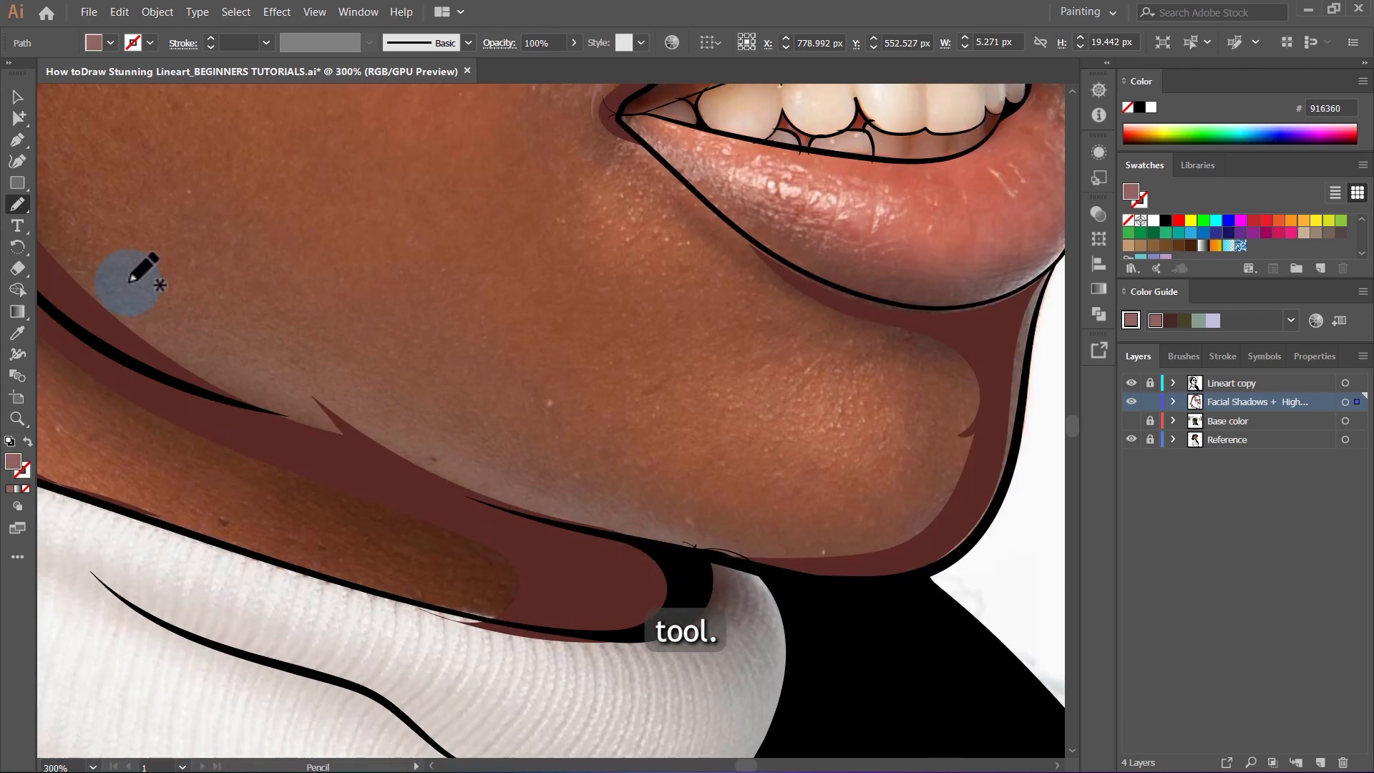
{"action": "mouse_move", "coordinate": [113, 256]}
{"action": "left_mouse_down"}
{"action": "mouse_move", "coordinate": [253, 393]}
{"action": "mouse_move", "coordinate": [360, 400]}
{"action": "mouse_move", "coordinate": [493, 473]}
{"action": "mouse_move", "coordinate": [370, 410]}
{"action": "mouse_move", "coordinate": [467, 475]}
{"action": "mouse_move", "coordinate": [605, 520]}
{"action": "mouse_move", "coordinate": [519, 467]}
{"action": "left_mouse_up"}
{"action": "mouse_move", "coordinate": [264, 343]}
{"action": "left_mouse_down"}
{"action": "mouse_move", "coordinate": [201, 297]}
{"action": "mouse_move", "coordinate": [155, 295]}
{"action": "mouse_move", "coordinate": [134, 259]}
{"action": "left_mouse_up"}
{"action": "scroll", "coordinate": [140, 268], "scroll_direction": "up", "scroll_amount": 2}
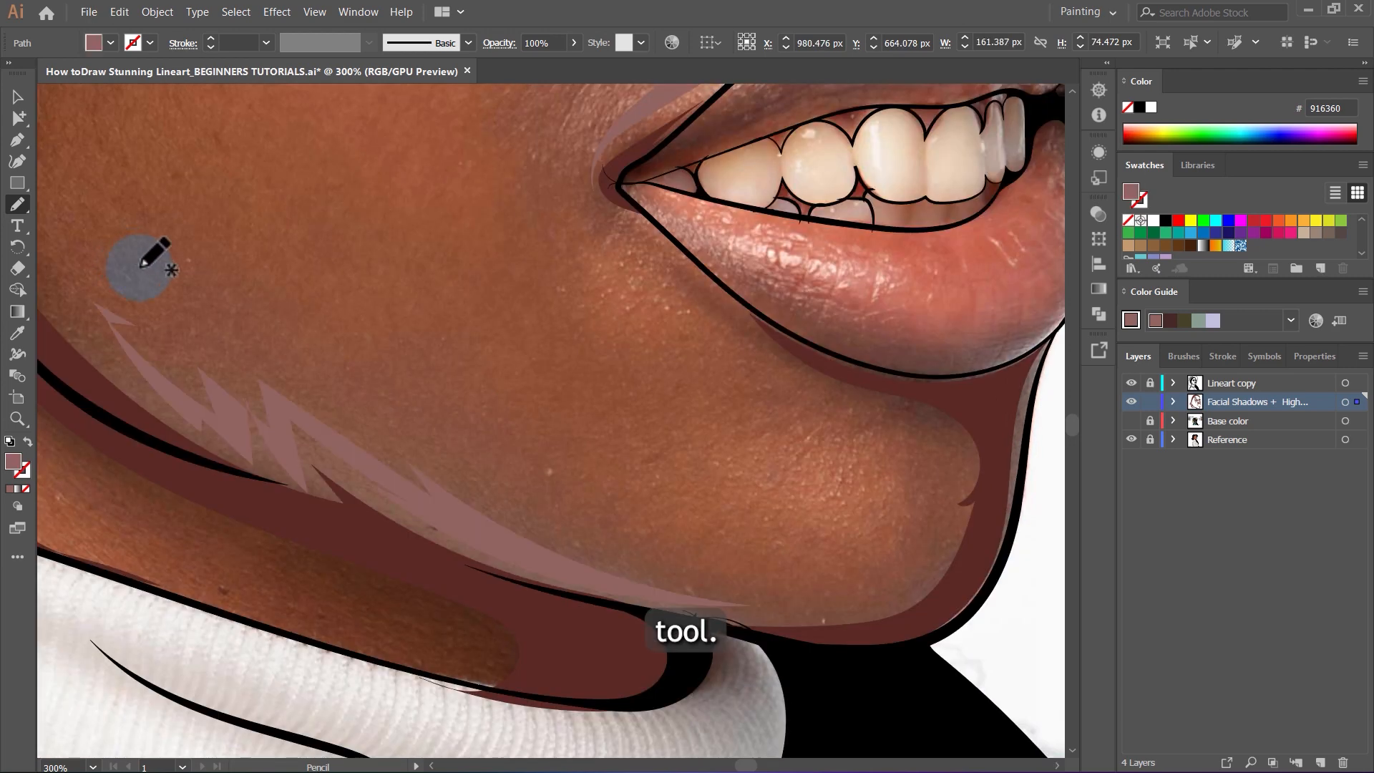
Draw a thin 916360 Pencil highlight of about 41 x 31 px on the skin below the mouth corner.
{"action": "scroll", "coordinate": [609, 371], "scroll_direction": "up", "scroll_amount": 3, "text": "alt"}
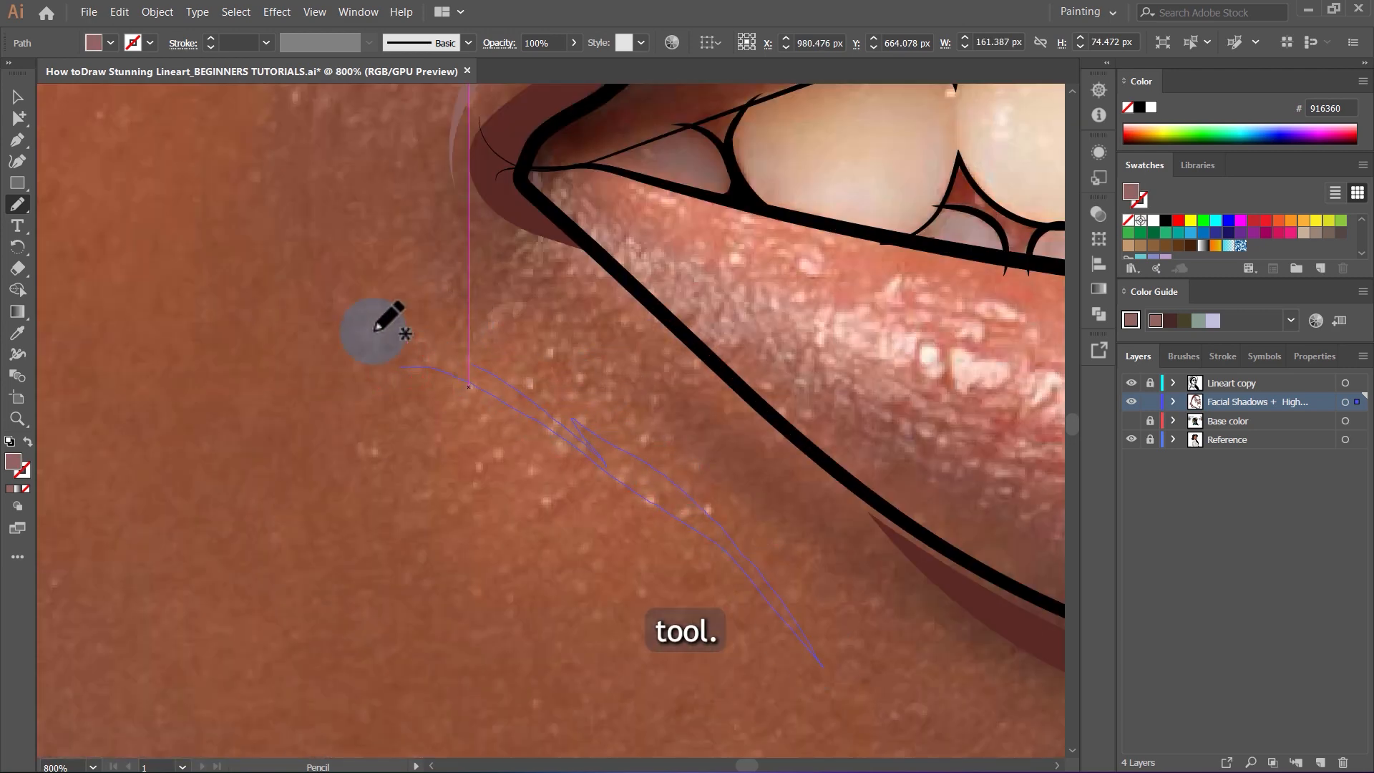
{"action": "left_click_drag", "start_coordinate": [375, 331], "coordinate": [478, 407]}
{"action": "scroll", "coordinate": [415, 436], "scroll_direction": "down", "scroll_amount": 5, "text": "alt"}
Draw a long 916360 Pencil highlight of about 49 x 181 px from the far eye's outer corner down along the far cheek contour.
{"action": "scroll", "coordinate": [685, 397], "scroll_direction": "up", "scroll_amount": 3, "text": "alt"}
{"action": "scroll", "coordinate": [781, 307], "scroll_direction": "down", "scroll_amount": 3, "text": "alt"}
{"action": "scroll", "coordinate": [770, 250], "scroll_direction": "up", "scroll_amount": 2, "text": "alt"}
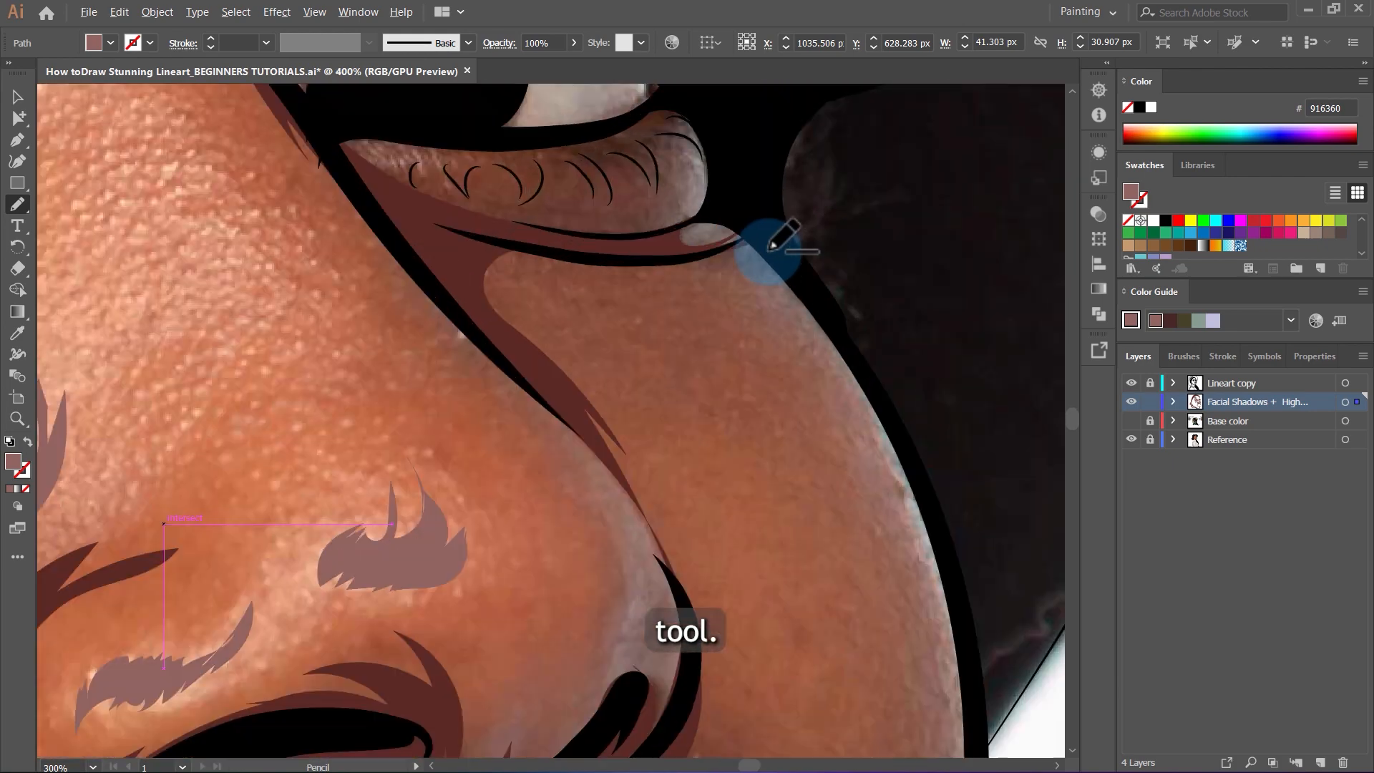
{"action": "scroll", "coordinate": [772, 247], "scroll_direction": "up", "scroll_amount": 1, "text": "alt"}
{"action": "mouse_move", "coordinate": [666, 168]}
{"action": "left_mouse_down"}
{"action": "mouse_move", "coordinate": [631, 290]}
{"action": "mouse_move", "coordinate": [696, 220]}
{"action": "mouse_move", "coordinate": [723, 213]}
{"action": "mouse_move", "coordinate": [738, 308]}
{"action": "mouse_move", "coordinate": [709, 338]}
{"action": "mouse_move", "coordinate": [768, 370]}
{"action": "left_mouse_up"}
{"action": "scroll", "coordinate": [921, 291], "scroll_direction": "down", "scroll_amount": 4, "text": "alt"}
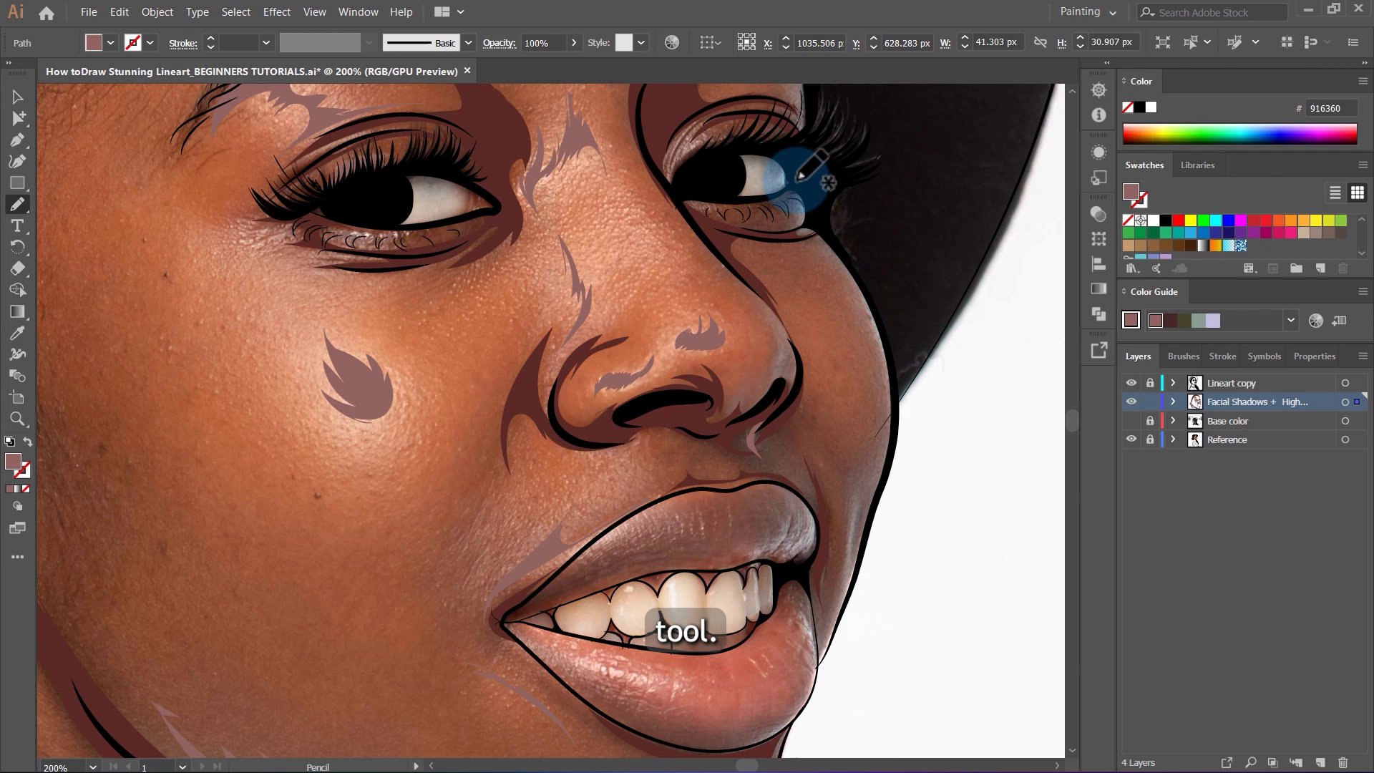
{"action": "left_click_drag", "start_coordinate": [764, 213], "coordinate": [808, 199]}
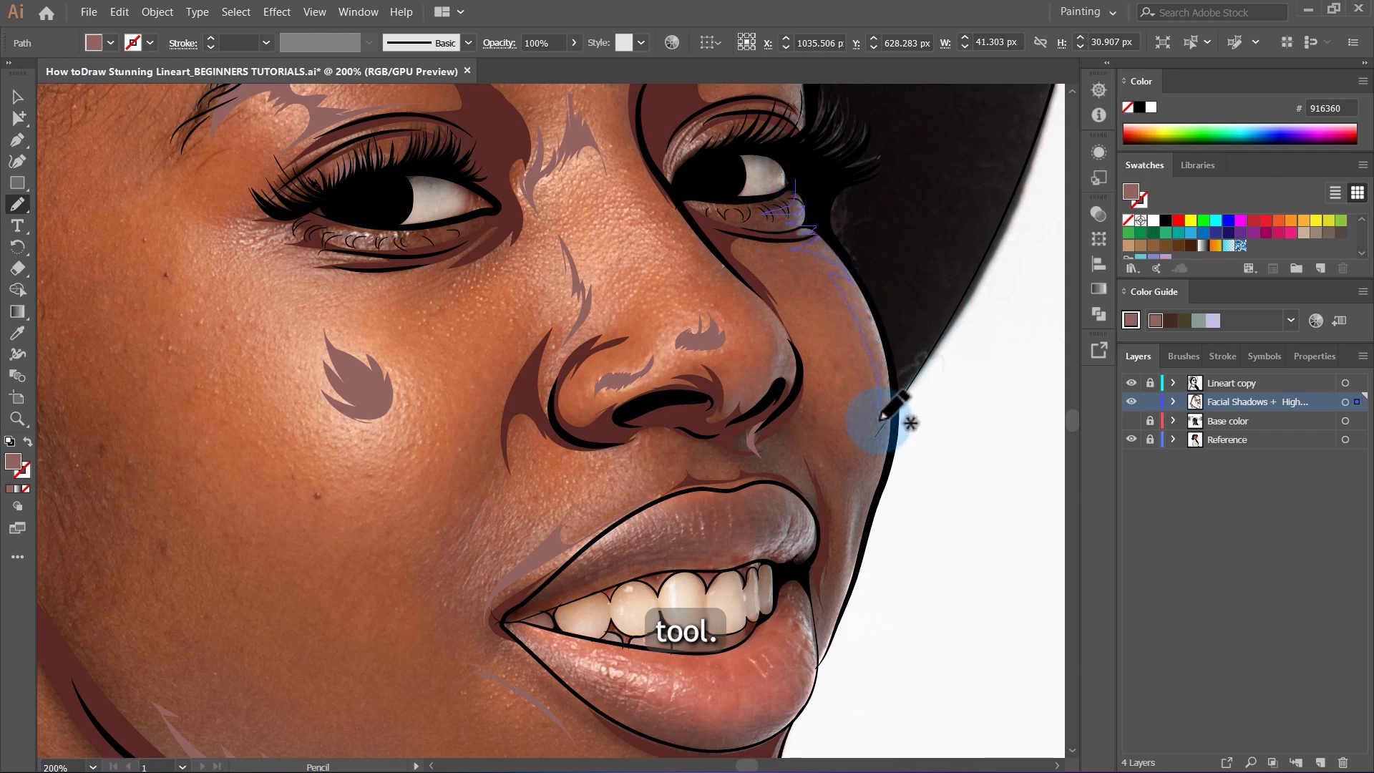
{"action": "mouse_move", "coordinate": [880, 419]}
{"action": "left_mouse_down"}
{"action": "mouse_move", "coordinate": [853, 472]}
{"action": "mouse_move", "coordinate": [850, 560]}
{"action": "mouse_move", "coordinate": [859, 507]}
{"action": "mouse_move", "coordinate": [858, 552]}
{"action": "mouse_move", "coordinate": [818, 665]}
{"action": "mouse_move", "coordinate": [875, 535]}
{"action": "mouse_move", "coordinate": [895, 350]}
{"action": "mouse_move", "coordinate": [876, 291]}
{"action": "mouse_move", "coordinate": [818, 228]}
{"action": "mouse_move", "coordinate": [801, 174]}
{"action": "left_mouse_up"}
Adjust the upper anchor points of the far-cheek highlight with Direct Selection so its outer edge tucks behind the black contour.
{"action": "scroll", "coordinate": [940, 374], "scroll_direction": "up", "scroll_amount": 2}
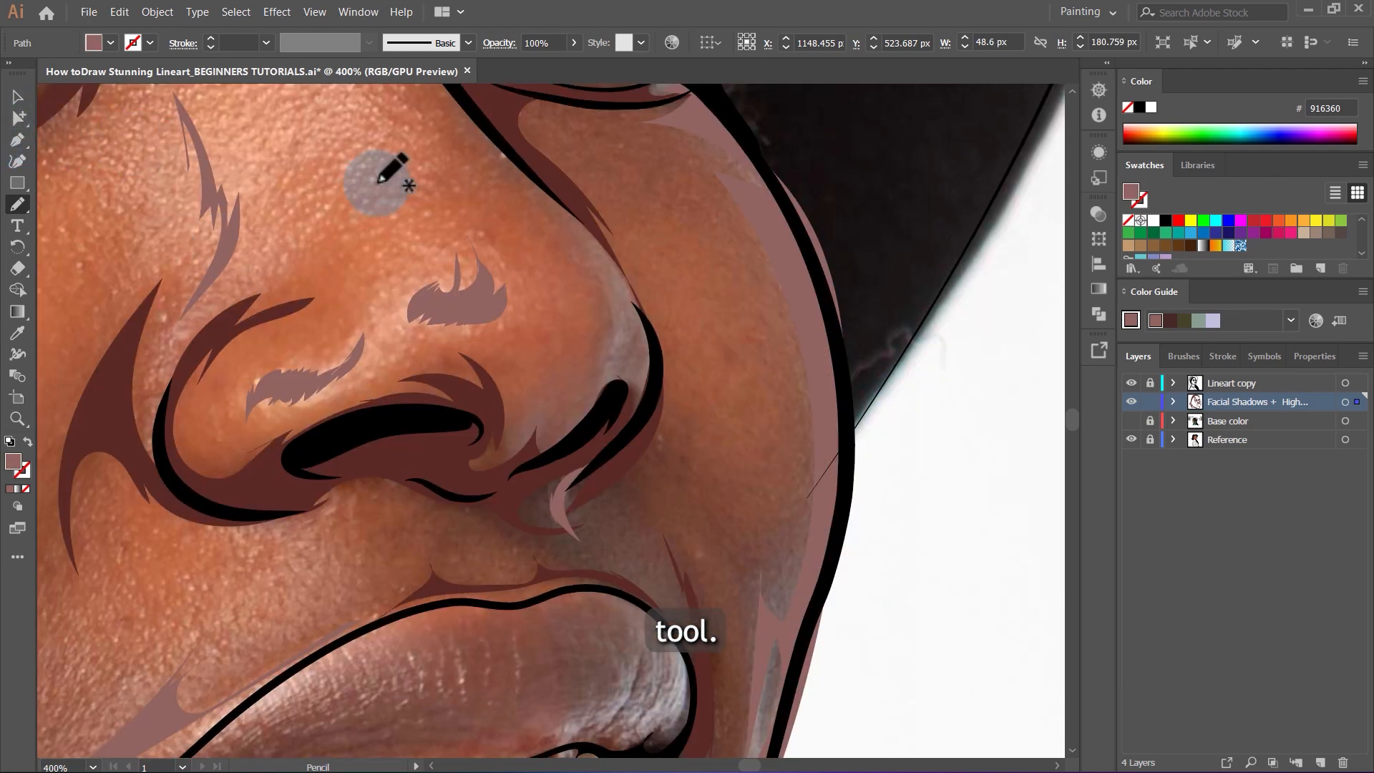
{"action": "key", "text": "a"}
{"action": "left_click", "coordinate": [826, 306]}
{"action": "scroll", "coordinate": [800, 246], "scroll_direction": "up", "scroll_amount": 1}
{"action": "scroll", "coordinate": [819, 454], "scroll_direction": "up", "scroll_amount": 3}
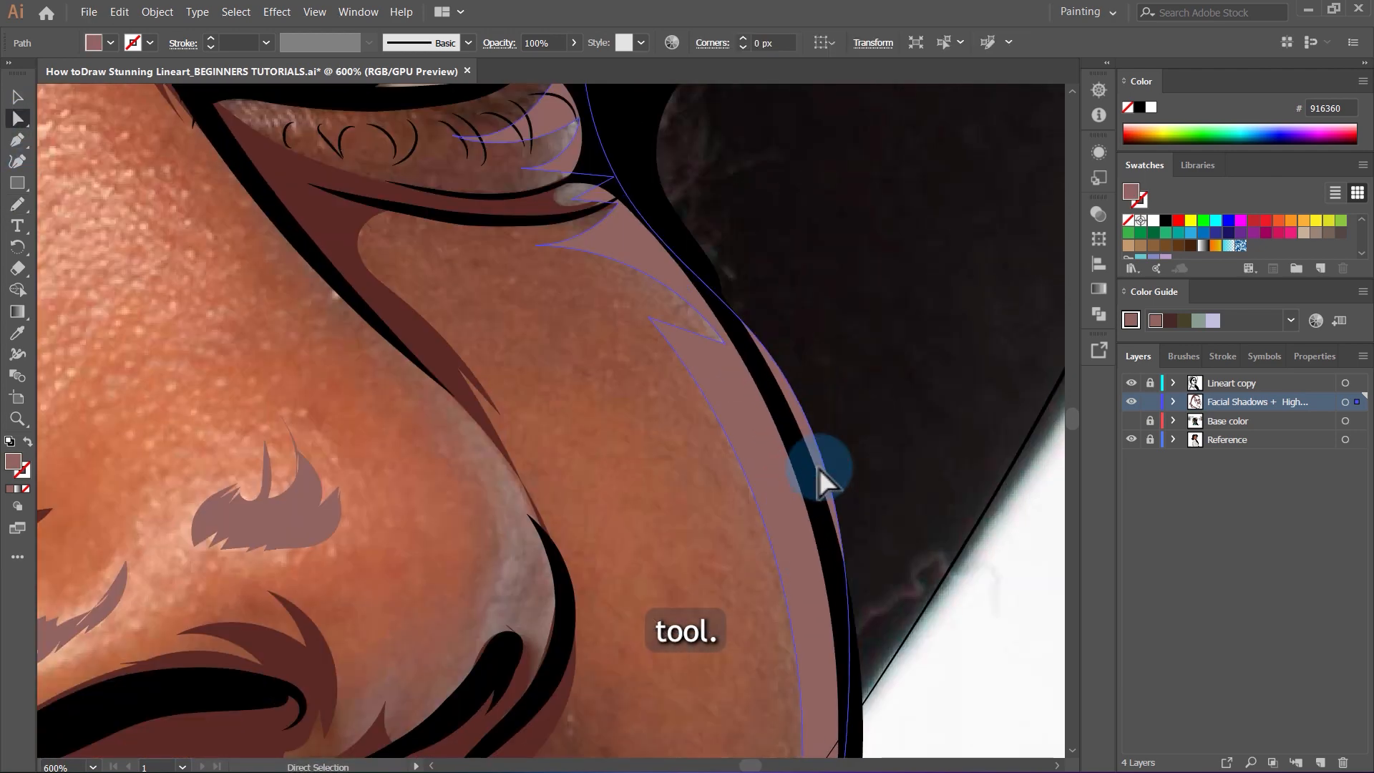
{"action": "left_click", "coordinate": [622, 184]}
{"action": "left_click", "coordinate": [665, 250]}
{"action": "left_click", "coordinate": [648, 321]}
{"action": "scroll", "coordinate": [648, 318], "scroll_direction": "down", "scroll_amount": 2}
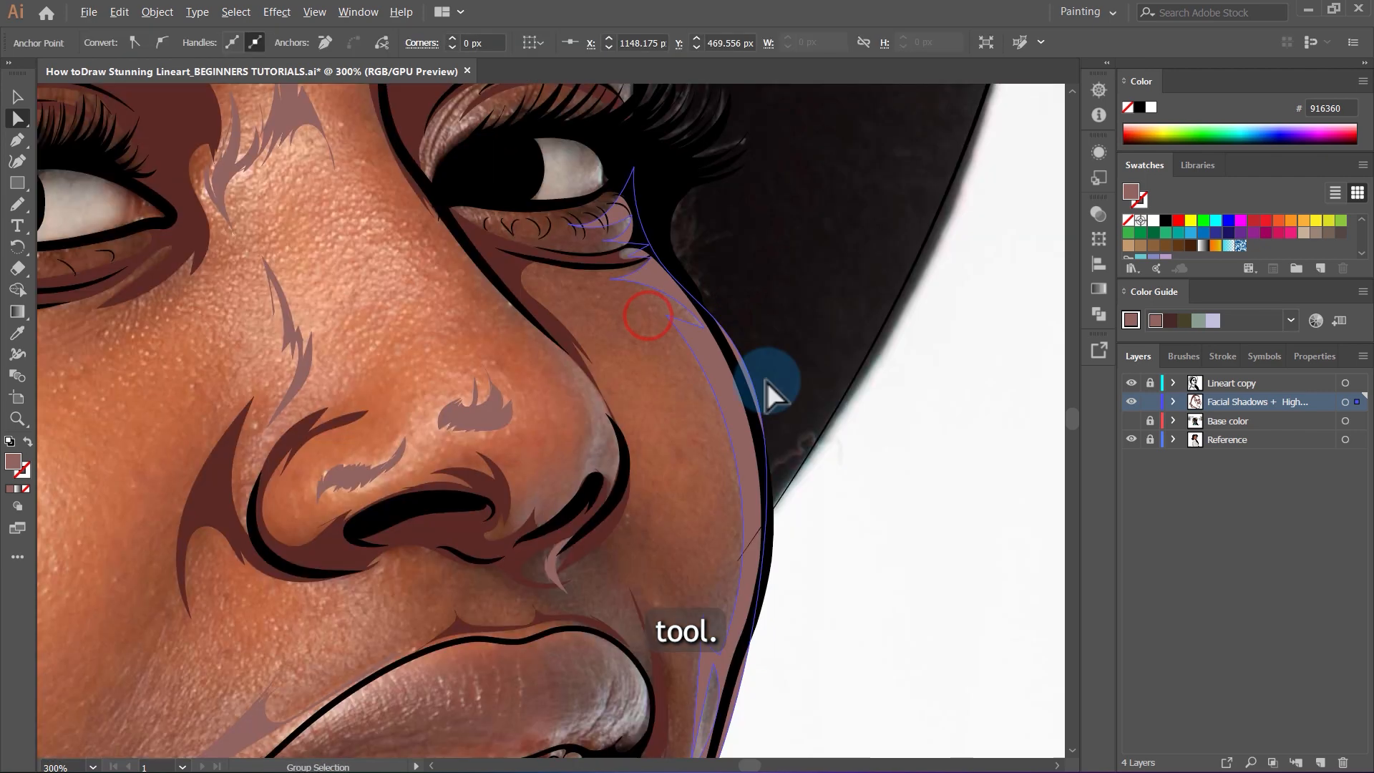
{"action": "scroll", "coordinate": [744, 541], "scroll_direction": "up", "scroll_amount": 2}
{"action": "left_click", "coordinate": [726, 400]}
{"action": "scroll", "coordinate": [737, 397], "scroll_direction": "down", "scroll_amount": 3}
Pull the lower outer anchor points of the far-cheek highlight in behind the contour line beside the mouth and deselect it.
{"action": "left_click", "coordinate": [861, 438]}
{"action": "scroll", "coordinate": [726, 533], "scroll_direction": "up", "scroll_amount": 3}
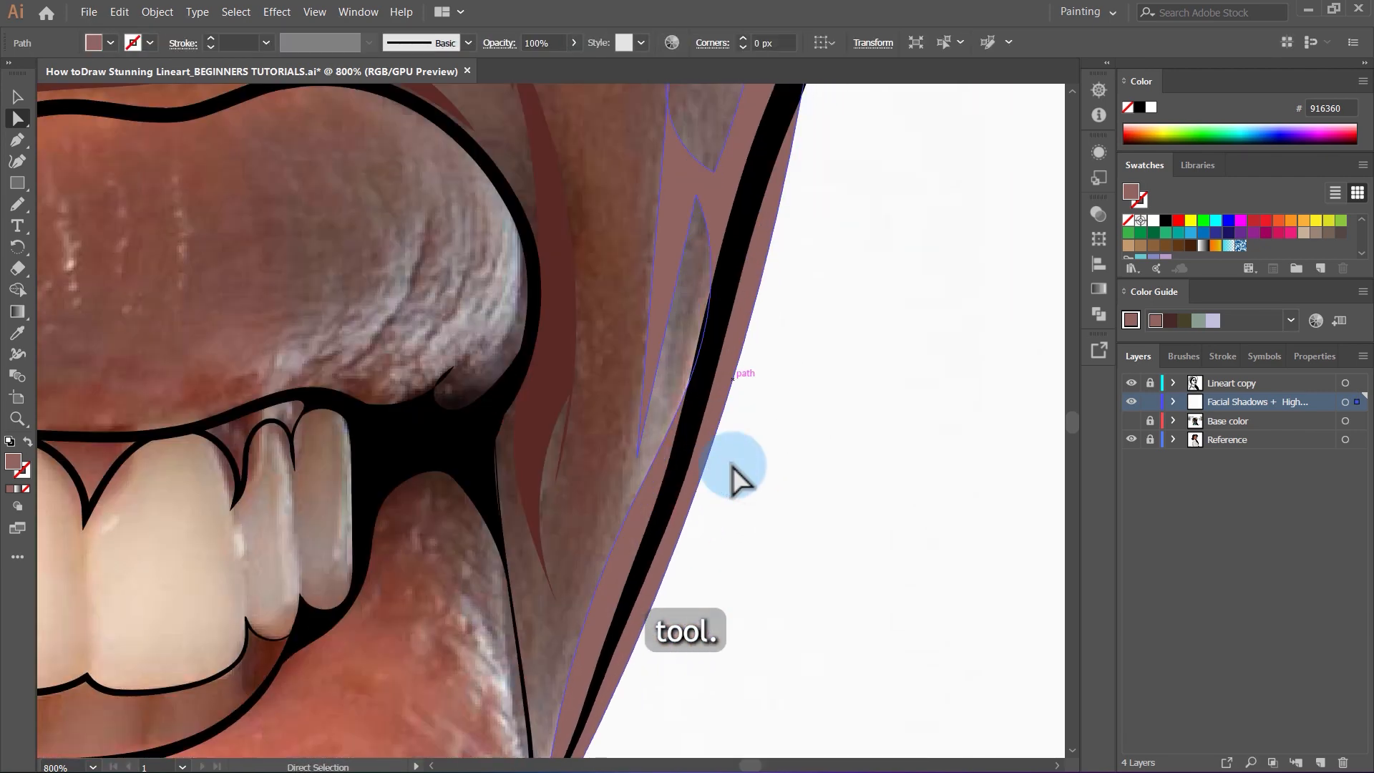
{"action": "scroll", "coordinate": [736, 475], "scroll_direction": "down", "scroll_amount": 2}
{"action": "left_click", "coordinate": [533, 662]}
{"action": "scroll", "coordinate": [544, 651], "scroll_direction": "down", "scroll_amount": 3}
{"action": "scroll", "coordinate": [595, 625], "scroll_direction": "up", "scroll_amount": 2}
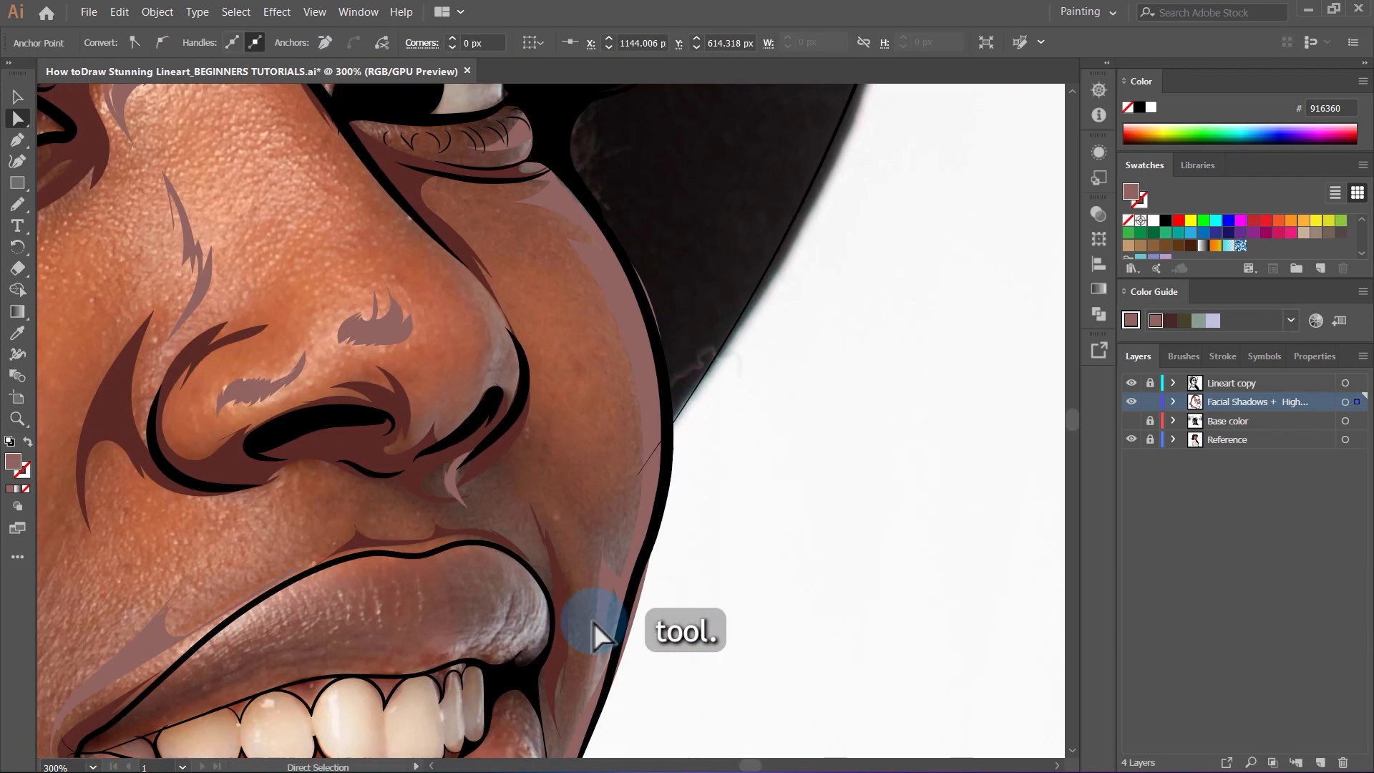
{"action": "left_click", "coordinate": [717, 445]}
Show the Base color layer to check the highlights against the flat colors of the face.
{"action": "scroll", "coordinate": [721, 445], "scroll_direction": "down", "scroll_amount": 2}
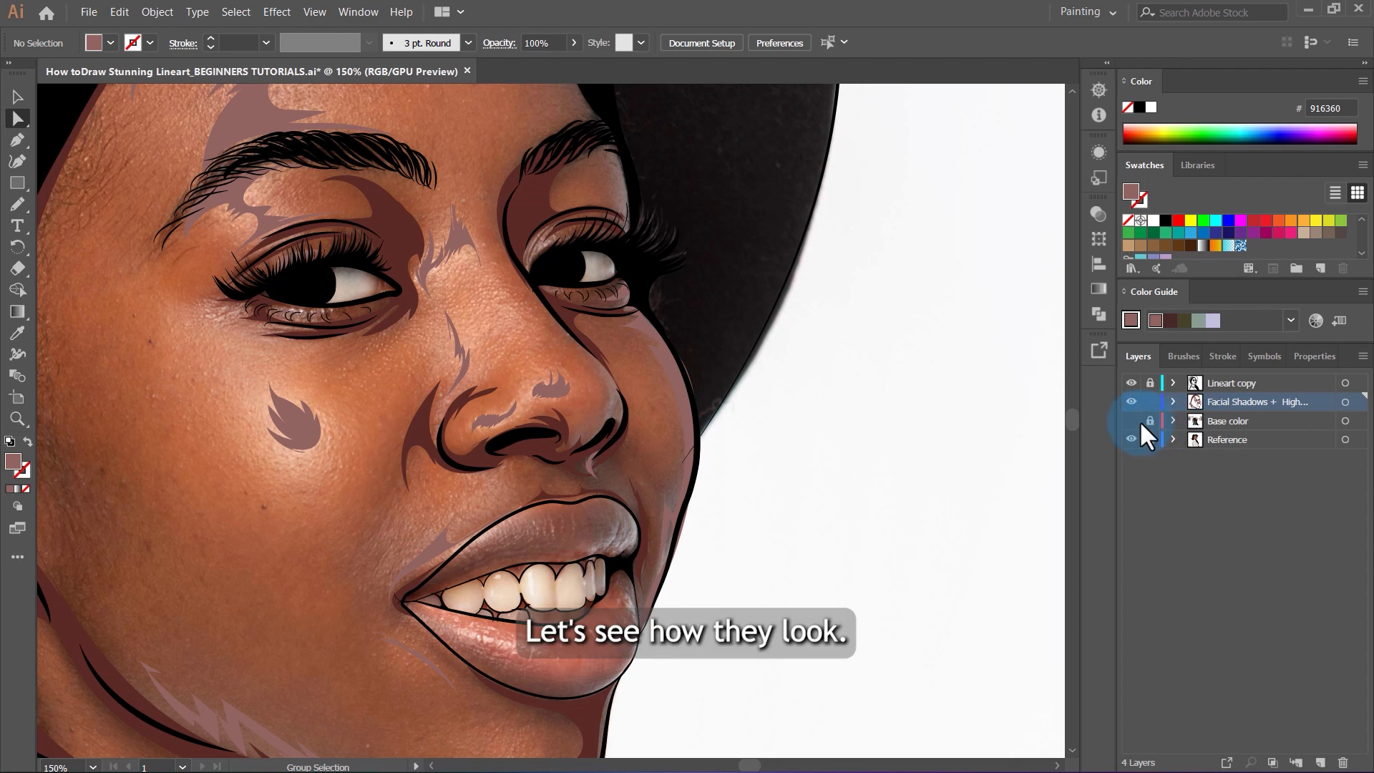
{"action": "left_click", "coordinate": [1131, 421]}
{"action": "scroll", "coordinate": [873, 374], "scroll_direction": "down", "scroll_amount": 3}
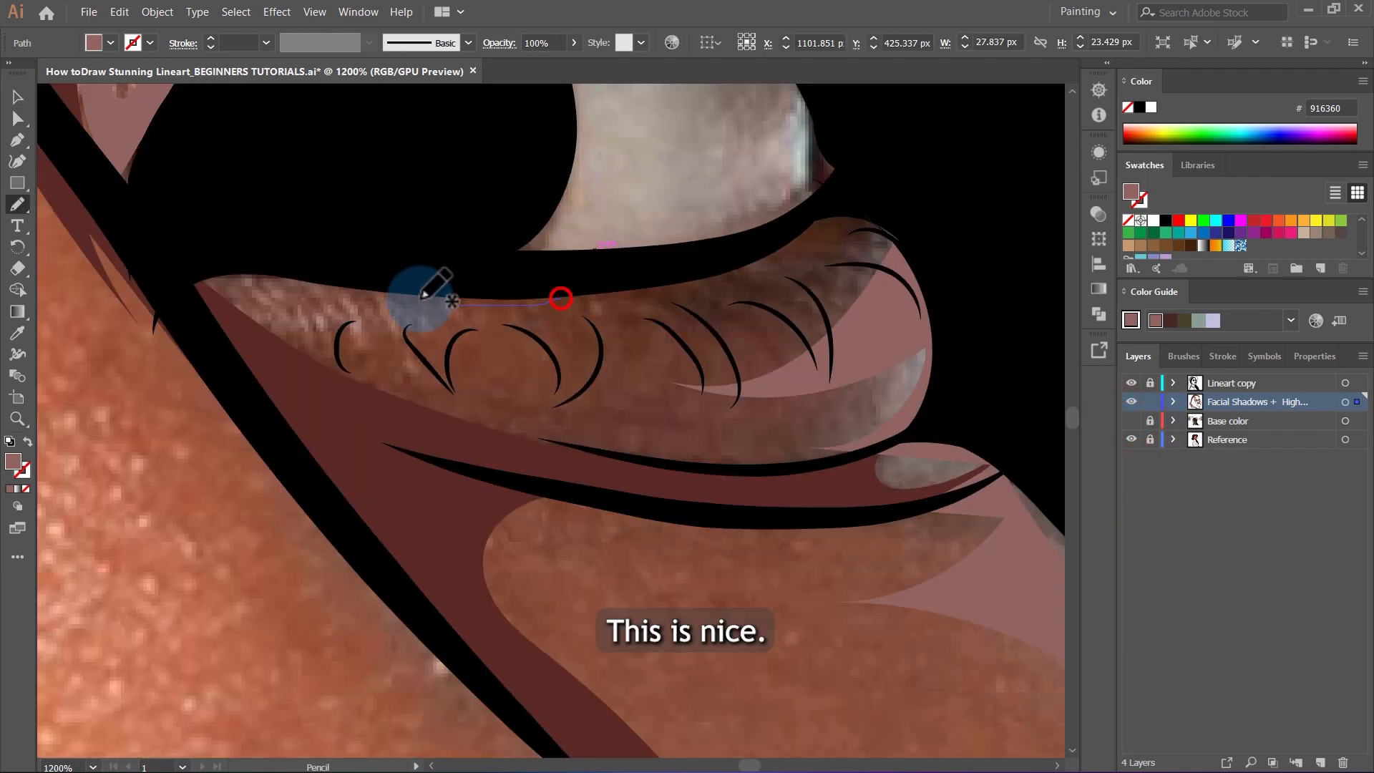
Draw a slim 916360 Pencil highlight of about 36 x 6 px along the upper edge of the far eye's lower lid.
{"action": "mouse_move", "coordinate": [421, 298]}
{"action": "left_mouse_down"}
{"action": "mouse_move", "coordinate": [369, 359]}
{"action": "mouse_move", "coordinate": [315, 275]}
{"action": "mouse_move", "coordinate": [421, 298]}
{"action": "left_mouse_up"}
{"action": "scroll", "coordinate": [570, 307], "scroll_direction": "down", "scroll_amount": 2}
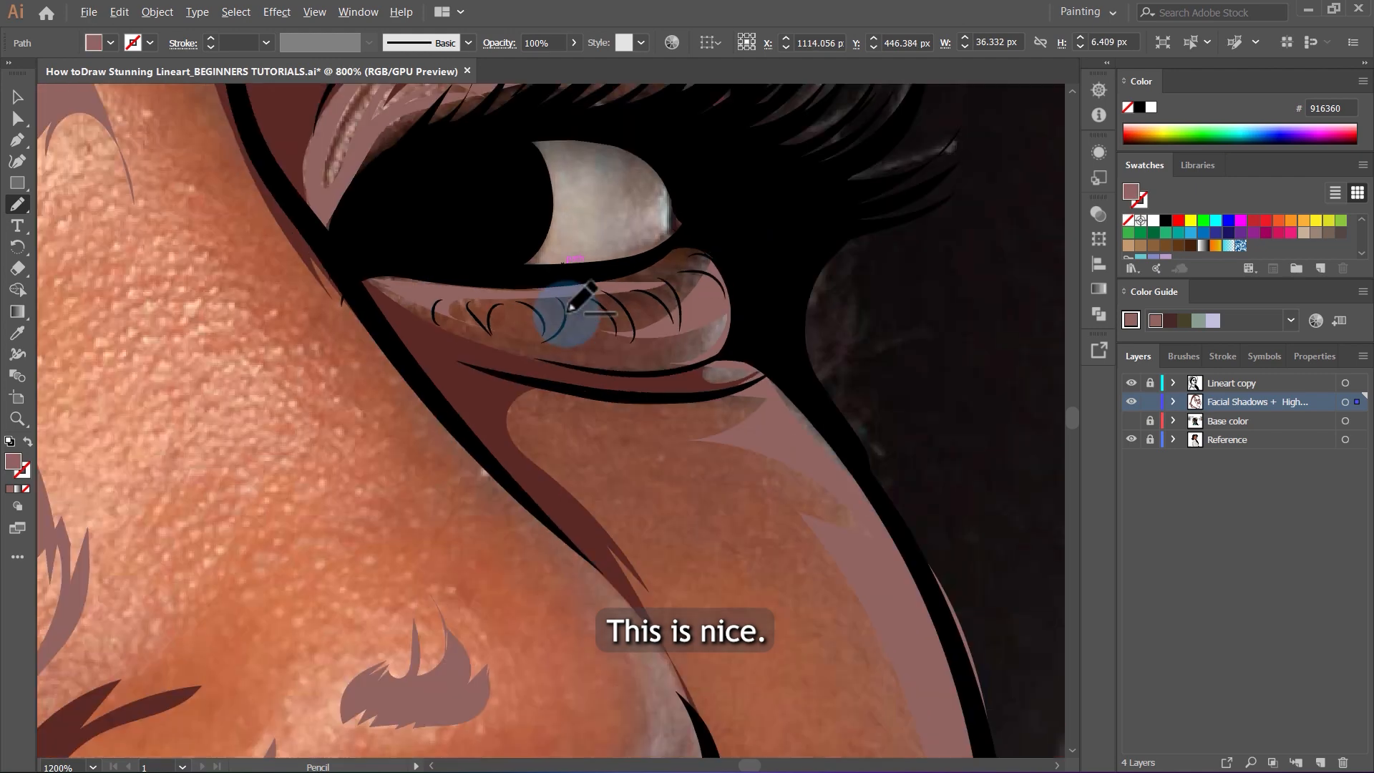
{"action": "scroll", "coordinate": [592, 361], "scroll_direction": "down", "scroll_amount": 5}
Draw a 916360 Pencil highlight of about 31 x 54 px along the far edge of the nose.
{"action": "scroll", "coordinate": [469, 168], "scroll_direction": "up", "scroll_amount": 1}
{"action": "mouse_move", "coordinate": [571, 398]}
{"action": "left_mouse_down"}
{"action": "mouse_move", "coordinate": [597, 386]}
{"action": "mouse_move", "coordinate": [622, 459]}
{"action": "mouse_move", "coordinate": [603, 259]}
{"action": "left_mouse_up"}
{"action": "left_click_drag", "start_coordinate": [466, 170], "coordinate": [474, 176]}
{"action": "scroll", "coordinate": [662, 233], "scroll_direction": "up", "scroll_amount": 1}
{"action": "scroll", "coordinate": [673, 272], "scroll_direction": "down", "scroll_amount": 3}
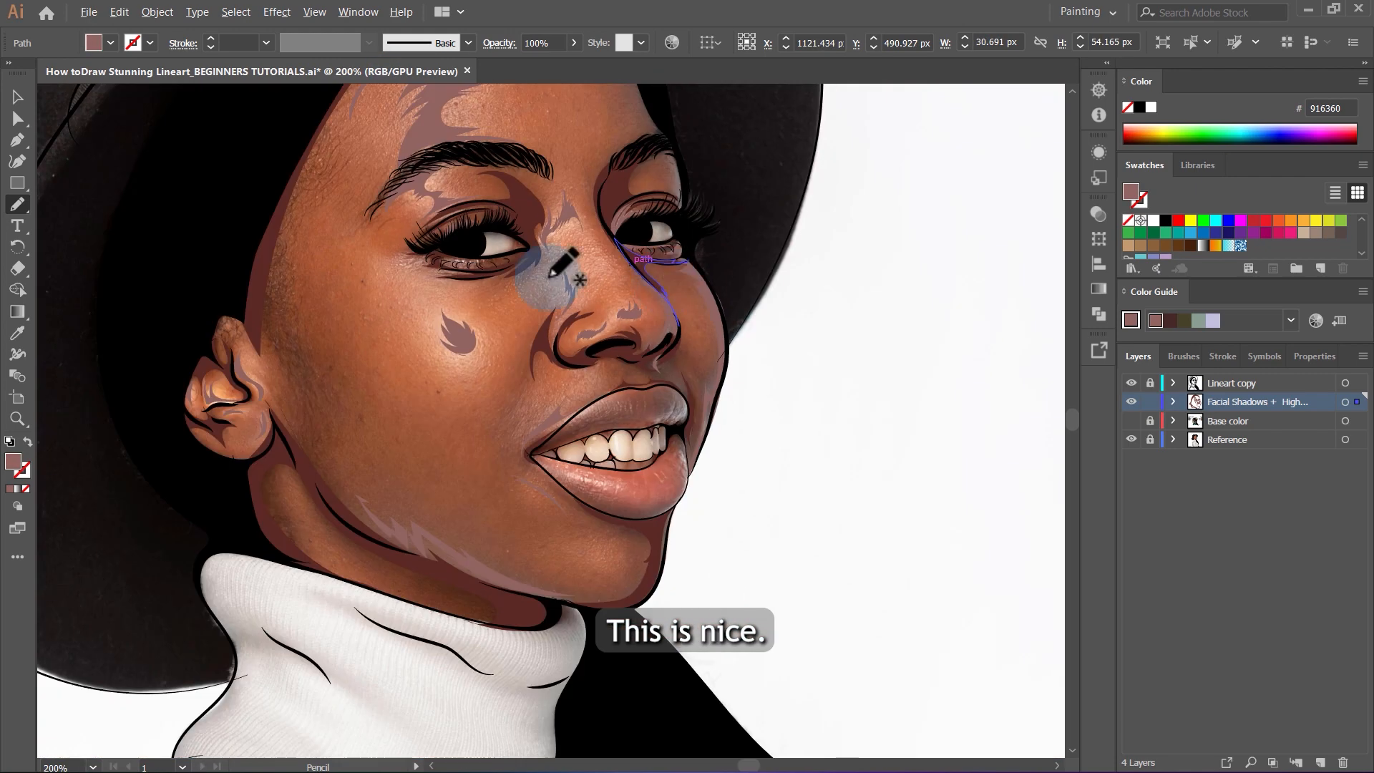
Draw a jagged 916360 Pencil highlight of about 73 x 21 px beneath the outer half of the near eye.
{"action": "scroll", "coordinate": [344, 232], "scroll_direction": "up", "scroll_amount": 3}
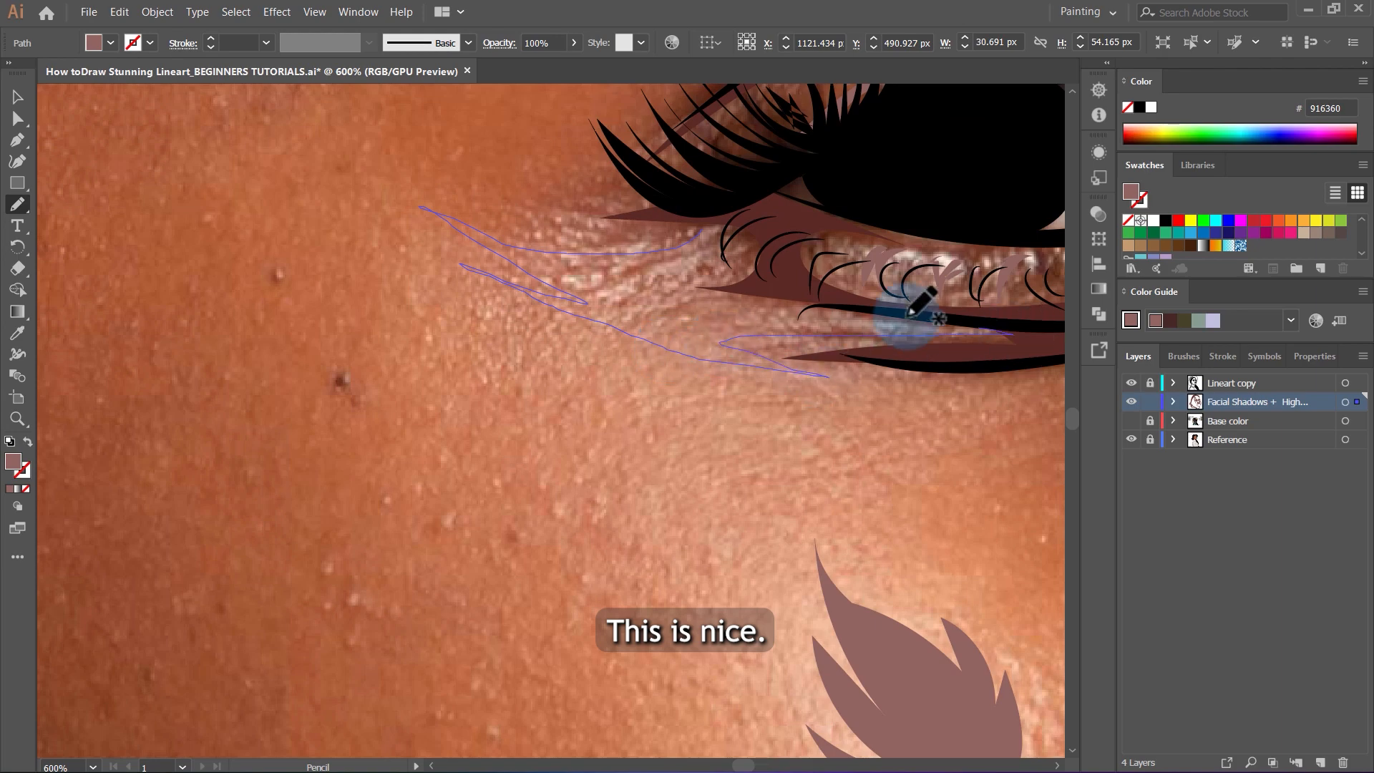
{"action": "left_click_drag", "start_coordinate": [911, 314], "coordinate": [662, 247]}
{"action": "scroll", "coordinate": [662, 247], "scroll_direction": "down", "scroll_amount": 4}
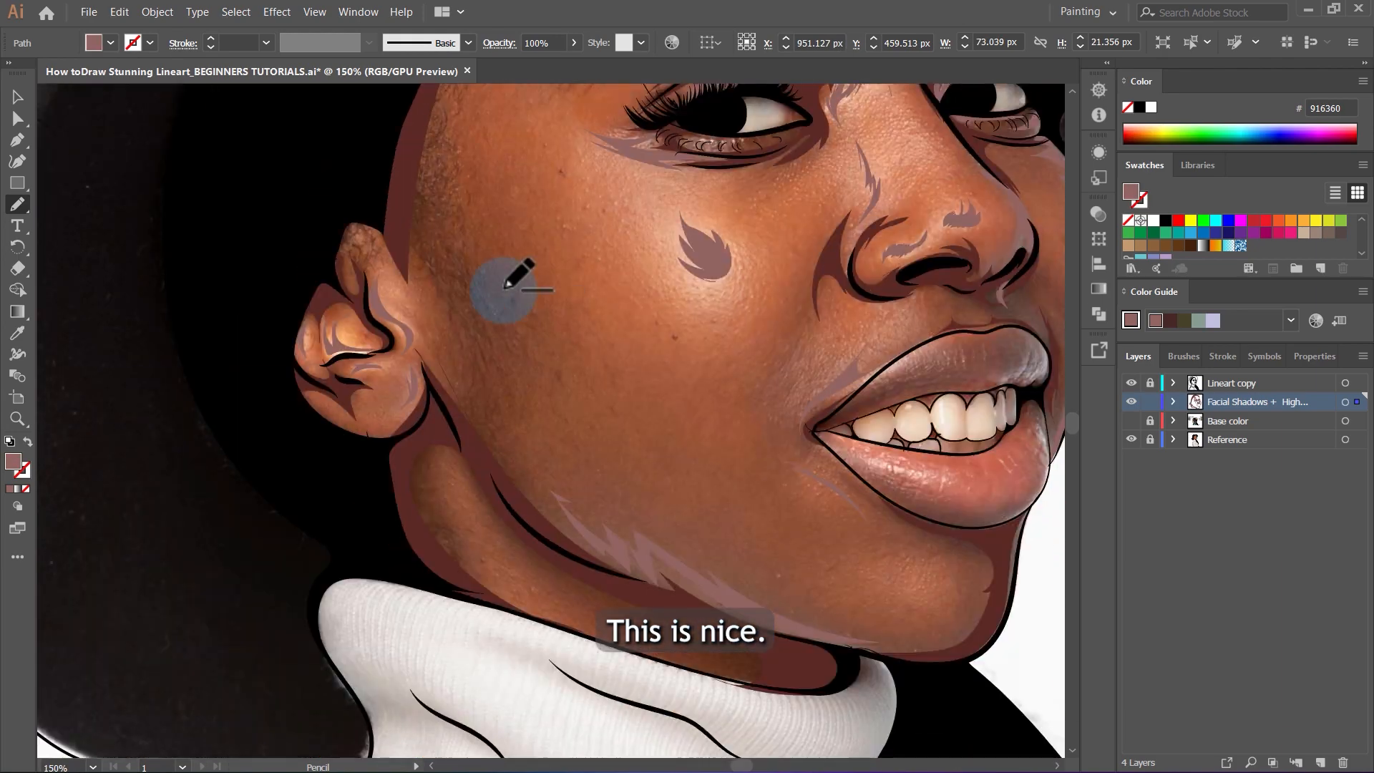
Draw a curved, pointed 916360 Pencil highlight on the bright area of the chin below the lower lip and deselect it.
{"action": "scroll", "coordinate": [506, 282], "scroll_direction": "down", "scroll_amount": 2}
{"action": "scroll", "coordinate": [660, 449], "scroll_direction": "up", "scroll_amount": 4}
{"action": "scroll", "coordinate": [794, 515], "scroll_direction": "down", "scroll_amount": 2}
{"action": "key", "text": "n"}
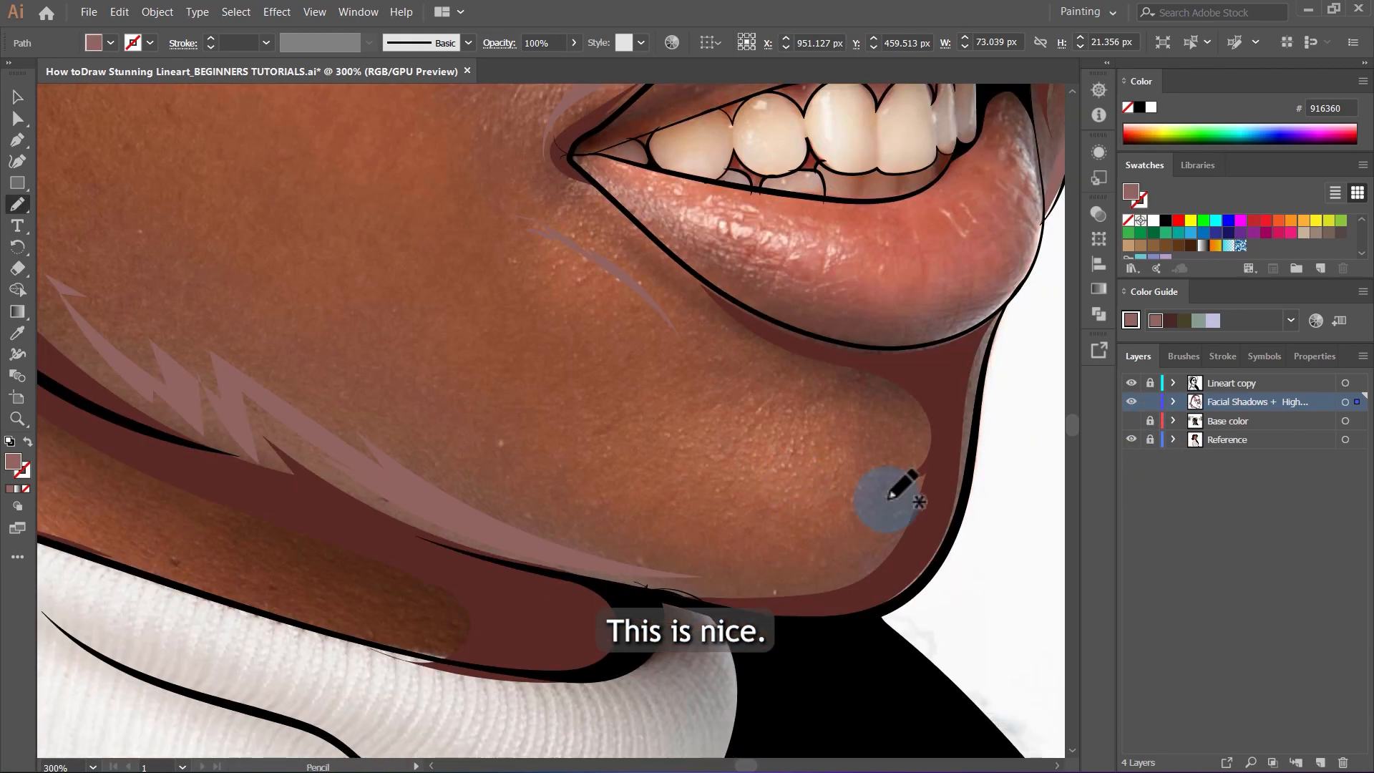
{"action": "scroll", "coordinate": [899, 500], "scroll_direction": "up", "scroll_amount": 2}
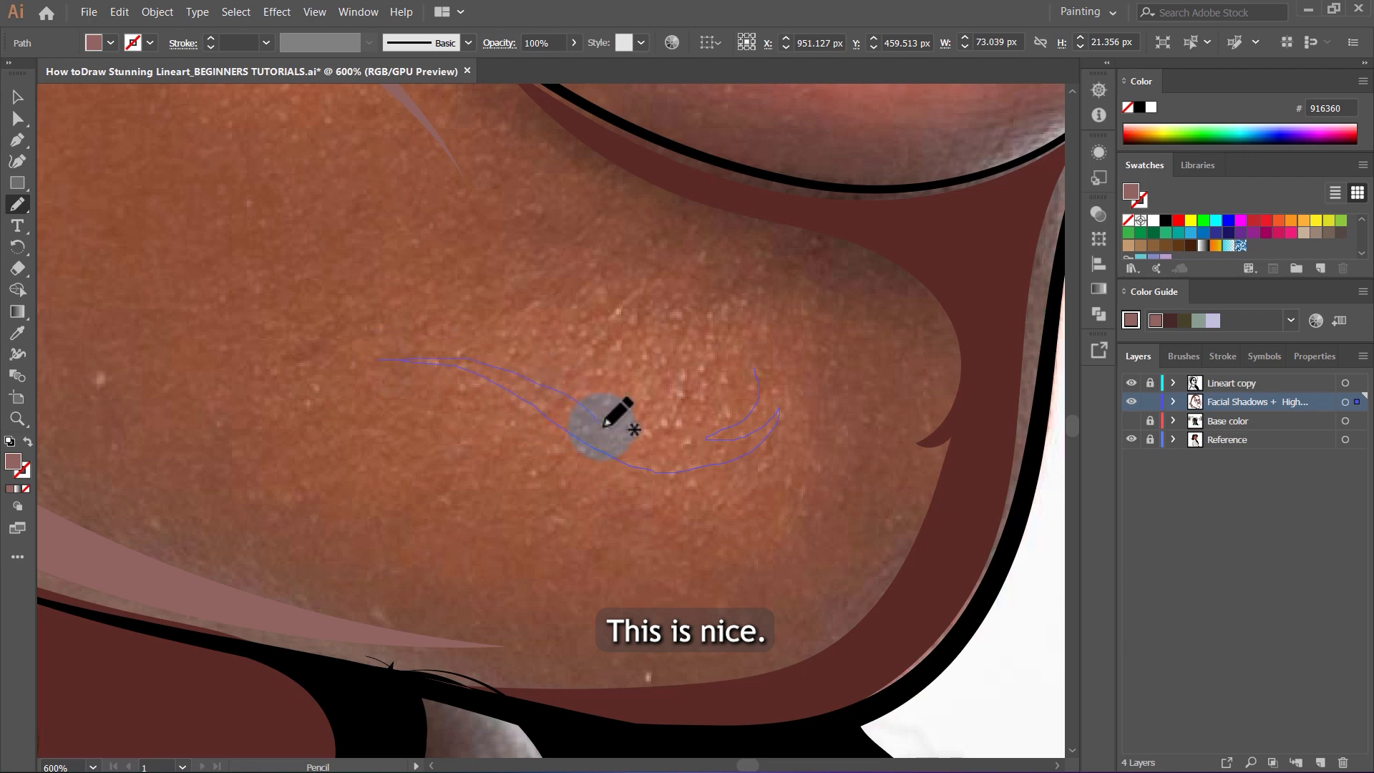
{"action": "left_click_drag", "start_coordinate": [711, 368], "coordinate": [755, 369]}
{"action": "scroll", "coordinate": [737, 365], "scroll_direction": "up", "scroll_amount": 2}
{"action": "key", "text": "v"}
{"action": "left_click", "coordinate": [620, 365]}
Show the Base color layer and hide the Reference layer to review the whole shaded face.
{"action": "scroll", "coordinate": [630, 361], "scroll_direction": "down", "scroll_amount": 4}
{"action": "left_click", "coordinate": [1131, 420]}
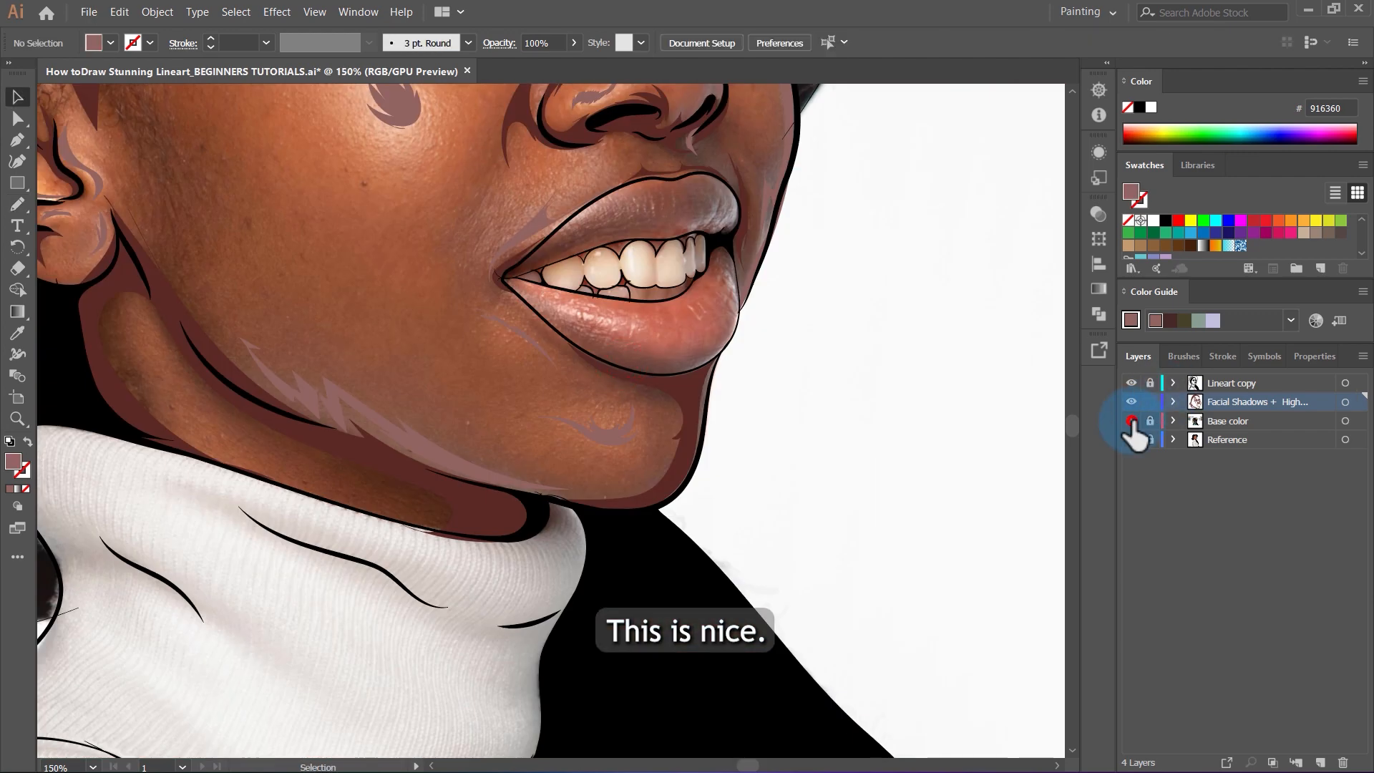
{"action": "left_click", "coordinate": [1131, 439]}
{"action": "scroll", "coordinate": [687, 394], "scroll_direction": "down", "scroll_amount": 2}
{"action": "scroll", "coordinate": [712, 365], "scroll_direction": "up", "scroll_amount": 2}
{"action": "scroll", "coordinate": [719, 339], "scroll_direction": "down", "scroll_amount": 1}
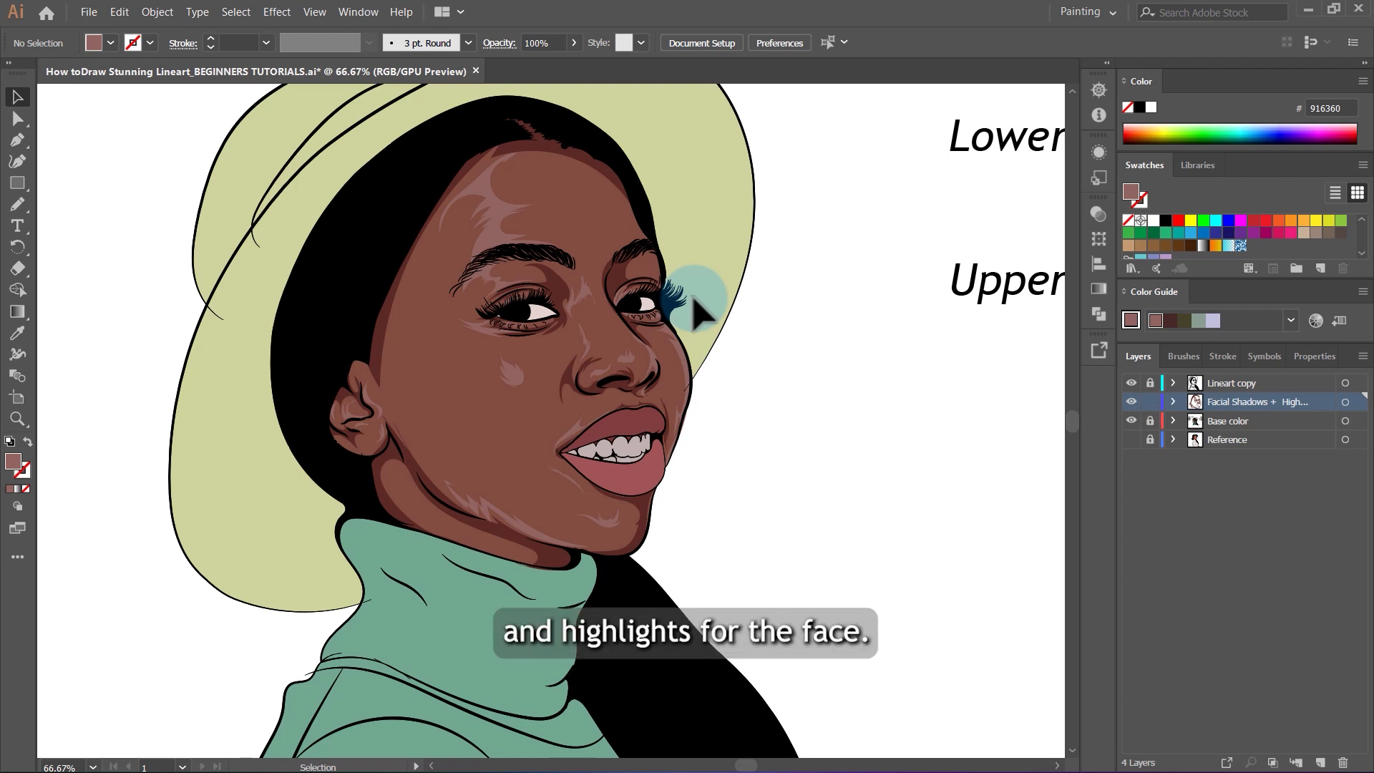
{"action": "key", "text": "ctrl+minus"}
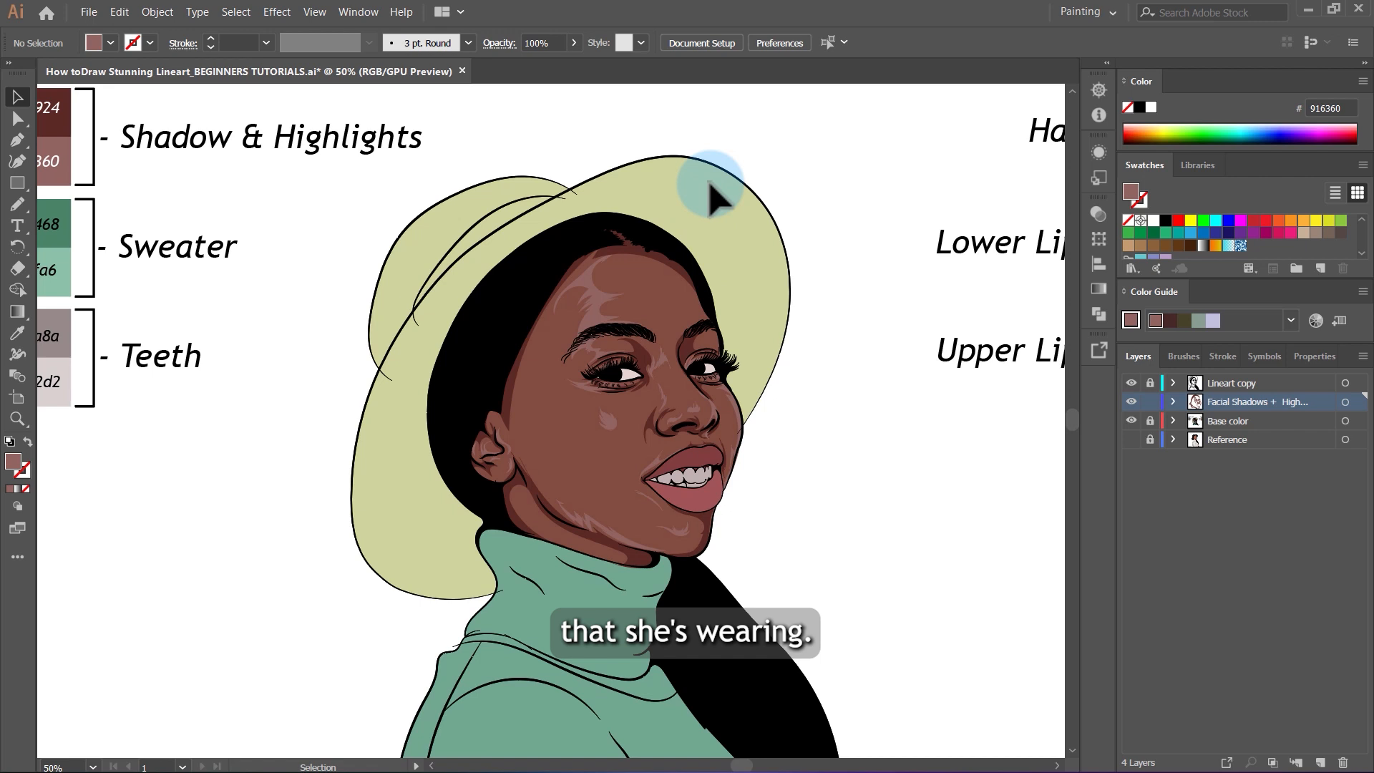
Lock the facial shadows and highlights layer and add a new layer named Hat above it.
{"action": "left_click", "coordinate": [1149, 402]}
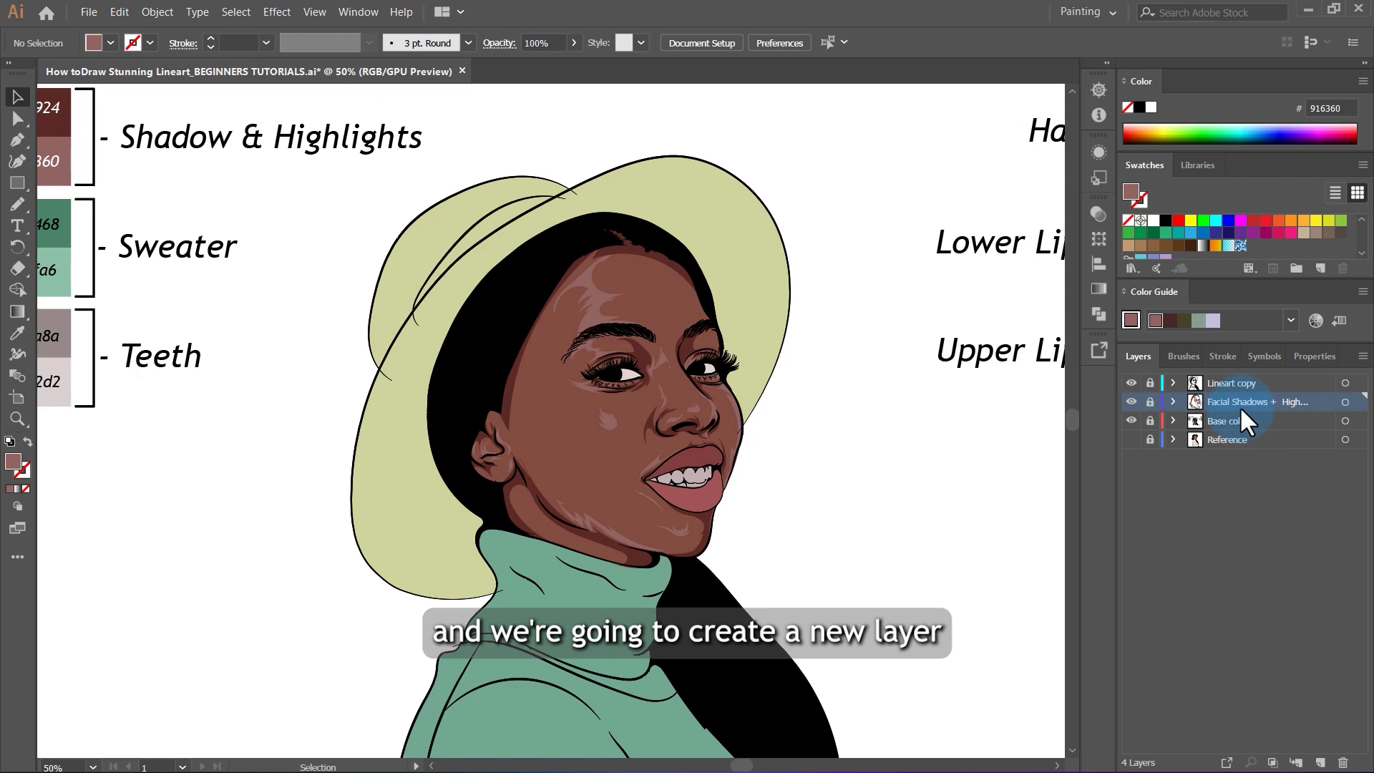
{"action": "left_click", "coordinate": [1321, 761]}
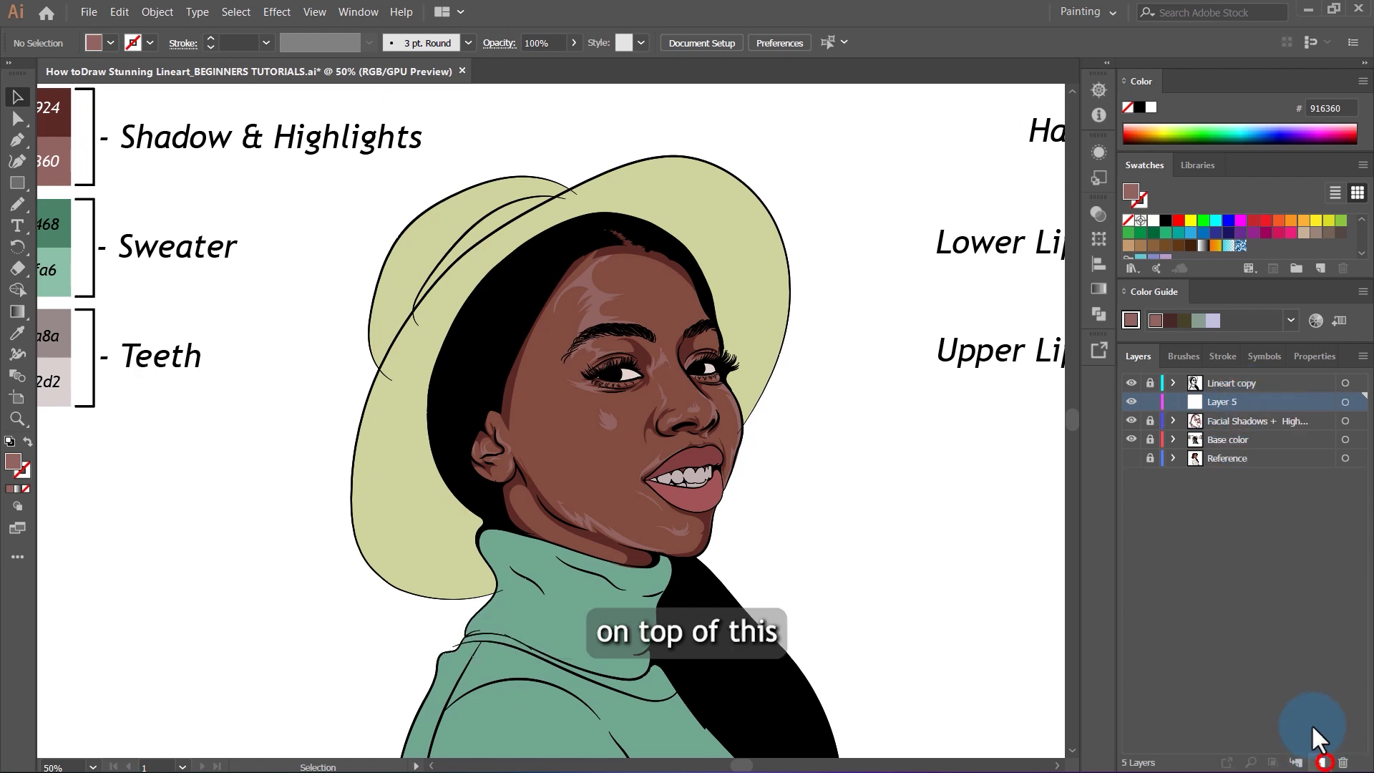
{"action": "double_click", "coordinate": [1241, 401]}
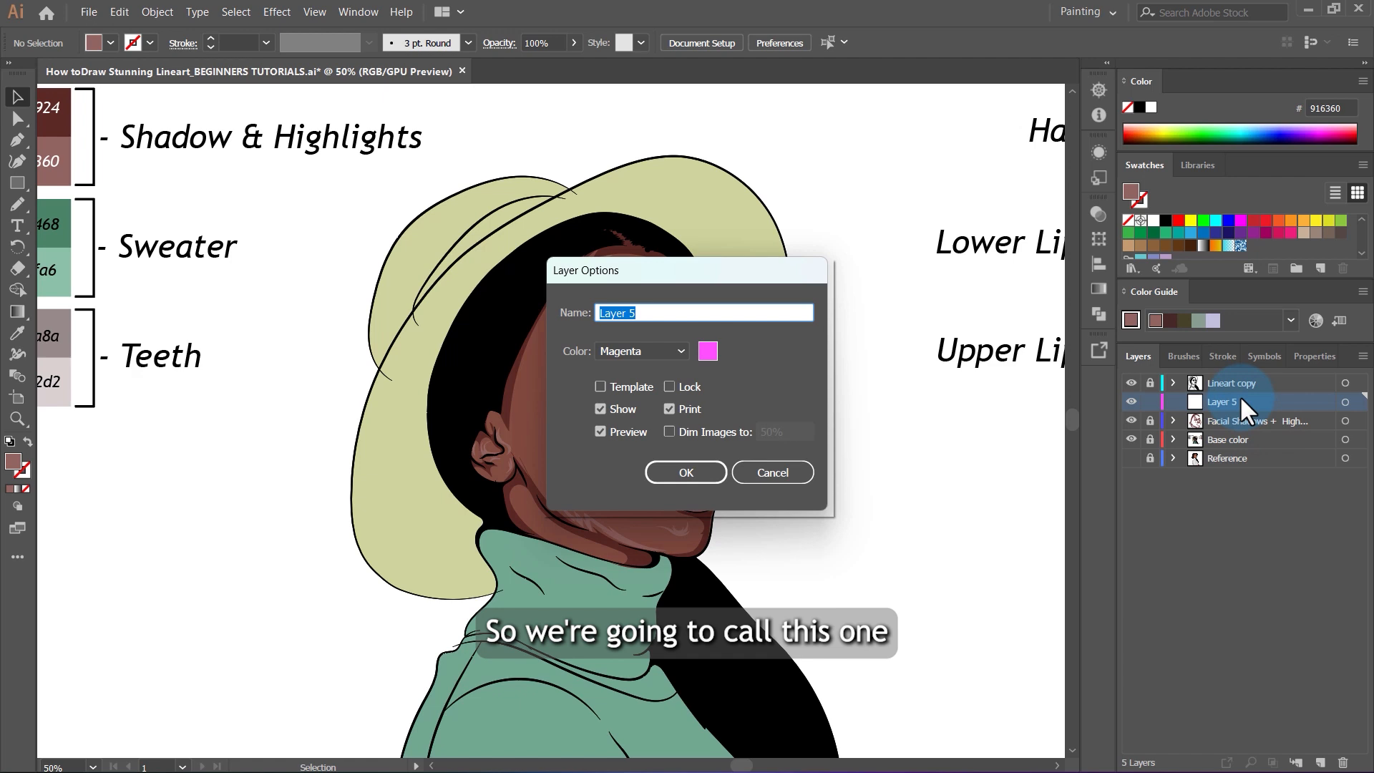
{"action": "type", "text": "Hat"}
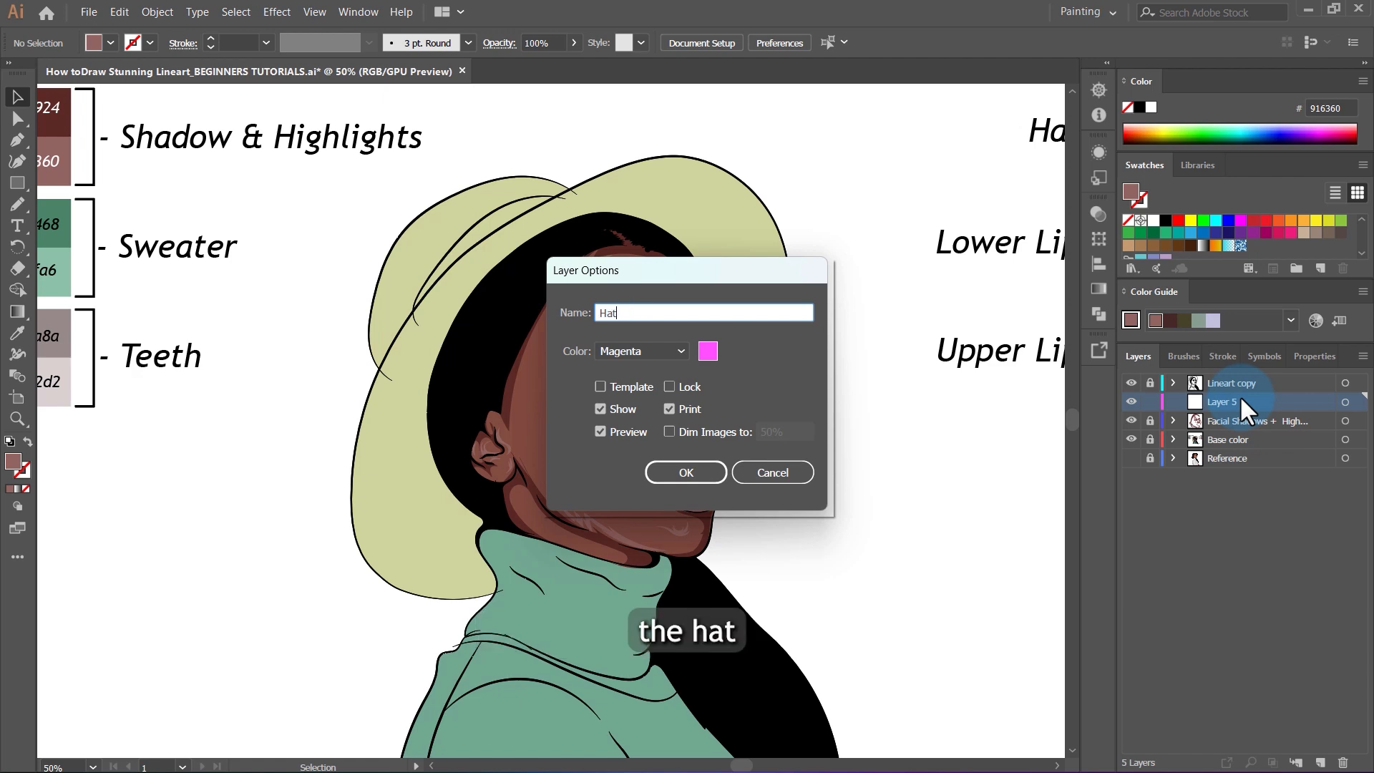
{"action": "left_click", "coordinate": [694, 469]}
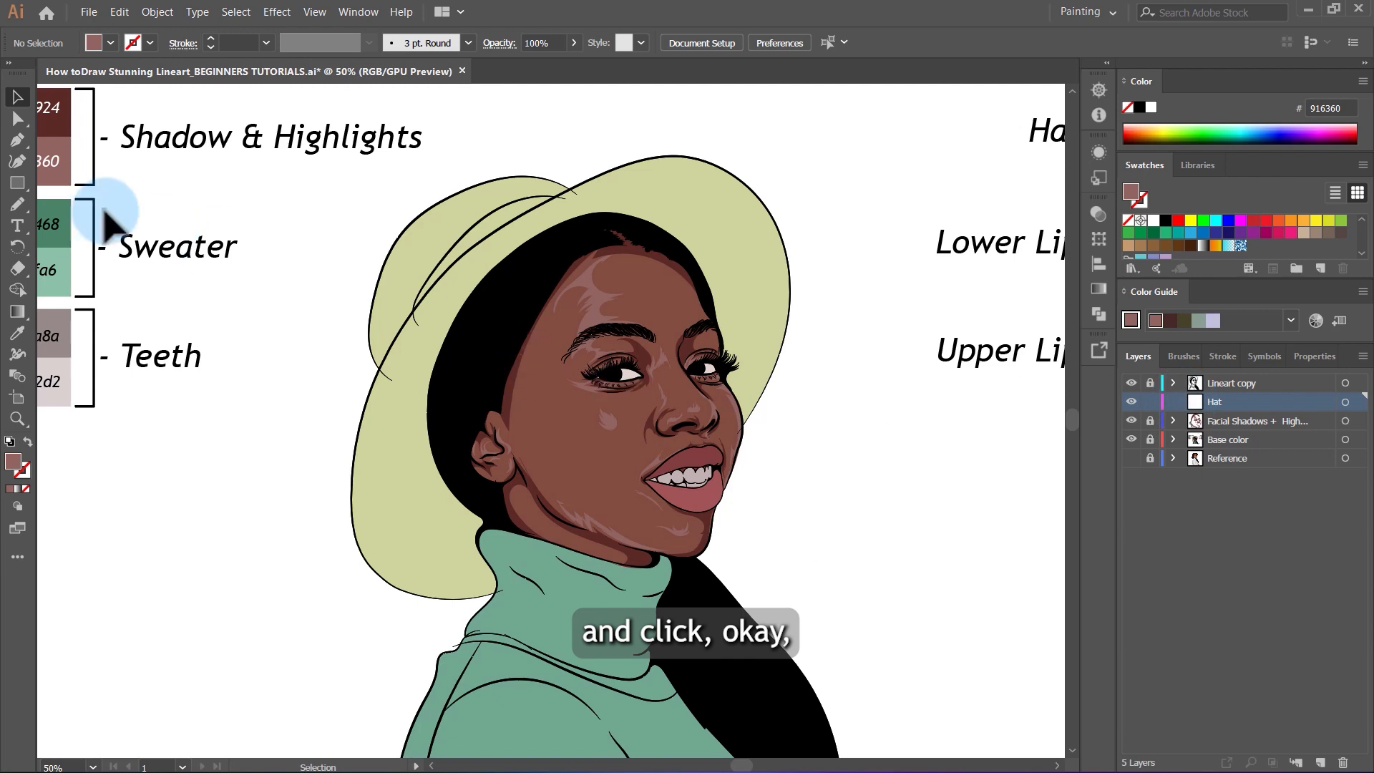
Sample the hat's shadow swatch b2b269 as the fill with the Eyedropper and compare its code in the Color Picker.
{"action": "scroll", "coordinate": [666, 240], "scroll_direction": "down", "scroll_amount": 2}
{"action": "scroll", "coordinate": [313, 253], "scroll_direction": "up", "scroll_amount": 2}
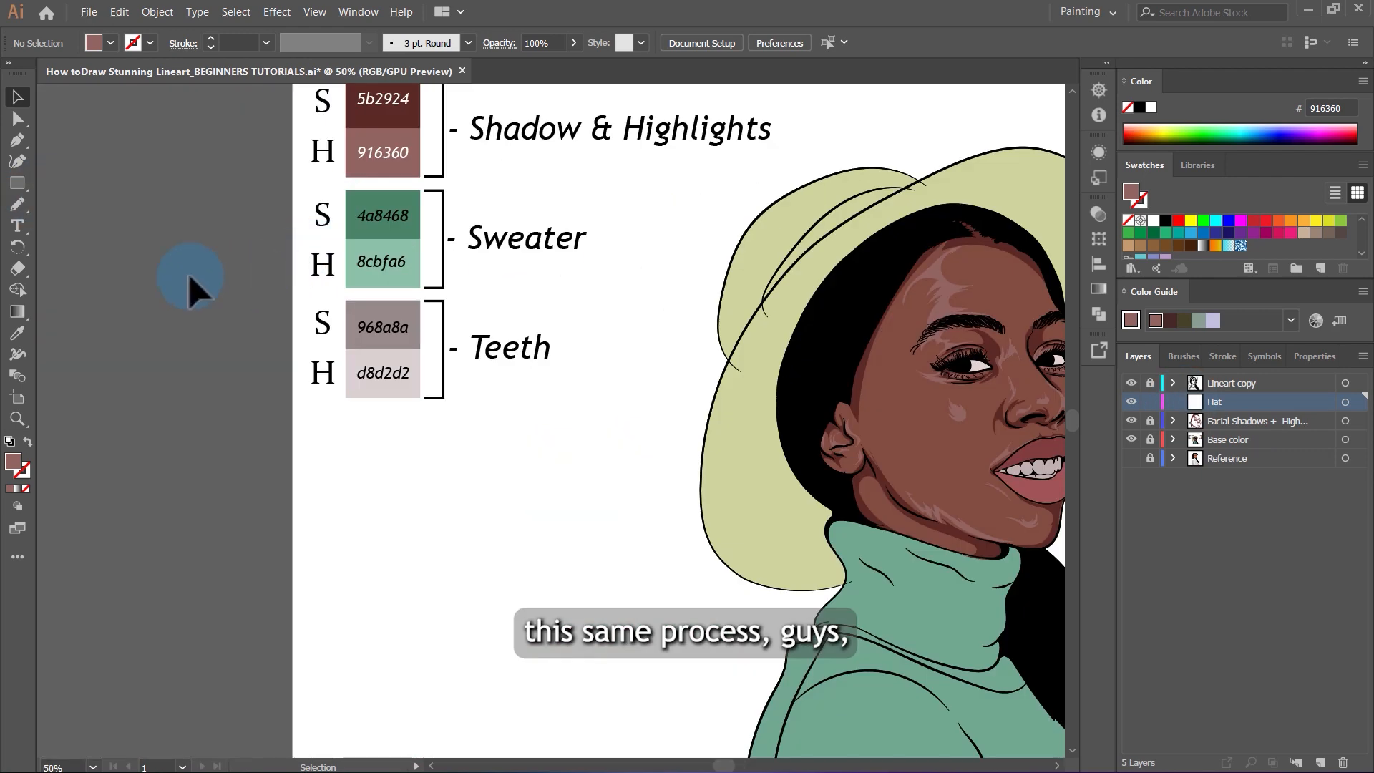
{"action": "left_click", "coordinate": [17, 332]}
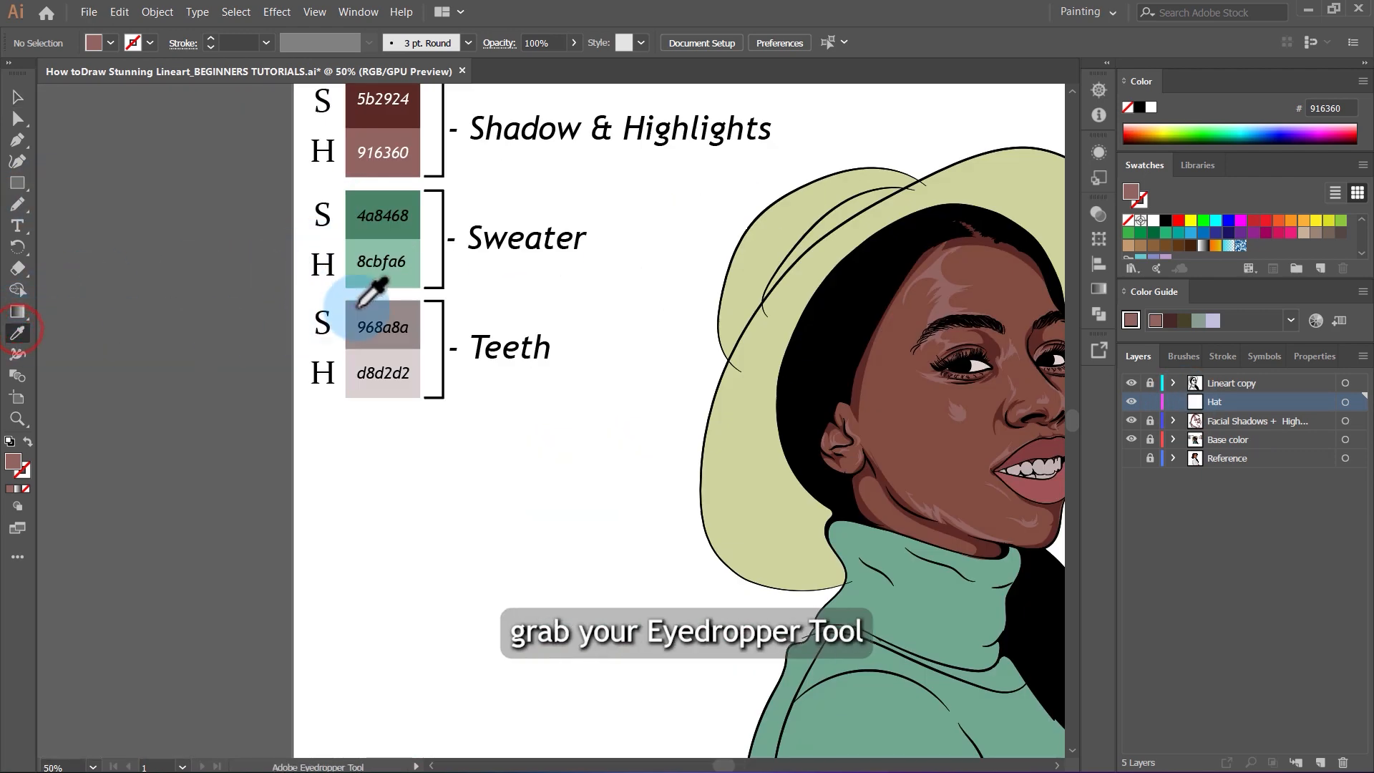
{"action": "scroll", "coordinate": [397, 291], "scroll_direction": "down", "scroll_amount": 2}
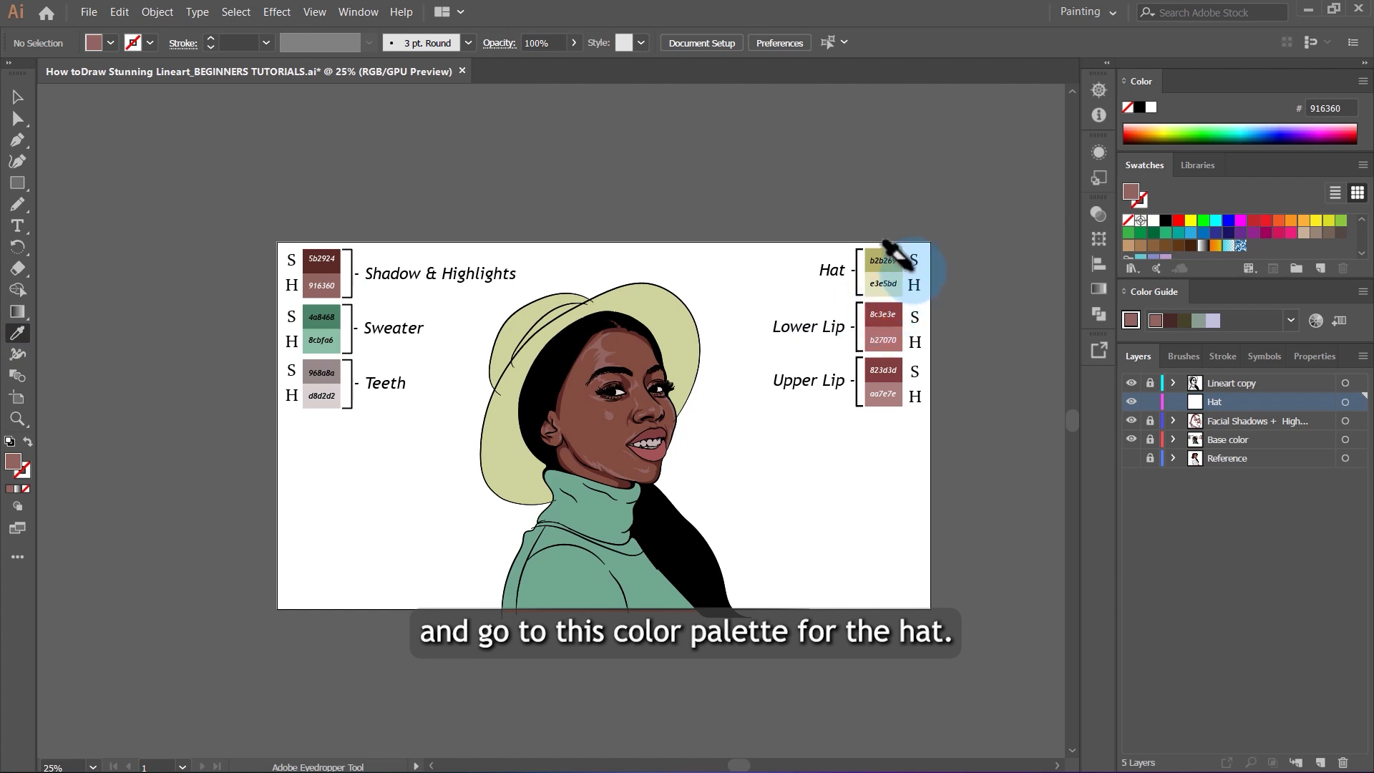
{"action": "scroll", "coordinate": [911, 260], "scroll_direction": "up", "scroll_amount": 3}
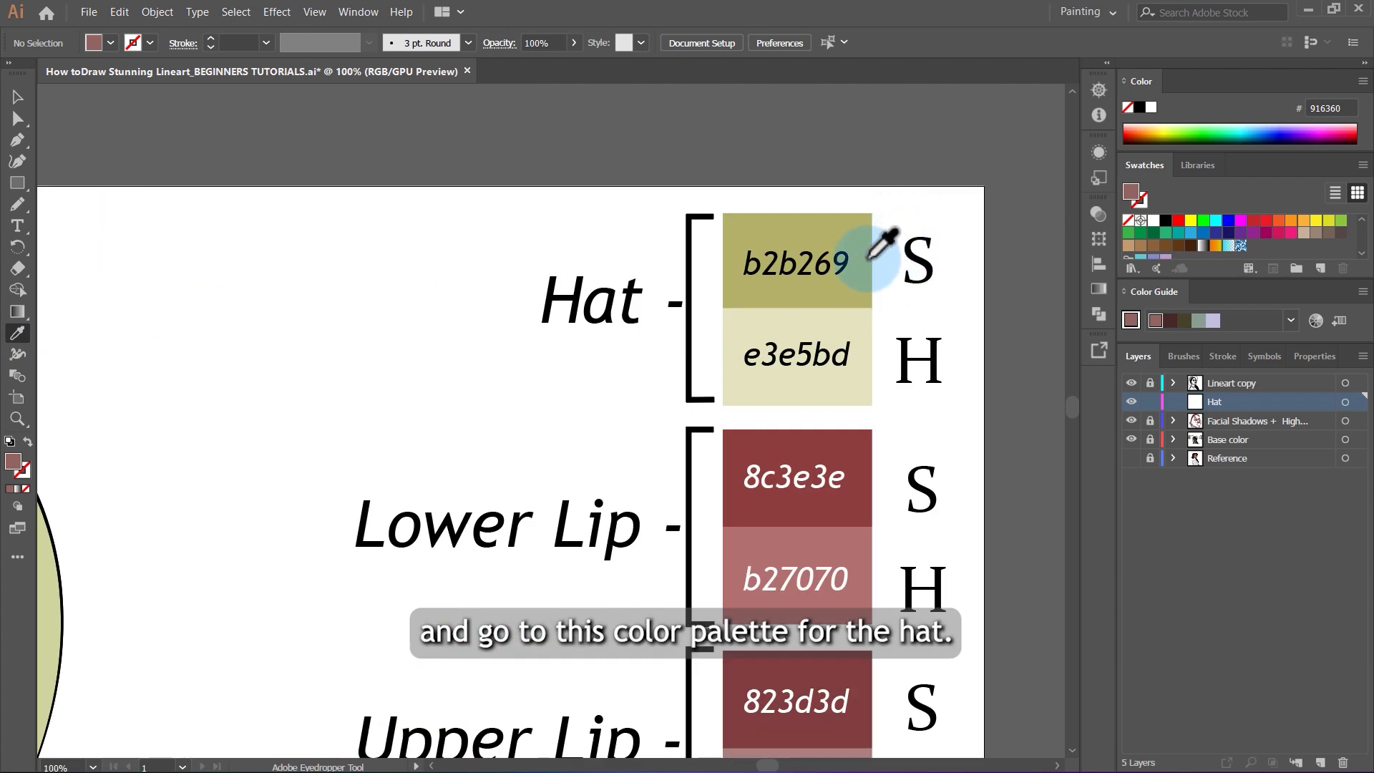
{"action": "scroll", "coordinate": [869, 259], "scroll_direction": "up", "scroll_amount": 2}
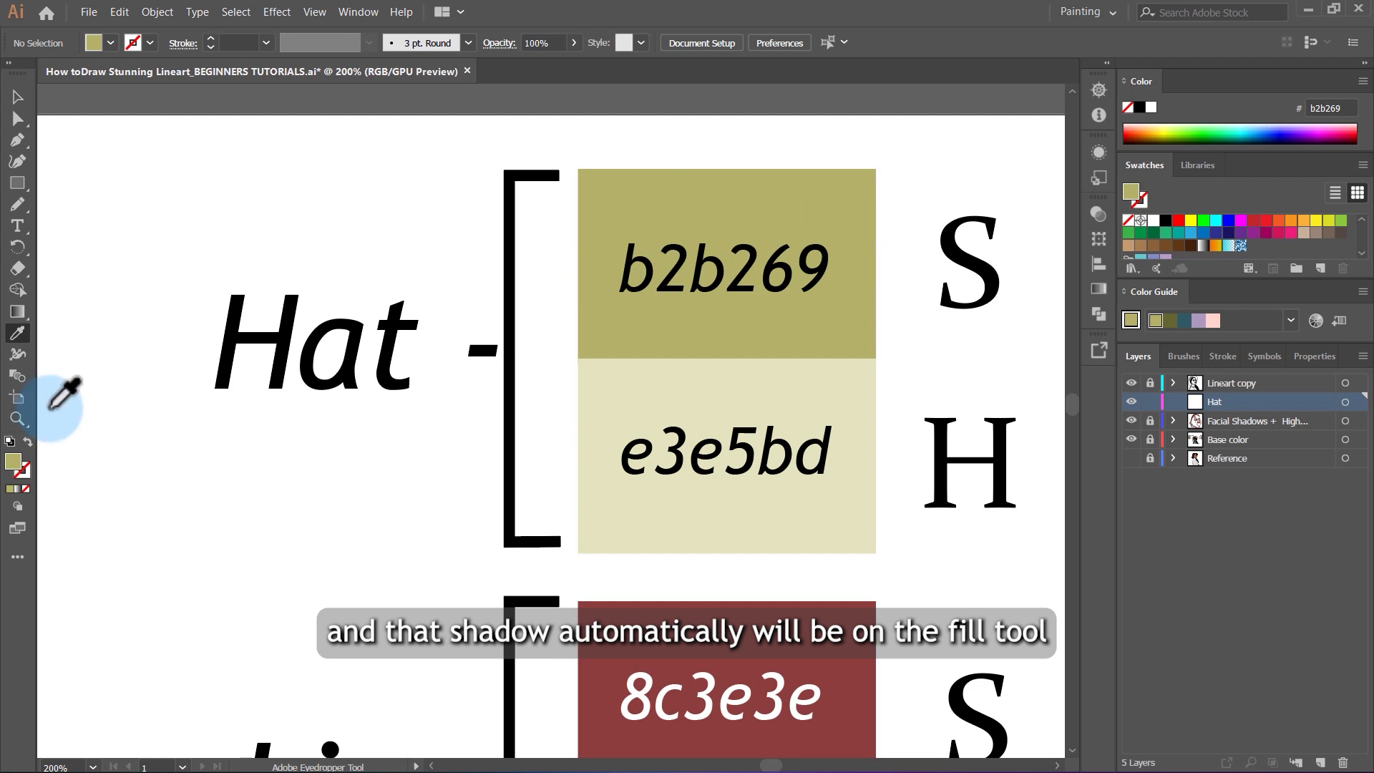
{"action": "double_click", "coordinate": [12, 464]}
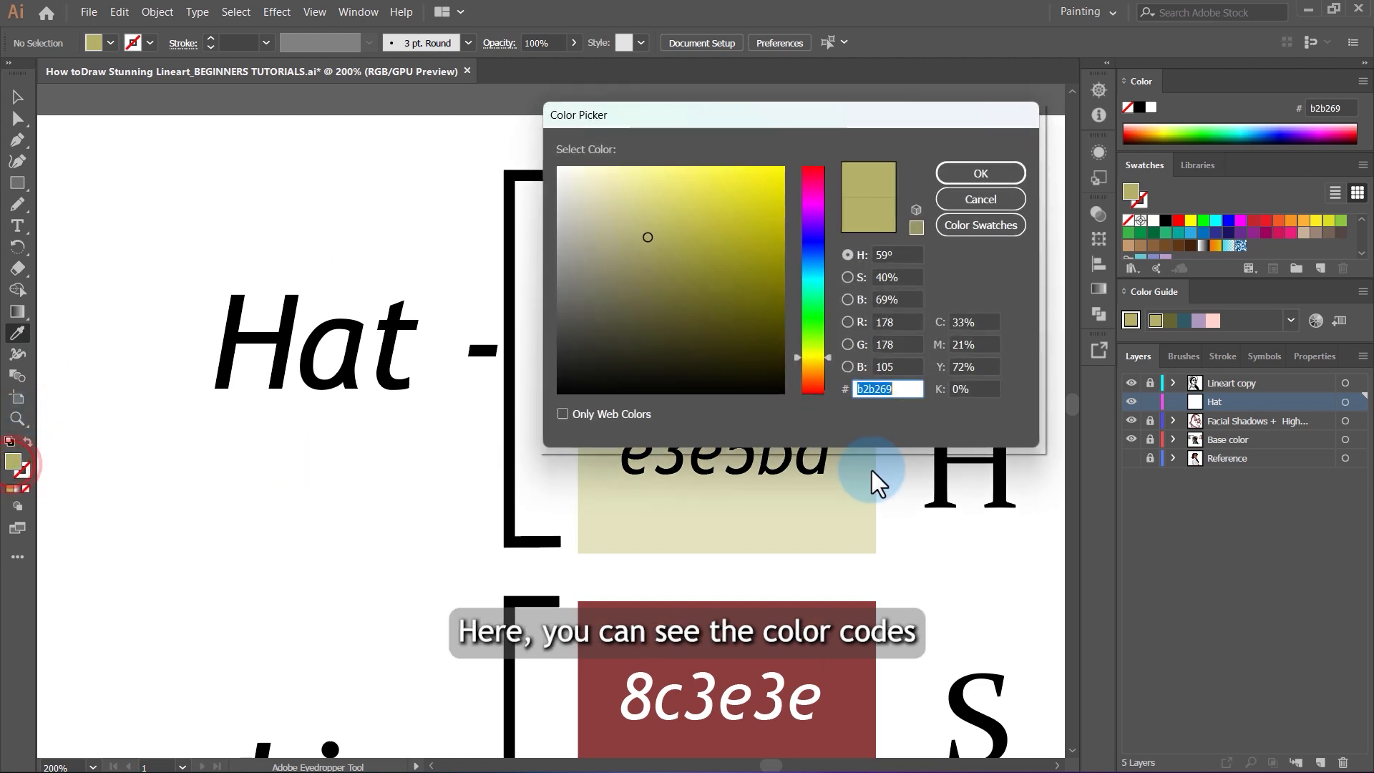
{"action": "left_click_drag", "start_coordinate": [857, 135], "coordinate": [380, 168]}
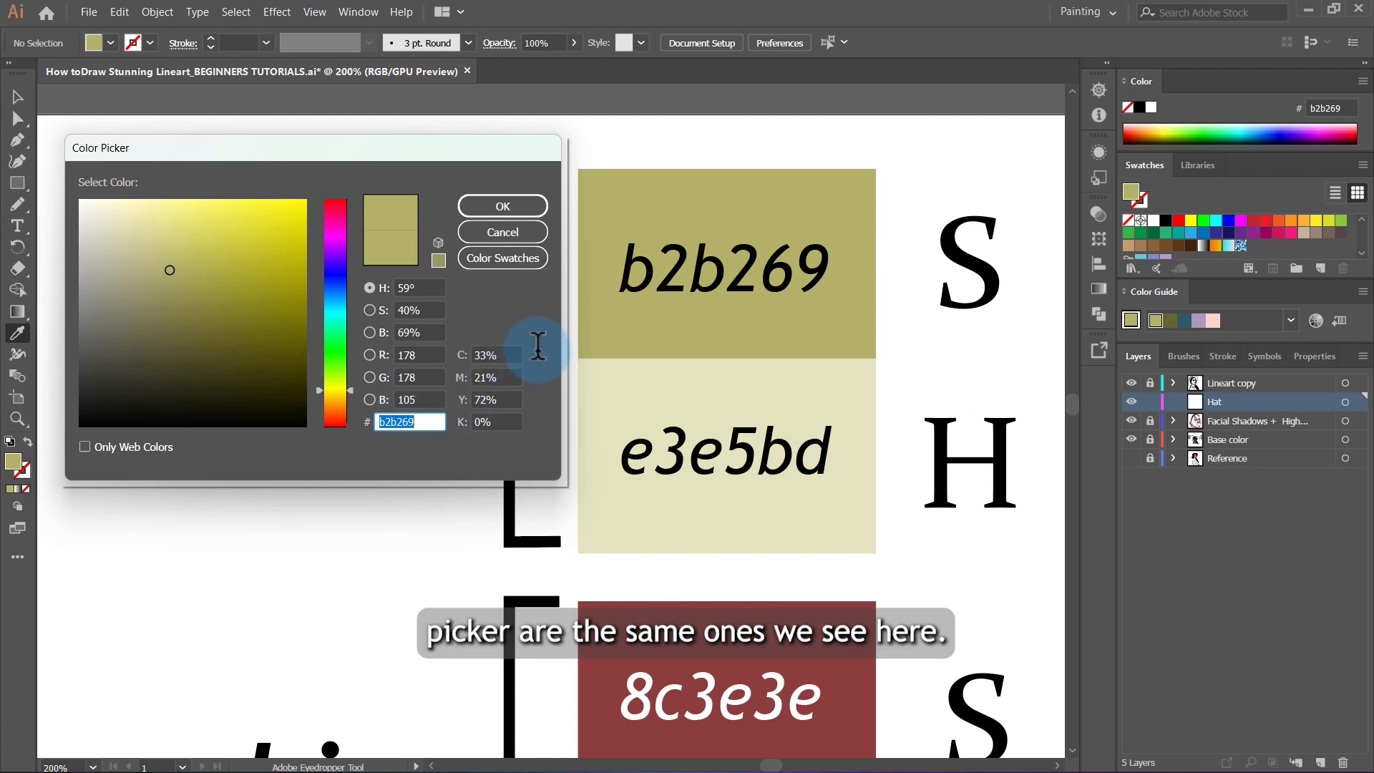
Choose the Pencil tool, show the Reference layer and hide the Base color layer for tracing the hat shadows on the photo.
{"action": "left_click_drag", "start_coordinate": [17, 204], "coordinate": [111, 246]}
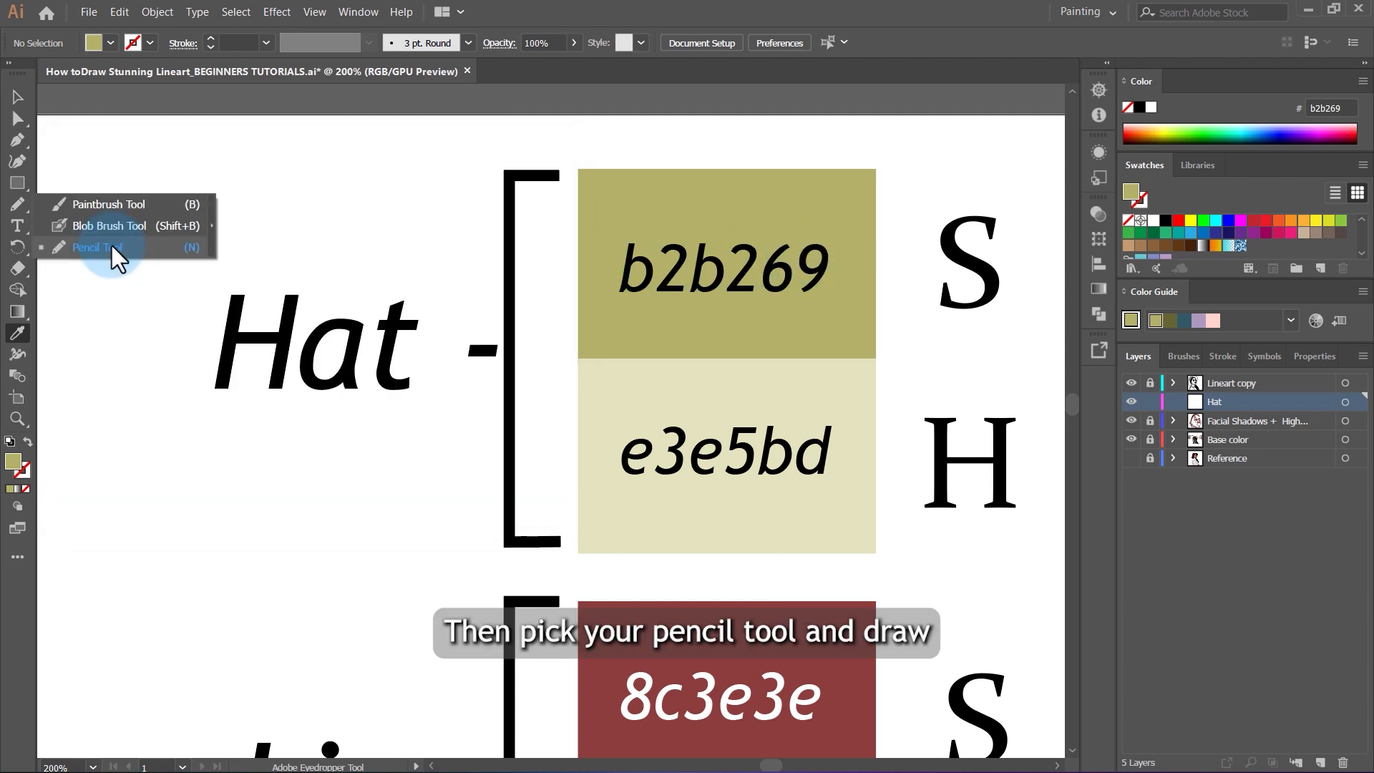
{"action": "left_click", "coordinate": [111, 246]}
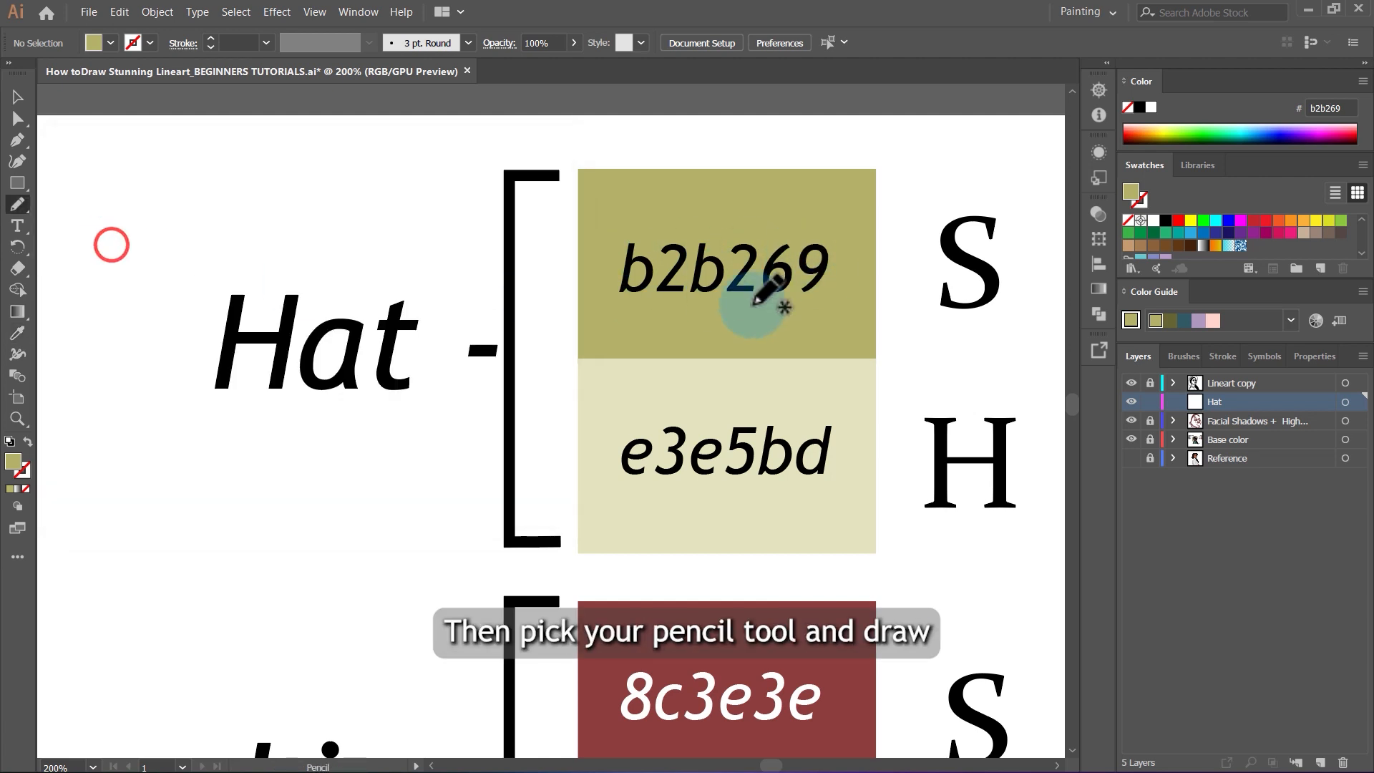
{"action": "scroll", "coordinate": [759, 304], "scroll_direction": "down", "scroll_amount": 6}
{"action": "left_click", "coordinate": [1131, 458]}
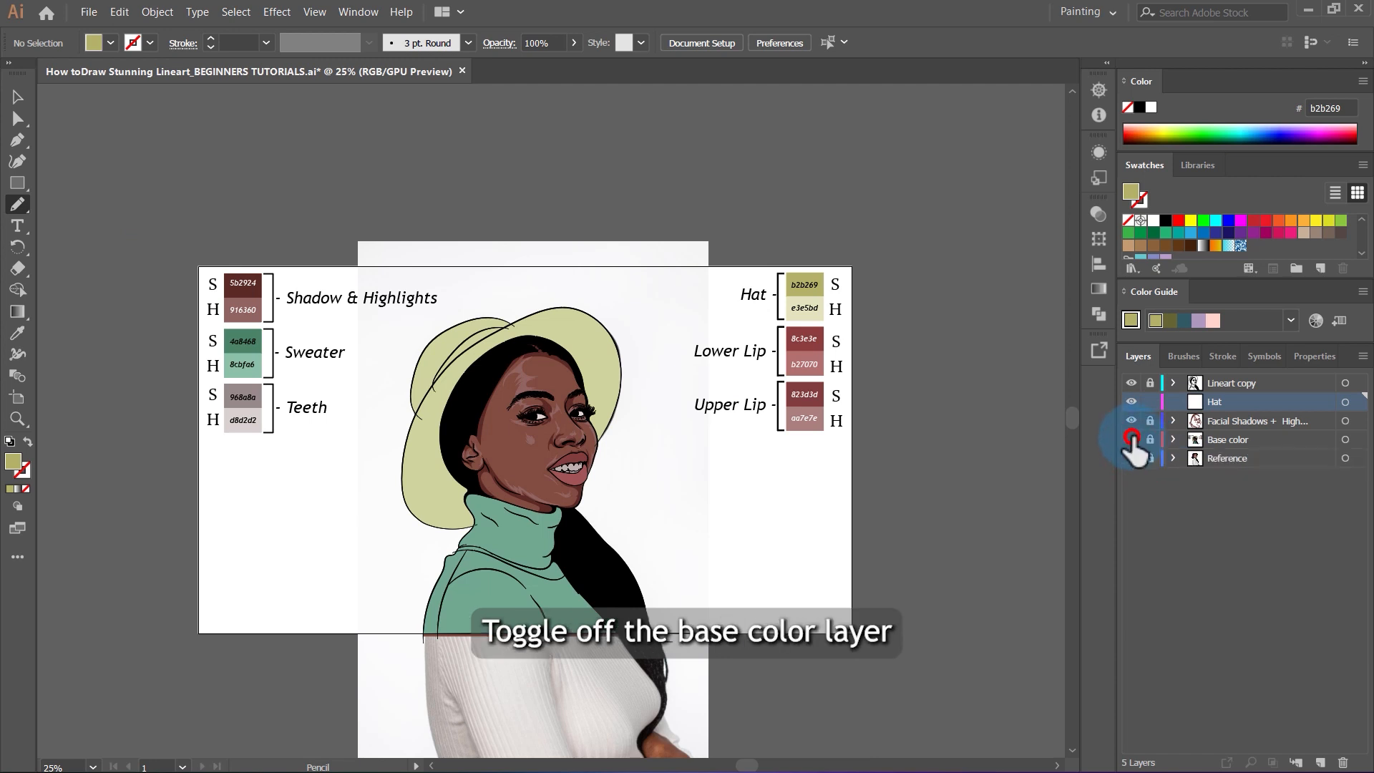
{"action": "left_click", "coordinate": [1131, 439]}
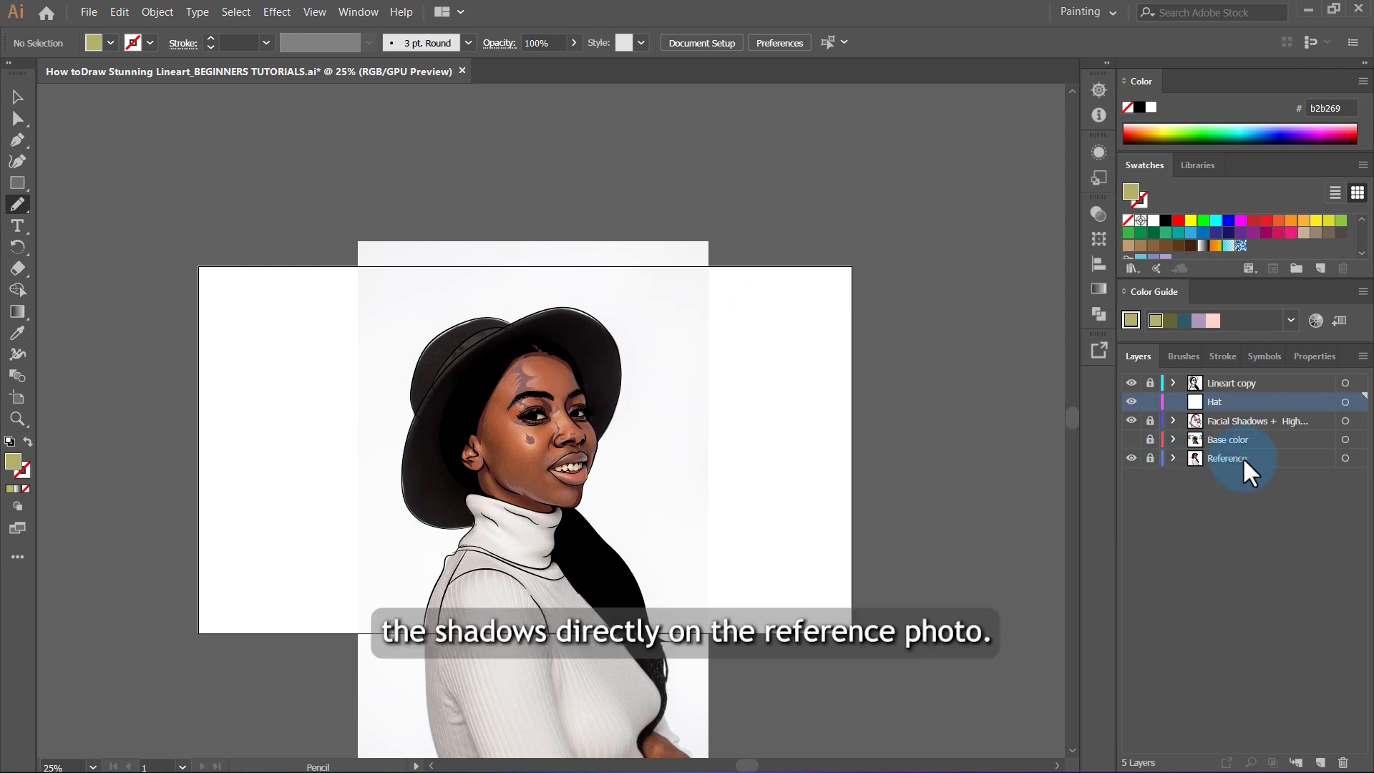
Draw a long curved b2b269 Pencil shadow, about 203 by 523 px, down the hat brim beside the hair on the ear side.
{"action": "key", "text": "ctrl+1"}
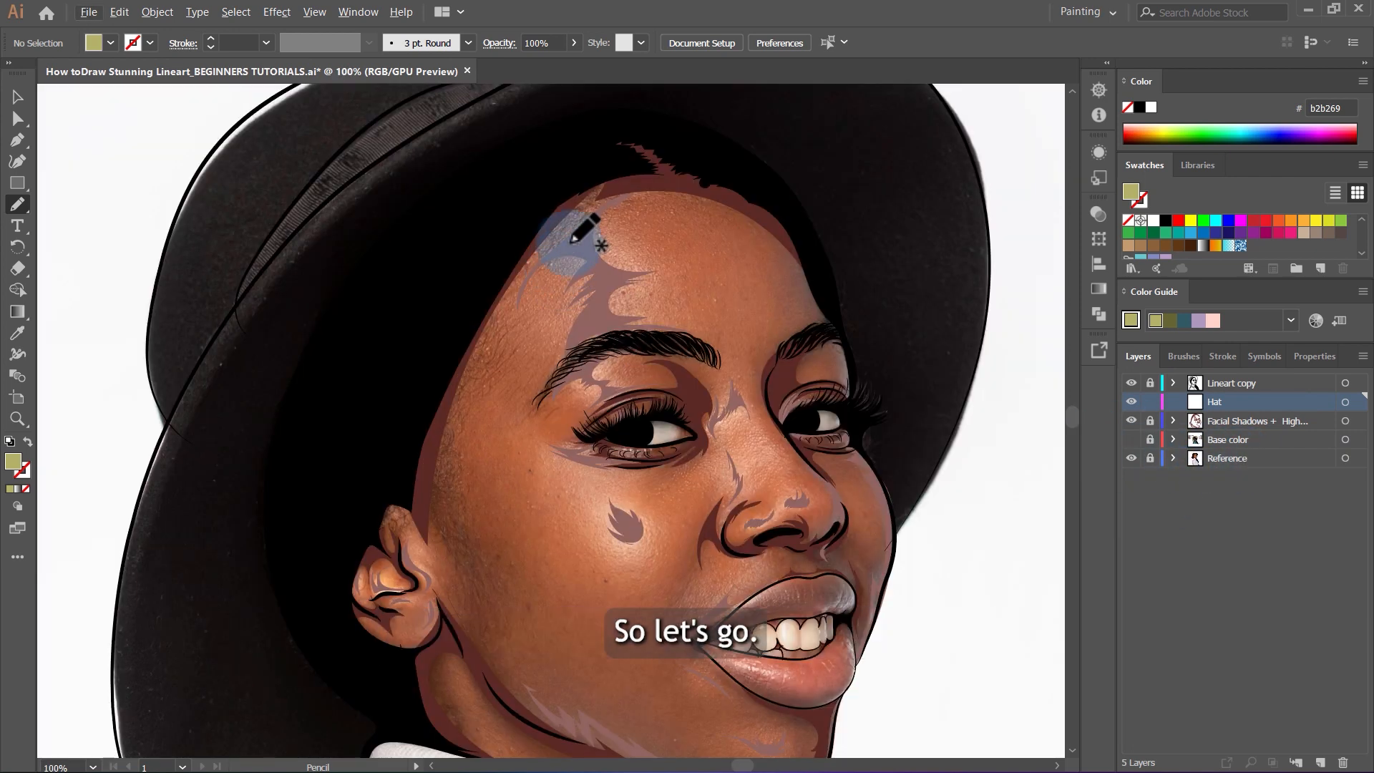
{"action": "scroll", "coordinate": [315, 359], "scroll_direction": "down", "scroll_amount": 3}
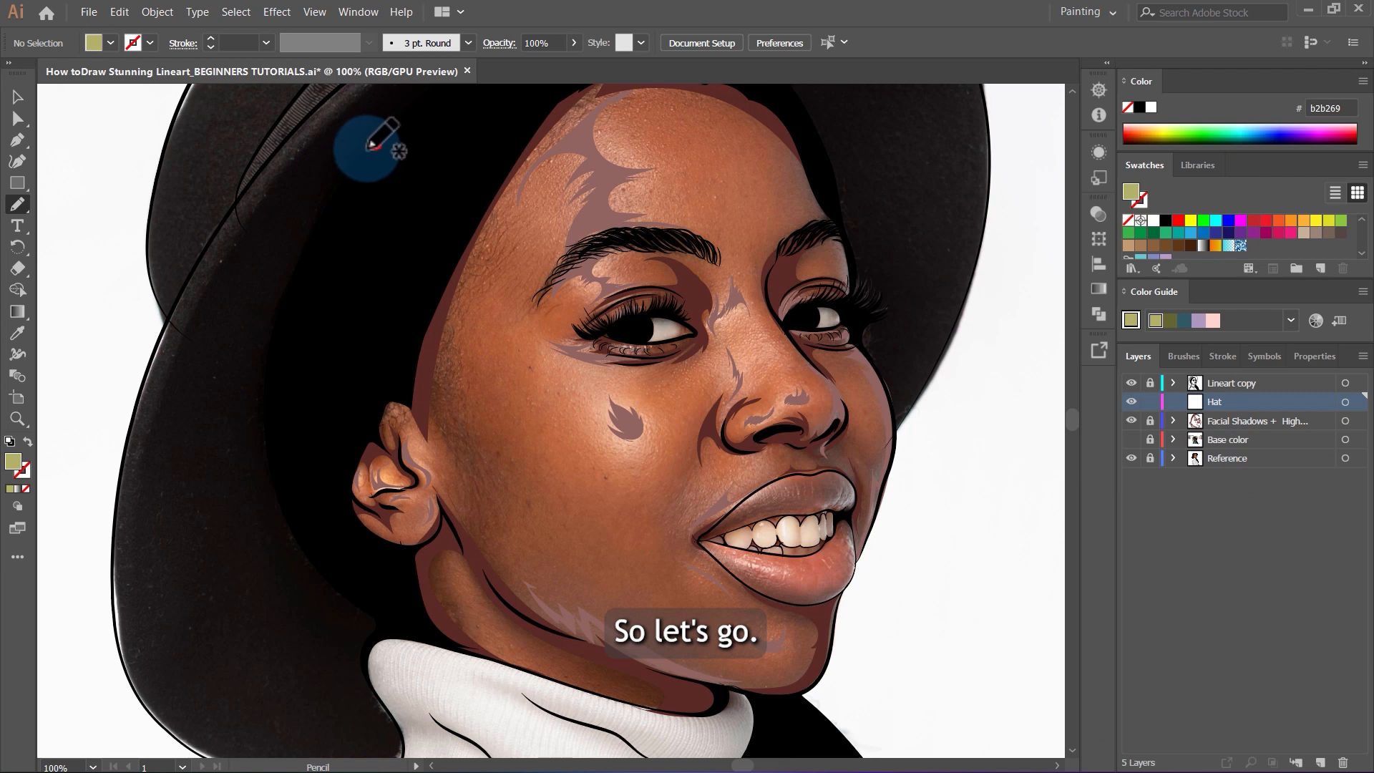
{"action": "mouse_move", "coordinate": [373, 147]}
{"action": "left_mouse_down"}
{"action": "mouse_move", "coordinate": [297, 285]}
{"action": "mouse_move", "coordinate": [286, 410]}
{"action": "mouse_move", "coordinate": [324, 540]}
{"action": "mouse_move", "coordinate": [382, 607]}
{"action": "mouse_move", "coordinate": [460, 634]}
{"action": "mouse_move", "coordinate": [383, 624]}
{"action": "mouse_move", "coordinate": [365, 677]}
{"action": "mouse_move", "coordinate": [392, 755]}
{"action": "left_mouse_up"}
{"action": "mouse_move", "coordinate": [266, 767]}
{"action": "left_mouse_down"}
{"action": "mouse_move", "coordinate": [236, 244]}
{"action": "mouse_move", "coordinate": [366, 89]}
{"action": "mouse_move", "coordinate": [386, 94]}
{"action": "mouse_move", "coordinate": [363, 150]}
{"action": "left_mouse_up"}
{"action": "scroll", "coordinate": [370, 196], "scroll_direction": "up", "scroll_amount": 3}
{"action": "key", "text": "comma"}
Draw a b2b269 Pencil shadow, about 418 by 229 px, under the upper brim above the forehead, ending in a hooked point.
{"action": "scroll", "coordinate": [374, 236], "scroll_direction": "up", "scroll_amount": 4}
{"action": "scroll", "coordinate": [374, 236], "scroll_direction": "right", "scroll_amount": 4}
{"action": "mouse_move", "coordinate": [645, 412]}
{"action": "left_mouse_down"}
{"action": "mouse_move", "coordinate": [614, 203]}
{"action": "mouse_move", "coordinate": [368, 266]}
{"action": "mouse_move", "coordinate": [200, 506]}
{"action": "mouse_move", "coordinate": [423, 291]}
{"action": "mouse_move", "coordinate": [645, 413]}
{"action": "left_mouse_up"}
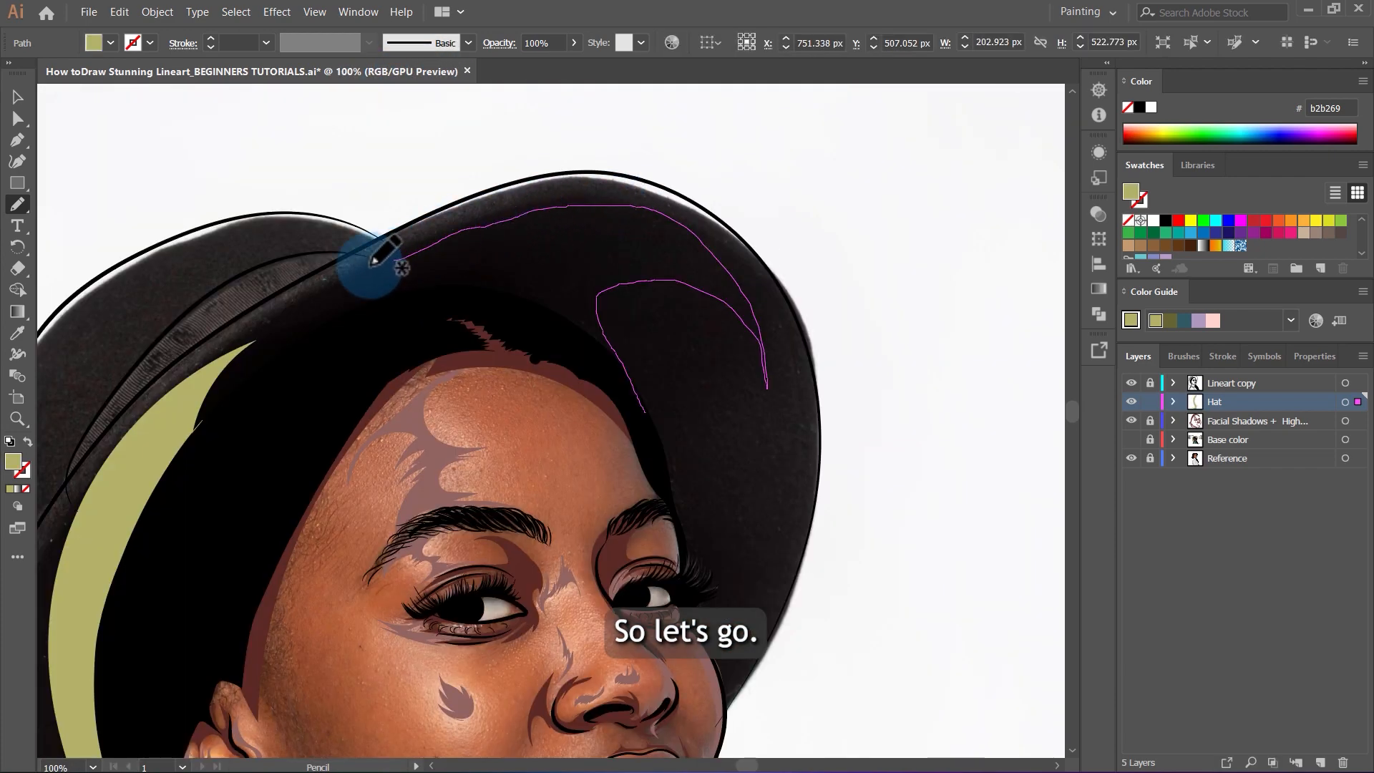
{"action": "scroll", "coordinate": [651, 315], "scroll_direction": "up", "scroll_amount": 2}
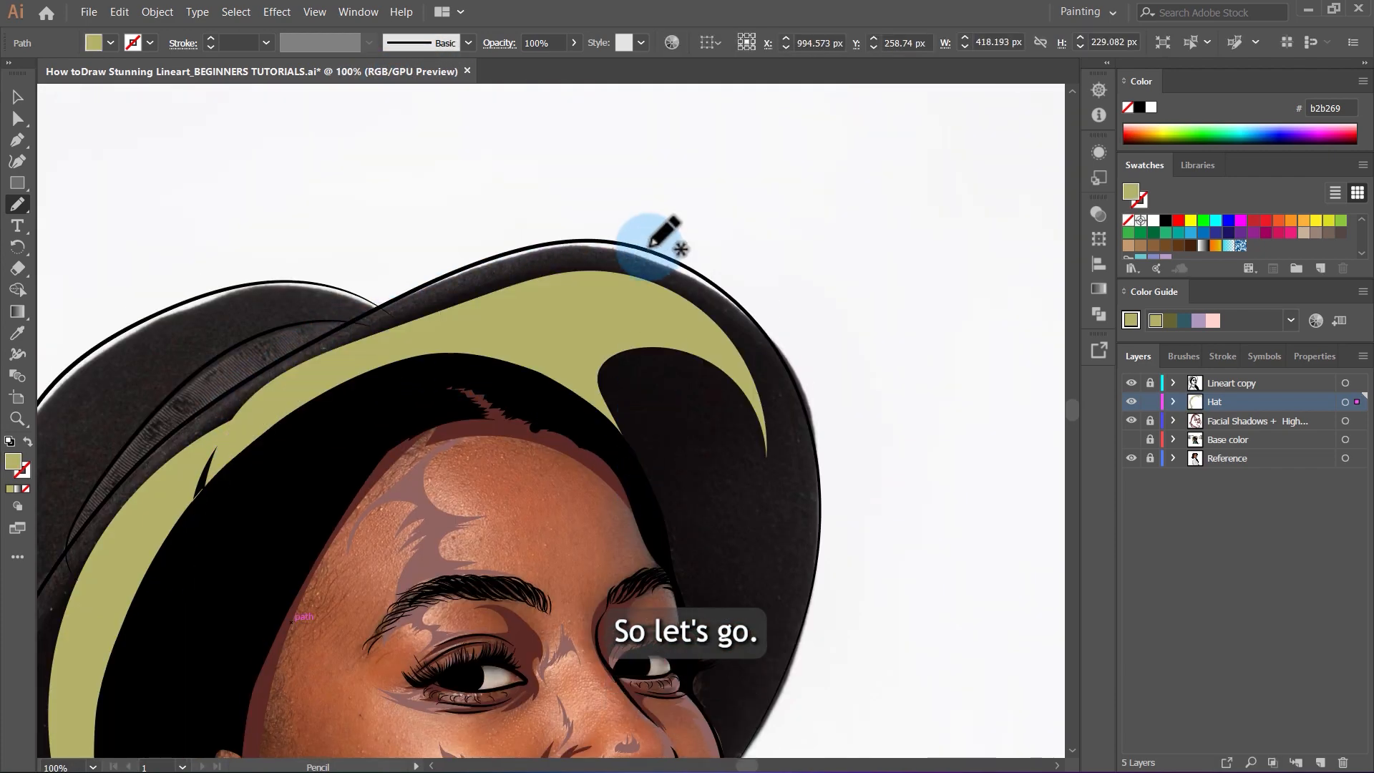
Draw a b2b269 Pencil shadow with a scooped upper edge on the lower brim beside the far eye and deselect it.
{"action": "scroll", "coordinate": [647, 215], "scroll_direction": "down", "scroll_amount": 5}
{"action": "scroll", "coordinate": [674, 286], "scroll_direction": "up", "scroll_amount": 2}
{"action": "mouse_move", "coordinate": [633, 198]}
{"action": "left_mouse_down"}
{"action": "mouse_move", "coordinate": [692, 364]}
{"action": "mouse_move", "coordinate": [844, 387]}
{"action": "mouse_move", "coordinate": [945, 203]}
{"action": "mouse_move", "coordinate": [945, 332]}
{"action": "mouse_move", "coordinate": [902, 553]}
{"action": "mouse_move", "coordinate": [789, 759]}
{"action": "left_mouse_up"}
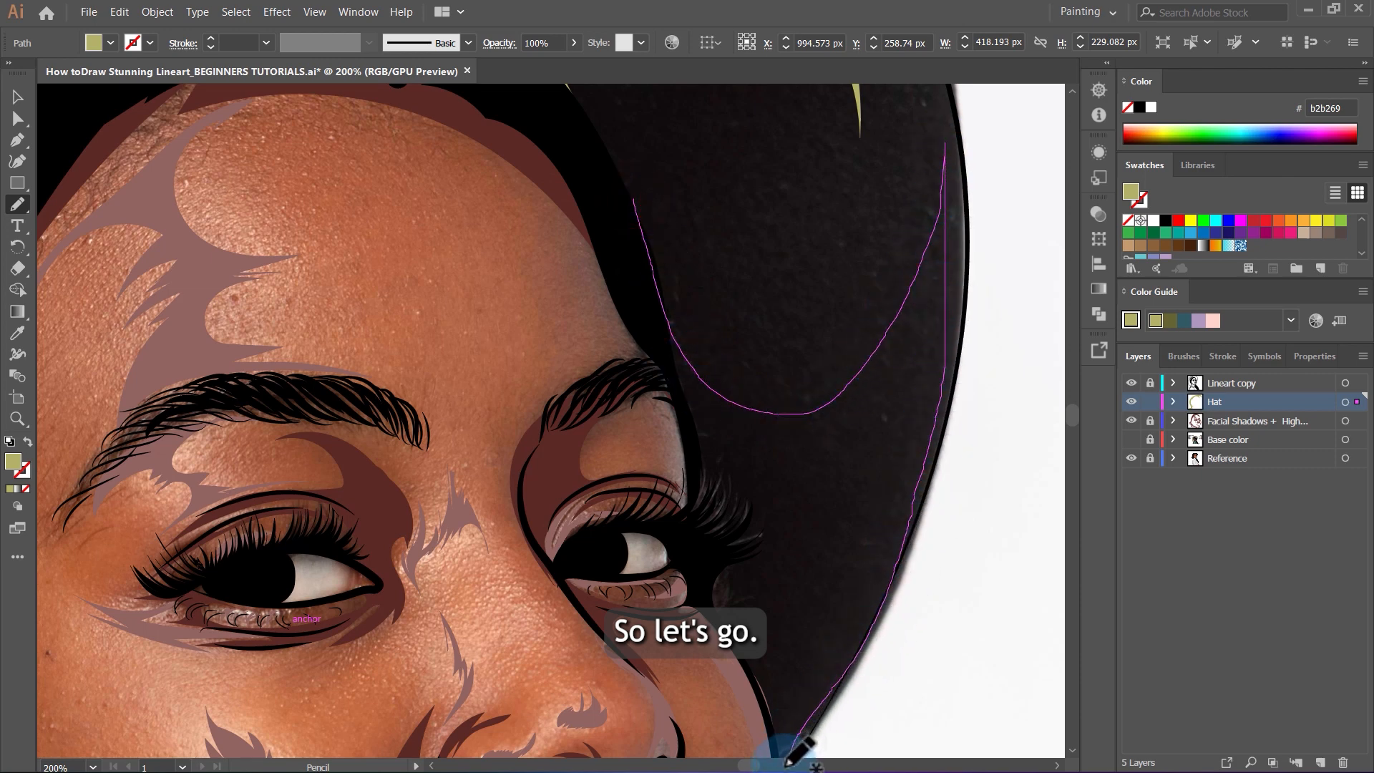
{"action": "mouse_move", "coordinate": [700, 537]}
{"action": "left_mouse_down"}
{"action": "mouse_move", "coordinate": [686, 460]}
{"action": "mouse_move", "coordinate": [617, 143]}
{"action": "mouse_move", "coordinate": [633, 200]}
{"action": "left_mouse_up"}
{"action": "scroll", "coordinate": [637, 191], "scroll_direction": "up", "scroll_amount": 3}
{"action": "key", "text": "v"}
{"action": "left_click", "coordinate": [718, 248]}
{"action": "scroll", "coordinate": [779, 383], "scroll_direction": "down", "scroll_amount": 3}
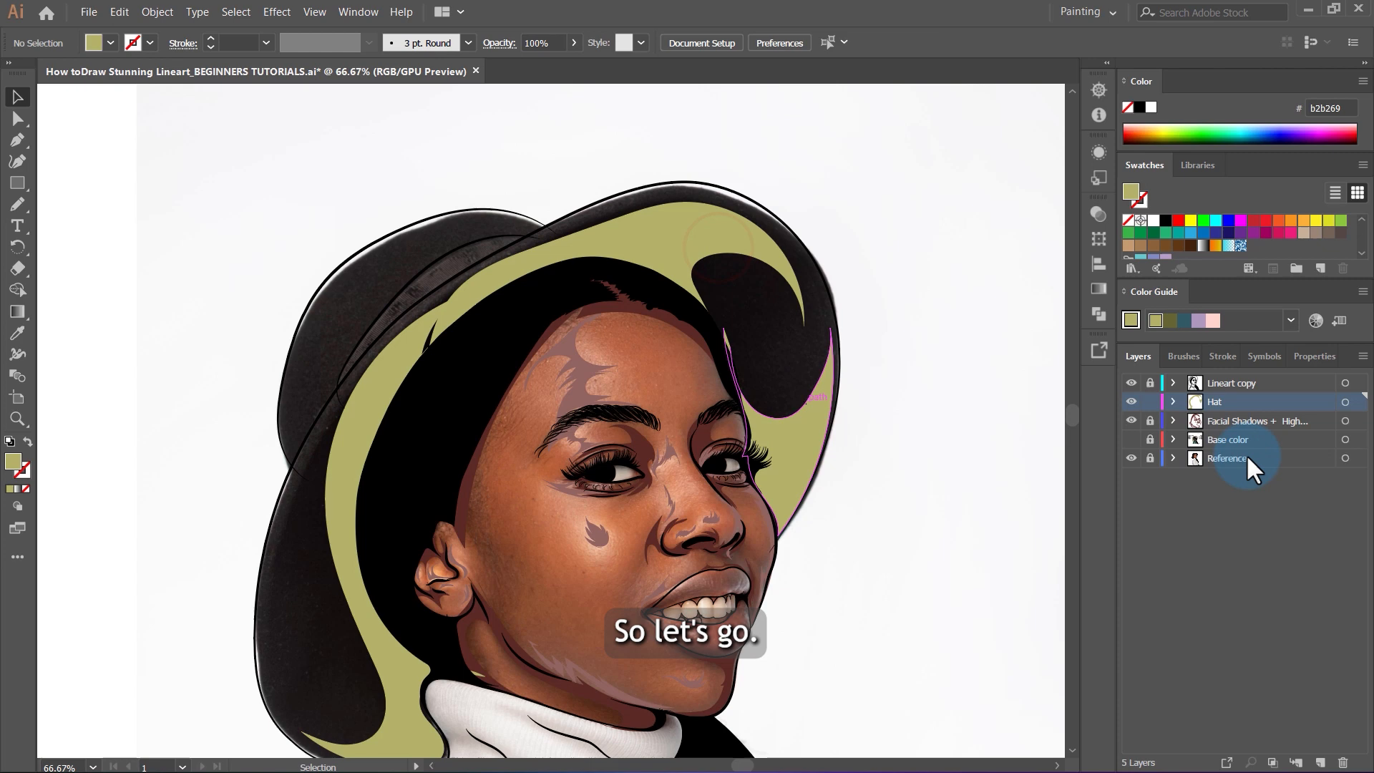
Show the Base color layer and examine how the brim shadows look on the colored hat.
{"action": "left_click", "coordinate": [1133, 439]}
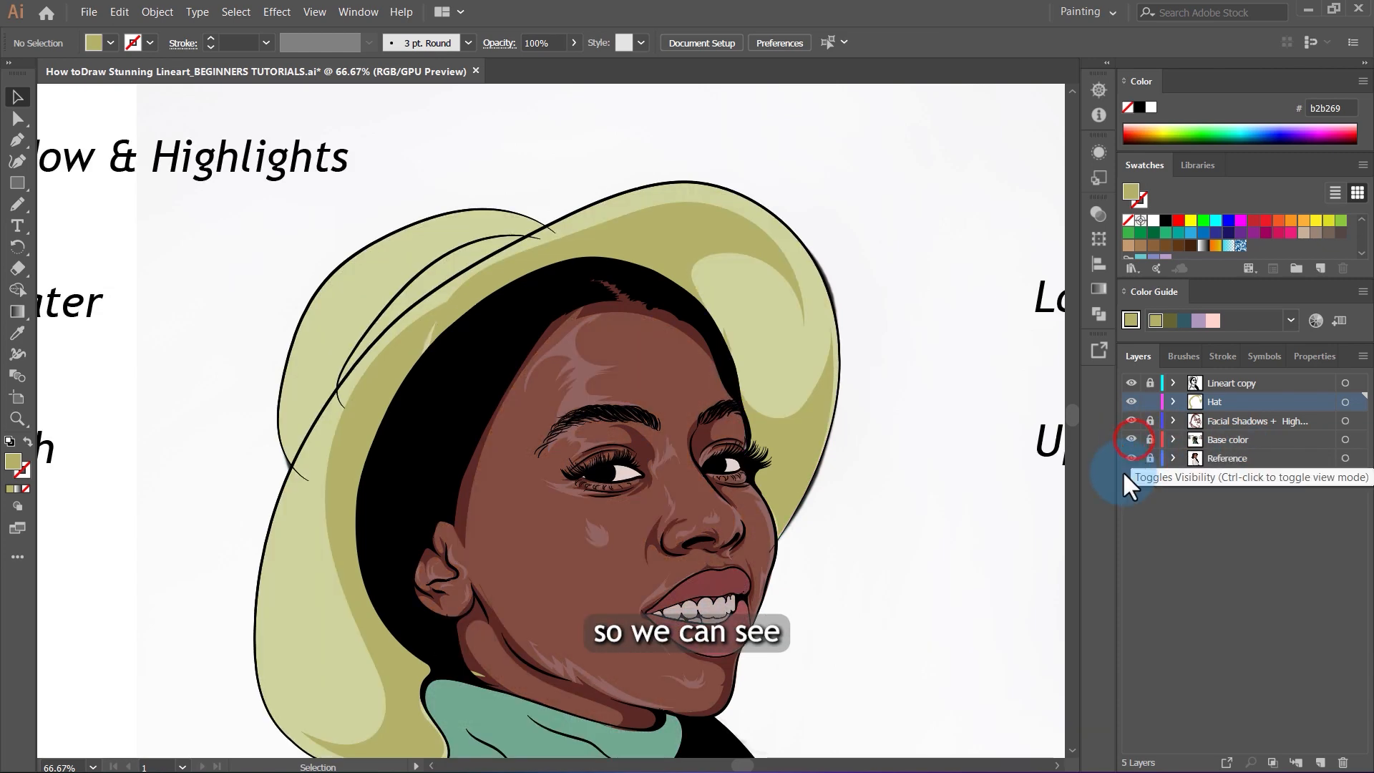
{"action": "scroll", "coordinate": [771, 311], "scroll_direction": "down", "scroll_amount": 1}
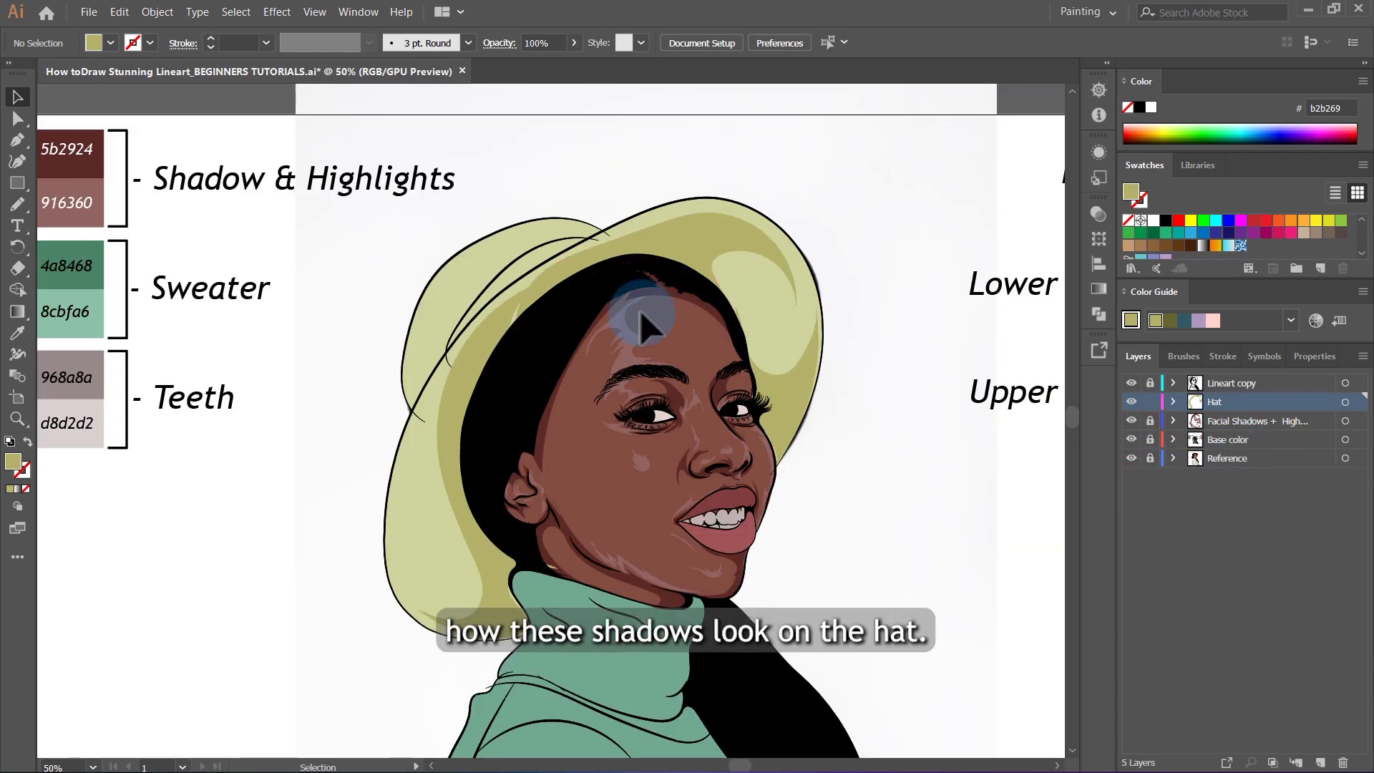
{"action": "scroll", "coordinate": [641, 311], "scroll_direction": "down", "scroll_amount": 1}
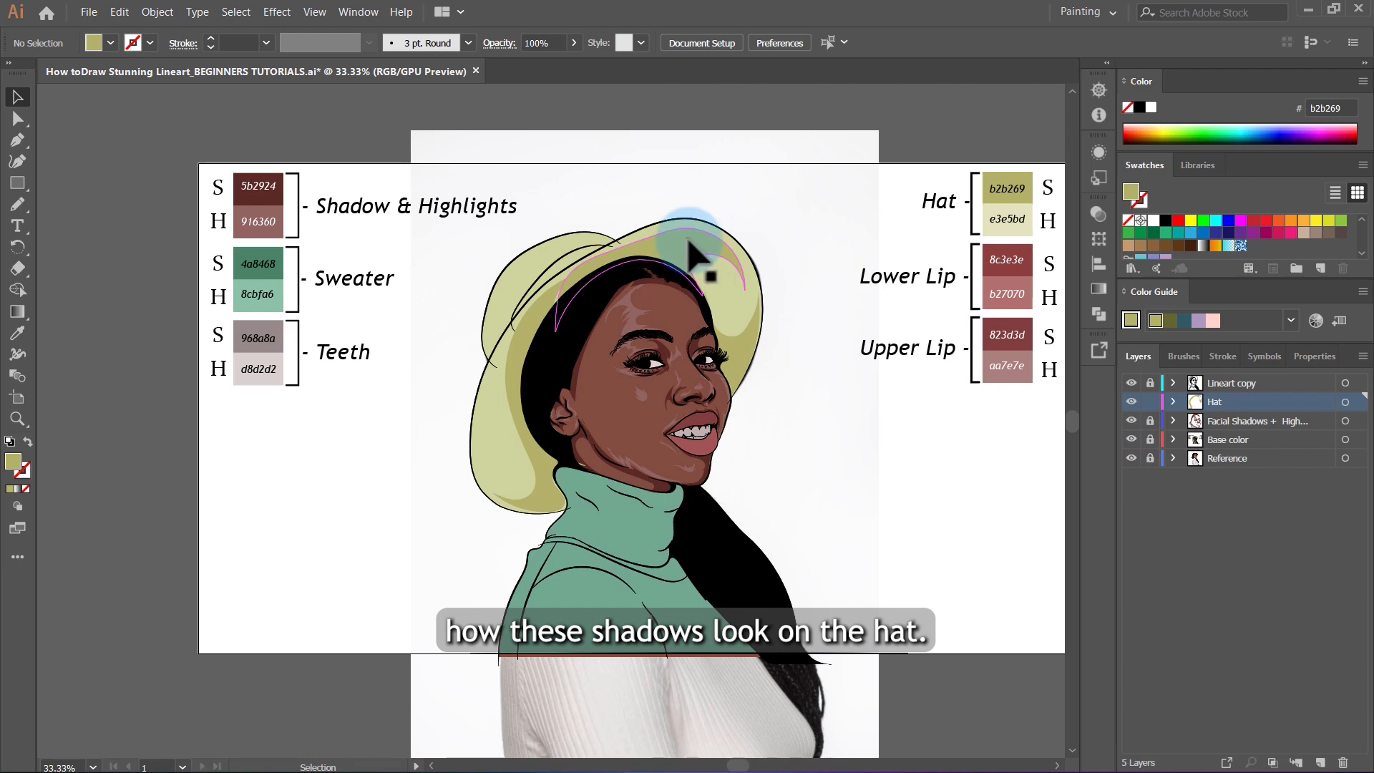
{"action": "scroll", "coordinate": [758, 386], "scroll_direction": "down", "scroll_amount": 1}
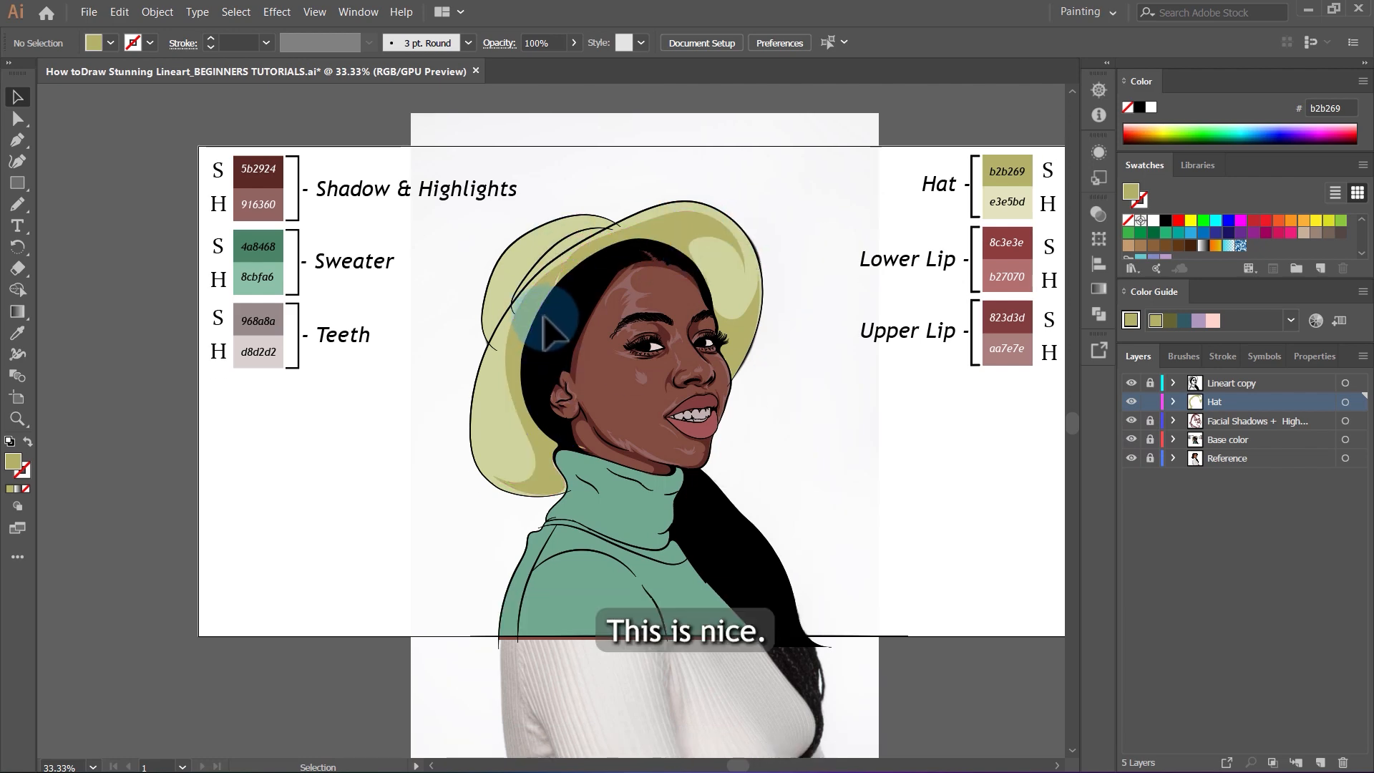
{"action": "scroll", "coordinate": [616, 244], "scroll_direction": "up", "scroll_amount": 2}
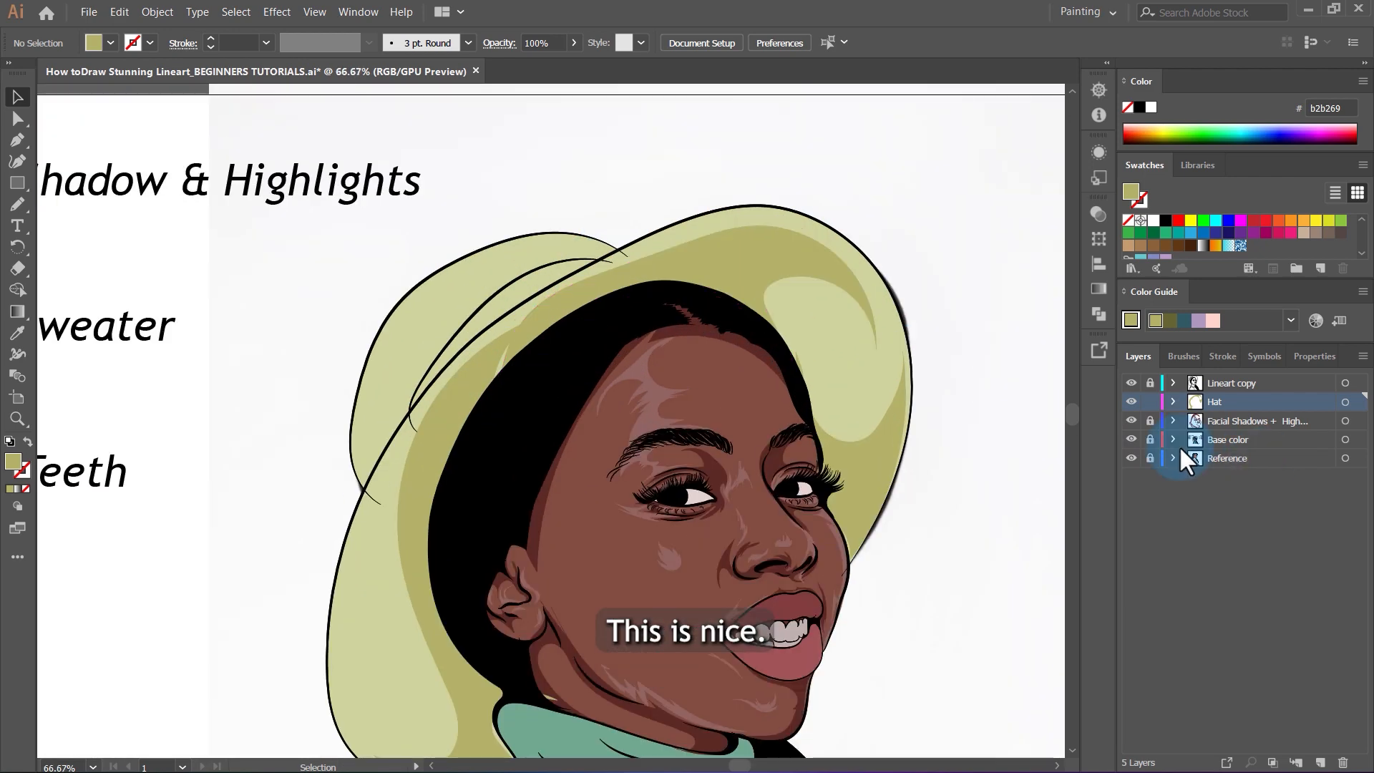
Hide the Base color layer and draw a b2b269 Pencil shadow, about 80 by 157 px, at the lower back of the hat's crown.
{"action": "left_click", "coordinate": [1130, 439]}
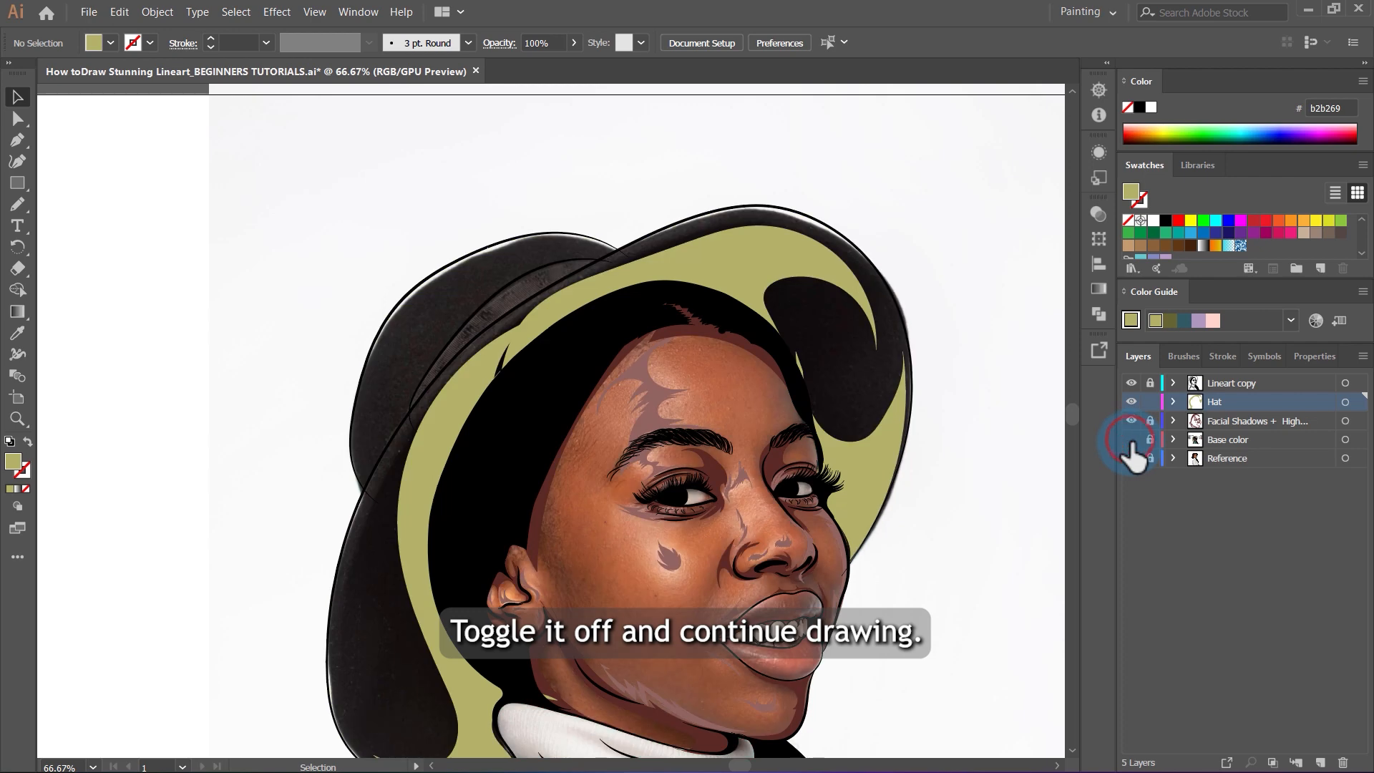
{"action": "scroll", "coordinate": [460, 399], "scroll_direction": "up", "scroll_amount": 3}
{"action": "key", "text": "n"}
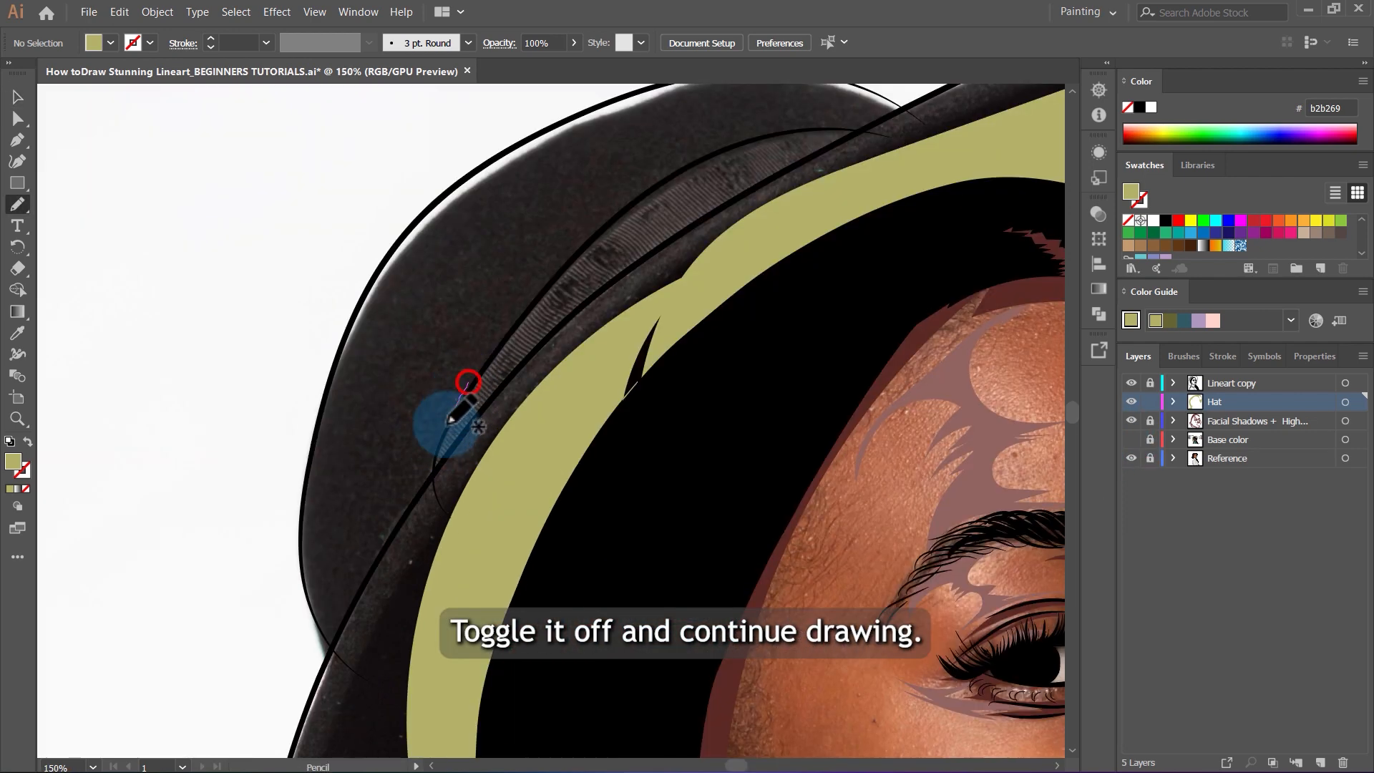
{"action": "mouse_move", "coordinate": [469, 383]}
{"action": "left_mouse_down"}
{"action": "mouse_move", "coordinate": [354, 336]}
{"action": "mouse_move", "coordinate": [315, 562]}
{"action": "mouse_move", "coordinate": [383, 546]}
{"action": "mouse_move", "coordinate": [475, 346]}
{"action": "left_mouse_up"}
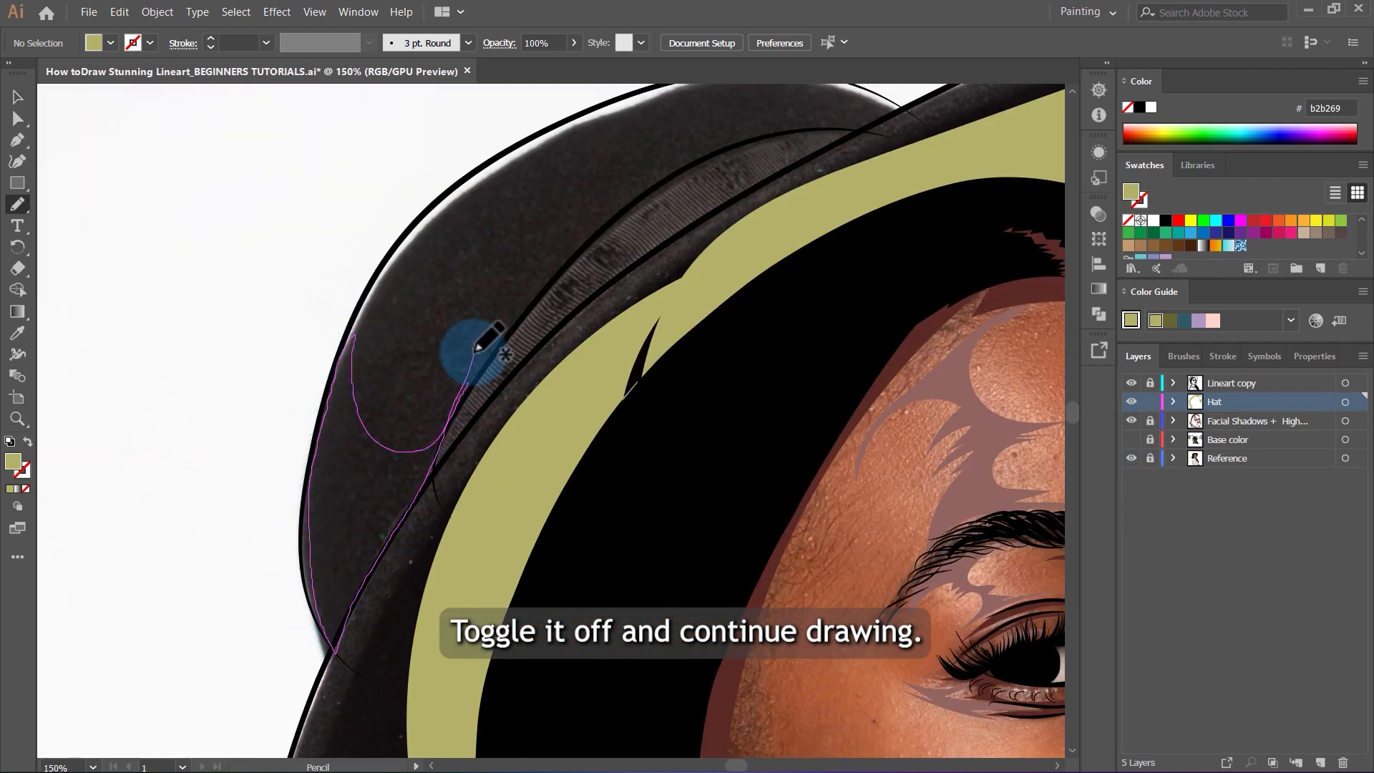
{"action": "scroll", "coordinate": [429, 408], "scroll_direction": "up", "scroll_amount": 3}
{"action": "scroll", "coordinate": [527, 490], "scroll_direction": "down", "scroll_amount": 3}
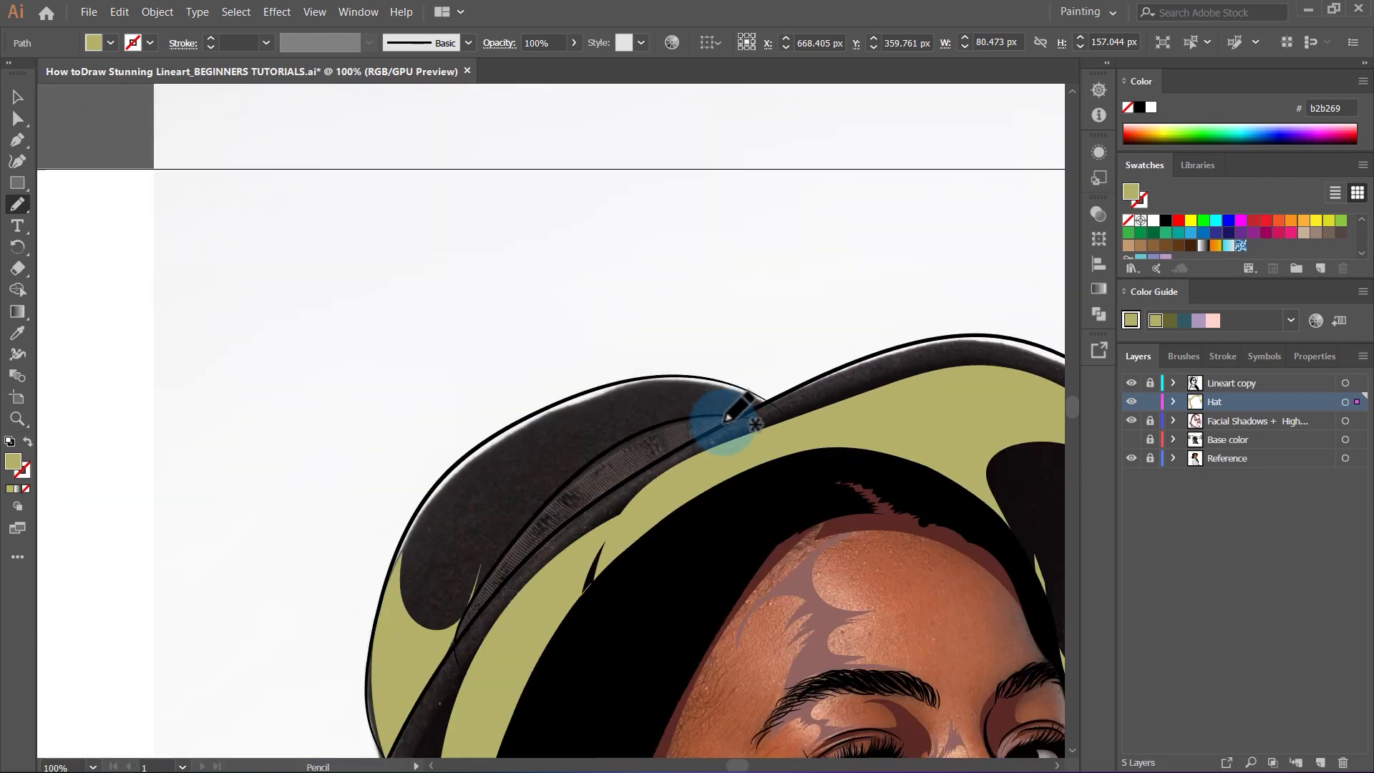
Draw a small b2b269 Pencil shadow, about 92 by 32 px, on the crown's top where it meets the brim and deselect it.
{"action": "scroll", "coordinate": [828, 362], "scroll_direction": "up", "scroll_amount": 2}
{"action": "mouse_move", "coordinate": [827, 379]}
{"action": "left_mouse_down"}
{"action": "mouse_move", "coordinate": [882, 338]}
{"action": "mouse_move", "coordinate": [780, 327]}
{"action": "mouse_move", "coordinate": [732, 338]}
{"action": "mouse_move", "coordinate": [645, 403]}
{"action": "mouse_move", "coordinate": [829, 382]}
{"action": "left_mouse_up"}
{"action": "scroll", "coordinate": [832, 379], "scroll_direction": "up", "scroll_amount": 1}
{"action": "scroll", "coordinate": [698, 366], "scroll_direction": "down", "scroll_amount": 3}
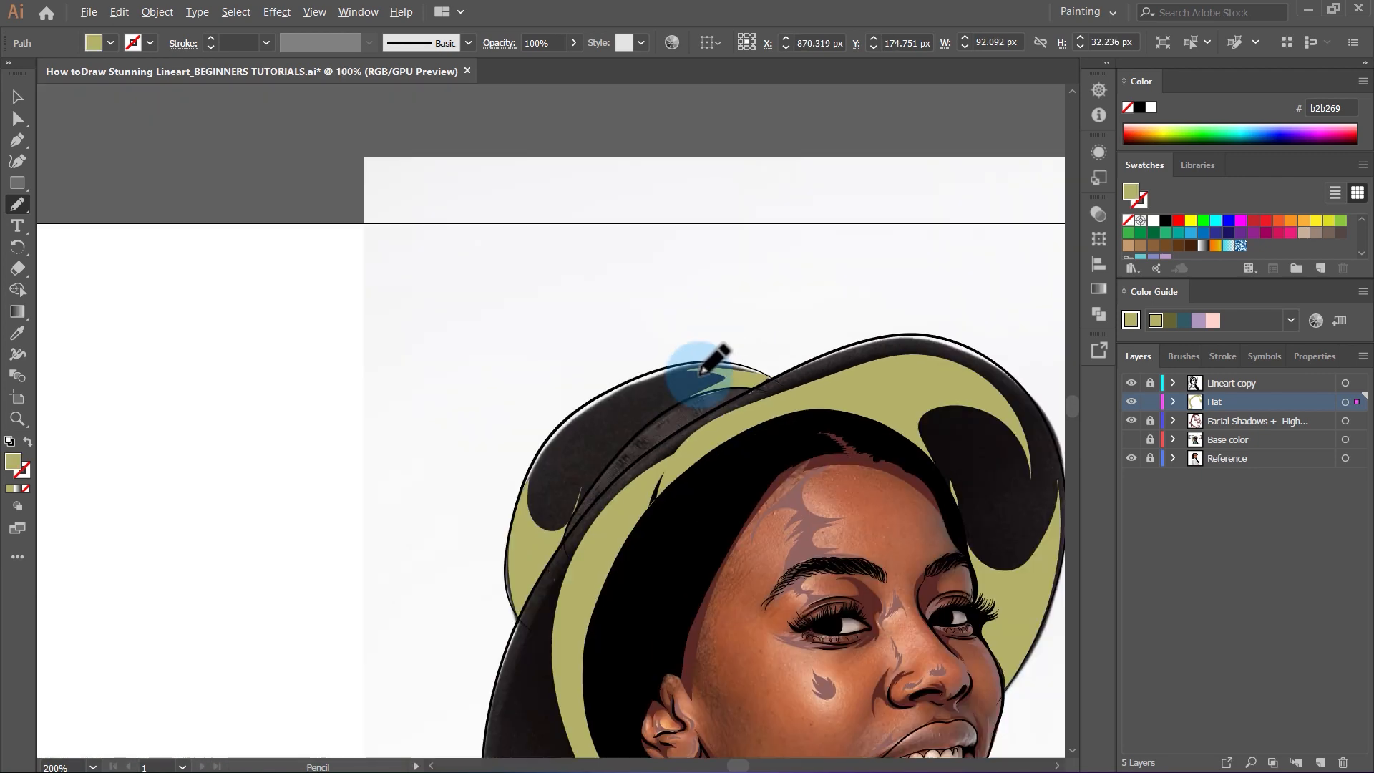
{"action": "scroll", "coordinate": [594, 519], "scroll_direction": "up", "scroll_amount": 3}
{"action": "scroll", "coordinate": [426, 419], "scroll_direction": "down", "scroll_amount": 3}
{"action": "key", "text": "v"}
{"action": "left_click", "coordinate": [744, 211]}
Show the Base color layer and hide the Reference layer to review the finished hat shadows.
{"action": "left_click", "coordinate": [1131, 439]}
{"action": "left_click", "coordinate": [1131, 458]}
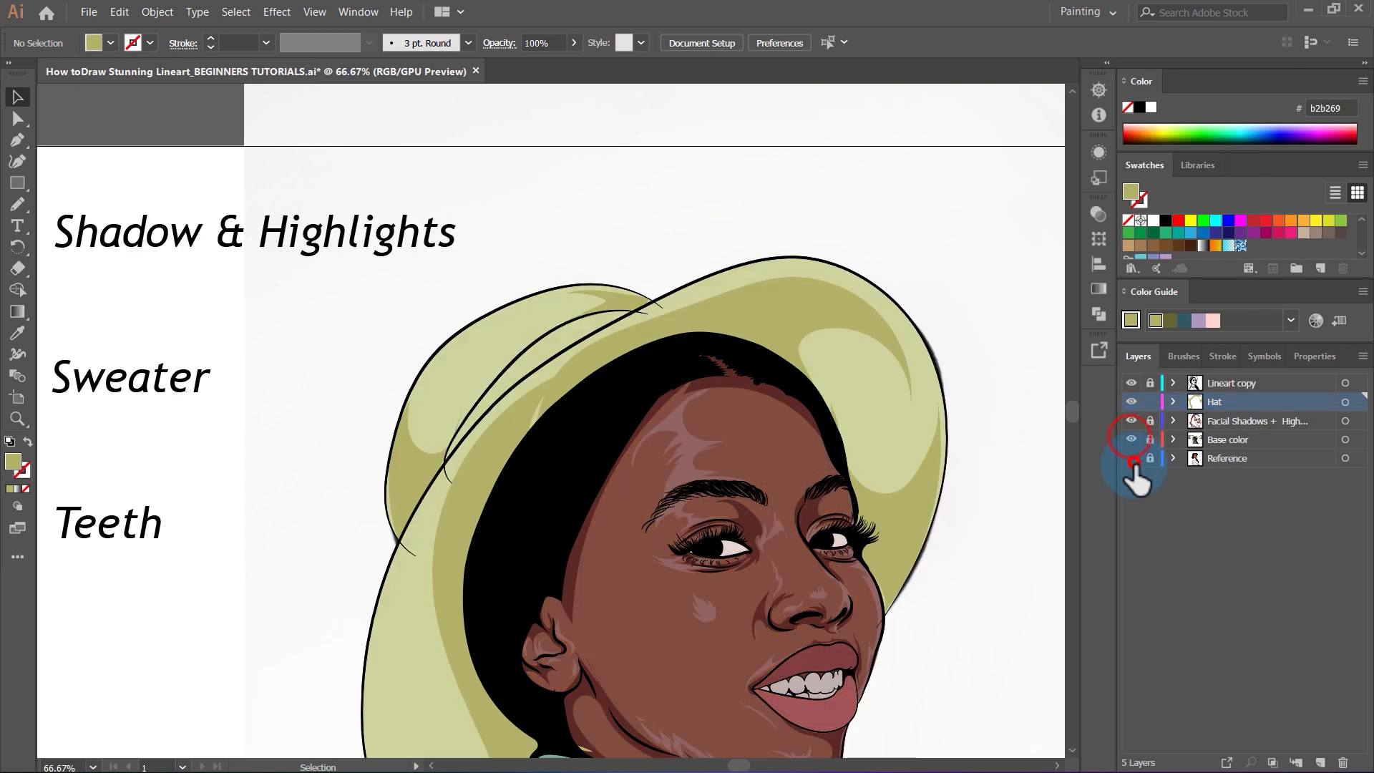
{"action": "scroll", "coordinate": [653, 298], "scroll_direction": "down", "scroll_amount": 3}
{"action": "scroll", "coordinate": [708, 307], "scroll_direction": "up", "scroll_amount": 3}
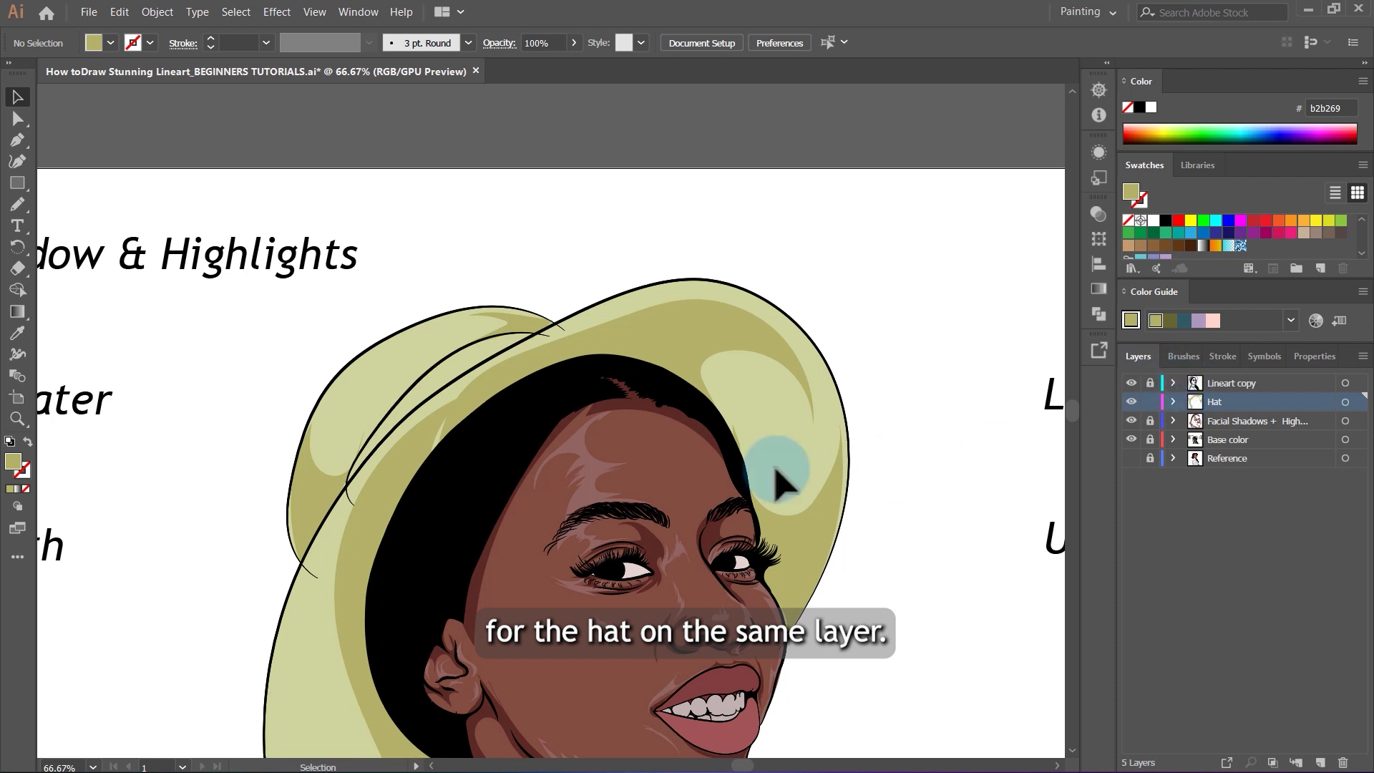
Sample the hat's highlight swatch e3e5bd as the fill with the Eyedropper.
{"action": "key", "text": "i"}
{"action": "scroll", "coordinate": [776, 472], "scroll_direction": "down", "scroll_amount": 3}
{"action": "scroll", "coordinate": [745, 367], "scroll_direction": "up", "scroll_amount": 5}
{"action": "left_click", "coordinate": [793, 432]}
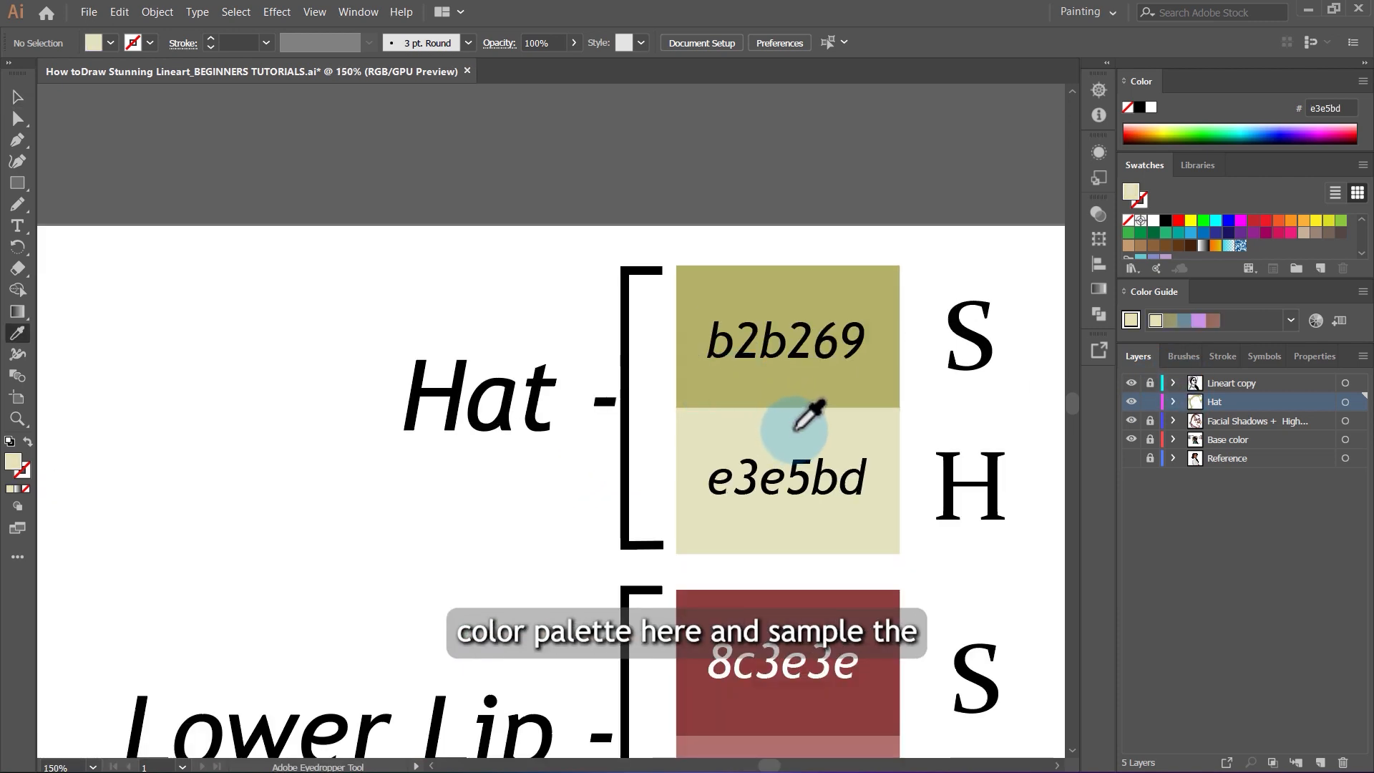
Draw e3e5bd hat-brim highlights with the Pencil tool: about 314 × 227 px along the upper edge and 136 × 401 px down the left side.
{"action": "left_click_drag", "start_coordinate": [17, 203], "coordinate": [124, 245]}
{"action": "scroll", "coordinate": [804, 361], "scroll_direction": "down", "scroll_amount": 5}
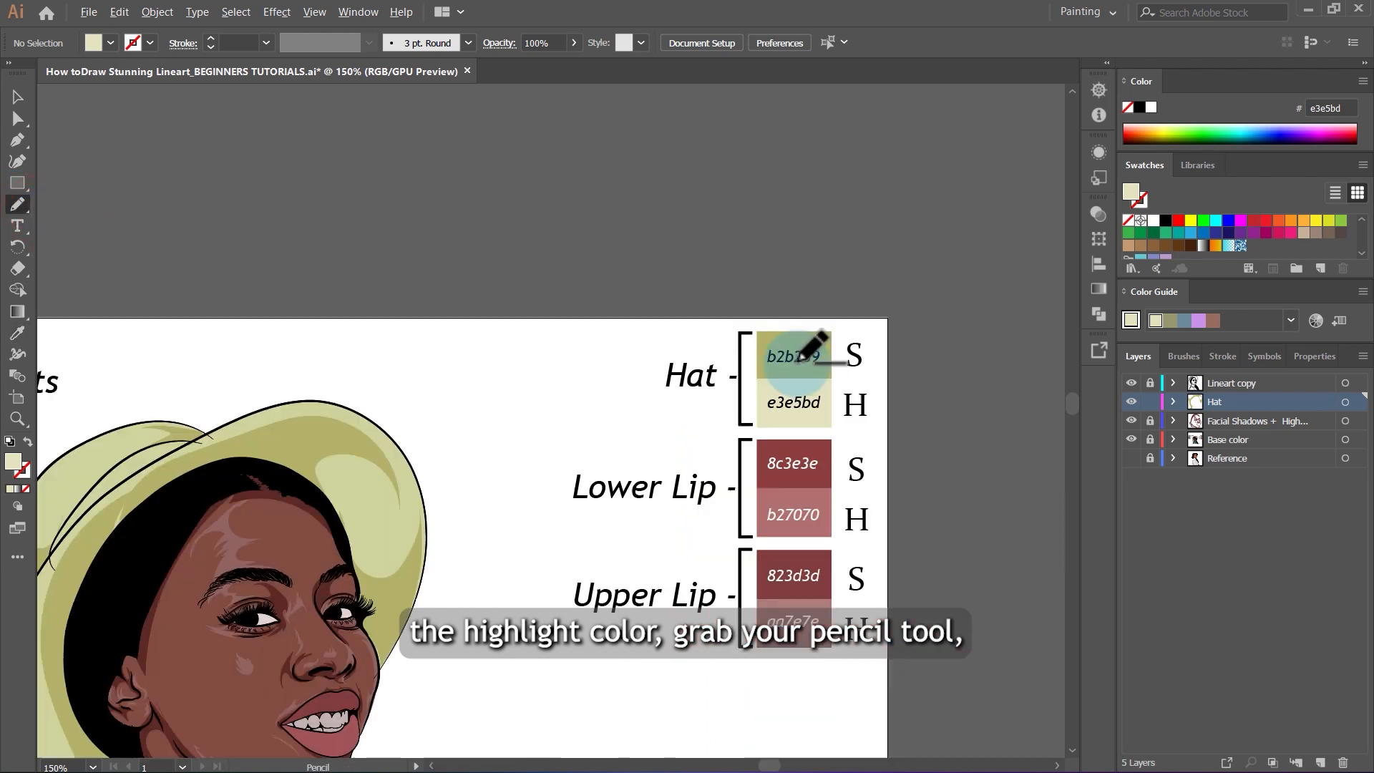
{"action": "scroll", "coordinate": [331, 481], "scroll_direction": "up", "scroll_amount": 2}
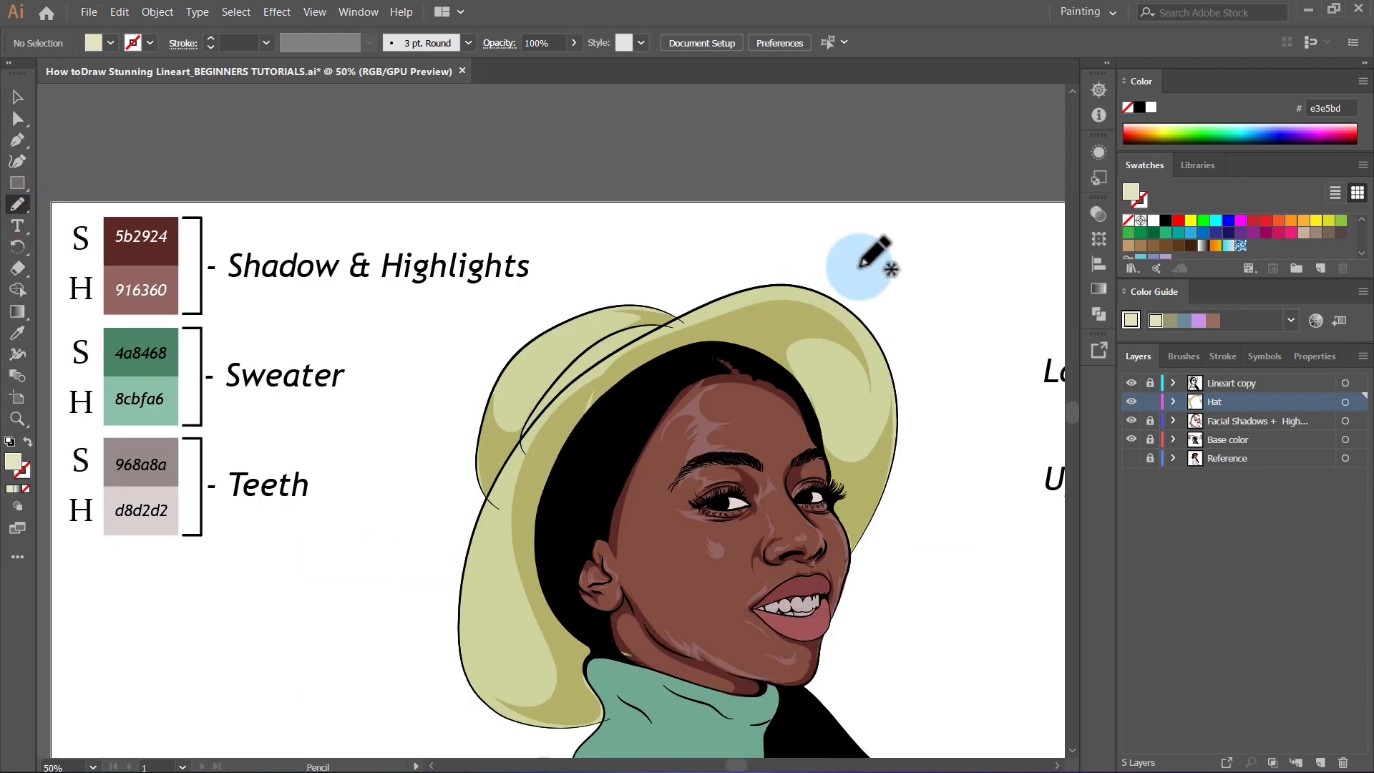
{"action": "key", "text": "alt"}
{"action": "scroll", "coordinate": [890, 354], "scroll_direction": "up", "scroll_amount": 2}
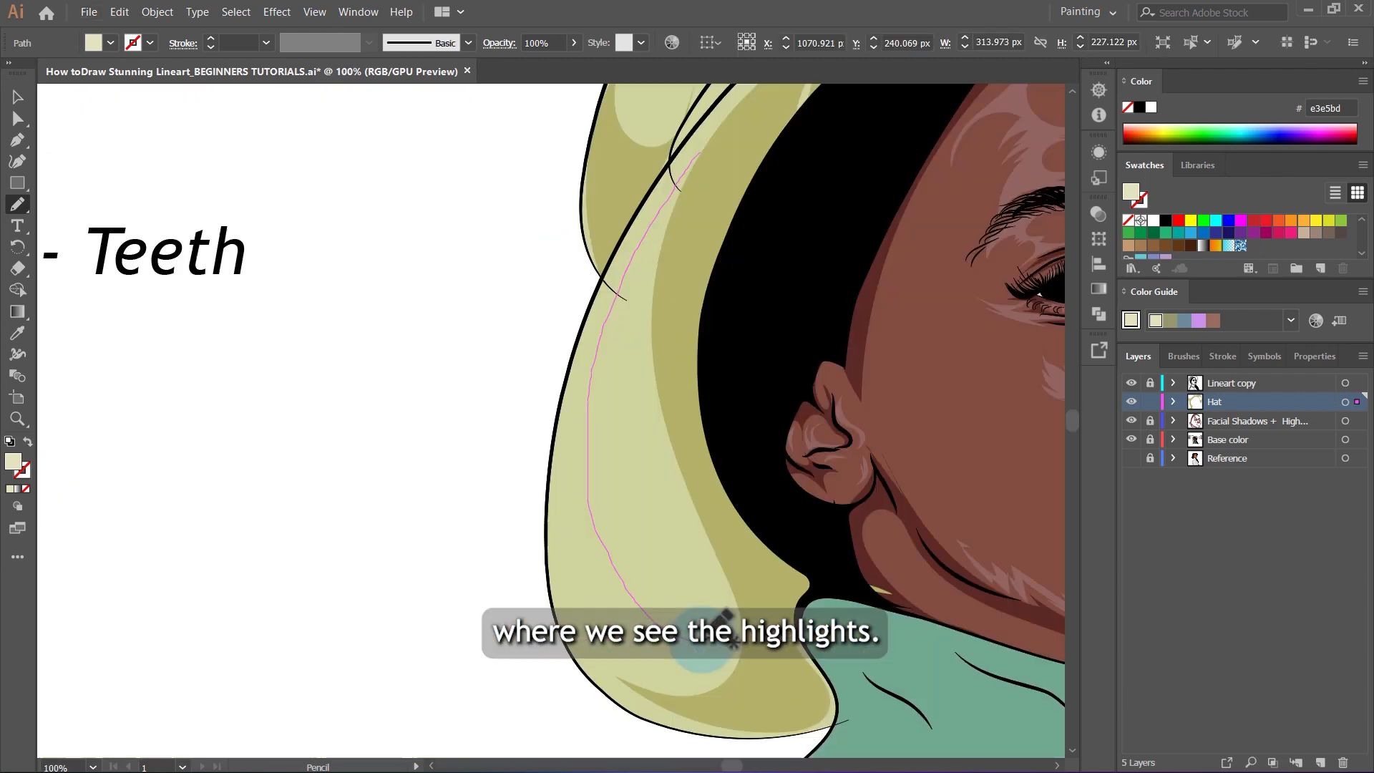
{"action": "mouse_move", "coordinate": [702, 640]}
{"action": "left_mouse_down"}
{"action": "mouse_move", "coordinate": [666, 623]}
{"action": "mouse_move", "coordinate": [563, 512]}
{"action": "mouse_move", "coordinate": [577, 369]}
{"action": "mouse_move", "coordinate": [631, 236]}
{"action": "mouse_move", "coordinate": [698, 153]}
{"action": "left_mouse_up"}
Draw a highlight along the upper-left edge of the hat's crown with the Pencil tool and deselect it.
{"action": "scroll", "coordinate": [698, 179], "scroll_direction": "up", "scroll_amount": 2}
{"action": "scroll", "coordinate": [392, 359], "scroll_direction": "right", "scroll_amount": 4}
{"action": "scroll", "coordinate": [487, 372], "scroll_direction": "up", "scroll_amount": 6}
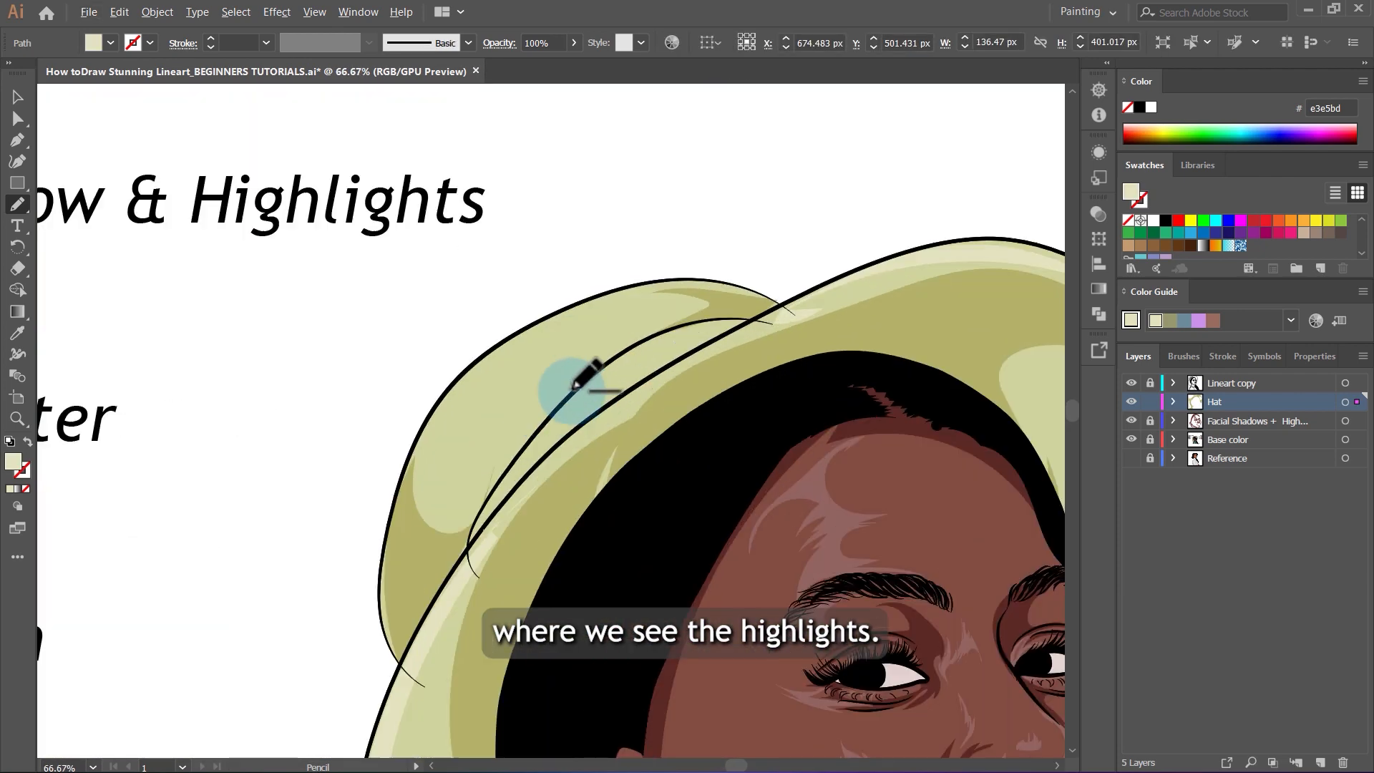
{"action": "scroll", "coordinate": [583, 384], "scroll_direction": "up", "scroll_amount": 1}
{"action": "mouse_move", "coordinate": [383, 488]}
{"action": "left_mouse_down"}
{"action": "mouse_move", "coordinate": [468, 334]}
{"action": "mouse_move", "coordinate": [600, 306]}
{"action": "mouse_move", "coordinate": [586, 344]}
{"action": "mouse_move", "coordinate": [551, 331]}
{"action": "mouse_move", "coordinate": [462, 523]}
{"action": "mouse_move", "coordinate": [581, 364]}
{"action": "mouse_move", "coordinate": [734, 263]}
{"action": "mouse_move", "coordinate": [614, 255]}
{"action": "mouse_move", "coordinate": [448, 334]}
{"action": "mouse_move", "coordinate": [354, 439]}
{"action": "mouse_move", "coordinate": [457, 367]}
{"action": "left_mouse_up"}
{"action": "scroll", "coordinate": [466, 368], "scroll_direction": "up", "scroll_amount": 2}
{"action": "scroll", "coordinate": [468, 358], "scroll_direction": "down", "scroll_amount": 3}
{"action": "key", "text": "v"}
{"action": "left_click", "coordinate": [639, 277]}
Create a layer directly above the Base color layer and name it Lips.
{"action": "scroll", "coordinate": [765, 480], "scroll_direction": "down", "scroll_amount": 2}
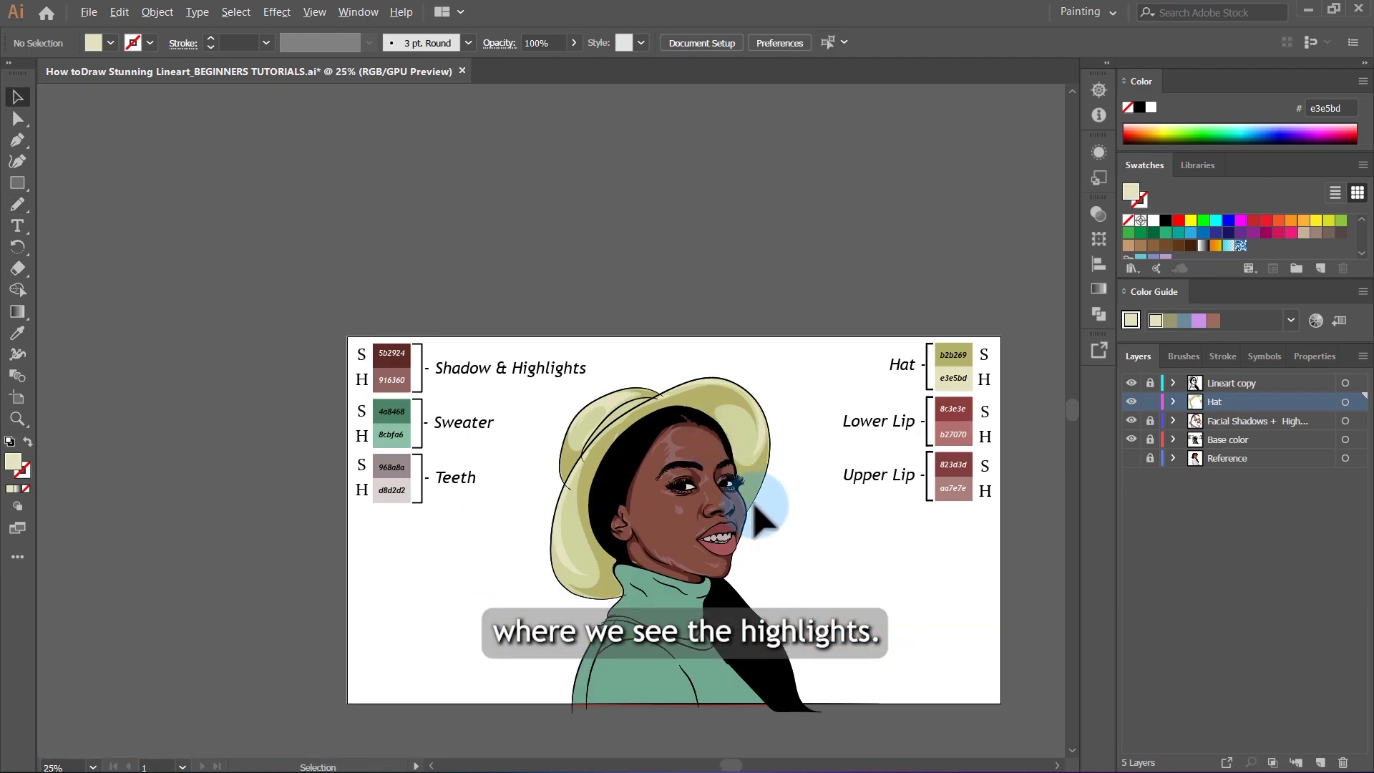
{"action": "scroll", "coordinate": [745, 460], "scroll_direction": "up", "scroll_amount": 3}
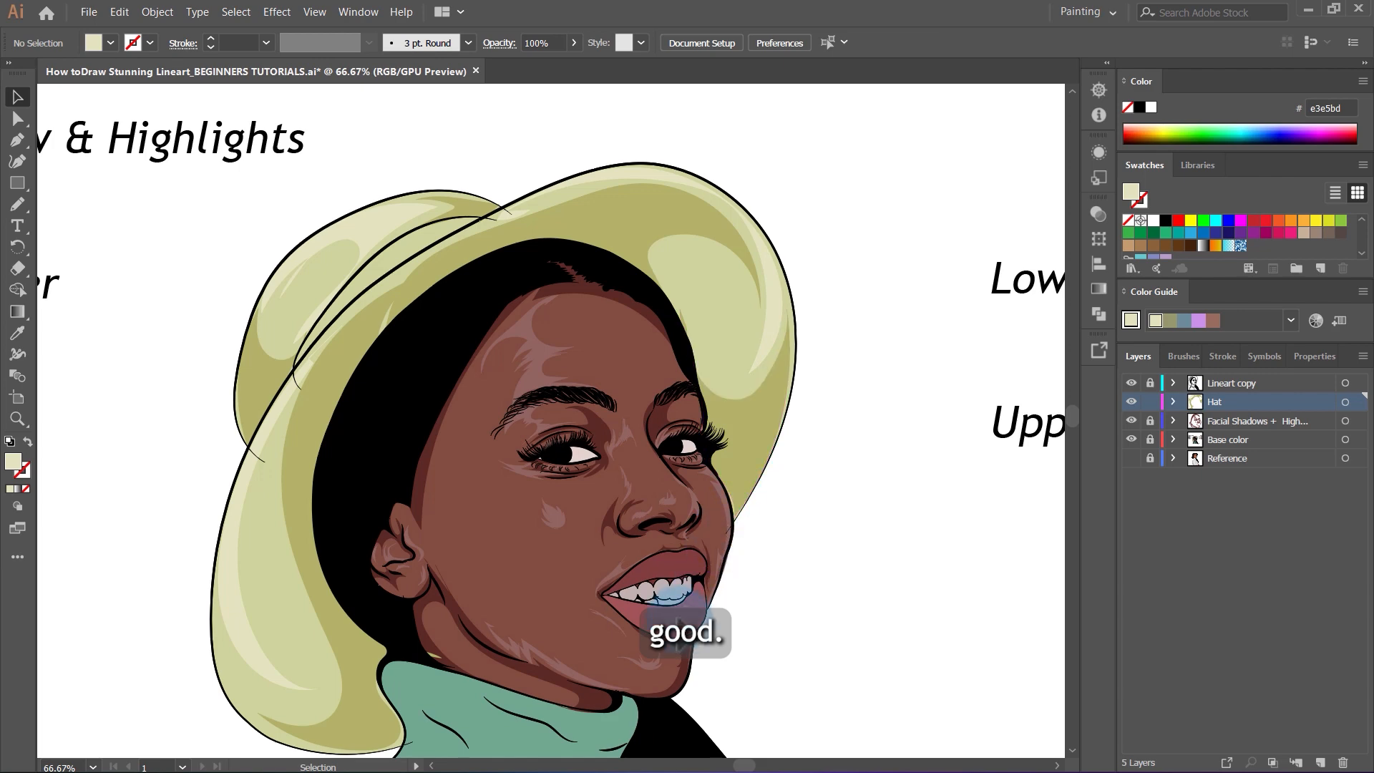
{"action": "scroll", "coordinate": [770, 504], "scroll_direction": "up", "scroll_amount": 2}
{"action": "scroll", "coordinate": [787, 499], "scroll_direction": "down", "scroll_amount": 1}
{"action": "scroll", "coordinate": [762, 503], "scroll_direction": "up", "scroll_amount": 2}
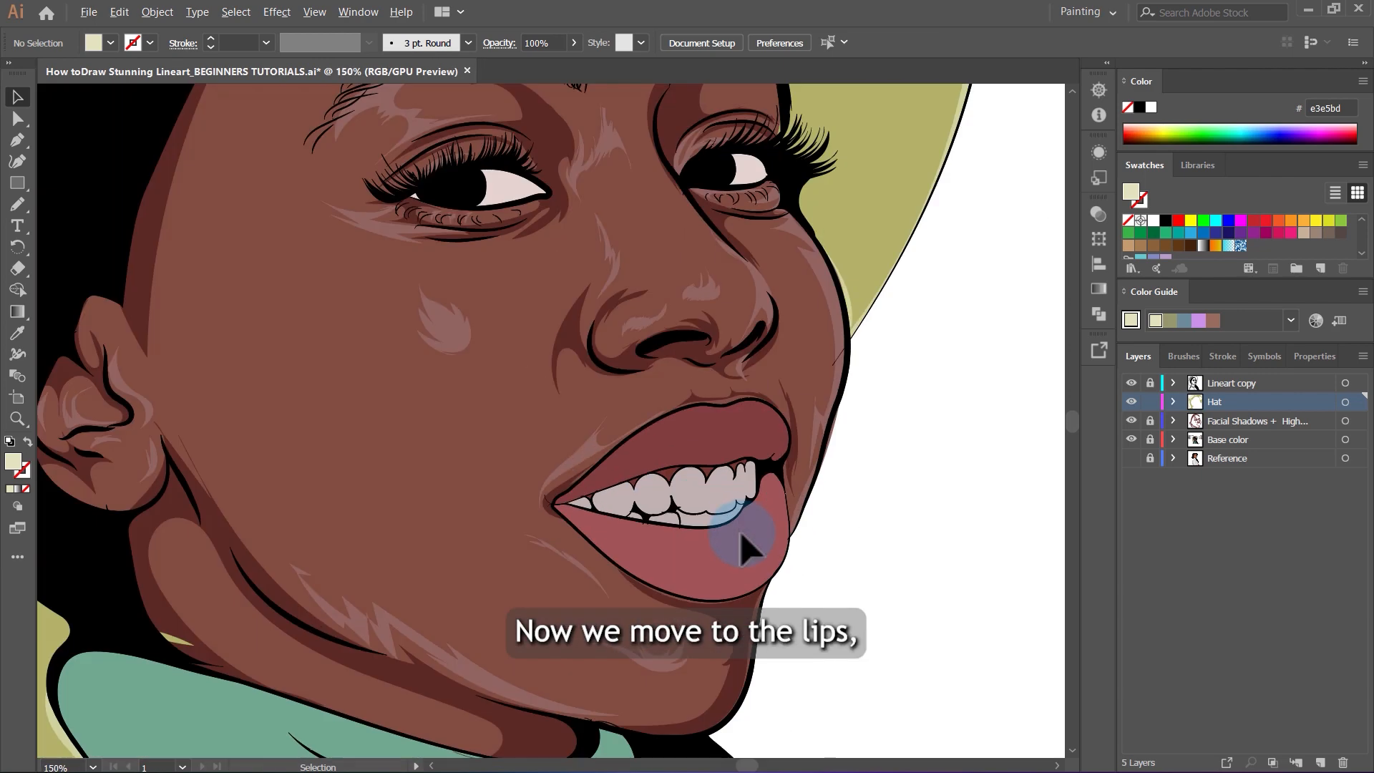
{"action": "scroll", "coordinate": [748, 540], "scroll_direction": "up", "scroll_amount": 4}
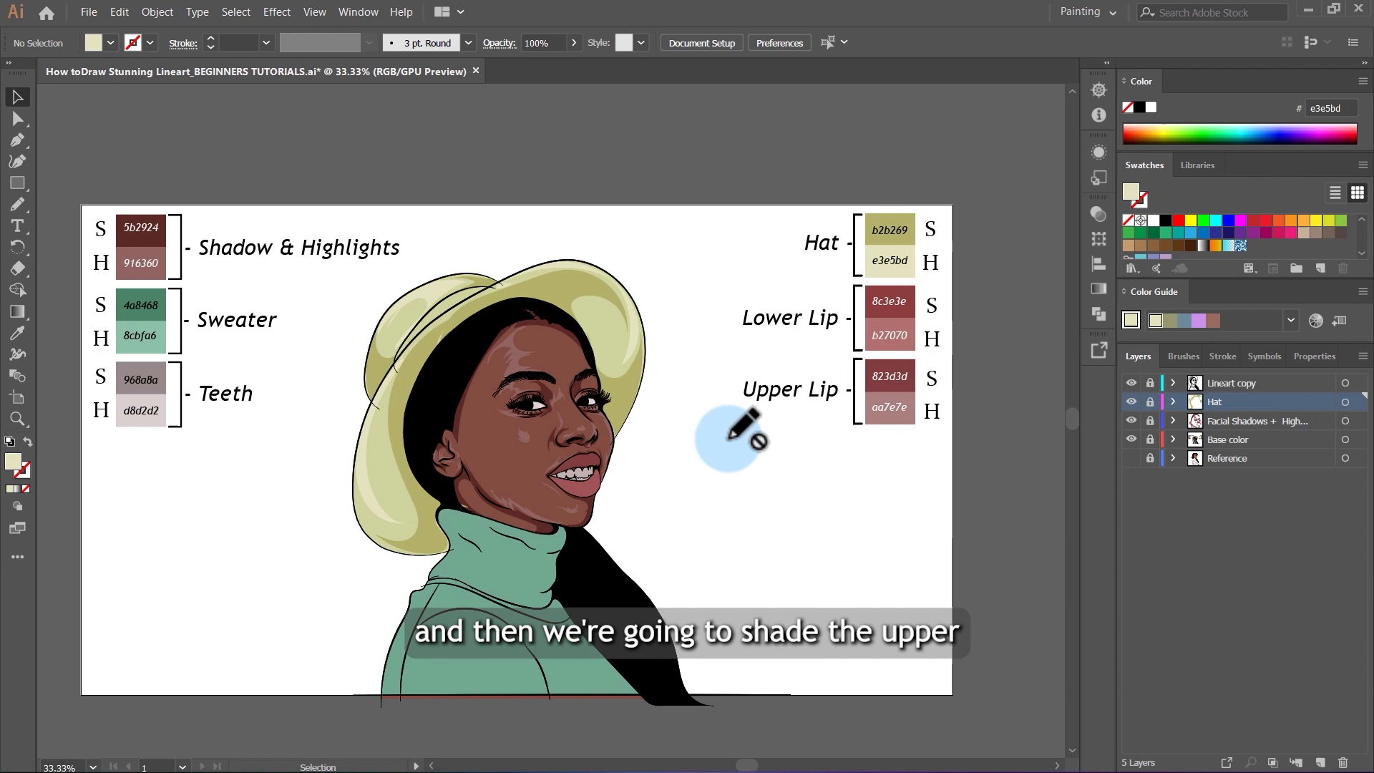
{"action": "scroll", "coordinate": [767, 416], "scroll_direction": "up", "scroll_amount": 3}
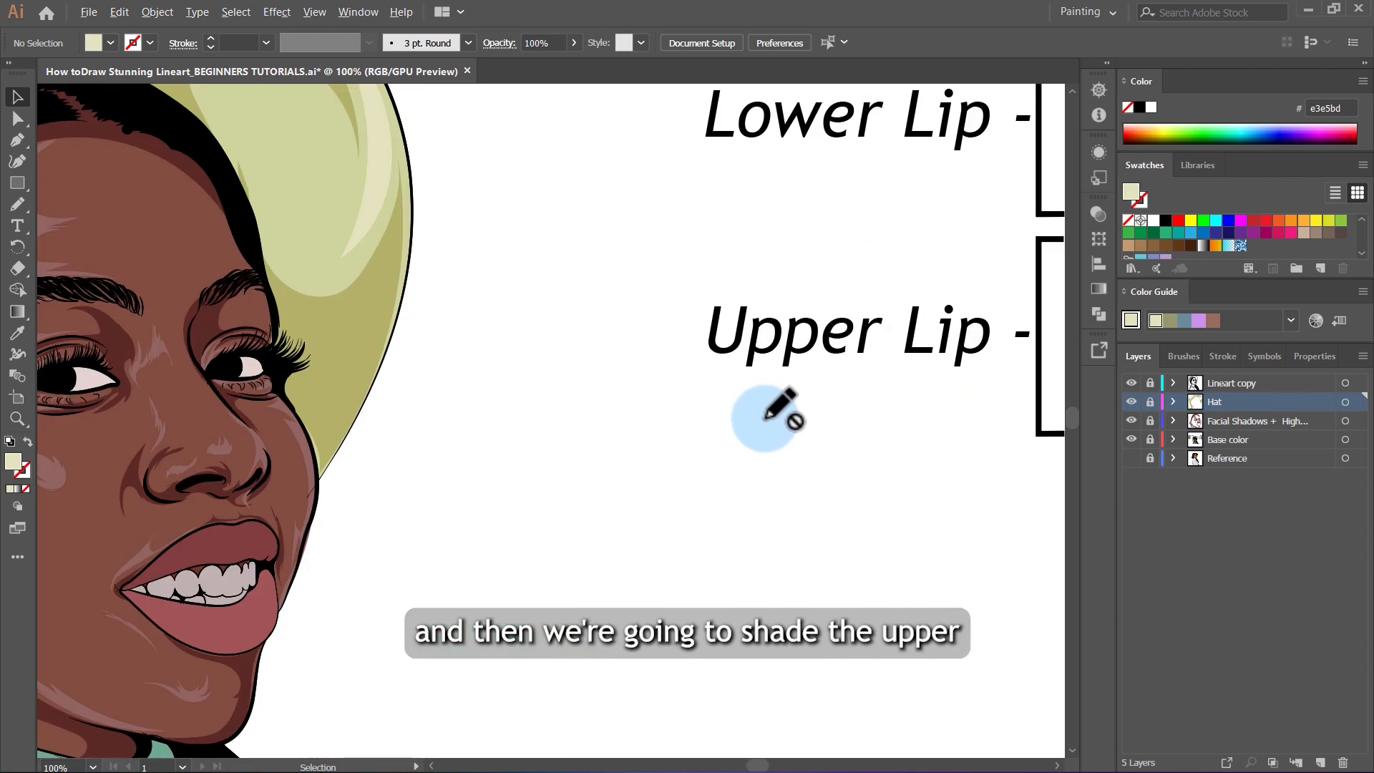
{"action": "scroll", "coordinate": [779, 413], "scroll_direction": "down", "scroll_amount": 3}
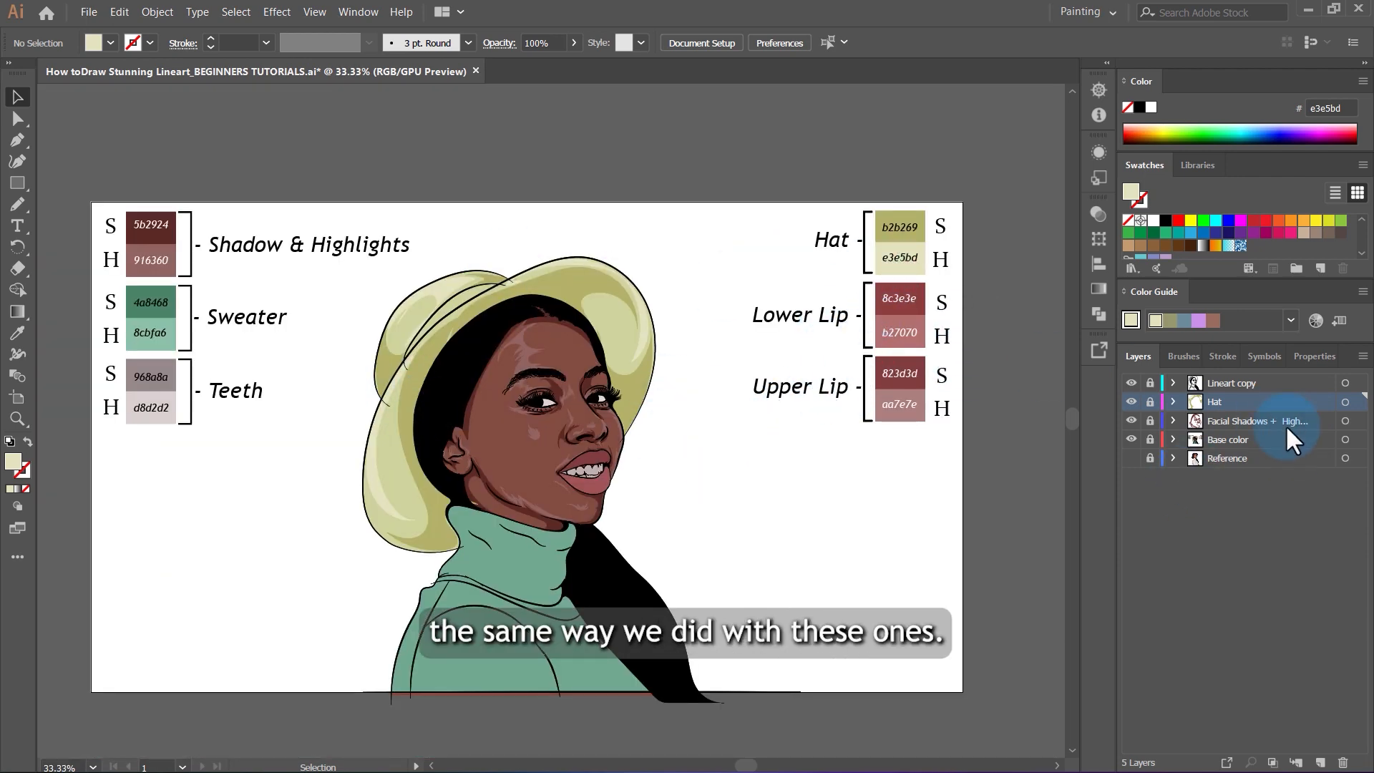
{"action": "left_click", "coordinate": [1252, 439]}
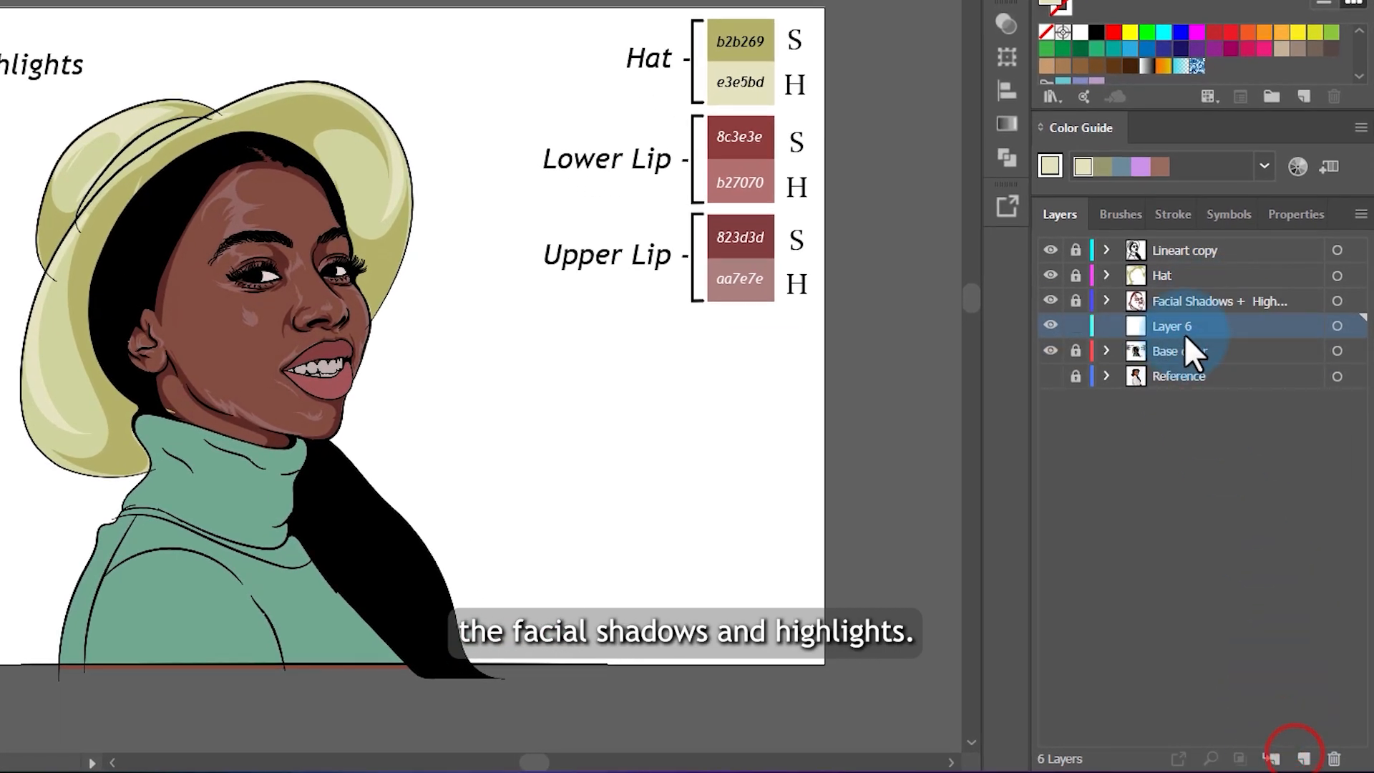
{"action": "double_click", "coordinate": [1186, 327]}
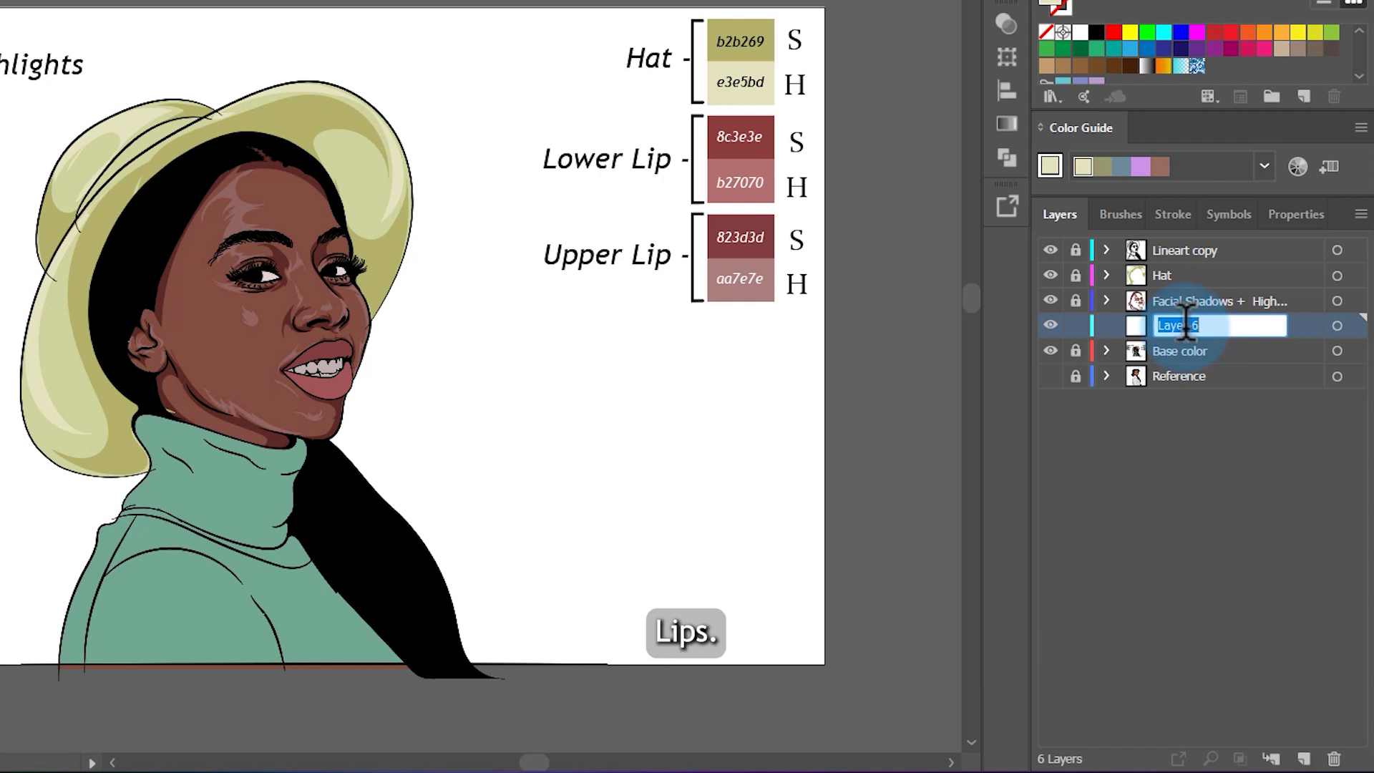
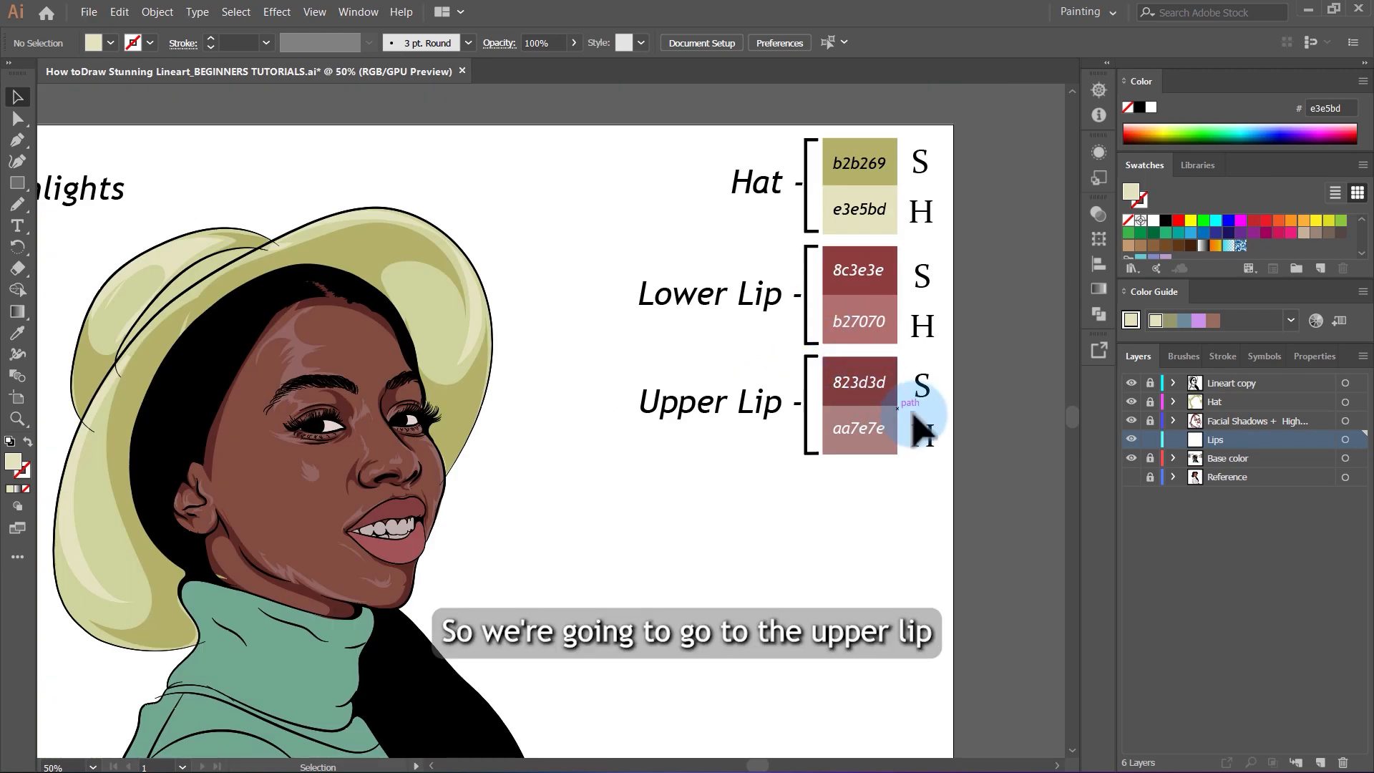
Sample the upper-lip shadow color 823d3d from the palette and activate the Pencil tool.
{"action": "scroll", "coordinate": [923, 429], "scroll_direction": "up", "scroll_amount": 2}
{"action": "left_click", "coordinate": [18, 332]}
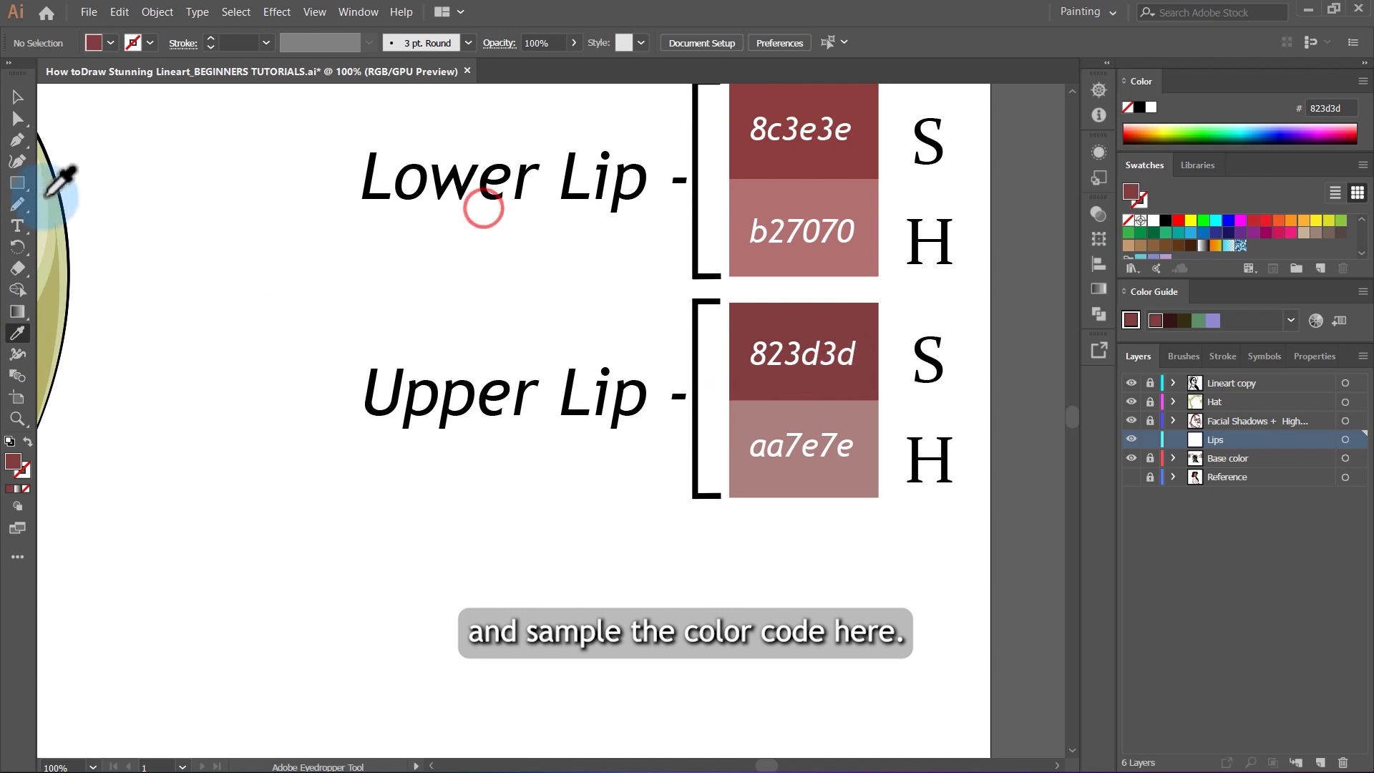
{"action": "left_click_drag", "start_coordinate": [17, 204], "coordinate": [93, 230]}
{"action": "scroll", "coordinate": [936, 368], "scroll_direction": "down", "scroll_amount": 3}
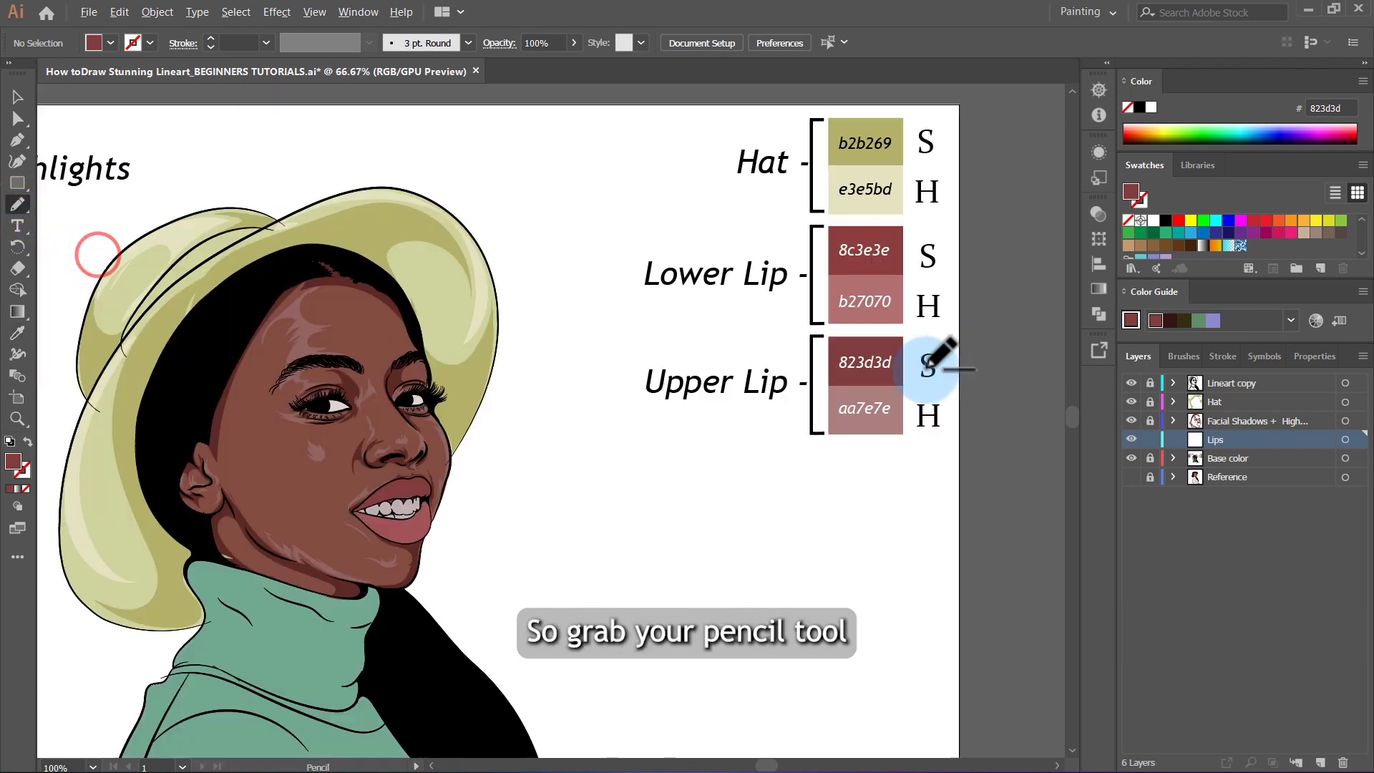
Hide the Base color layer, show the Reference photo, and draw the upper lip's shadow shapes along its lower edge.
{"action": "left_click", "coordinate": [1130, 458]}
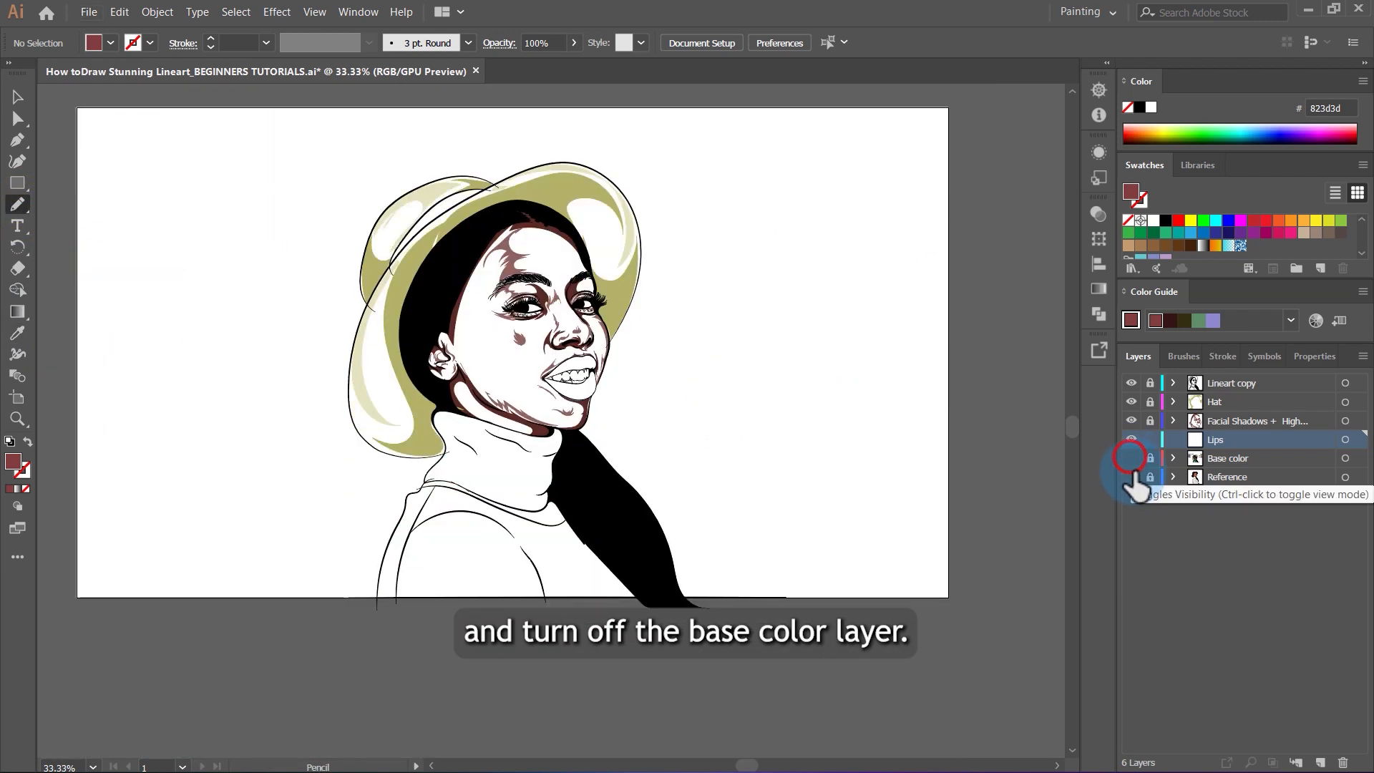
{"action": "left_click", "coordinate": [1130, 477]}
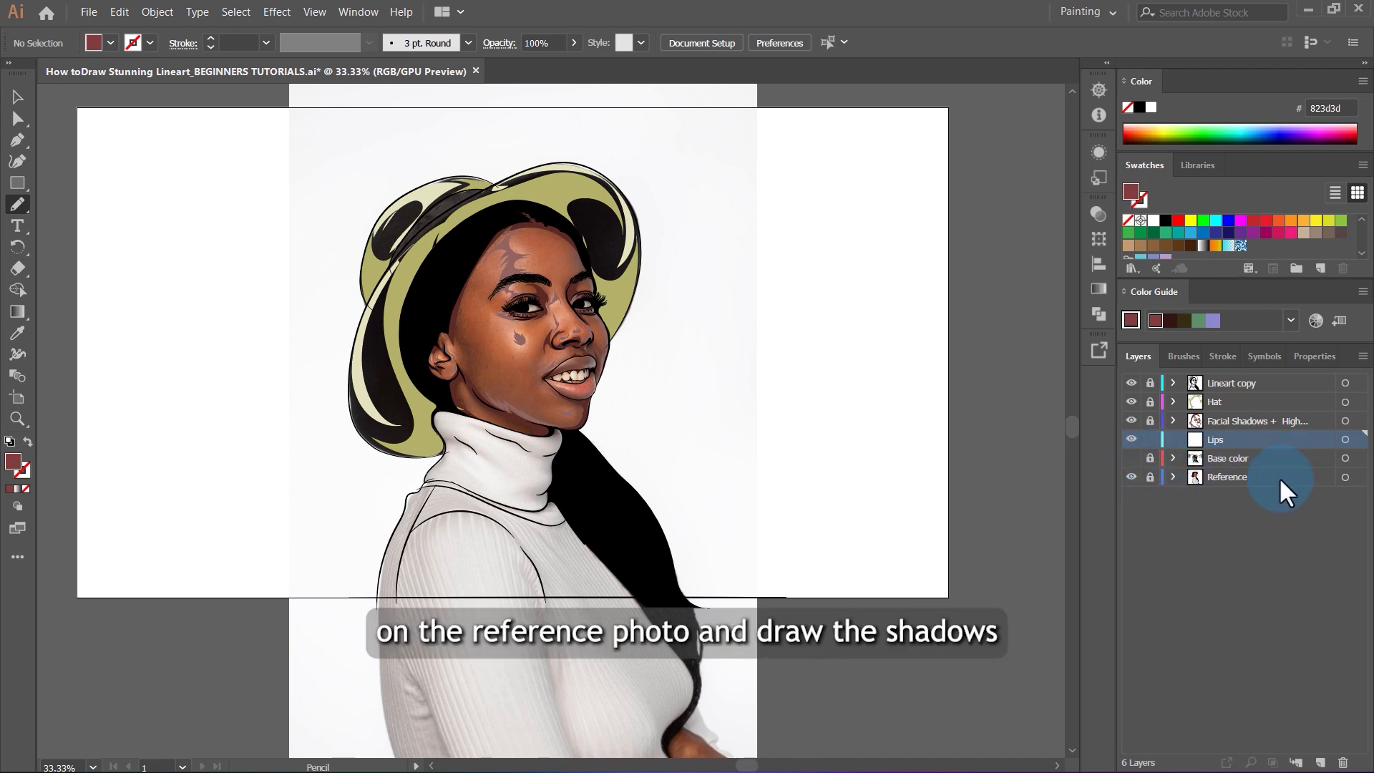
{"action": "scroll", "coordinate": [571, 373], "scroll_direction": "up", "scroll_amount": 5}
{"action": "scroll", "coordinate": [536, 365], "scroll_direction": "up", "scroll_amount": 4}
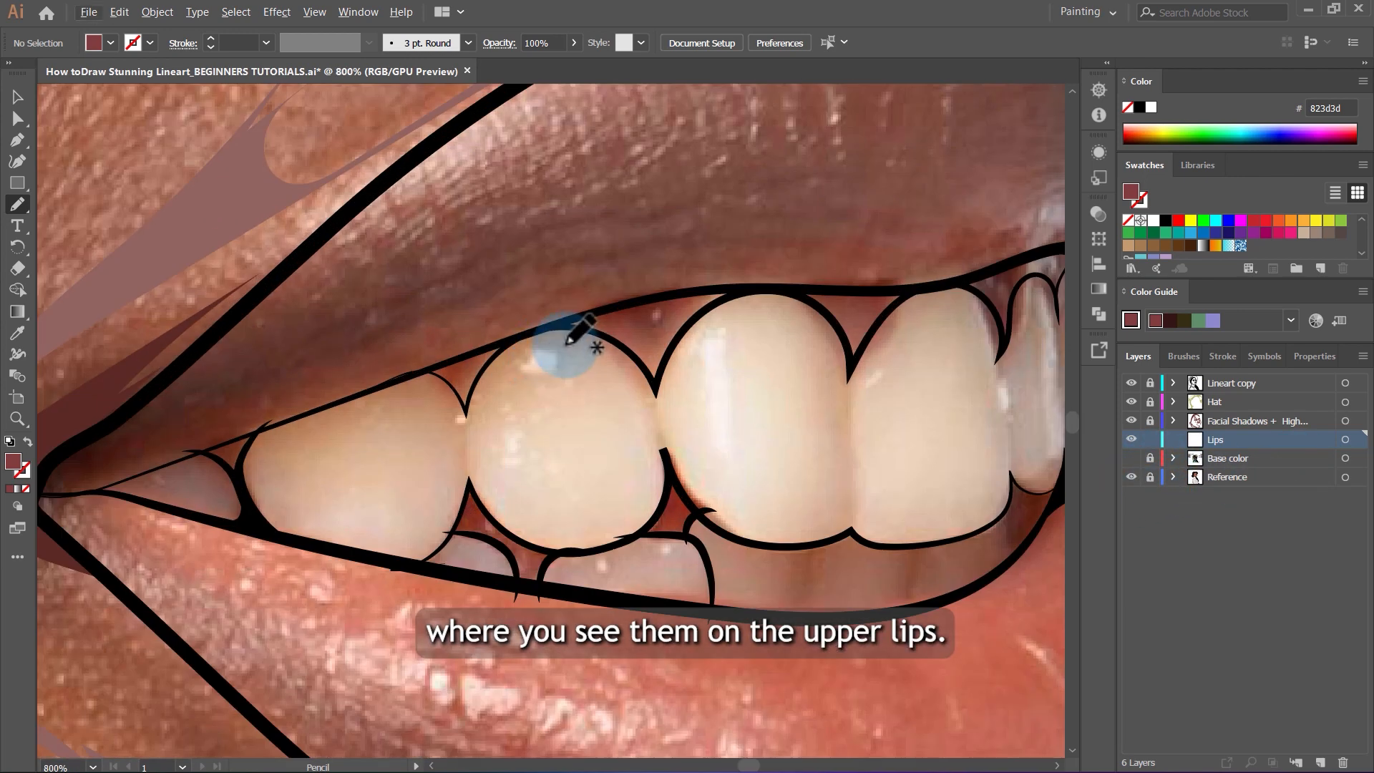
{"action": "scroll", "coordinate": [501, 322], "scroll_direction": "down", "scroll_amount": 3}
{"action": "scroll", "coordinate": [515, 307], "scroll_direction": "up", "scroll_amount": 2}
{"action": "mouse_move", "coordinate": [369, 243]}
{"action": "left_mouse_down"}
{"action": "mouse_move", "coordinate": [325, 297]}
{"action": "mouse_move", "coordinate": [506, 236]}
{"action": "mouse_move", "coordinate": [601, 246]}
{"action": "mouse_move", "coordinate": [401, 355]}
{"action": "mouse_move", "coordinate": [171, 443]}
{"action": "mouse_move", "coordinate": [276, 307]}
{"action": "mouse_move", "coordinate": [388, 279]}
{"action": "left_mouse_up"}
{"action": "scroll", "coordinate": [398, 281], "scroll_direction": "down", "scroll_amount": 3}
{"action": "scroll", "coordinate": [555, 258], "scroll_direction": "up", "scroll_amount": 5}
{"action": "mouse_move", "coordinate": [853, 431]}
{"action": "left_mouse_down"}
{"action": "mouse_move", "coordinate": [799, 340]}
{"action": "mouse_move", "coordinate": [702, 335]}
{"action": "mouse_move", "coordinate": [647, 310]}
{"action": "mouse_move", "coordinate": [426, 408]}
{"action": "mouse_move", "coordinate": [194, 420]}
{"action": "mouse_move", "coordinate": [174, 451]}
{"action": "left_mouse_up"}
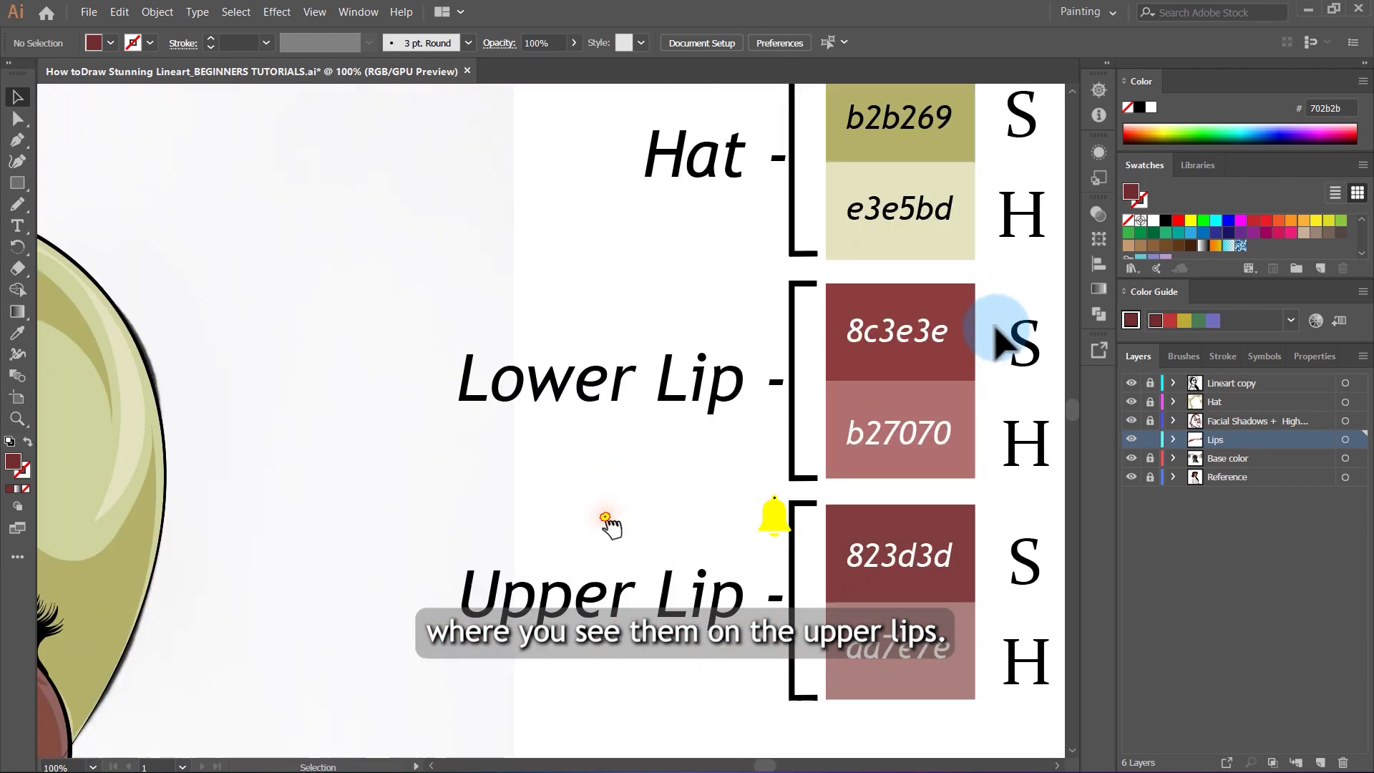
Sample the upper-lip highlight color aa7e7e from the palette and check its code in the Color Picker.
{"action": "left_click", "coordinate": [960, 517]}
{"action": "double_click", "coordinate": [13, 461]}
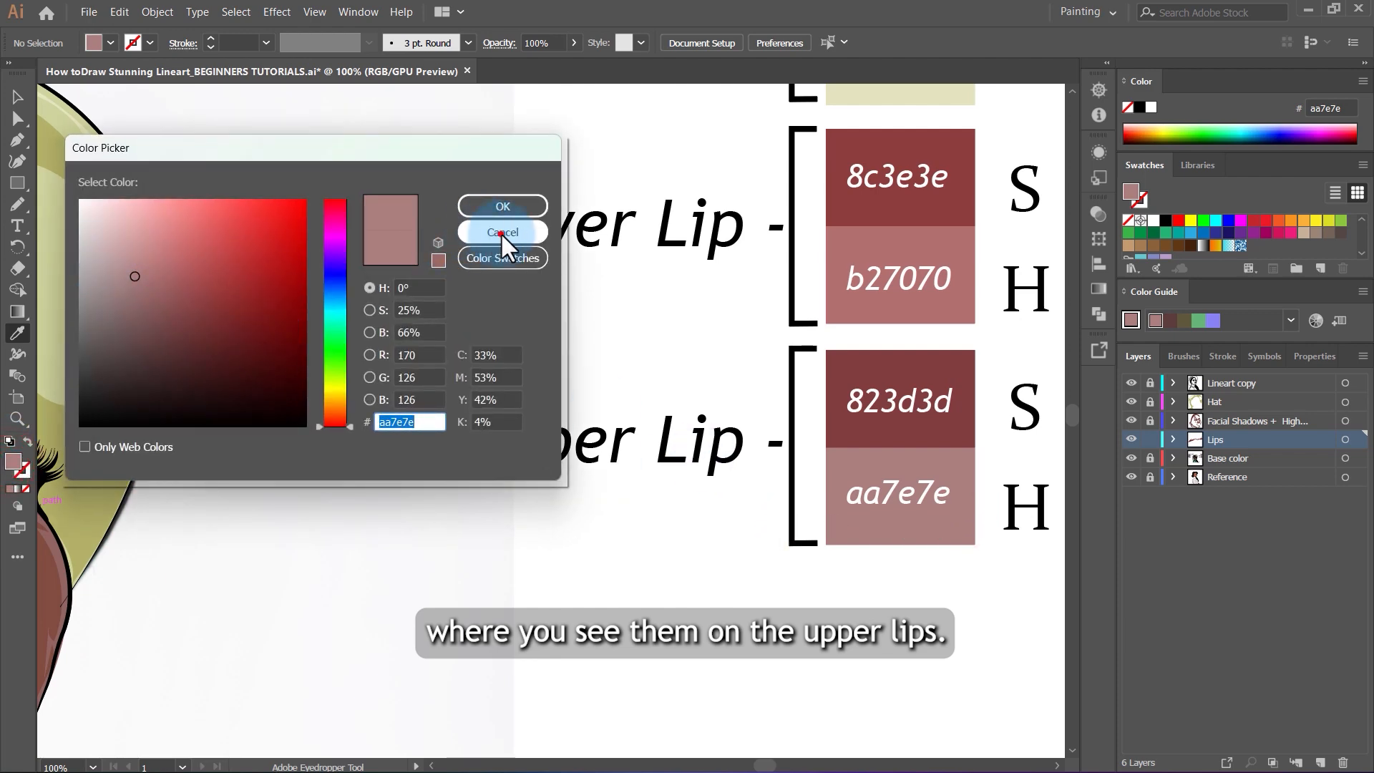
{"action": "left_click", "coordinate": [501, 233]}
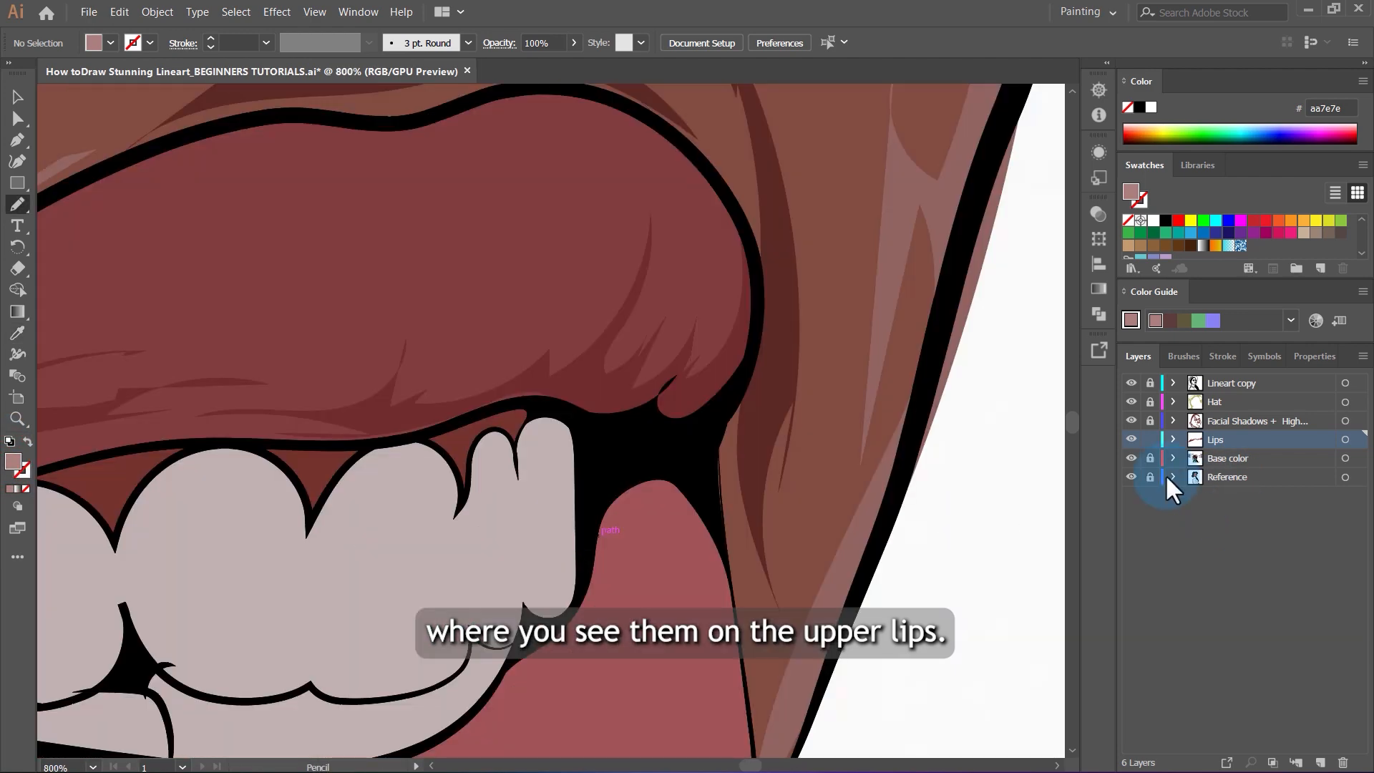
Hide the Base color layer and draw a jagged highlight about 12 × 22 px along the upper lip's right end.
{"action": "left_click", "coordinate": [1131, 458]}
{"action": "scroll", "coordinate": [680, 308], "scroll_direction": "up", "scroll_amount": 2}
{"action": "scroll", "coordinate": [739, 322], "scroll_direction": "up", "scroll_amount": 2}
{"action": "left_click_drag", "start_coordinate": [505, 183], "coordinate": [628, 250]}
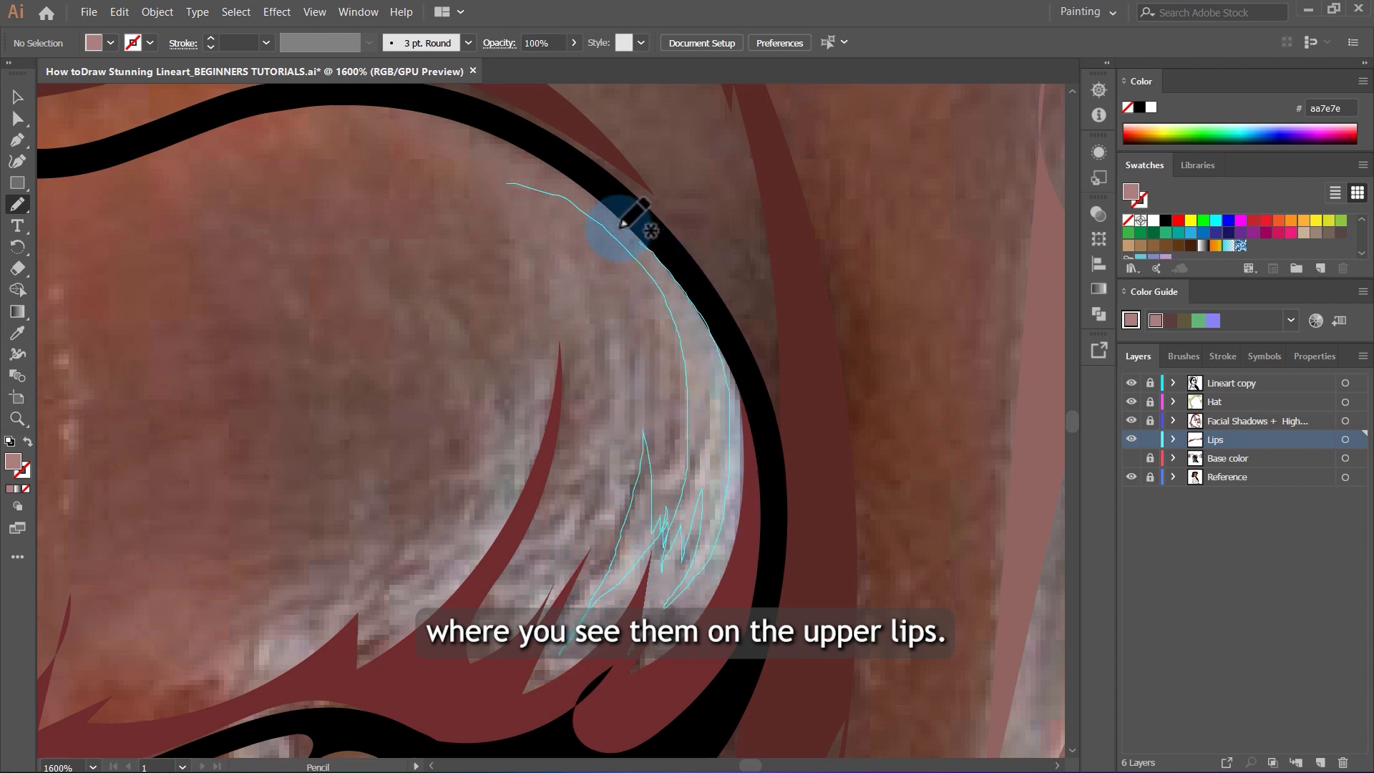
{"action": "left_click_drag", "start_coordinate": [619, 226], "coordinate": [506, 183]}
{"action": "scroll", "coordinate": [546, 205], "scroll_direction": "down", "scroll_amount": 2}
{"action": "key", "text": "comma"}
Draw a second jagged highlight about 16 × 18 px just inside the one at the upper lip's right end.
{"action": "scroll", "coordinate": [684, 263], "scroll_direction": "down", "scroll_amount": 2}
{"action": "scroll", "coordinate": [708, 340], "scroll_direction": "up", "scroll_amount": 1}
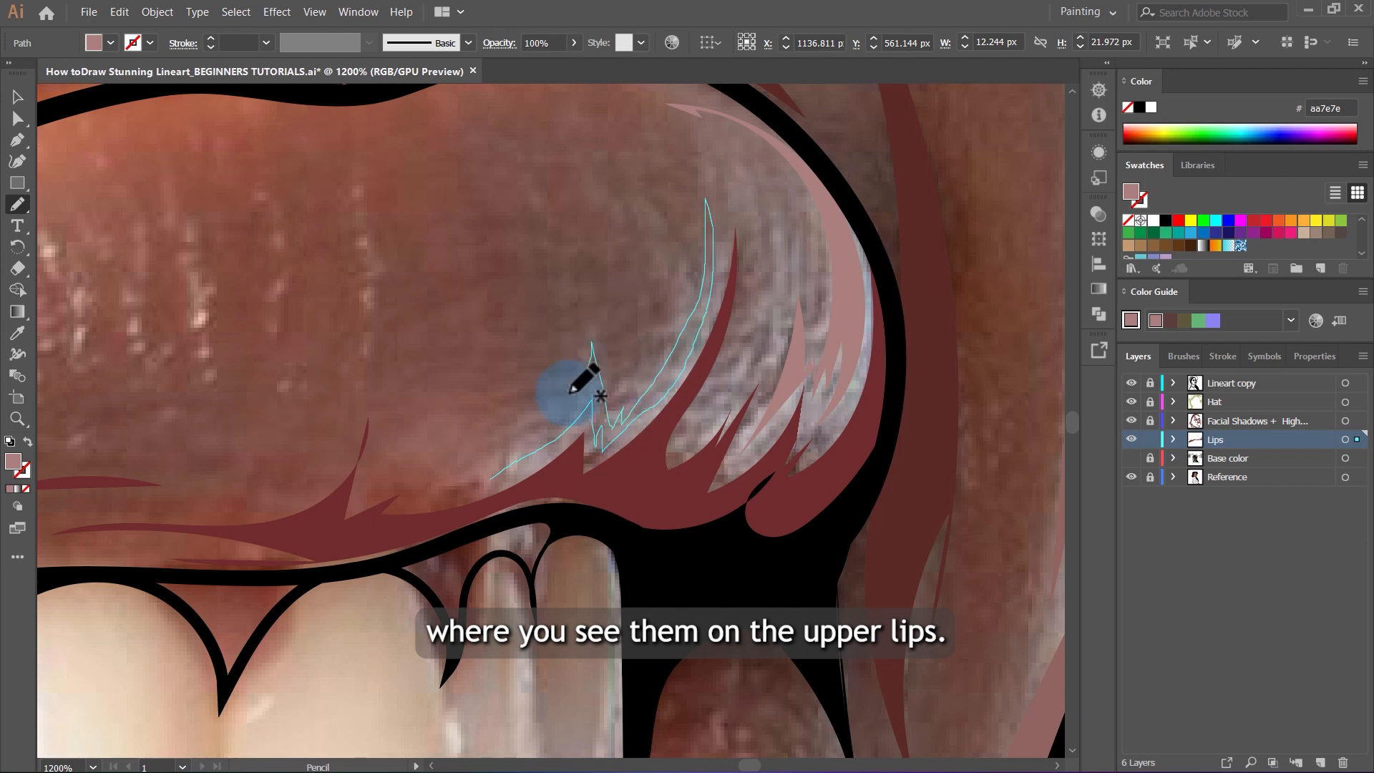
{"action": "left_click_drag", "start_coordinate": [574, 386], "coordinate": [546, 467]}
{"action": "scroll", "coordinate": [861, 416], "scroll_direction": "down", "scroll_amount": 5}
{"action": "scroll", "coordinate": [761, 420], "scroll_direction": "up", "scroll_amount": 4}
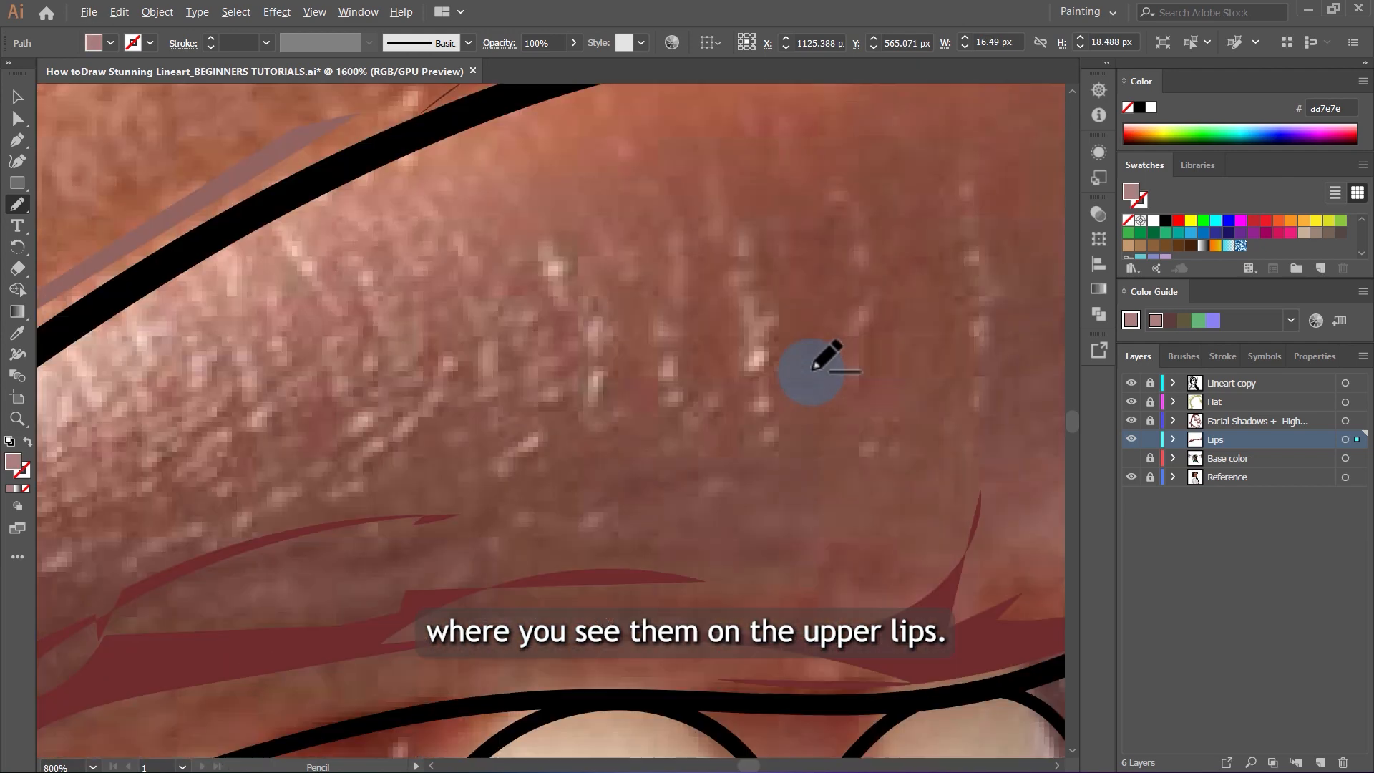
{"action": "scroll", "coordinate": [769, 309], "scroll_direction": "down", "scroll_amount": 3}
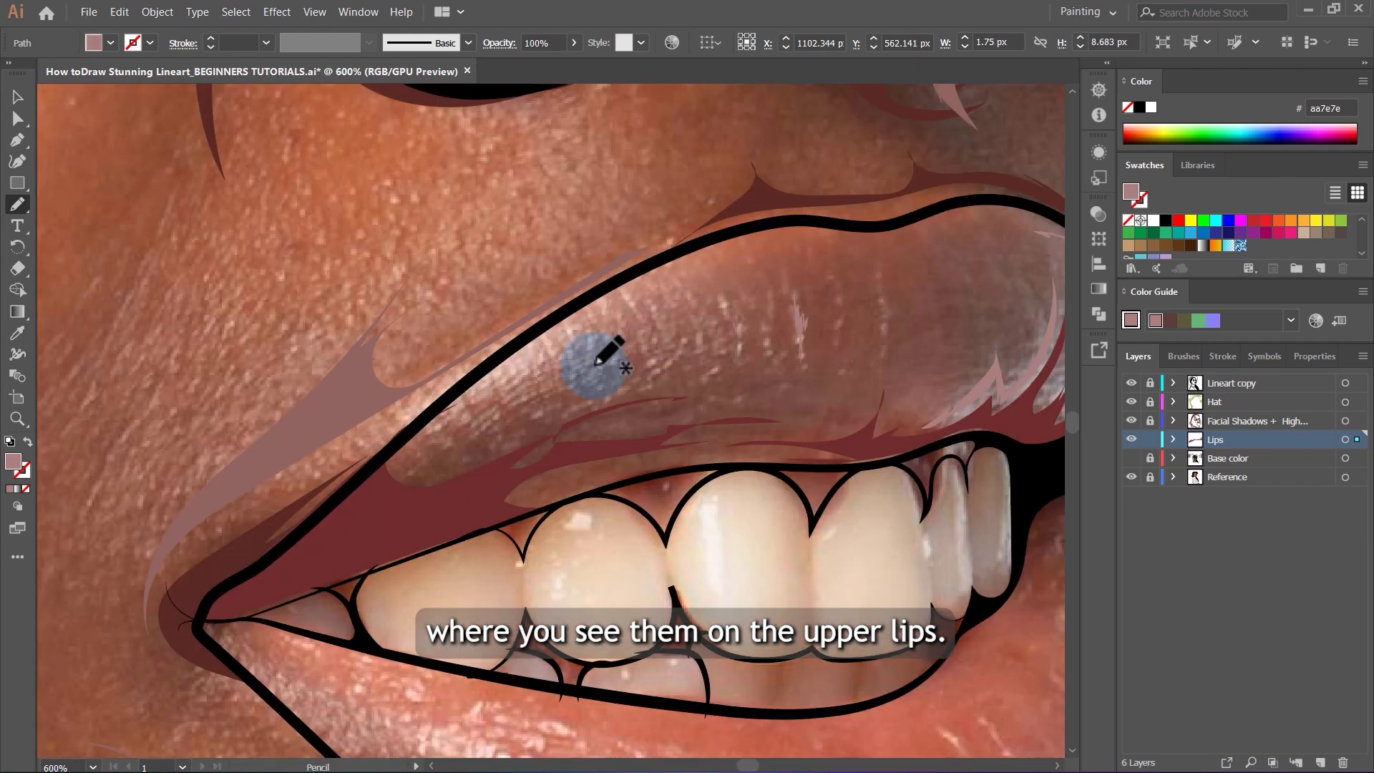
Draw a long highlight about 48 × 28 px under the outline on the upper lip's left slope.
{"action": "scroll", "coordinate": [591, 362], "scroll_direction": "up", "scroll_amount": 2}
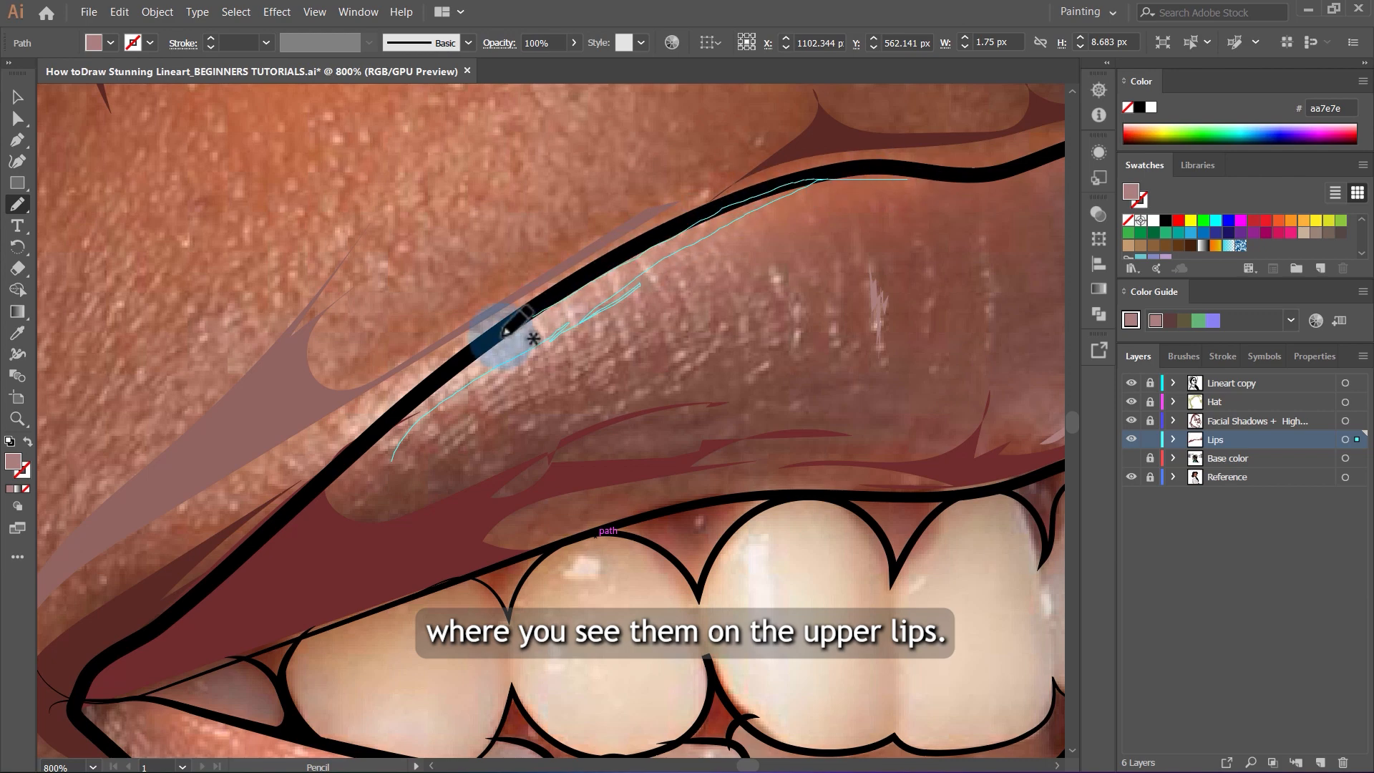
{"action": "left_click_drag", "start_coordinate": [504, 333], "coordinate": [396, 447]}
{"action": "scroll", "coordinate": [511, 461], "scroll_direction": "down", "scroll_amount": 3}
Add a thin highlight streak about 2 × 8 px in the middle of the upper lip and clear the selection.
{"action": "scroll", "coordinate": [610, 458], "scroll_direction": "up", "scroll_amount": 5}
{"action": "left_click_drag", "start_coordinate": [494, 316], "coordinate": [505, 365]}
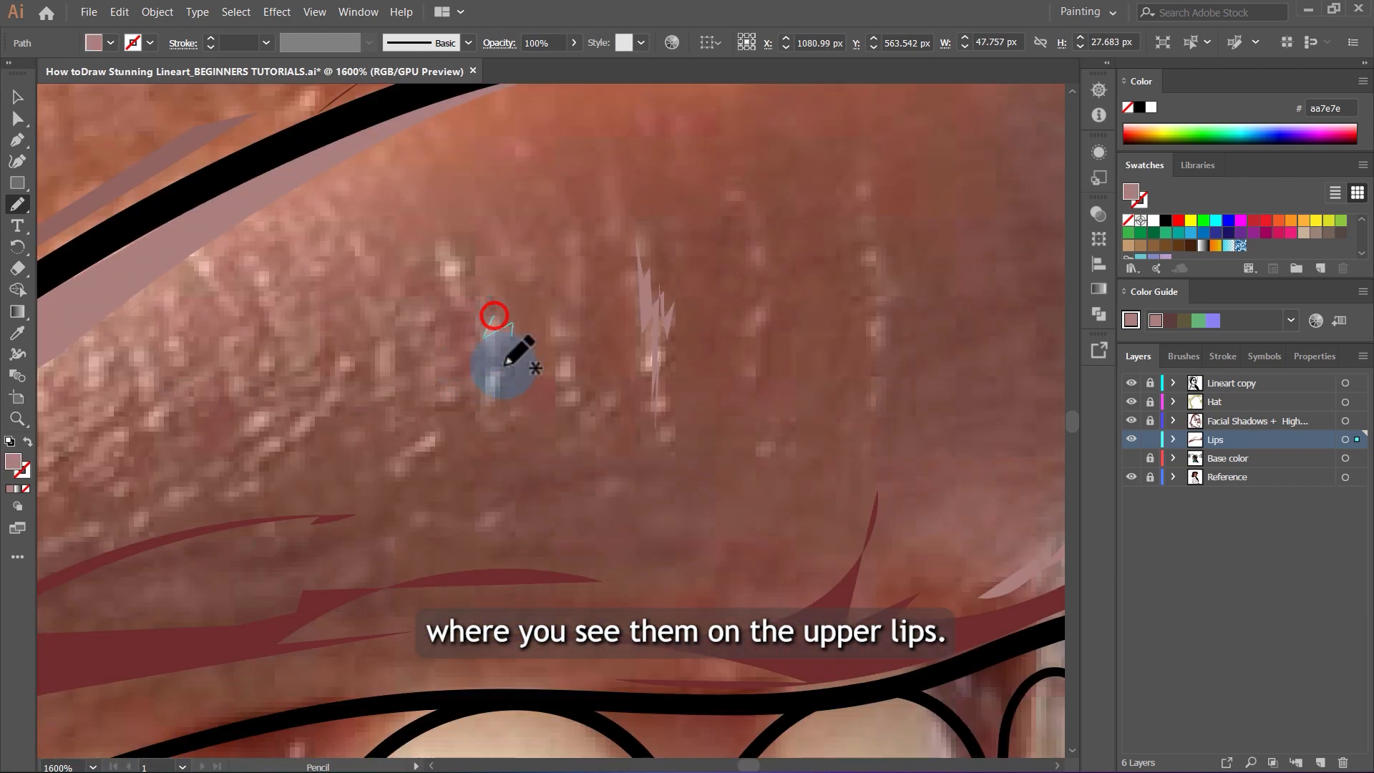
{"action": "left_click_drag", "start_coordinate": [501, 309], "coordinate": [494, 316]}
{"action": "scroll", "coordinate": [521, 347], "scroll_direction": "down", "scroll_amount": 3}
{"action": "scroll", "coordinate": [708, 407], "scroll_direction": "up", "scroll_amount": 2}
{"action": "mouse_move", "coordinate": [669, 400]}
{"action": "left_mouse_down"}
{"action": "mouse_move", "coordinate": [600, 446]}
{"action": "mouse_move", "coordinate": [670, 394]}
{"action": "left_mouse_up"}
{"action": "scroll", "coordinate": [675, 386], "scroll_direction": "up", "scroll_amount": 2}
{"action": "key", "text": "v"}
{"action": "left_click", "coordinate": [672, 398]}
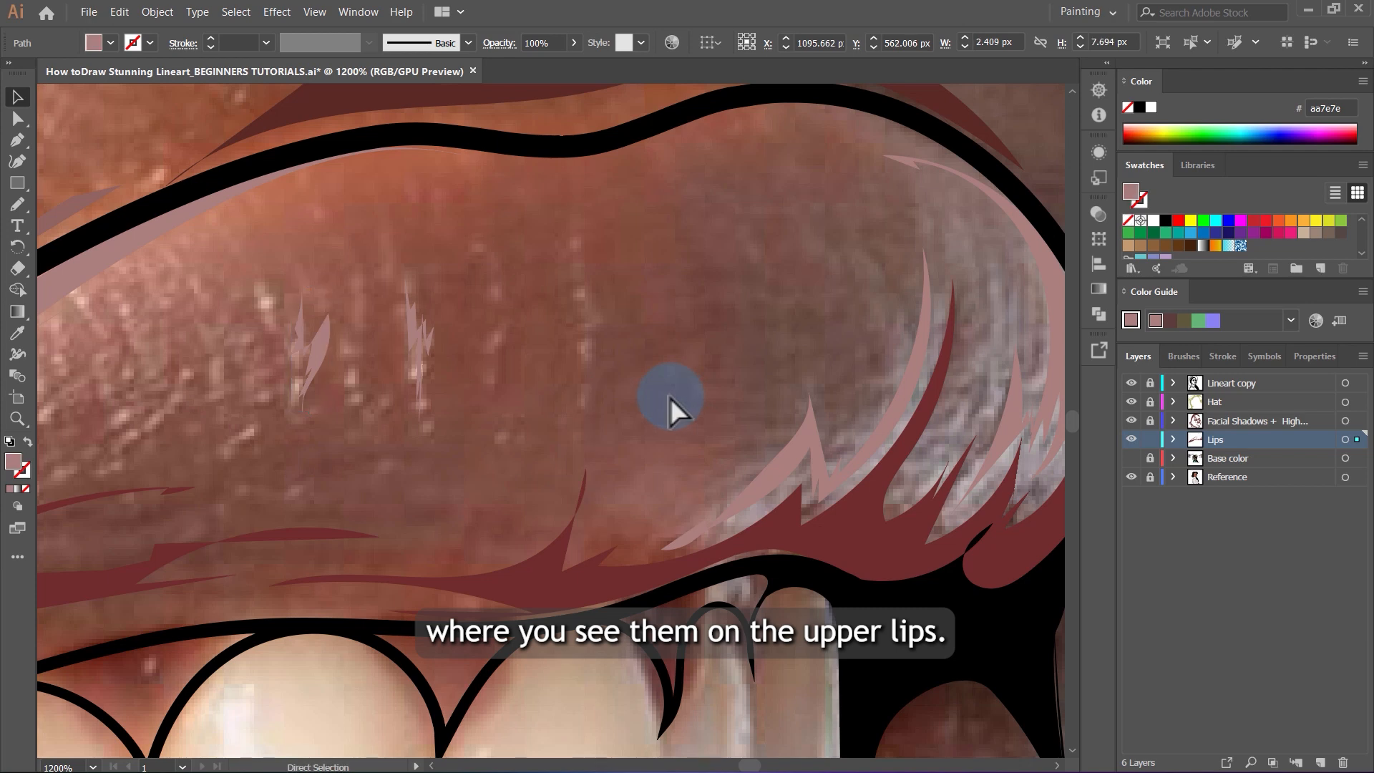
Draw a highlight strip below the outline across the upper lip's peak and deselect it.
{"action": "scroll", "coordinate": [661, 388], "scroll_direction": "down", "scroll_amount": 3}
{"action": "scroll", "coordinate": [644, 362], "scroll_direction": "up", "scroll_amount": 2}
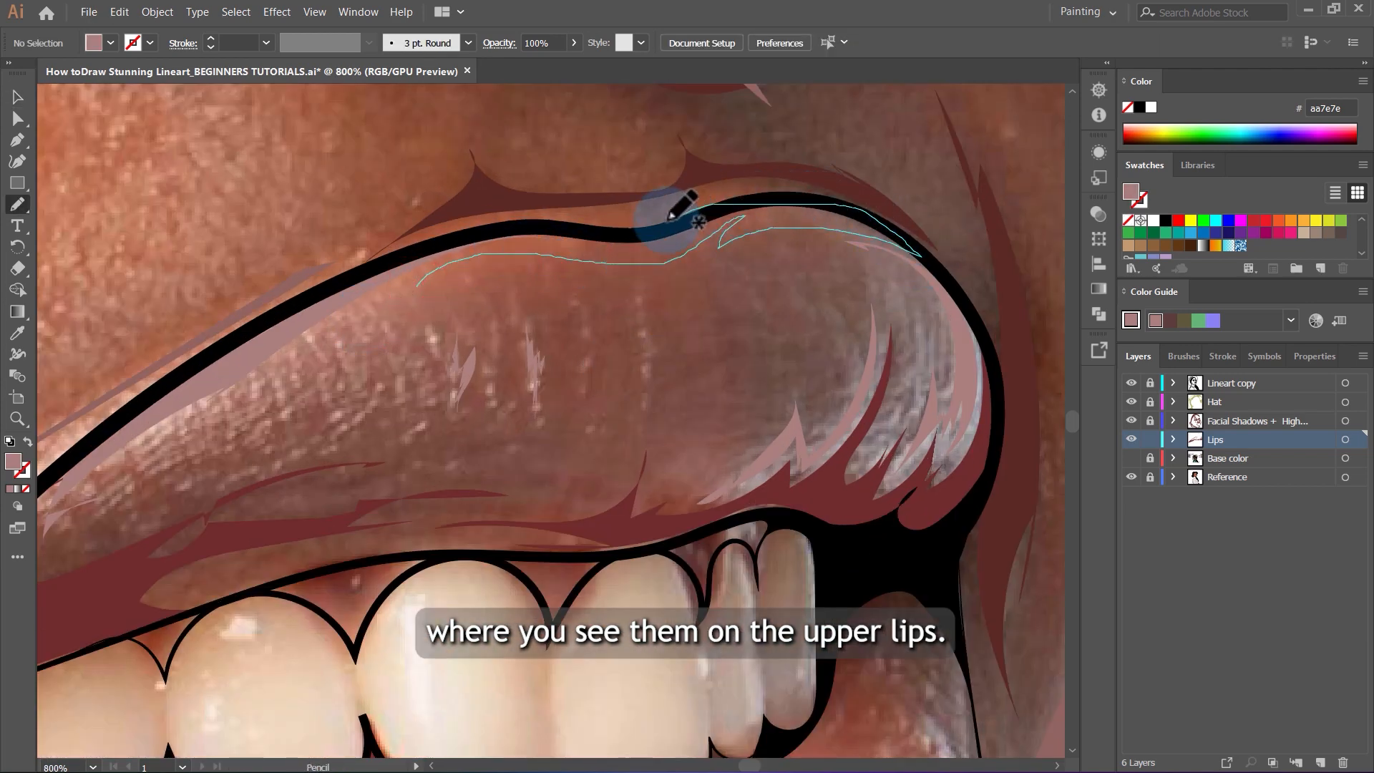
{"action": "left_click_drag", "start_coordinate": [473, 235], "coordinate": [469, 239]}
{"action": "key", "text": "v"}
{"action": "scroll", "coordinate": [659, 322], "scroll_direction": "down", "scroll_amount": 2}
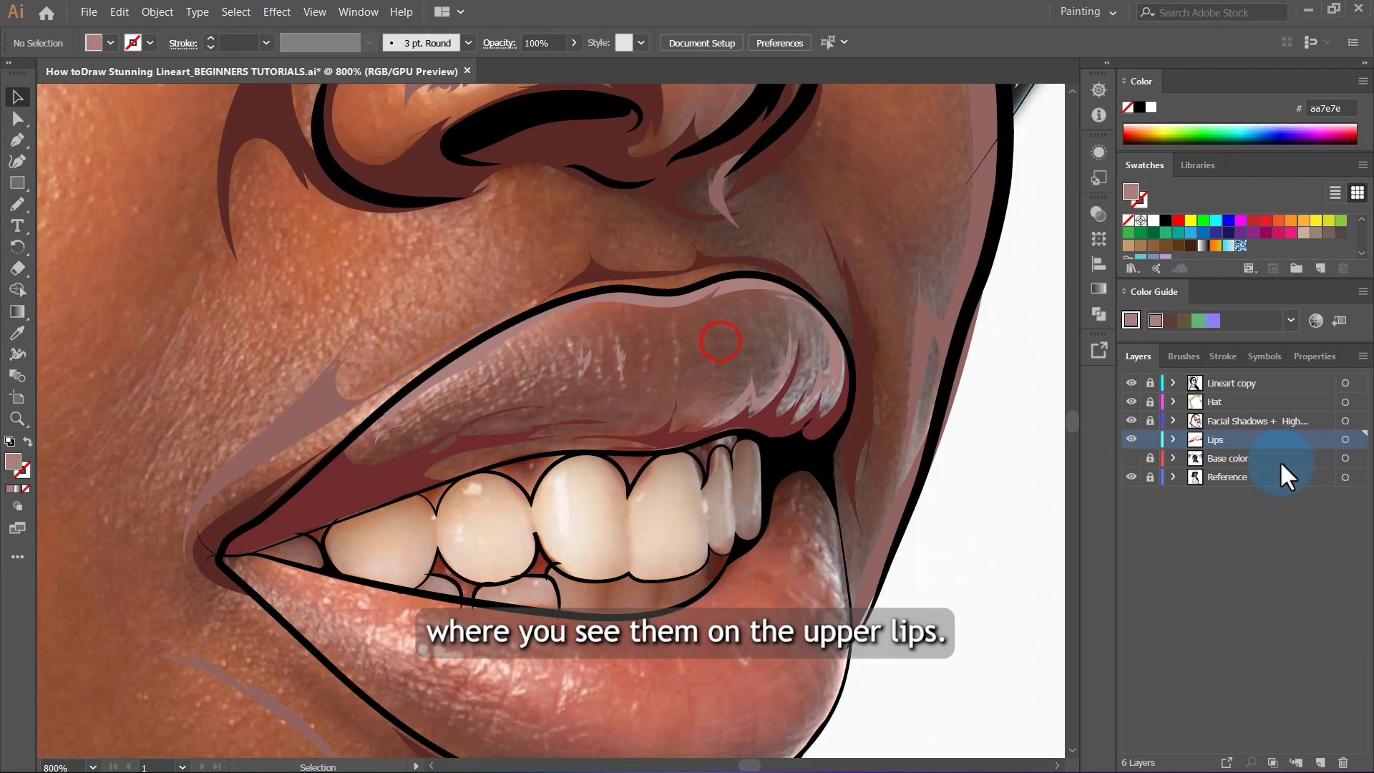
Show the Base color layer again and hide the Reference layer.
{"action": "left_click", "coordinate": [1131, 458]}
{"action": "left_click", "coordinate": [1130, 476]}
{"action": "scroll", "coordinate": [644, 389], "scroll_direction": "down", "scroll_amount": 5}
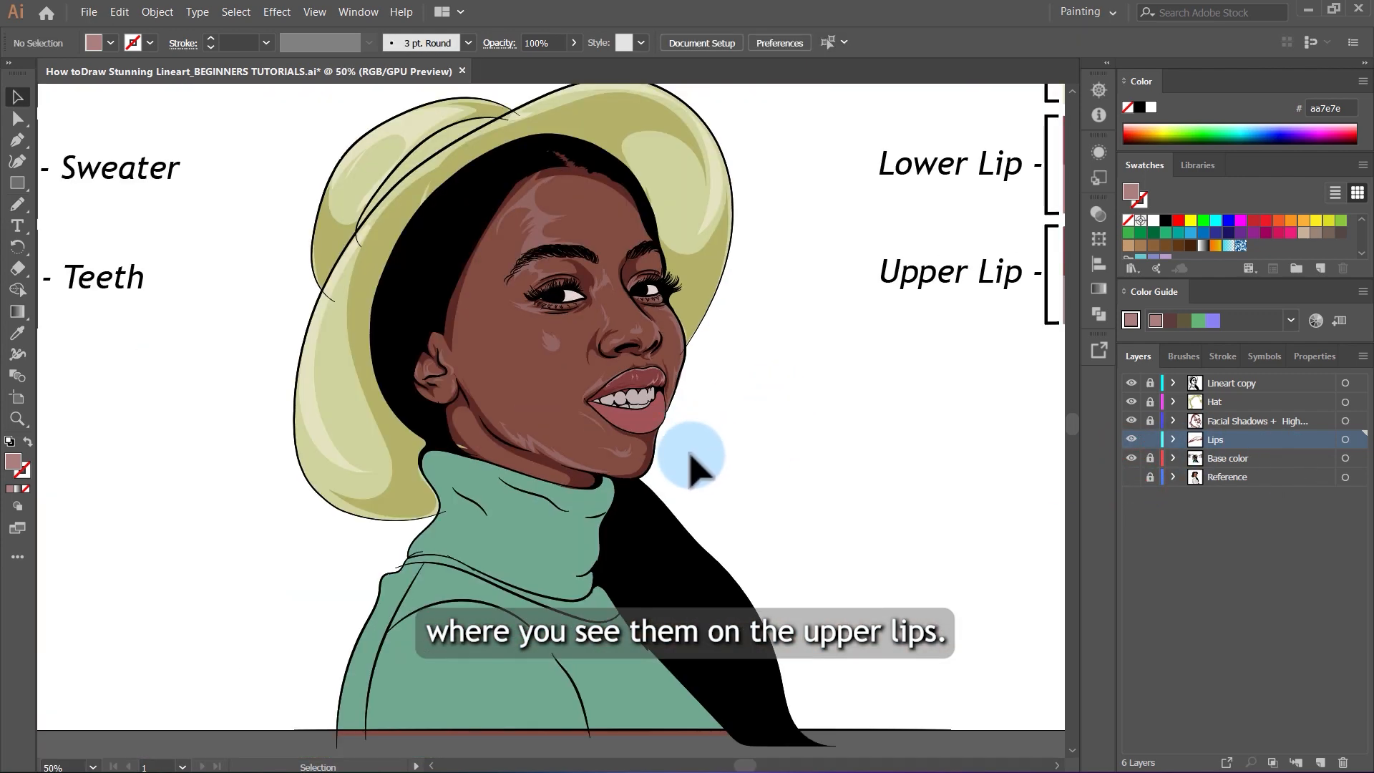
Sample the lower-lip shadow color 8c3e3e from the palette with the Eyedropper tool.
{"action": "scroll", "coordinate": [651, 418], "scroll_direction": "up", "scroll_amount": 4}
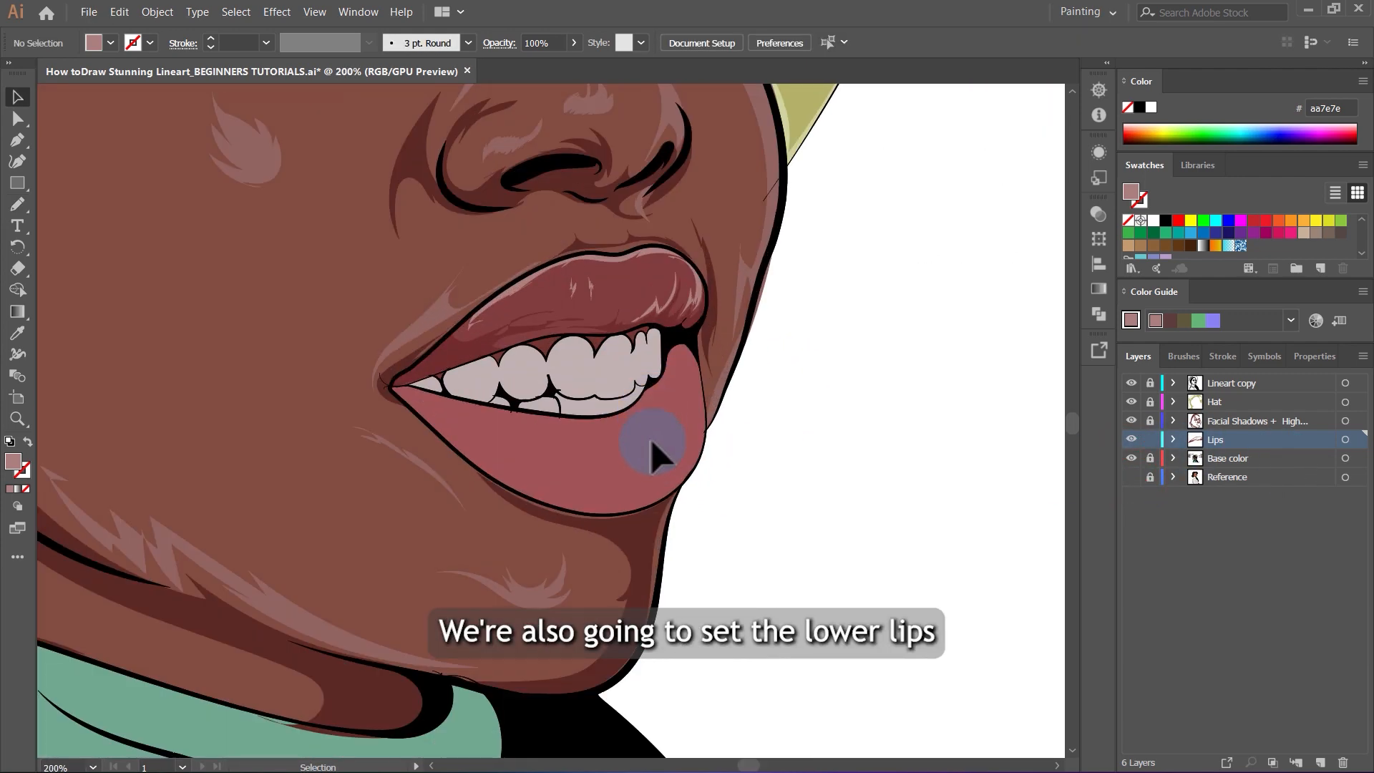
{"action": "scroll", "coordinate": [655, 450], "scroll_direction": "up", "scroll_amount": 3}
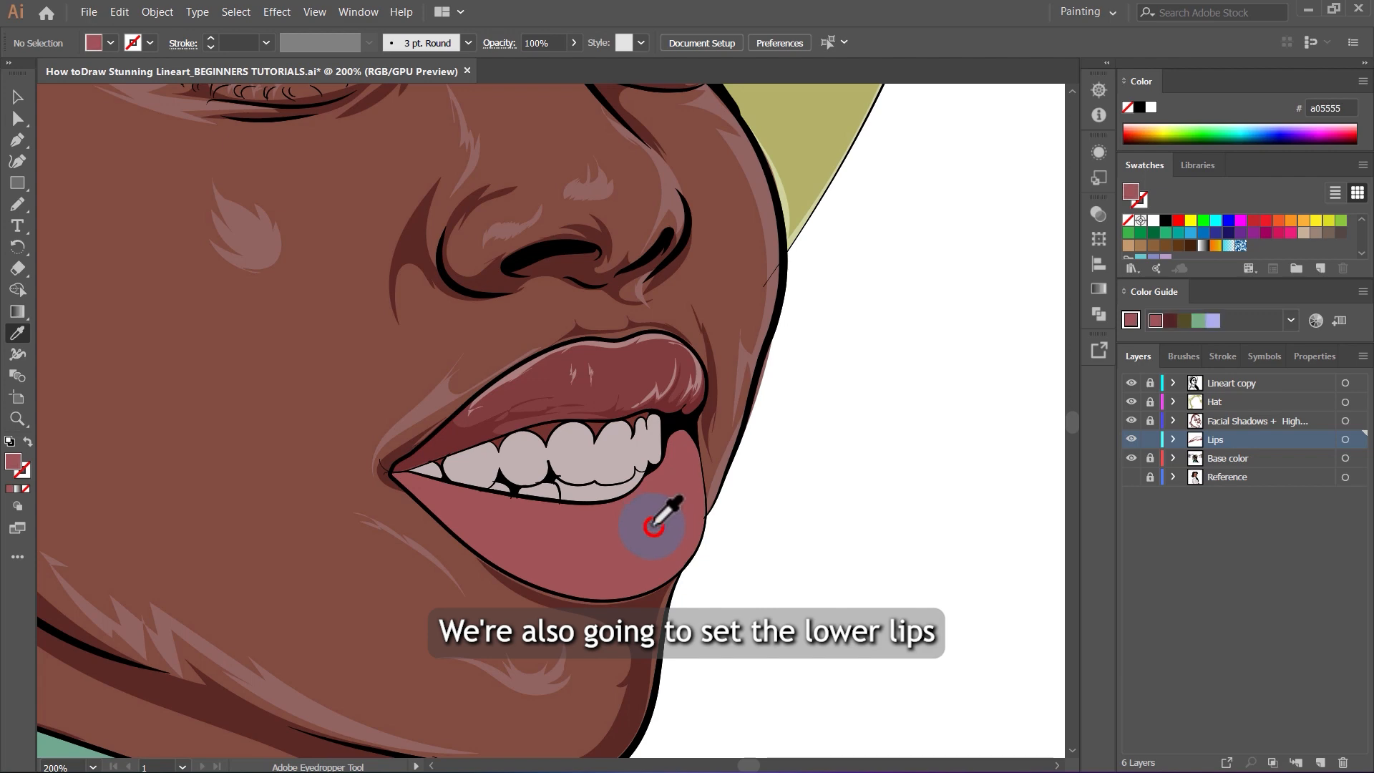
{"action": "scroll", "coordinate": [587, 409], "scroll_direction": "down", "scroll_amount": 5}
{"action": "scroll", "coordinate": [821, 249], "scroll_direction": "up", "scroll_amount": 4}
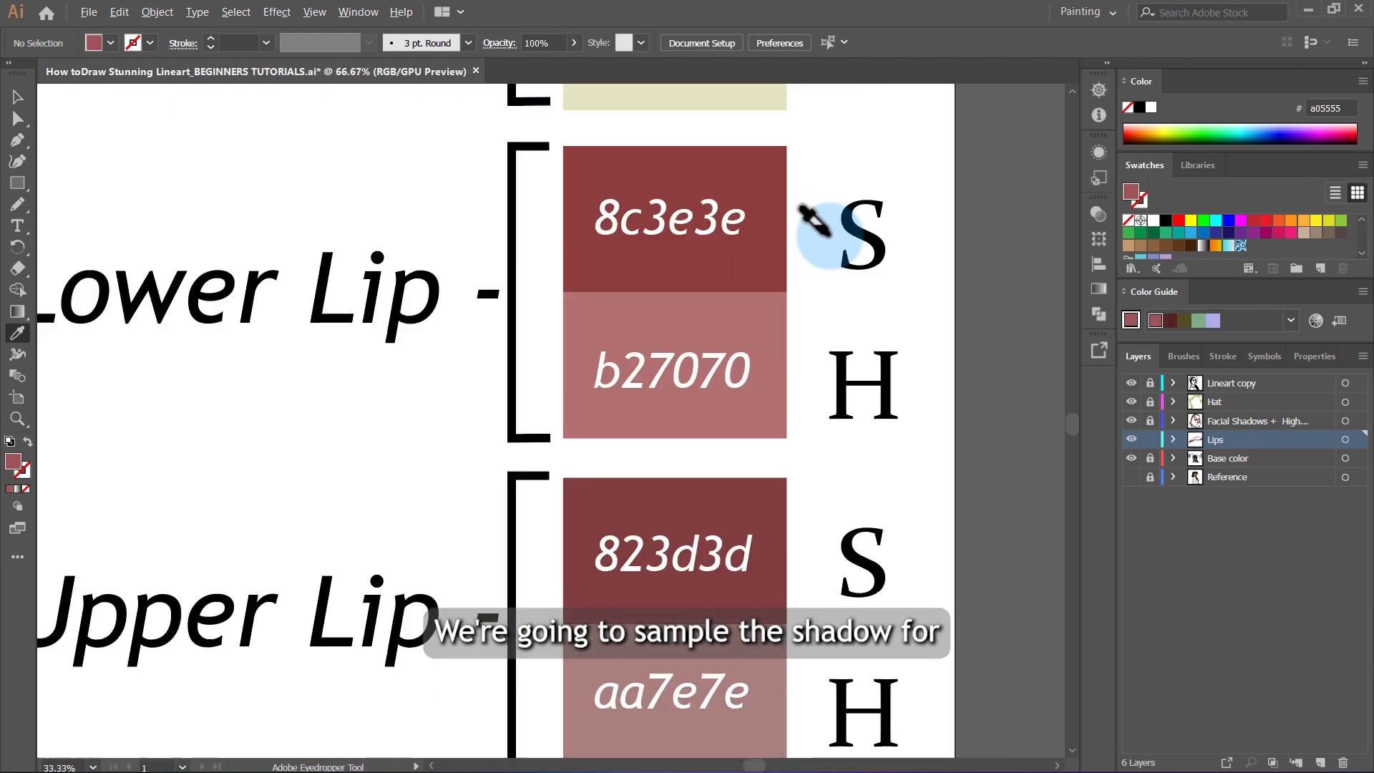
{"action": "scroll", "coordinate": [826, 236], "scroll_direction": "up", "scroll_amount": 3}
{"action": "scroll", "coordinate": [672, 261], "scroll_direction": "down", "scroll_amount": 5}
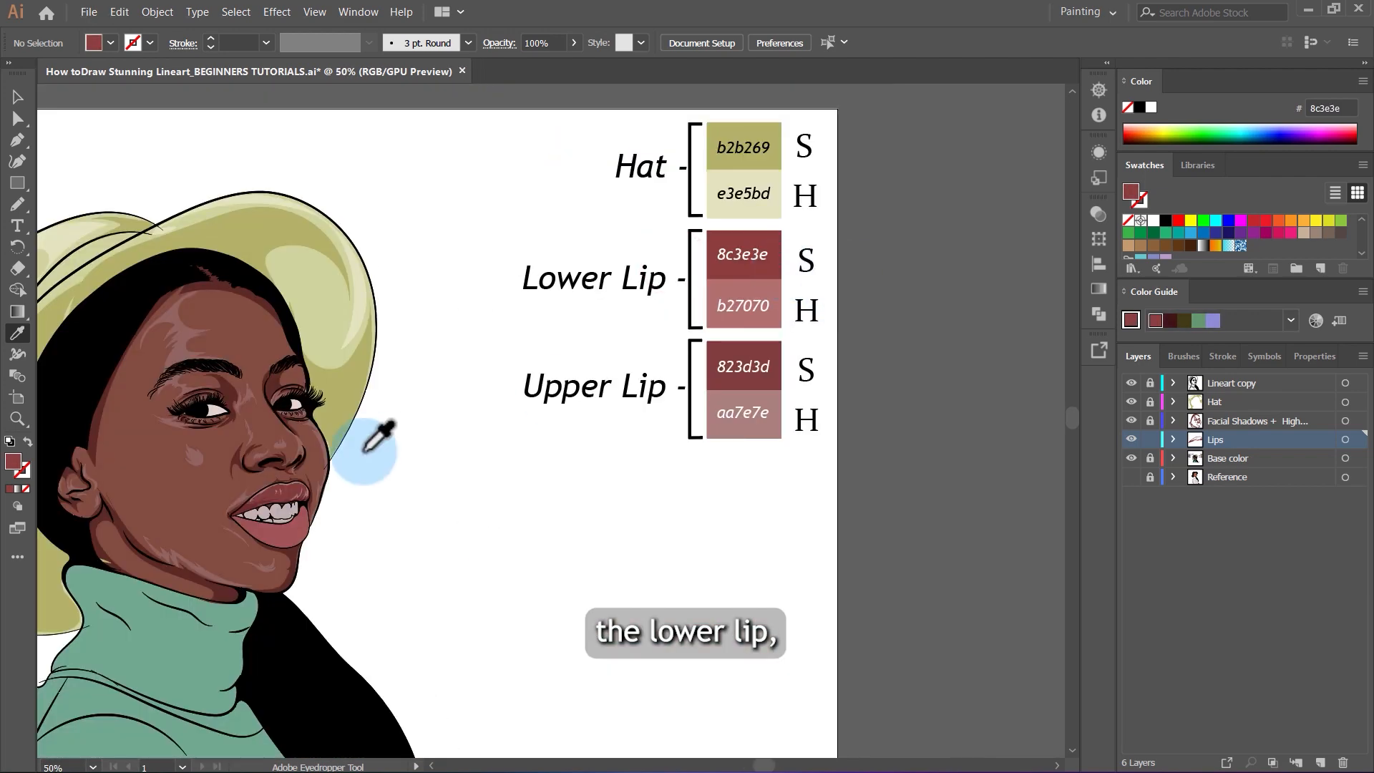
Hide the Base color layer, show the Reference layer, and make the Lips layer active for Pencil drawing on the lower lip.
{"action": "left_click_drag", "start_coordinate": [15, 203], "coordinate": [86, 247]}
{"action": "scroll", "coordinate": [236, 511], "scroll_direction": "up", "scroll_amount": 6}
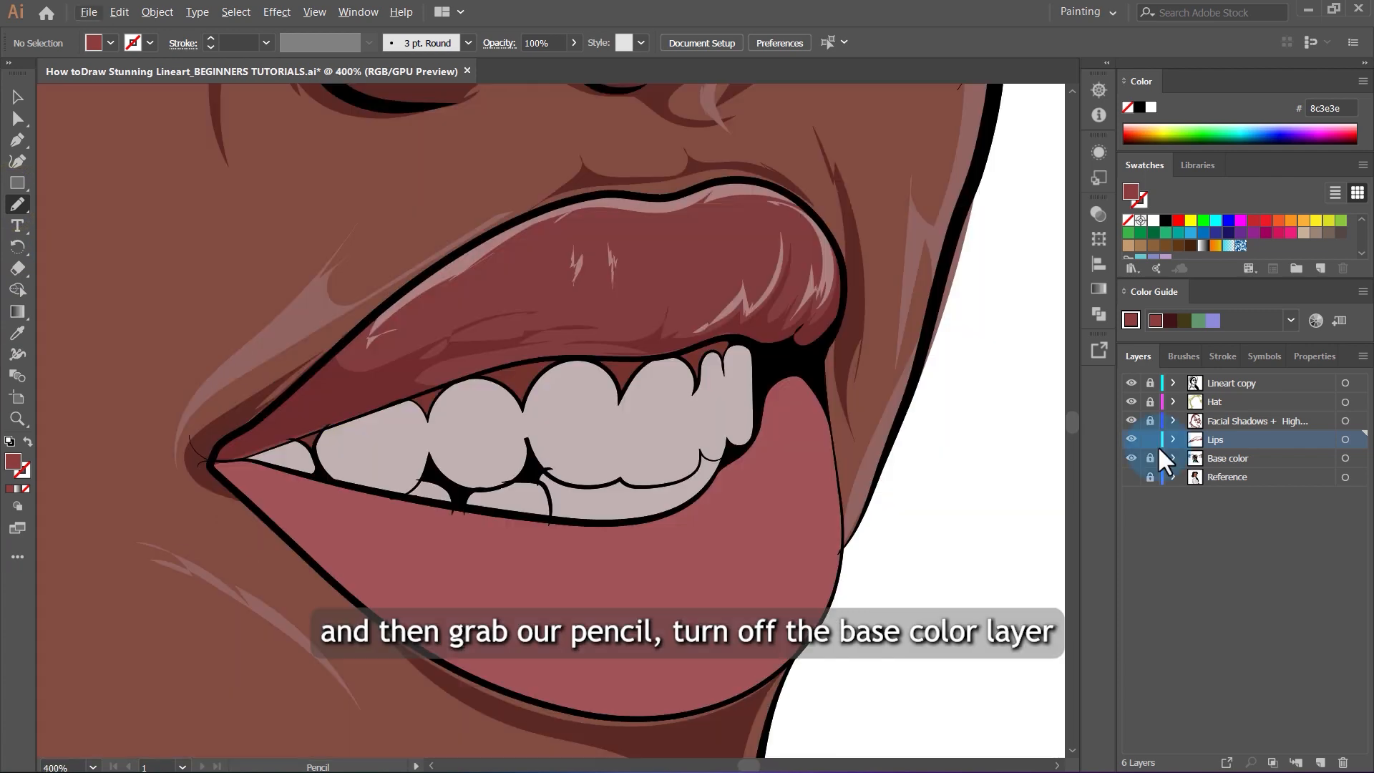
{"action": "left_click", "coordinate": [1131, 458]}
{"action": "left_click", "coordinate": [1131, 476]}
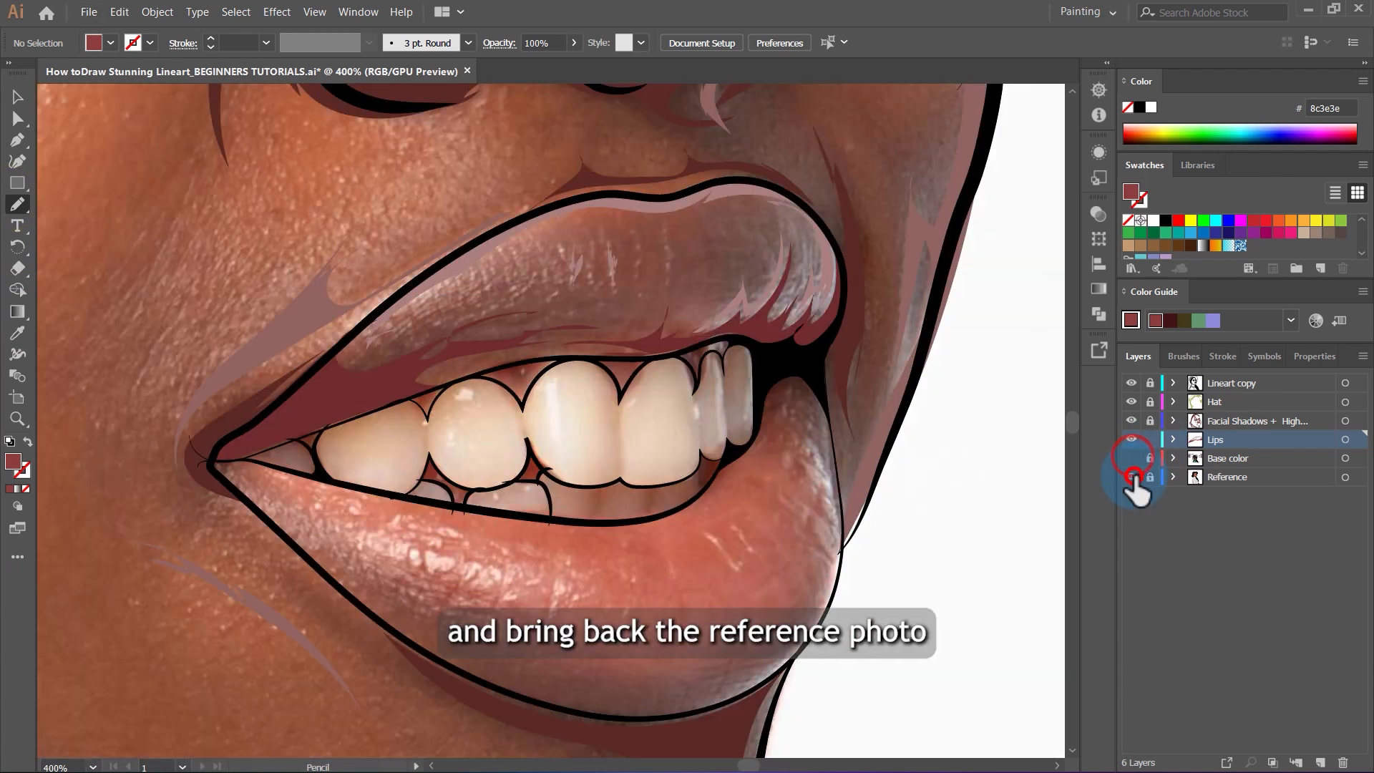
{"action": "left_click", "coordinate": [1250, 475]}
{"action": "scroll", "coordinate": [813, 453], "scroll_direction": "down", "scroll_amount": 3}
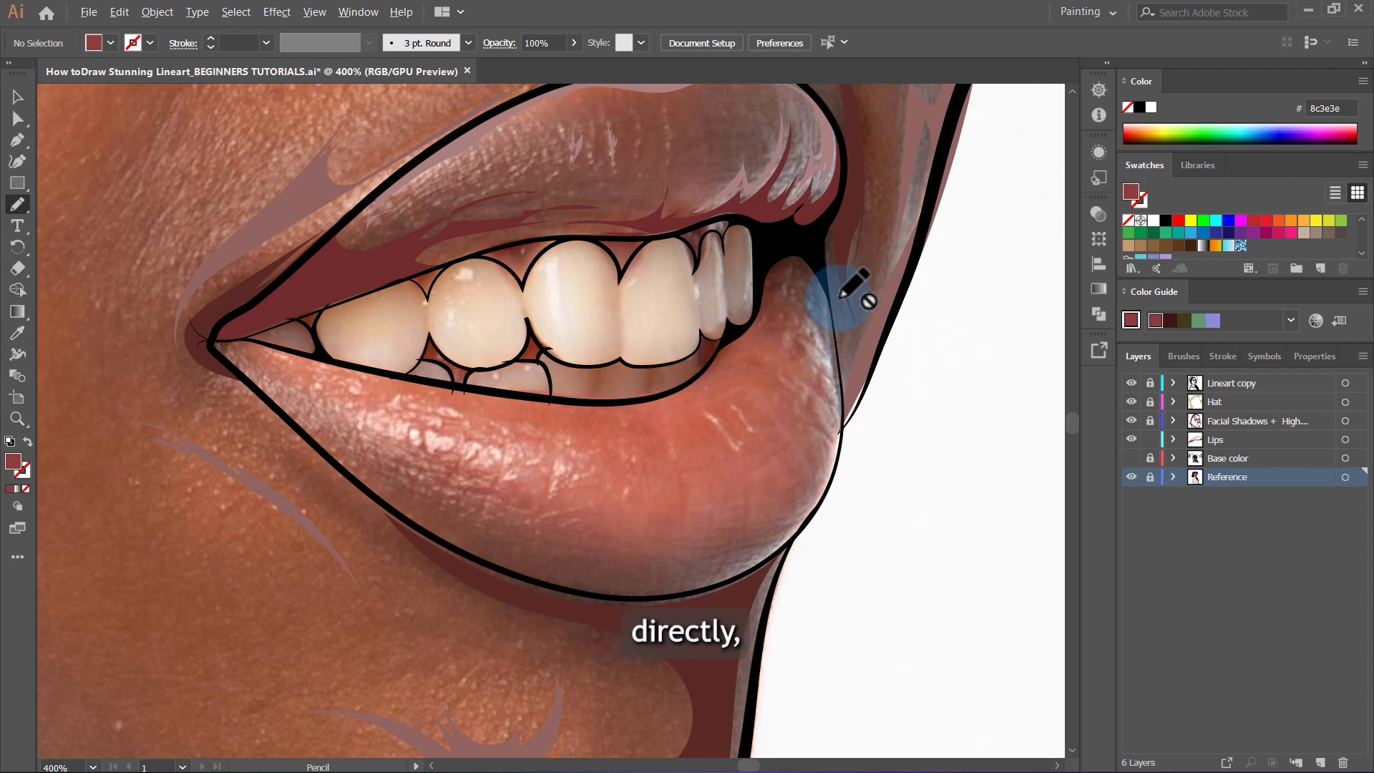
{"action": "scroll", "coordinate": [842, 292], "scroll_direction": "up", "scroll_amount": 3}
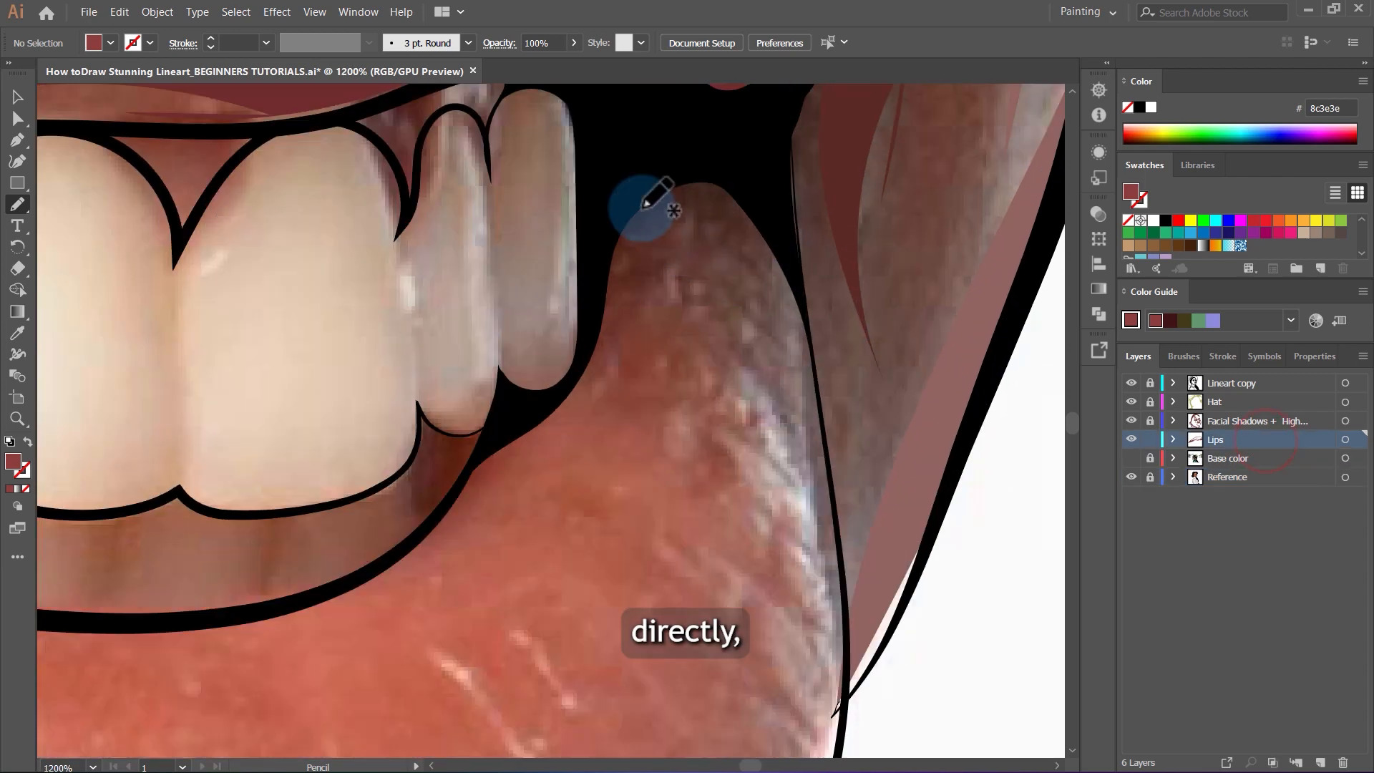
Draw a shadow shape about 30 × 29 px around the lower lip's right corner and check it against the base colors.
{"action": "mouse_move", "coordinate": [620, 221]}
{"action": "left_mouse_down"}
{"action": "mouse_move", "coordinate": [581, 365]}
{"action": "mouse_move", "coordinate": [465, 476]}
{"action": "left_mouse_up"}
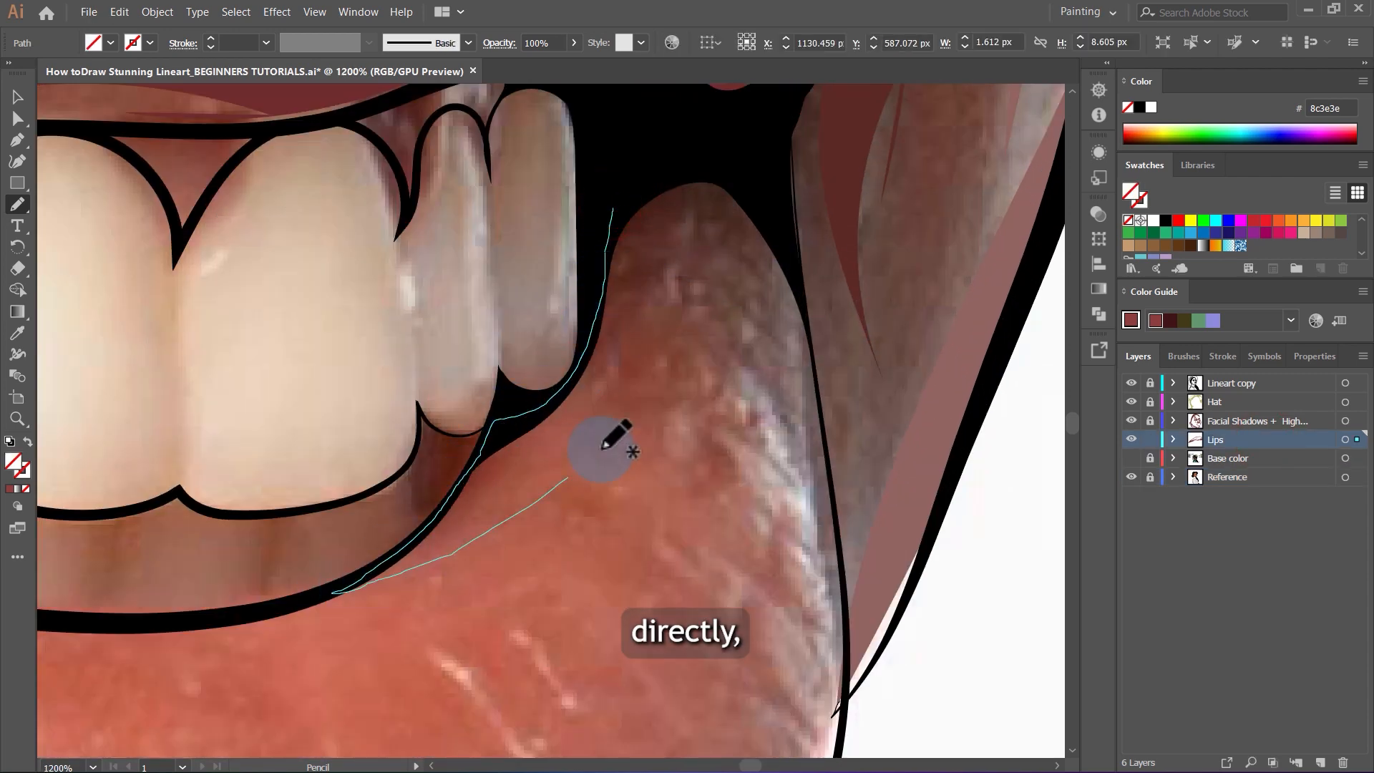
{"action": "mouse_move", "coordinate": [823, 603]}
{"action": "left_mouse_down"}
{"action": "mouse_move", "coordinate": [820, 424]}
{"action": "mouse_move", "coordinate": [720, 130]}
{"action": "mouse_move", "coordinate": [615, 210]}
{"action": "left_mouse_up"}
{"action": "scroll", "coordinate": [850, 373], "scroll_direction": "down", "scroll_amount": 4}
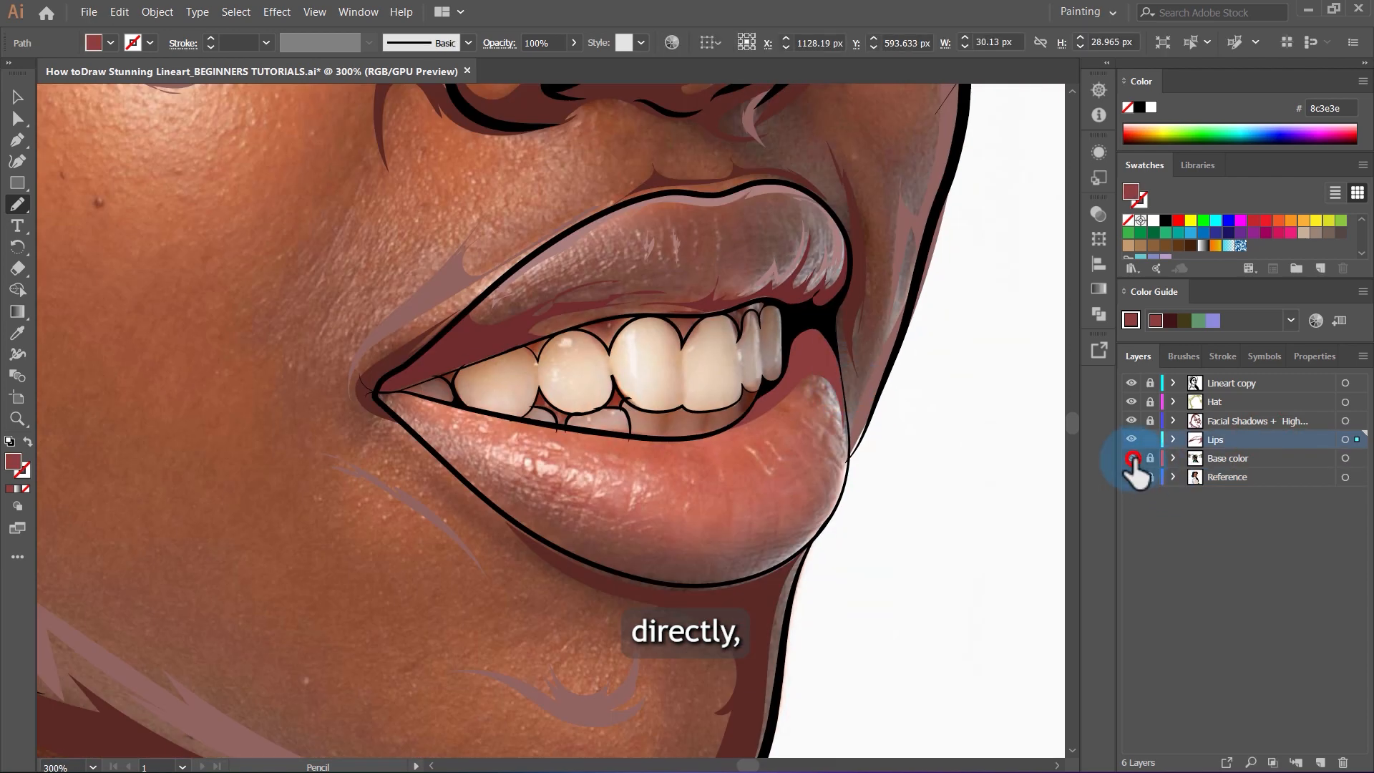
{"action": "left_click", "coordinate": [1131, 457]}
{"action": "left_click", "coordinate": [1131, 458]}
Draw a shadow strip about 83 × 35 px along the lower lip's upper edge, with a tapered crease running down the lip.
{"action": "scroll", "coordinate": [526, 440], "scroll_direction": "up", "scroll_amount": 2}
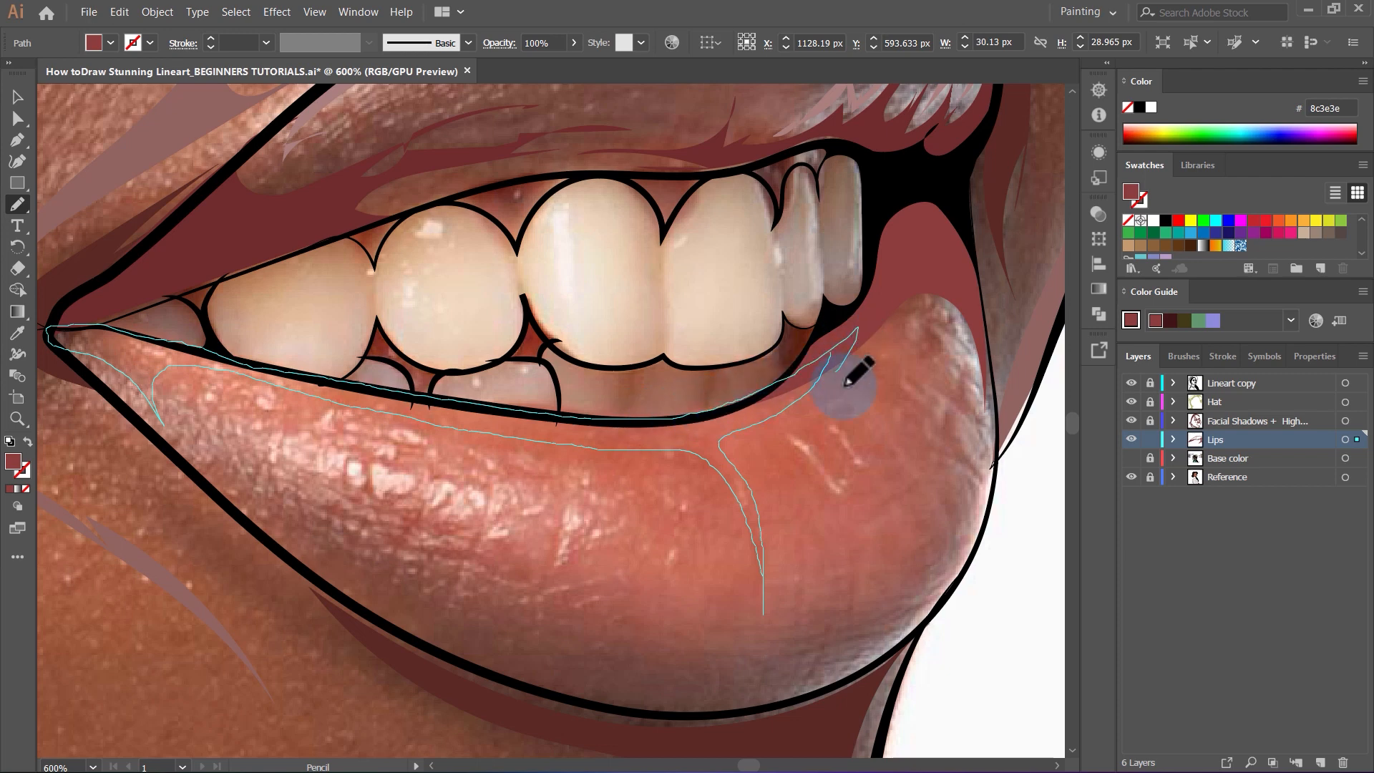
{"action": "scroll", "coordinate": [849, 377], "scroll_direction": "down", "scroll_amount": 2}
{"action": "scroll", "coordinate": [827, 414], "scroll_direction": "up", "scroll_amount": 4}
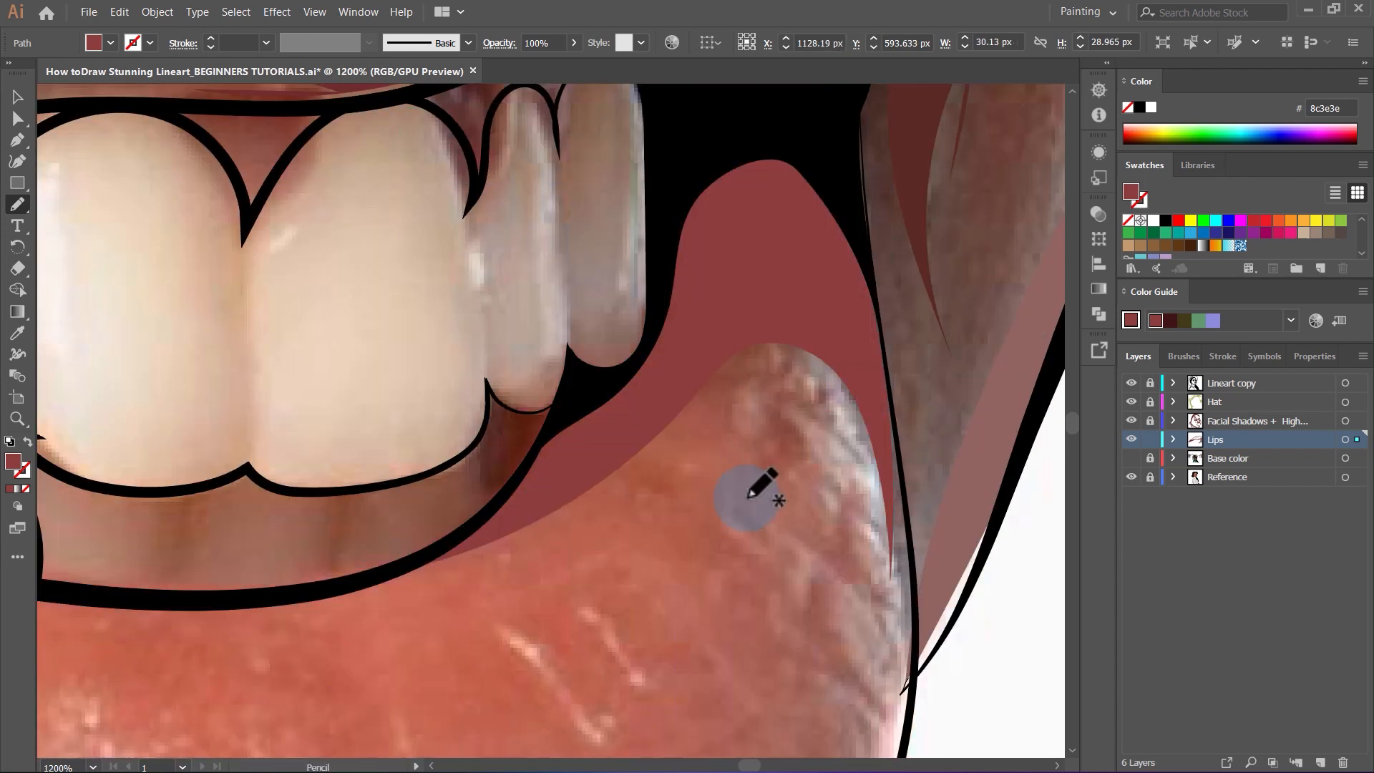
{"action": "scroll", "coordinate": [750, 493], "scroll_direction": "down", "scroll_amount": 2}
{"action": "left_click_drag", "start_coordinate": [728, 415], "coordinate": [673, 491]}
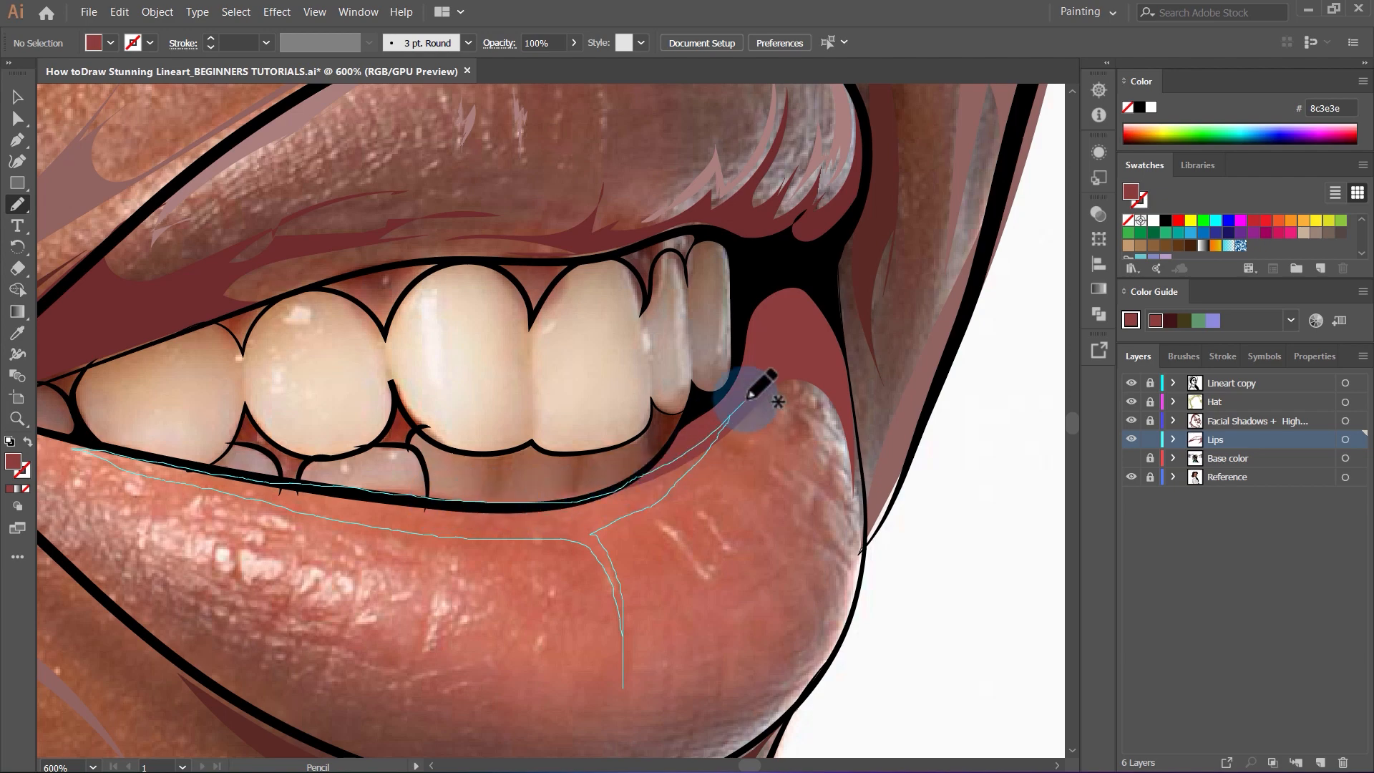
{"action": "scroll", "coordinate": [751, 396], "scroll_direction": "down", "scroll_amount": 4}
{"action": "scroll", "coordinate": [308, 329], "scroll_direction": "up", "scroll_amount": 5}
Draw a shadow in the lower lip's left corner and another about 83 × 29 px along its bottom edge, and clear the selection.
{"action": "mouse_move", "coordinate": [304, 340]}
{"action": "left_mouse_down"}
{"action": "mouse_move", "coordinate": [412, 423]}
{"action": "mouse_move", "coordinate": [488, 390]}
{"action": "left_mouse_up"}
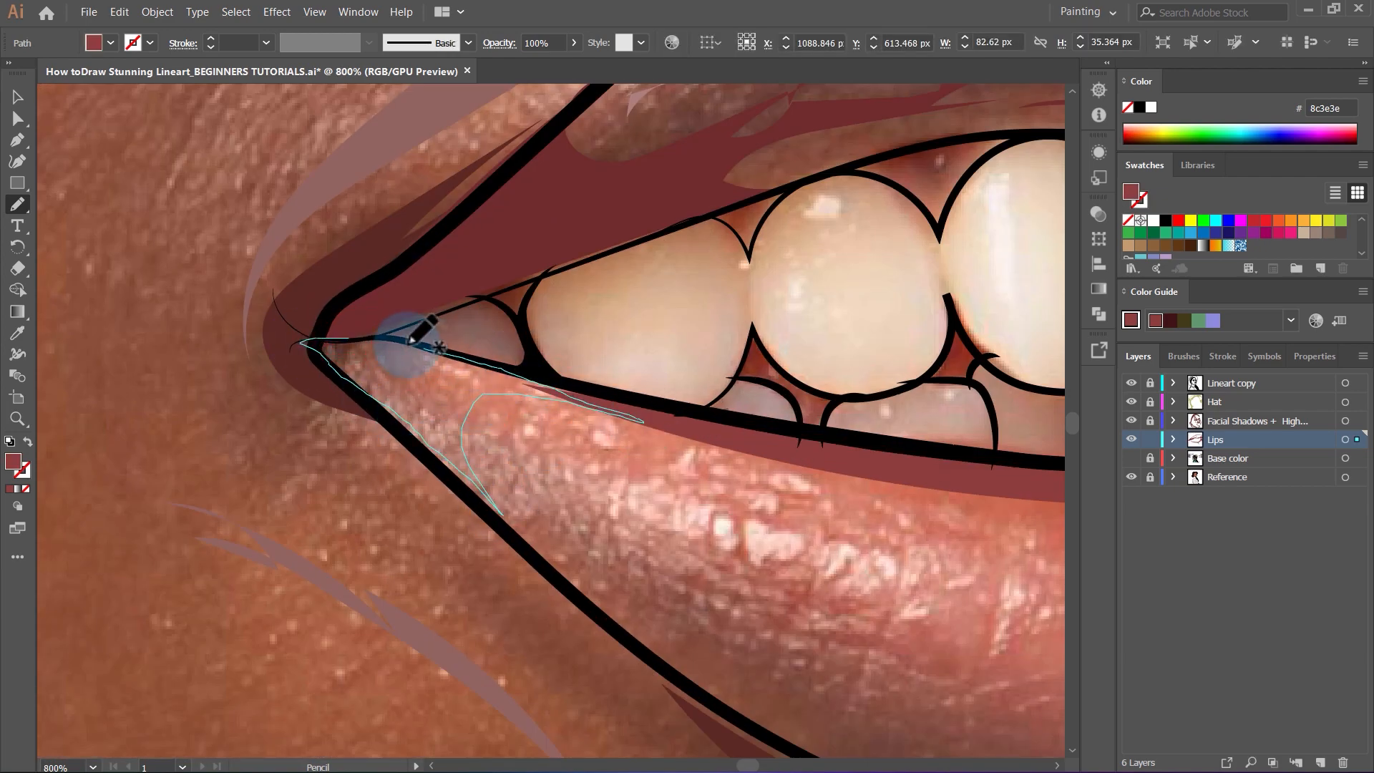
{"action": "left_click_drag", "start_coordinate": [411, 342], "coordinate": [321, 351]}
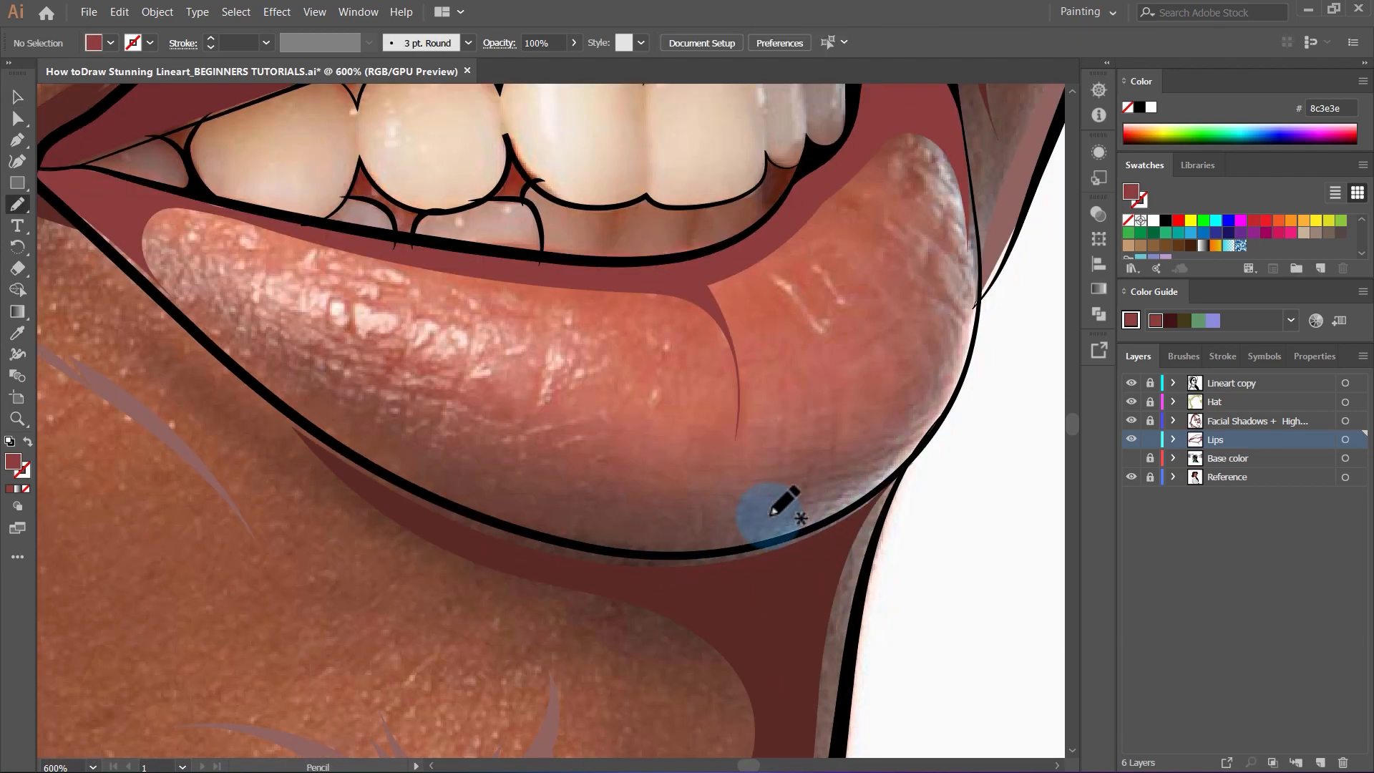
{"action": "mouse_move", "coordinate": [217, 331]}
{"action": "left_mouse_down"}
{"action": "mouse_move", "coordinate": [438, 458]}
{"action": "mouse_move", "coordinate": [761, 505]}
{"action": "left_mouse_up"}
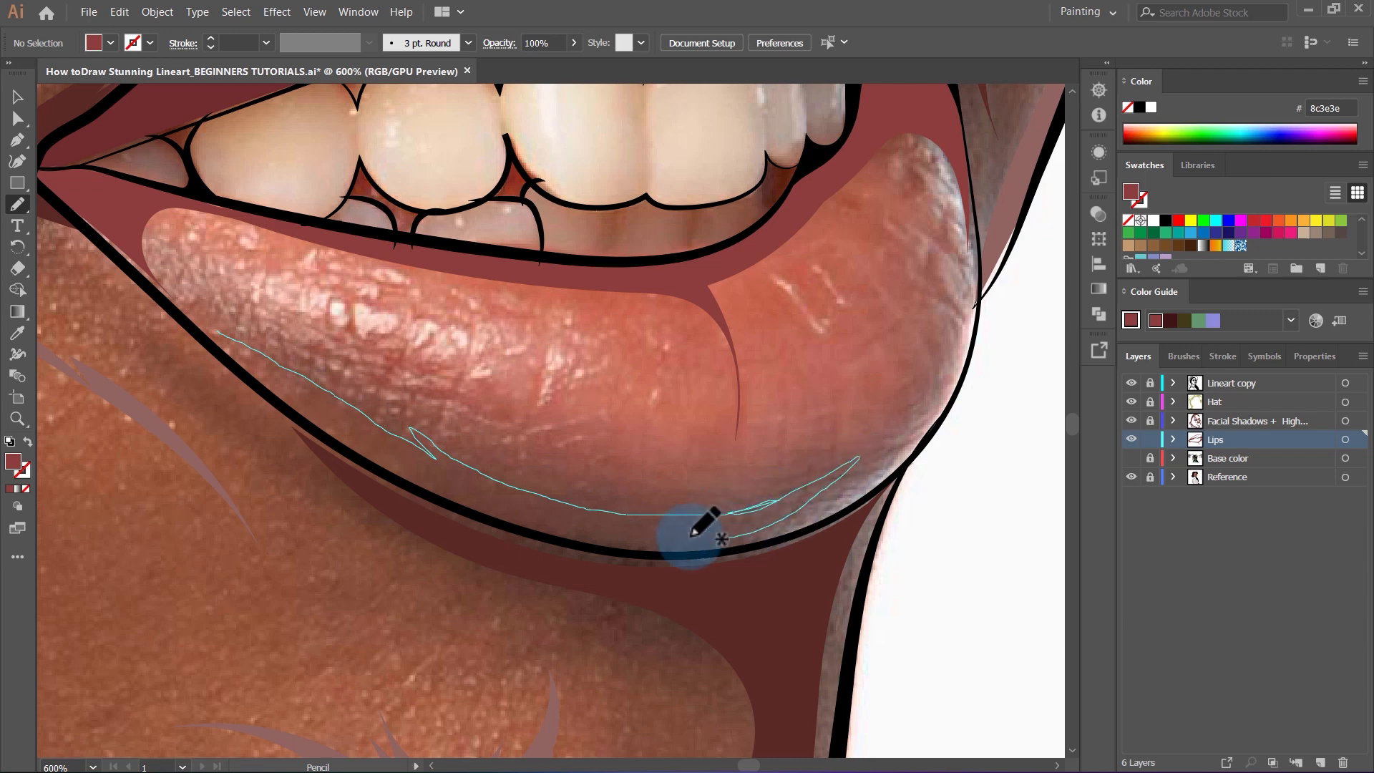
{"action": "left_click_drag", "start_coordinate": [693, 533], "coordinate": [722, 529]}
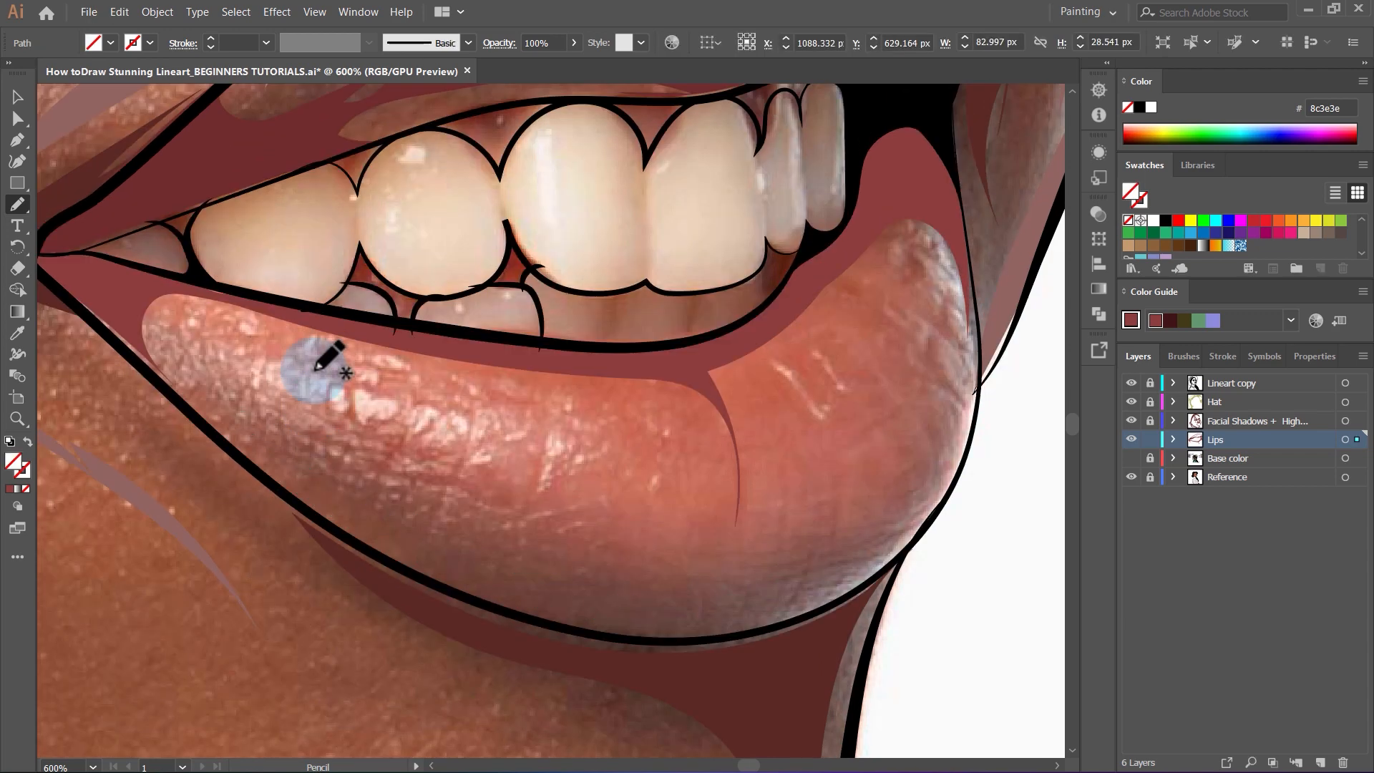
{"action": "key", "text": "v"}
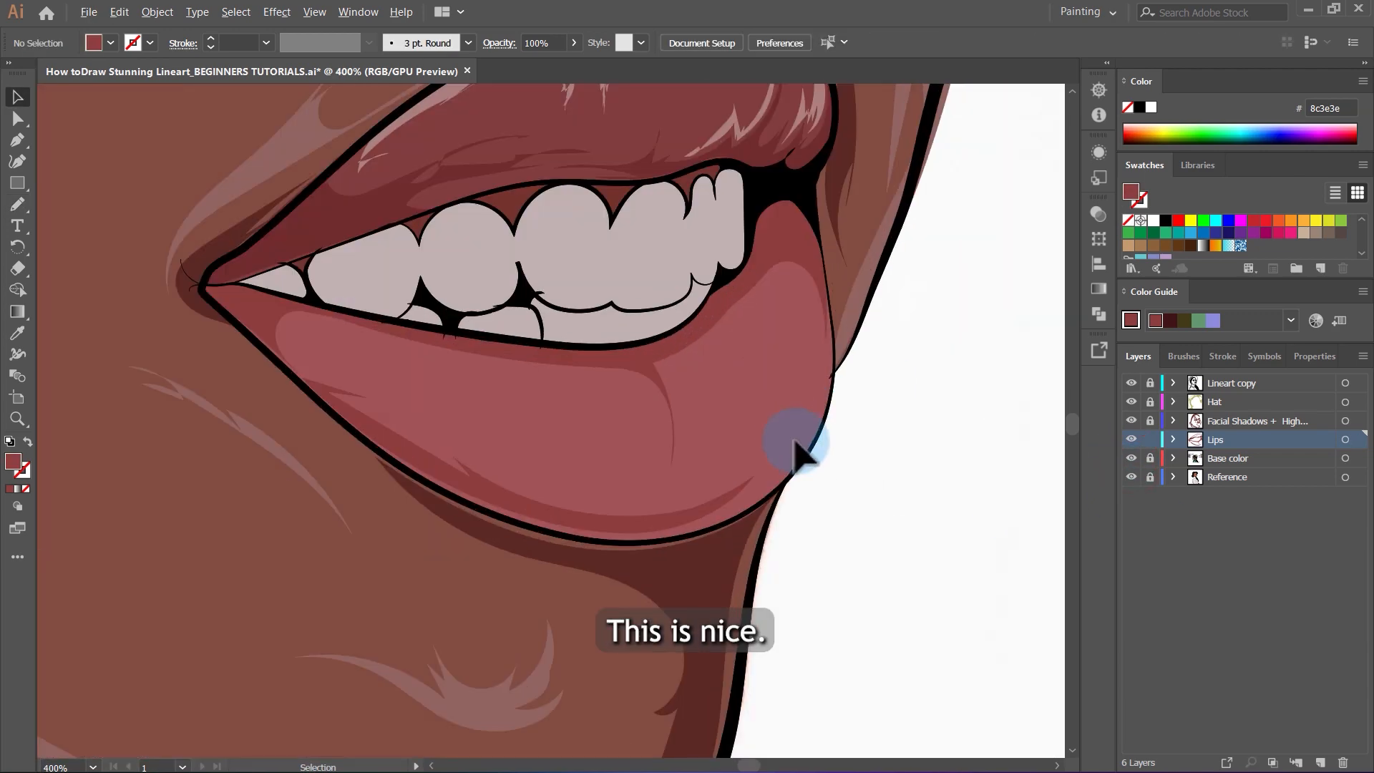
Sample the lower-lip highlight color b27070 from the palette and activate the Pencil tool.
{"action": "key", "text": "i"}
{"action": "scroll", "coordinate": [796, 444], "scroll_direction": "down", "scroll_amount": 3}
{"action": "scroll", "coordinate": [792, 598], "scroll_direction": "up", "scroll_amount": 4}
{"action": "scroll", "coordinate": [637, 465], "scroll_direction": "down", "scroll_amount": 3}
{"action": "scroll", "coordinate": [680, 493], "scroll_direction": "up", "scroll_amount": 2}
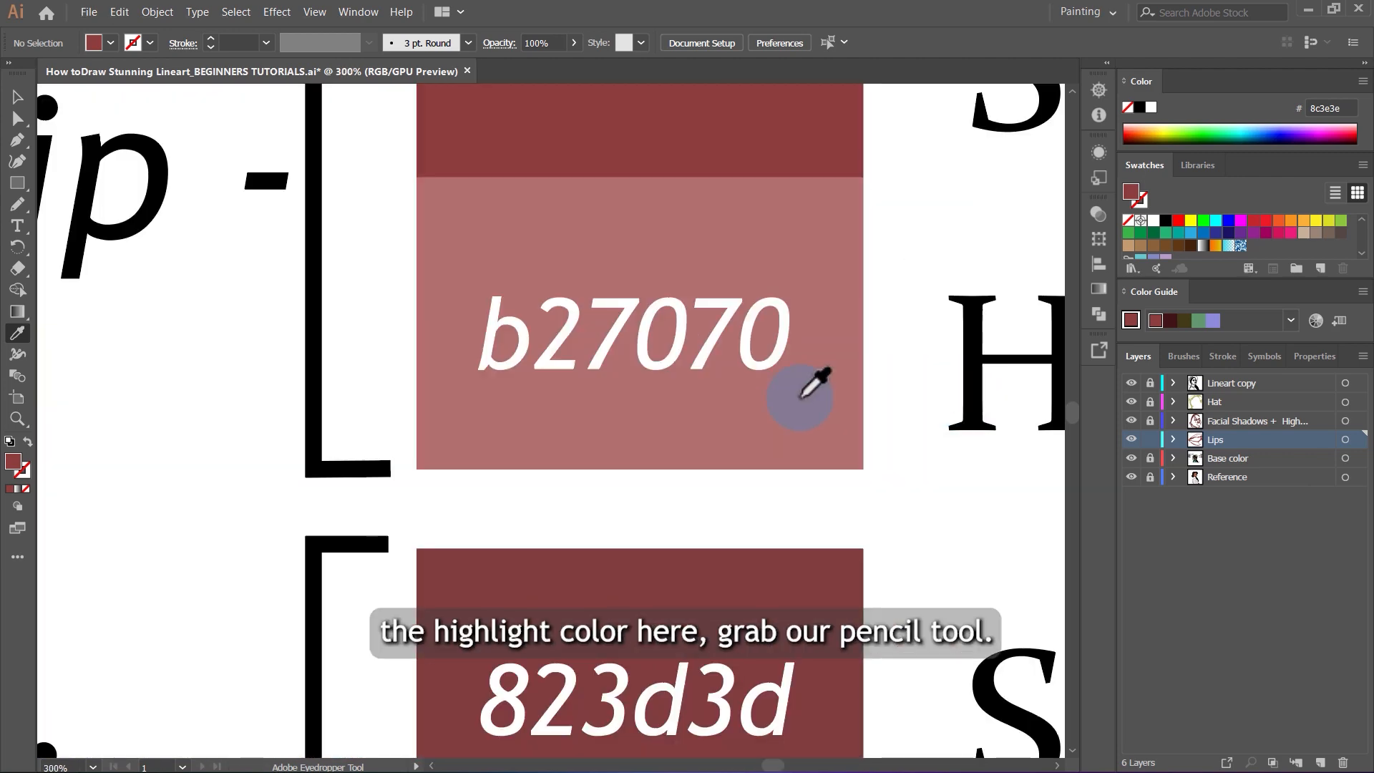
{"action": "left_click", "coordinate": [780, 400]}
{"action": "left_click", "coordinate": [17, 204]}
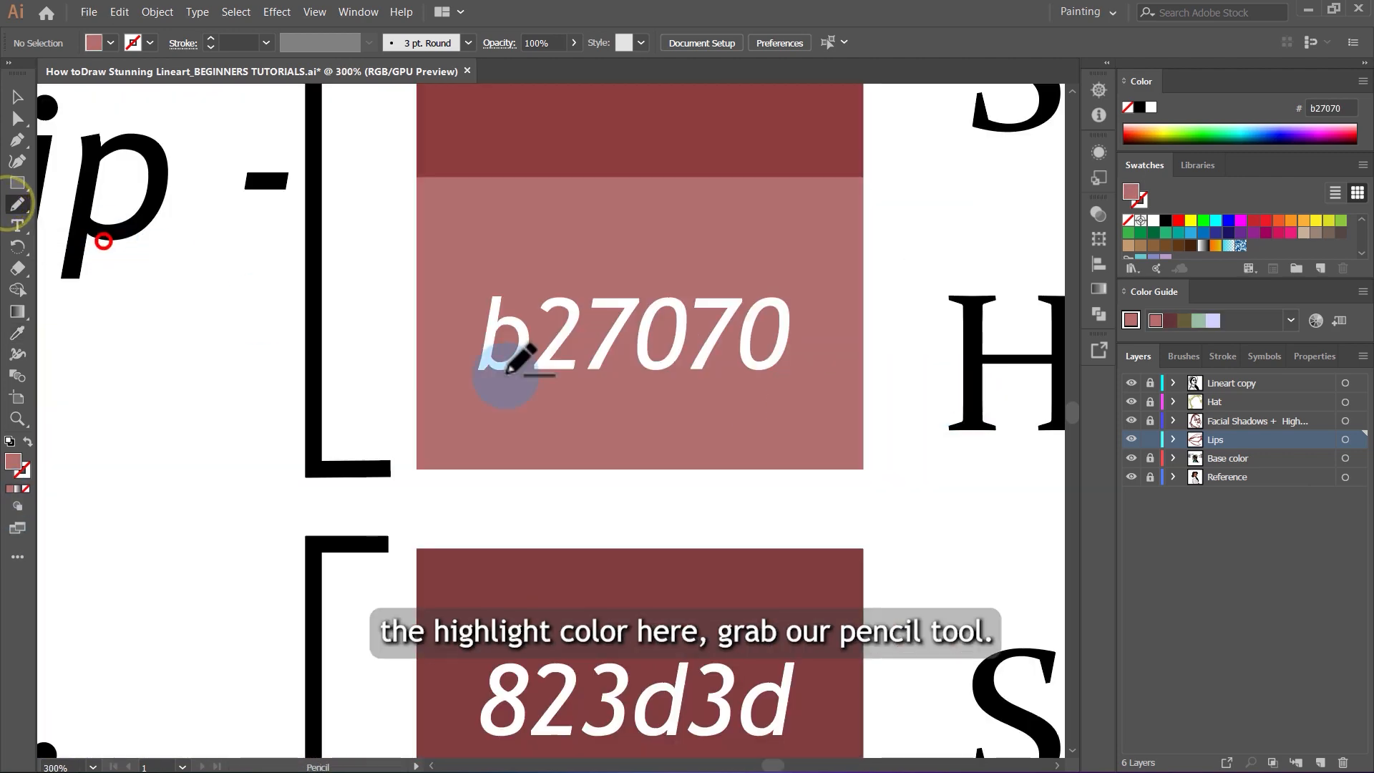
Hide the Base color layer and draw two highlight specks on the lower lip's left half, the second about 2 × 5 px.
{"action": "left_click", "coordinate": [1131, 458]}
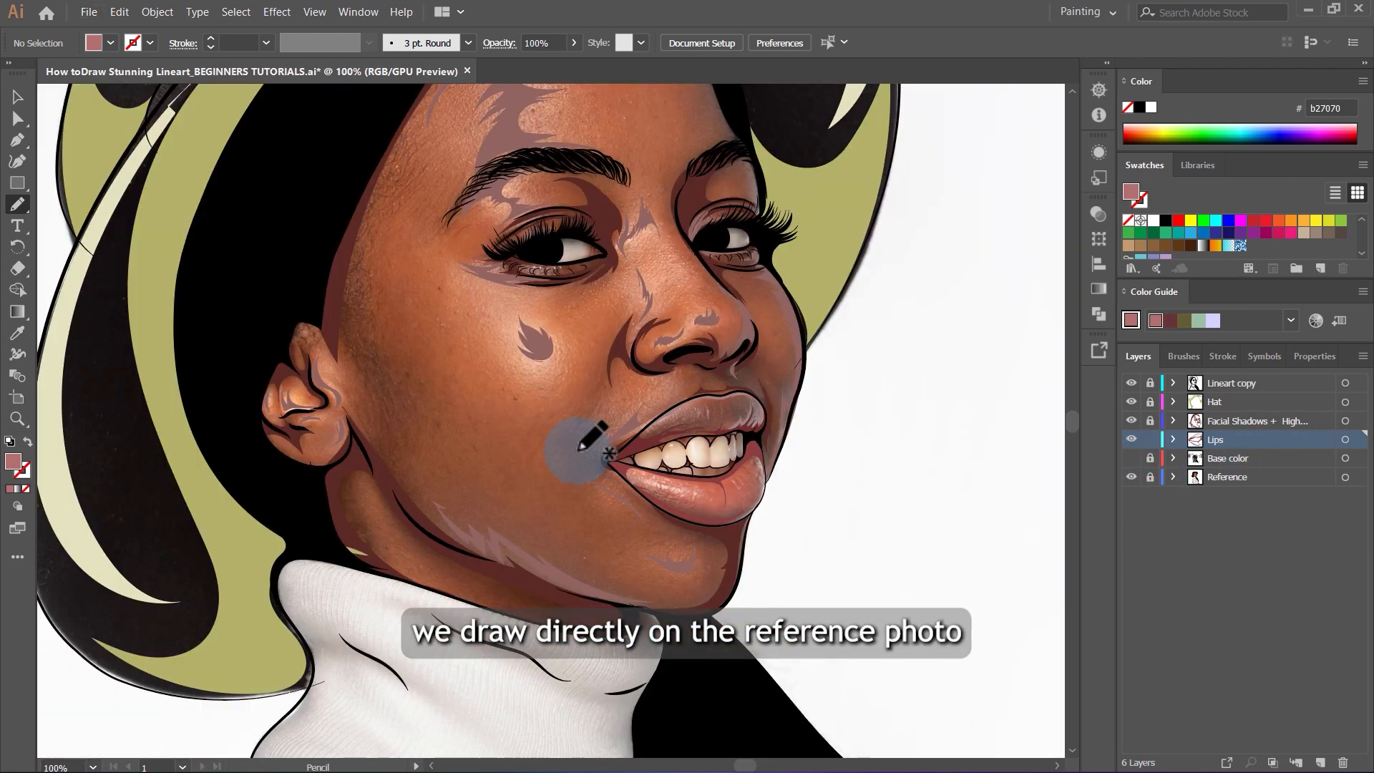
{"action": "scroll", "coordinate": [779, 480], "scroll_direction": "up", "scroll_amount": 5}
{"action": "left_click_drag", "start_coordinate": [767, 440], "coordinate": [829, 375]}
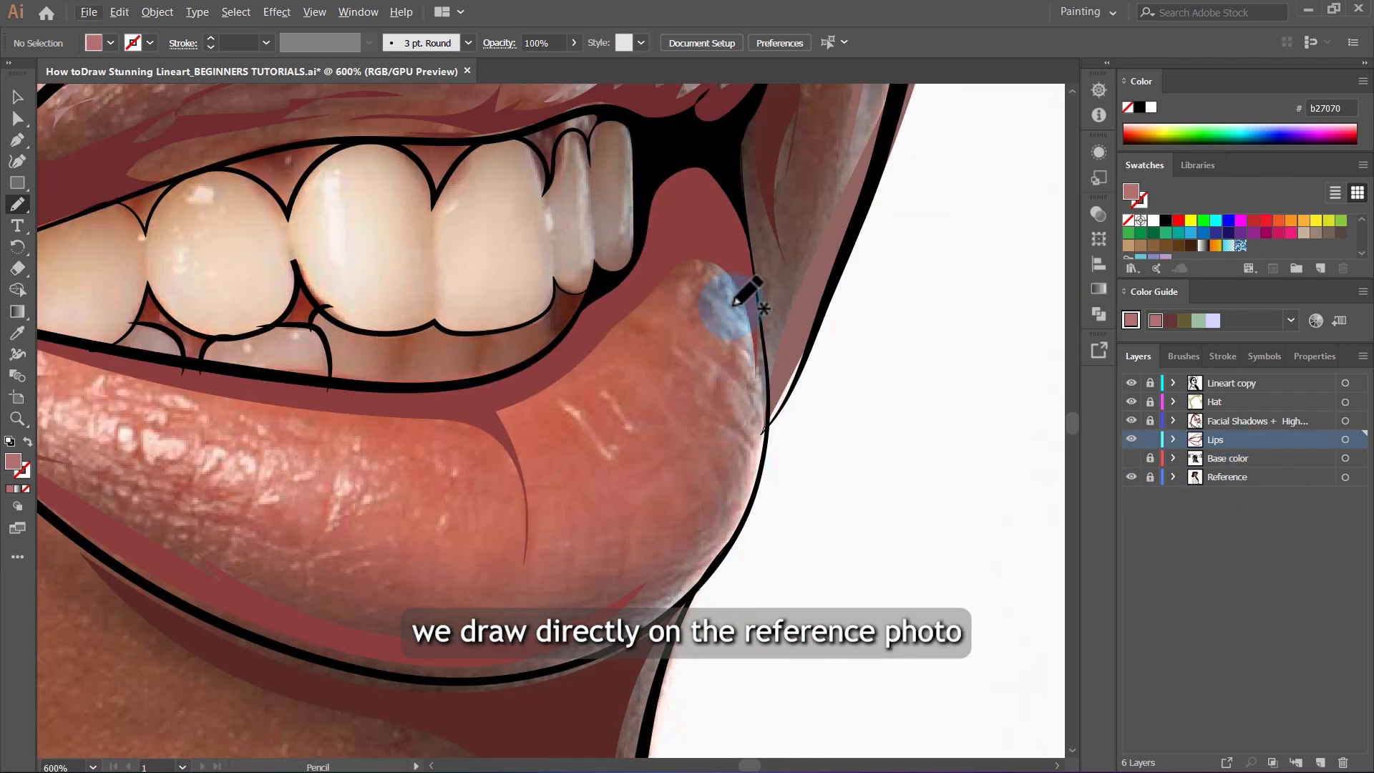
{"action": "scroll", "coordinate": [344, 408], "scroll_direction": "down", "scroll_amount": 1}
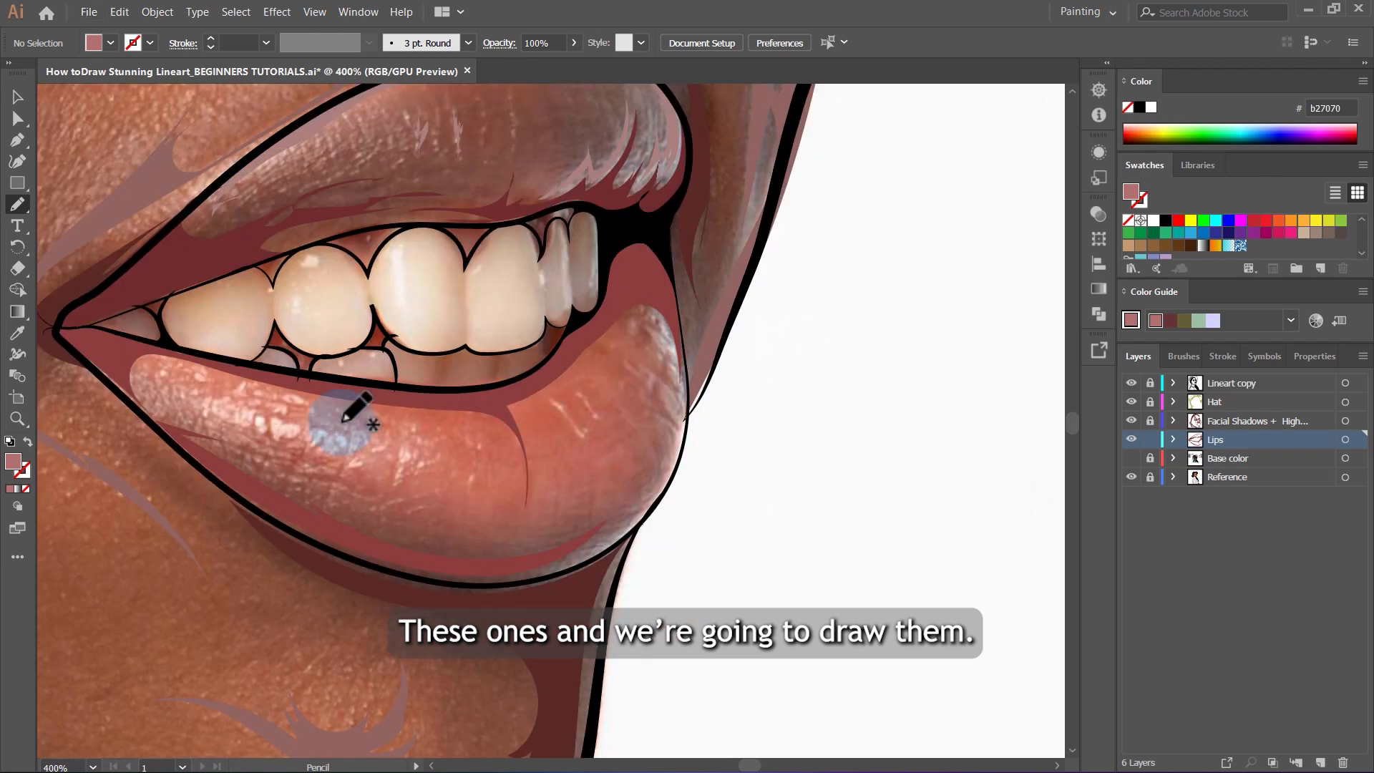
{"action": "scroll", "coordinate": [400, 393], "scroll_direction": "up", "scroll_amount": 5}
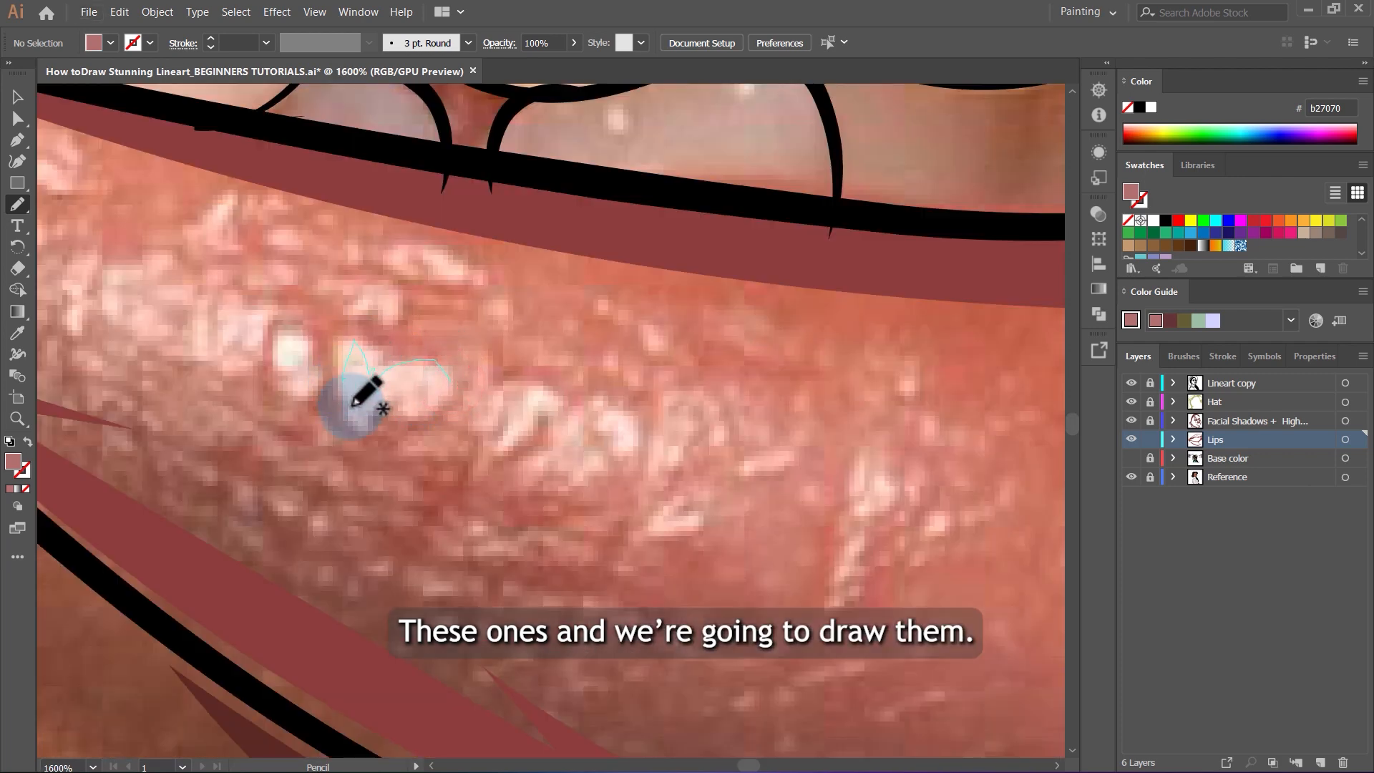
{"action": "left_click_drag", "start_coordinate": [402, 416], "coordinate": [400, 418]}
{"action": "scroll", "coordinate": [590, 427], "scroll_direction": "up", "scroll_amount": 3}
{"action": "left_click_drag", "start_coordinate": [513, 572], "coordinate": [543, 524]}
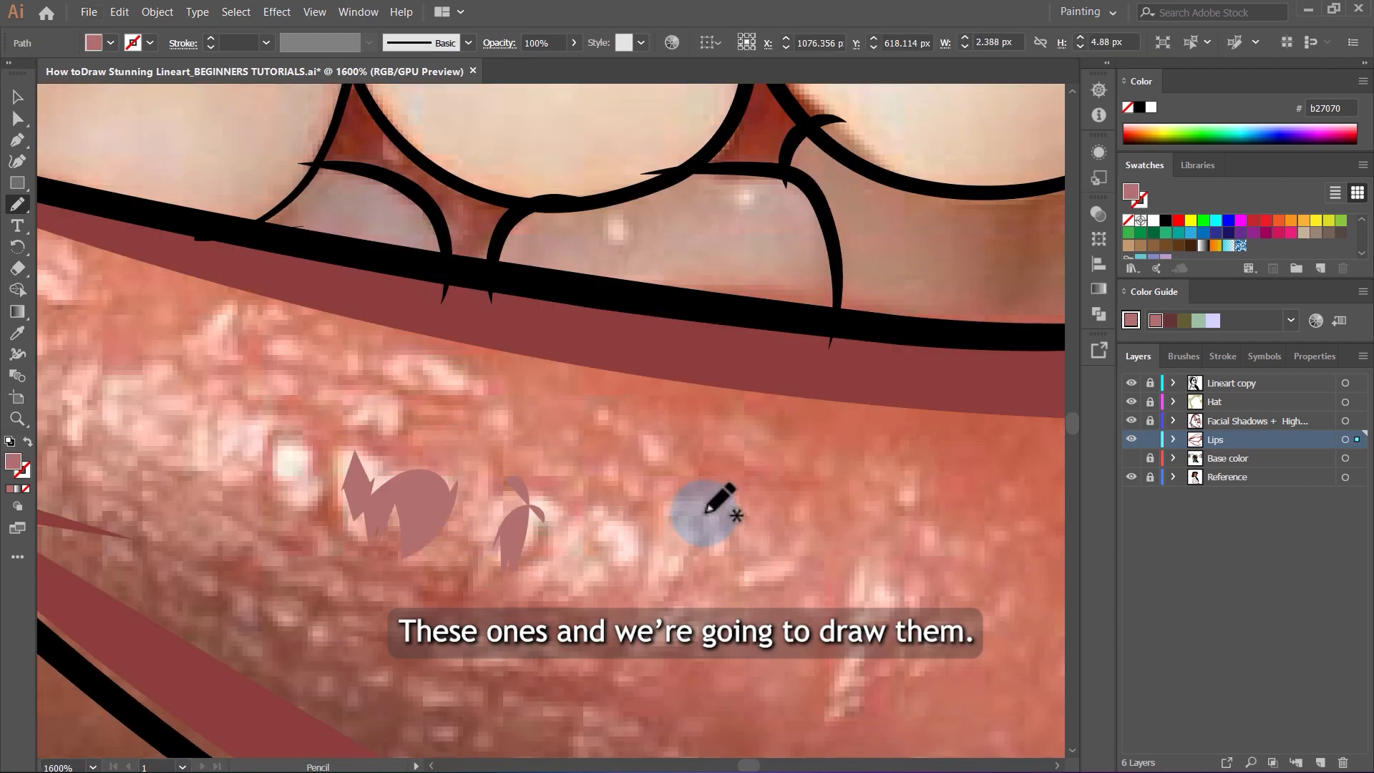
Extend the row of lower-lip highlight specks on both sides, including specks of about 1 × 4 px and 3 × 5 px.
{"action": "scroll", "coordinate": [702, 518], "scroll_direction": "up", "scroll_amount": 1}
{"action": "left_click_drag", "start_coordinate": [702, 518], "coordinate": [982, 635]}
{"action": "mouse_move", "coordinate": [379, 528]}
{"action": "left_mouse_down"}
{"action": "mouse_move", "coordinate": [376, 578]}
{"action": "mouse_move", "coordinate": [380, 528]}
{"action": "left_mouse_up"}
{"action": "scroll", "coordinate": [693, 495], "scroll_direction": "down", "scroll_amount": 1}
{"action": "scroll", "coordinate": [692, 494], "scroll_direction": "left", "scroll_amount": 3}
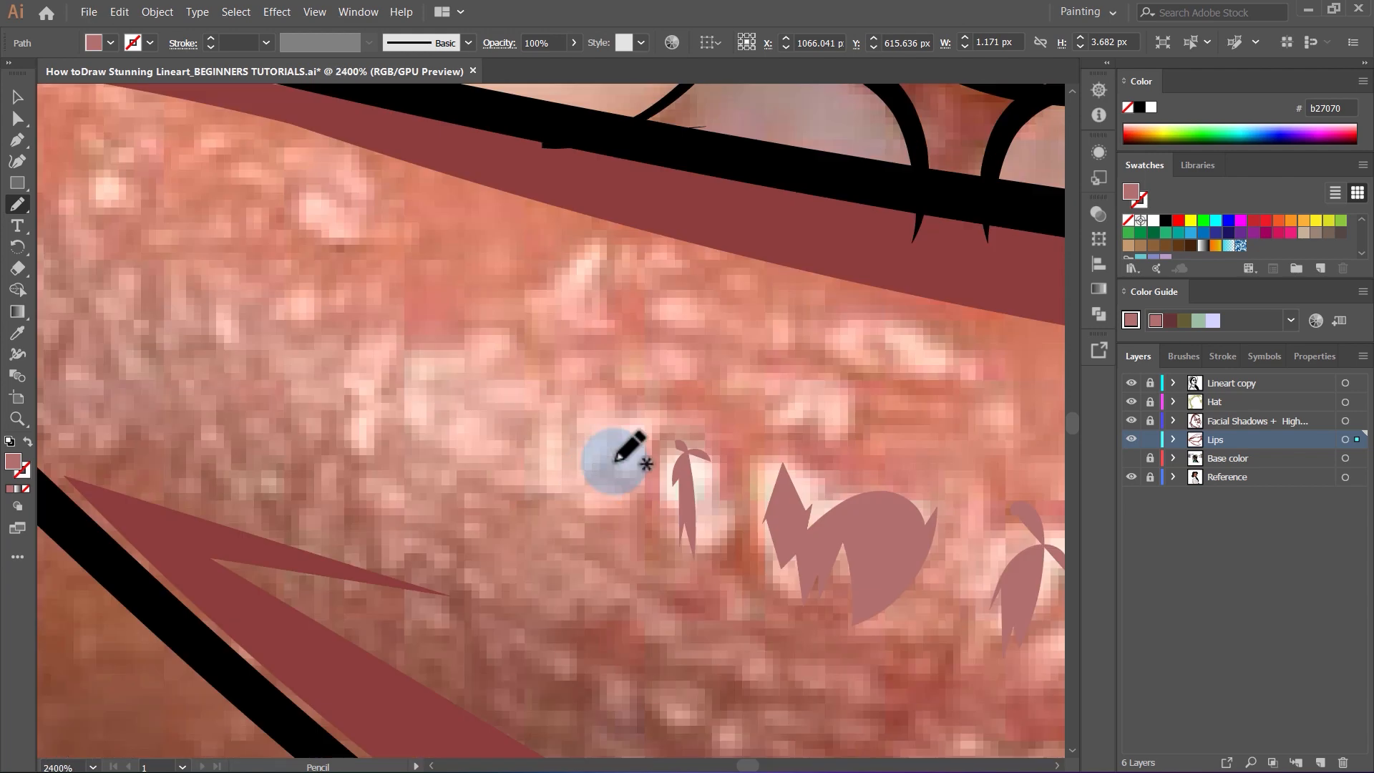
{"action": "mouse_move", "coordinate": [613, 454]}
{"action": "left_mouse_down"}
{"action": "mouse_move", "coordinate": [635, 393]}
{"action": "mouse_move", "coordinate": [646, 419]}
{"action": "mouse_move", "coordinate": [676, 392]}
{"action": "left_mouse_up"}
{"action": "scroll", "coordinate": [374, 407], "scroll_direction": "down", "scroll_amount": 5}
{"action": "scroll", "coordinate": [598, 392], "scroll_direction": "up", "scroll_amount": 5}
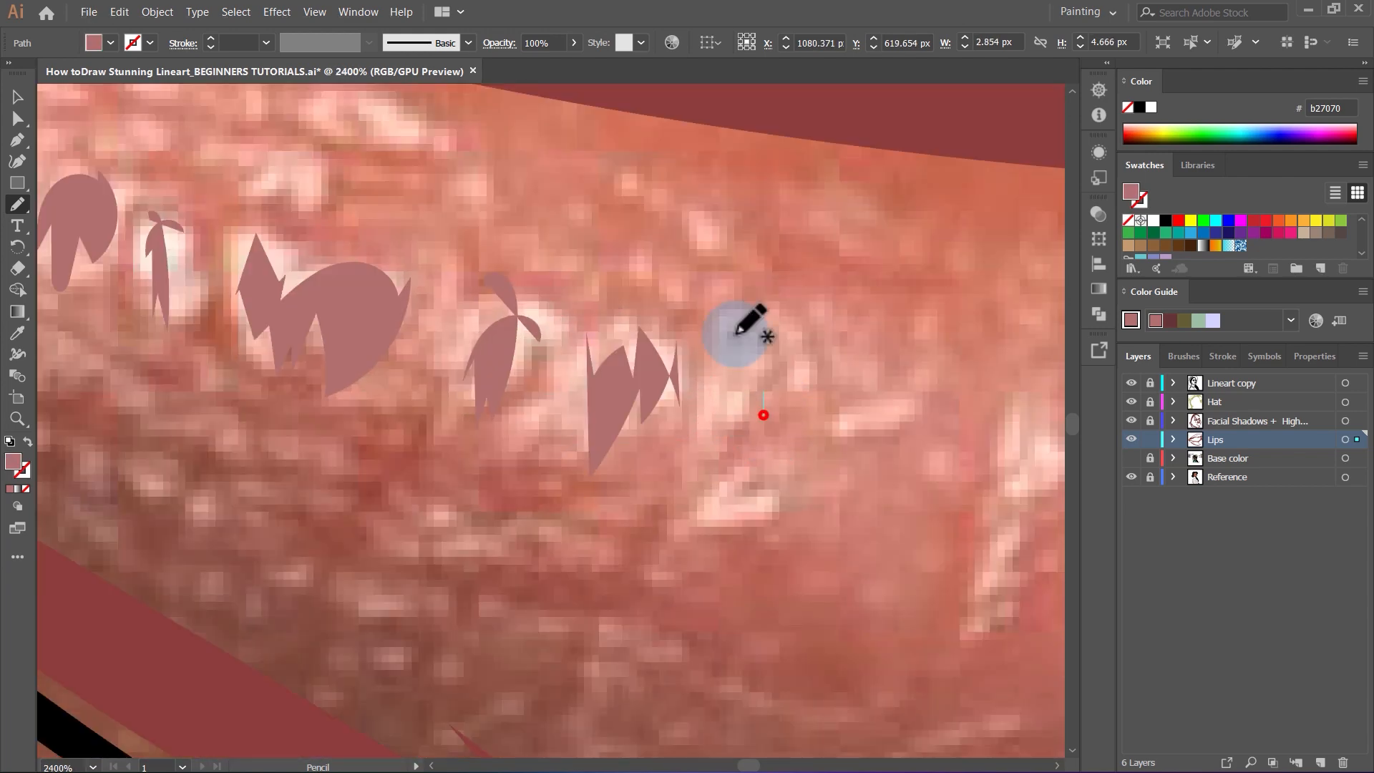
Finish the row of highlight specks toward the lower lip's crease with a filled speck of about 2 × 4 px and a thin streak.
{"action": "key", "text": "comma"}
{"action": "scroll", "coordinate": [750, 334], "scroll_direction": "down", "scroll_amount": 4}
{"action": "scroll", "coordinate": [754, 455], "scroll_direction": "up", "scroll_amount": 4}
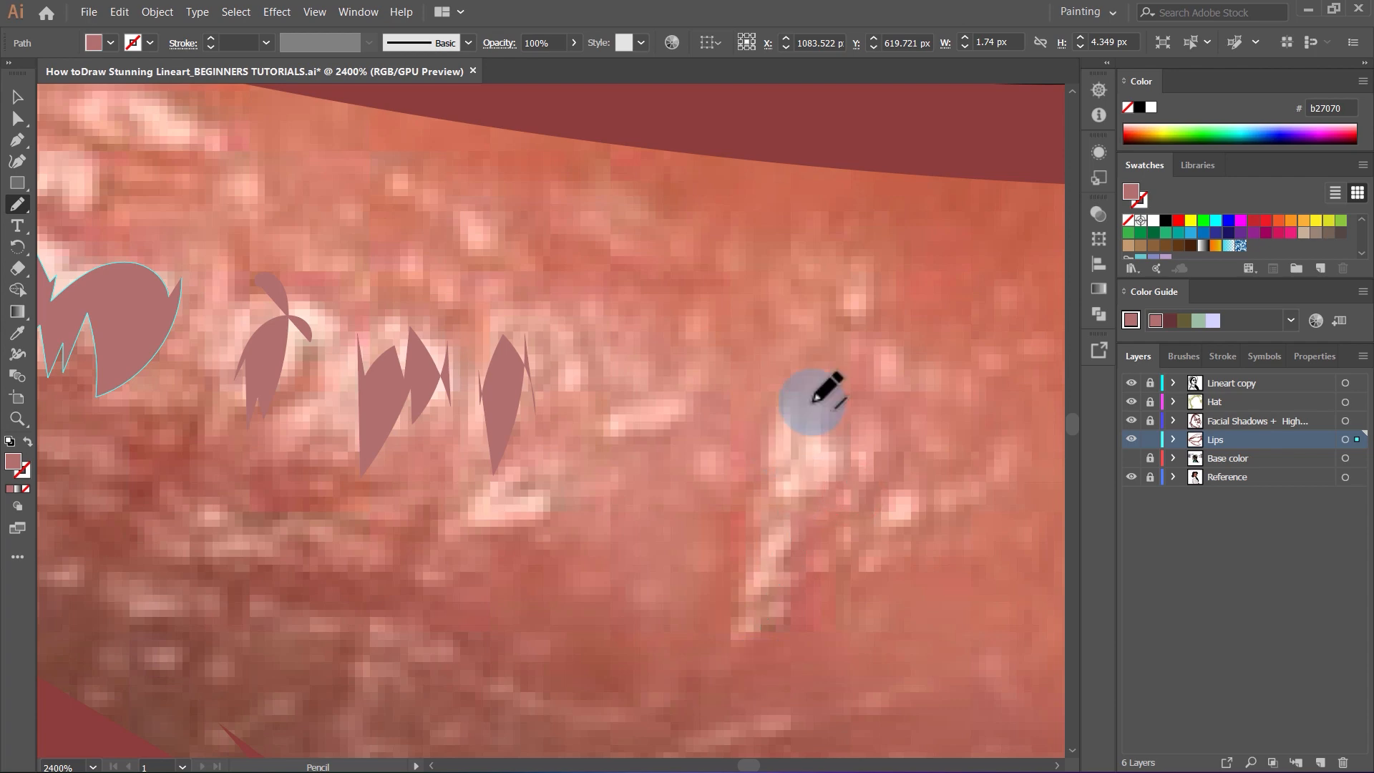
{"action": "scroll", "coordinate": [814, 400], "scroll_direction": "down", "scroll_amount": 4}
{"action": "scroll", "coordinate": [727, 429], "scroll_direction": "up", "scroll_amount": 3}
Draw two slanted highlight streaks of about 7 × 11 px and 4 × 7 px to the right of the lower lip's crease.
{"action": "left_click_drag", "start_coordinate": [575, 366], "coordinate": [532, 319]}
{"action": "scroll", "coordinate": [622, 379], "scroll_direction": "up", "scroll_amount": 1}
{"action": "left_click_drag", "start_coordinate": [707, 444], "coordinate": [680, 400]}
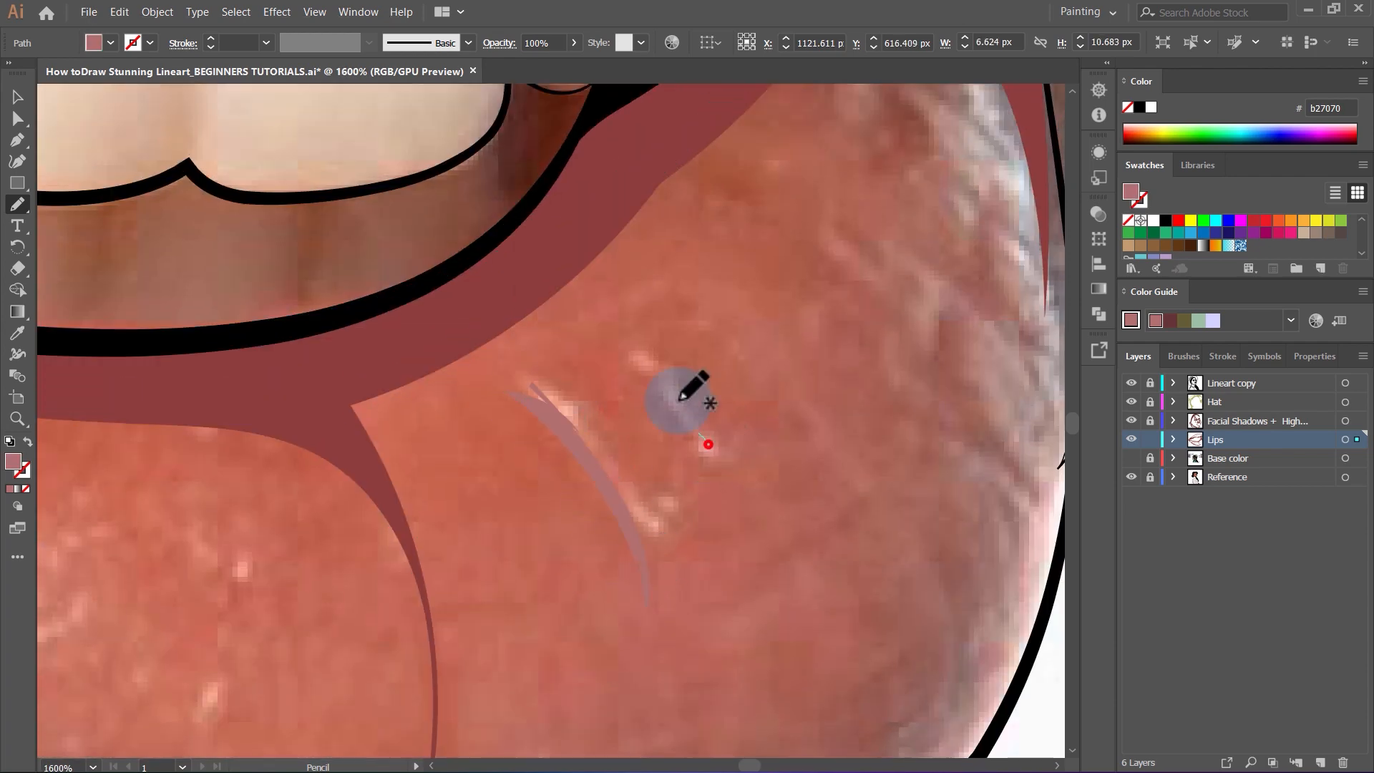
{"action": "key", "text": "comma"}
{"action": "scroll", "coordinate": [644, 375], "scroll_direction": "down", "scroll_amount": 3}
{"action": "scroll", "coordinate": [815, 385], "scroll_direction": "up", "scroll_amount": 4}
{"action": "scroll", "coordinate": [787, 322], "scroll_direction": "up", "scroll_amount": 2}
Draw a jagged highlight about 27 × 49 px along the lower lip's right edge and fill it with the highlight color.
{"action": "left_click_drag", "start_coordinate": [781, 246], "coordinate": [652, 232]}
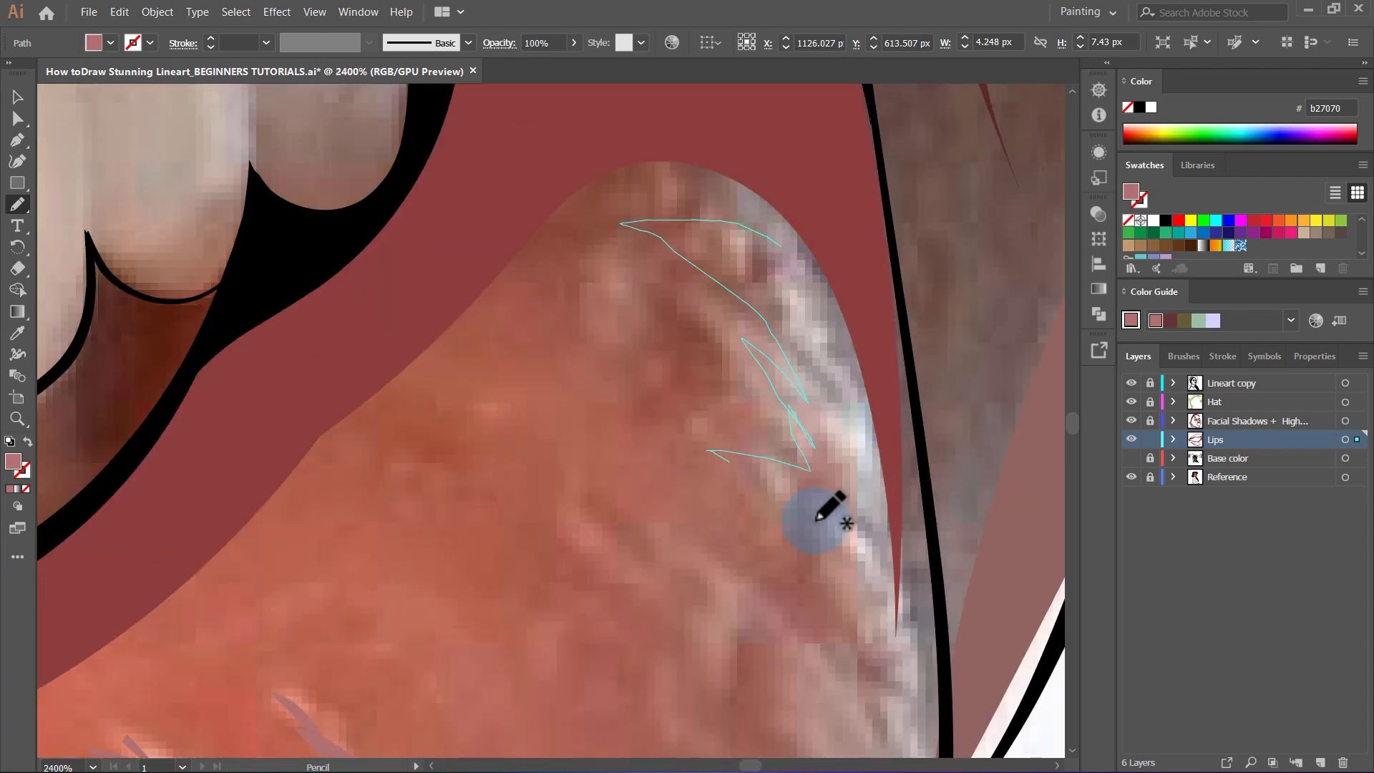
{"action": "scroll", "coordinate": [829, 508], "scroll_direction": "down", "scroll_amount": 3}
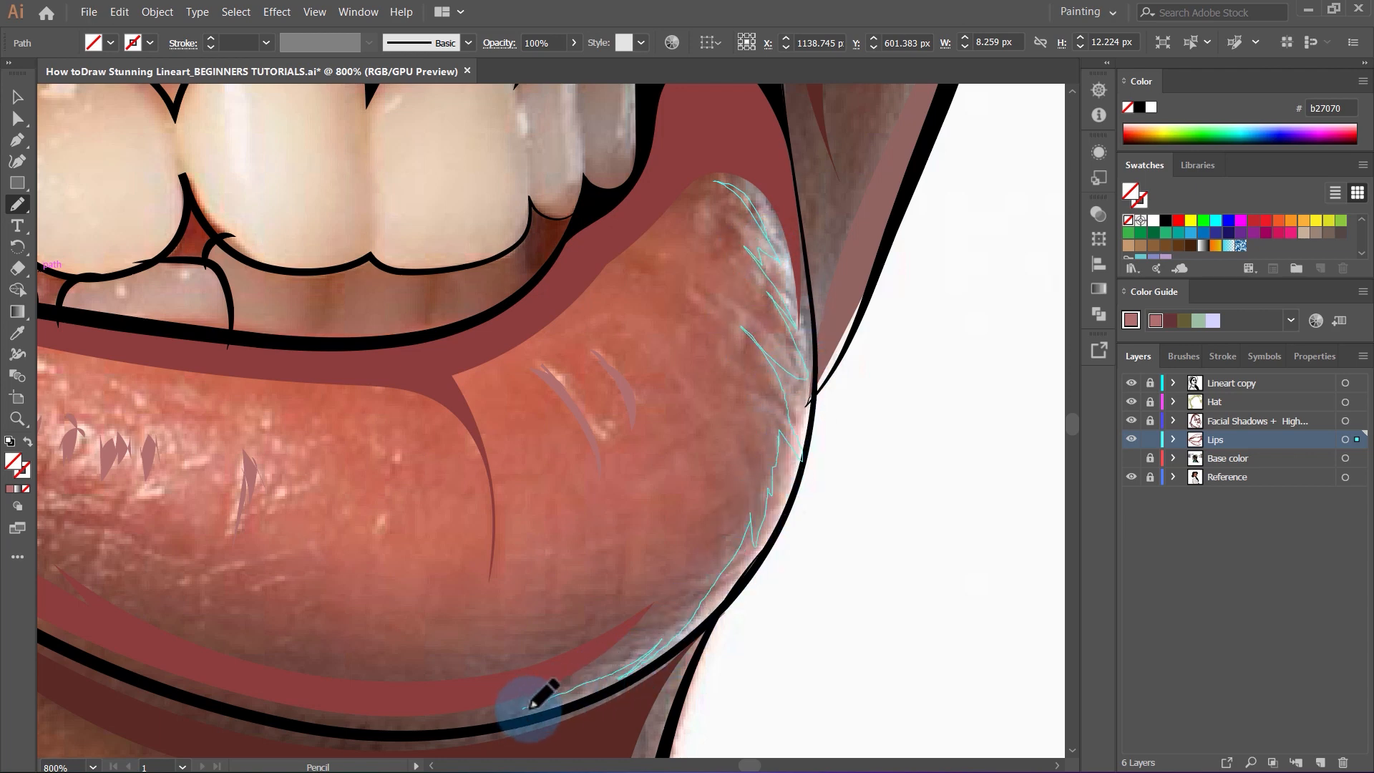
{"action": "left_click_drag", "start_coordinate": [779, 227], "coordinate": [731, 196]}
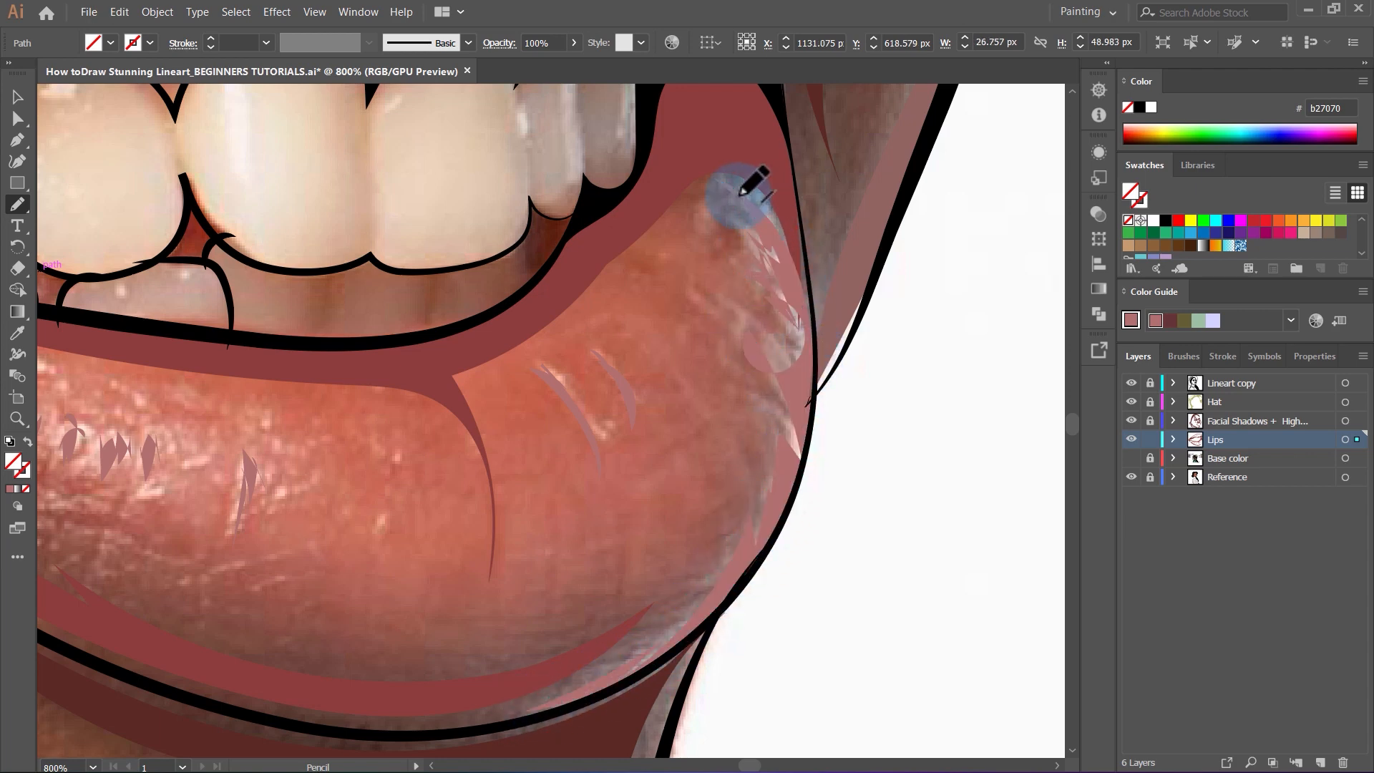
{"action": "key", "text": "comma"}
{"action": "scroll", "coordinate": [859, 315], "scroll_direction": "down", "scroll_amount": 4}
{"action": "scroll", "coordinate": [633, 324], "scroll_direction": "up", "scroll_amount": 6}
{"action": "scroll", "coordinate": [470, 313], "scroll_direction": "down", "scroll_amount": 6}
Show the Base color layer again, deselect the highlight, and review the shaded lips on the portrait.
{"action": "left_click", "coordinate": [1130, 458]}
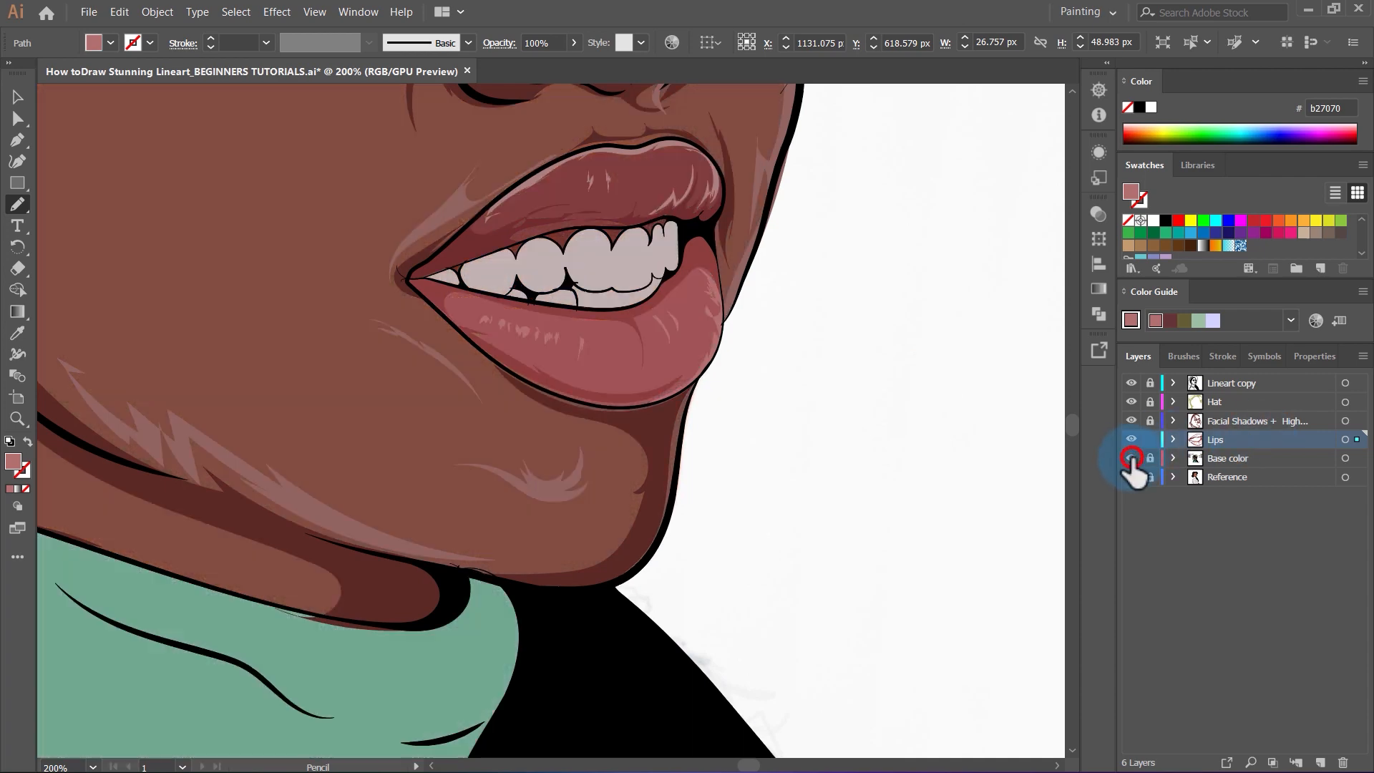
{"action": "scroll", "coordinate": [766, 415], "scroll_direction": "down", "scroll_amount": 2}
{"action": "key", "text": "v"}
{"action": "left_click", "coordinate": [836, 394]}
{"action": "scroll", "coordinate": [651, 476], "scroll_direction": "down", "scroll_amount": 3}
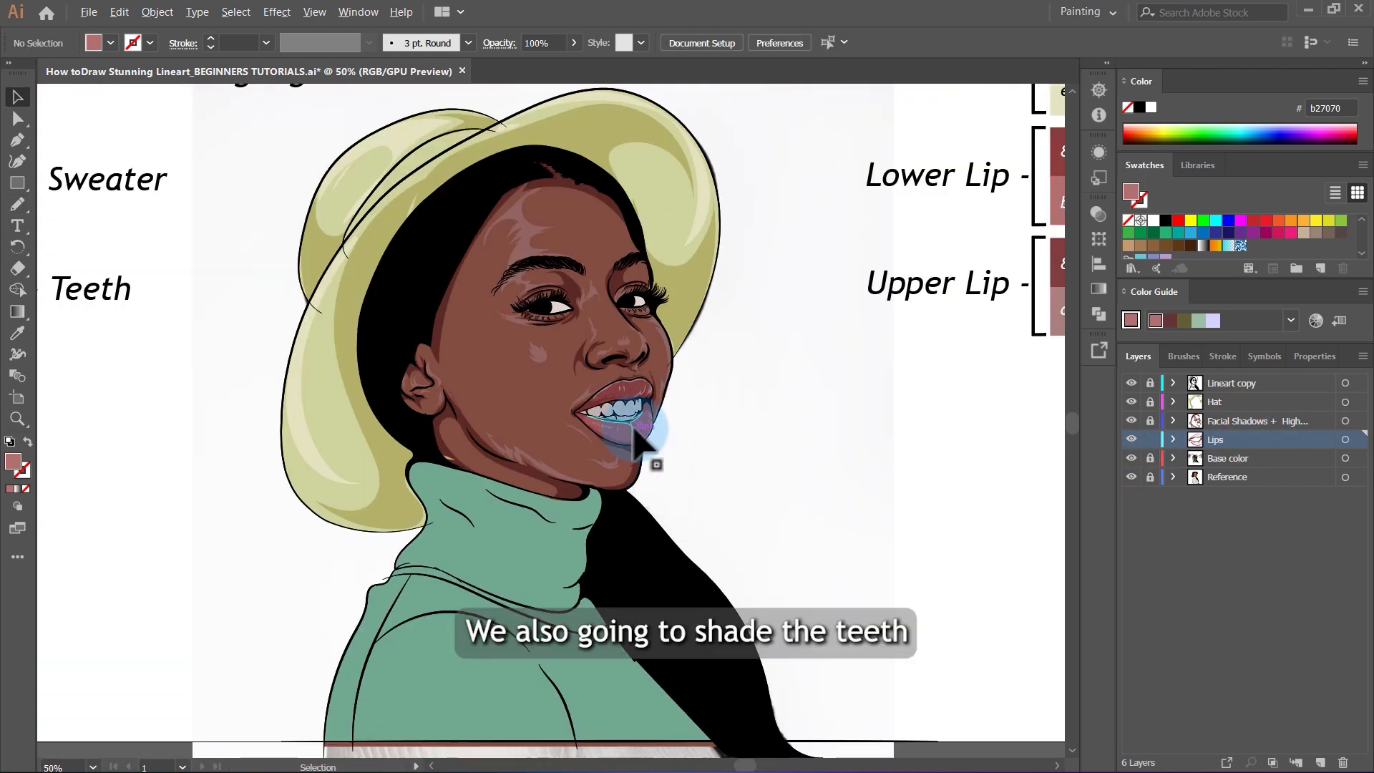
{"action": "scroll", "coordinate": [634, 424], "scroll_direction": "up", "scroll_amount": 4}
{"action": "scroll", "coordinate": [639, 419], "scroll_direction": "down", "scroll_amount": 3}
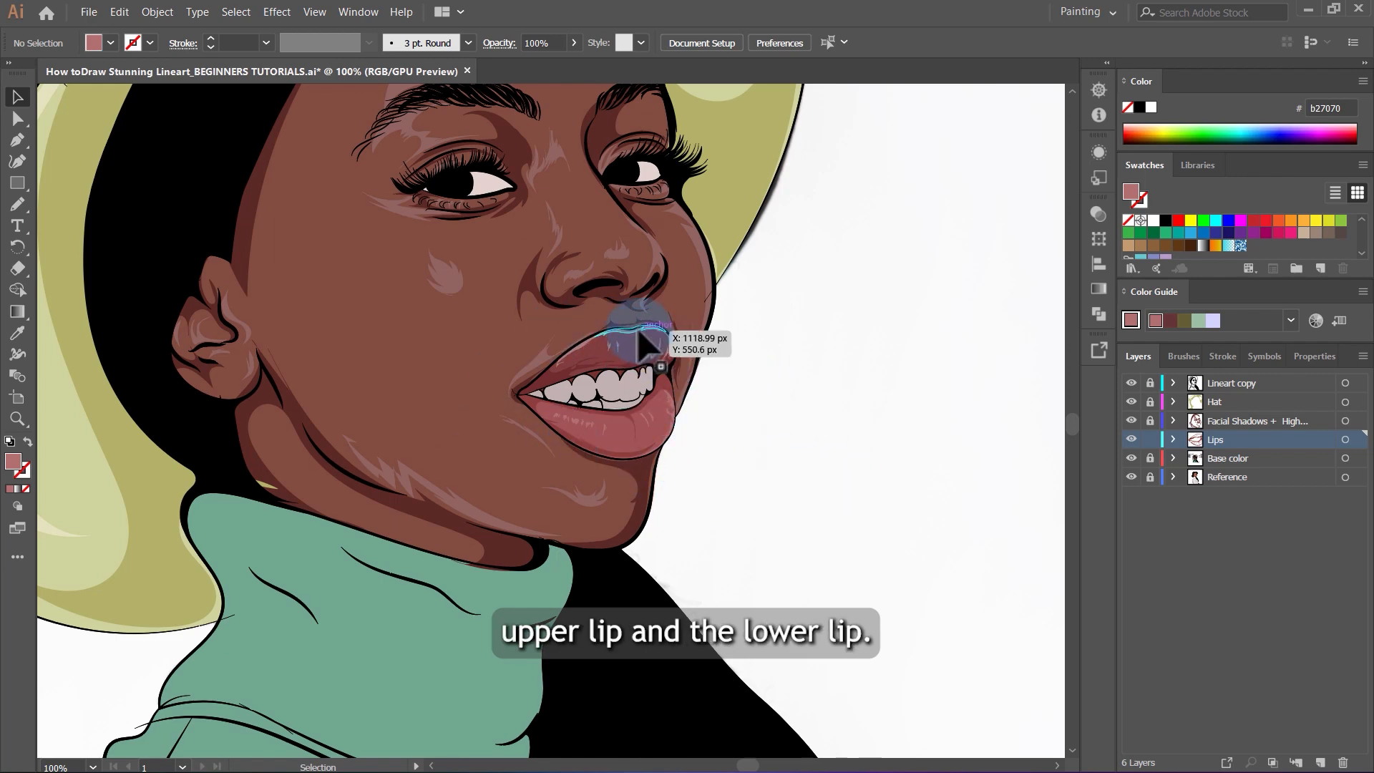
Sample the teeth shadow color 968a8a from the palette and activate the Pencil tool.
{"action": "scroll", "coordinate": [744, 486], "scroll_direction": "down", "scroll_amount": 3}
{"action": "left_click", "coordinate": [17, 333]}
{"action": "scroll", "coordinate": [236, 411], "scroll_direction": "up", "scroll_amount": 4}
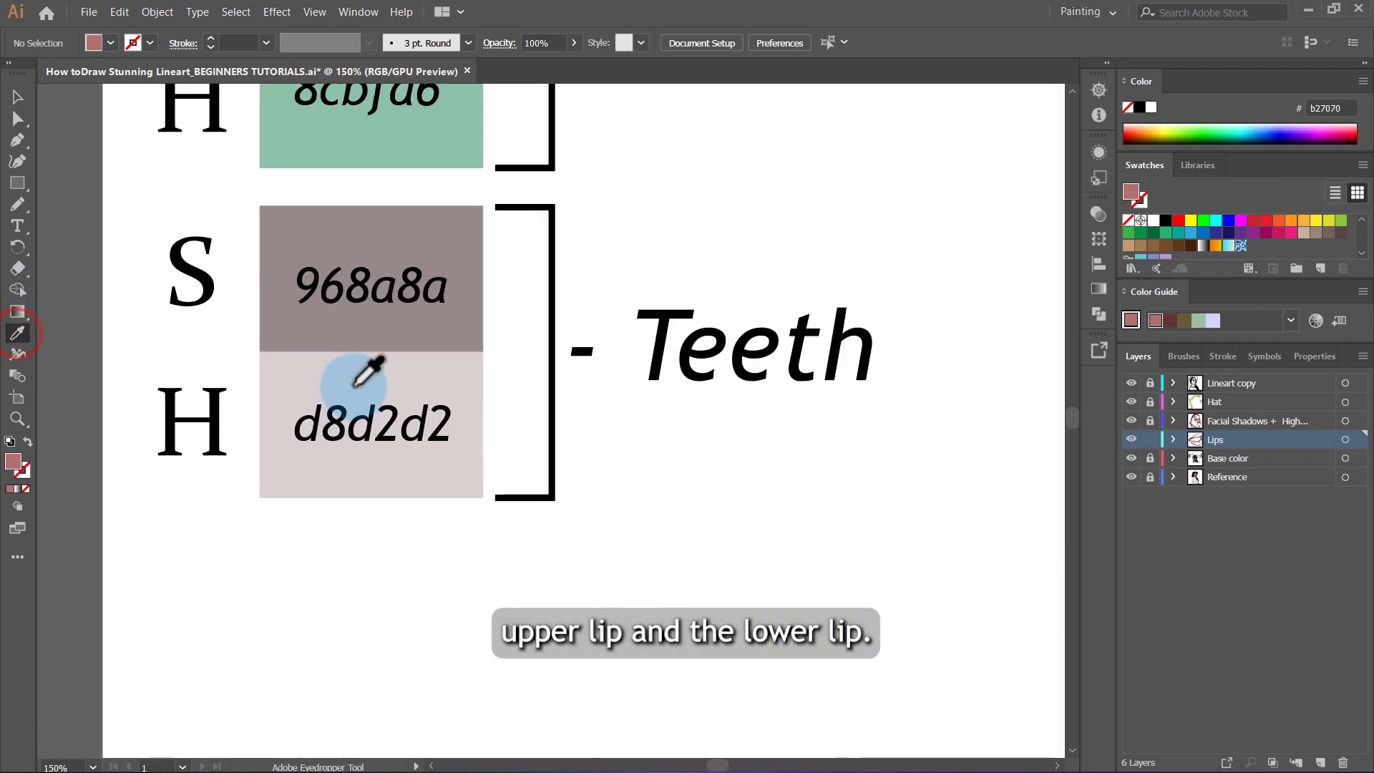
{"action": "left_click", "coordinate": [399, 337]}
{"action": "right_click", "coordinate": [17, 198]}
{"action": "left_click", "coordinate": [97, 246]}
Hide the Base color layer and draw a shadow about 7 × 12 px around the edge of the rightmost upper tooth.
{"action": "scroll", "coordinate": [392, 403], "scroll_direction": "down", "scroll_amount": 2}
{"action": "left_click", "coordinate": [1131, 458]}
{"action": "scroll", "coordinate": [817, 469], "scroll_direction": "down", "scroll_amount": 2}
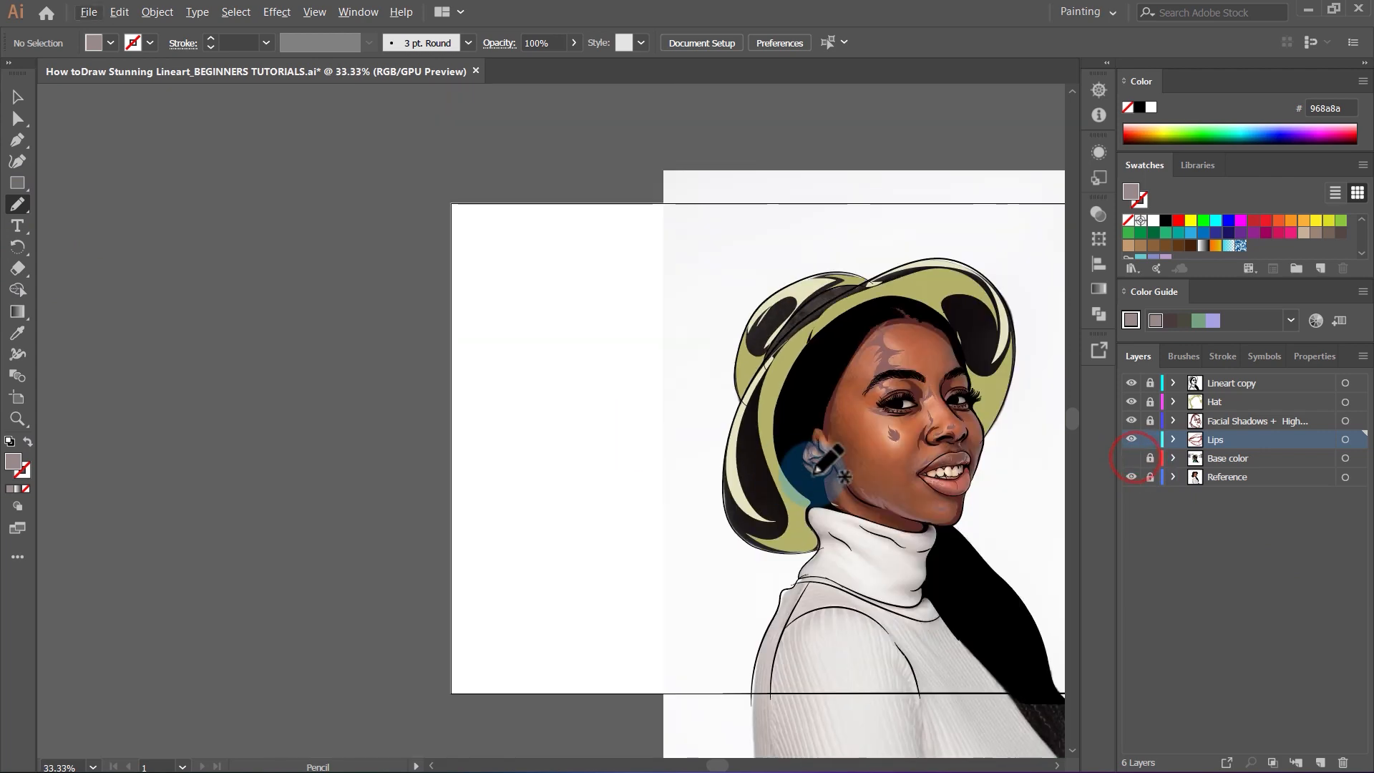
{"action": "scroll", "coordinate": [816, 468], "scroll_direction": "up", "scroll_amount": 3}
{"action": "left_click_drag", "start_coordinate": [817, 468], "coordinate": [405, 403]}
{"action": "scroll", "coordinate": [823, 422], "scroll_direction": "up", "scroll_amount": 5}
{"action": "scroll", "coordinate": [844, 366], "scroll_direction": "up", "scroll_amount": 2}
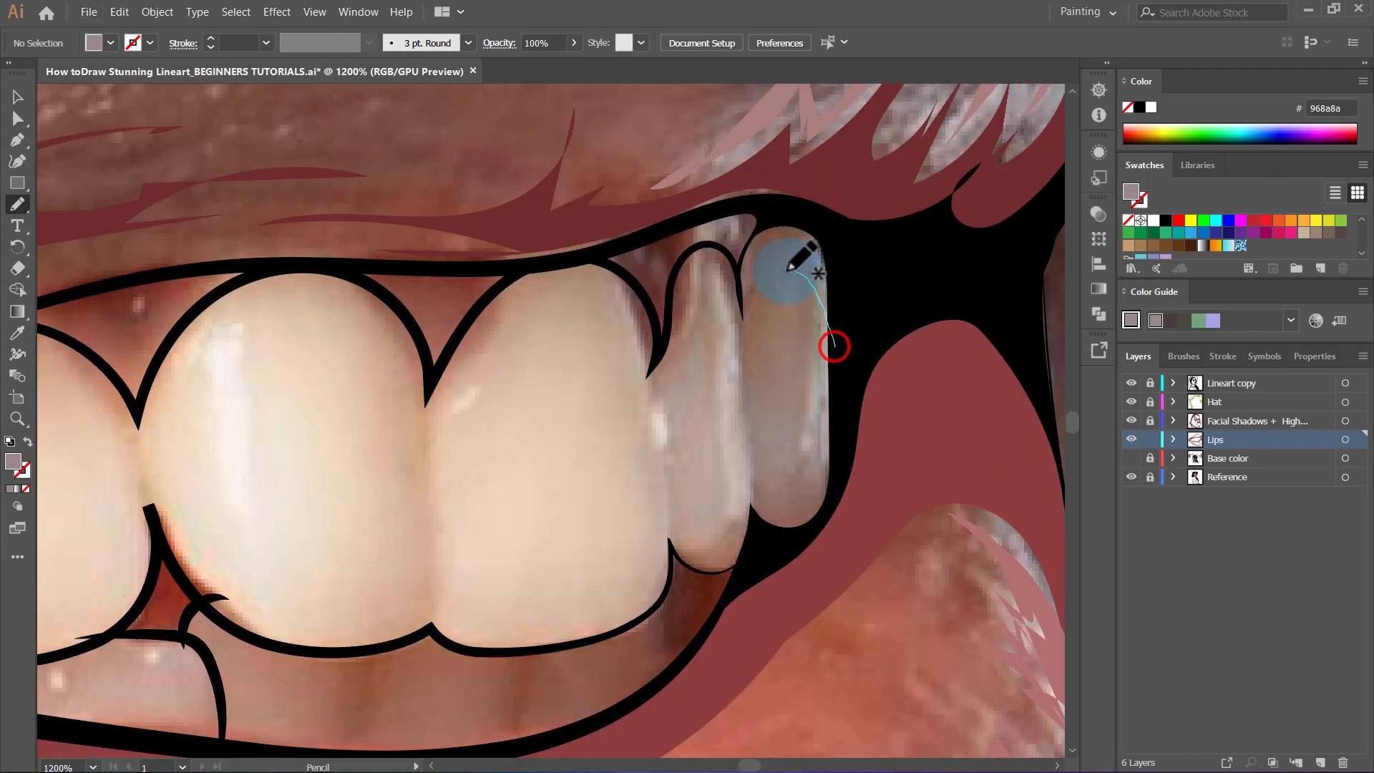
{"action": "left_click_drag", "start_coordinate": [843, 266], "coordinate": [800, 414]}
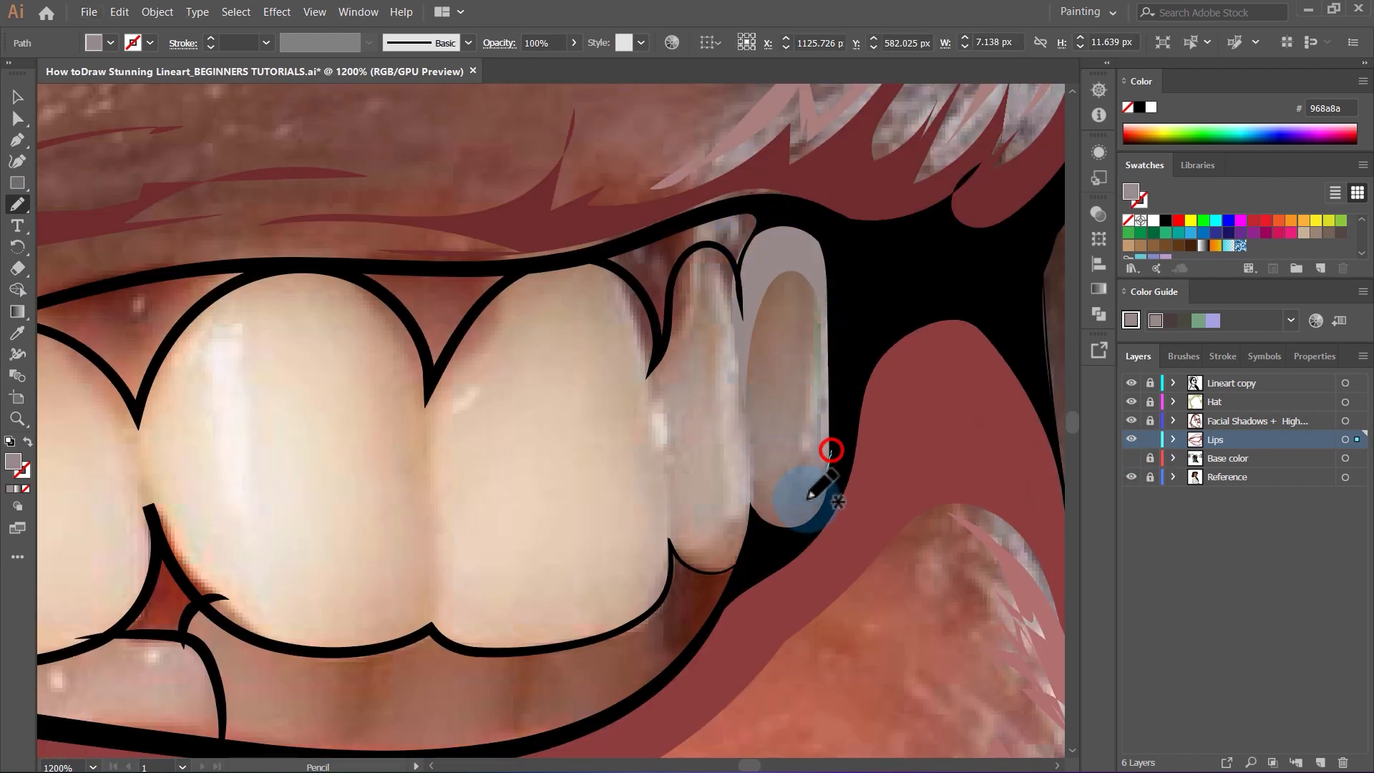
Draw a shadow about 6 × 7 px along the lower edge of the rightmost upper tooth.
{"action": "left_click_drag", "start_coordinate": [808, 495], "coordinate": [831, 514]}
{"action": "scroll", "coordinate": [852, 435], "scroll_direction": "up", "scroll_amount": 1}
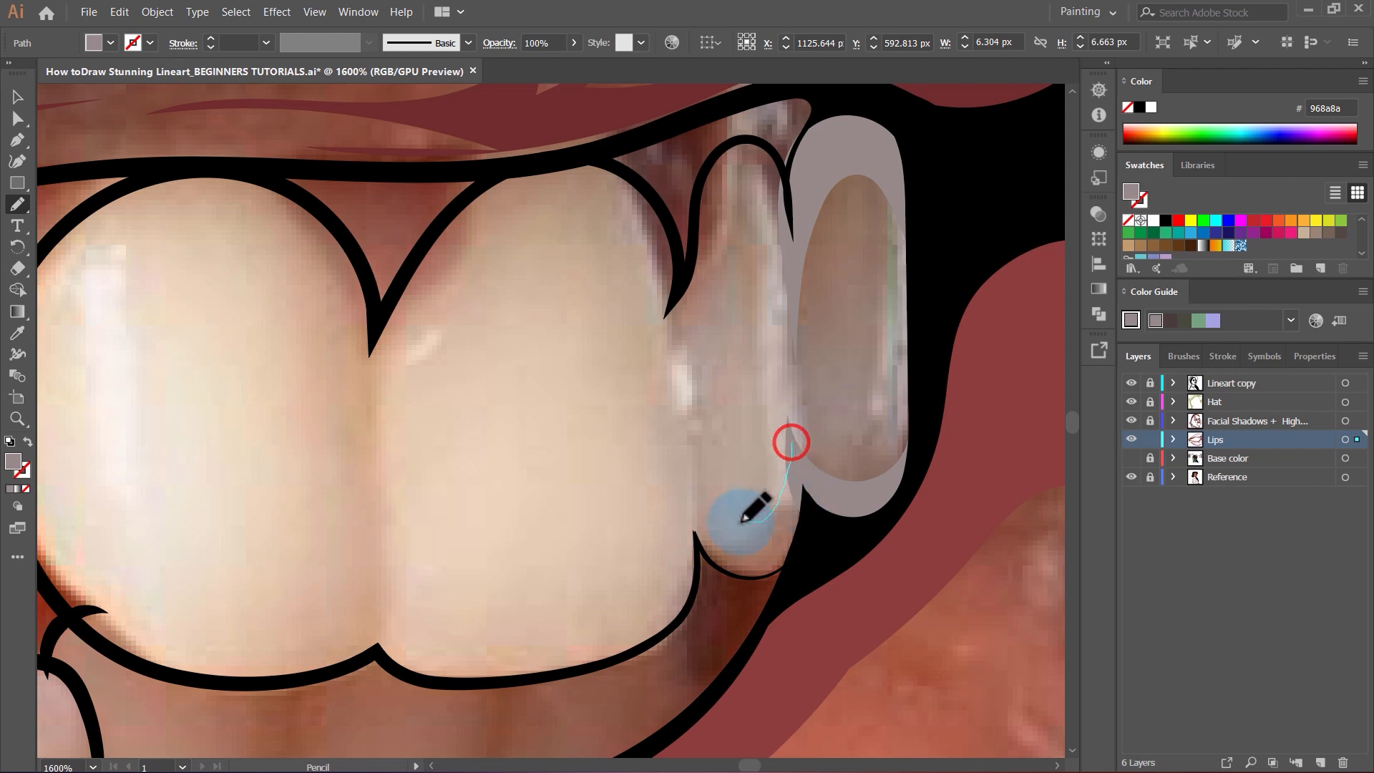
{"action": "mouse_move", "coordinate": [744, 518]}
{"action": "left_mouse_down"}
{"action": "mouse_move", "coordinate": [689, 413]}
{"action": "mouse_move", "coordinate": [671, 601]}
{"action": "mouse_move", "coordinate": [597, 657]}
{"action": "mouse_move", "coordinate": [707, 523]}
{"action": "left_mouse_up"}
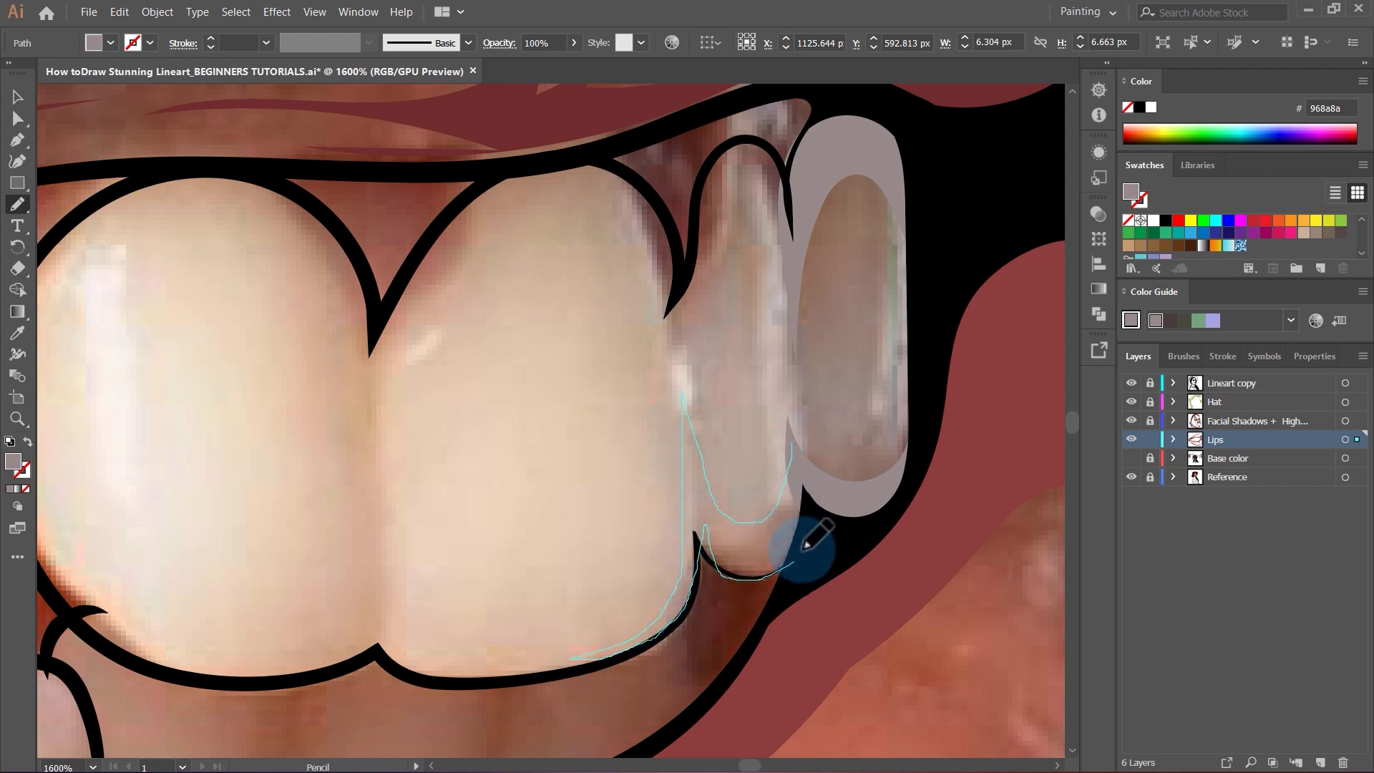
{"action": "left_click_drag", "start_coordinate": [771, 412], "coordinate": [790, 427]}
{"action": "key", "text": "ctrl+z"}
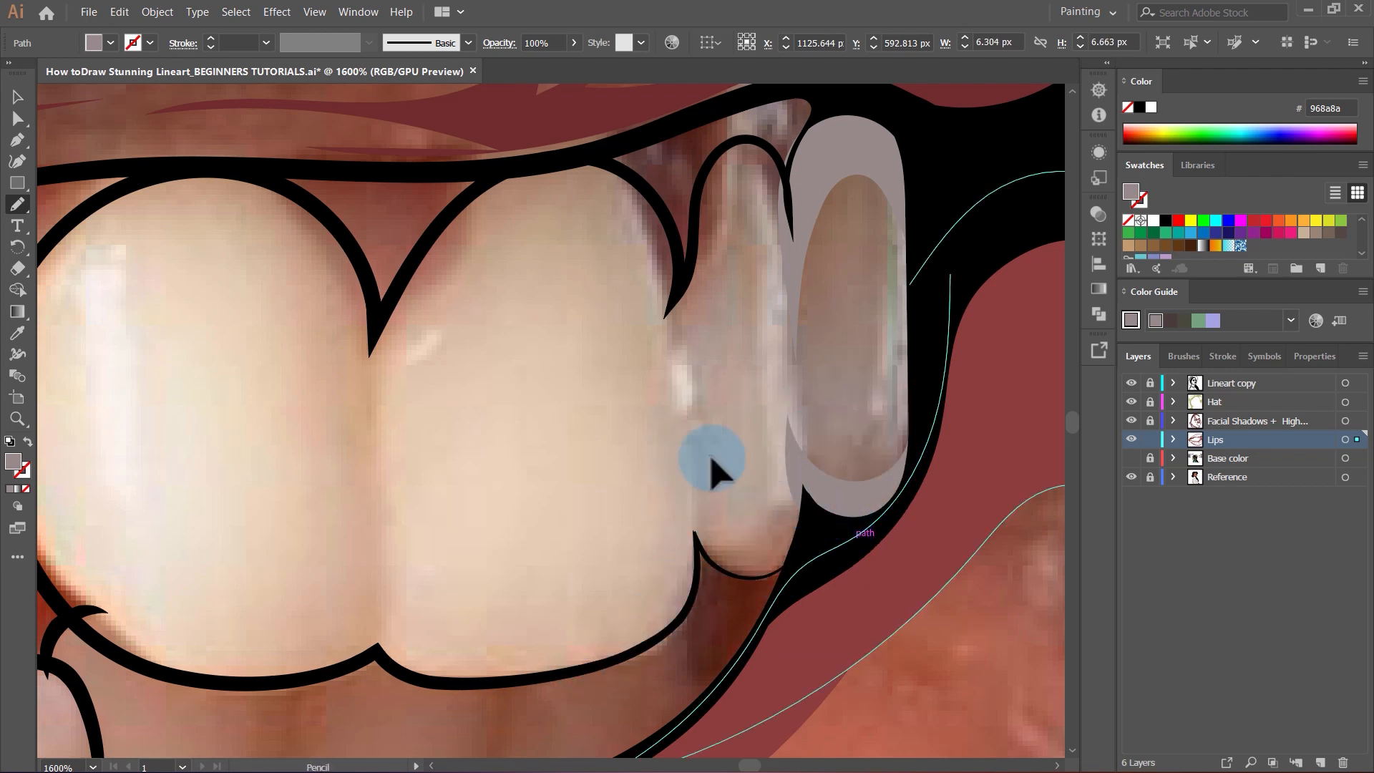
Draw shadows on the second upper tooth from the right, about 9 × 9 px around its lower end and 13 × 11 px over its top.
{"action": "left_click", "coordinate": [706, 455], "text": "ctrl"}
{"action": "mouse_move", "coordinate": [869, 507]}
{"action": "left_mouse_down"}
{"action": "mouse_move", "coordinate": [731, 511]}
{"action": "mouse_move", "coordinate": [683, 603]}
{"action": "left_mouse_up"}
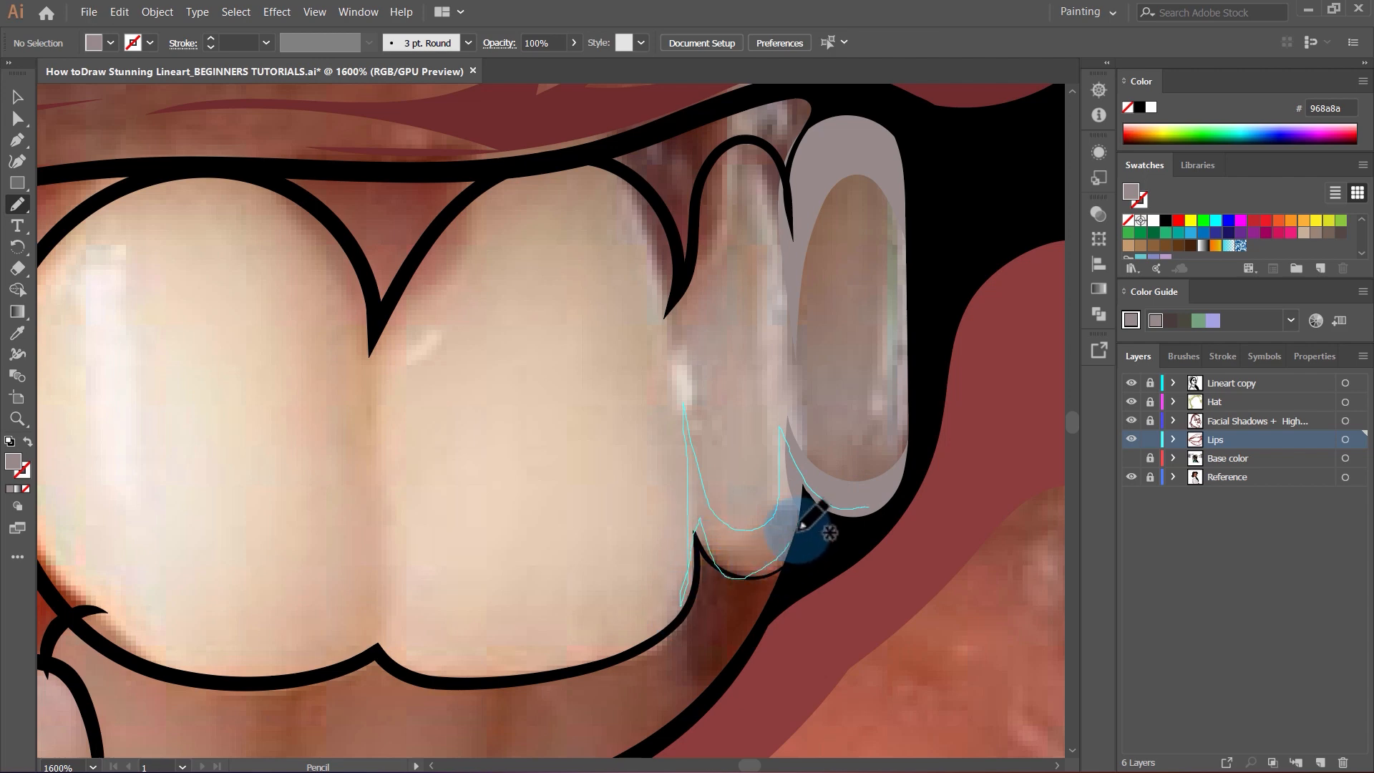
{"action": "left_click_drag", "start_coordinate": [802, 524], "coordinate": [822, 460]}
{"action": "scroll", "coordinate": [815, 401], "scroll_direction": "up", "scroll_amount": 1}
{"action": "mouse_move", "coordinate": [791, 331]}
{"action": "left_mouse_down"}
{"action": "mouse_move", "coordinate": [722, 287]}
{"action": "mouse_move", "coordinate": [679, 456]}
{"action": "left_mouse_up"}
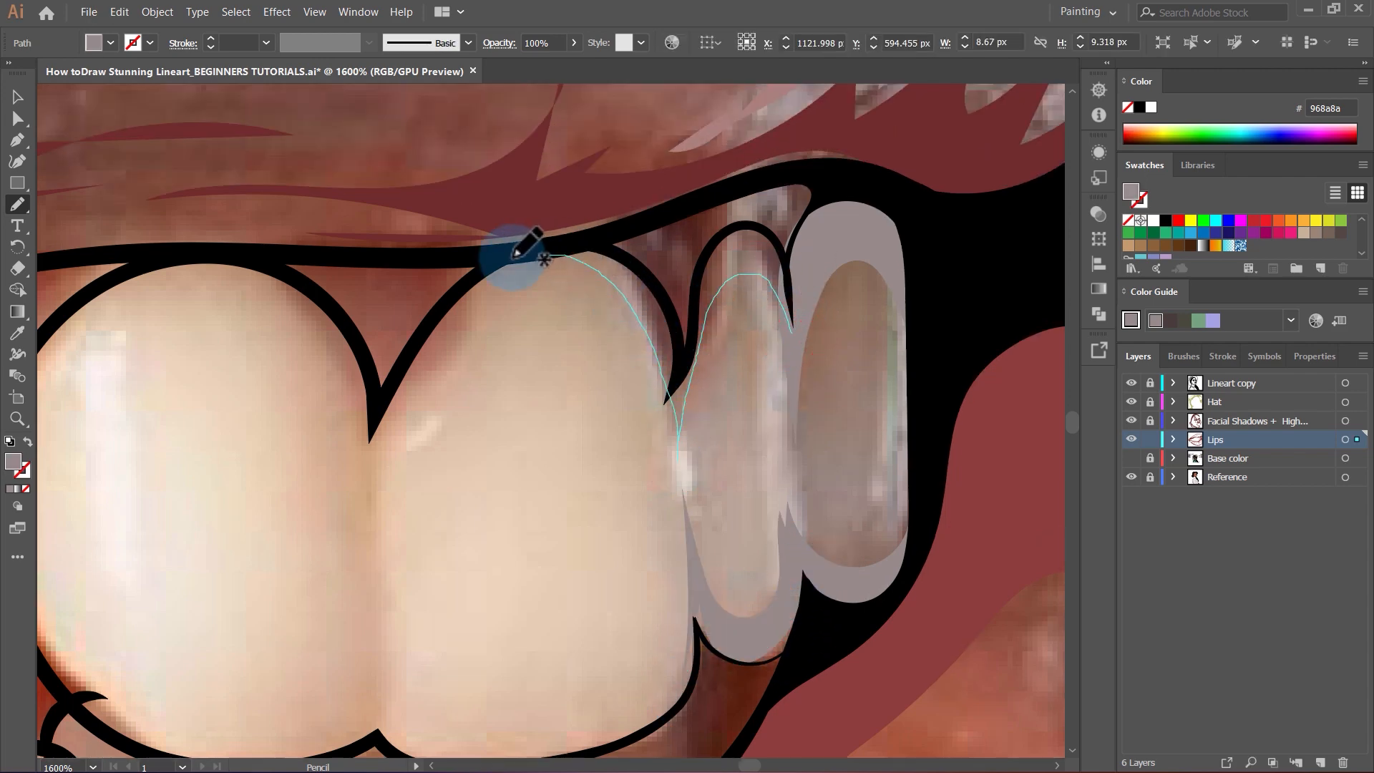
{"action": "left_click_drag", "start_coordinate": [796, 361], "coordinate": [791, 335]}
Draw a shadow about 28 × 25 px along the gap between the two large upper front teeth.
{"action": "scroll", "coordinate": [887, 332], "scroll_direction": "down", "scroll_amount": 3}
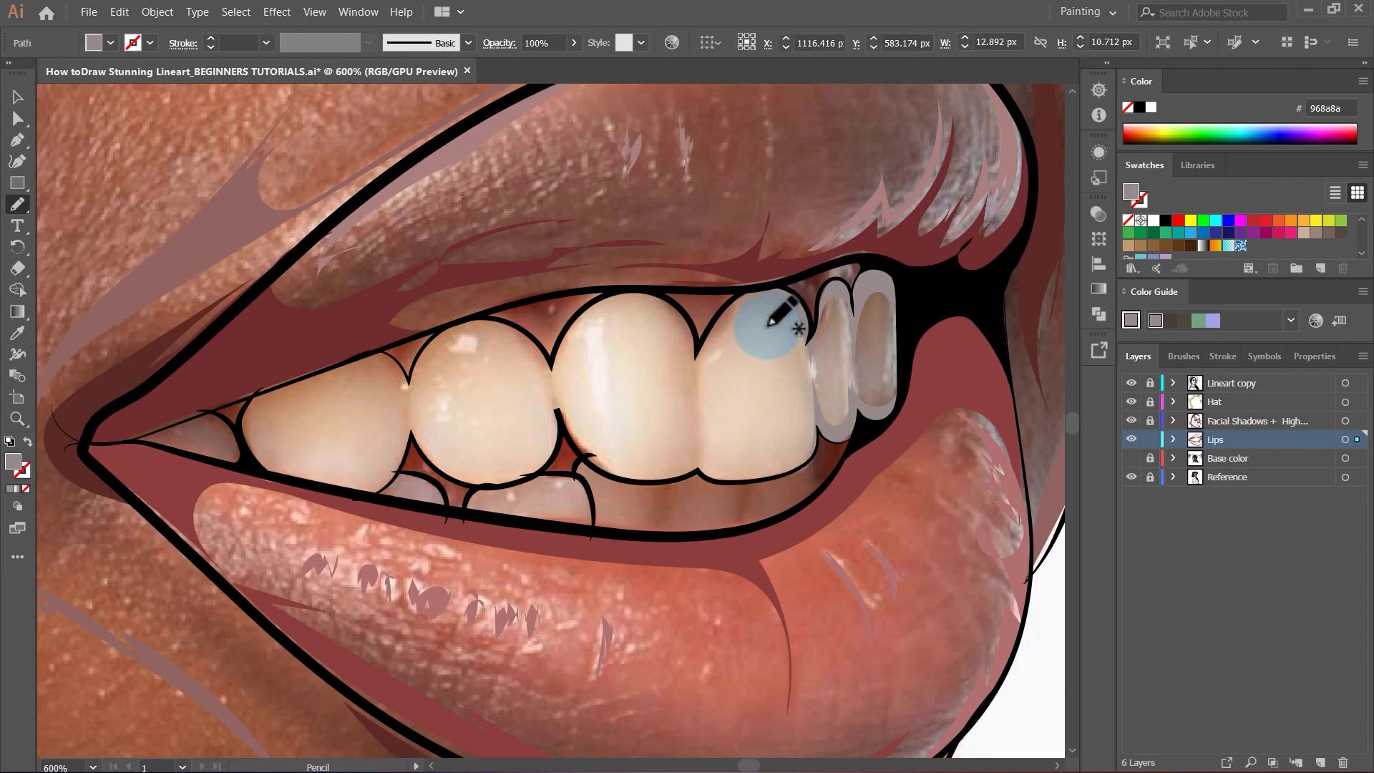
{"action": "scroll", "coordinate": [760, 336], "scroll_direction": "up", "scroll_amount": 3}
{"action": "mouse_move", "coordinate": [769, 249]}
{"action": "left_mouse_down"}
{"action": "mouse_move", "coordinate": [671, 338]}
{"action": "mouse_move", "coordinate": [617, 480]}
{"action": "mouse_move", "coordinate": [626, 723]}
{"action": "mouse_move", "coordinate": [672, 750]}
{"action": "mouse_move", "coordinate": [605, 719]}
{"action": "mouse_move", "coordinate": [549, 739]}
{"action": "mouse_move", "coordinate": [578, 633]}
{"action": "mouse_move", "coordinate": [537, 330]}
{"action": "left_mouse_up"}
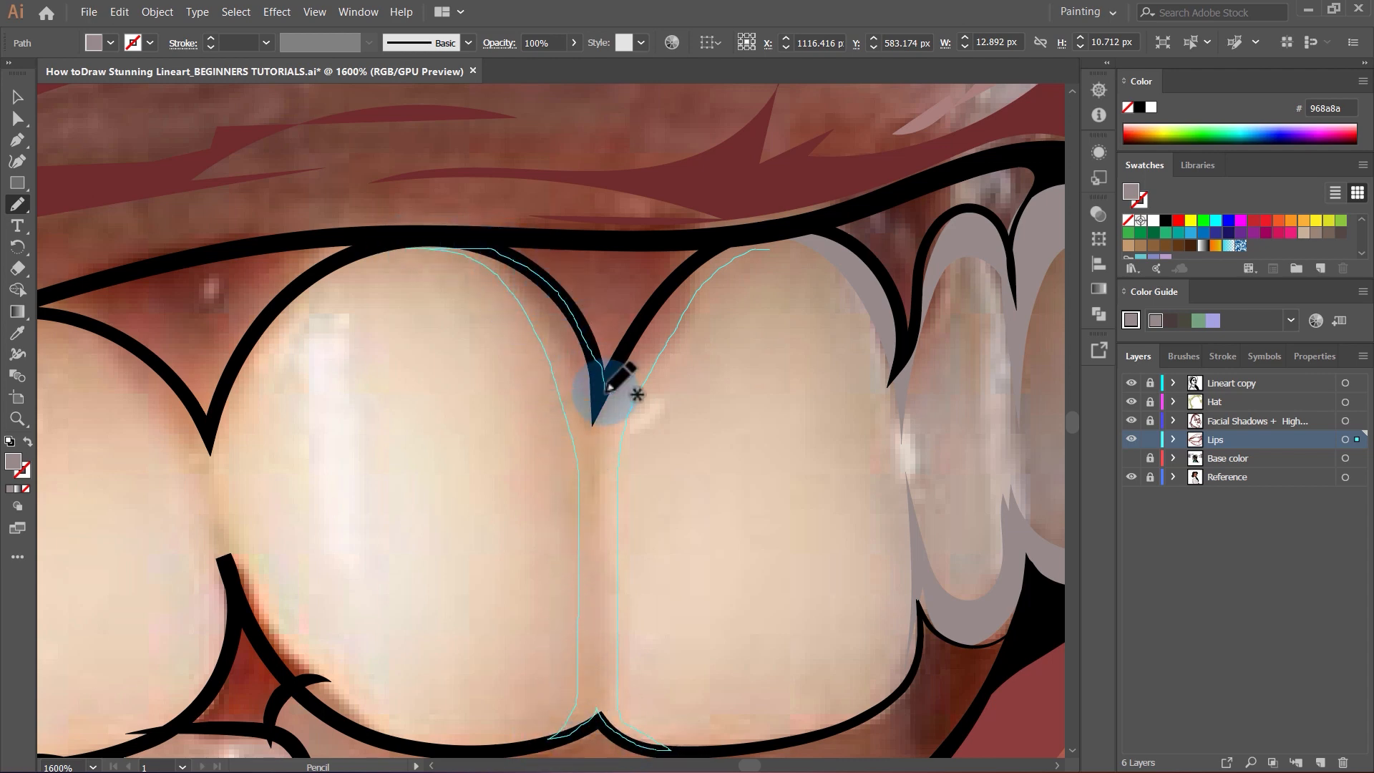
{"action": "left_click_drag", "start_coordinate": [807, 239], "coordinate": [805, 243]}
Draw shadows about 30 × 21 px around the rounded tooth left of the front teeth and 19 × 15 px between the two leftmost upper teeth.
{"action": "scroll", "coordinate": [804, 291], "scroll_direction": "down", "scroll_amount": 3}
{"action": "scroll", "coordinate": [598, 322], "scroll_direction": "up", "scroll_amount": 3}
{"action": "mouse_move", "coordinate": [589, 192]}
{"action": "left_mouse_down"}
{"action": "mouse_move", "coordinate": [526, 289]}
{"action": "mouse_move", "coordinate": [522, 465]}
{"action": "mouse_move", "coordinate": [624, 625]}
{"action": "mouse_move", "coordinate": [503, 489]}
{"action": "mouse_move", "coordinate": [495, 568]}
{"action": "mouse_move", "coordinate": [460, 387]}
{"action": "mouse_move", "coordinate": [353, 257]}
{"action": "mouse_move", "coordinate": [204, 282]}
{"action": "mouse_move", "coordinate": [121, 428]}
{"action": "mouse_move", "coordinate": [163, 580]}
{"action": "mouse_move", "coordinate": [196, 630]}
{"action": "mouse_move", "coordinate": [121, 533]}
{"action": "mouse_move", "coordinate": [78, 628]}
{"action": "mouse_move", "coordinate": [77, 468]}
{"action": "mouse_move", "coordinate": [16, 323]}
{"action": "left_mouse_up"}
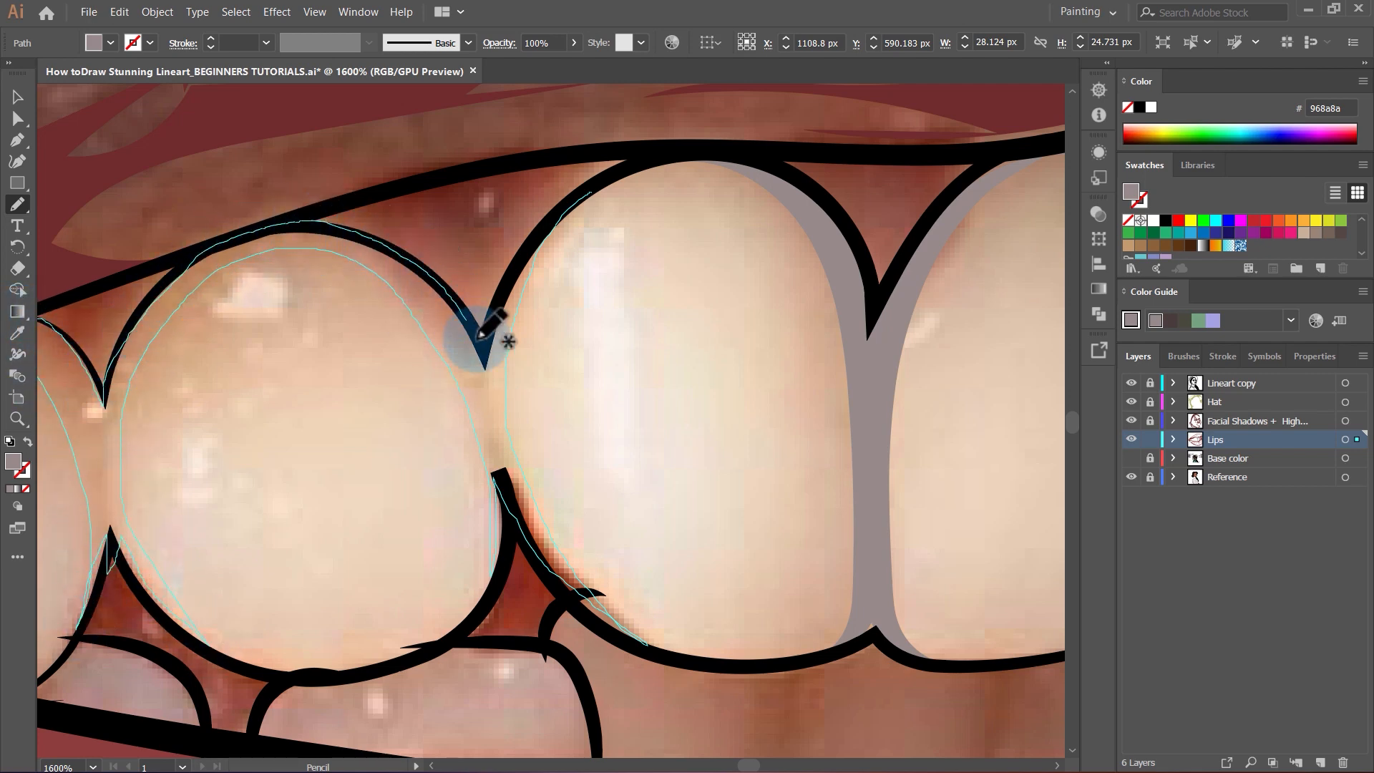
{"action": "scroll", "coordinate": [812, 298], "scroll_direction": "down", "scroll_amount": 3}
{"action": "scroll", "coordinate": [439, 389], "scroll_direction": "up", "scroll_amount": 3}
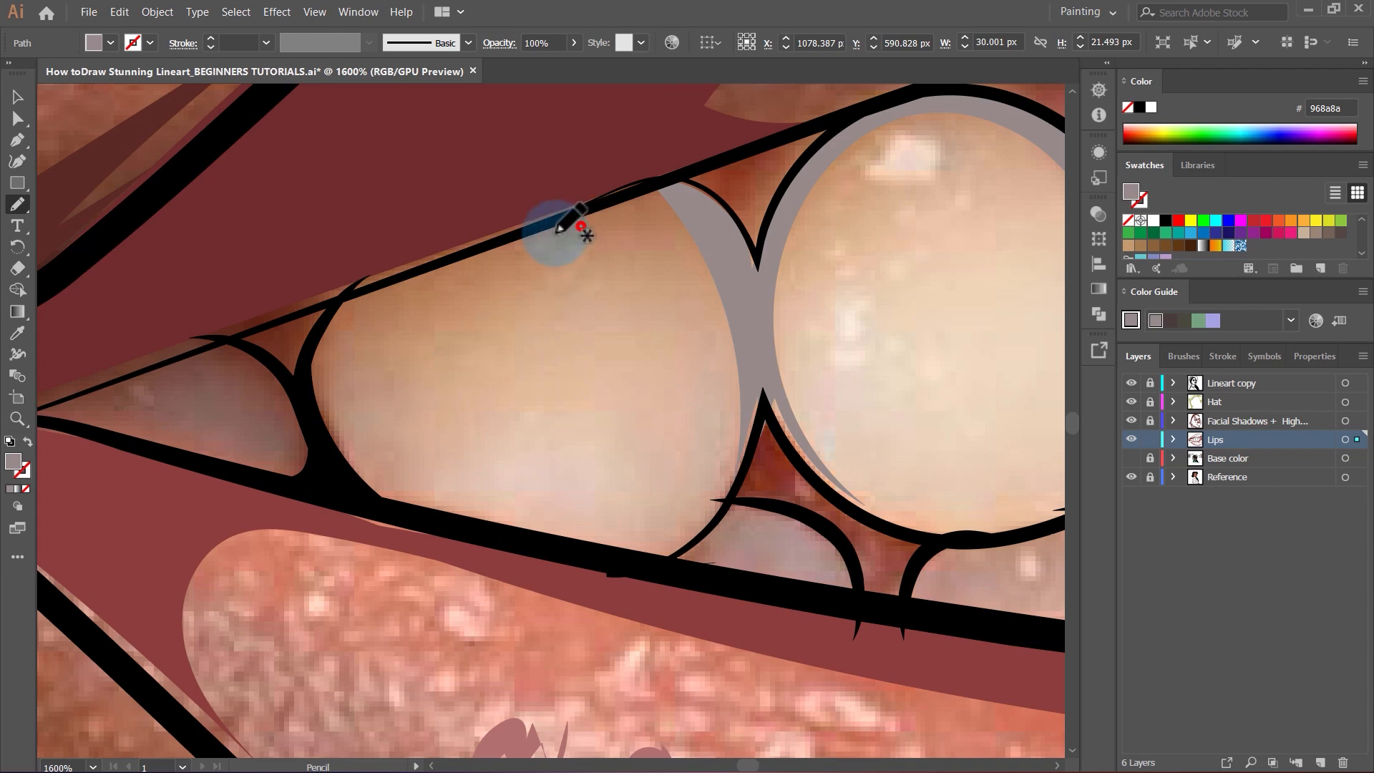
{"action": "mouse_move", "coordinate": [428, 505]}
{"action": "left_mouse_down"}
{"action": "mouse_move", "coordinate": [244, 475]}
{"action": "mouse_move", "coordinate": [260, 386]}
{"action": "mouse_move", "coordinate": [313, 402]}
{"action": "left_mouse_up"}
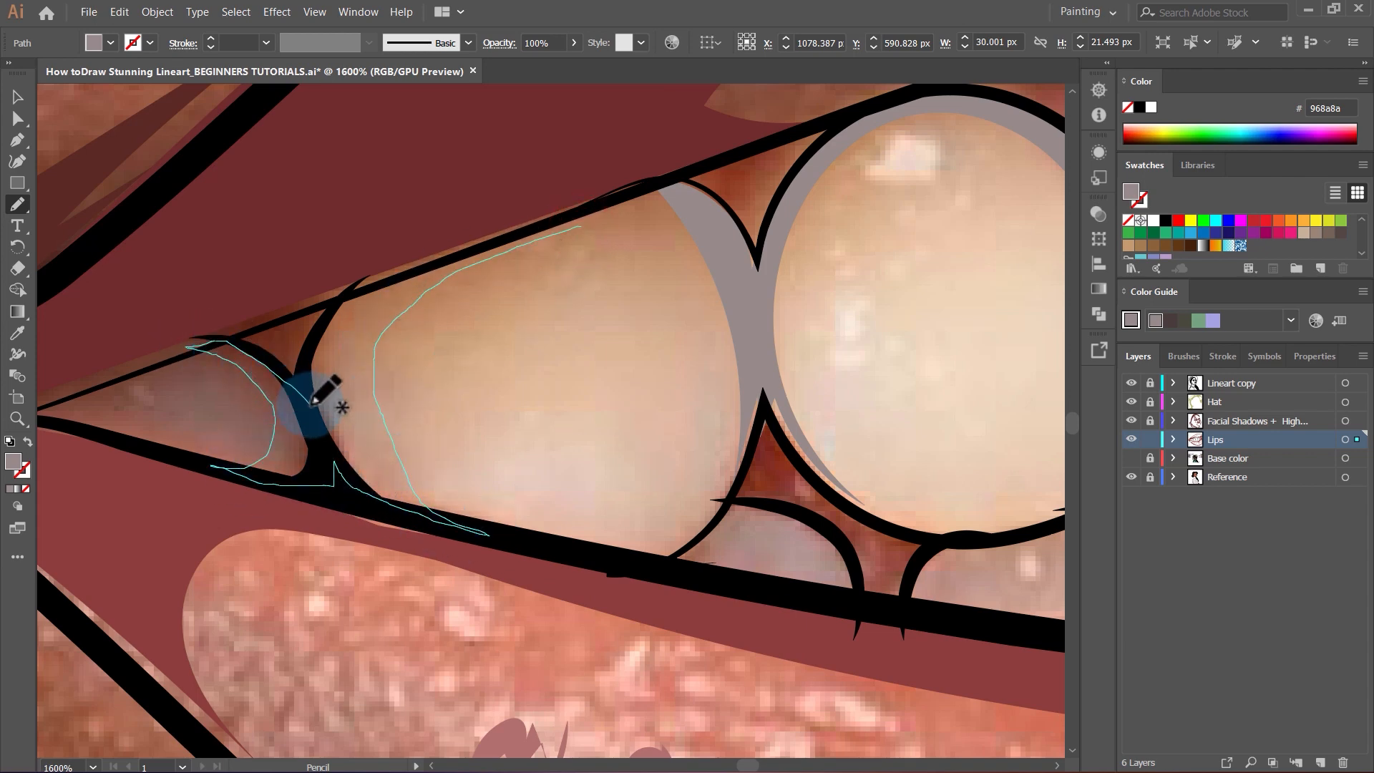
{"action": "left_click_drag", "start_coordinate": [490, 240], "coordinate": [580, 226]}
Draw shadows on the lower teeth, about 16 × 13 px at the right end and 11 × 7 px below the large front teeth.
{"action": "scroll", "coordinate": [658, 368], "scroll_direction": "down", "scroll_amount": 3}
{"action": "scroll", "coordinate": [613, 454], "scroll_direction": "up", "scroll_amount": 5}
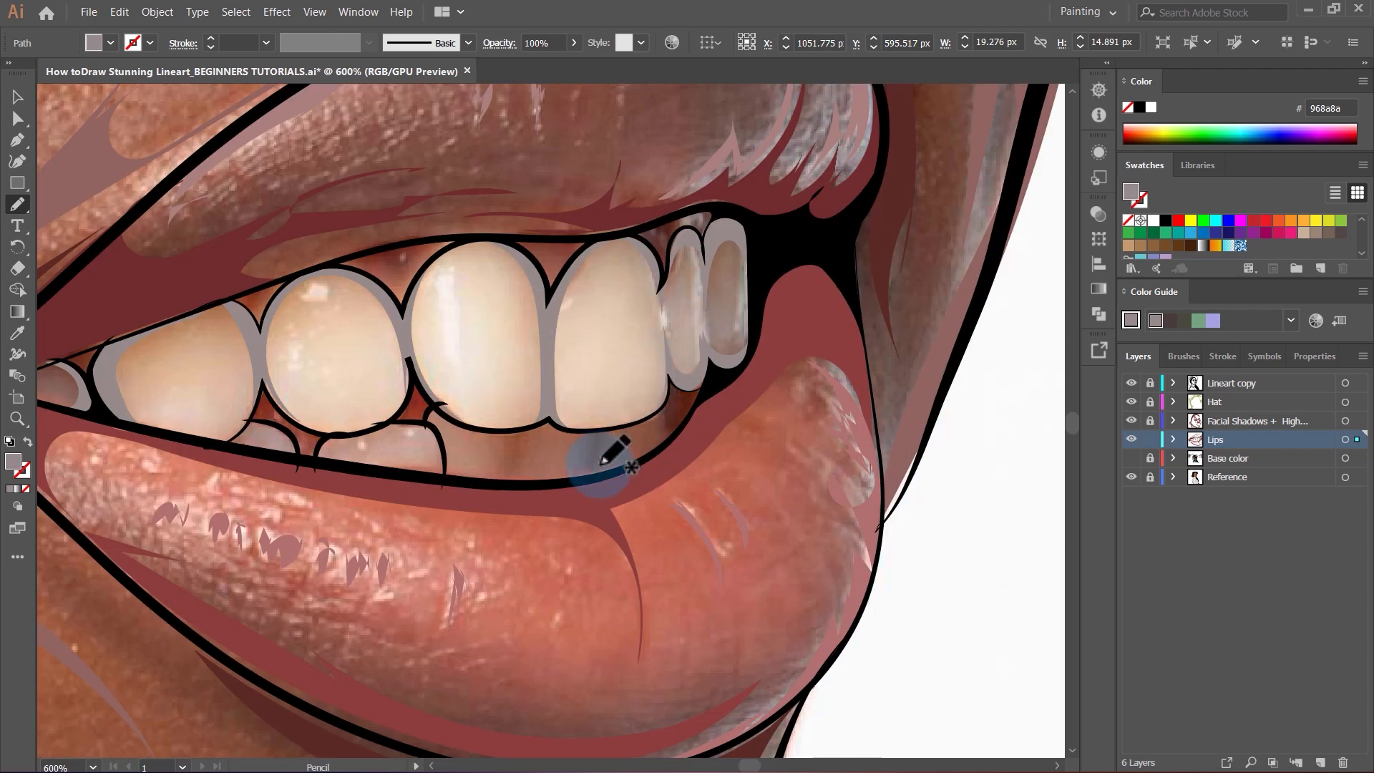
{"action": "mouse_move", "coordinate": [869, 261]}
{"action": "left_mouse_down"}
{"action": "mouse_move", "coordinate": [732, 256]}
{"action": "mouse_move", "coordinate": [684, 378]}
{"action": "mouse_move", "coordinate": [730, 439]}
{"action": "mouse_move", "coordinate": [625, 542]}
{"action": "mouse_move", "coordinate": [503, 551]}
{"action": "left_mouse_up"}
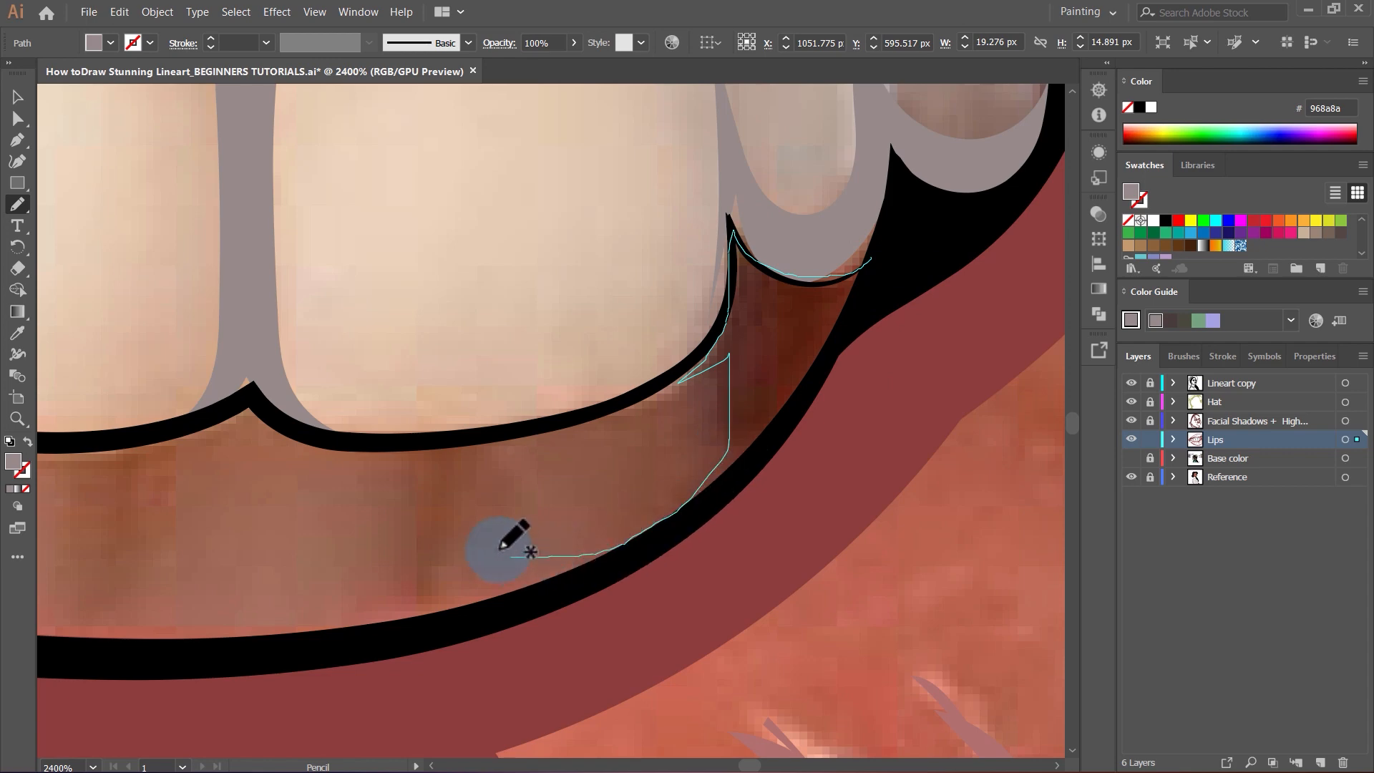
{"action": "mouse_move", "coordinate": [425, 525]}
{"action": "left_mouse_down"}
{"action": "mouse_move", "coordinate": [689, 504]}
{"action": "mouse_move", "coordinate": [822, 365]}
{"action": "mouse_move", "coordinate": [882, 245]}
{"action": "left_mouse_up"}
{"action": "scroll", "coordinate": [887, 286], "scroll_direction": "down", "scroll_amount": 3}
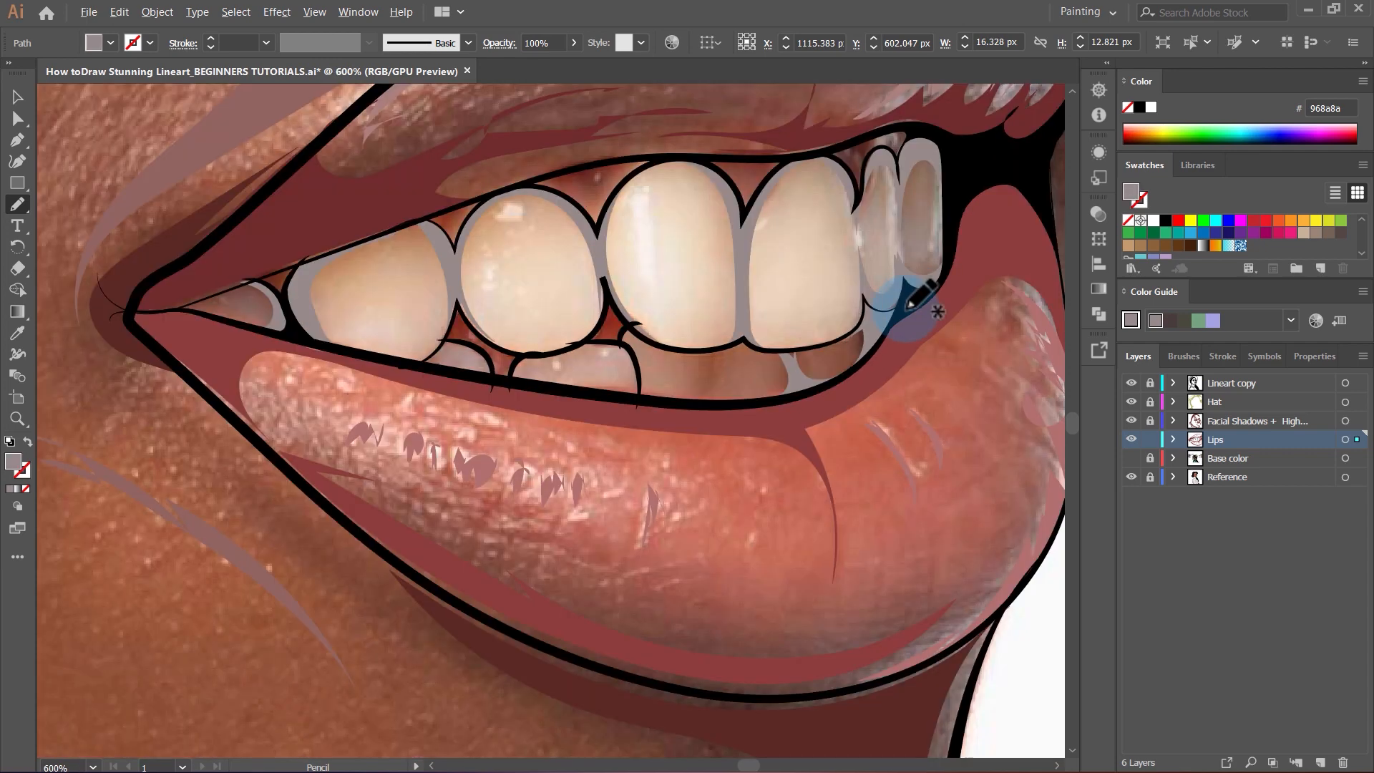
{"action": "scroll", "coordinate": [643, 356], "scroll_direction": "up", "scroll_amount": 3}
{"action": "mouse_move", "coordinate": [740, 468]}
{"action": "left_mouse_down"}
{"action": "mouse_move", "coordinate": [496, 478]}
{"action": "mouse_move", "coordinate": [561, 348]}
{"action": "mouse_move", "coordinate": [637, 333]}
{"action": "left_mouse_up"}
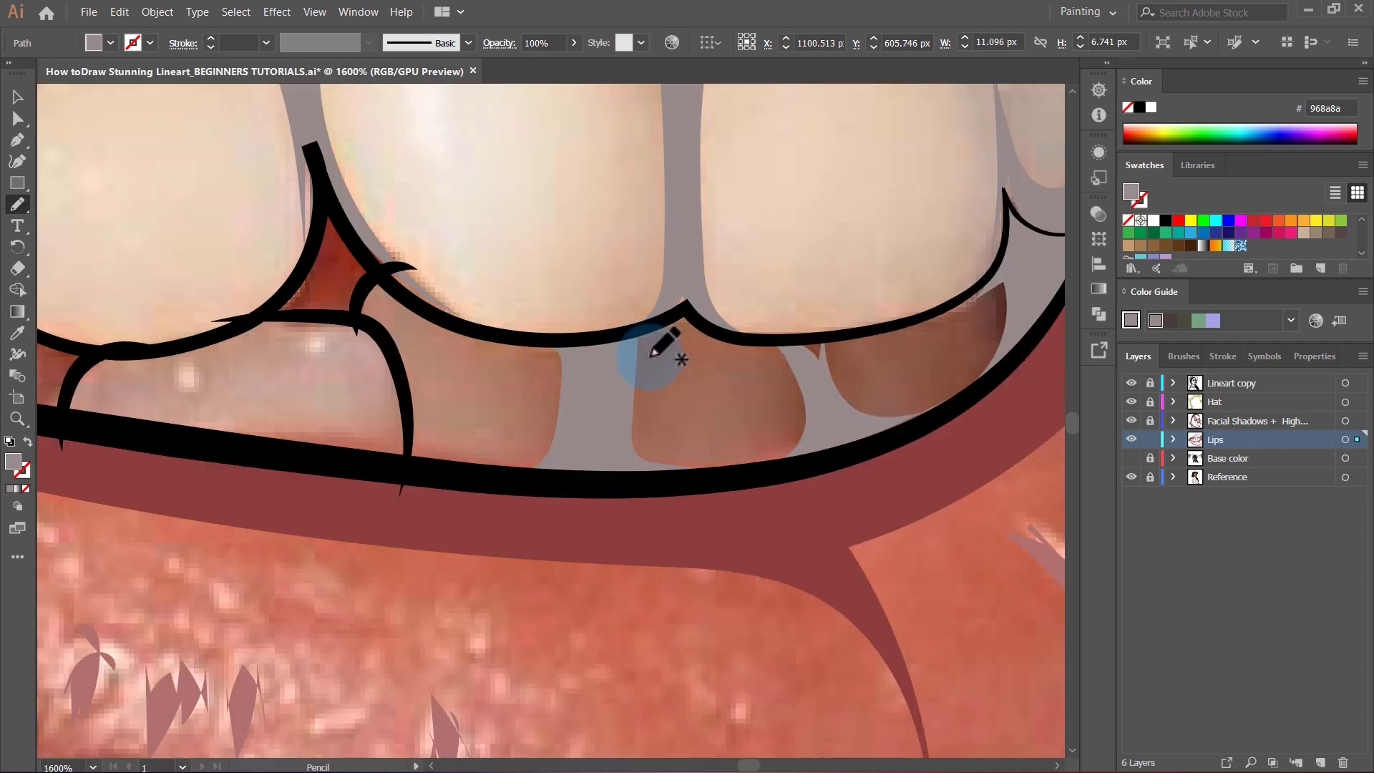
Deselect the shadow, show the Base color layer, hide the Reference layer, and review the shaded teeth.
{"action": "scroll", "coordinate": [668, 343], "scroll_direction": "down", "scroll_amount": 3}
{"action": "scroll", "coordinate": [725, 365], "scroll_direction": "up", "scroll_amount": 3}
{"action": "key", "text": "v"}
{"action": "left_click", "coordinate": [723, 351]}
{"action": "left_click", "coordinate": [1131, 458]}
{"action": "left_click", "coordinate": [1131, 476]}
{"action": "scroll", "coordinate": [505, 375], "scroll_direction": "down", "scroll_amount": 4}
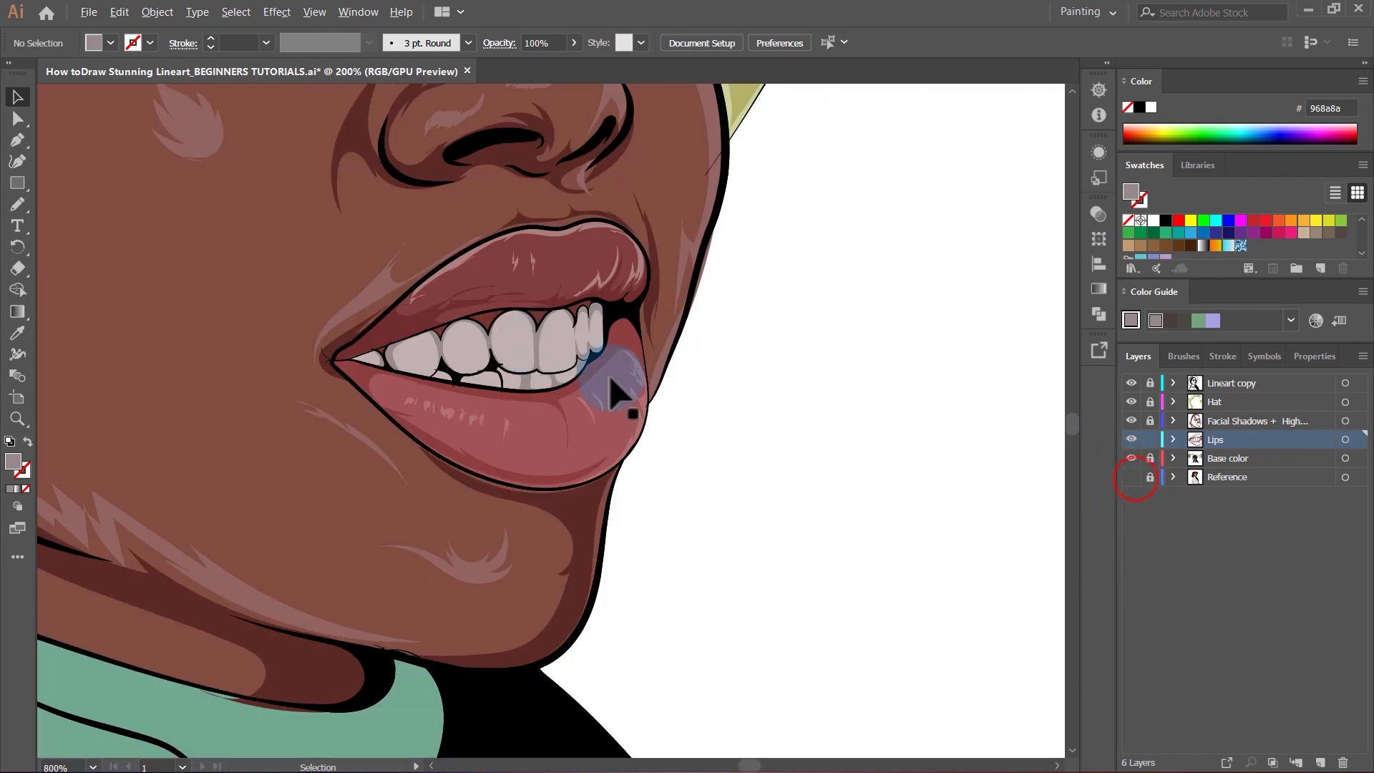
Sample the teeth highlight color d8d2d2, show the Reference layer, hide the Base color layer, and activate the Pencil tool.
{"action": "key", "text": "i"}
{"action": "left_click", "coordinate": [601, 364]}
{"action": "left_click", "coordinate": [1131, 477]}
{"action": "left_click", "coordinate": [1131, 458]}
{"action": "scroll", "coordinate": [783, 340], "scroll_direction": "up", "scroll_amount": 4}
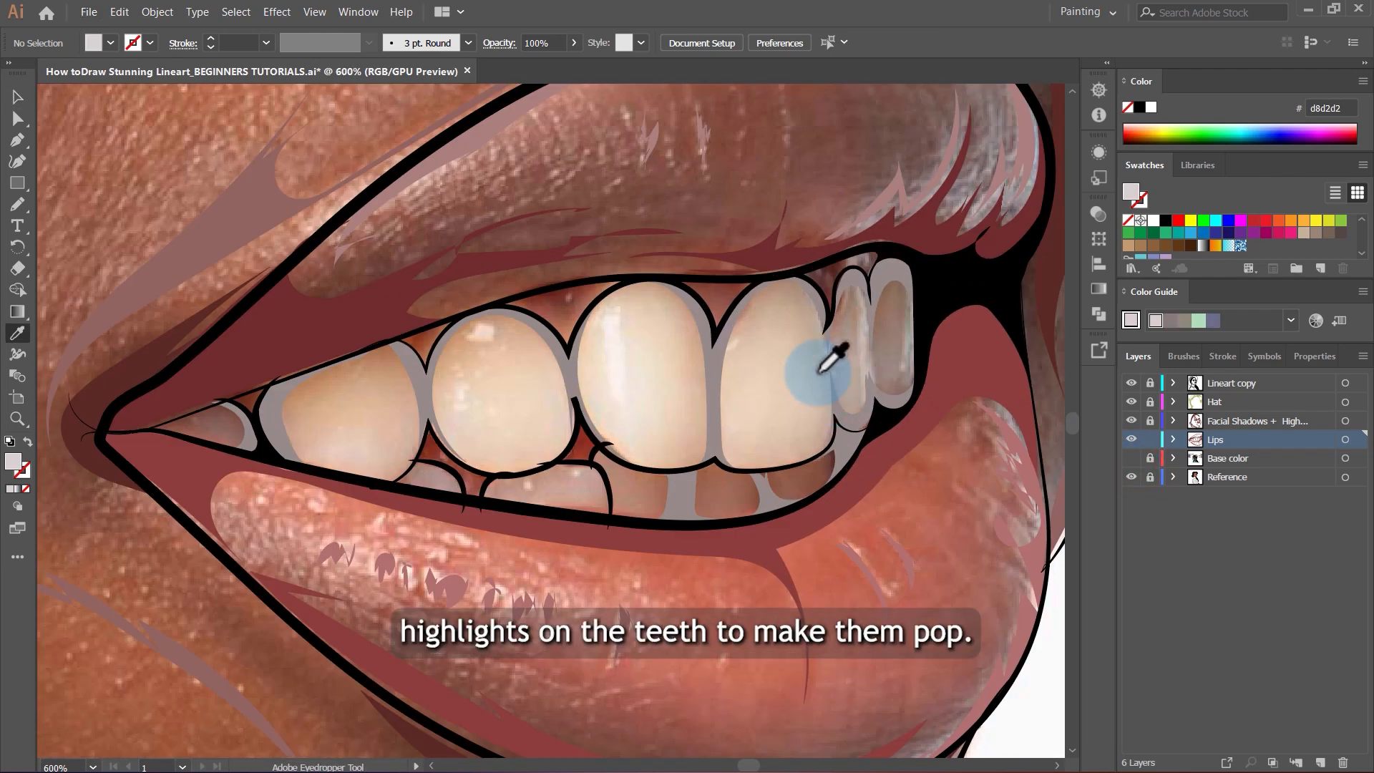
{"action": "scroll", "coordinate": [631, 378], "scroll_direction": "up", "scroll_amount": 2}
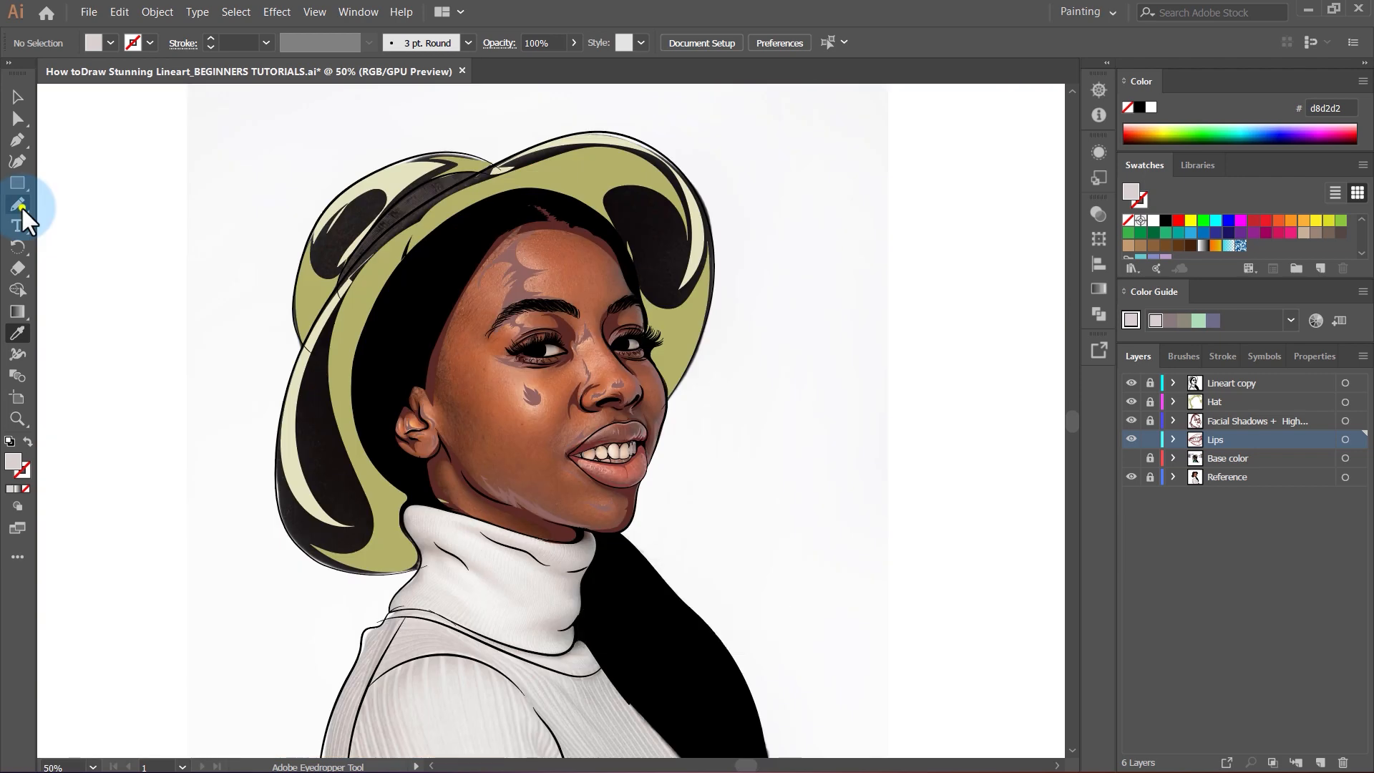
{"action": "left_click_drag", "start_coordinate": [20, 204], "coordinate": [67, 242]}
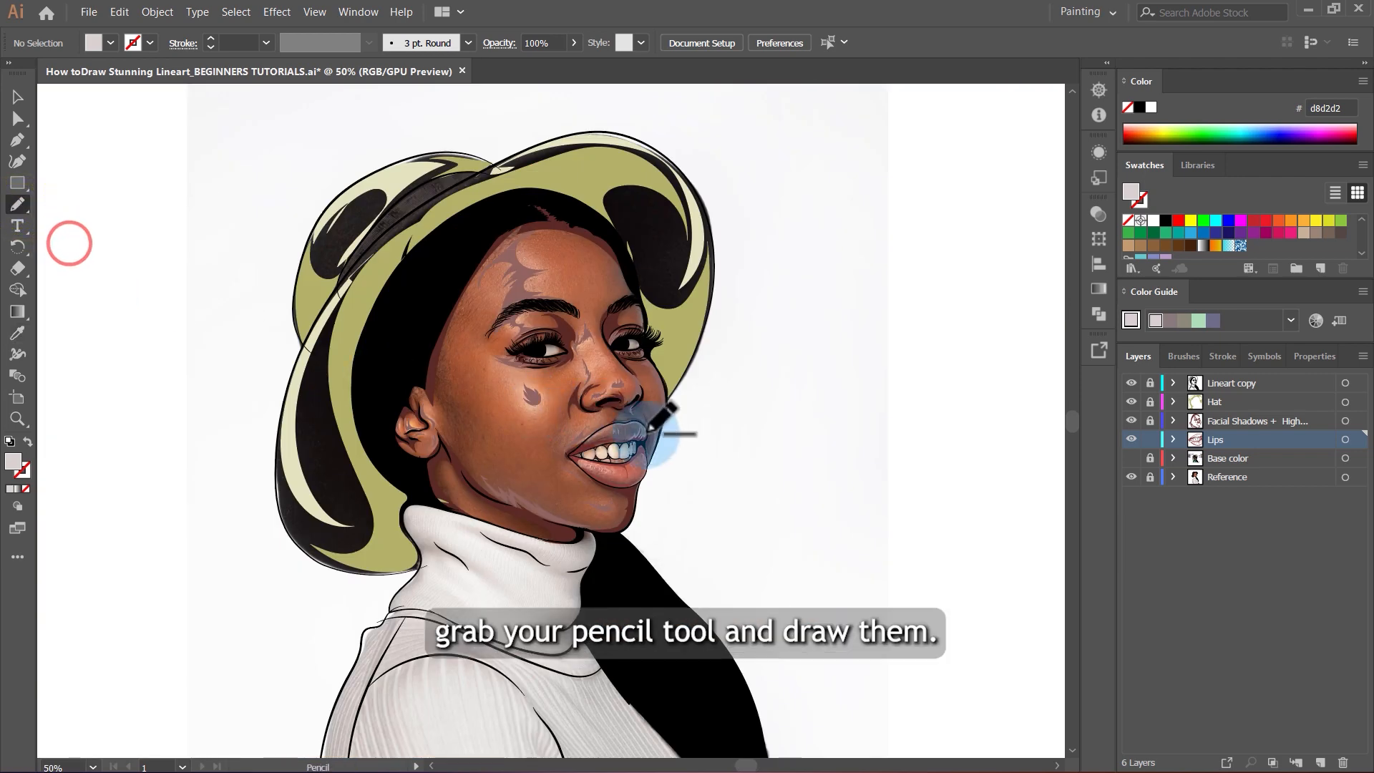
Draw jagged highlights on the two large upper front teeth, about 9 × 20 px on the left one.
{"action": "scroll", "coordinate": [628, 430], "scroll_direction": "up", "scroll_amount": 9}
{"action": "scroll", "coordinate": [784, 411], "scroll_direction": "up", "scroll_amount": 1}
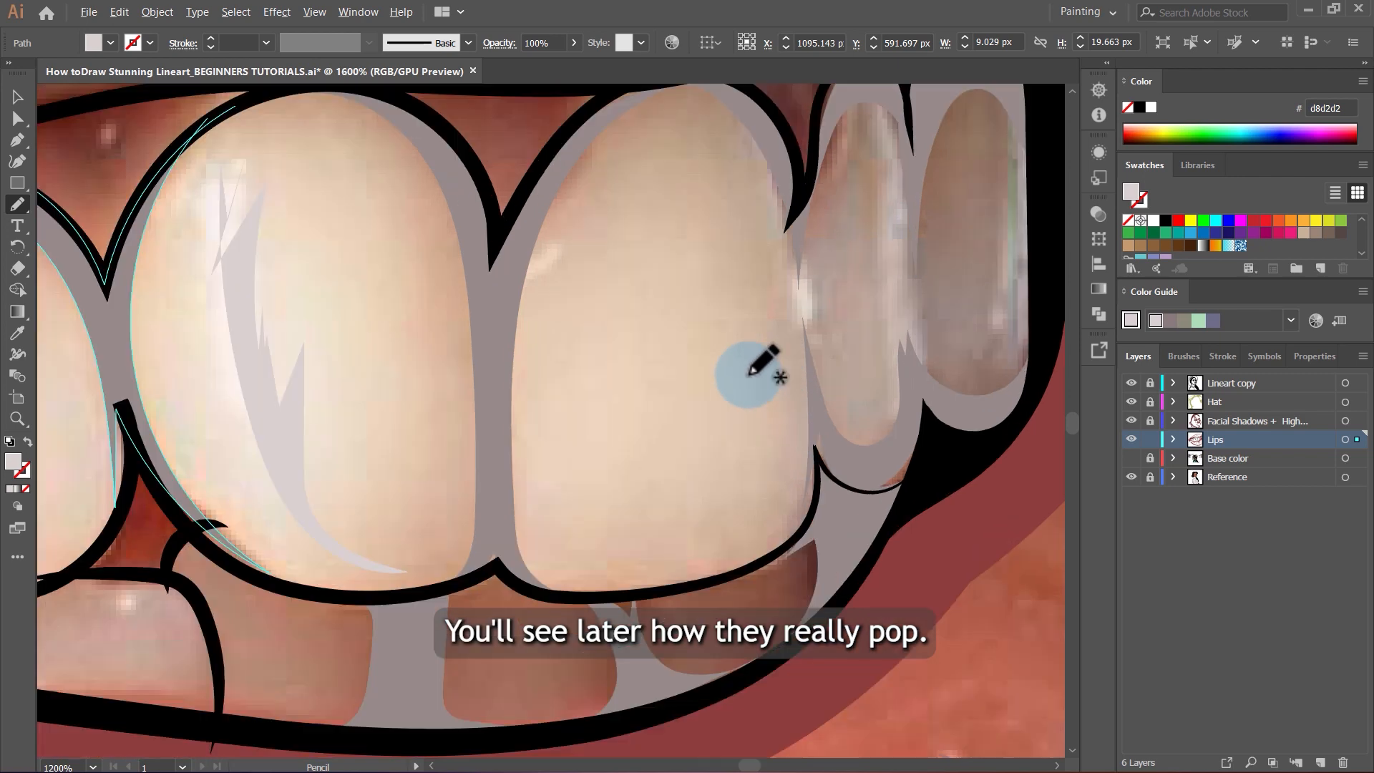
{"action": "left_click_drag", "start_coordinate": [619, 216], "coordinate": [565, 285]}
{"action": "mouse_move", "coordinate": [564, 352]}
{"action": "left_mouse_down"}
{"action": "mouse_move", "coordinate": [594, 370]}
{"action": "mouse_move", "coordinate": [583, 529]}
{"action": "mouse_move", "coordinate": [679, 560]}
{"action": "mouse_move", "coordinate": [590, 560]}
{"action": "mouse_move", "coordinate": [544, 523]}
{"action": "mouse_move", "coordinate": [530, 303]}
{"action": "mouse_move", "coordinate": [604, 159]}
{"action": "left_mouse_up"}
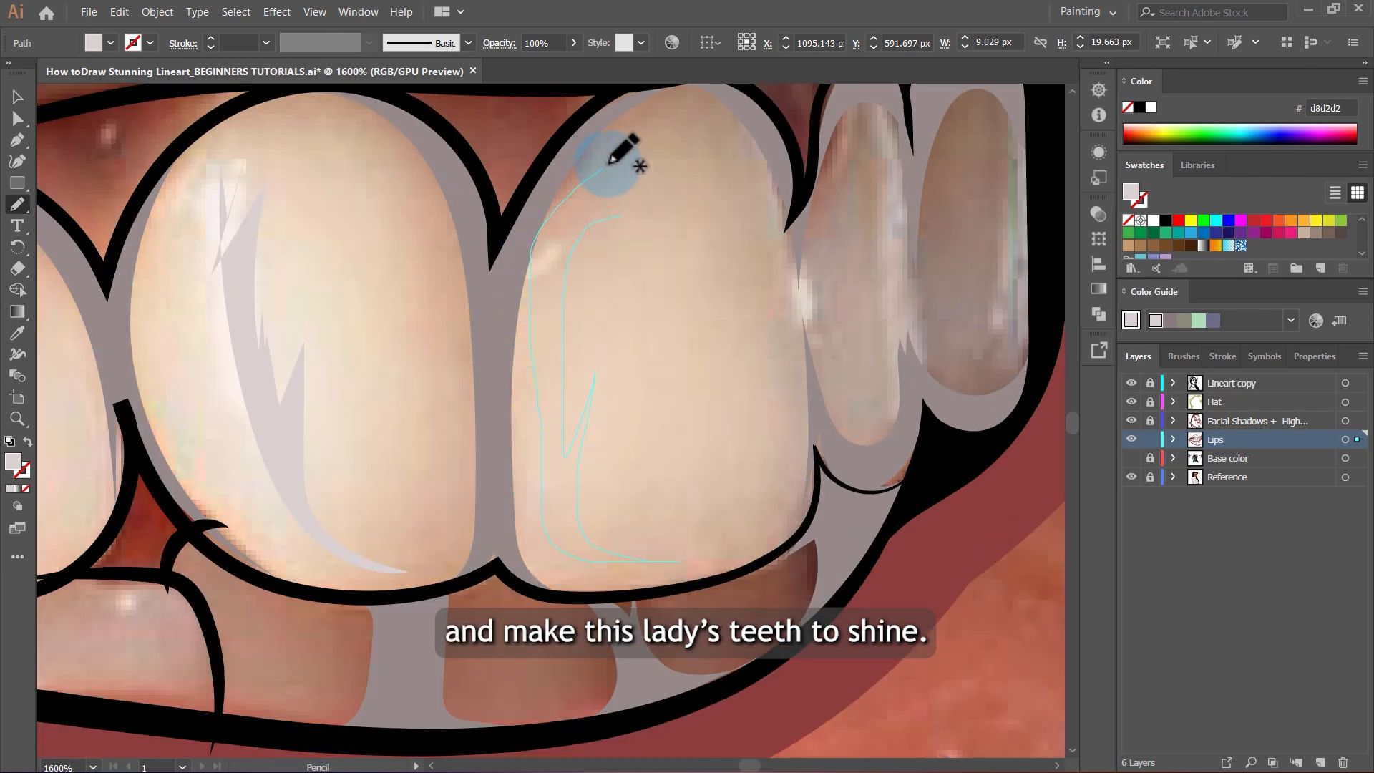
Draw narrow highlights near the right edges of the three rightmost upper teeth, about 1.5 × 8 px and 1.6 × 12 px on the first two.
{"action": "scroll", "coordinate": [848, 275], "scroll_direction": "up", "scroll_amount": 1}
{"action": "left_click_drag", "start_coordinate": [821, 316], "coordinate": [789, 406]}
{"action": "left_click_drag", "start_coordinate": [756, 477], "coordinate": [793, 327]}
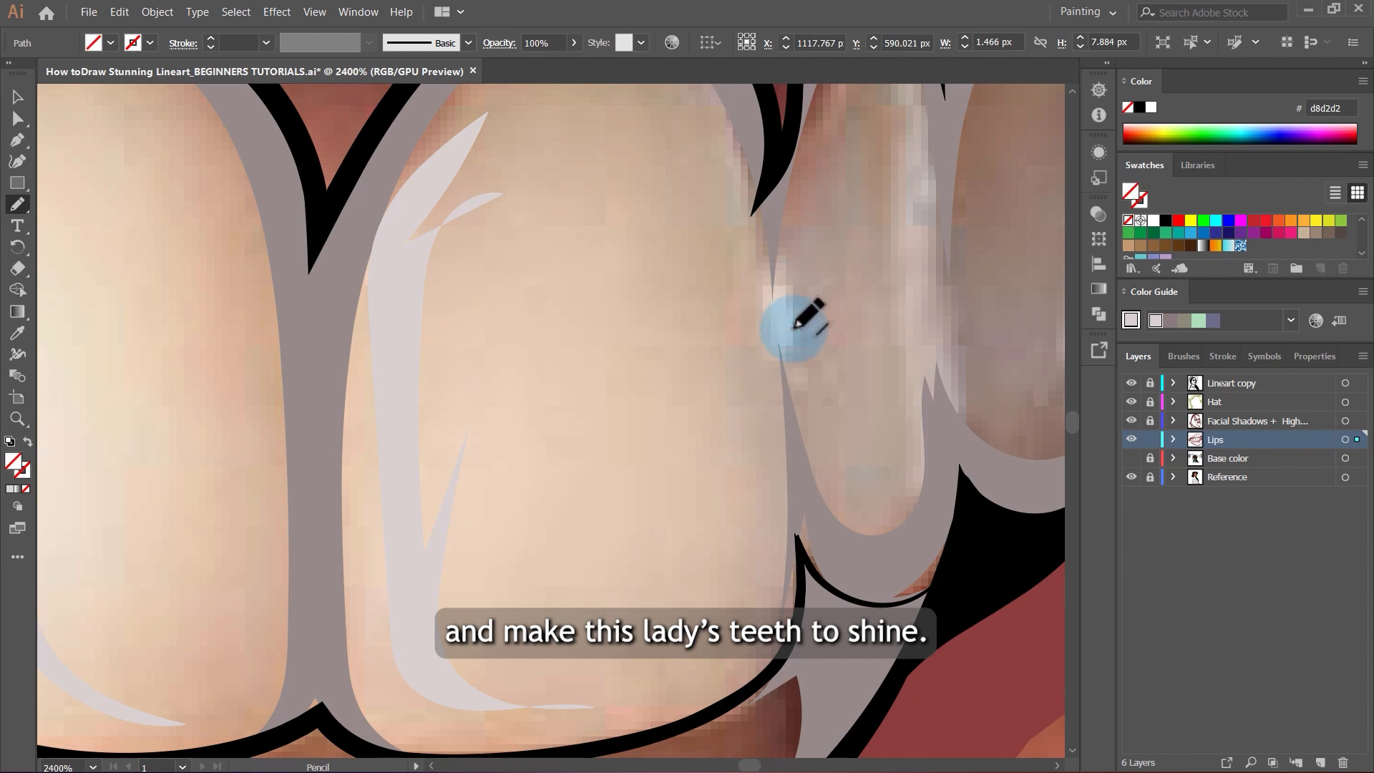
{"action": "scroll", "coordinate": [823, 338], "scroll_direction": "down", "scroll_amount": 2}
{"action": "scroll", "coordinate": [892, 241], "scroll_direction": "up", "scroll_amount": 2}
{"action": "left_click_drag", "start_coordinate": [830, 181], "coordinate": [865, 464]}
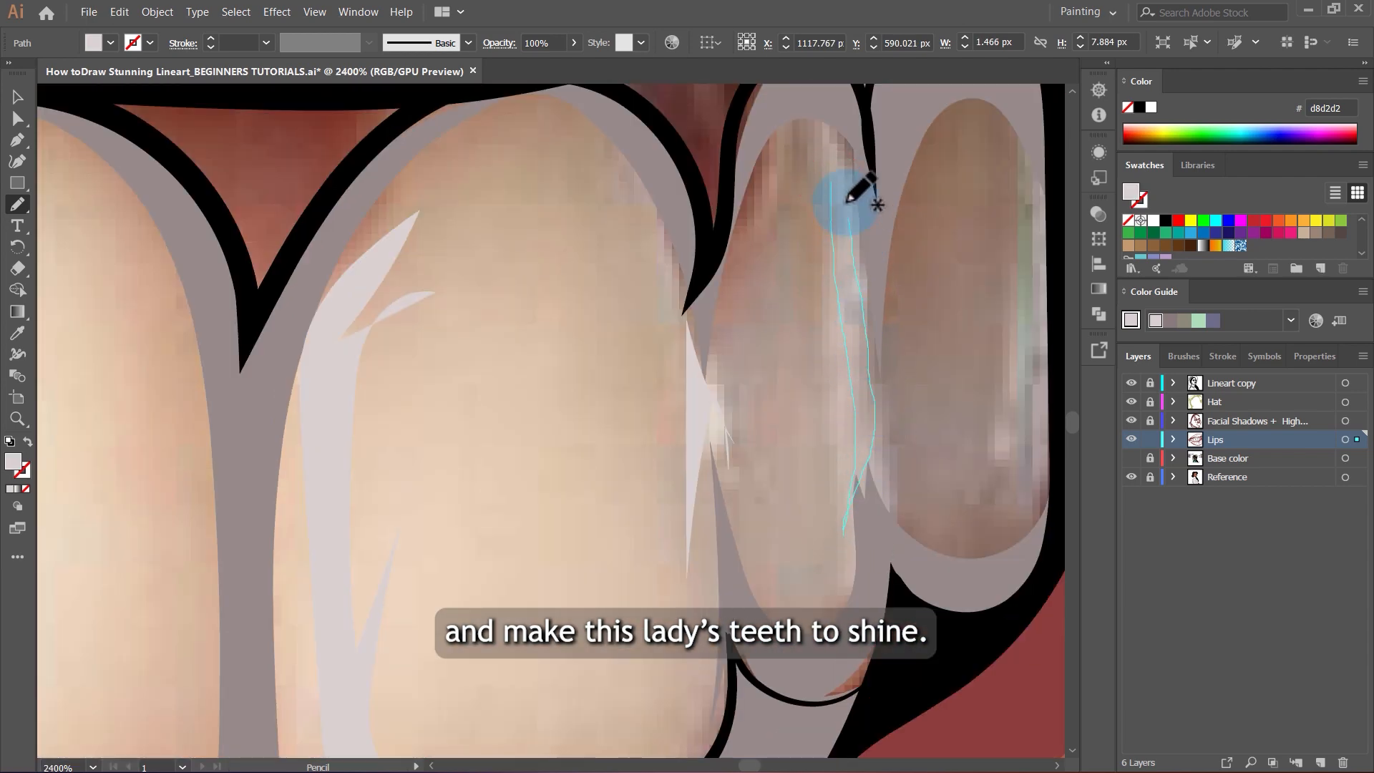
{"action": "left_click_drag", "start_coordinate": [847, 202], "coordinate": [841, 188]}
{"action": "scroll", "coordinate": [952, 325], "scroll_direction": "up", "scroll_amount": 1}
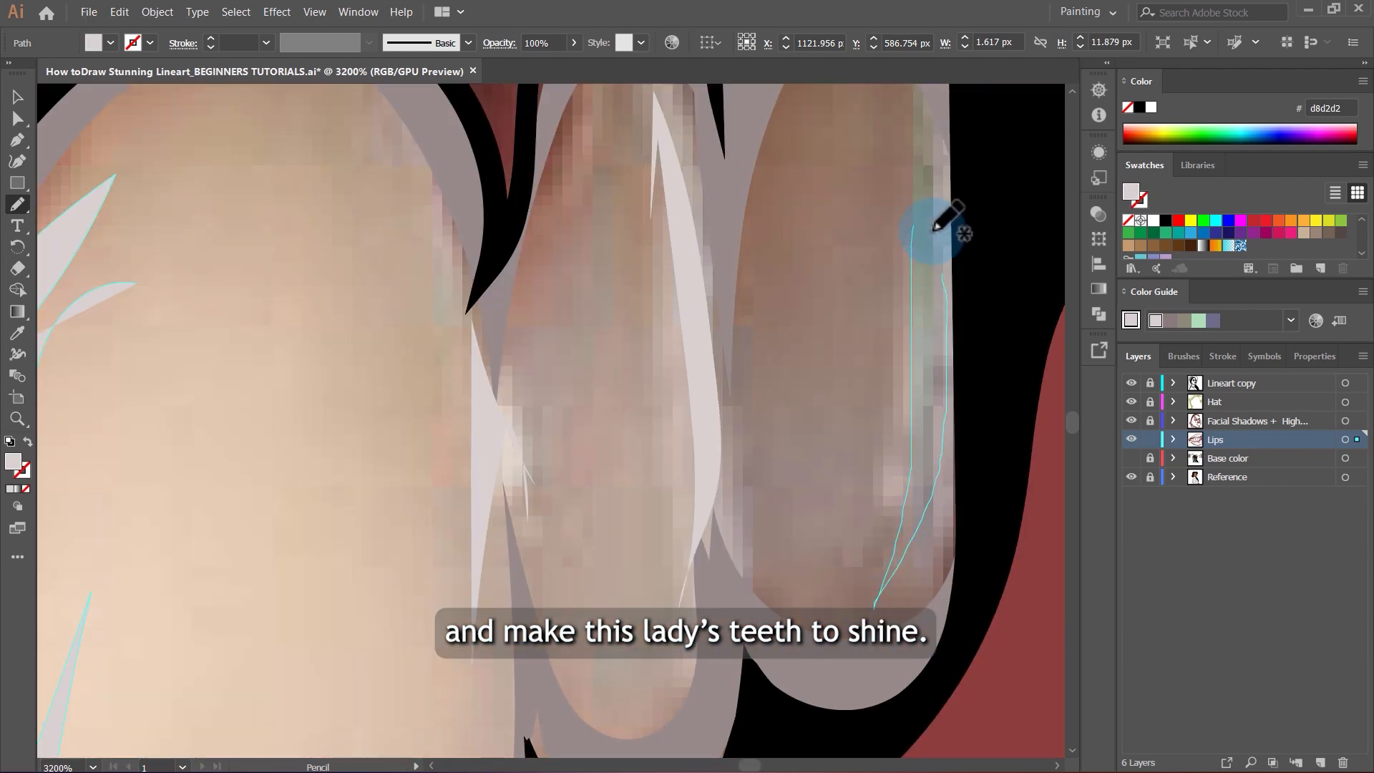
Draw highlights on the rounded upper tooth and the large tooth left of it, and deselect them.
{"action": "scroll", "coordinate": [889, 207], "scroll_direction": "down", "scroll_amount": 2}
{"action": "scroll", "coordinate": [803, 374], "scroll_direction": "up", "scroll_amount": 1}
{"action": "mouse_move", "coordinate": [516, 332]}
{"action": "left_mouse_down"}
{"action": "mouse_move", "coordinate": [613, 527]}
{"action": "mouse_move", "coordinate": [506, 358]}
{"action": "mouse_move", "coordinate": [494, 419]}
{"action": "left_mouse_up"}
{"action": "scroll", "coordinate": [637, 420], "scroll_direction": "down", "scroll_amount": 2}
{"action": "scroll", "coordinate": [424, 473], "scroll_direction": "up", "scroll_amount": 2}
{"action": "mouse_move", "coordinate": [477, 479]}
{"action": "left_mouse_down"}
{"action": "mouse_move", "coordinate": [422, 483]}
{"action": "mouse_move", "coordinate": [517, 526]}
{"action": "mouse_move", "coordinate": [355, 479]}
{"action": "left_mouse_up"}
{"action": "key", "text": "v"}
{"action": "left_click", "coordinate": [389, 444]}
{"action": "scroll", "coordinate": [494, 469], "scroll_direction": "down", "scroll_amount": 4}
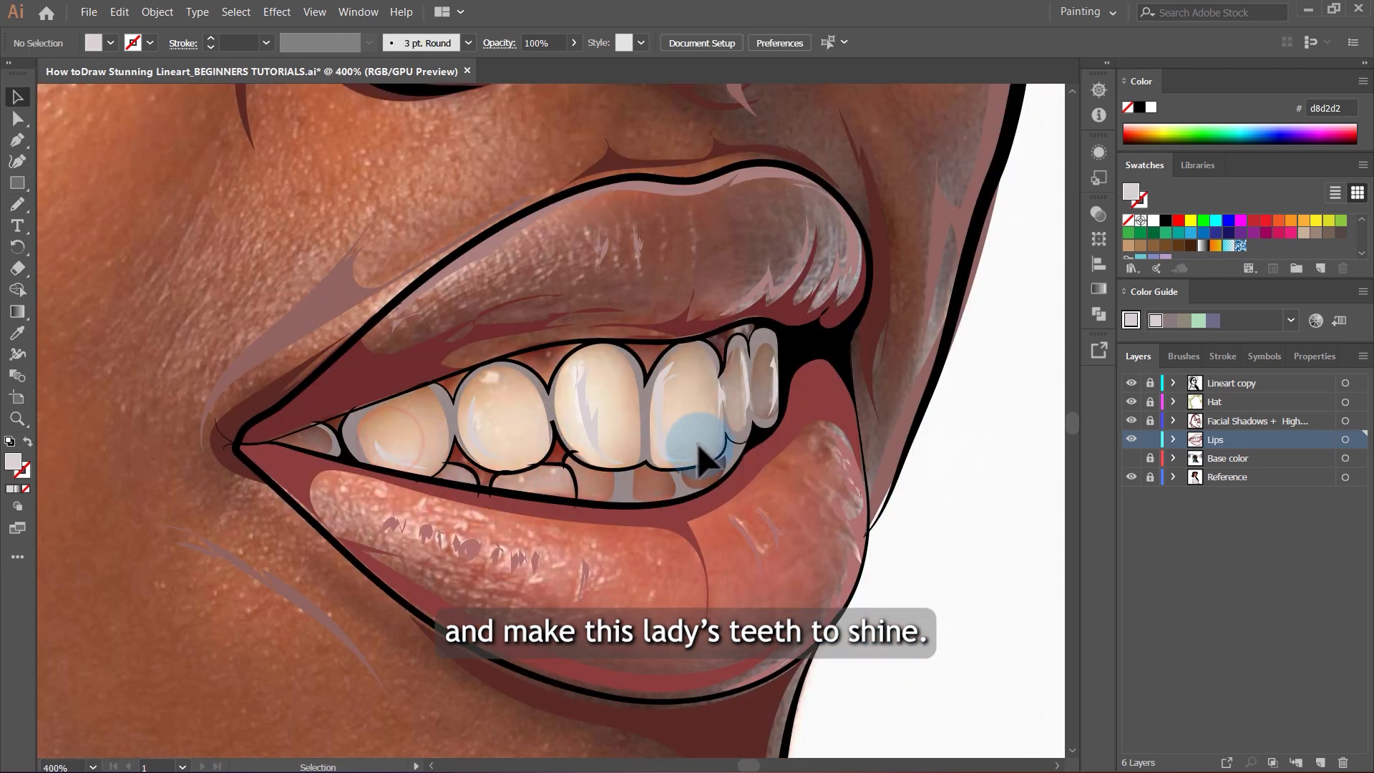
Draw a curved highlight about 9 × 5 px along the upper right edge of the middle lower tooth.
{"action": "scroll", "coordinate": [636, 494], "scroll_direction": "up", "scroll_amount": 4}
{"action": "key", "text": "n"}
{"action": "scroll", "coordinate": [508, 499], "scroll_direction": "up", "scroll_amount": 1}
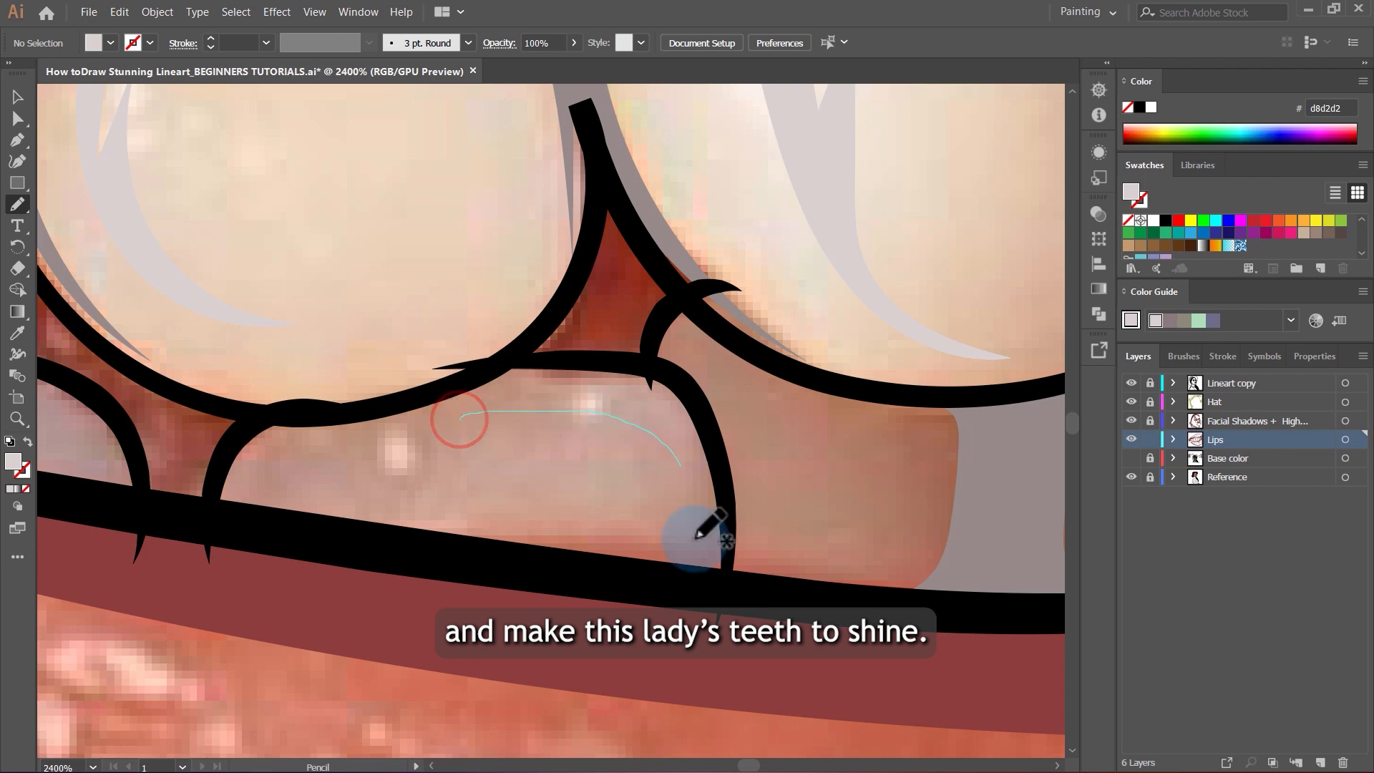
{"action": "left_click_drag", "start_coordinate": [516, 372], "coordinate": [465, 408]}
{"action": "key", "text": "v"}
{"action": "scroll", "coordinate": [625, 420], "scroll_direction": "down", "scroll_amount": 4}
Show the Base color layer, hide the Reference layer, deselect the highlight, and review the finished teeth on the portrait.
{"action": "left_click", "coordinate": [1131, 458]}
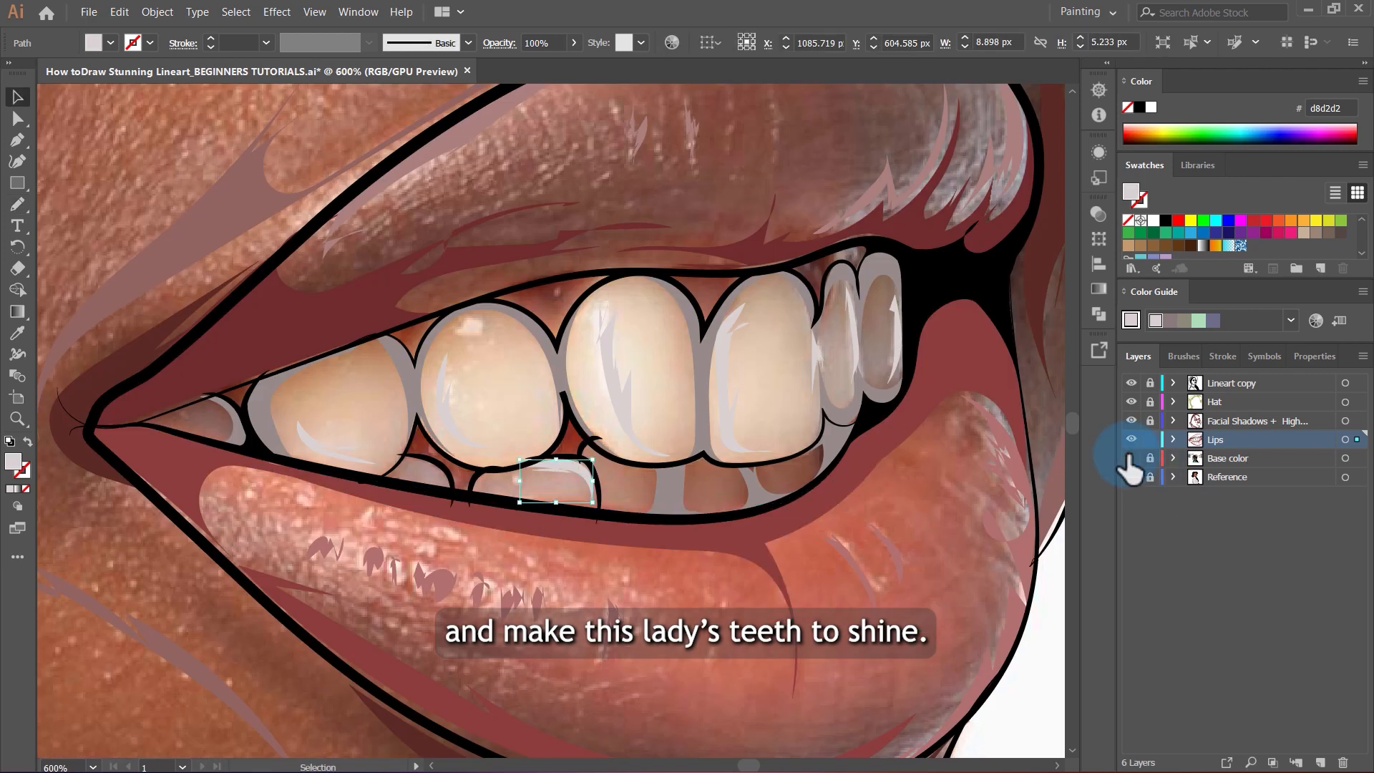
{"action": "left_click", "coordinate": [1131, 476]}
{"action": "scroll", "coordinate": [676, 444], "scroll_direction": "down", "scroll_amount": 4}
{"action": "left_click", "coordinate": [917, 478]}
{"action": "scroll", "coordinate": [658, 439], "scroll_direction": "down", "scroll_amount": 3}
{"action": "scroll", "coordinate": [662, 439], "scroll_direction": "up", "scroll_amount": 4}
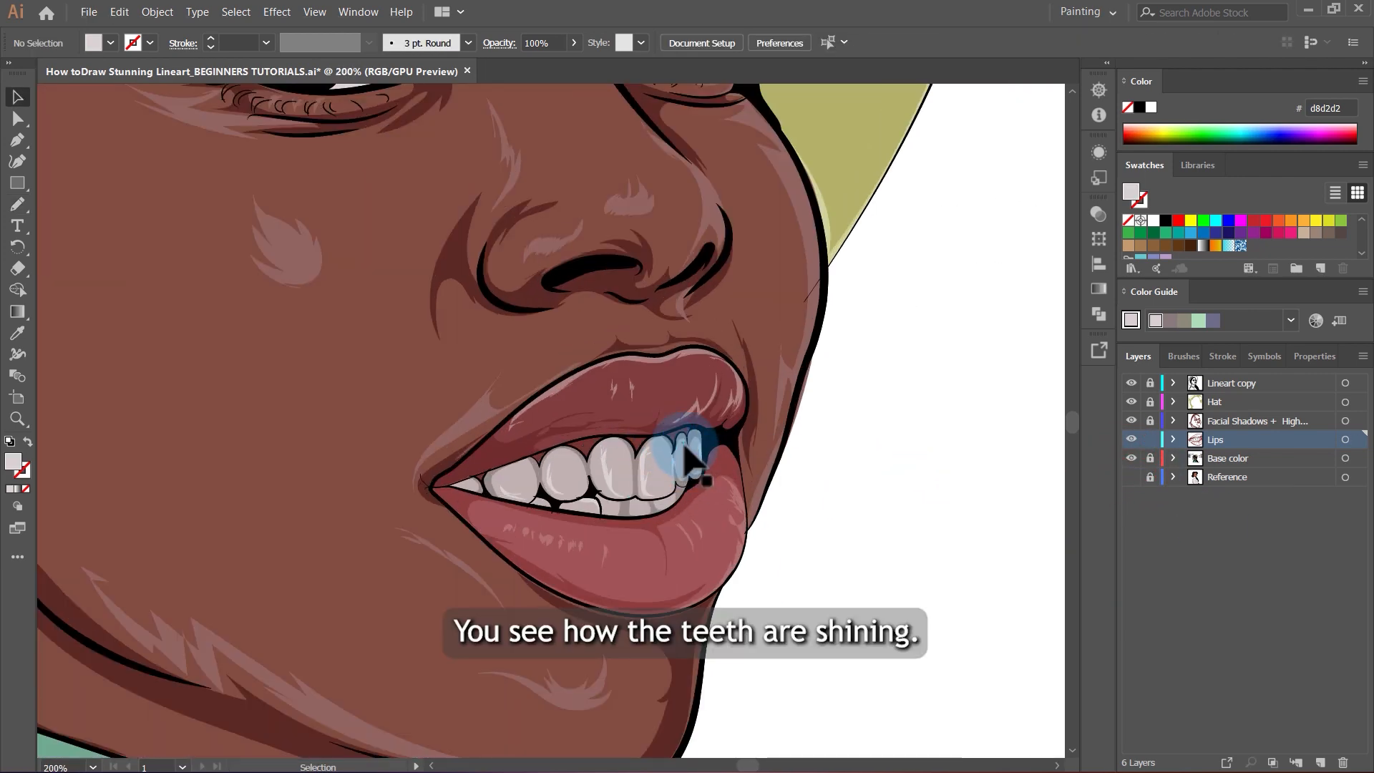
{"action": "scroll", "coordinate": [799, 458], "scroll_direction": "down", "scroll_amount": 2}
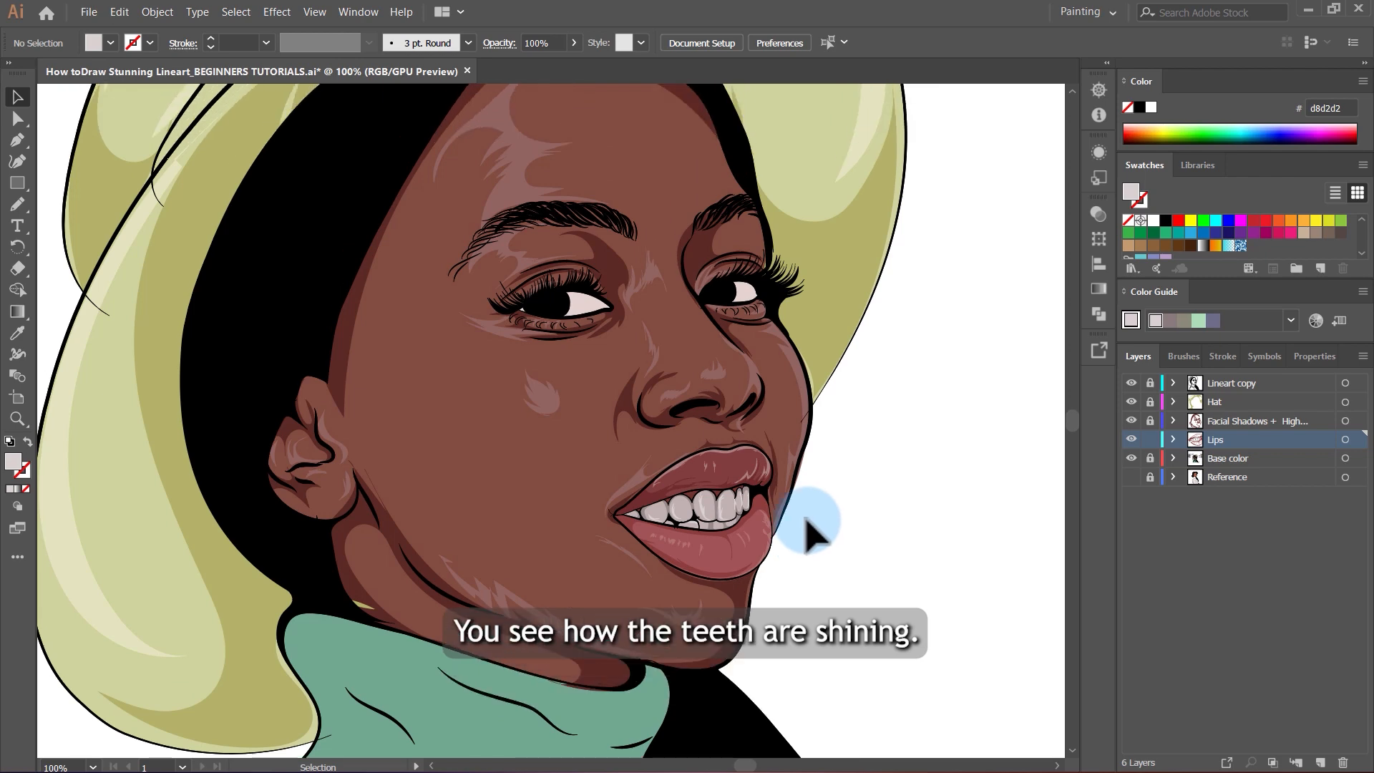
{"action": "scroll", "coordinate": [751, 512], "scroll_direction": "down", "scroll_amount": 3}
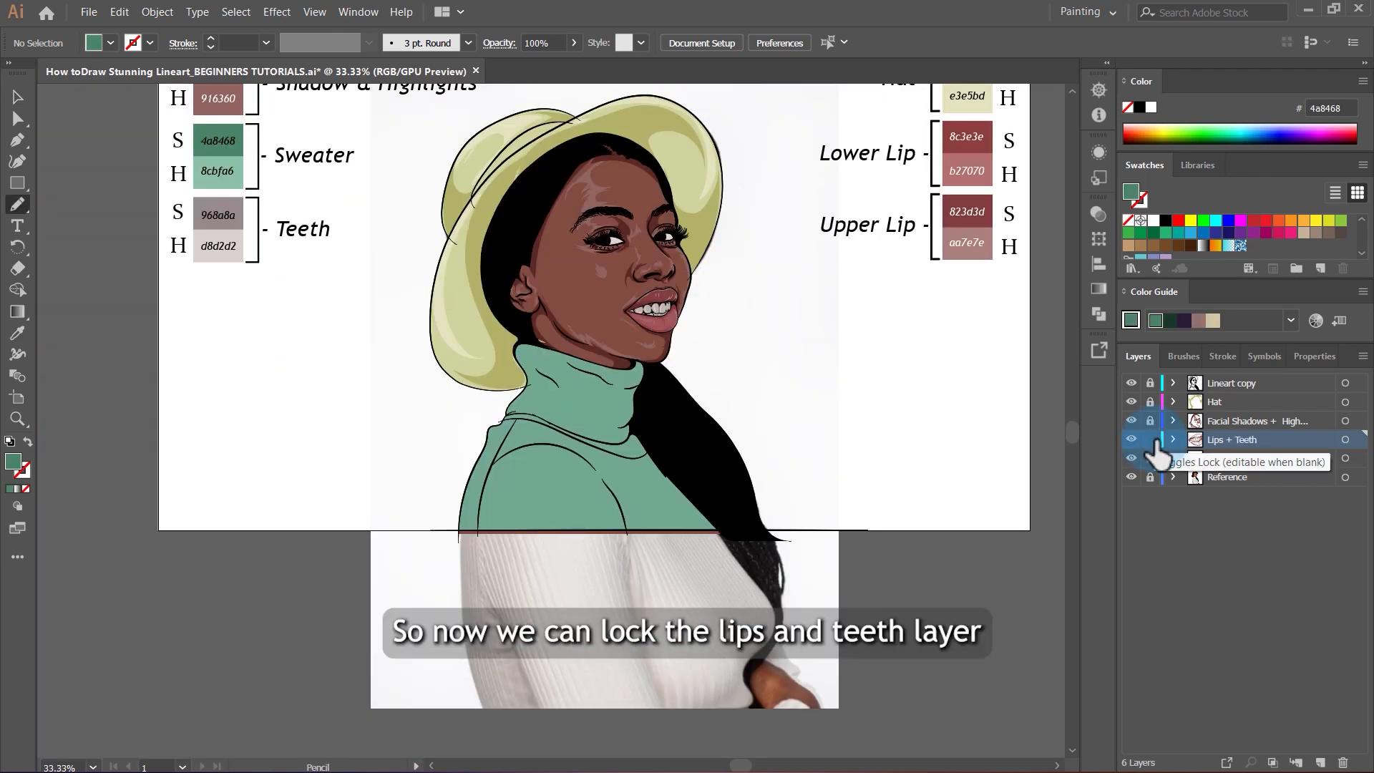
Lock the Lips + Teeth layer and create a new layer named Sweater directly above the Base color layer.
{"action": "left_click", "coordinate": [1285, 460]}
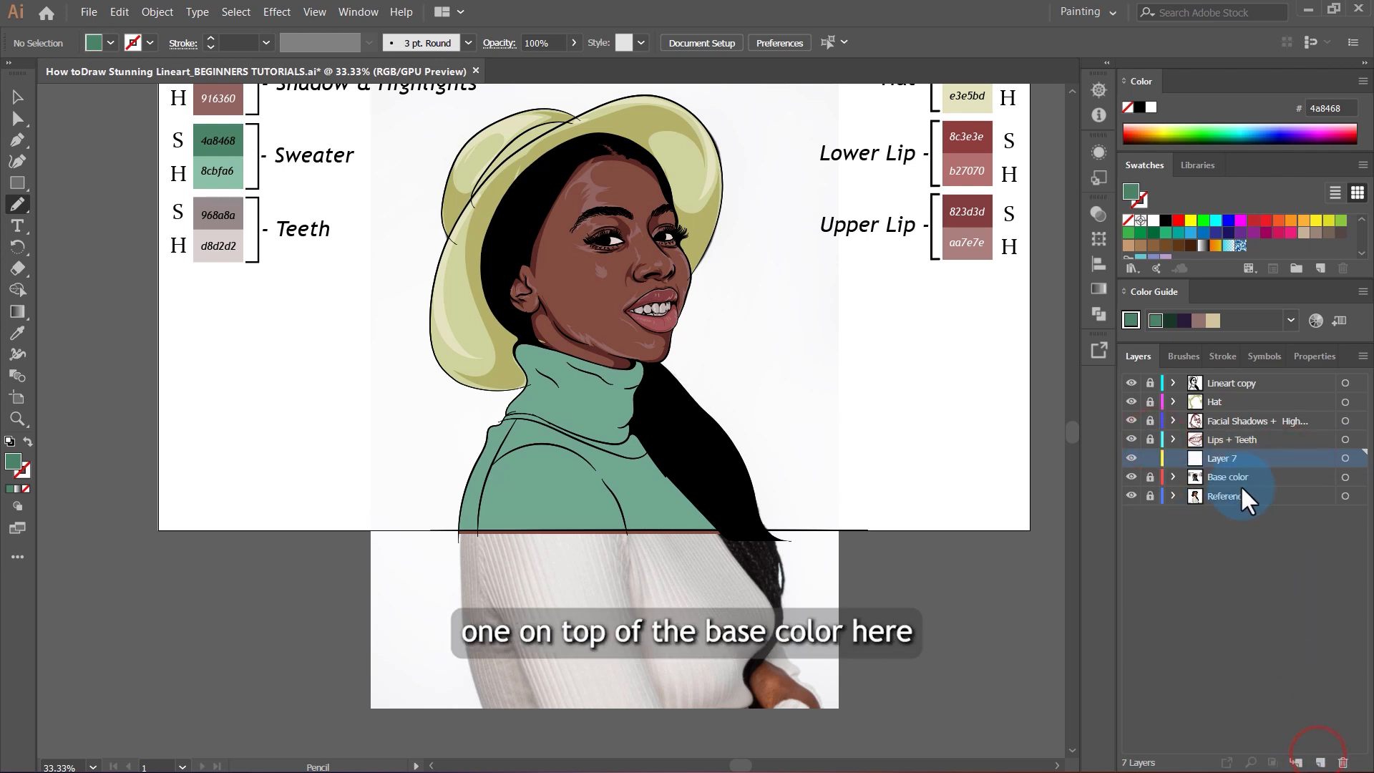
{"action": "double_click", "coordinate": [1238, 458]}
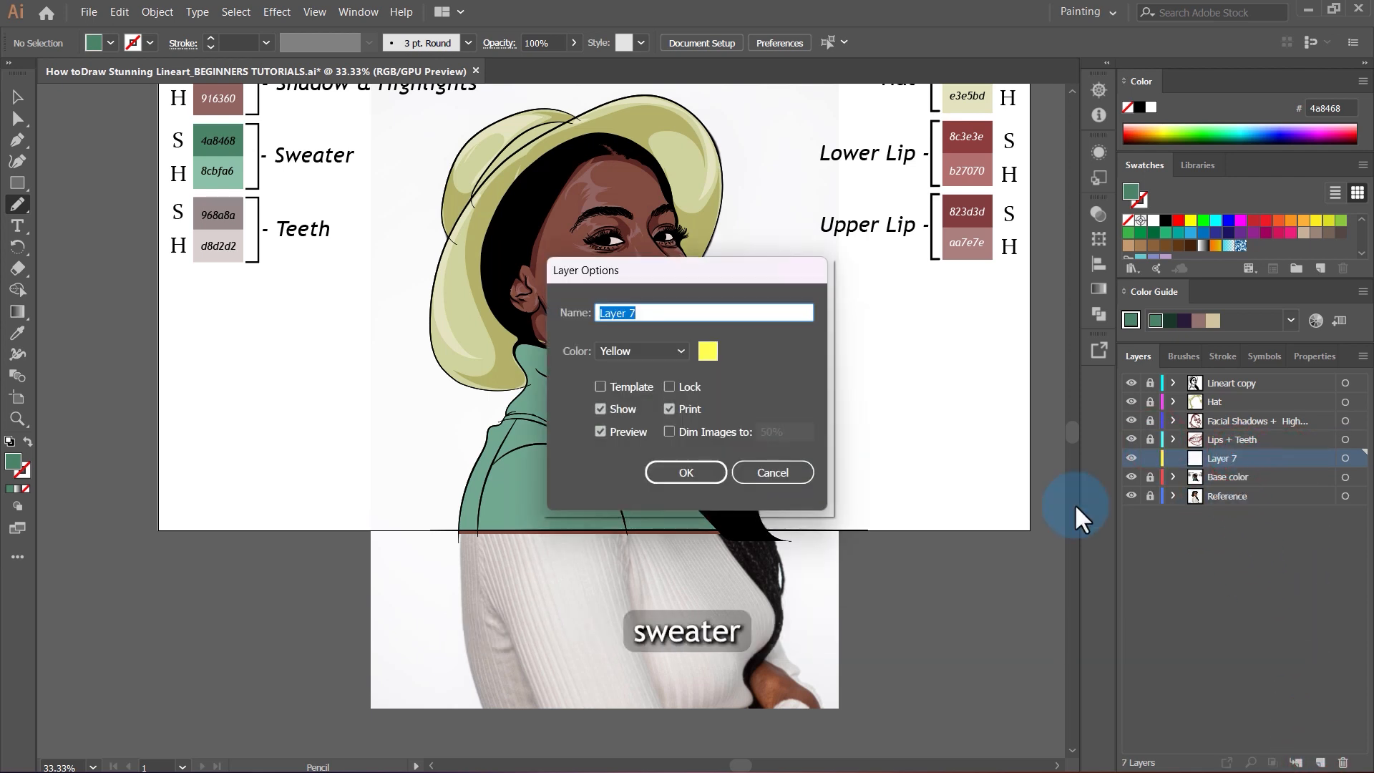
{"action": "type", "text": "Sweater"}
{"action": "key", "text": "Return"}
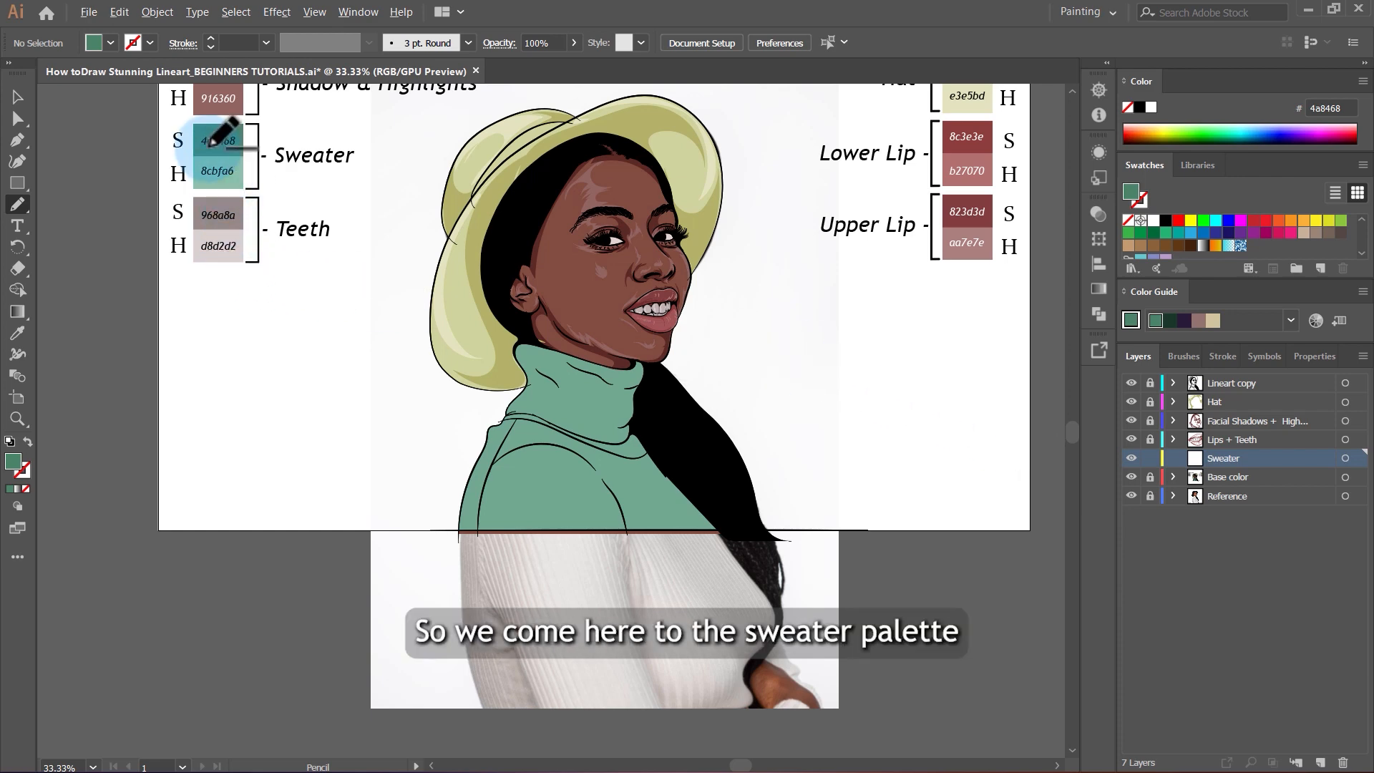
Sample the sweater shadow color 4a8468 from the palette and activate the Pencil tool for the sweater.
{"action": "scroll", "coordinate": [211, 144], "scroll_direction": "up", "scroll_amount": 3}
{"action": "scroll", "coordinate": [251, 201], "scroll_direction": "up", "scroll_amount": 2}
{"action": "scroll", "coordinate": [266, 223], "scroll_direction": "up", "scroll_amount": 1}
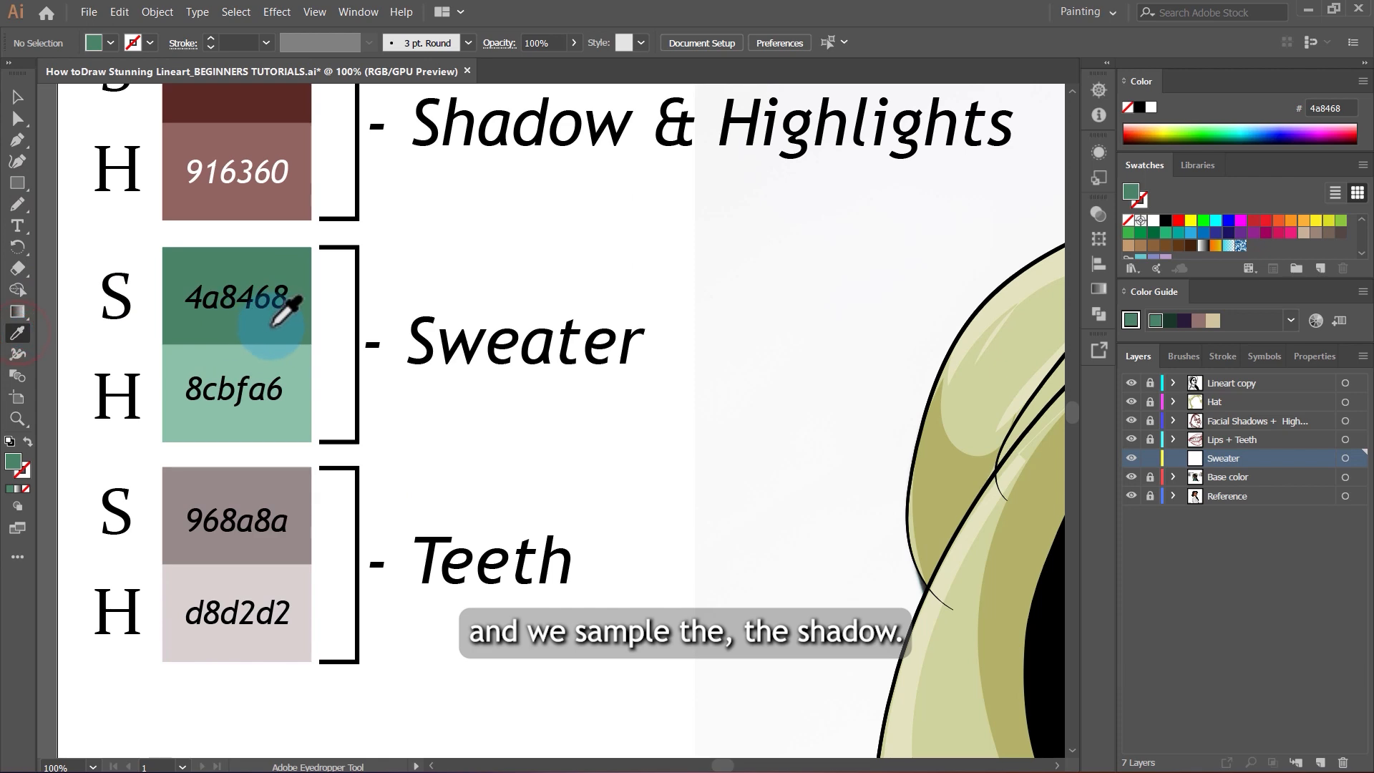
{"action": "right_click", "coordinate": [22, 197]}
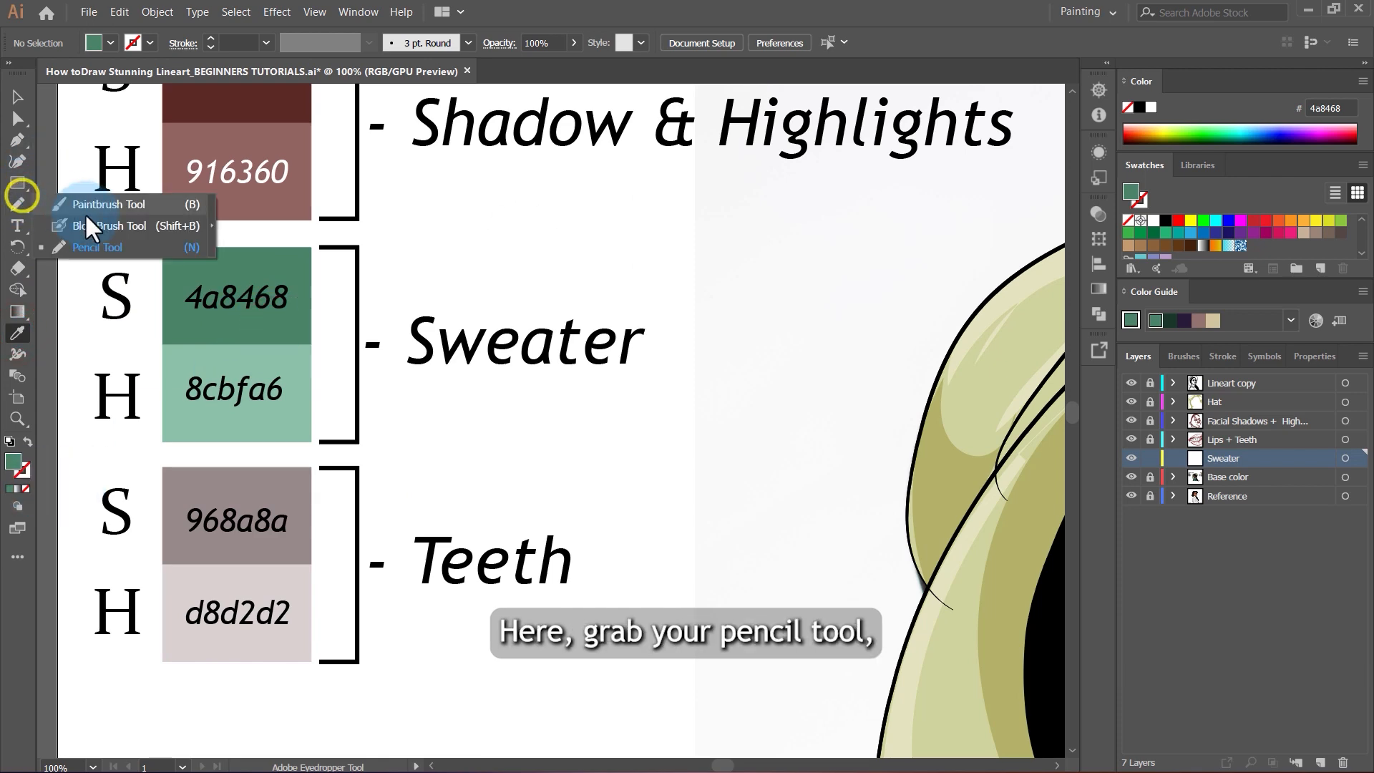
{"action": "left_click", "coordinate": [98, 242]}
{"action": "scroll", "coordinate": [218, 243], "scroll_direction": "down", "scroll_amount": 2}
{"action": "scroll", "coordinate": [847, 515], "scroll_direction": "up", "scroll_amount": 1}
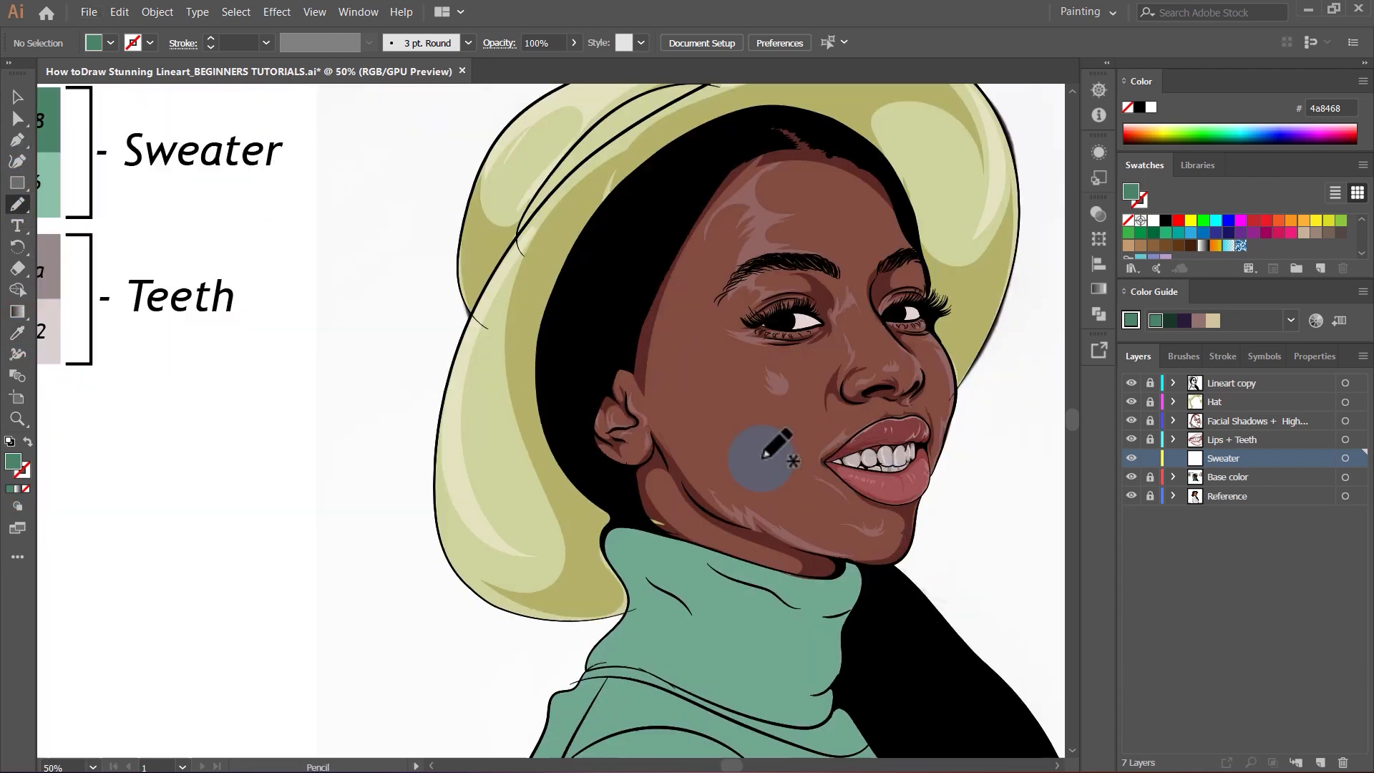
Hide the Base color layer to expose the reference photo's sweater for tracing.
{"action": "scroll", "coordinate": [552, 377], "scroll_direction": "down", "scroll_amount": 1}
{"action": "scroll", "coordinate": [552, 377], "scroll_direction": "down", "scroll_amount": 3}
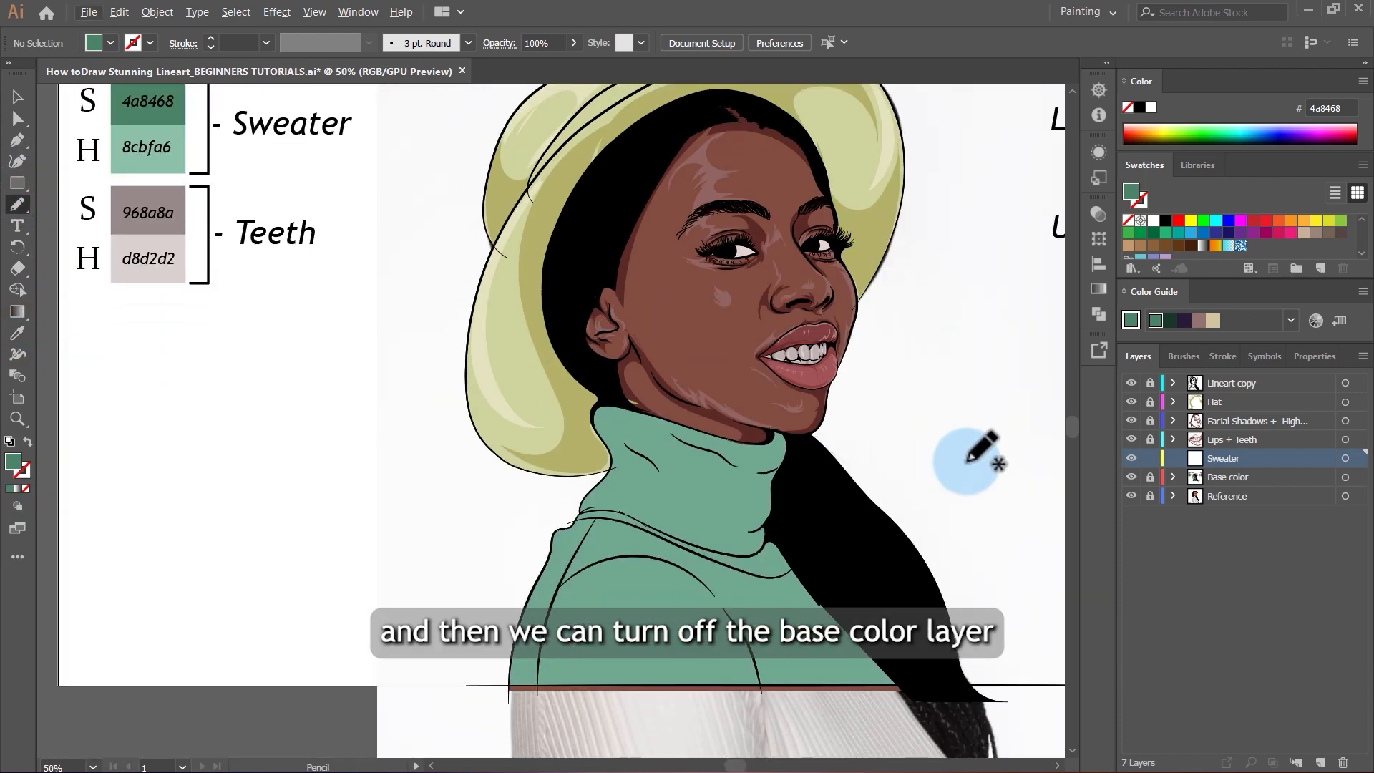
{"action": "left_click", "coordinate": [1131, 476]}
{"action": "scroll", "coordinate": [744, 370], "scroll_direction": "down", "scroll_amount": 3}
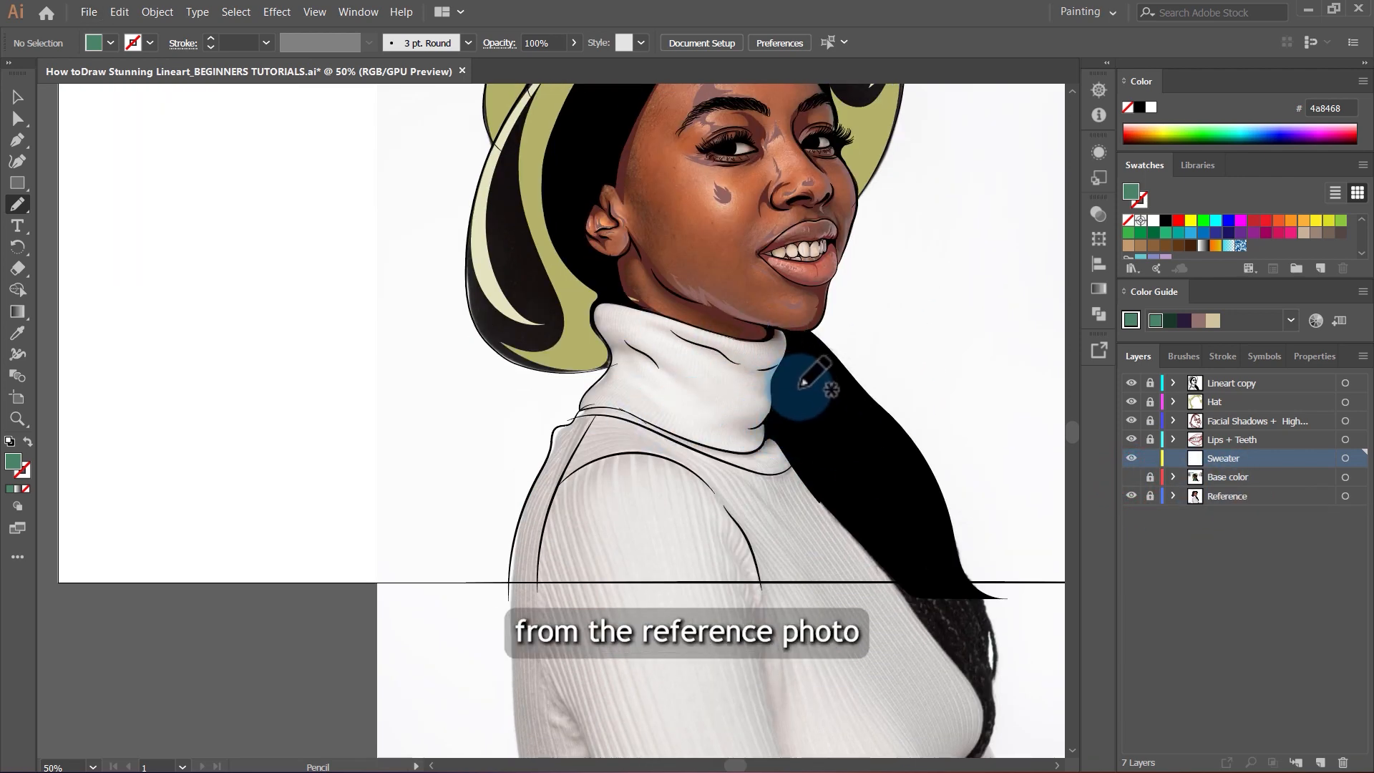
{"action": "scroll", "coordinate": [783, 383], "scroll_direction": "up", "scroll_amount": 4}
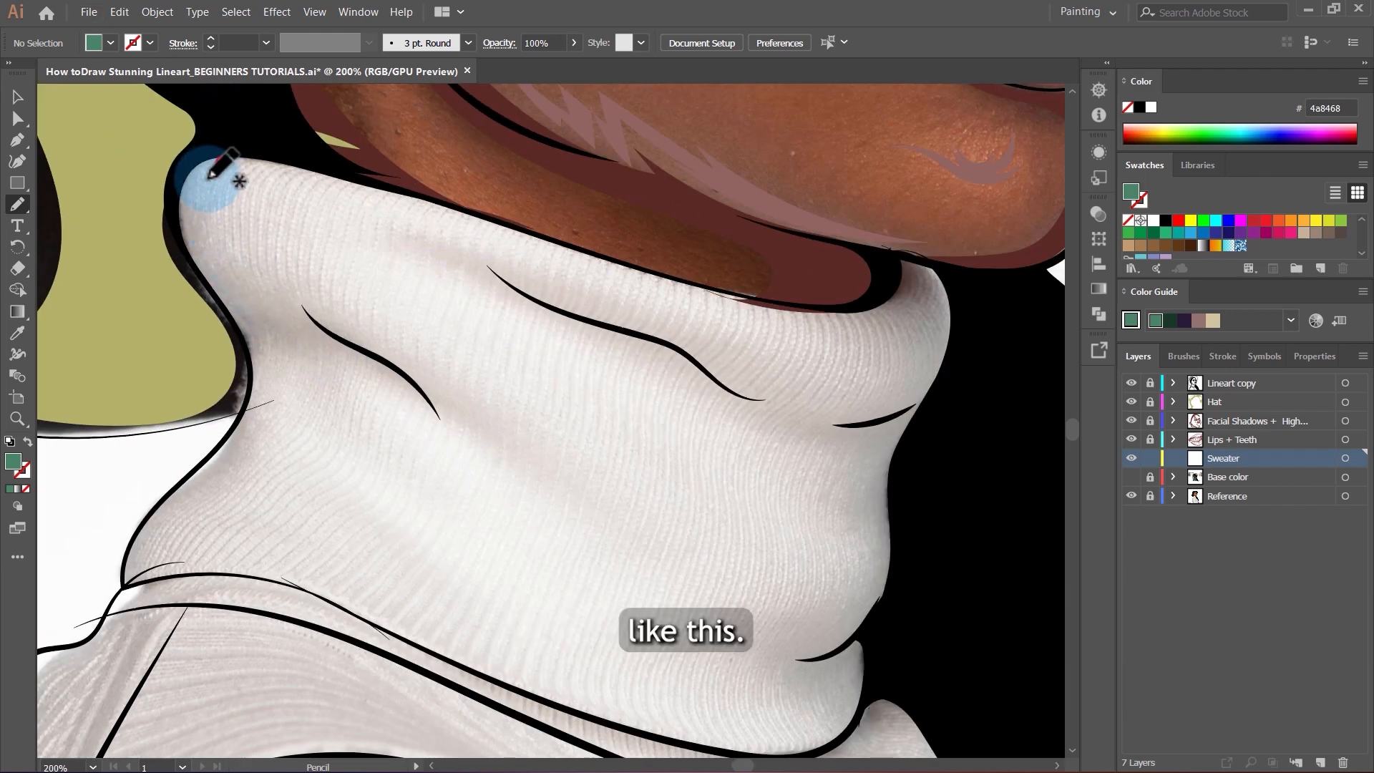
Draw a sweater shadow about 230 × 185 px along the seam and fold below the turtleneck, curling up beside the hair.
{"action": "mouse_move", "coordinate": [216, 163]}
{"action": "left_mouse_down"}
{"action": "mouse_move", "coordinate": [269, 269]}
{"action": "mouse_move", "coordinate": [358, 325]}
{"action": "mouse_move", "coordinate": [490, 506]}
{"action": "mouse_move", "coordinate": [190, 224]}
{"action": "mouse_move", "coordinate": [221, 163]}
{"action": "left_mouse_up"}
{"action": "scroll", "coordinate": [301, 199], "scroll_direction": "up", "scroll_amount": 2}
{"action": "scroll", "coordinate": [762, 446], "scroll_direction": "up", "scroll_amount": 1}
{"action": "mouse_move", "coordinate": [390, 322]}
{"action": "left_mouse_down"}
{"action": "mouse_move", "coordinate": [317, 281]}
{"action": "mouse_move", "coordinate": [724, 521]}
{"action": "mouse_move", "coordinate": [873, 551]}
{"action": "mouse_move", "coordinate": [1021, 298]}
{"action": "mouse_move", "coordinate": [601, 221]}
{"action": "mouse_move", "coordinate": [533, 237]}
{"action": "mouse_move", "coordinate": [923, 562]}
{"action": "mouse_move", "coordinate": [914, 763]}
{"action": "left_mouse_up"}
{"action": "scroll", "coordinate": [874, 552], "scroll_direction": "down", "scroll_amount": 3}
{"action": "left_click_drag", "start_coordinate": [1037, 274], "coordinate": [1031, 285]}
{"action": "scroll", "coordinate": [779, 372], "scroll_direction": "down", "scroll_amount": 4}
{"action": "scroll", "coordinate": [779, 432], "scroll_direction": "up", "scroll_amount": 4}
Draw a pointed crease shadow about 61 × 66 px on the sleeve's inner edge, just above the artboard's lower border.
{"action": "mouse_move", "coordinate": [785, 392]}
{"action": "left_mouse_down"}
{"action": "mouse_move", "coordinate": [768, 461]}
{"action": "mouse_move", "coordinate": [461, 493]}
{"action": "mouse_move", "coordinate": [115, 342]}
{"action": "mouse_move", "coordinate": [424, 504]}
{"action": "mouse_move", "coordinate": [828, 531]}
{"action": "mouse_move", "coordinate": [892, 552]}
{"action": "mouse_move", "coordinate": [711, 621]}
{"action": "mouse_move", "coordinate": [396, 516]}
{"action": "mouse_move", "coordinate": [771, 673]}
{"action": "mouse_move", "coordinate": [798, 355]}
{"action": "mouse_move", "coordinate": [796, 383]}
{"action": "left_mouse_up"}
{"action": "scroll", "coordinate": [799, 492], "scroll_direction": "down", "scroll_amount": 5}
{"action": "scroll", "coordinate": [803, 488], "scroll_direction": "up", "scroll_amount": 5}
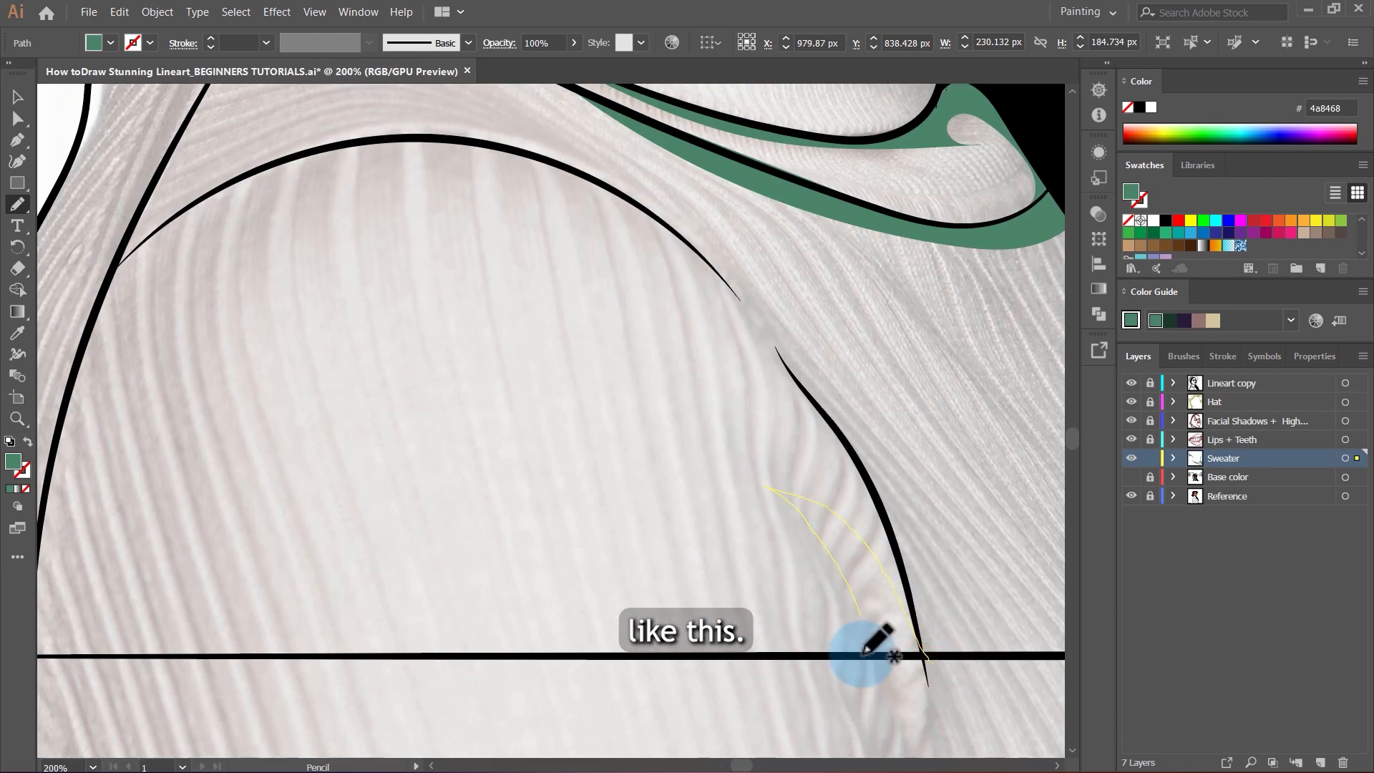
{"action": "scroll", "coordinate": [874, 608], "scroll_direction": "down", "scroll_amount": 4}
{"action": "scroll", "coordinate": [649, 449], "scroll_direction": "up", "scroll_amount": 2}
{"action": "scroll", "coordinate": [653, 449], "scroll_direction": "up", "scroll_amount": 5}
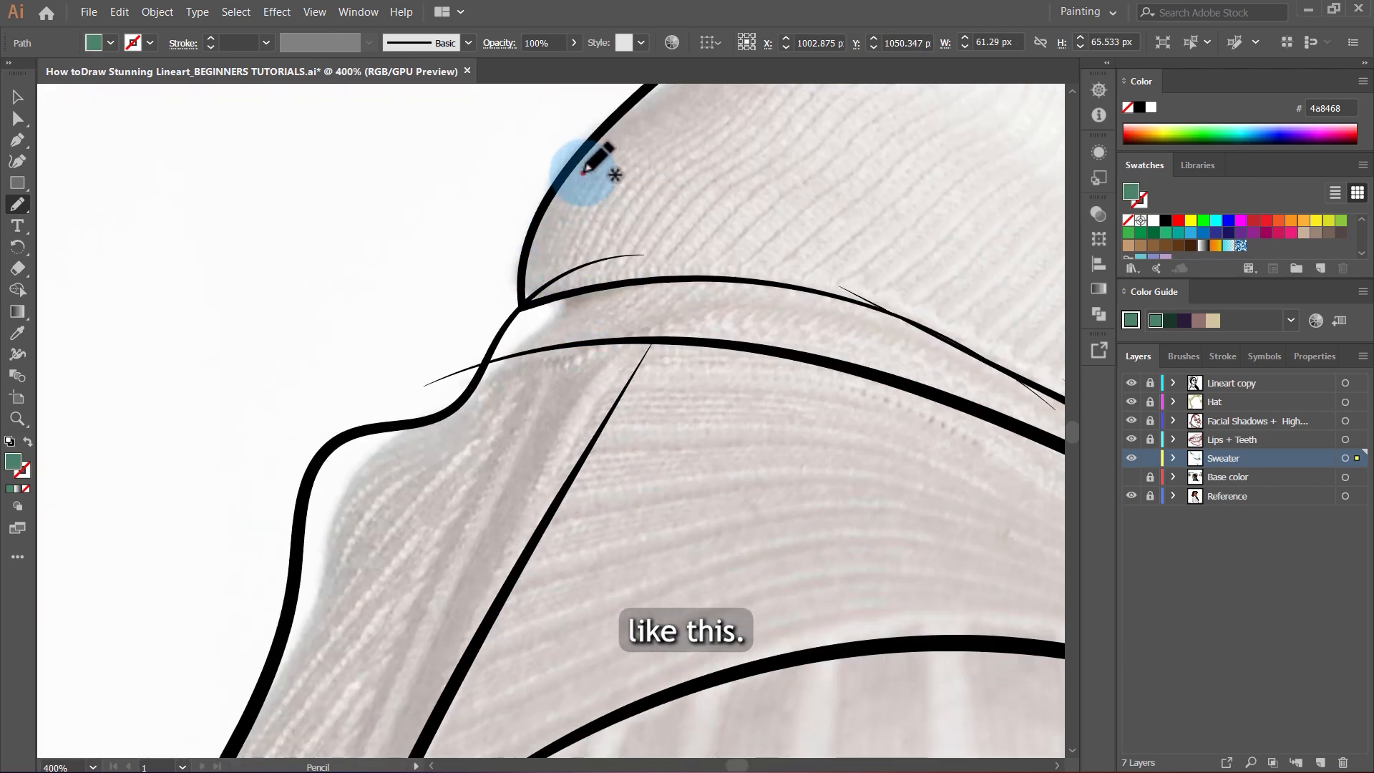
Draw shadows along the turtleneck's left edge and its left fold, the fold shape about 156 × 78 px.
{"action": "mouse_move", "coordinate": [586, 169]}
{"action": "left_mouse_down"}
{"action": "mouse_move", "coordinate": [496, 345]}
{"action": "mouse_move", "coordinate": [1030, 390]}
{"action": "mouse_move", "coordinate": [623, 285]}
{"action": "mouse_move", "coordinate": [633, 110]}
{"action": "mouse_move", "coordinate": [585, 169]}
{"action": "left_mouse_up"}
{"action": "scroll", "coordinate": [453, 305], "scroll_direction": "down", "scroll_amount": 4}
{"action": "scroll", "coordinate": [539, 223], "scroll_direction": "up", "scroll_amount": 5}
{"action": "scroll", "coordinate": [500, 218], "scroll_direction": "down", "scroll_amount": 2}
{"action": "mouse_move", "coordinate": [479, 128]}
{"action": "left_mouse_down"}
{"action": "mouse_move", "coordinate": [485, 194]}
{"action": "mouse_move", "coordinate": [315, 428]}
{"action": "mouse_move", "coordinate": [517, 187]}
{"action": "mouse_move", "coordinate": [841, 336]}
{"action": "left_mouse_up"}
{"action": "left_click_drag", "start_coordinate": [667, 128], "coordinate": [472, 152]}
{"action": "scroll", "coordinate": [501, 236], "scroll_direction": "down", "scroll_amount": 3}
{"action": "scroll", "coordinate": [683, 263], "scroll_direction": "up", "scroll_amount": 3}
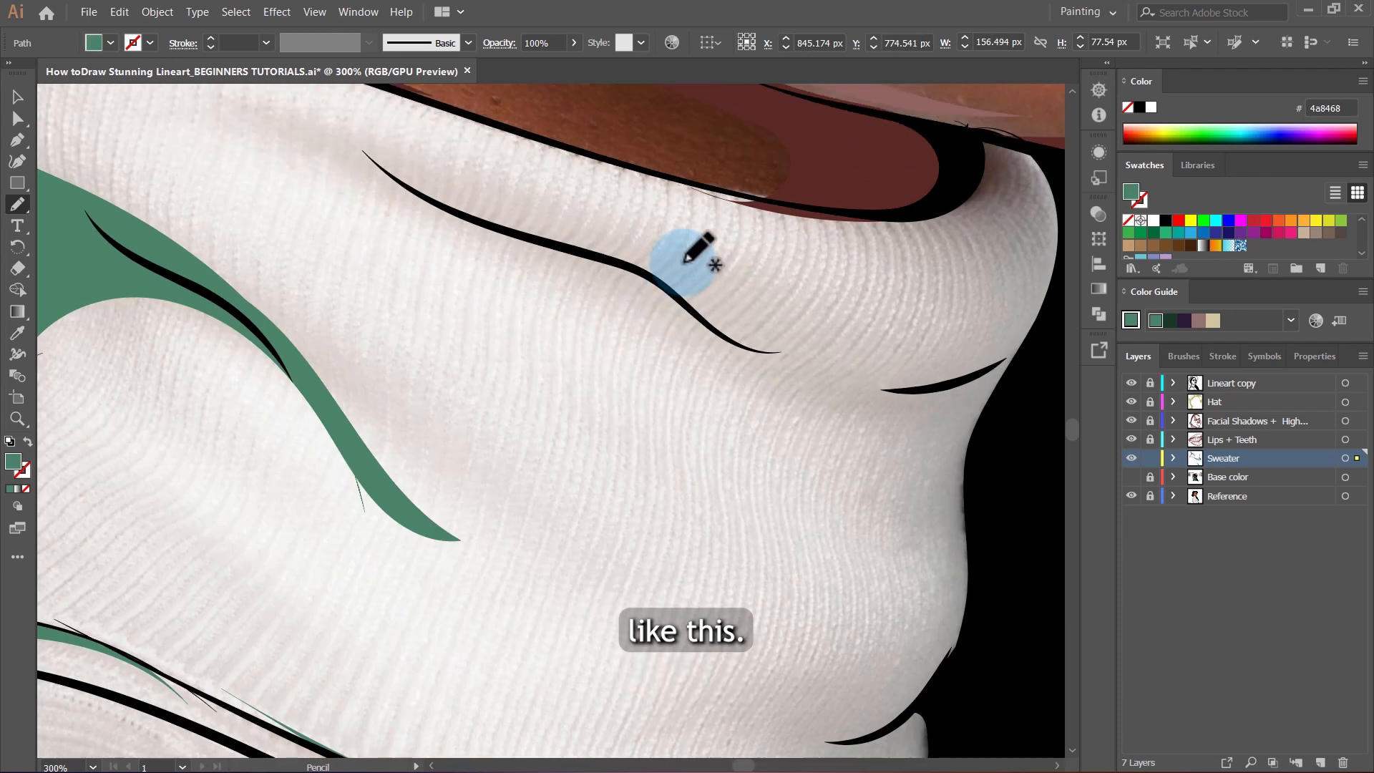
Draw shadows under the turtleneck's upper fold and down its right edge, with rounded lobes reaching into the collar.
{"action": "mouse_move", "coordinate": [558, 242]}
{"action": "left_mouse_down"}
{"action": "mouse_move", "coordinate": [238, 135]}
{"action": "mouse_move", "coordinate": [771, 393]}
{"action": "mouse_move", "coordinate": [930, 656]}
{"action": "mouse_move", "coordinate": [1022, 514]}
{"action": "mouse_move", "coordinate": [558, 242]}
{"action": "left_mouse_up"}
{"action": "scroll", "coordinate": [581, 301], "scroll_direction": "down", "scroll_amount": 3}
{"action": "scroll", "coordinate": [792, 357], "scroll_direction": "down", "scroll_amount": 2}
{"action": "scroll", "coordinate": [818, 518], "scroll_direction": "up", "scroll_amount": 3}
{"action": "mouse_move", "coordinate": [641, 319]}
{"action": "left_mouse_down"}
{"action": "mouse_move", "coordinate": [827, 487]}
{"action": "mouse_move", "coordinate": [698, 228]}
{"action": "mouse_move", "coordinate": [641, 319]}
{"action": "left_mouse_up"}
{"action": "scroll", "coordinate": [765, 307], "scroll_direction": "down", "scroll_amount": 3}
{"action": "scroll", "coordinate": [673, 315], "scroll_direction": "up", "scroll_amount": 2}
Draw shadows along the sleeve's arched seam (about 343 × 208 px), the chest edge beside the hair and the diagonal shoulder seam, and deselect.
{"action": "mouse_move", "coordinate": [693, 438]}
{"action": "left_mouse_down"}
{"action": "mouse_move", "coordinate": [612, 343]}
{"action": "mouse_move", "coordinate": [452, 311]}
{"action": "mouse_move", "coordinate": [331, 386]}
{"action": "mouse_move", "coordinate": [298, 571]}
{"action": "mouse_move", "coordinate": [300, 417]}
{"action": "mouse_move", "coordinate": [363, 330]}
{"action": "mouse_move", "coordinate": [529, 294]}
{"action": "mouse_move", "coordinate": [668, 385]}
{"action": "mouse_move", "coordinate": [766, 566]}
{"action": "left_mouse_up"}
{"action": "scroll", "coordinate": [684, 426], "scroll_direction": "down", "scroll_amount": 2}
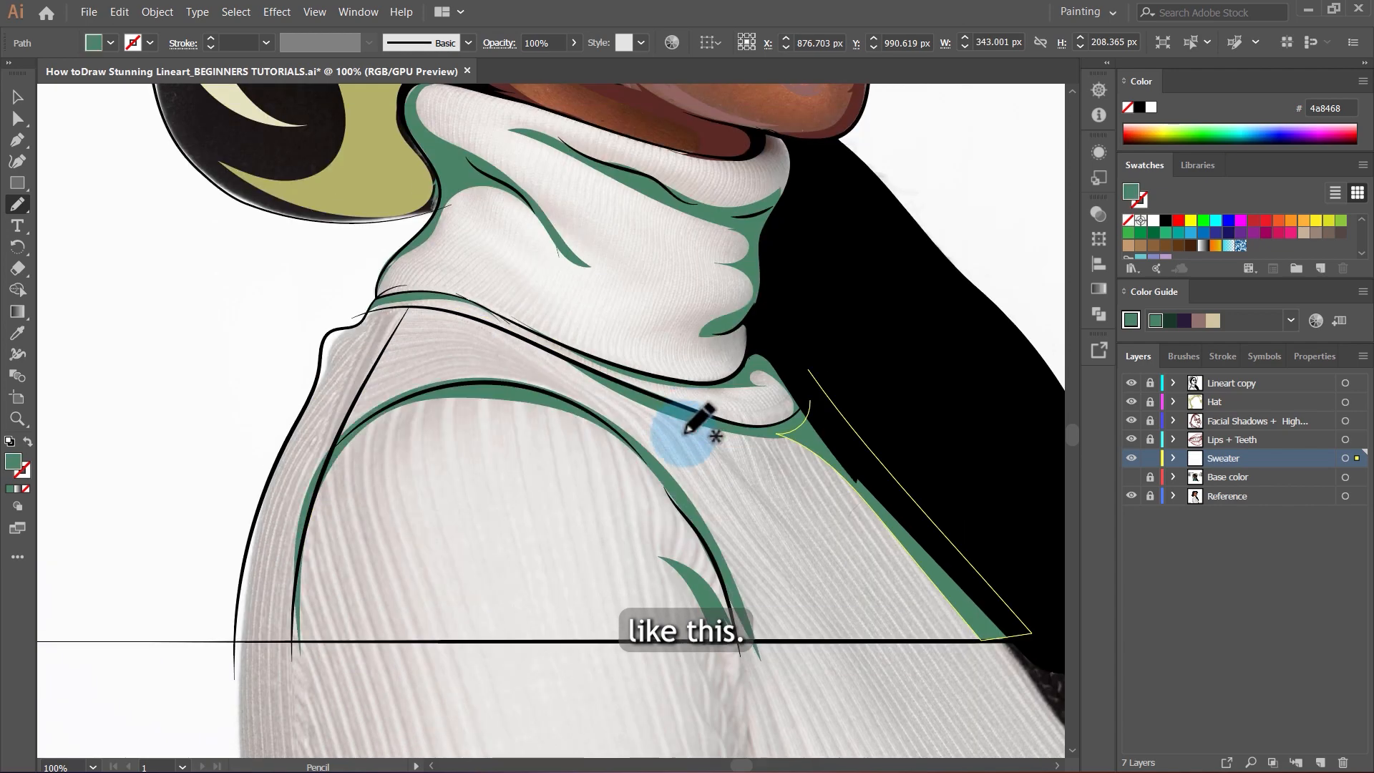
{"action": "scroll", "coordinate": [398, 429], "scroll_direction": "up", "scroll_amount": 4}
{"action": "mouse_move", "coordinate": [436, 261]}
{"action": "left_mouse_down"}
{"action": "mouse_move", "coordinate": [303, 536]}
{"action": "mouse_move", "coordinate": [464, 259]}
{"action": "mouse_move", "coordinate": [456, 272]}
{"action": "mouse_move", "coordinate": [627, 324]}
{"action": "mouse_move", "coordinate": [883, 436]}
{"action": "mouse_move", "coordinate": [746, 347]}
{"action": "mouse_move", "coordinate": [498, 260]}
{"action": "mouse_move", "coordinate": [375, 273]}
{"action": "mouse_move", "coordinate": [349, 298]}
{"action": "mouse_move", "coordinate": [451, 294]}
{"action": "left_mouse_up"}
{"action": "key", "text": "v"}
{"action": "left_click", "coordinate": [523, 318]}
{"action": "scroll", "coordinate": [536, 319], "scroll_direction": "down", "scroll_amount": 3}
{"action": "scroll", "coordinate": [582, 379], "scroll_direction": "up", "scroll_amount": 2}
{"action": "scroll", "coordinate": [637, 357], "scroll_direction": "down", "scroll_amount": 1}
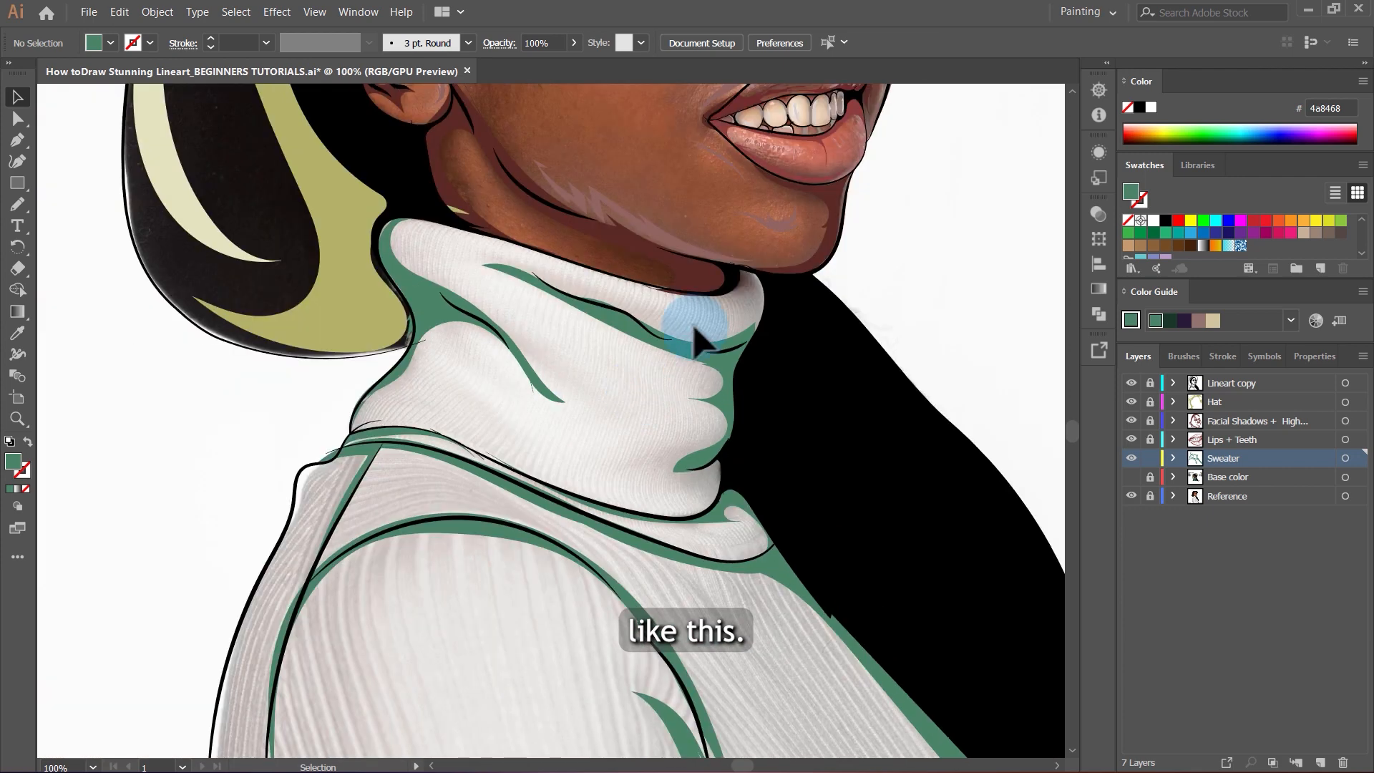
Draw a curved shadow along the turtleneck's upper rim under the chin, widening at the right end.
{"action": "scroll", "coordinate": [687, 286], "scroll_direction": "up", "scroll_amount": 3}
{"action": "key", "text": "n"}
{"action": "mouse_move", "coordinate": [759, 245]}
{"action": "left_mouse_down"}
{"action": "mouse_move", "coordinate": [724, 316]}
{"action": "mouse_move", "coordinate": [495, 304]}
{"action": "mouse_move", "coordinate": [699, 353]}
{"action": "mouse_move", "coordinate": [832, 348]}
{"action": "left_mouse_up"}
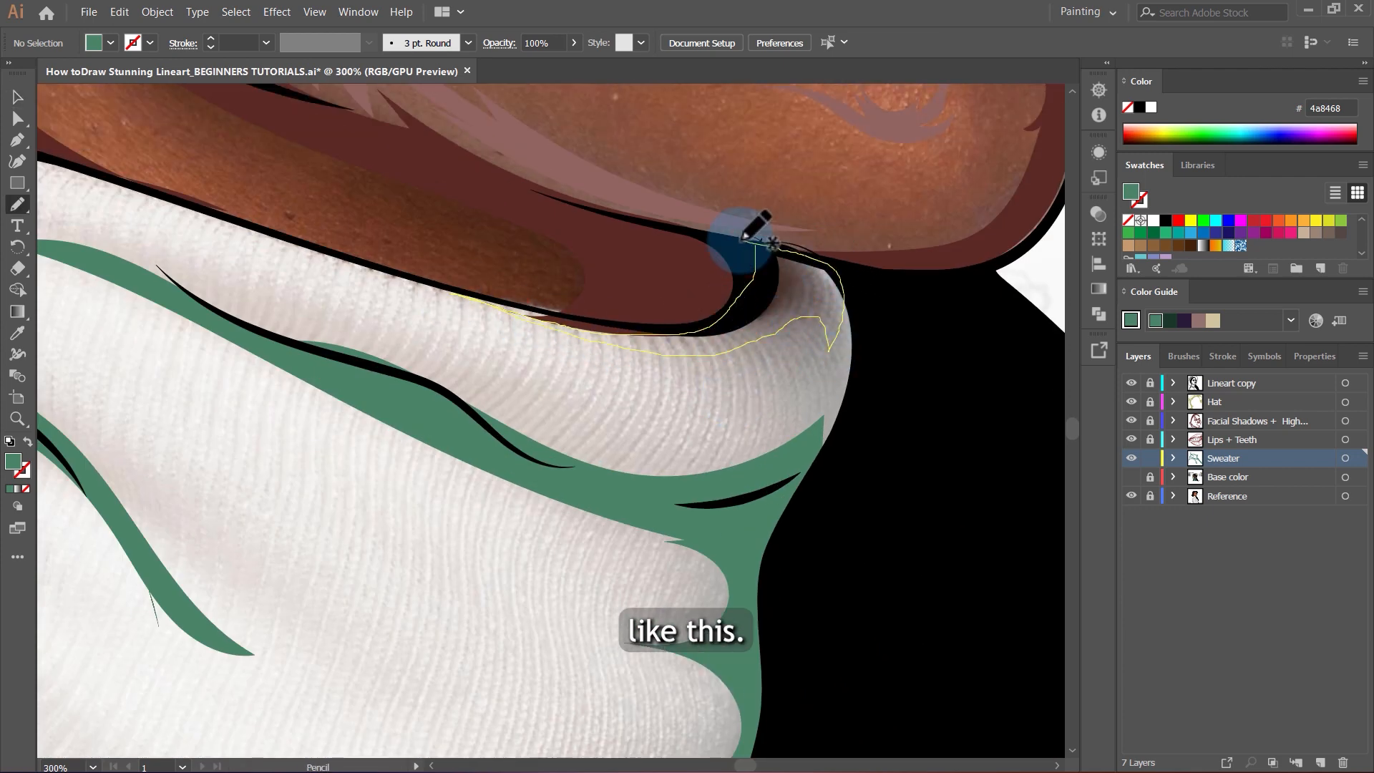
{"action": "left_click_drag", "start_coordinate": [744, 238], "coordinate": [755, 245]}
Deselect the collar shadow and show the Base color layer to review the sweater shadows.
{"action": "key", "text": "v"}
{"action": "scroll", "coordinate": [737, 420], "scroll_direction": "down", "scroll_amount": 2}
{"action": "left_click", "coordinate": [739, 423]}
{"action": "left_click", "coordinate": [1131, 476]}
{"action": "scroll", "coordinate": [601, 301], "scroll_direction": "down", "scroll_amount": 2}
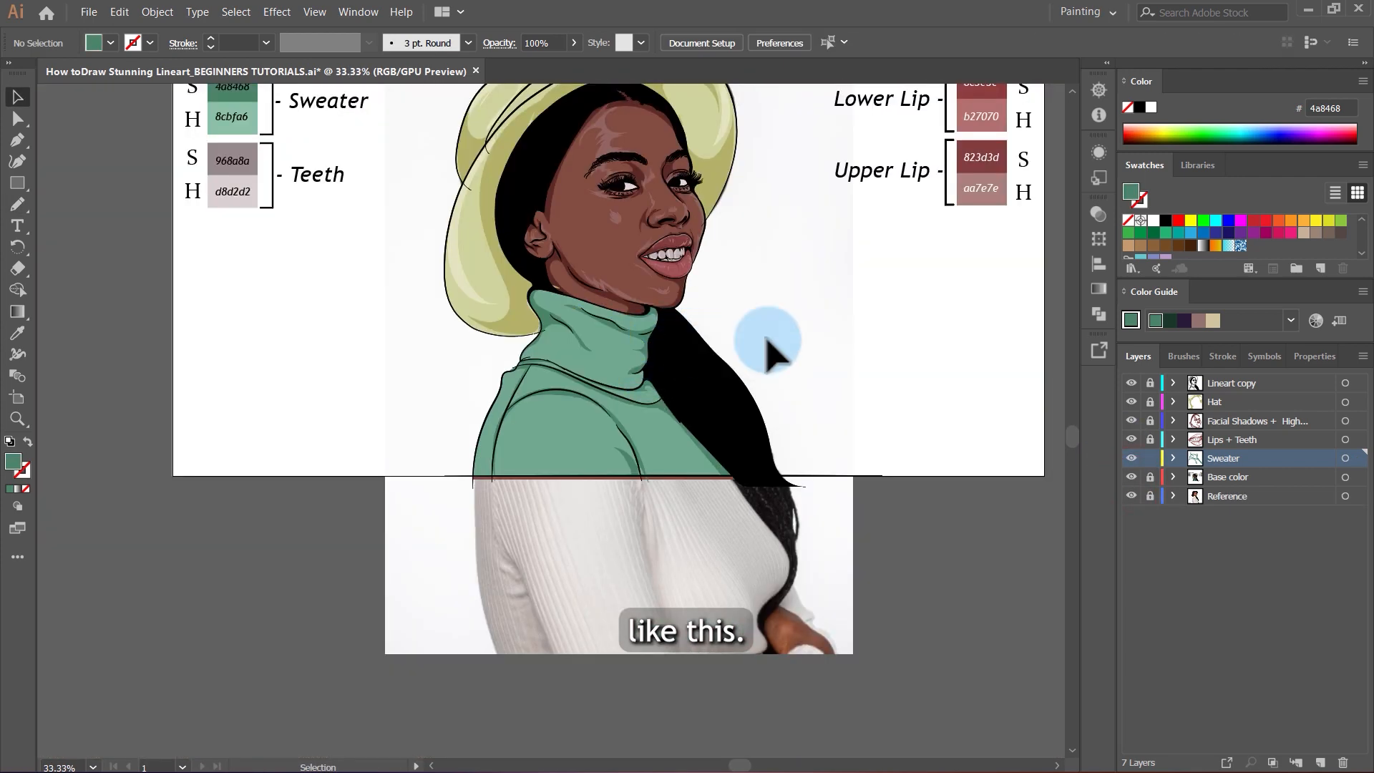
Sample the sweater highlight color 8cbfa6 from the palette, check its code in the Color Picker, and activate the Pencil tool.
{"action": "scroll", "coordinate": [605, 392], "scroll_direction": "up", "scroll_amount": 2}
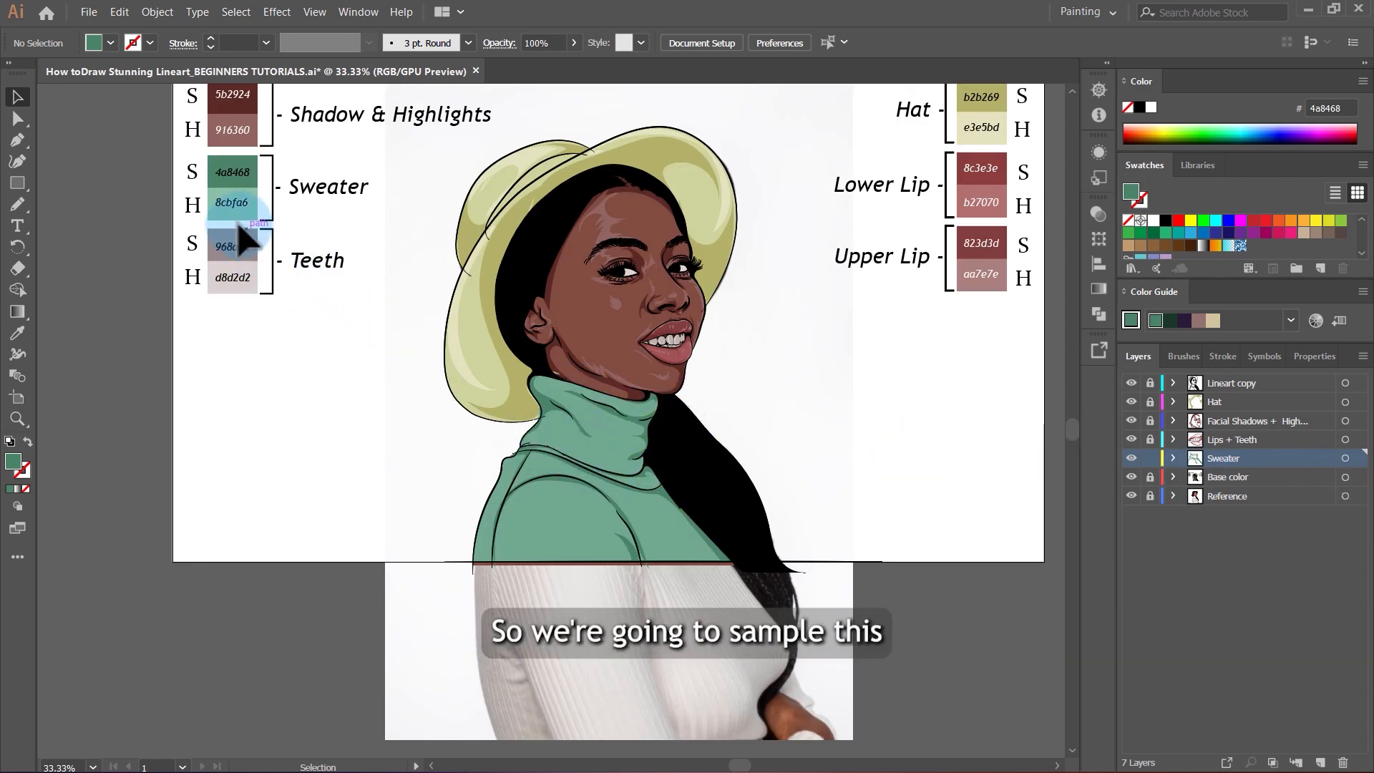
{"action": "scroll", "coordinate": [240, 215], "scroll_direction": "up", "scroll_amount": 1}
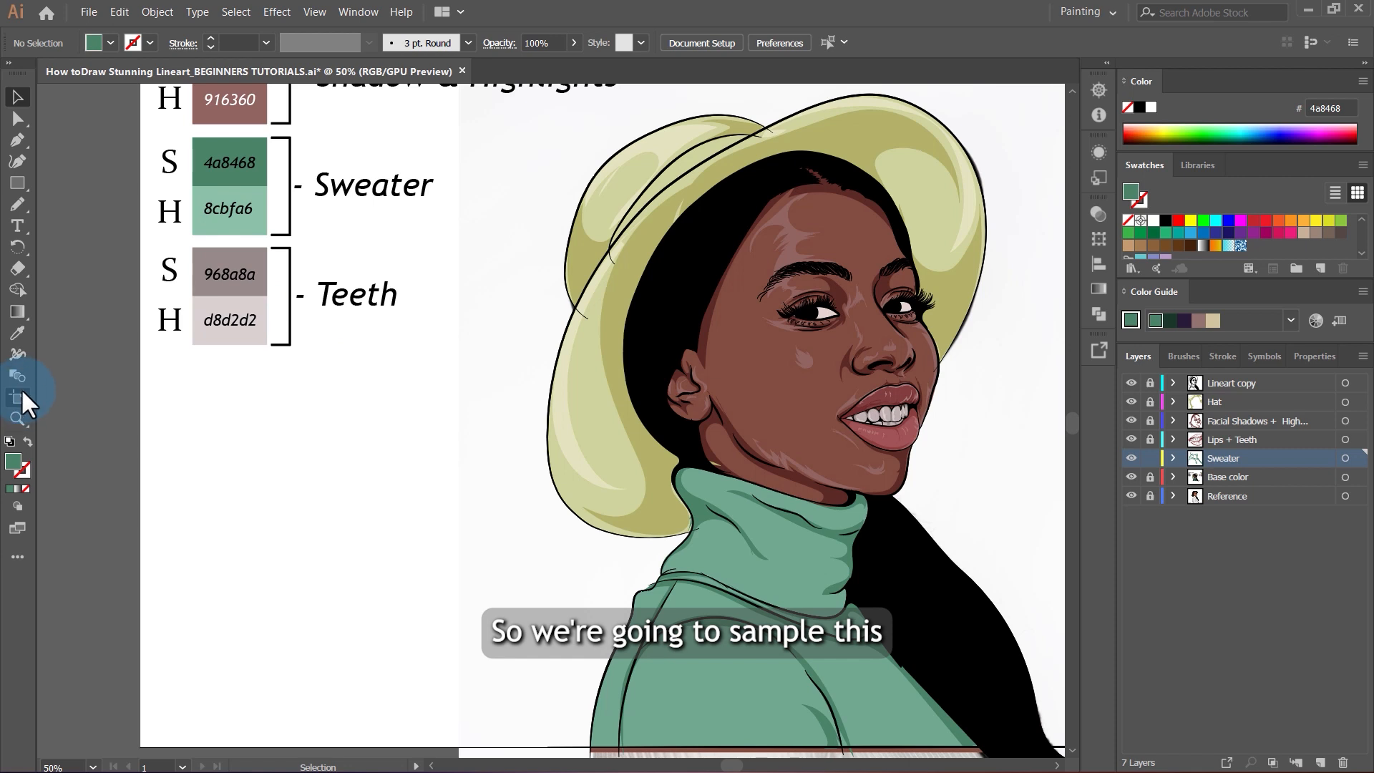
{"action": "left_click", "coordinate": [19, 333]}
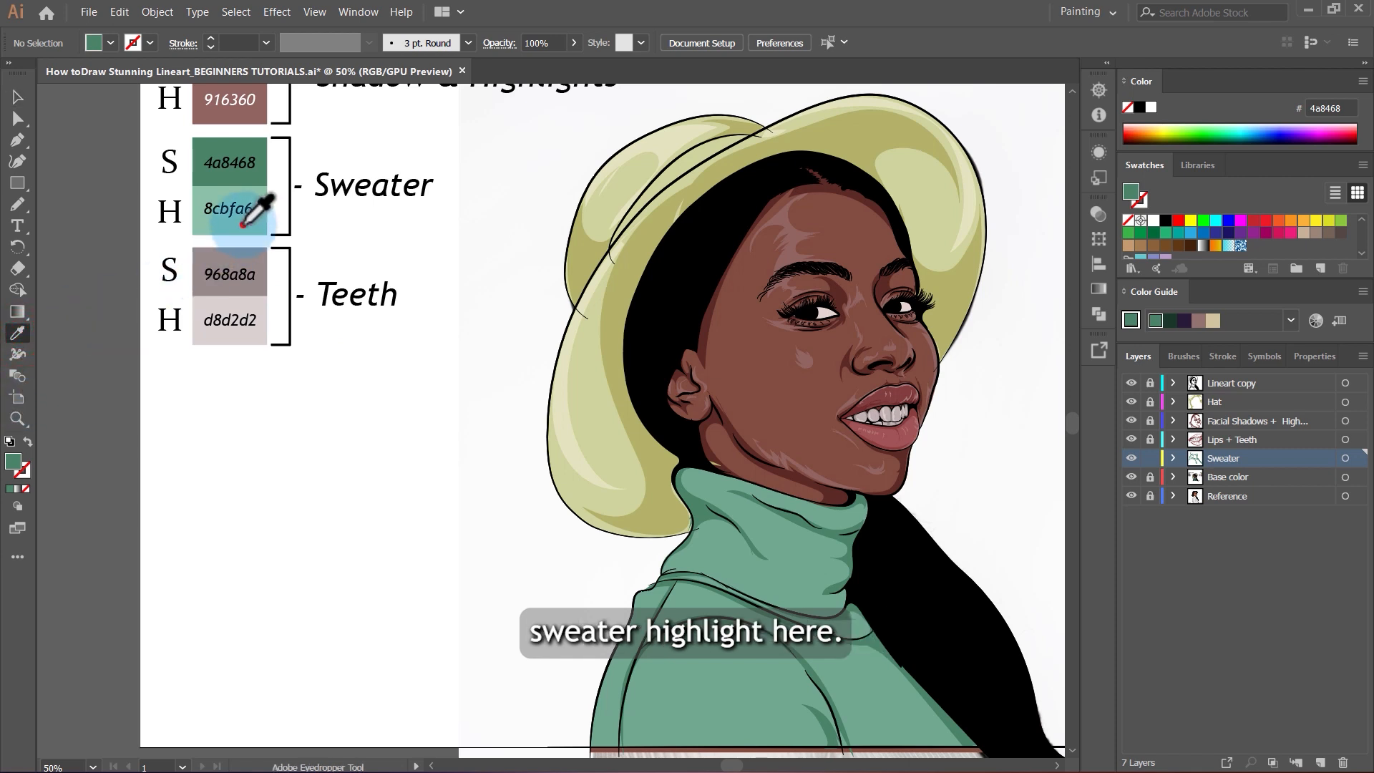
{"action": "left_click", "coordinate": [243, 225]}
{"action": "double_click", "coordinate": [12, 461]}
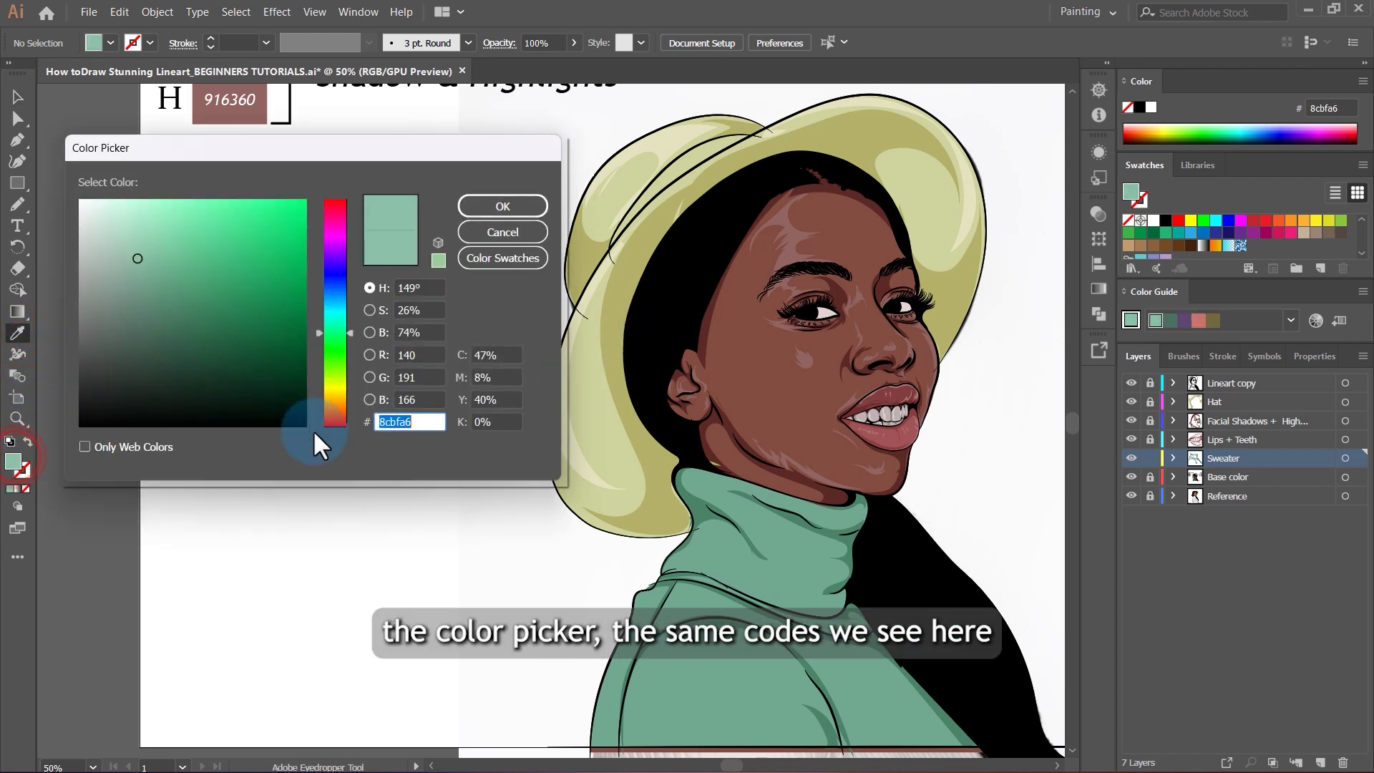
{"action": "left_click_drag", "start_coordinate": [382, 148], "coordinate": [626, 168]}
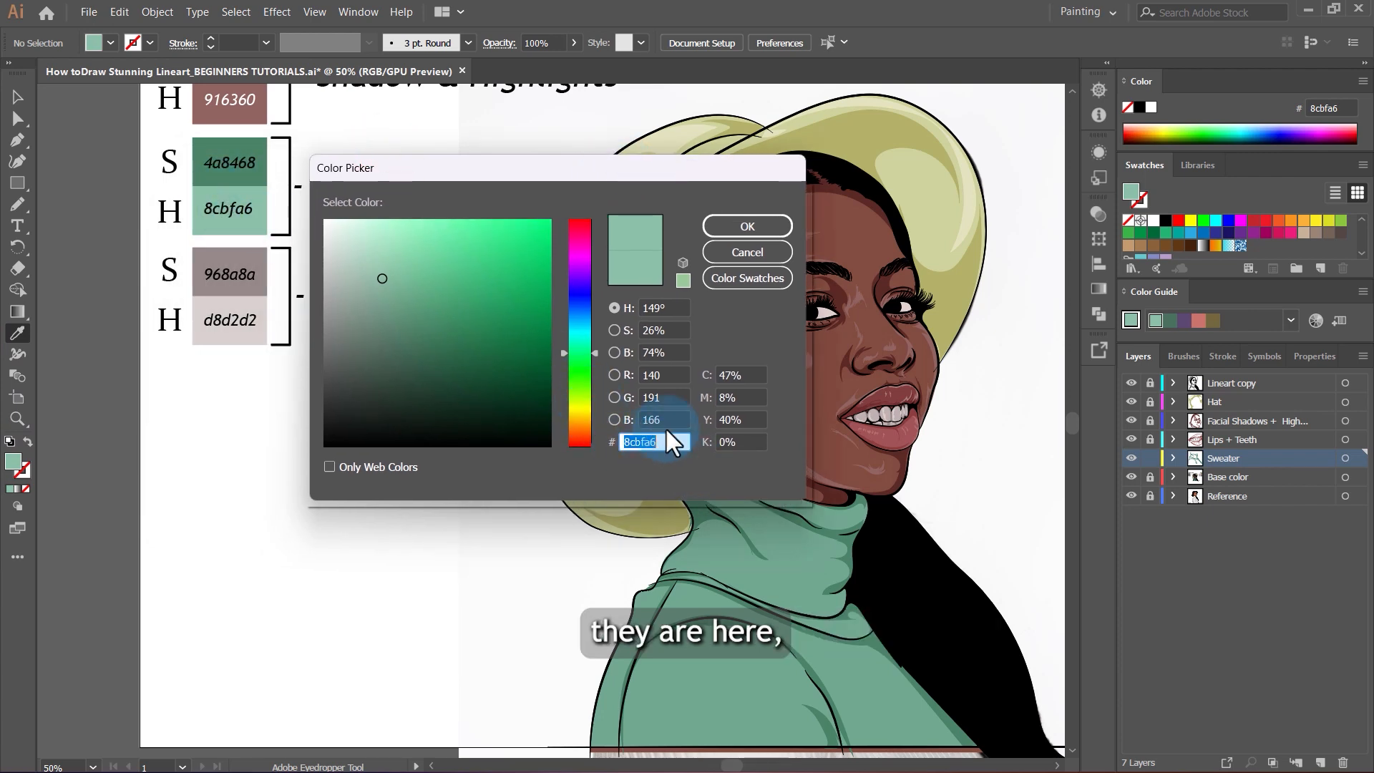
{"action": "left_click", "coordinate": [754, 222]}
{"action": "left_click", "coordinate": [16, 191]}
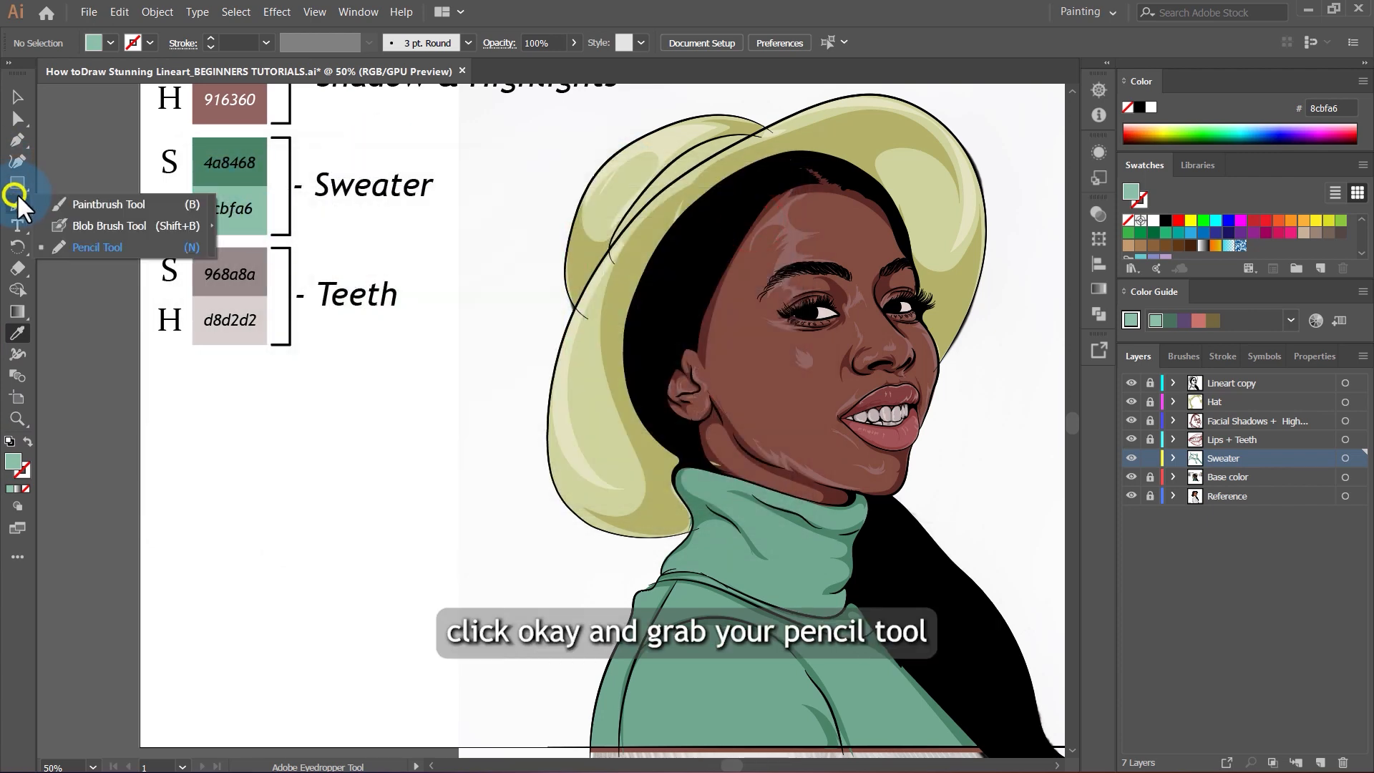
{"action": "mouse_move", "coordinate": [16, 191]}
{"action": "left_mouse_down"}
{"action": "mouse_move", "coordinate": [128, 207]}
{"action": "mouse_move", "coordinate": [106, 246]}
{"action": "left_mouse_up"}
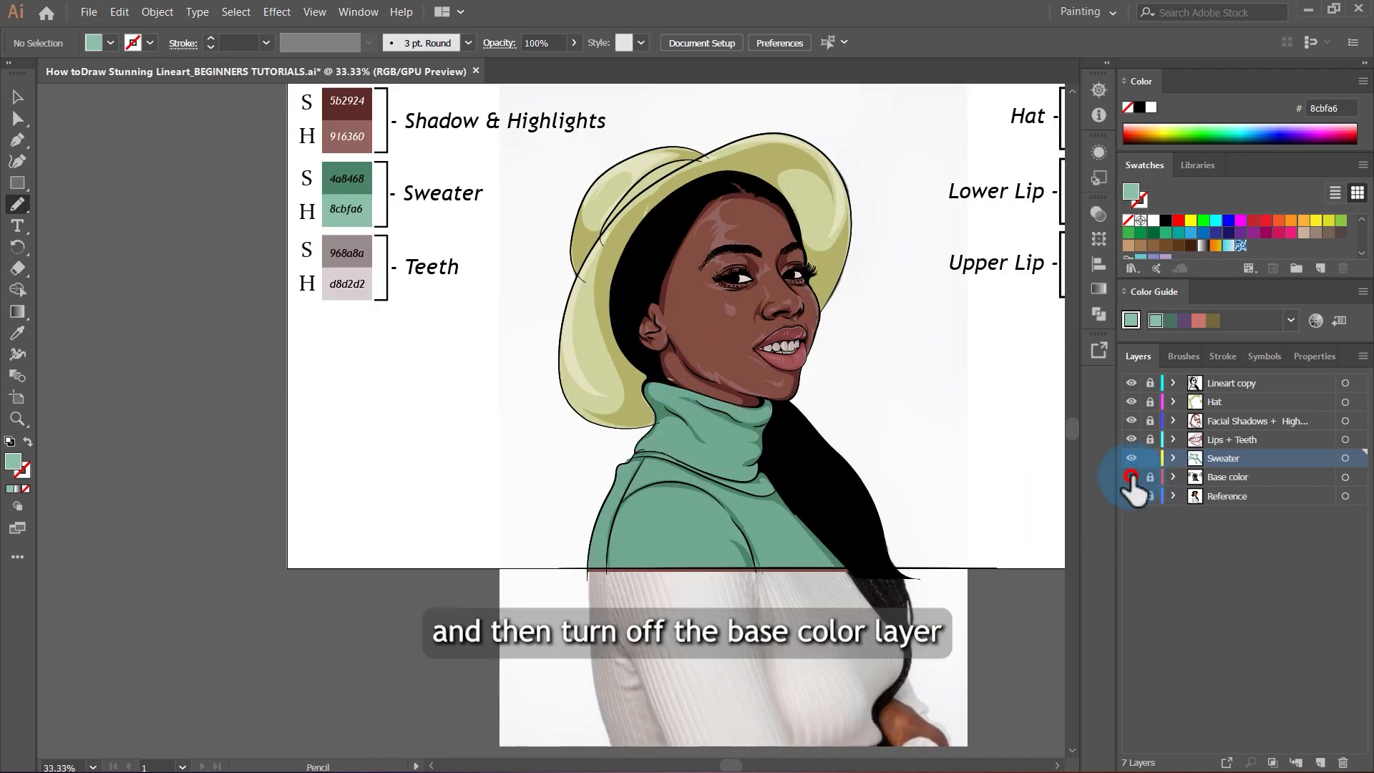
Hide the Base color layer and make Sweater the active drawing layer.
{"action": "left_click", "coordinate": [1131, 476]}
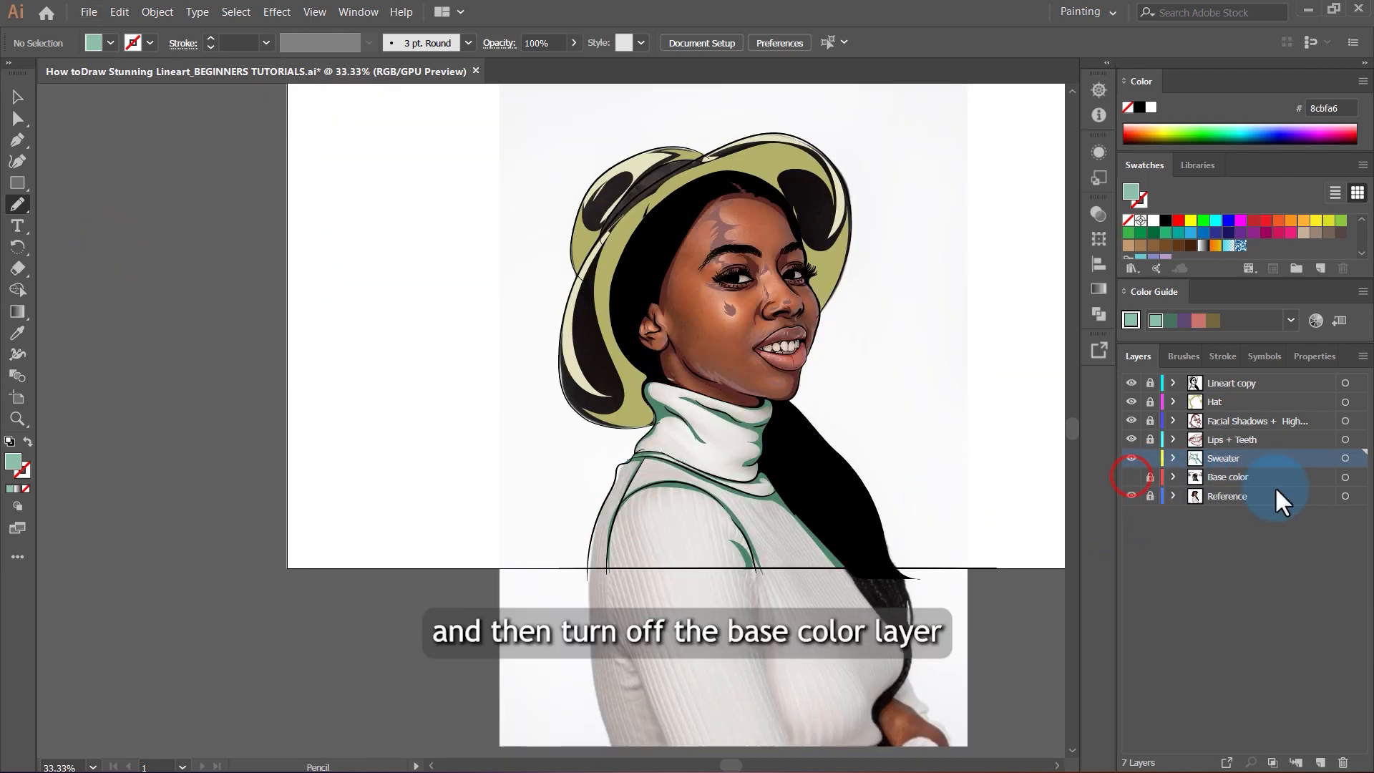
{"action": "left_click", "coordinate": [1243, 496]}
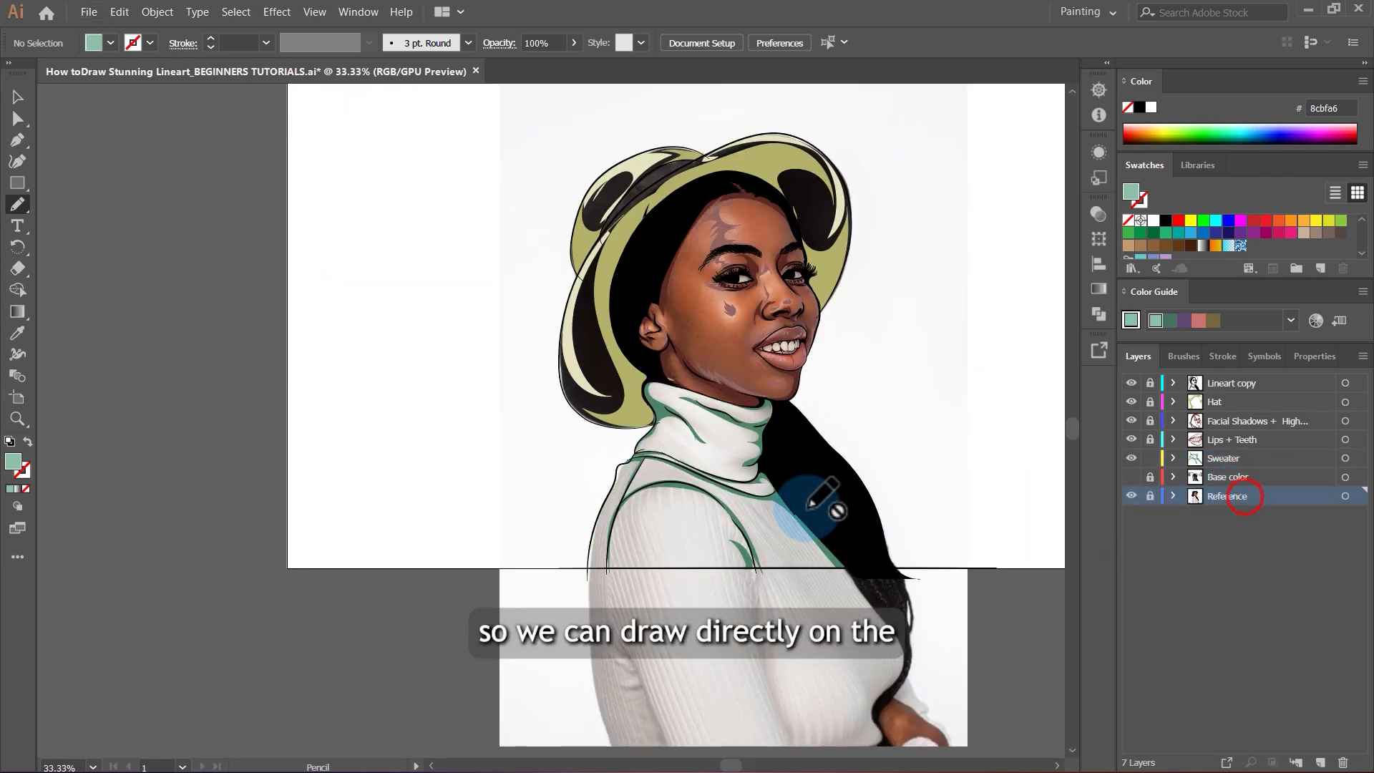
{"action": "scroll", "coordinate": [697, 561], "scroll_direction": "up", "scroll_amount": 5}
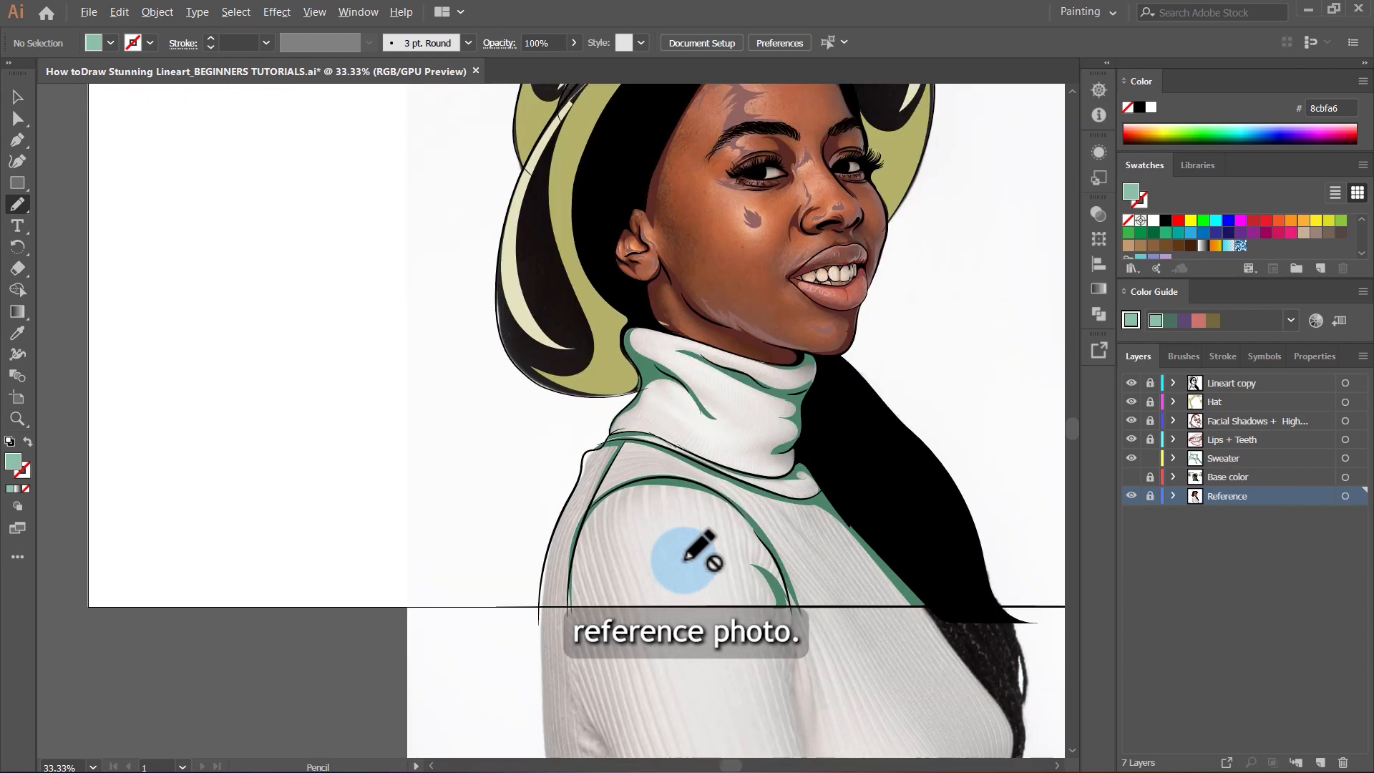
{"action": "left_click", "coordinate": [1223, 458]}
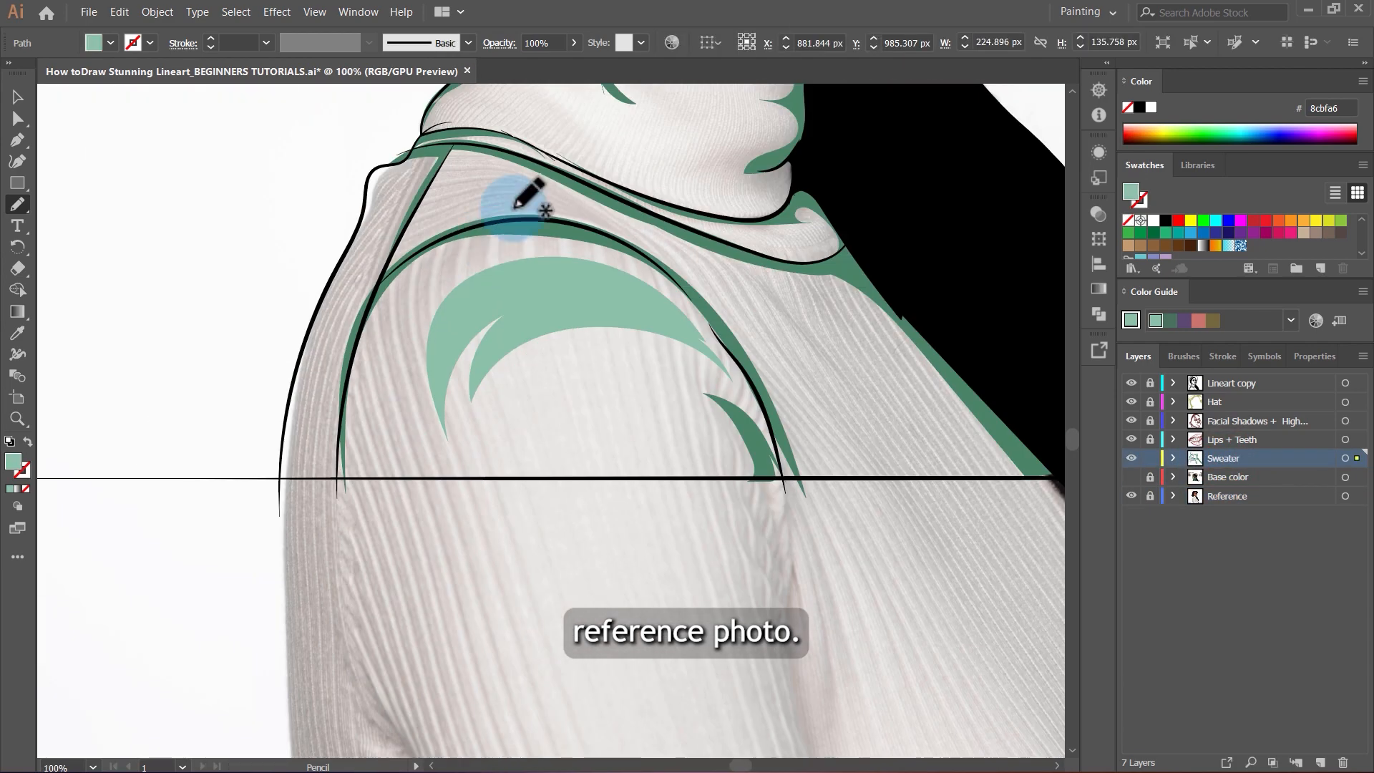
Draw highlights on the sleeve top, the shoulder above it (about 165 × 77 px) and the turtleneck's lower edge (about 261 × 116 px).
{"action": "scroll", "coordinate": [521, 200], "scroll_direction": "up", "scroll_amount": 3}
{"action": "mouse_move", "coordinate": [530, 313]}
{"action": "left_mouse_down"}
{"action": "mouse_move", "coordinate": [485, 337]}
{"action": "mouse_move", "coordinate": [453, 313]}
{"action": "left_mouse_up"}
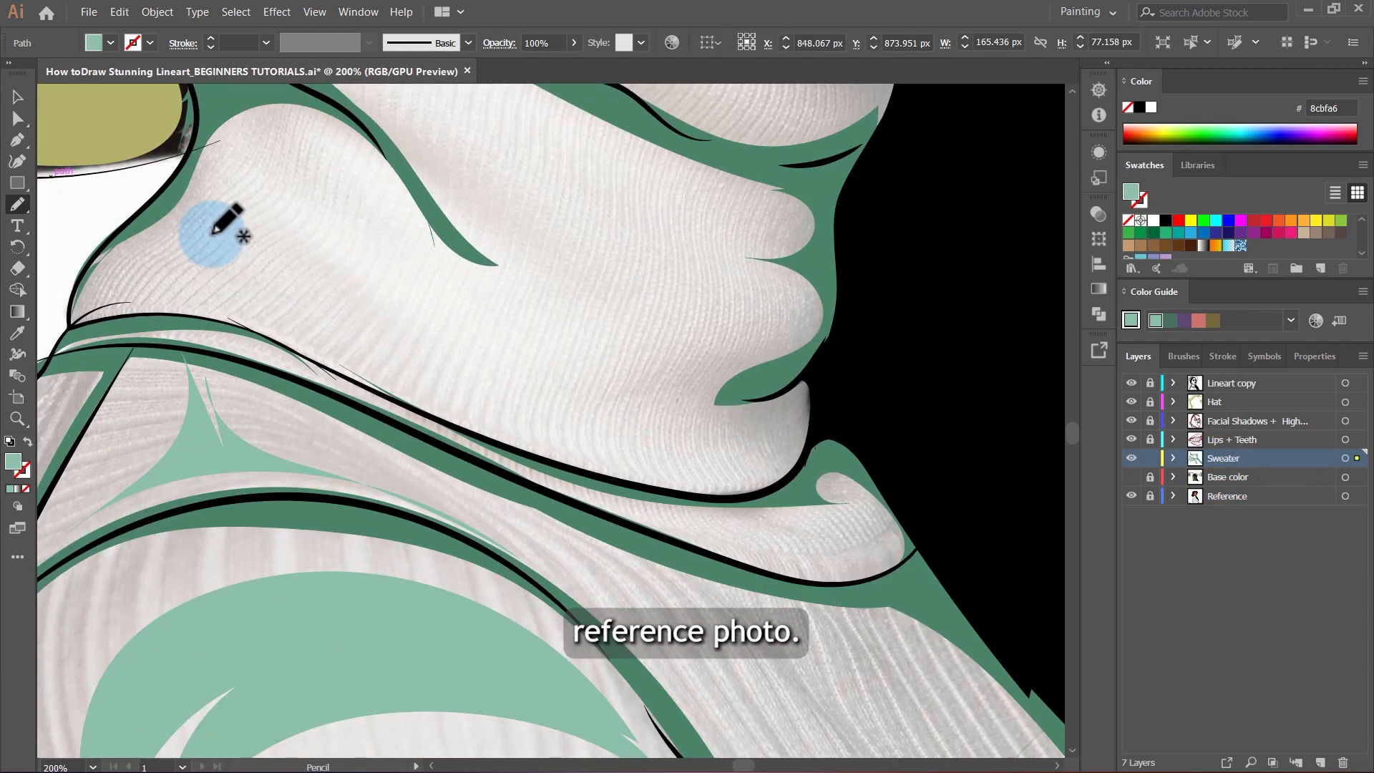
{"action": "mouse_move", "coordinate": [214, 232]}
{"action": "left_mouse_down"}
{"action": "mouse_move", "coordinate": [500, 425]}
{"action": "mouse_move", "coordinate": [684, 469]}
{"action": "mouse_move", "coordinate": [709, 491]}
{"action": "mouse_move", "coordinate": [506, 440]}
{"action": "mouse_move", "coordinate": [284, 332]}
{"action": "mouse_move", "coordinate": [188, 218]}
{"action": "left_mouse_up"}
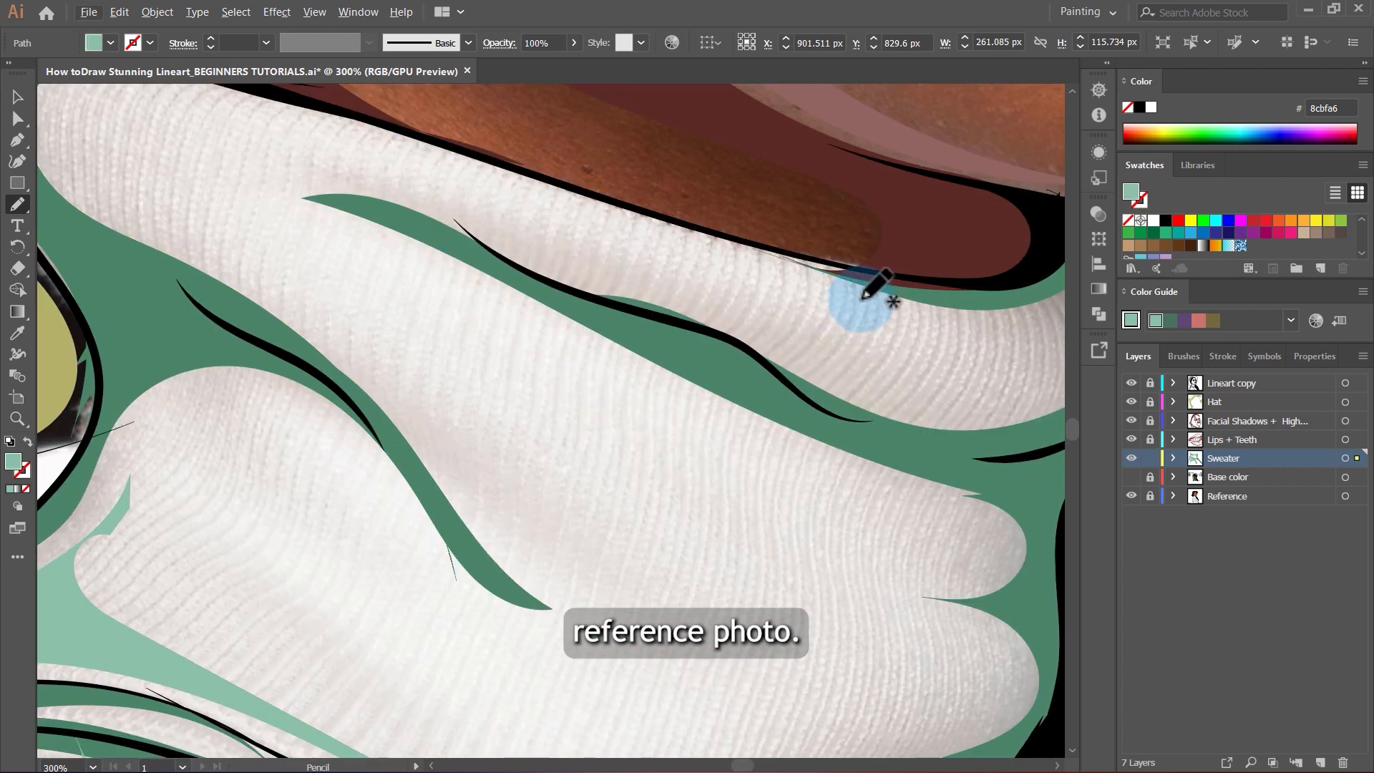
Draw turtleneck highlights across the middle (about 227 × 136 px), near the lower center (about 130 × 27 px) and on the upper roll (about 94 × 21 px).
{"action": "mouse_move", "coordinate": [868, 291]}
{"action": "left_mouse_down"}
{"action": "mouse_move", "coordinate": [229, 130]}
{"action": "mouse_move", "coordinate": [412, 294]}
{"action": "mouse_move", "coordinate": [736, 530]}
{"action": "mouse_move", "coordinate": [924, 615]}
{"action": "mouse_move", "coordinate": [596, 490]}
{"action": "mouse_move", "coordinate": [231, 226]}
{"action": "mouse_move", "coordinate": [213, 89]}
{"action": "mouse_move", "coordinate": [744, 250]}
{"action": "left_mouse_up"}
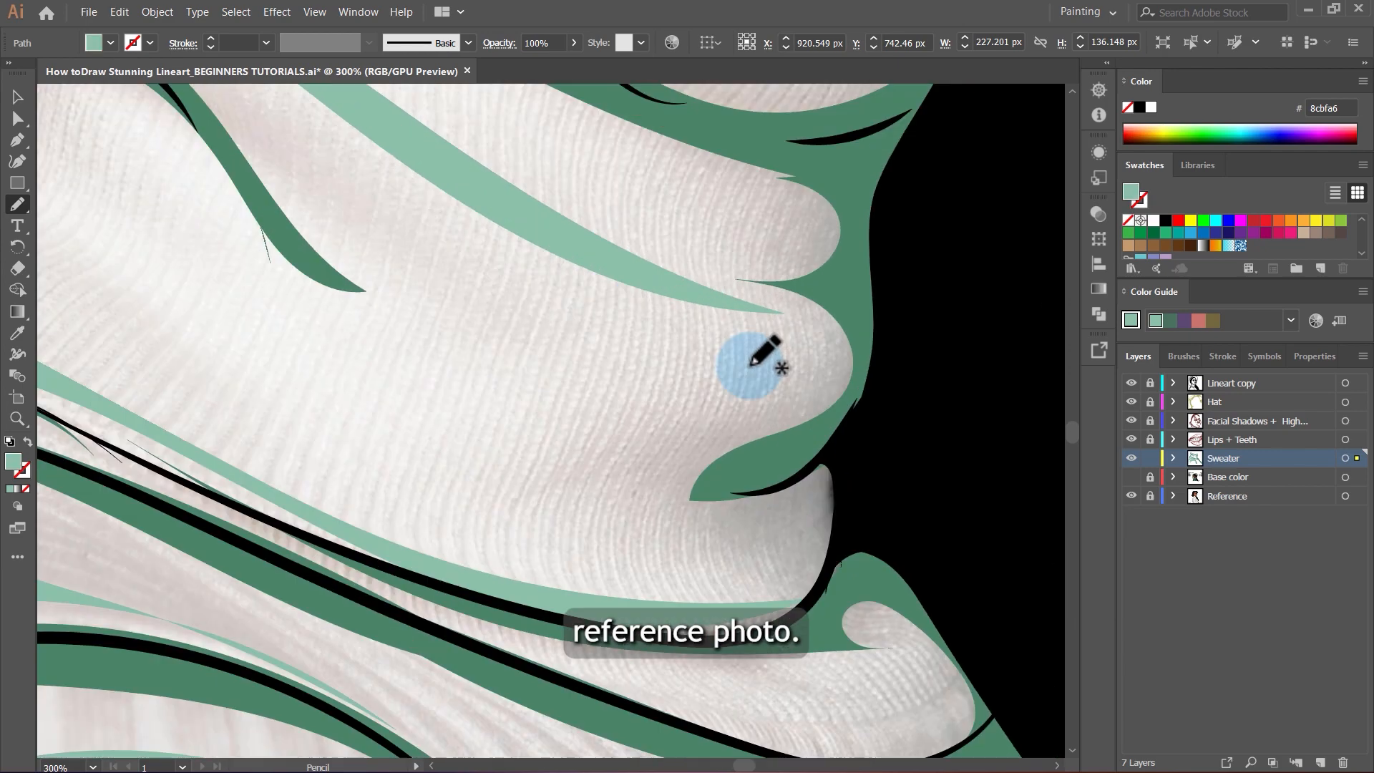
{"action": "mouse_move", "coordinate": [751, 362]}
{"action": "left_mouse_down"}
{"action": "mouse_move", "coordinate": [322, 321]}
{"action": "mouse_move", "coordinate": [744, 366]}
{"action": "left_mouse_up"}
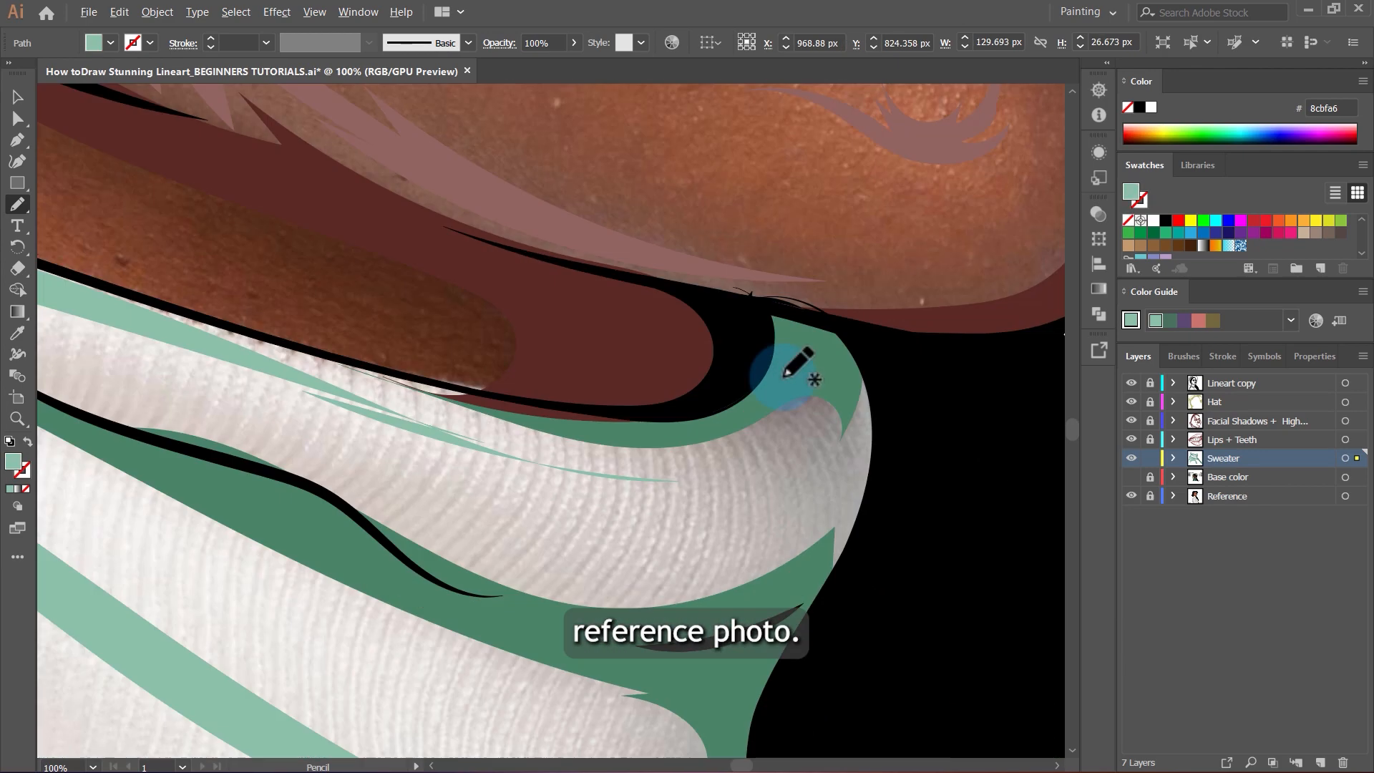
{"action": "mouse_move", "coordinate": [772, 368]}
{"action": "left_mouse_down"}
{"action": "mouse_move", "coordinate": [469, 480]}
{"action": "mouse_move", "coordinate": [662, 481]}
{"action": "left_mouse_up"}
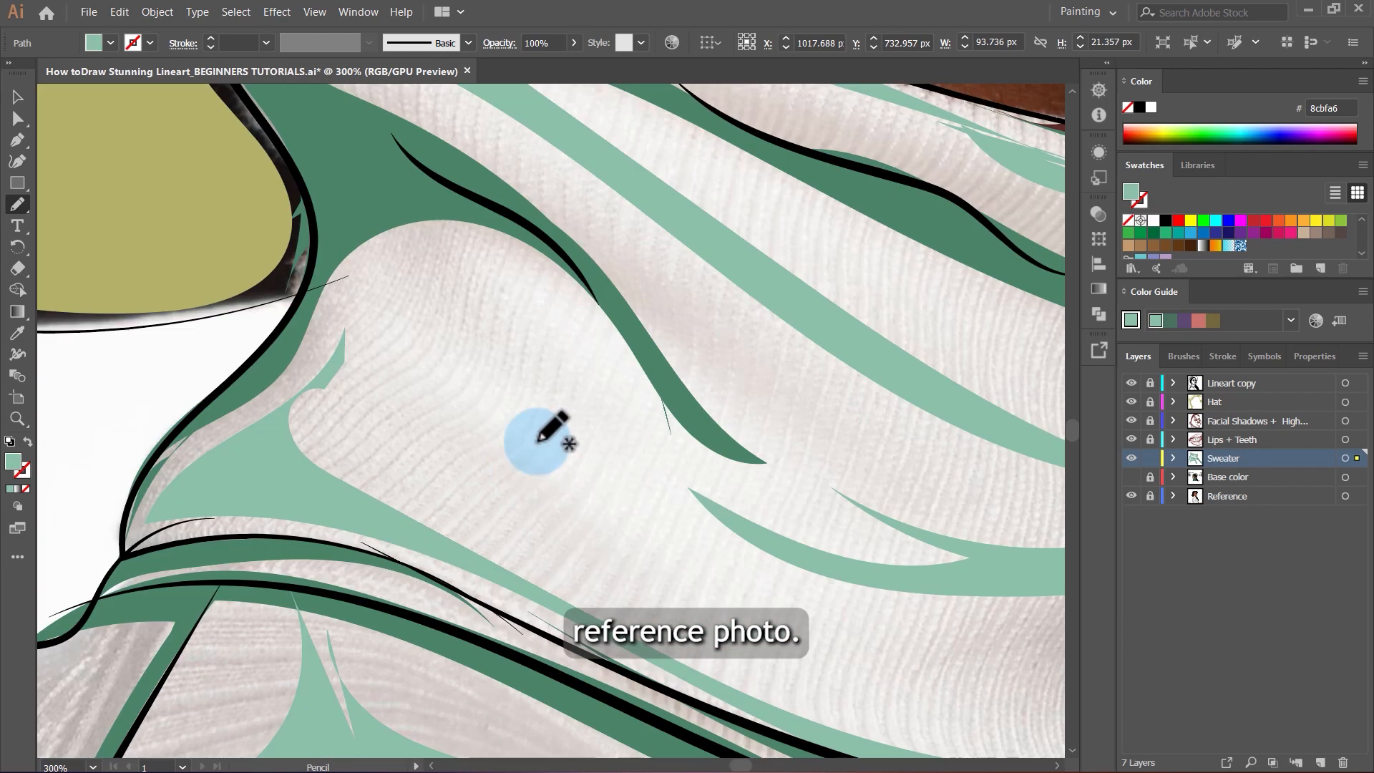
Draw highlights on the turtleneck's left fold (about 70 × 62 px), the chest, the band below the collar and the outer sleeve (about 58 × 198 px).
{"action": "left_click_drag", "start_coordinate": [395, 298], "coordinate": [608, 505]}
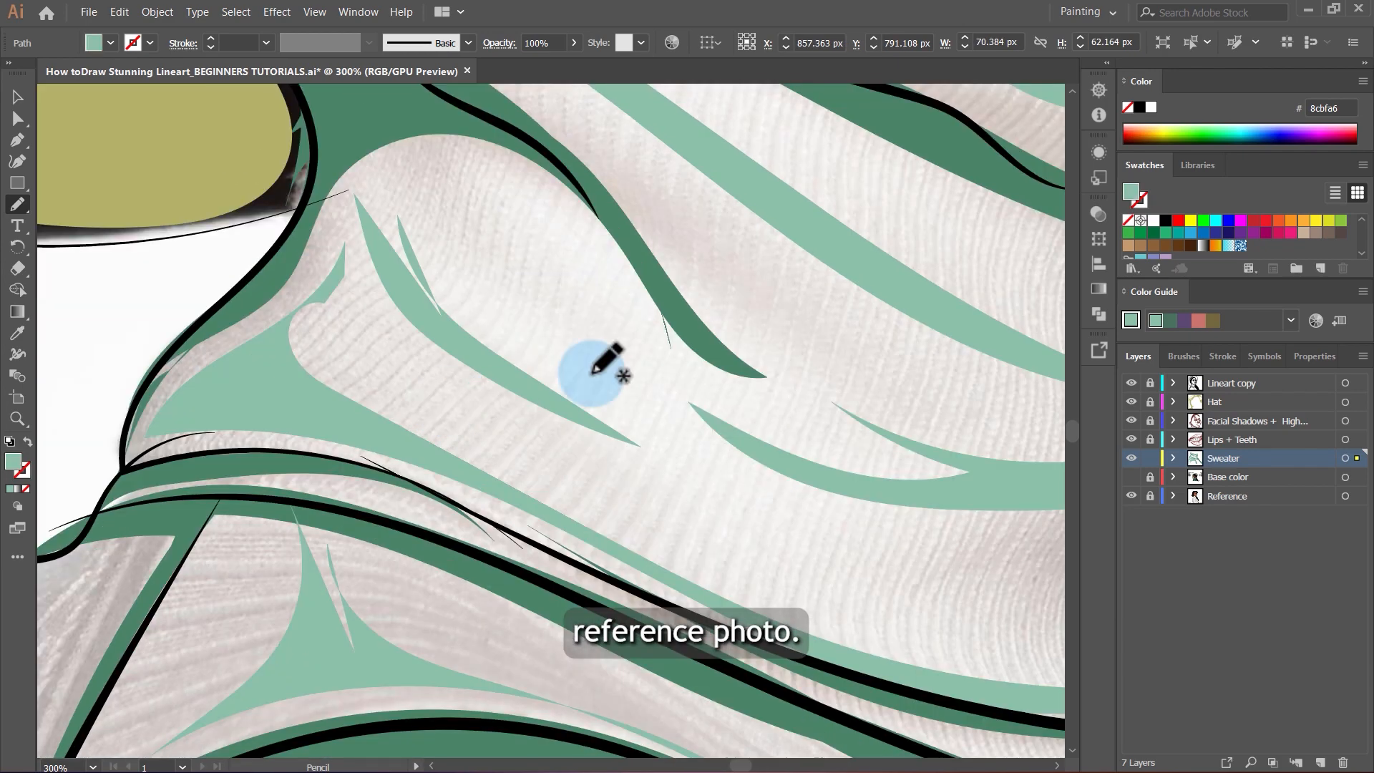
{"action": "mouse_move", "coordinate": [504, 141]}
{"action": "left_mouse_down"}
{"action": "mouse_move", "coordinate": [613, 214]}
{"action": "mouse_move", "coordinate": [786, 502]}
{"action": "mouse_move", "coordinate": [360, 84]}
{"action": "left_mouse_up"}
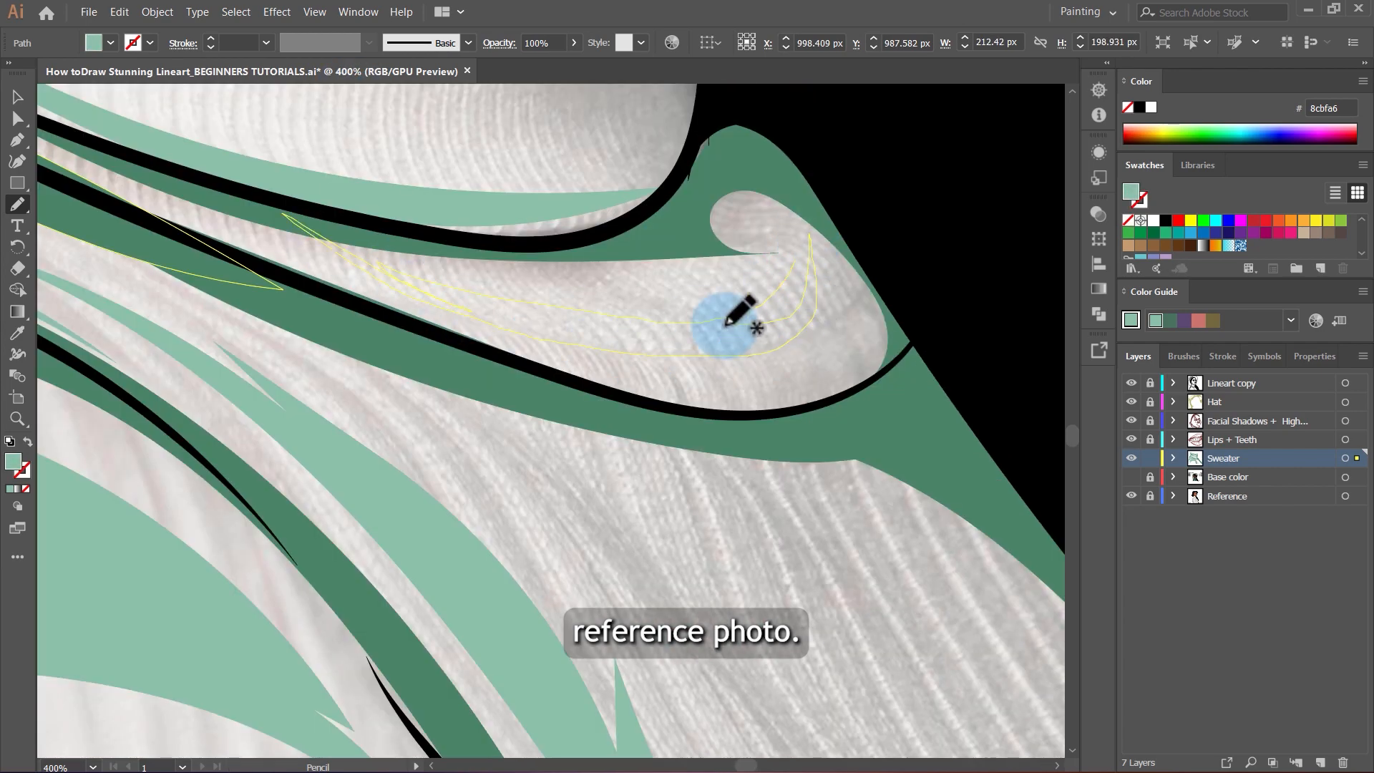
{"action": "mouse_move", "coordinate": [501, 172]}
{"action": "left_mouse_down"}
{"action": "mouse_move", "coordinate": [458, 161]}
{"action": "mouse_move", "coordinate": [475, 239]}
{"action": "mouse_move", "coordinate": [481, 214]}
{"action": "left_mouse_up"}
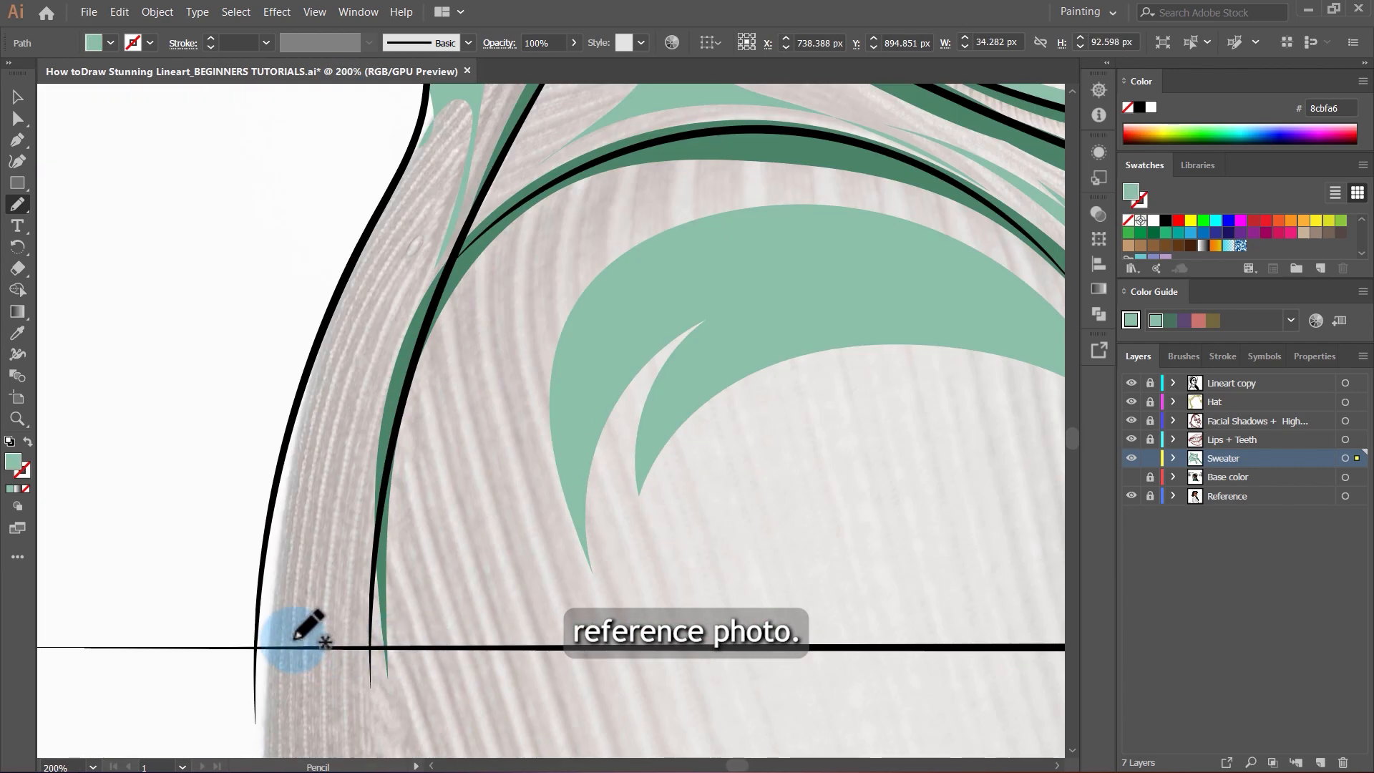
{"action": "mouse_move", "coordinate": [307, 630]}
{"action": "left_mouse_down"}
{"action": "mouse_move", "coordinate": [414, 170]}
{"action": "mouse_move", "coordinate": [315, 347]}
{"action": "mouse_move", "coordinate": [261, 638]}
{"action": "left_mouse_up"}
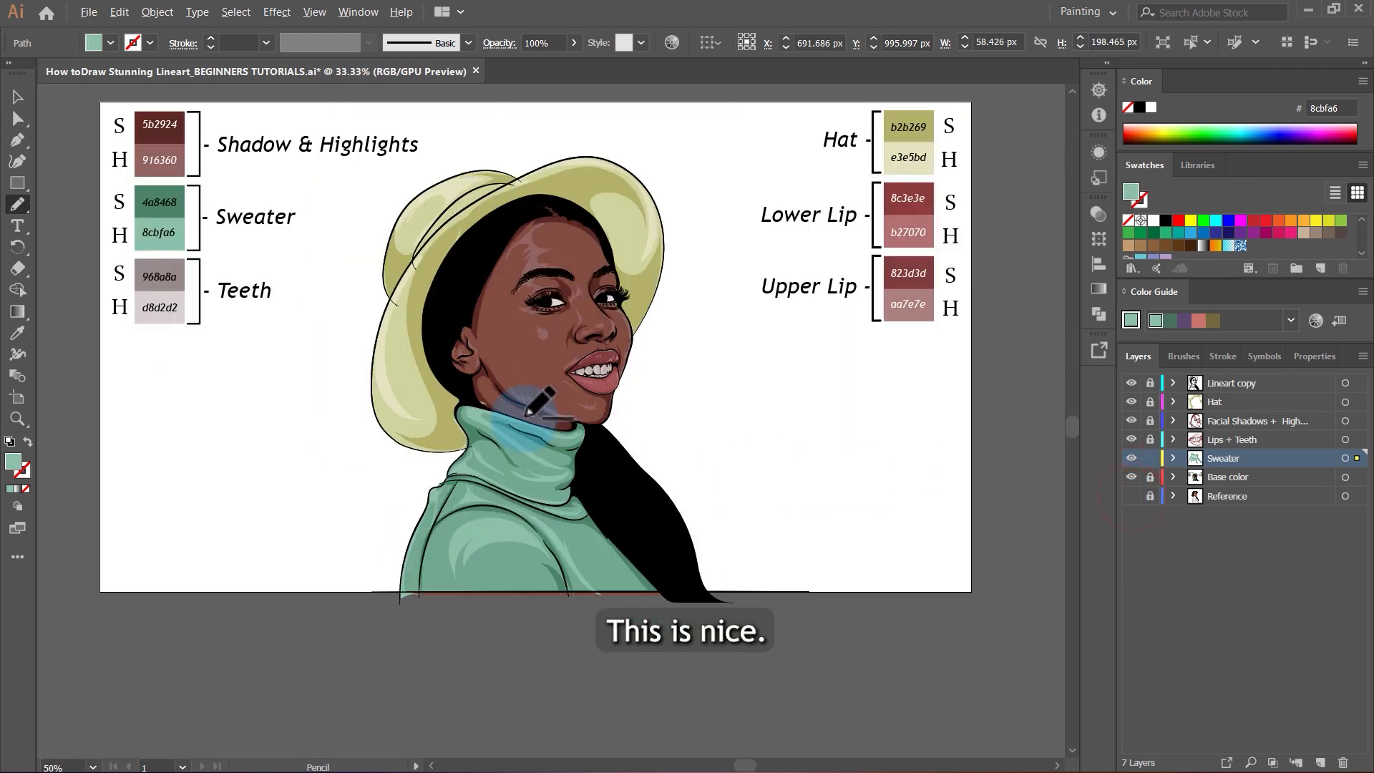
Show the Base color layer and hide Reference, lock the Sweater layer, and unlock and activate Base color.
{"action": "left_click", "coordinate": [1252, 477]}
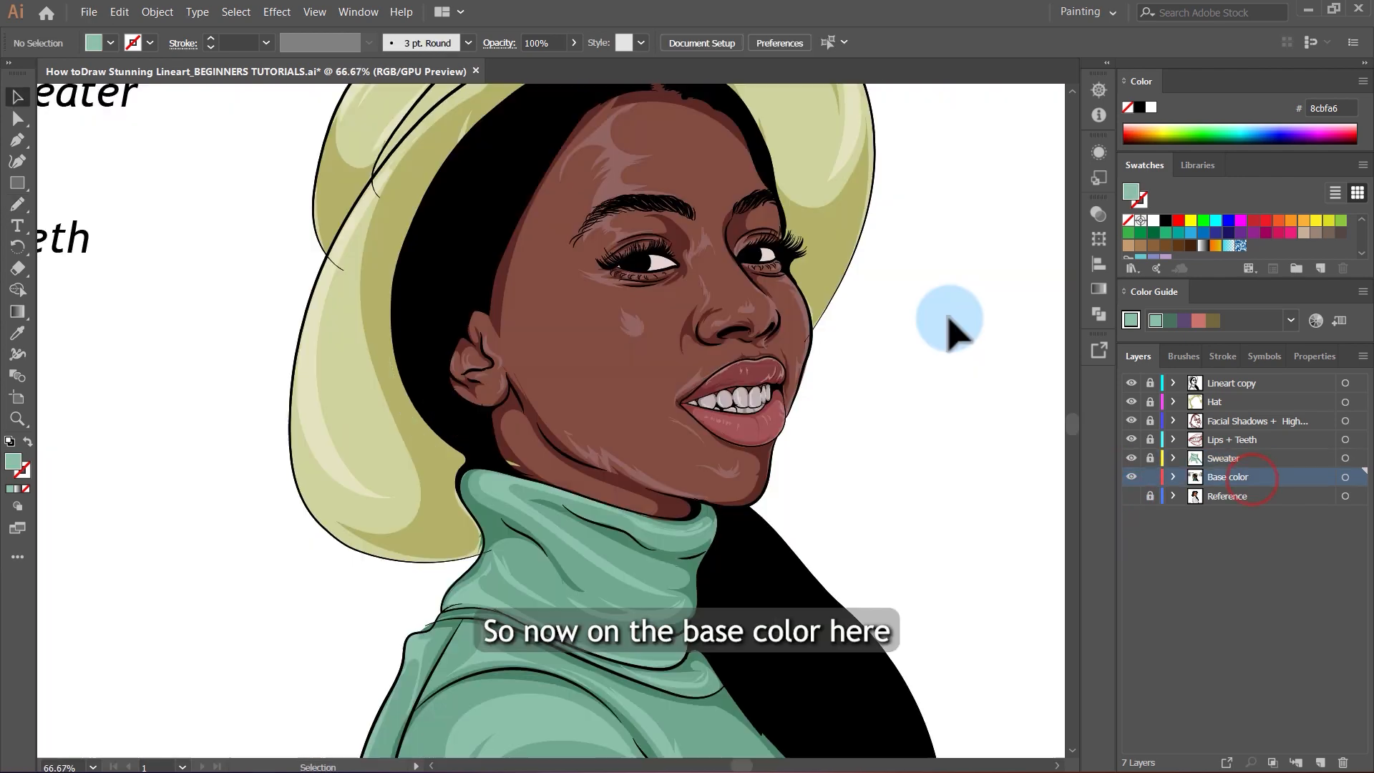
{"action": "scroll", "coordinate": [784, 264], "scroll_direction": "up", "scroll_amount": 4}
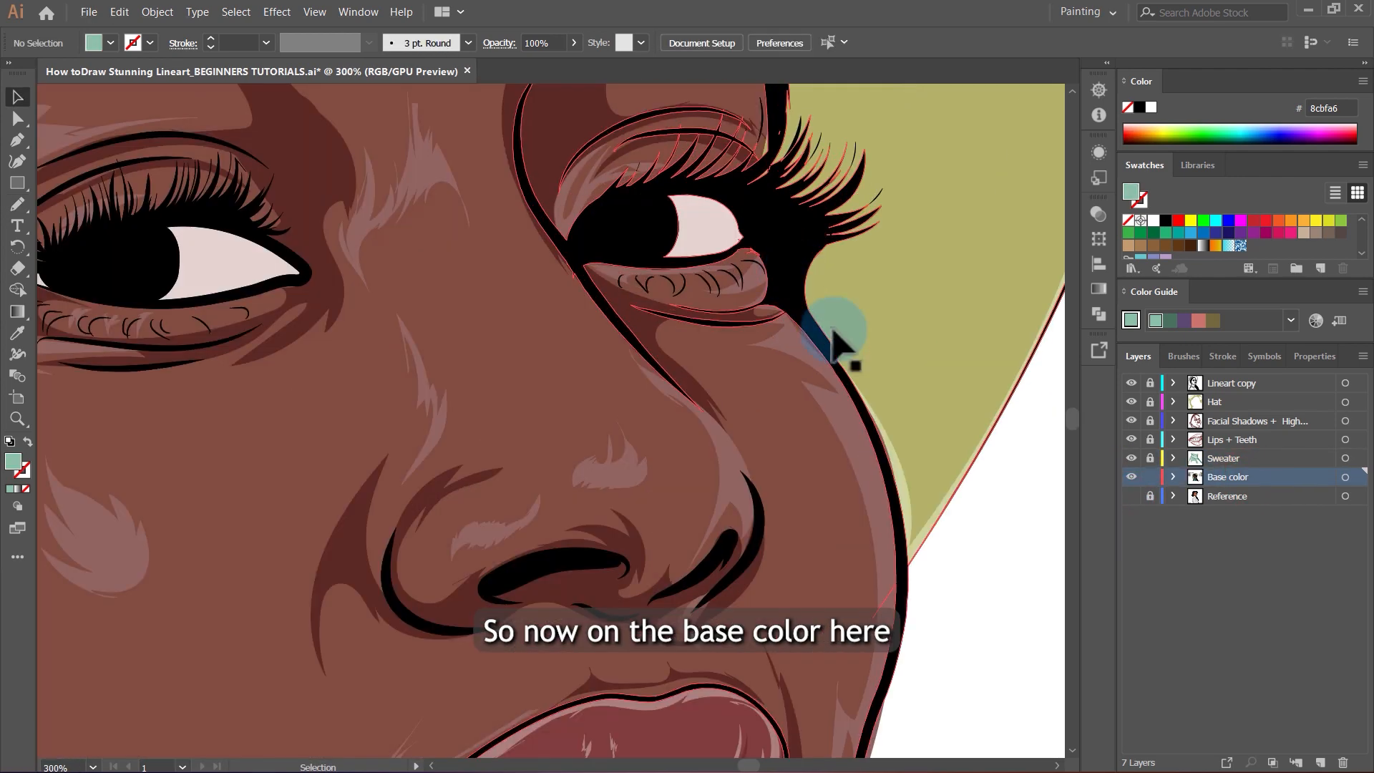
{"action": "scroll", "coordinate": [831, 331], "scroll_direction": "up", "scroll_amount": 2}
{"action": "scroll", "coordinate": [545, 382], "scroll_direction": "down", "scroll_amount": 2}
{"action": "scroll", "coordinate": [596, 372], "scroll_direction": "up", "scroll_amount": 3}
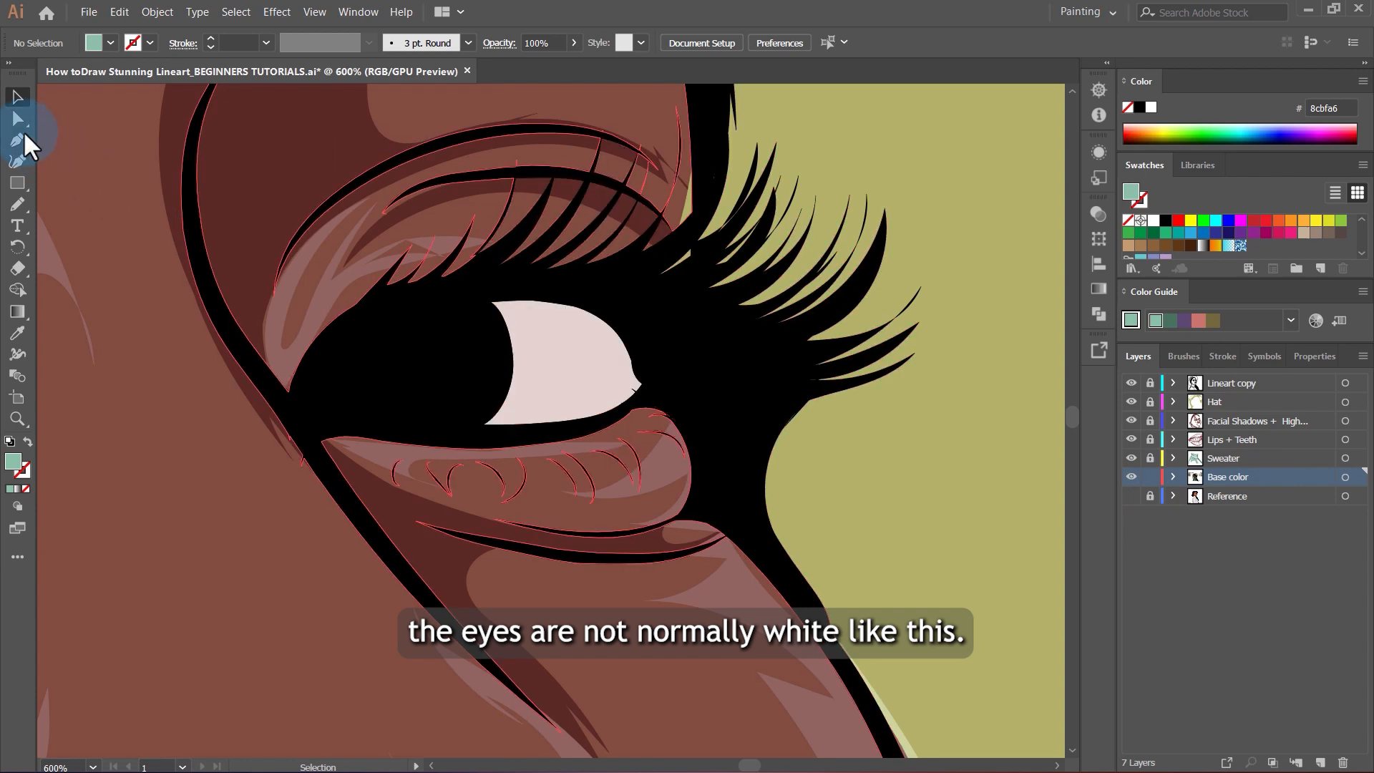
Select the eye-white shape of the nearer eye with the Direct Selection tool.
{"action": "scroll", "coordinate": [770, 397], "scroll_direction": "down", "scroll_amount": 3}
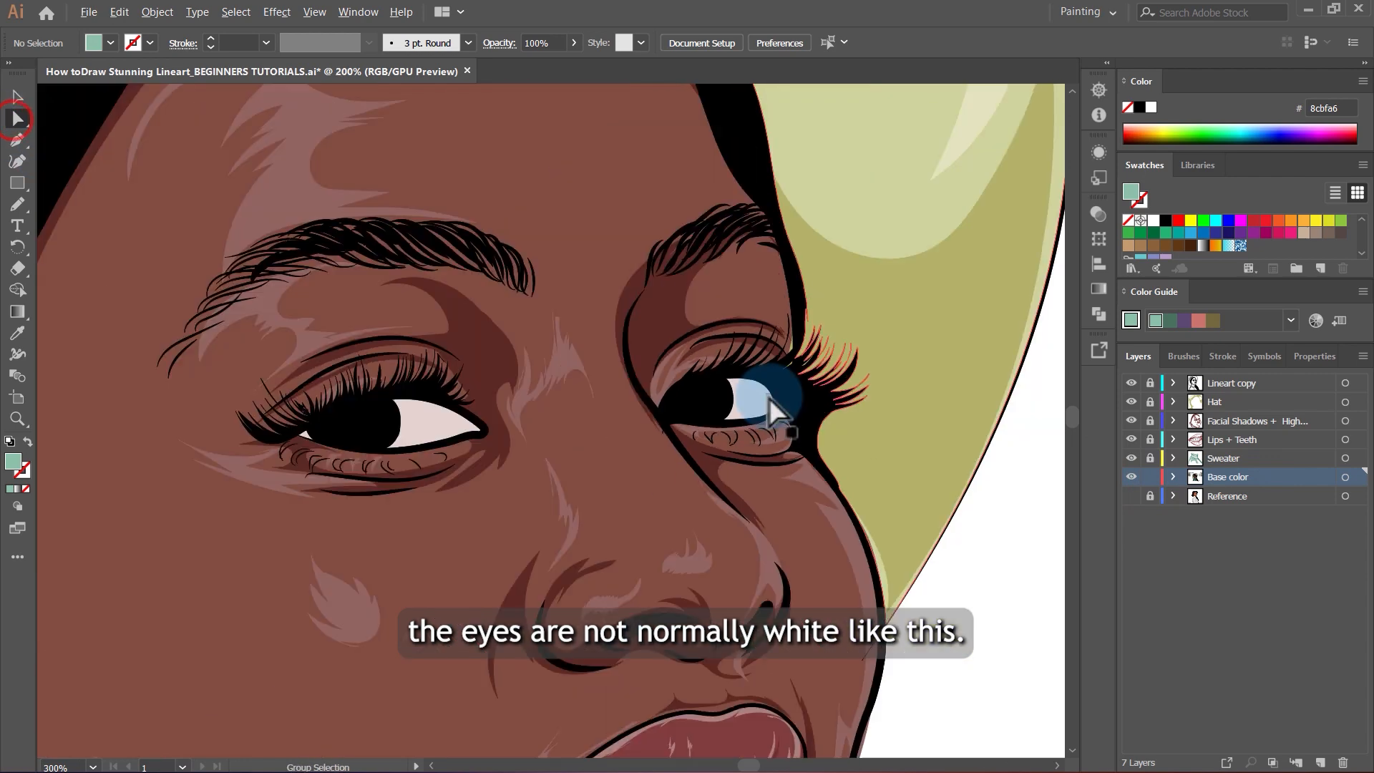
{"action": "left_click", "coordinate": [410, 428]}
{"action": "scroll", "coordinate": [426, 428], "scroll_direction": "up", "scroll_amount": 3}
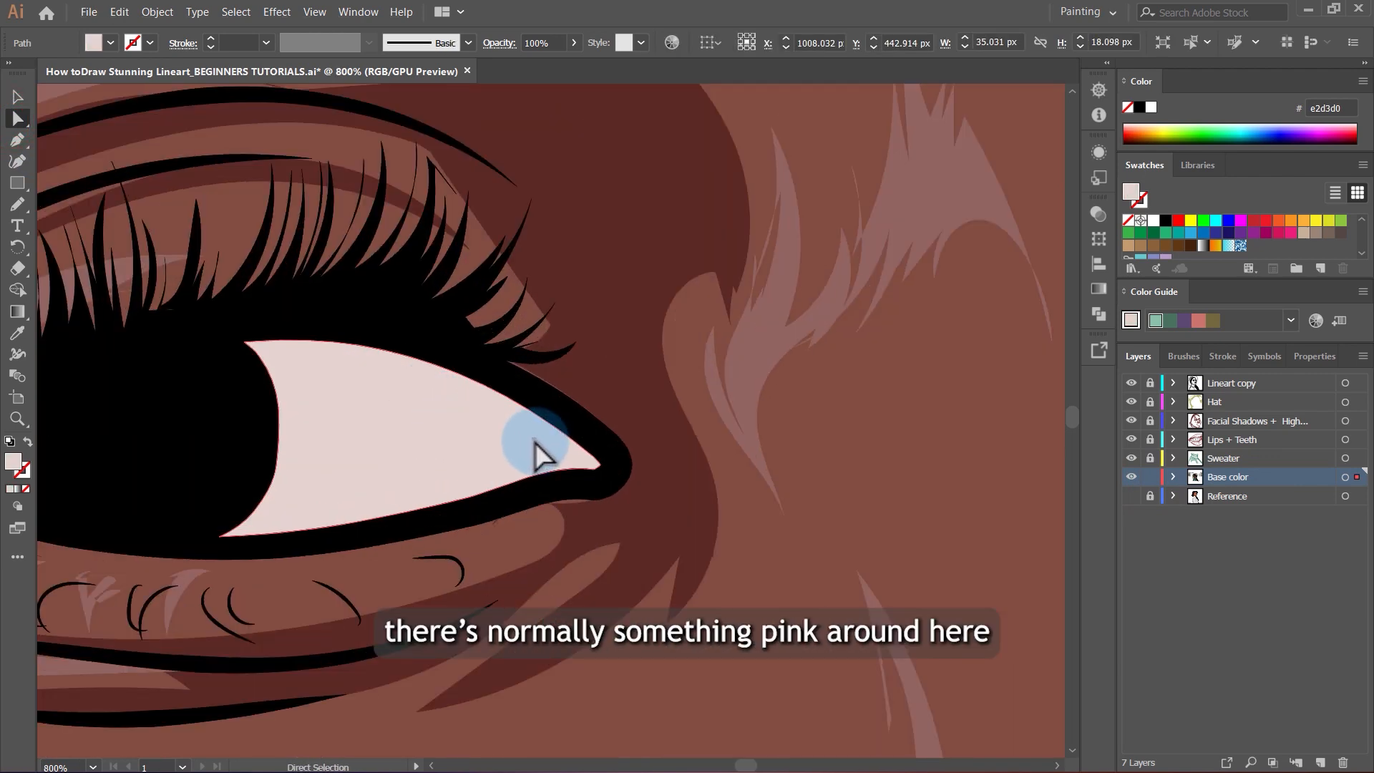
Open the Gradient settings and apply a linear gradient fill to the nearer eye's white.
{"action": "scroll", "coordinate": [387, 408], "scroll_direction": "down", "scroll_amount": 5}
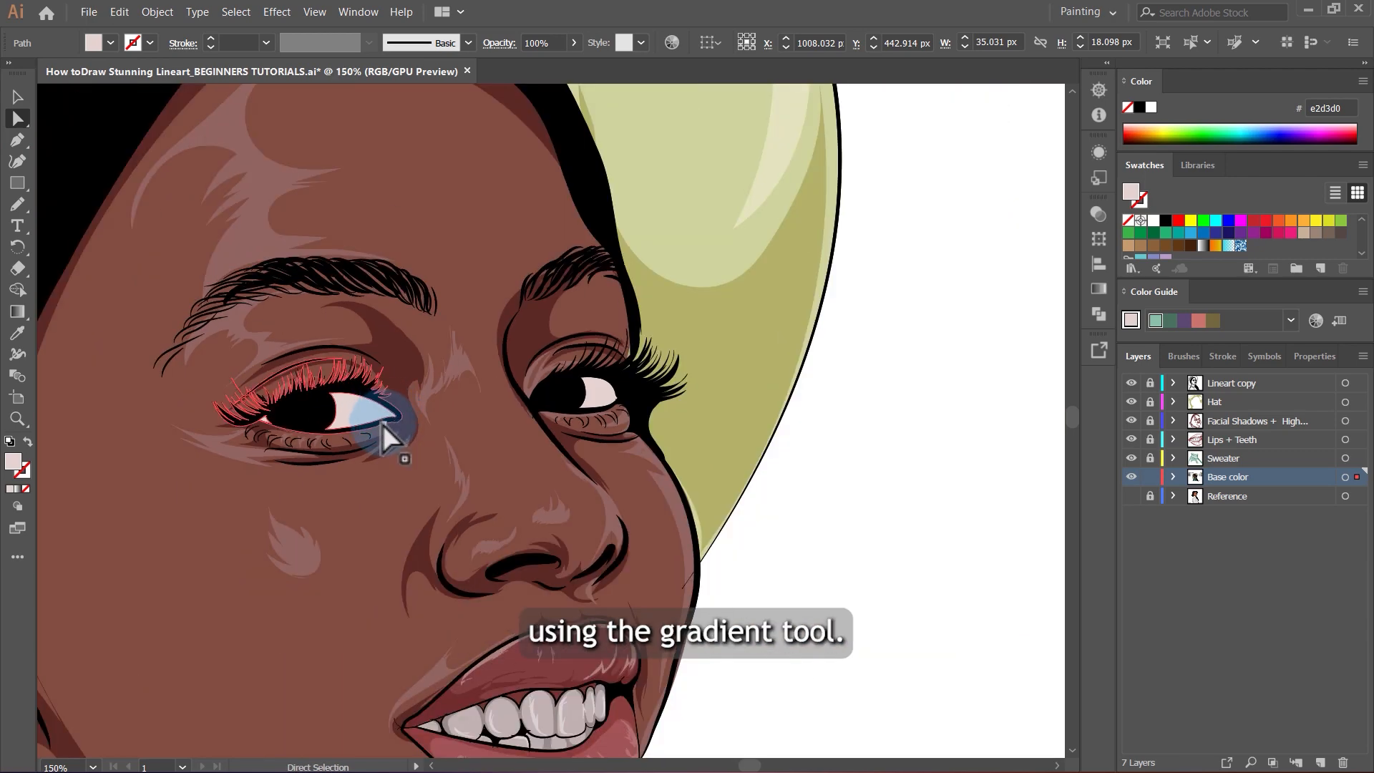
{"action": "left_click", "coordinate": [1099, 287]}
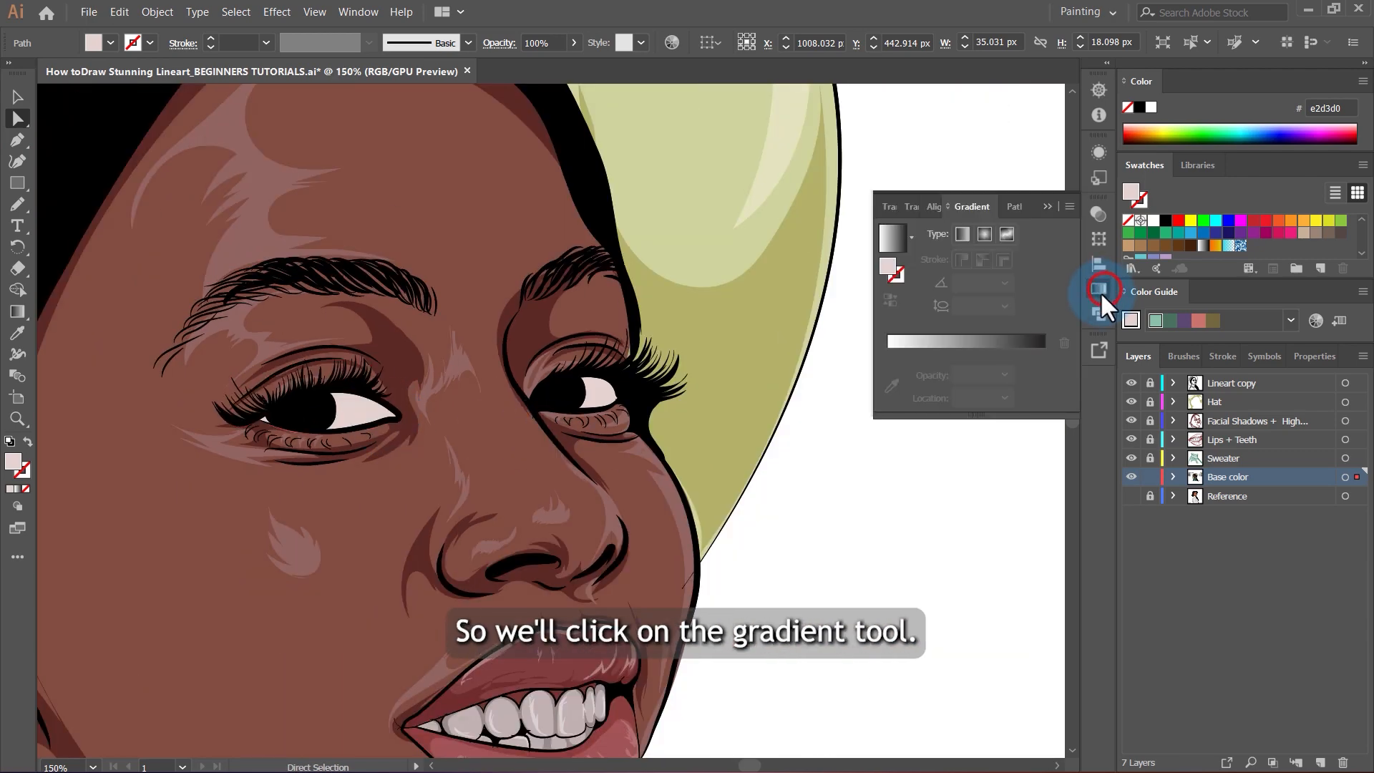
{"action": "left_click", "coordinate": [1102, 289]}
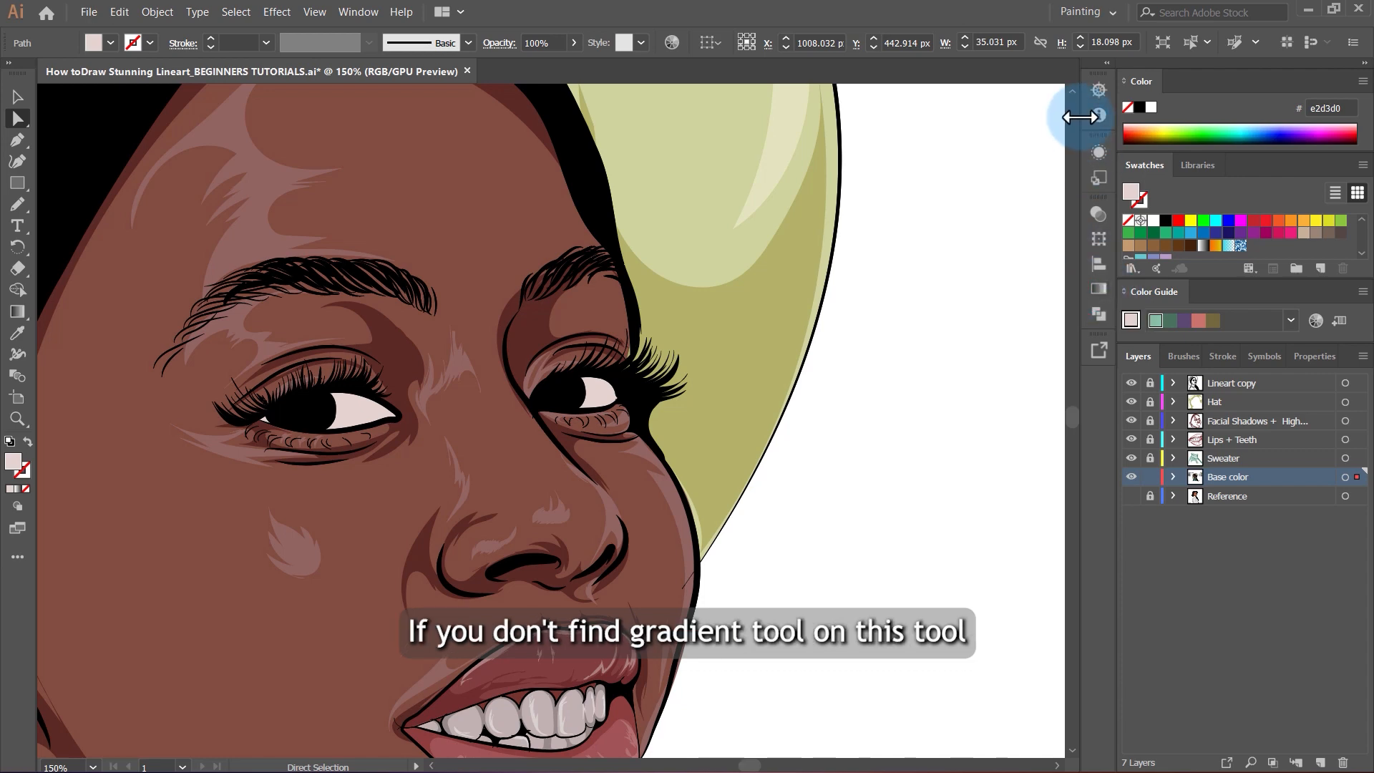
{"action": "left_click", "coordinate": [351, 11]}
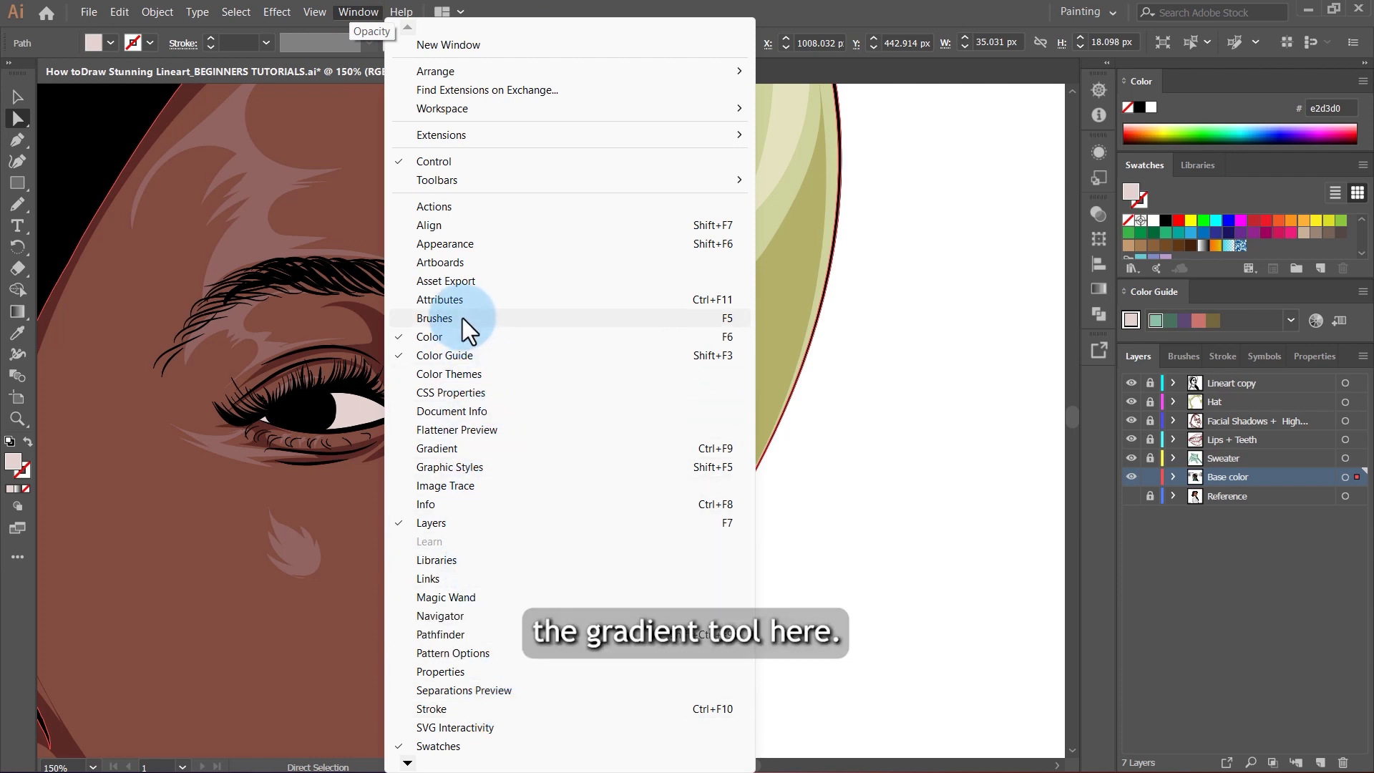
{"action": "left_click", "coordinate": [460, 449]}
{"action": "left_click", "coordinate": [981, 345]}
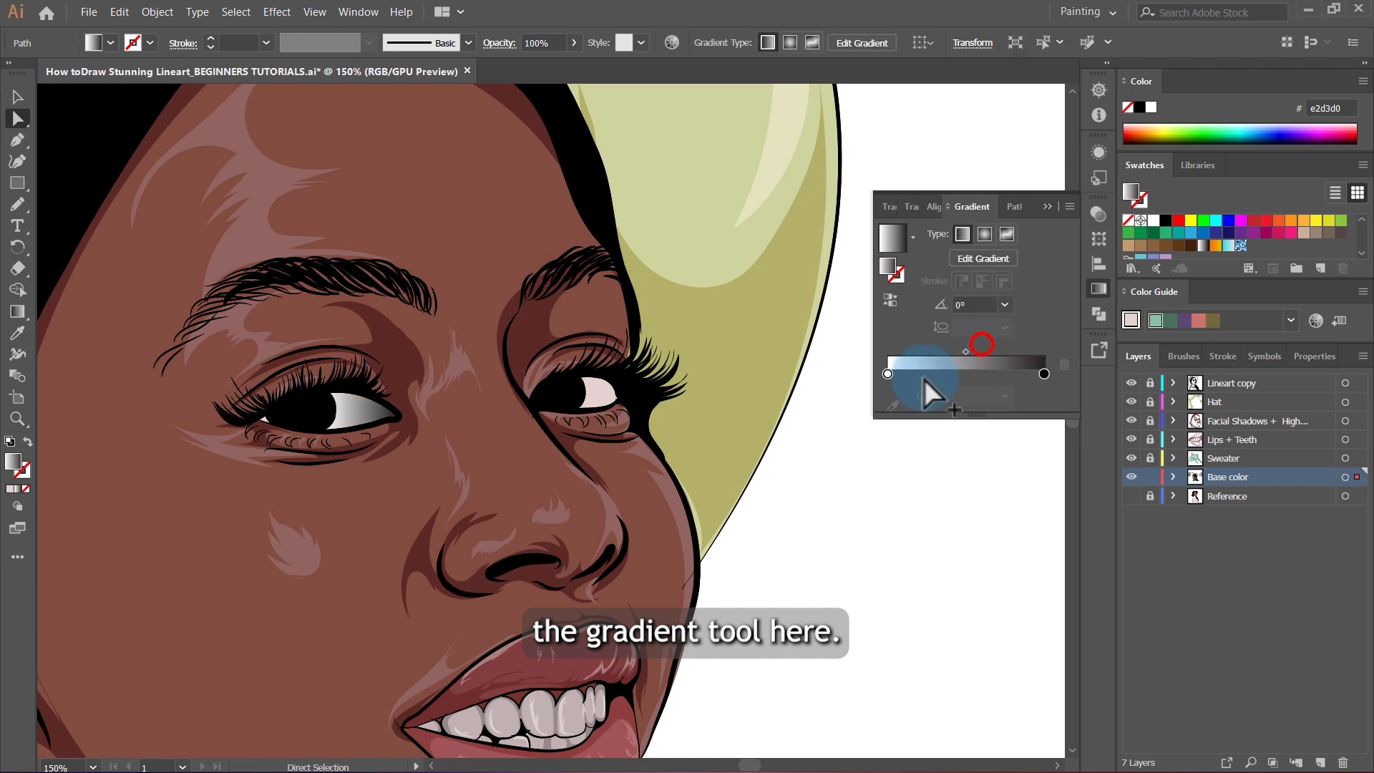
Color both gradient stops #e2d3d0 by sampling the white of the other eye.
{"action": "left_click", "coordinate": [887, 371]}
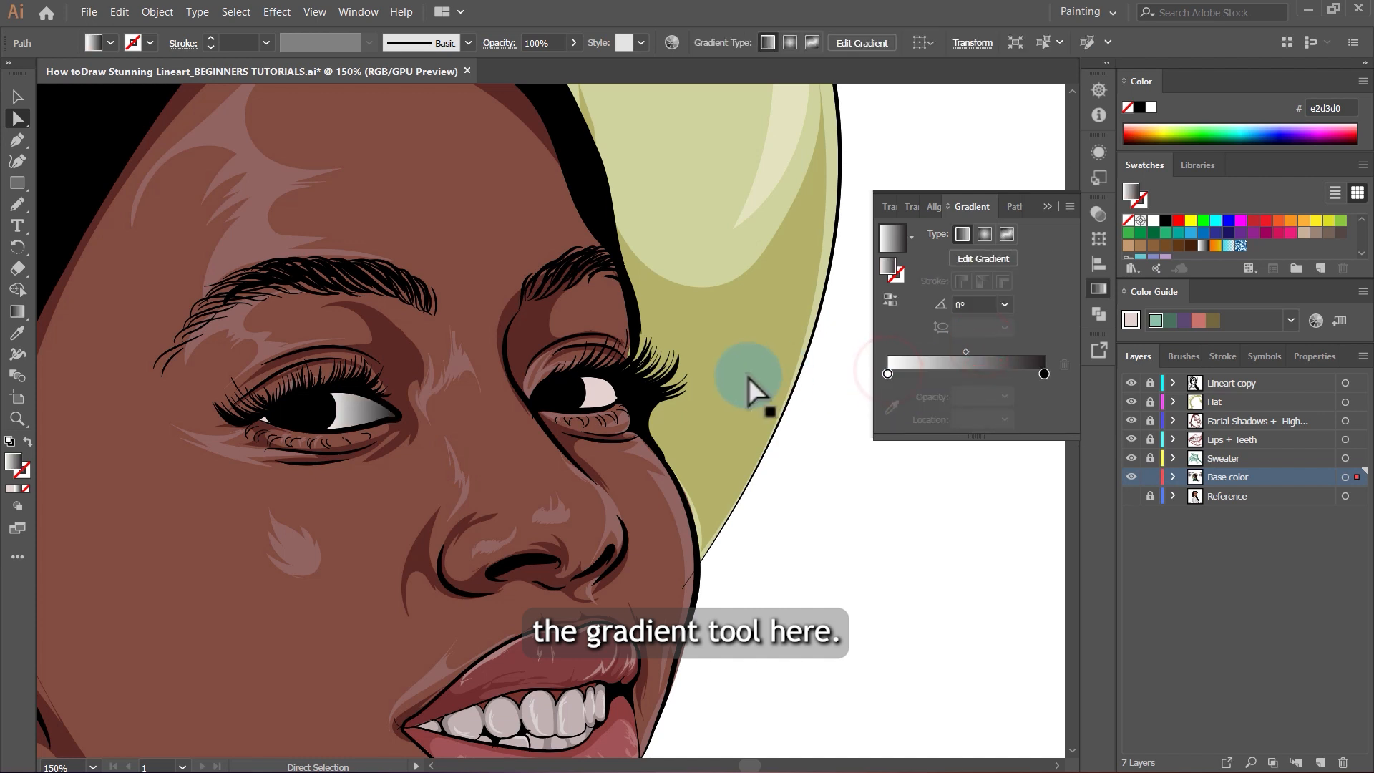
{"action": "left_click", "coordinate": [1045, 370]}
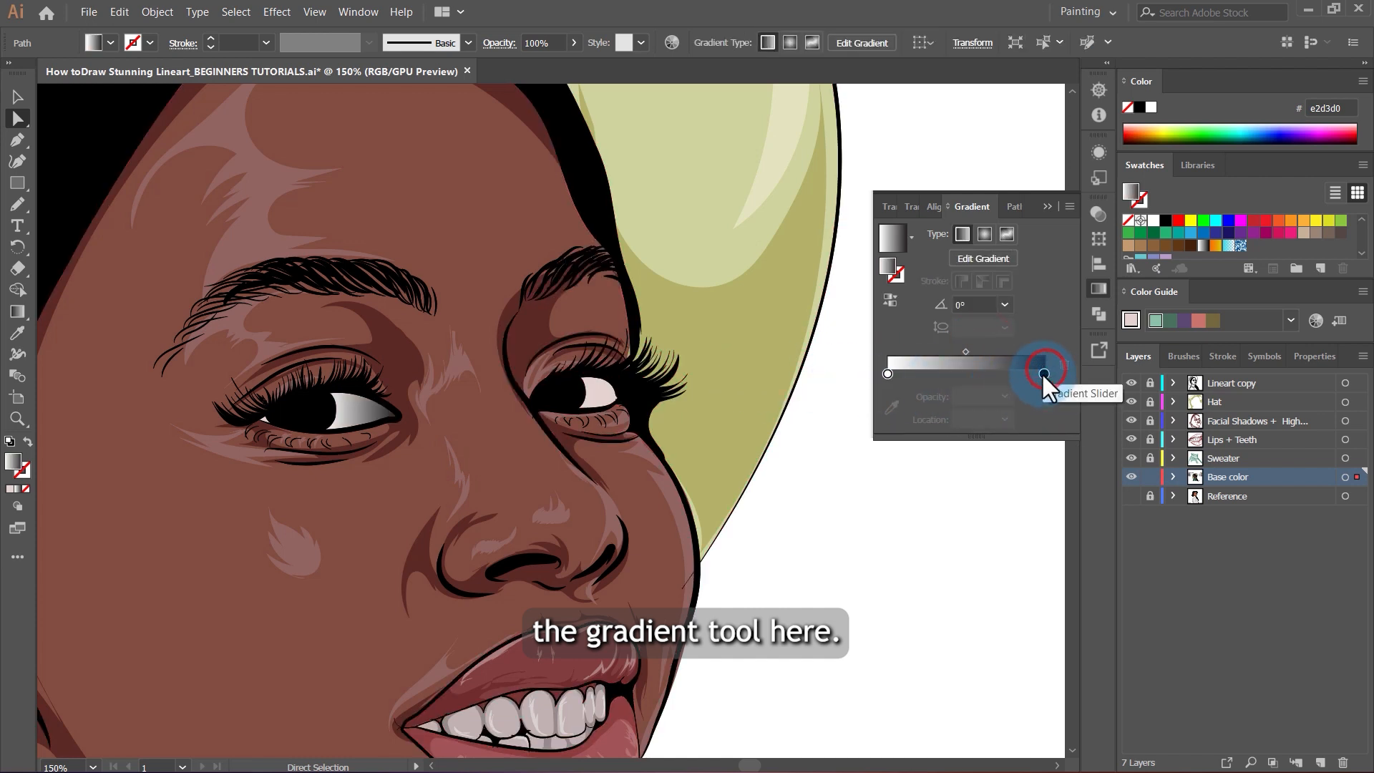
{"action": "left_click", "coordinate": [887, 399]}
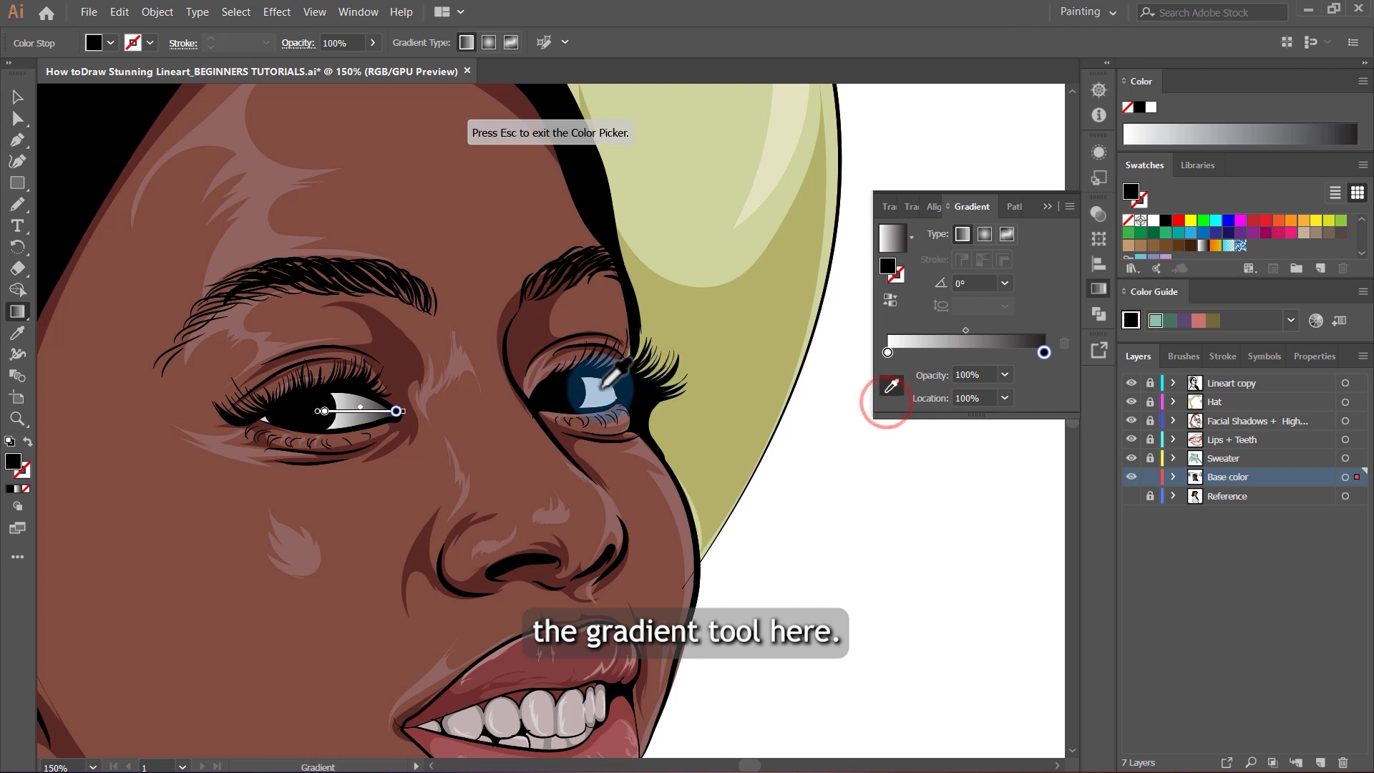
{"action": "left_click", "coordinate": [599, 392]}
{"action": "left_click", "coordinate": [887, 351]}
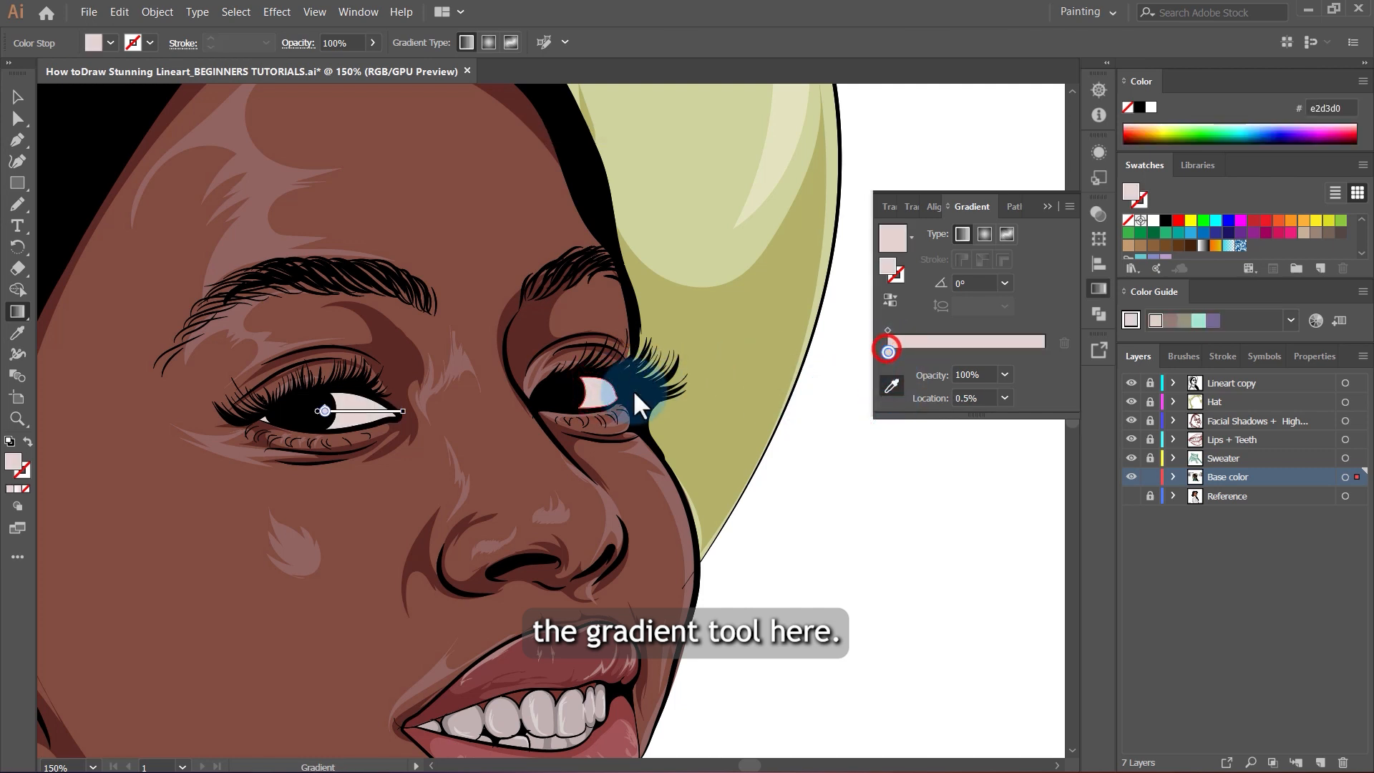
{"action": "left_click", "coordinate": [595, 392]}
{"action": "left_click", "coordinate": [888, 352]}
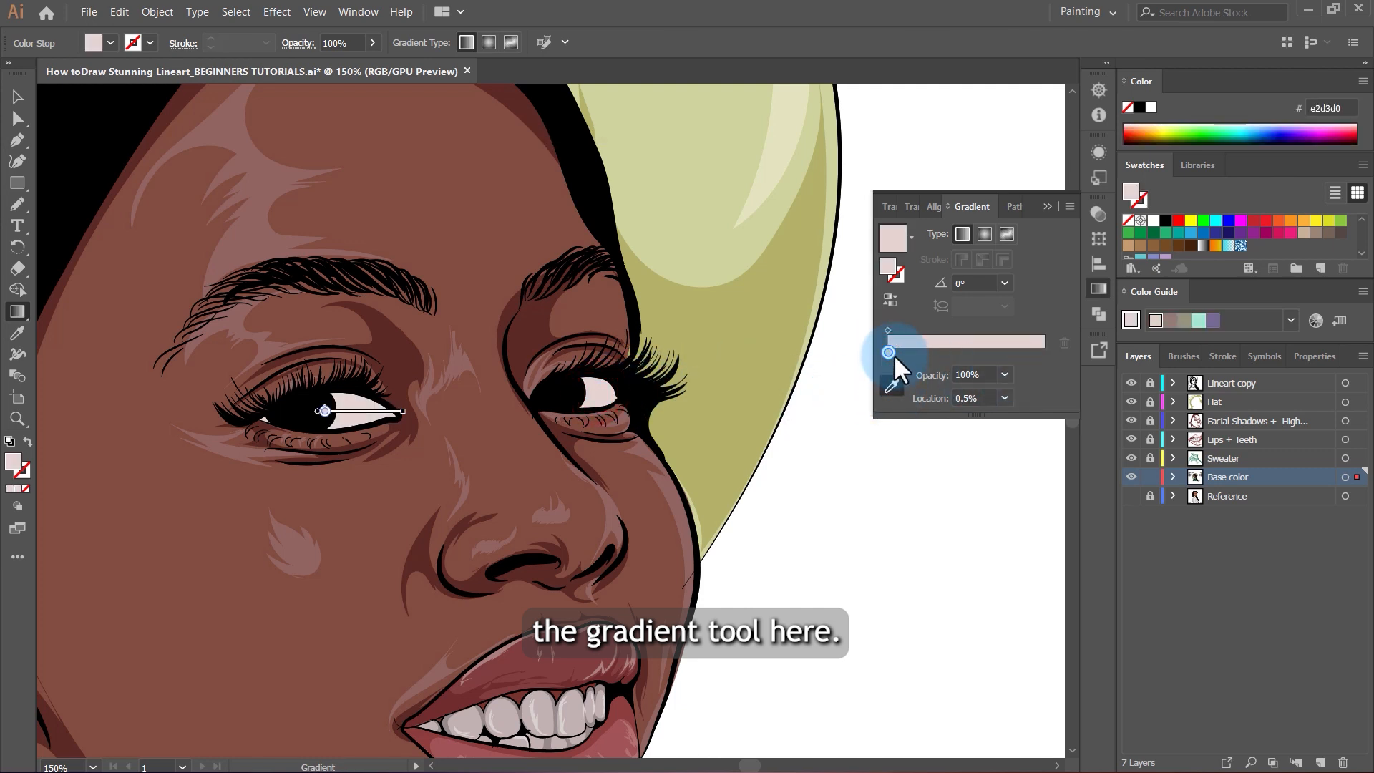
{"action": "left_click", "coordinate": [1043, 352]}
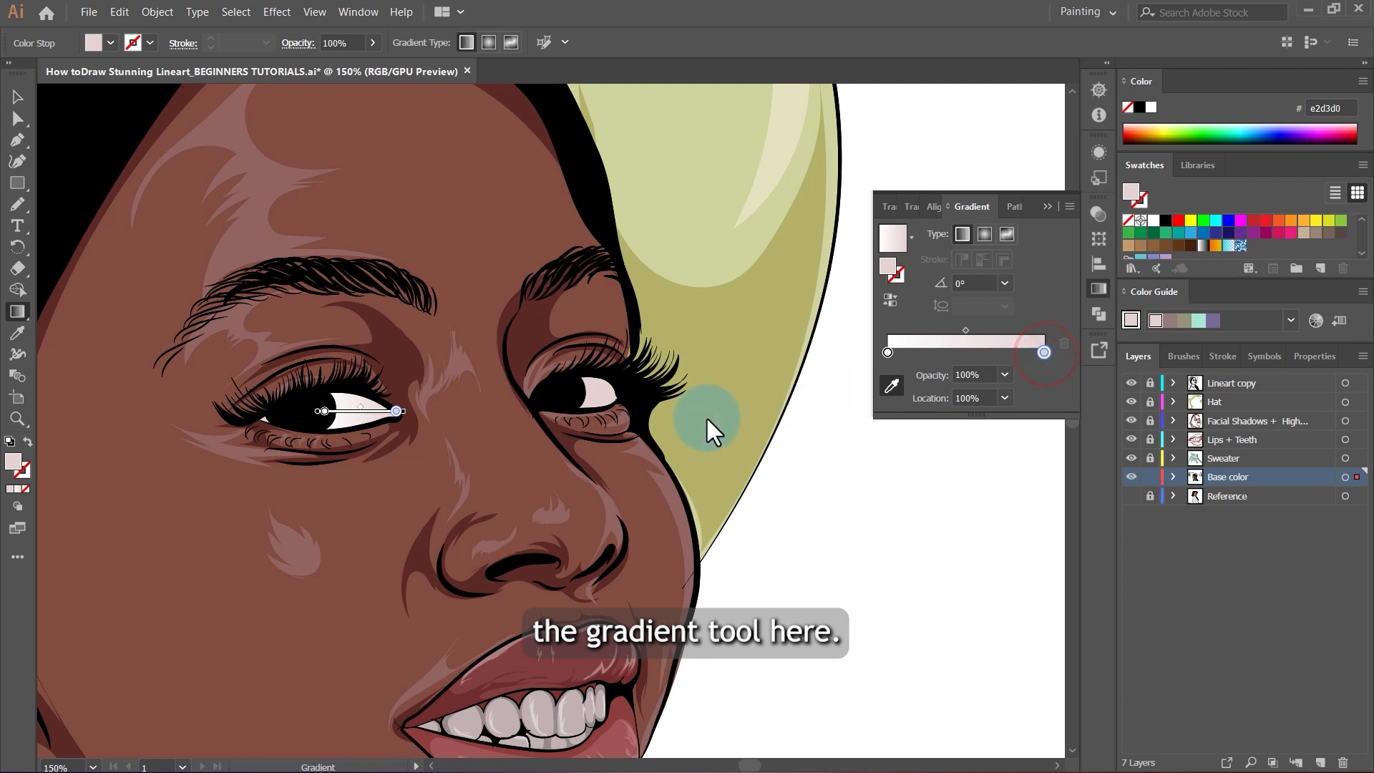
{"action": "left_click", "coordinate": [887, 350]}
{"action": "left_click", "coordinate": [598, 395]}
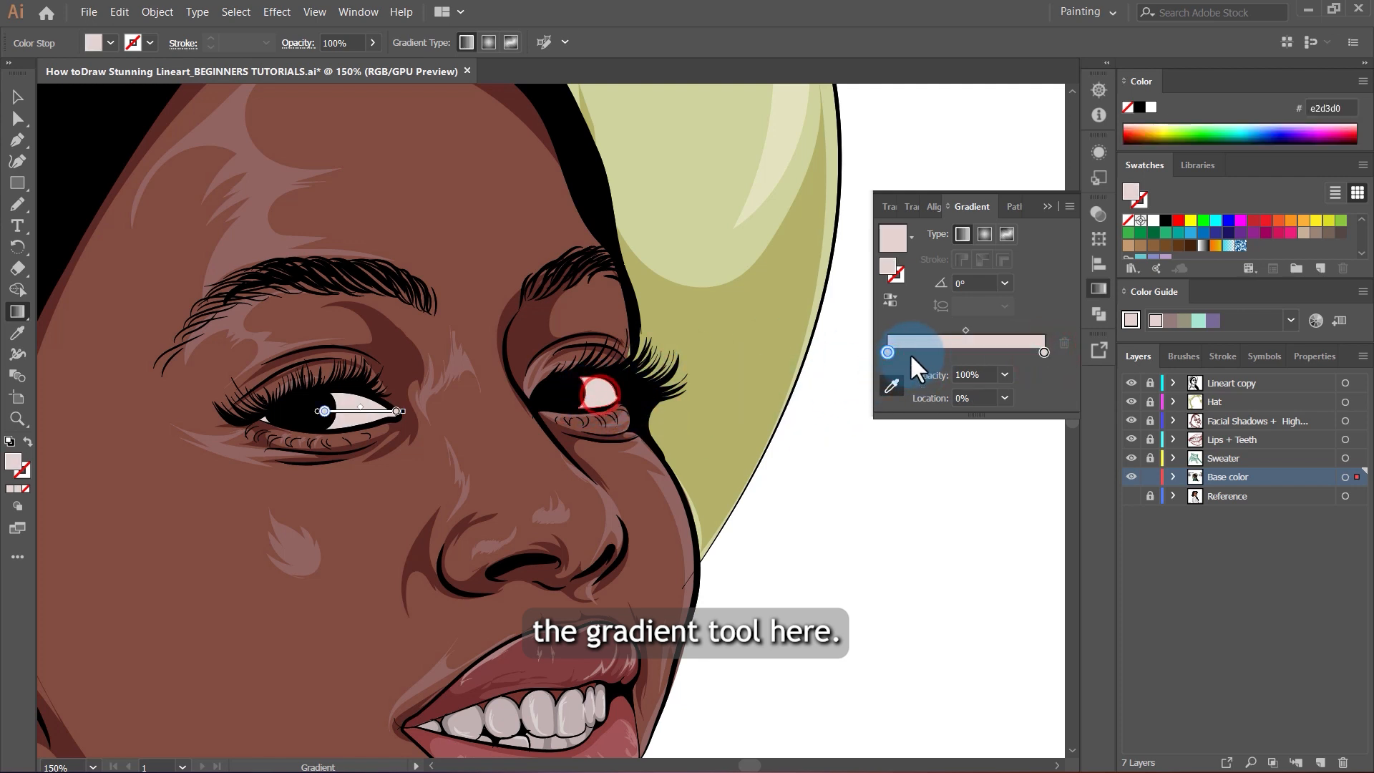
Change the gradient's end stop to a muted pink, #894363 (R 137, G 67, B 99).
{"action": "double_click", "coordinate": [1043, 352]}
{"action": "left_click", "coordinate": [922, 447]}
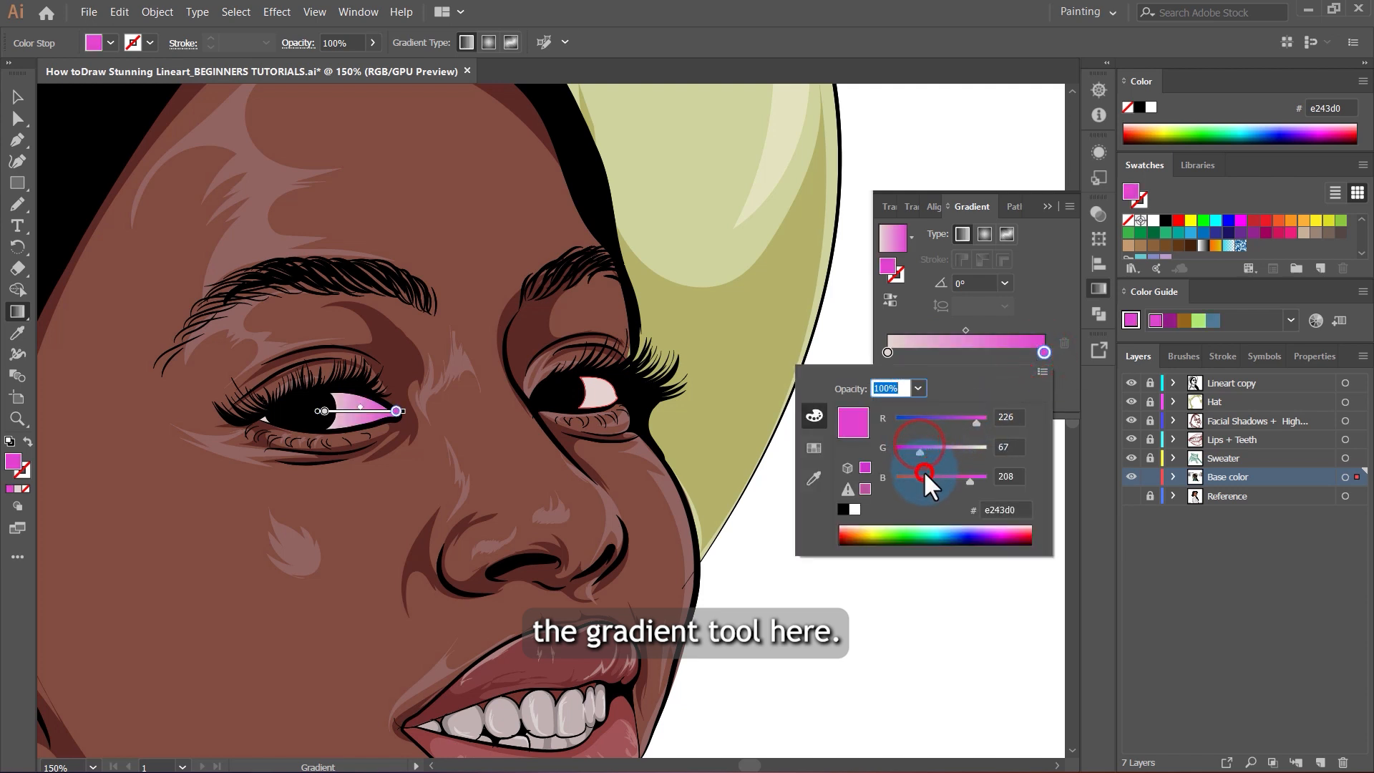
{"action": "left_click", "coordinate": [923, 475]}
{"action": "left_click_drag", "start_coordinate": [924, 419], "coordinate": [945, 416]}
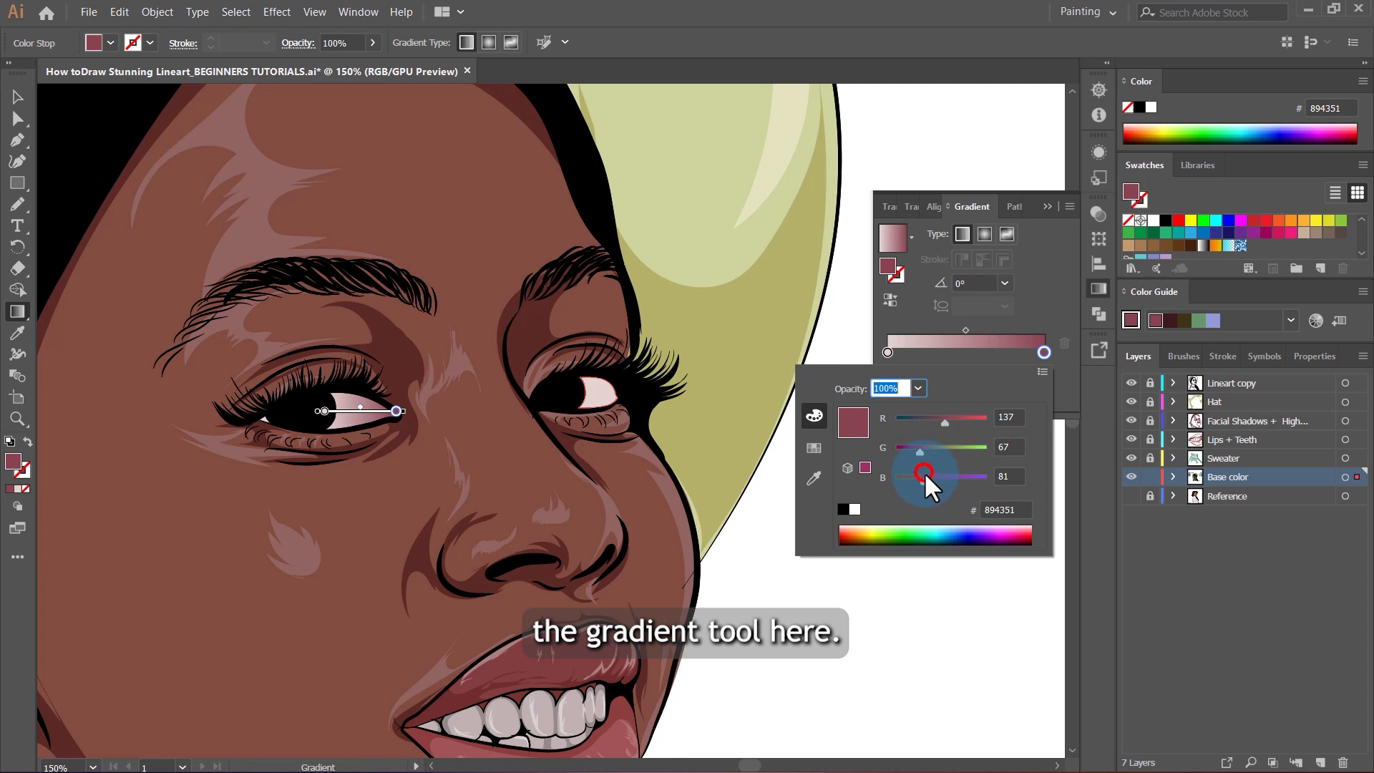
{"action": "left_click_drag", "start_coordinate": [925, 471], "coordinate": [929, 475]}
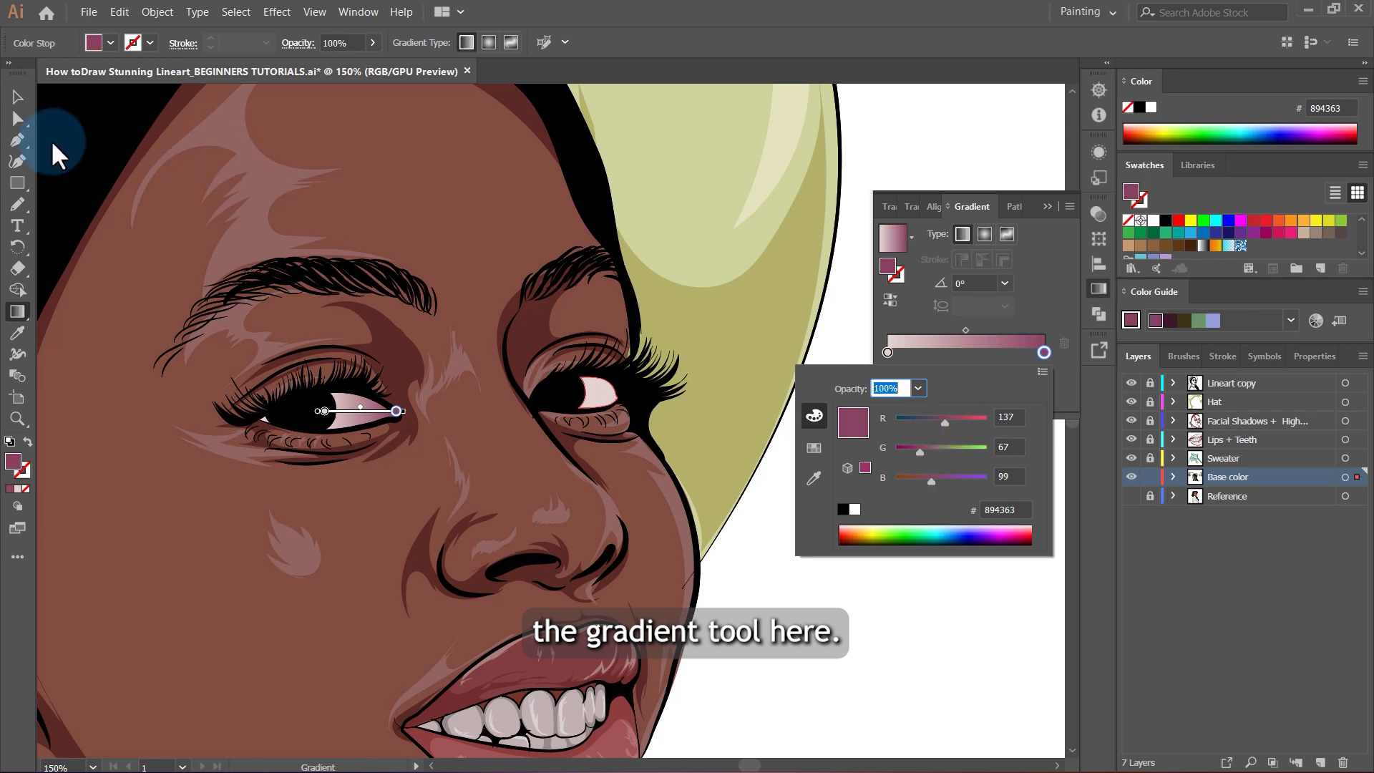
{"action": "left_click", "coordinate": [17, 116]}
Shift both gradient stops toward the eye's inner corner, placing the pink stop at 75.87%, and close the Gradient settings.
{"action": "scroll", "coordinate": [340, 404], "scroll_direction": "up", "scroll_amount": 2}
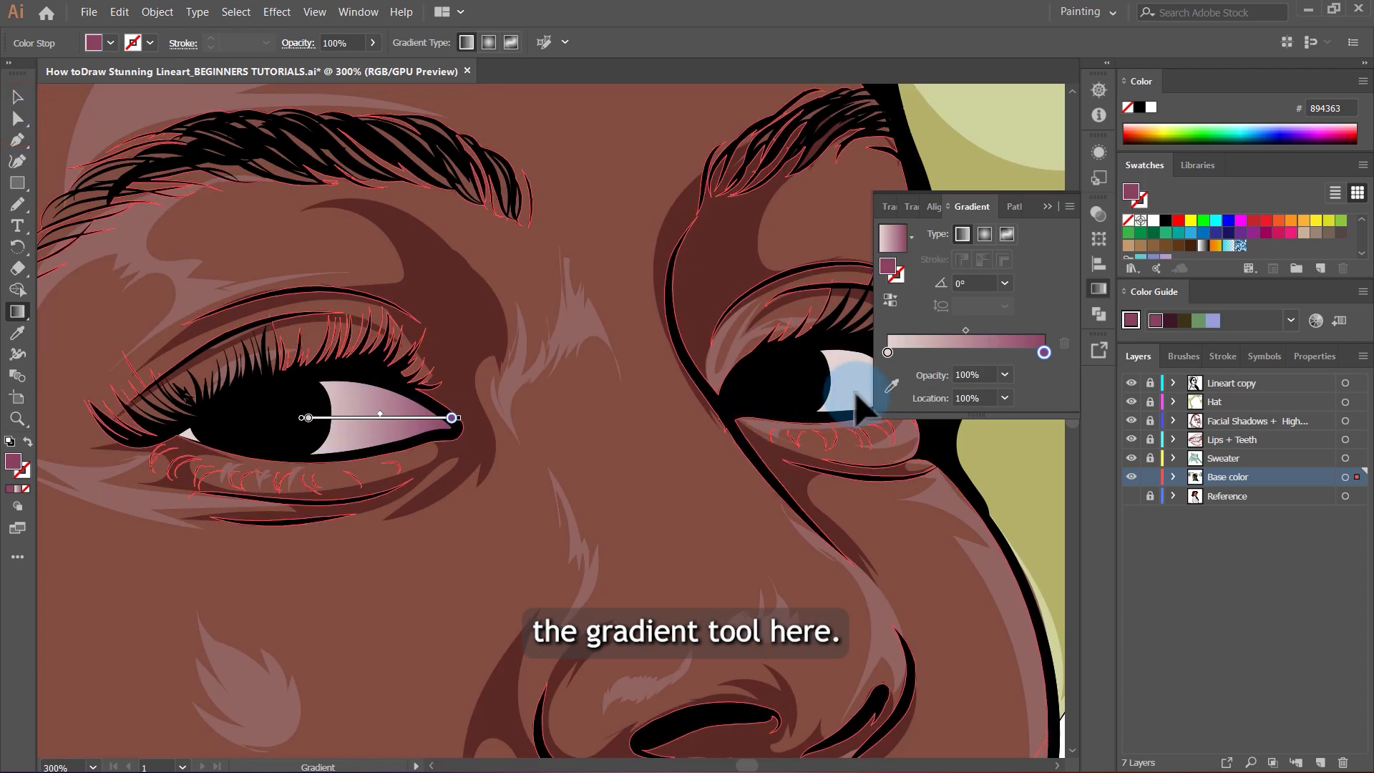
{"action": "mouse_move", "coordinate": [887, 350]}
{"action": "left_mouse_down"}
{"action": "mouse_move", "coordinate": [1036, 350]}
{"action": "mouse_move", "coordinate": [1007, 350]}
{"action": "left_mouse_up"}
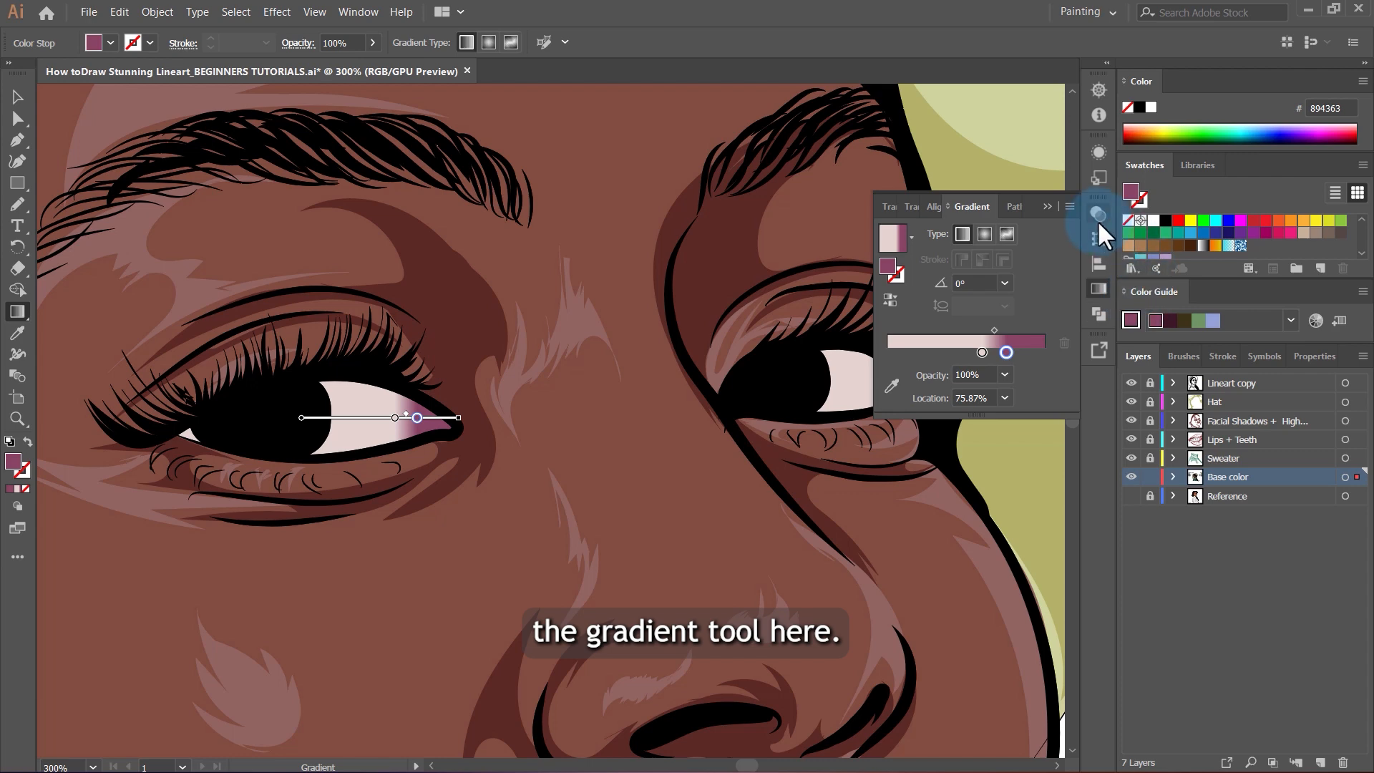
{"action": "left_click", "coordinate": [1097, 289]}
{"action": "scroll", "coordinate": [472, 258], "scroll_direction": "down", "scroll_amount": 4}
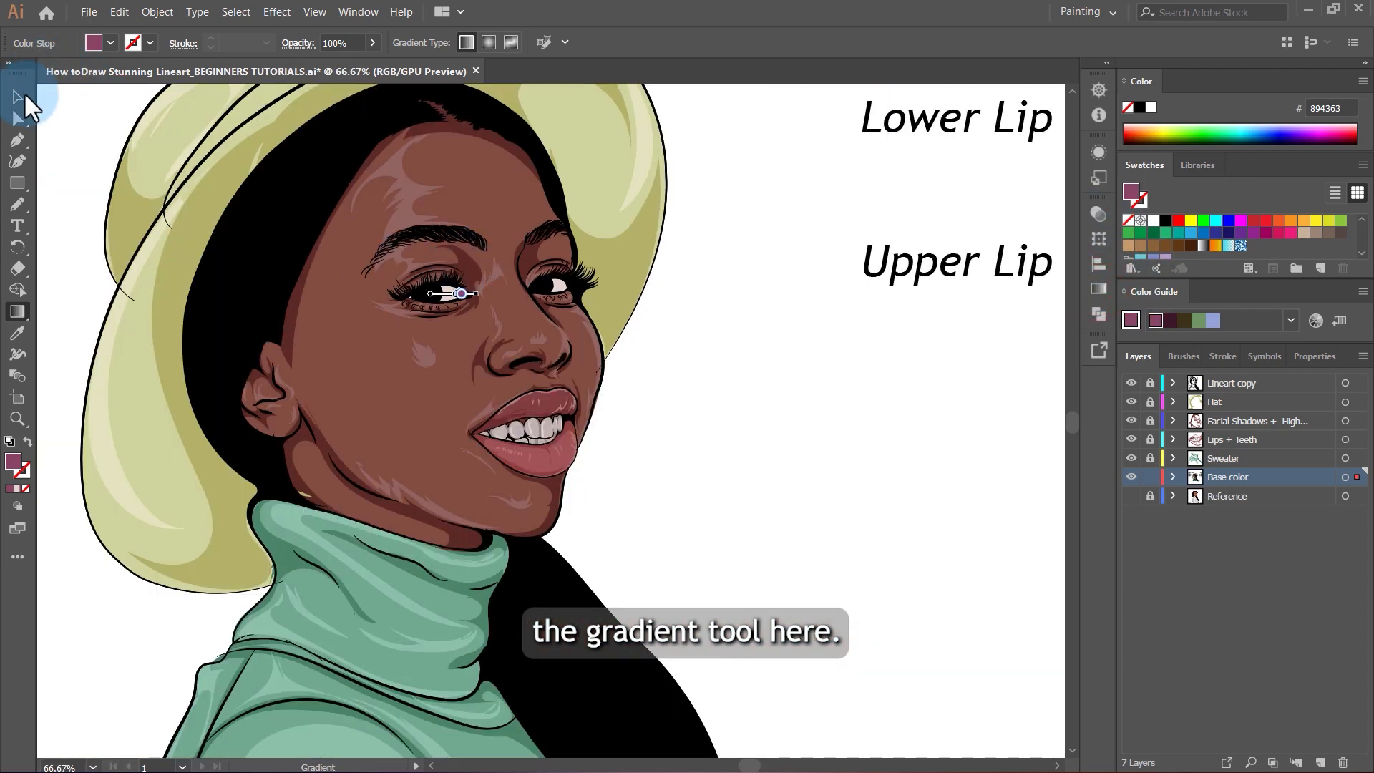
Reselect the nearer eye's white with Direct Selection and rotate its gradient to -7.9° to follow the inner corner.
{"action": "left_click", "coordinate": [13, 122]}
{"action": "scroll", "coordinate": [471, 309], "scroll_direction": "up", "scroll_amount": 6}
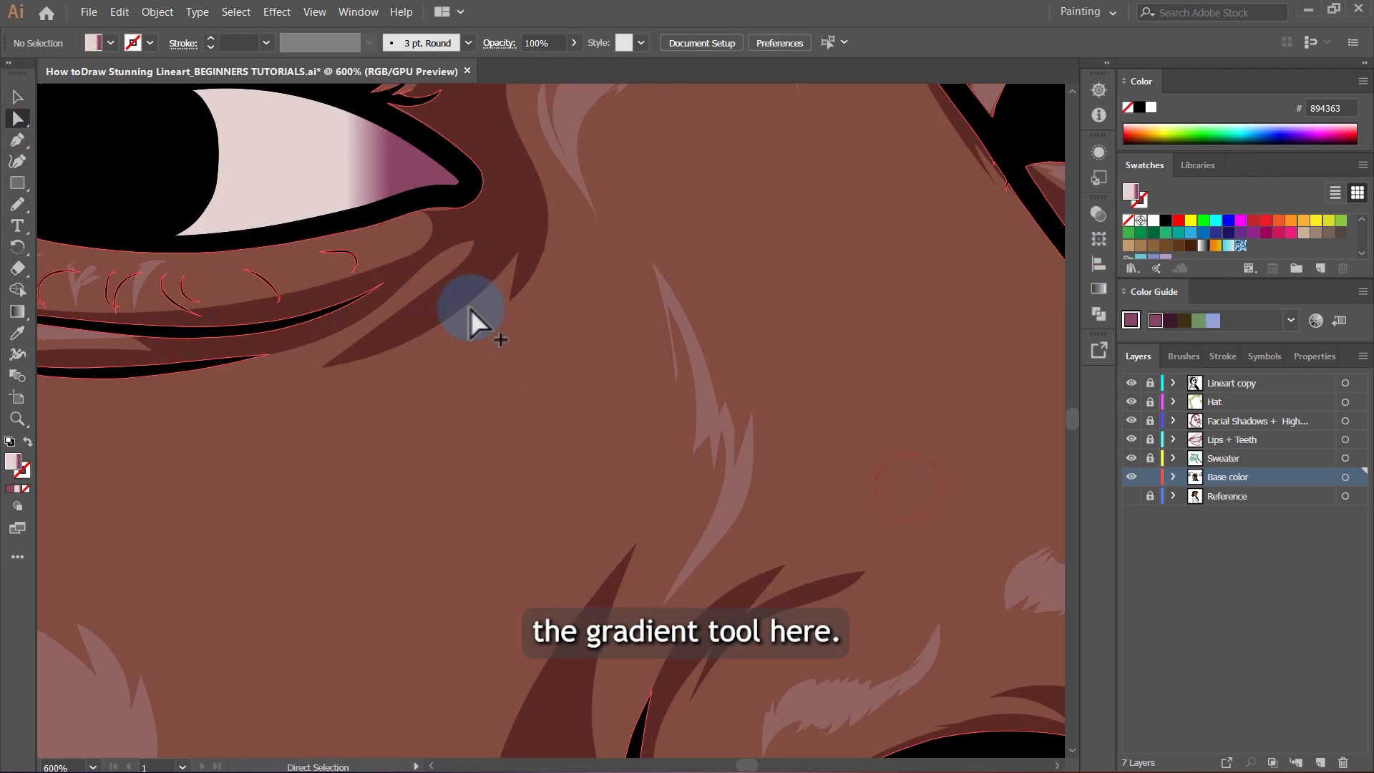
{"action": "scroll", "coordinate": [472, 311], "scroll_direction": "down", "scroll_amount": 4}
{"action": "scroll", "coordinate": [457, 269], "scroll_direction": "up", "scroll_amount": 4}
{"action": "scroll", "coordinate": [458, 269], "scroll_direction": "up", "scroll_amount": 5}
{"action": "left_click", "coordinate": [402, 286]}
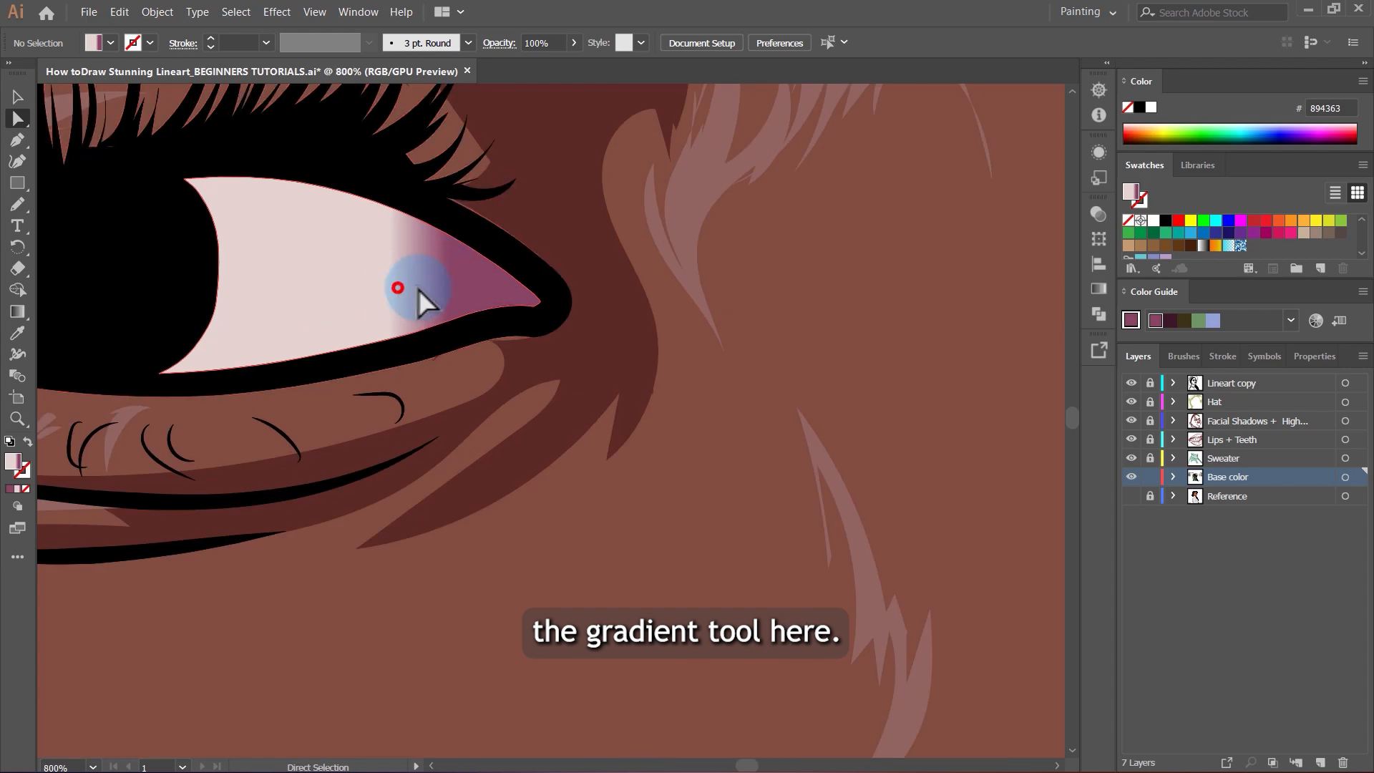
{"action": "left_click", "coordinate": [1098, 289]}
{"action": "left_click", "coordinate": [351, 267]}
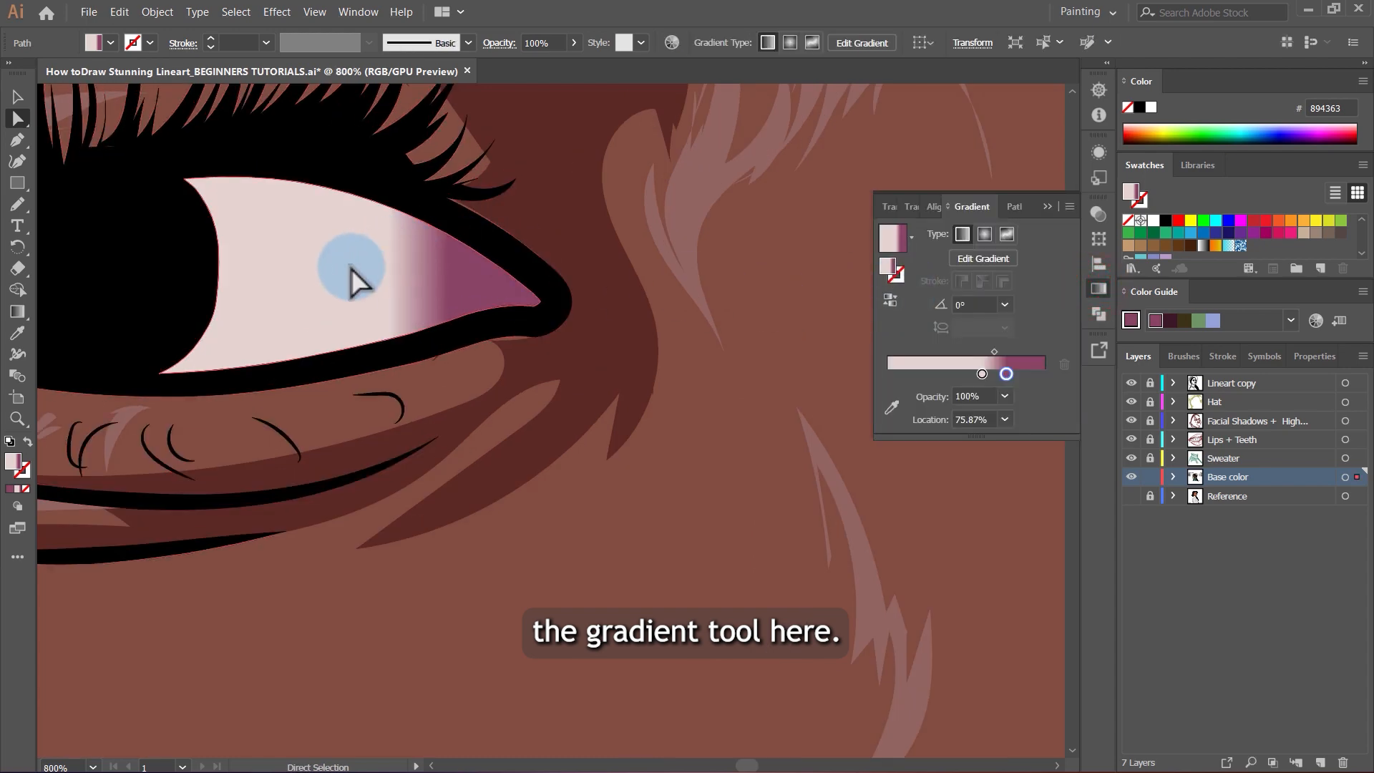
{"action": "scroll", "coordinate": [435, 280], "scroll_direction": "down", "scroll_amount": 5}
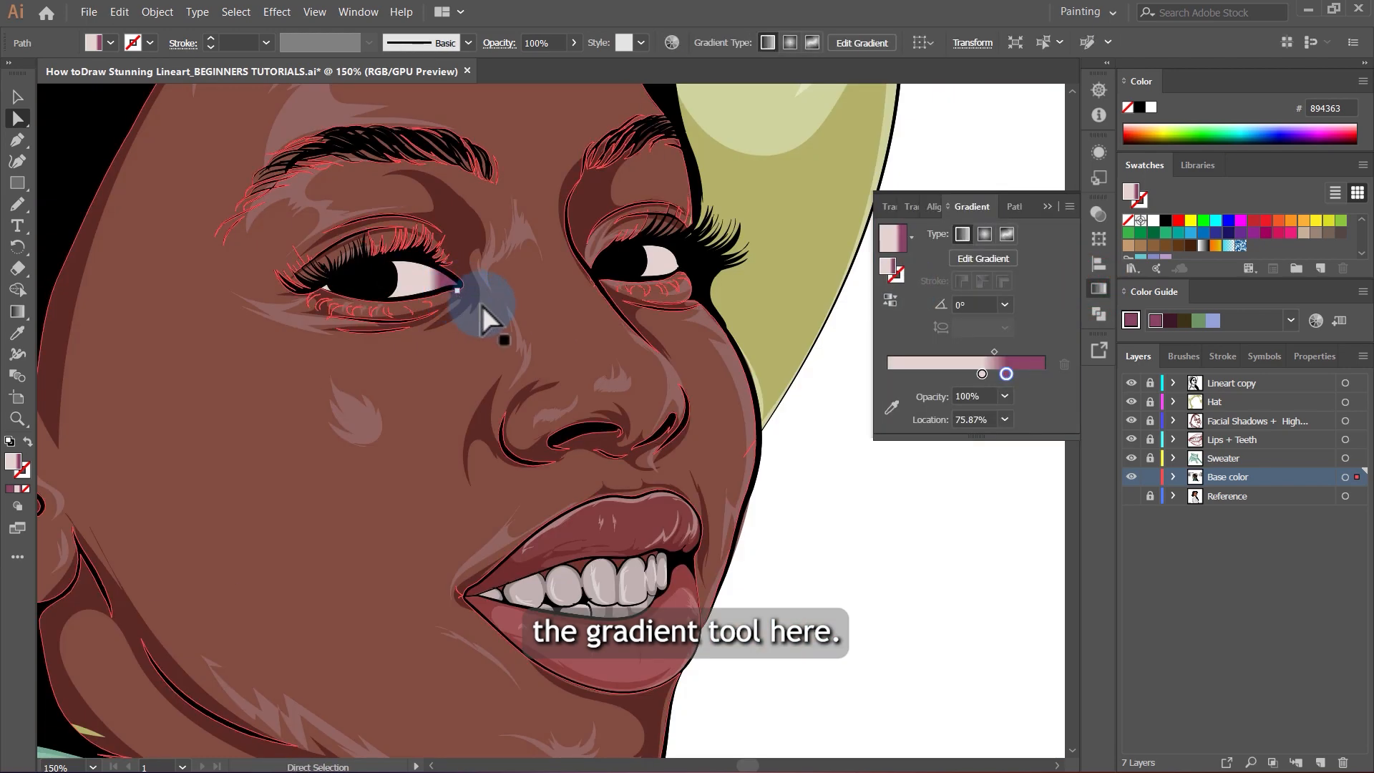
{"action": "scroll", "coordinate": [444, 286], "scroll_direction": "up", "scroll_amount": 4}
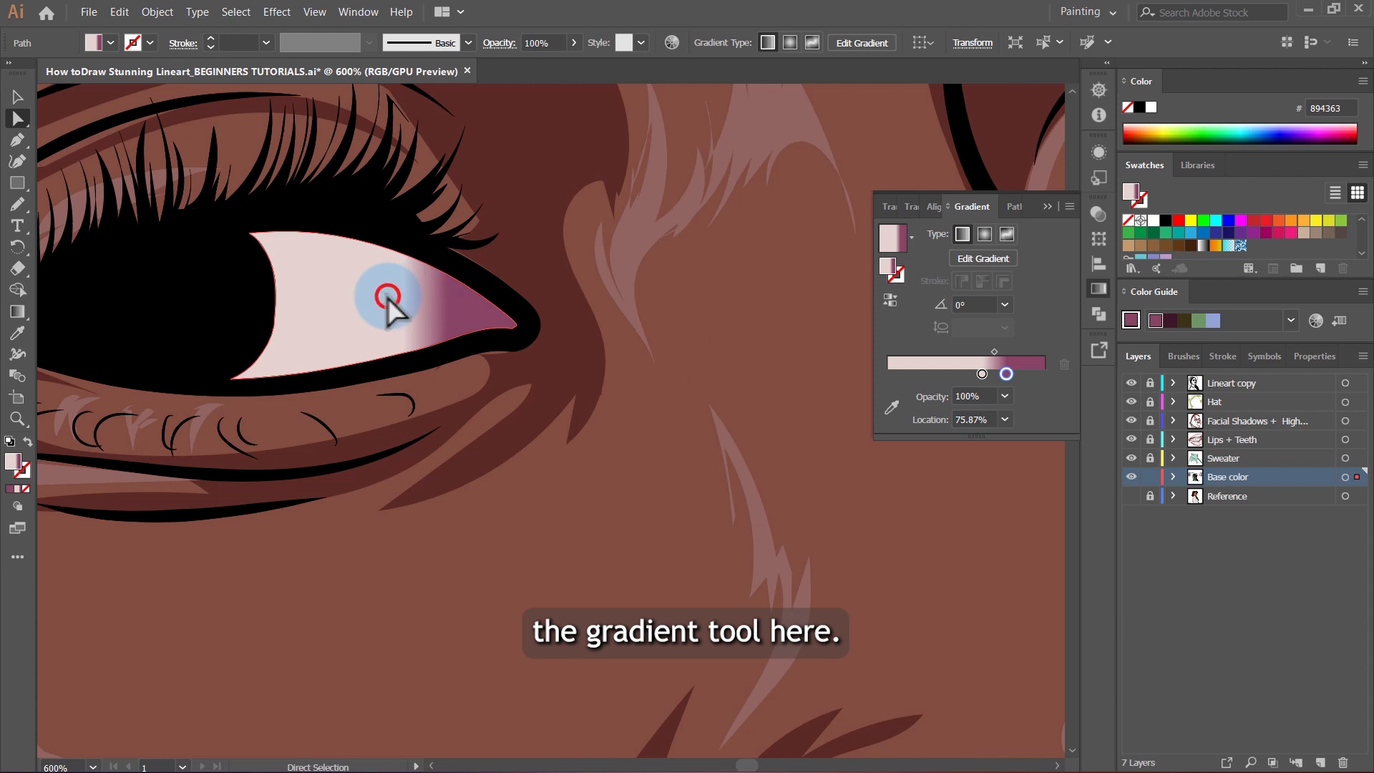
{"action": "left_click", "coordinate": [387, 297]}
{"action": "left_click", "coordinate": [981, 258]}
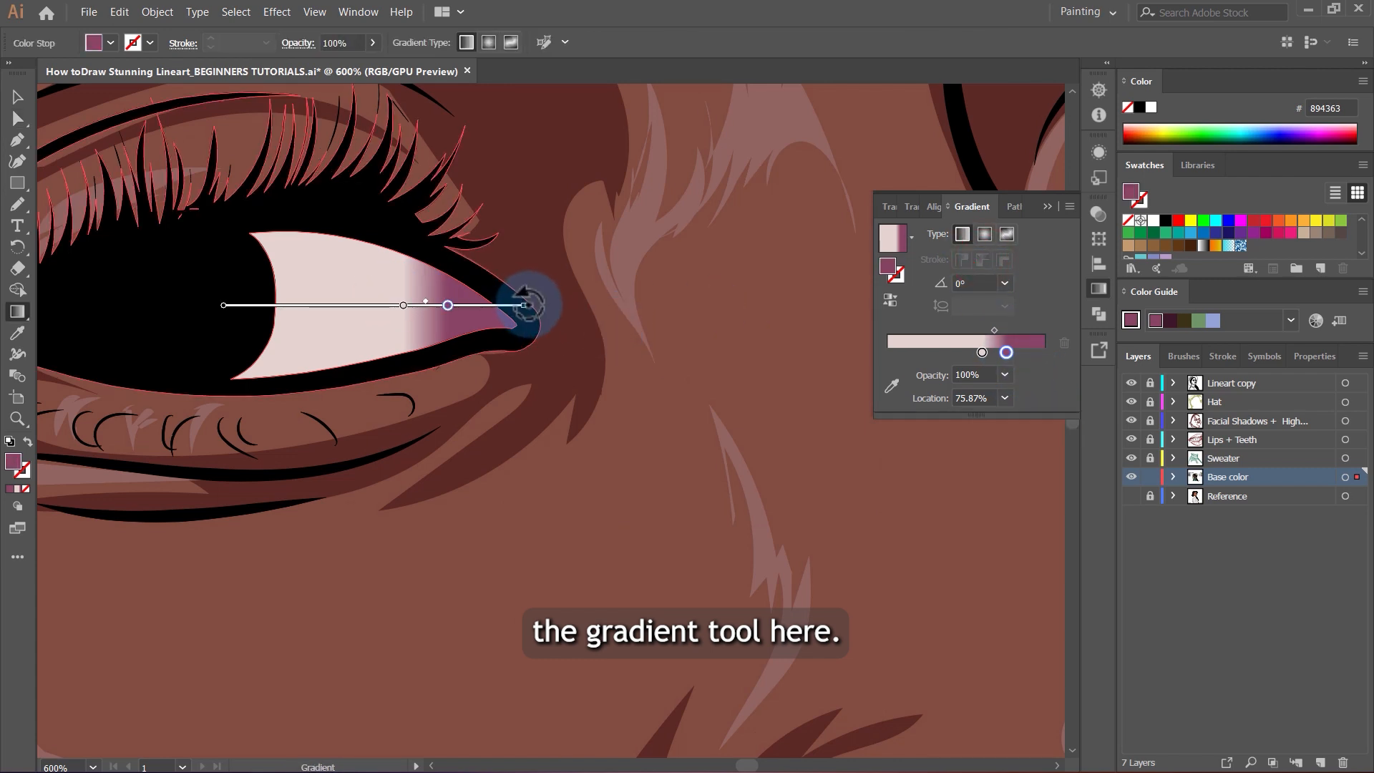
{"action": "left_click_drag", "start_coordinate": [535, 314], "coordinate": [542, 334]}
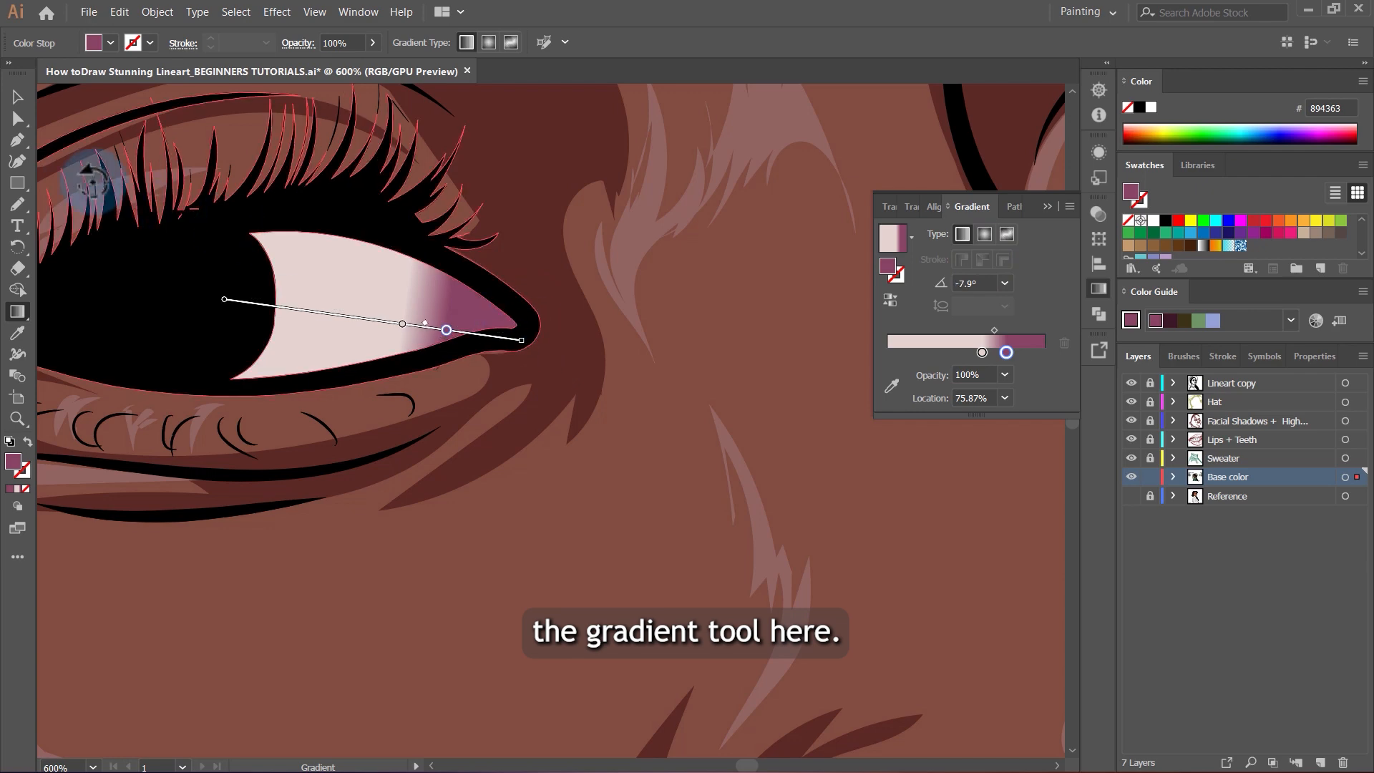
{"action": "left_click", "coordinate": [19, 122]}
{"action": "left_click", "coordinate": [1098, 289]}
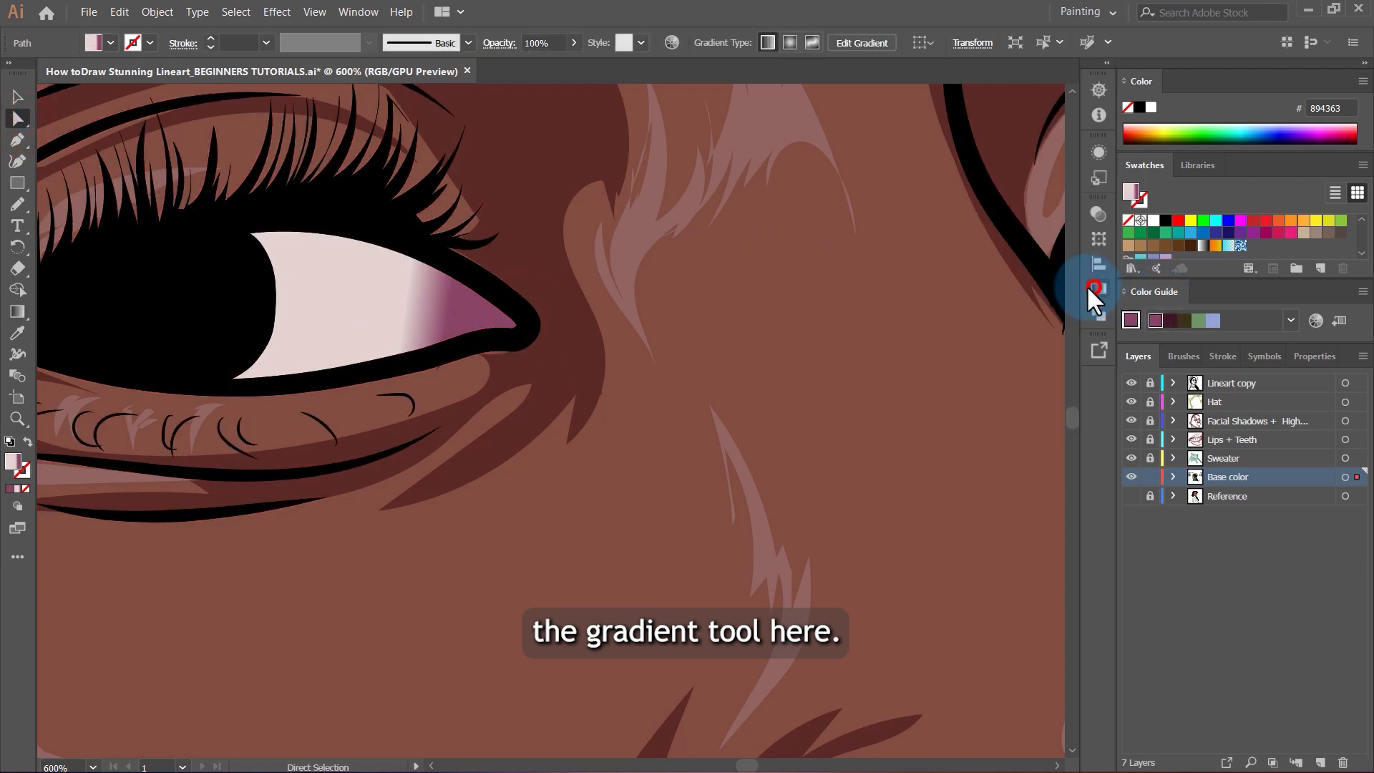
Deselect the eye white and lock the Base color layer.
{"action": "scroll", "coordinate": [675, 303], "scroll_direction": "down", "scroll_amount": 4}
{"action": "left_click", "coordinate": [966, 473]}
{"action": "scroll", "coordinate": [736, 399], "scroll_direction": "down", "scroll_amount": 3}
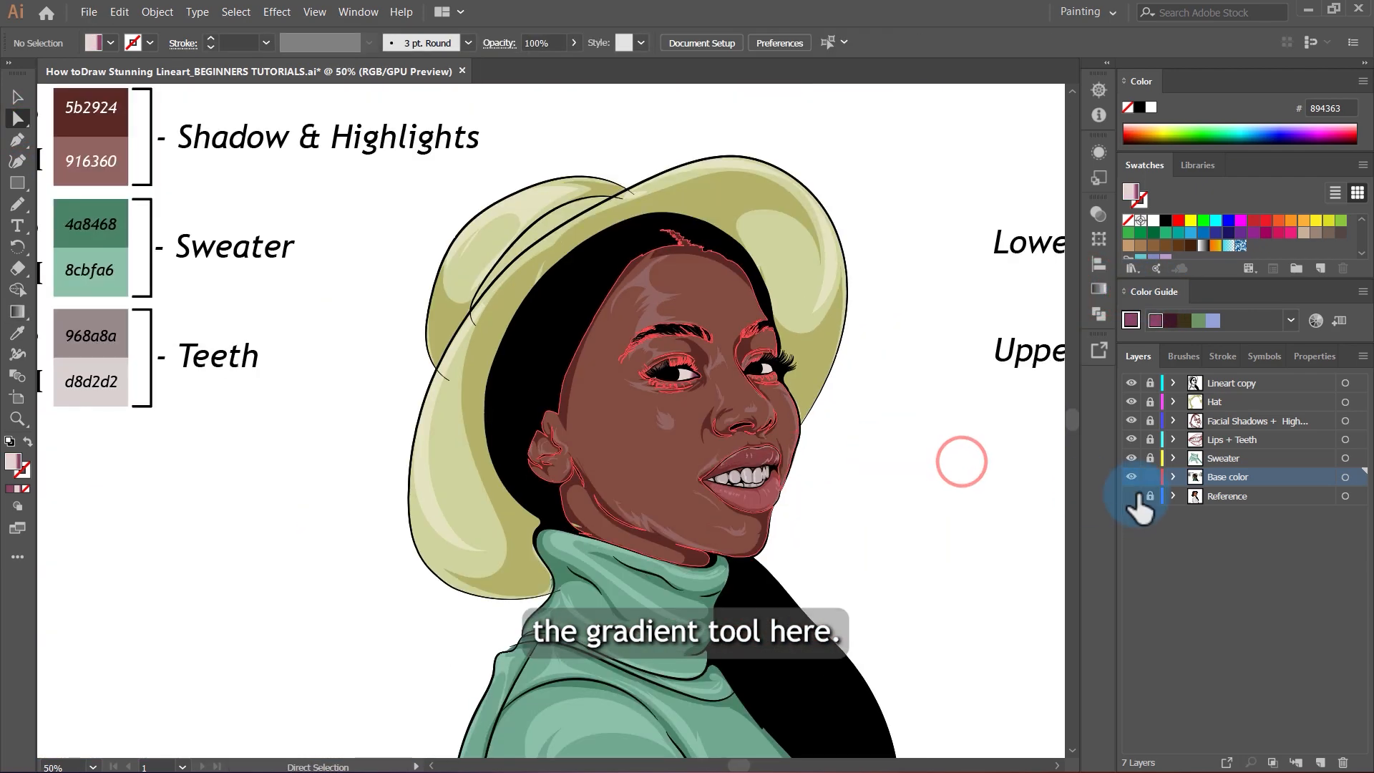
{"action": "left_click", "coordinate": [1150, 477]}
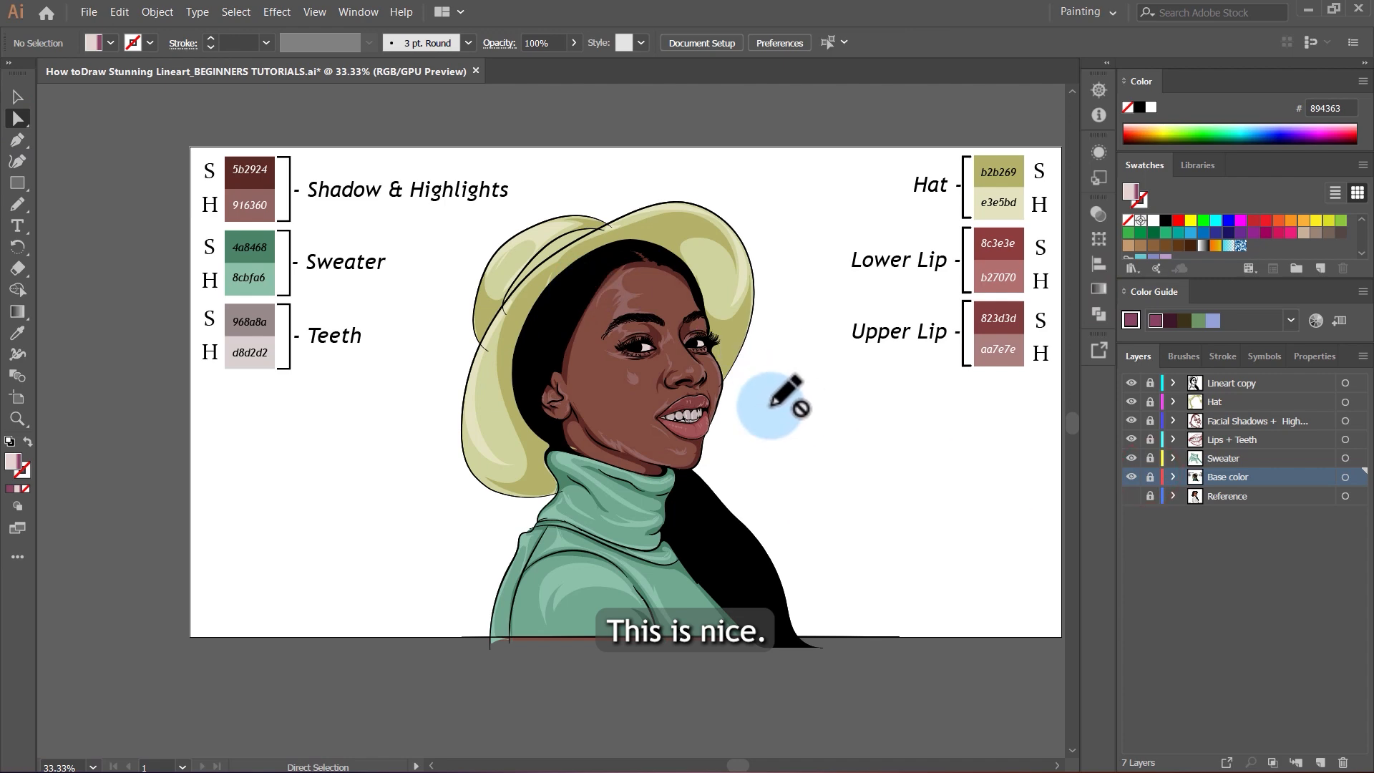
Examine the whole shaded portrait, including the face, the sweater and the plain black hair.
{"action": "scroll", "coordinate": [771, 407], "scroll_direction": "up", "scroll_amount": 3}
{"action": "scroll", "coordinate": [708, 419], "scroll_direction": "up", "scroll_amount": 2}
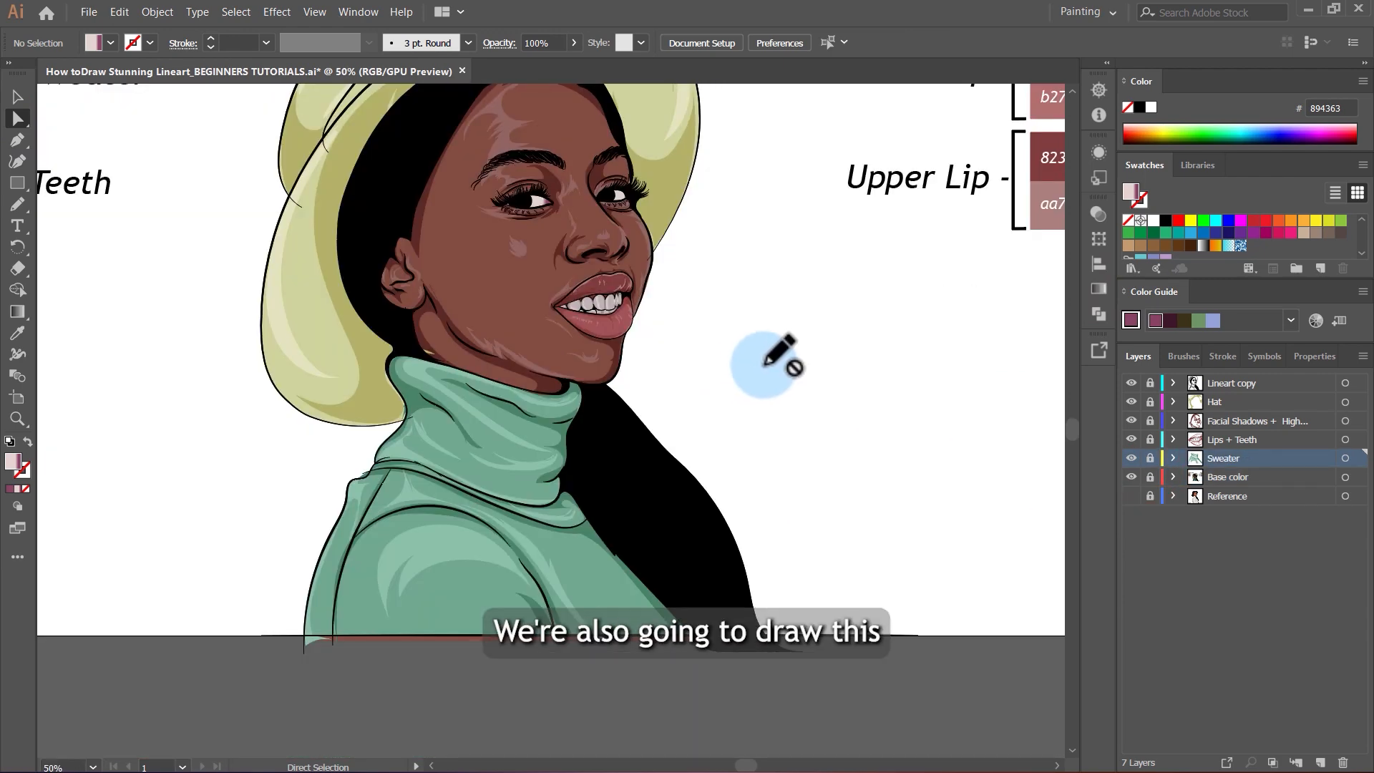
{"action": "scroll", "coordinate": [712, 346], "scroll_direction": "down", "scroll_amount": 2}
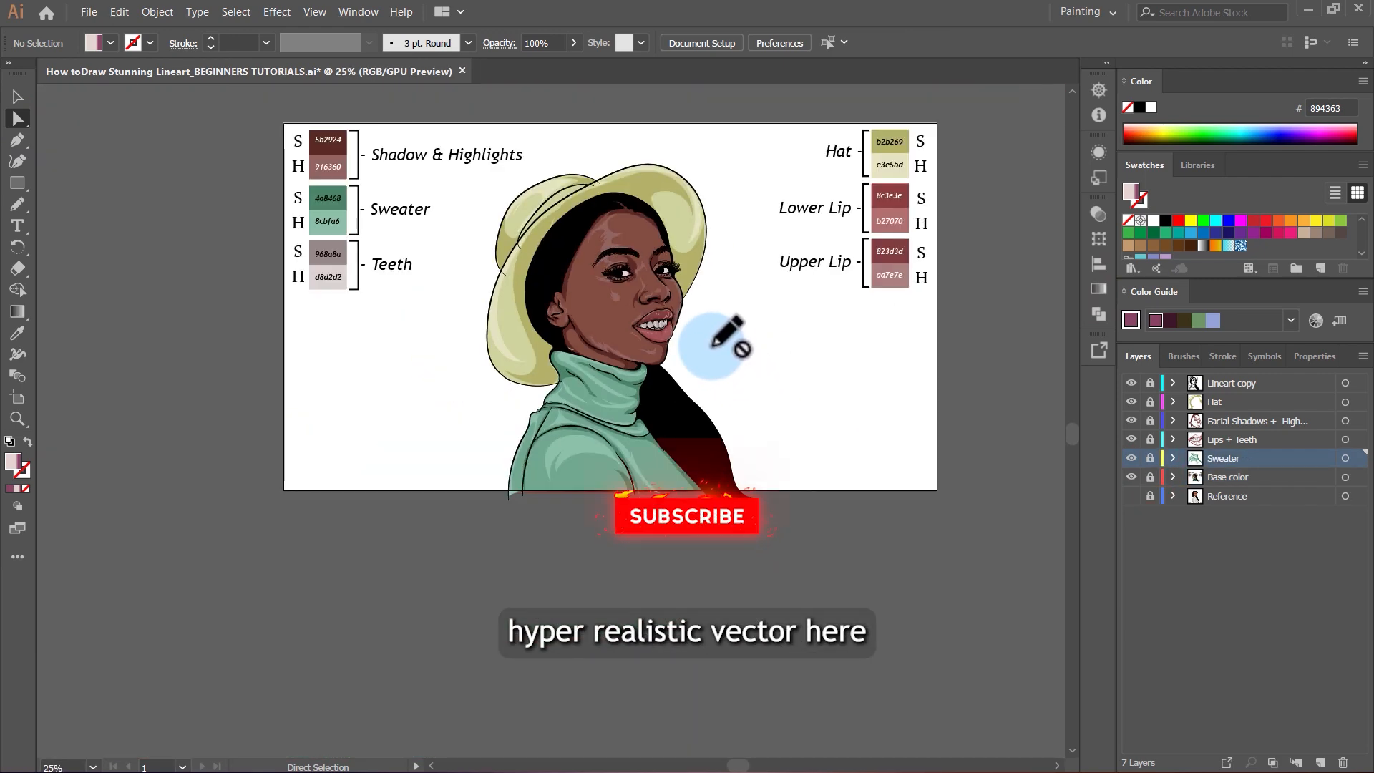
{"action": "scroll", "coordinate": [683, 365], "scroll_direction": "down", "scroll_amount": 1}
{"action": "scroll", "coordinate": [681, 365], "scroll_direction": "up", "scroll_amount": 4}
{"action": "scroll", "coordinate": [679, 369], "scroll_direction": "down", "scroll_amount": 2}
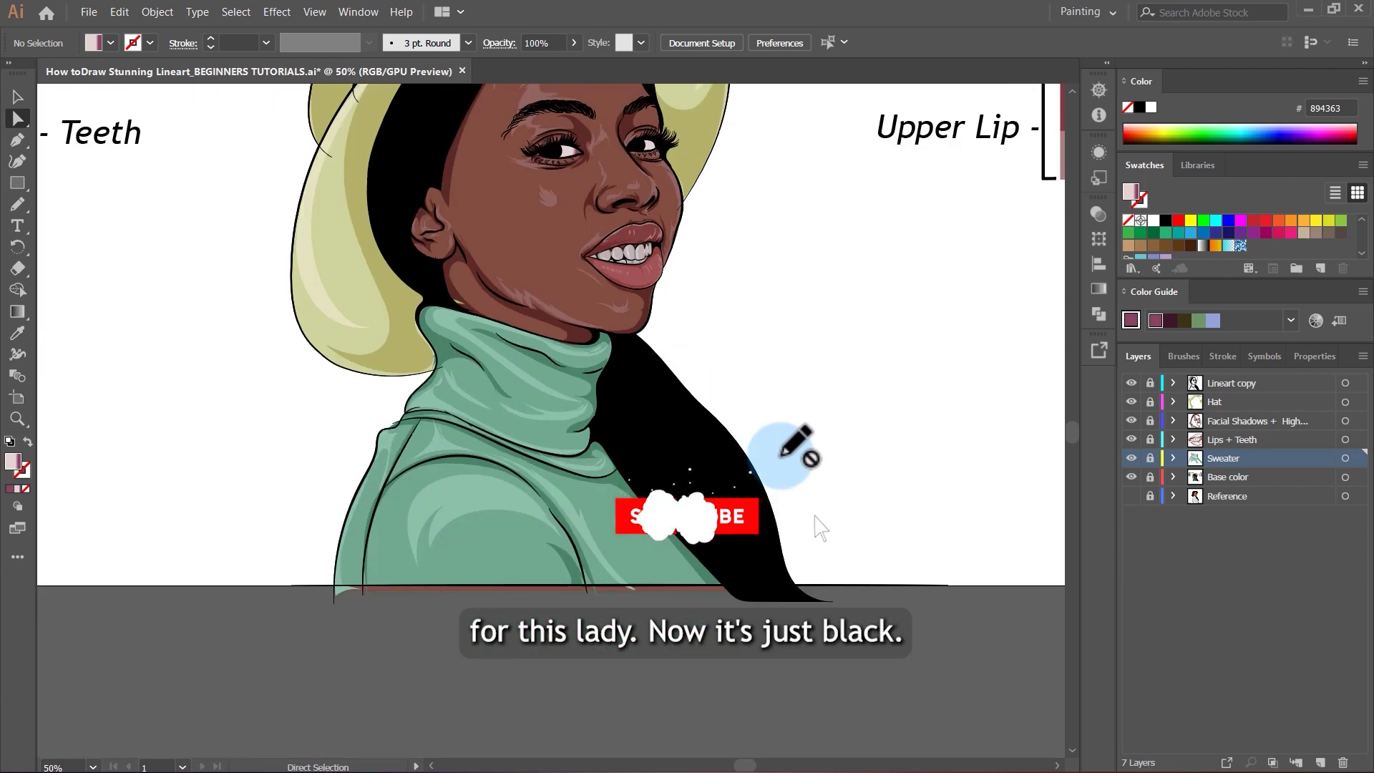
{"action": "scroll", "coordinate": [782, 453], "scroll_direction": "up", "scroll_amount": 2}
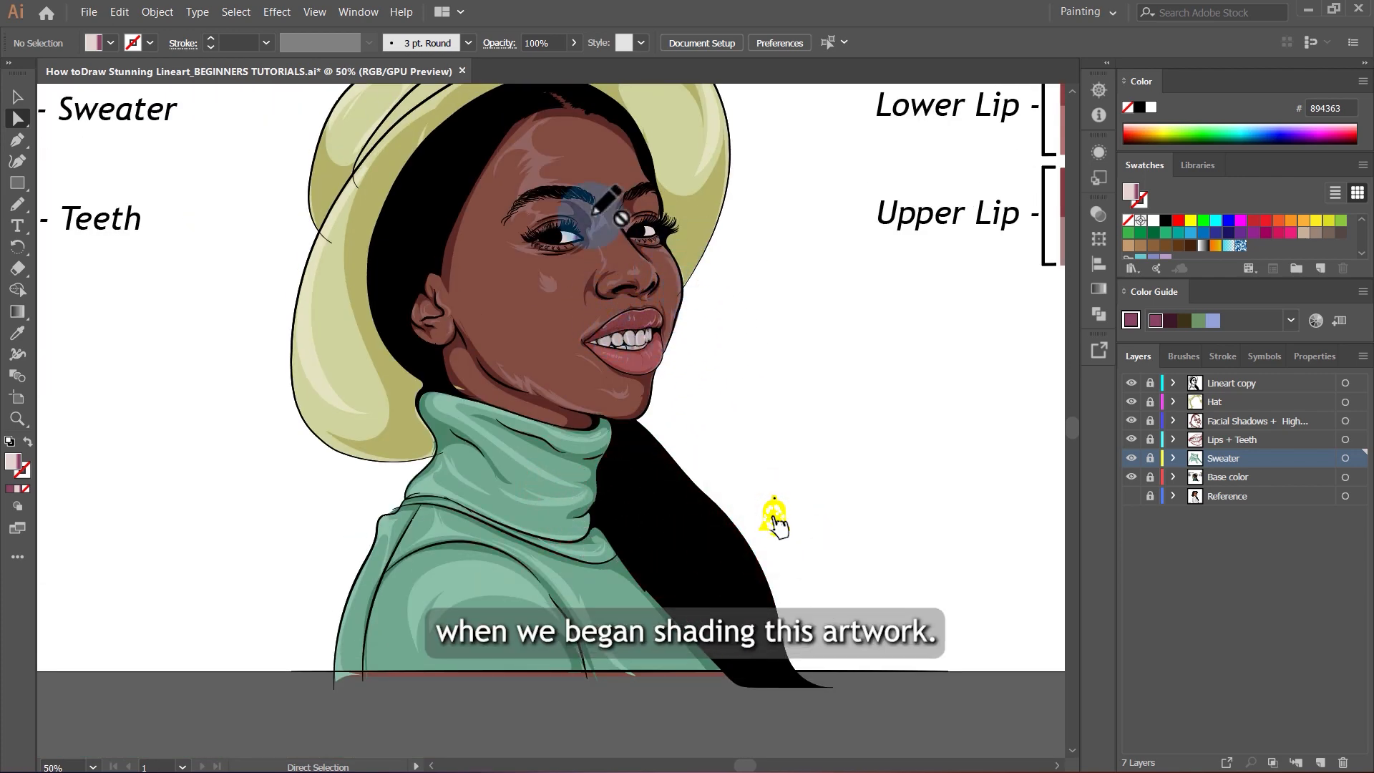
{"action": "scroll", "coordinate": [549, 298], "scroll_direction": "down", "scroll_amount": 1}
{"action": "left_click", "coordinate": [1264, 388]}
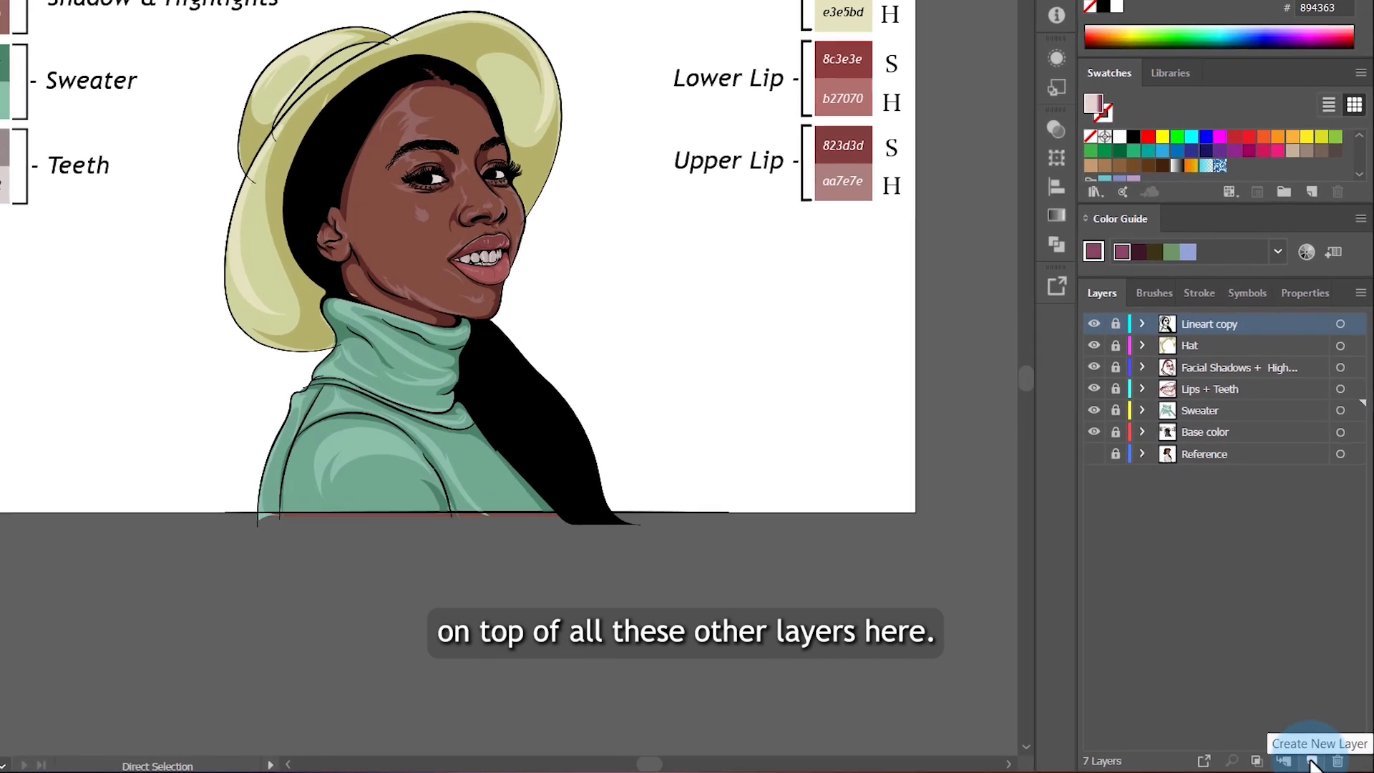
{"action": "left_click", "coordinate": [1319, 762]}
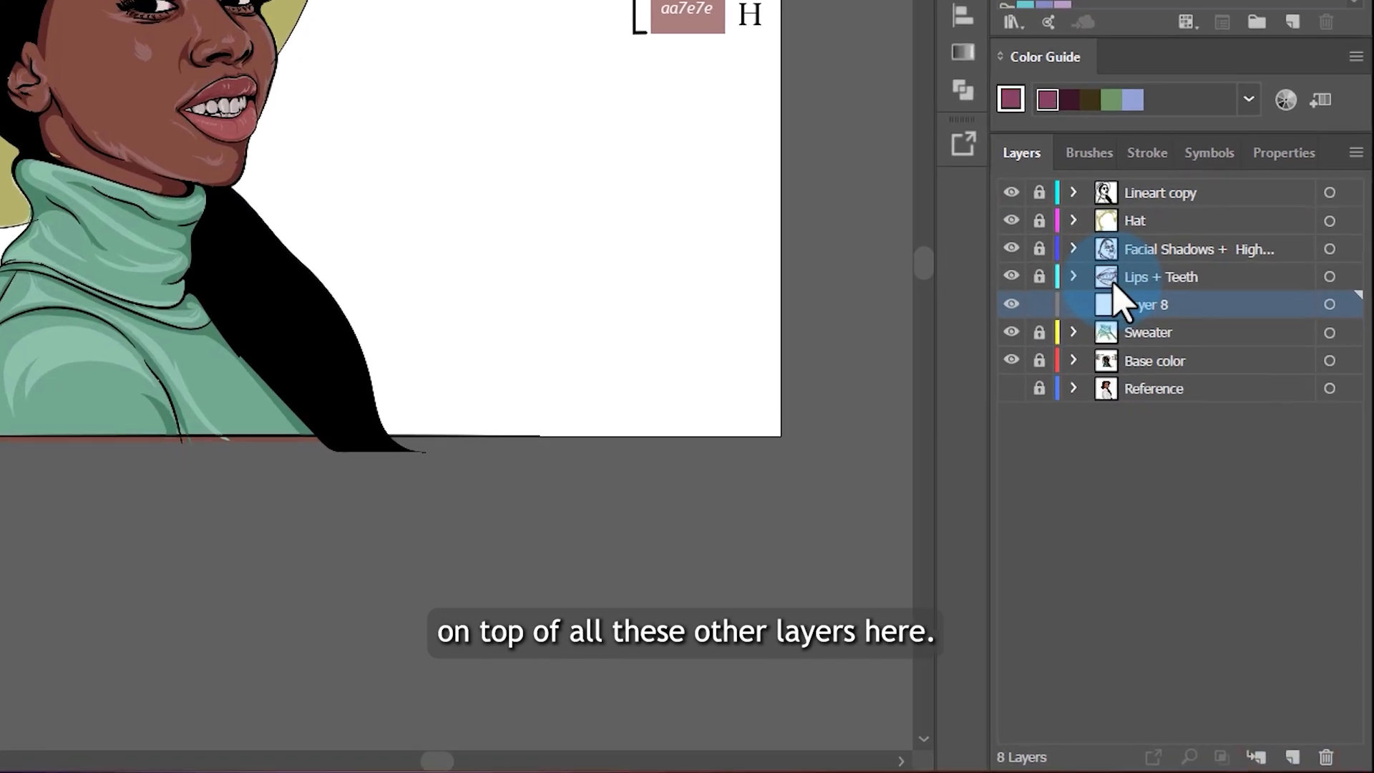
{"action": "key", "text": "ctrl+z"}
Make Lineart copy the active layer and create a new layer above it.
{"action": "left_click", "coordinate": [1220, 233]}
{"action": "left_click", "coordinate": [1281, 752]}
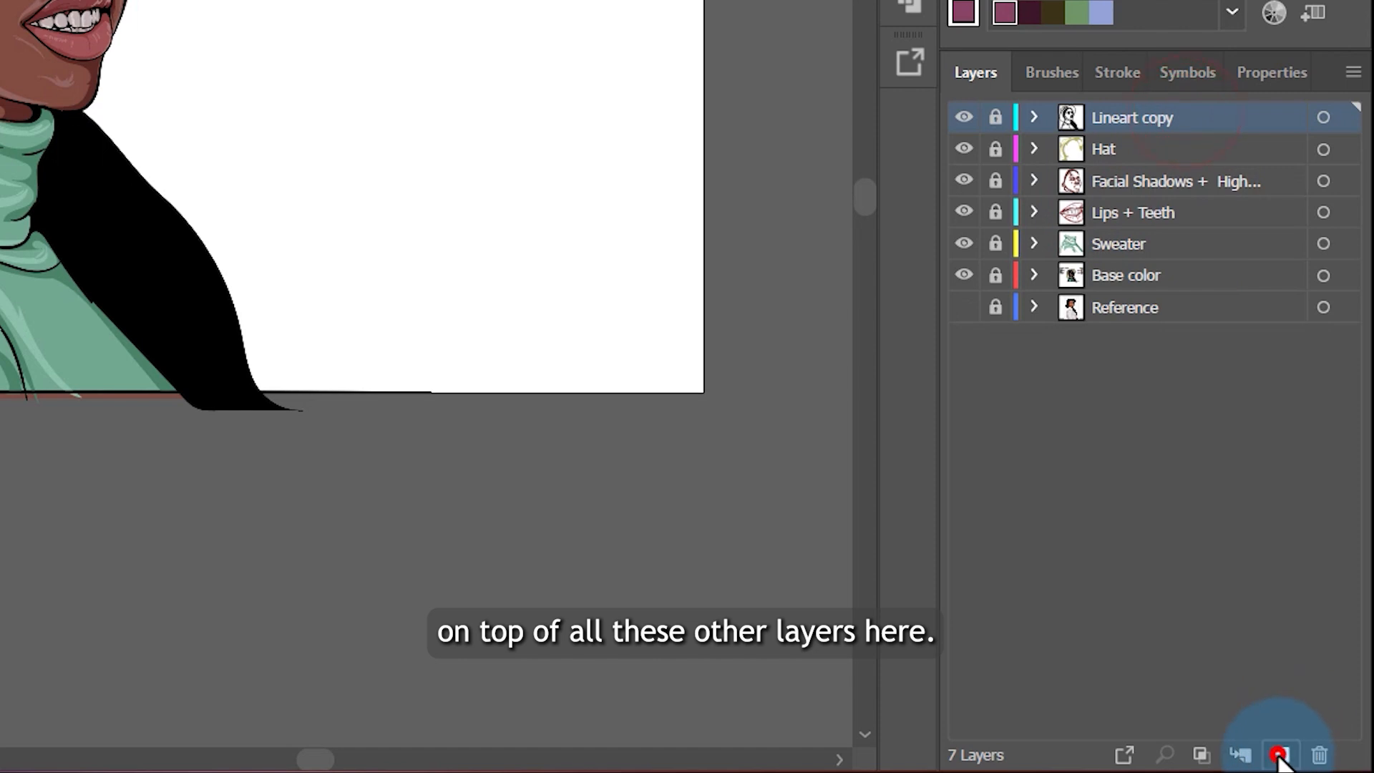
Name the new top layer Hair.
{"action": "double_click", "coordinate": [1138, 115]}
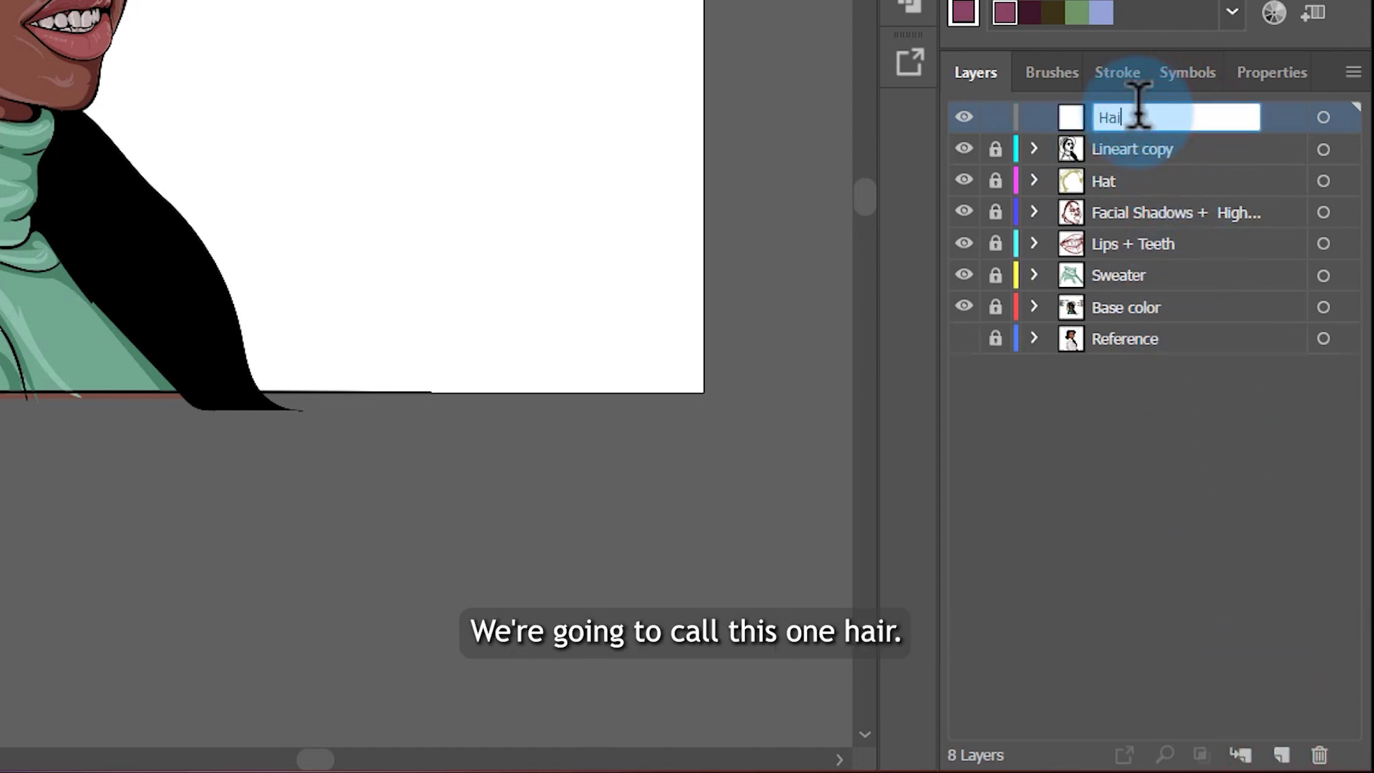
{"action": "key", "text": "Return"}
Spread the gradient's two color stops to the ends of the slider, at 0% and 100%.
{"action": "left_click", "coordinate": [1099, 287]}
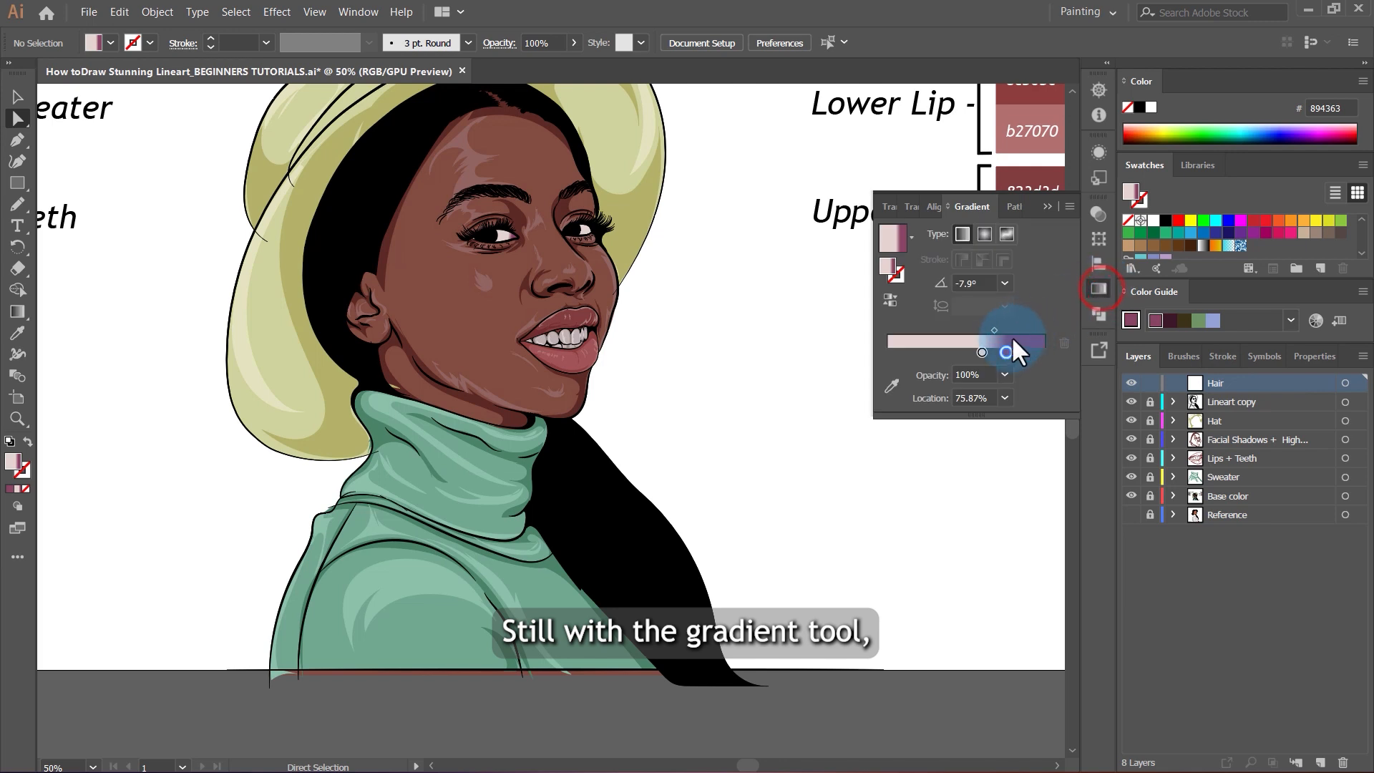
{"action": "left_click_drag", "start_coordinate": [980, 352], "coordinate": [848, 351]}
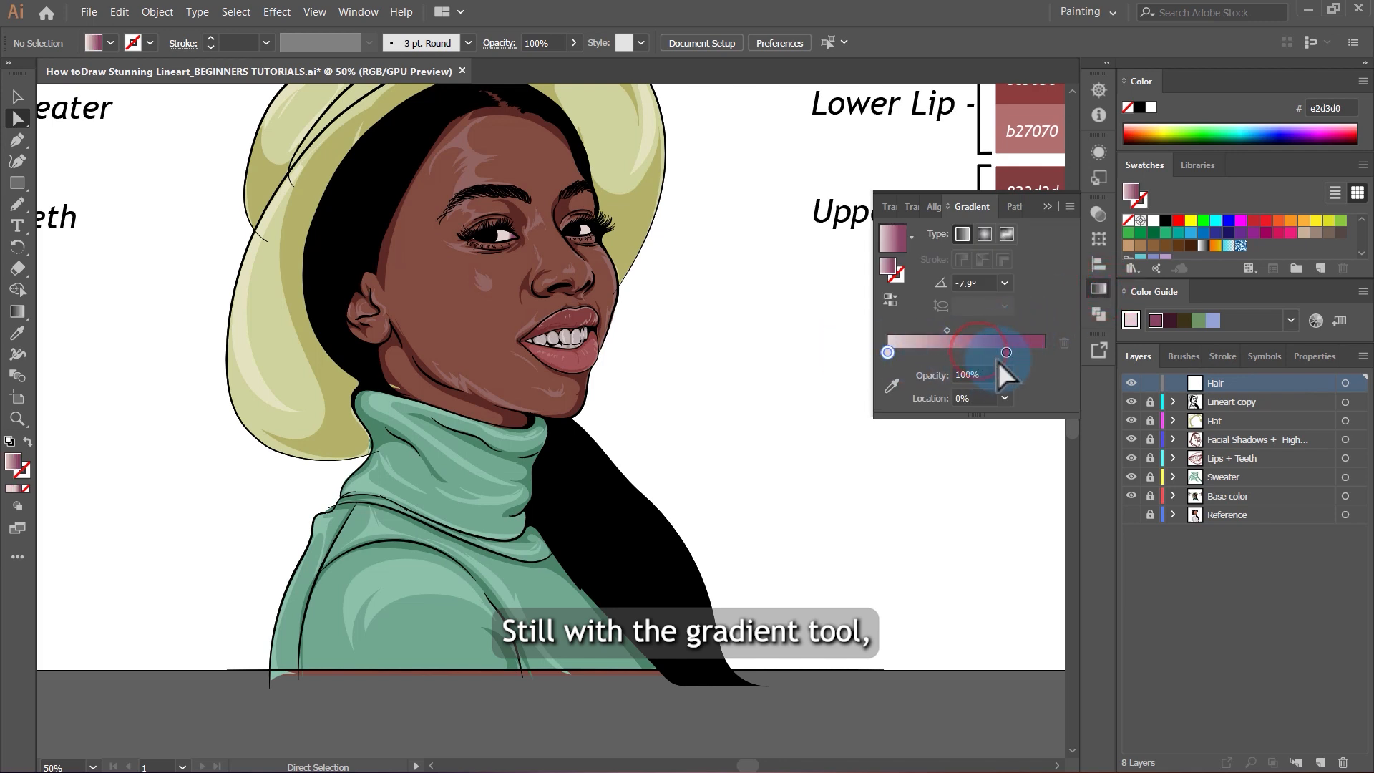
{"action": "left_click_drag", "start_coordinate": [1006, 350], "coordinate": [1040, 366]}
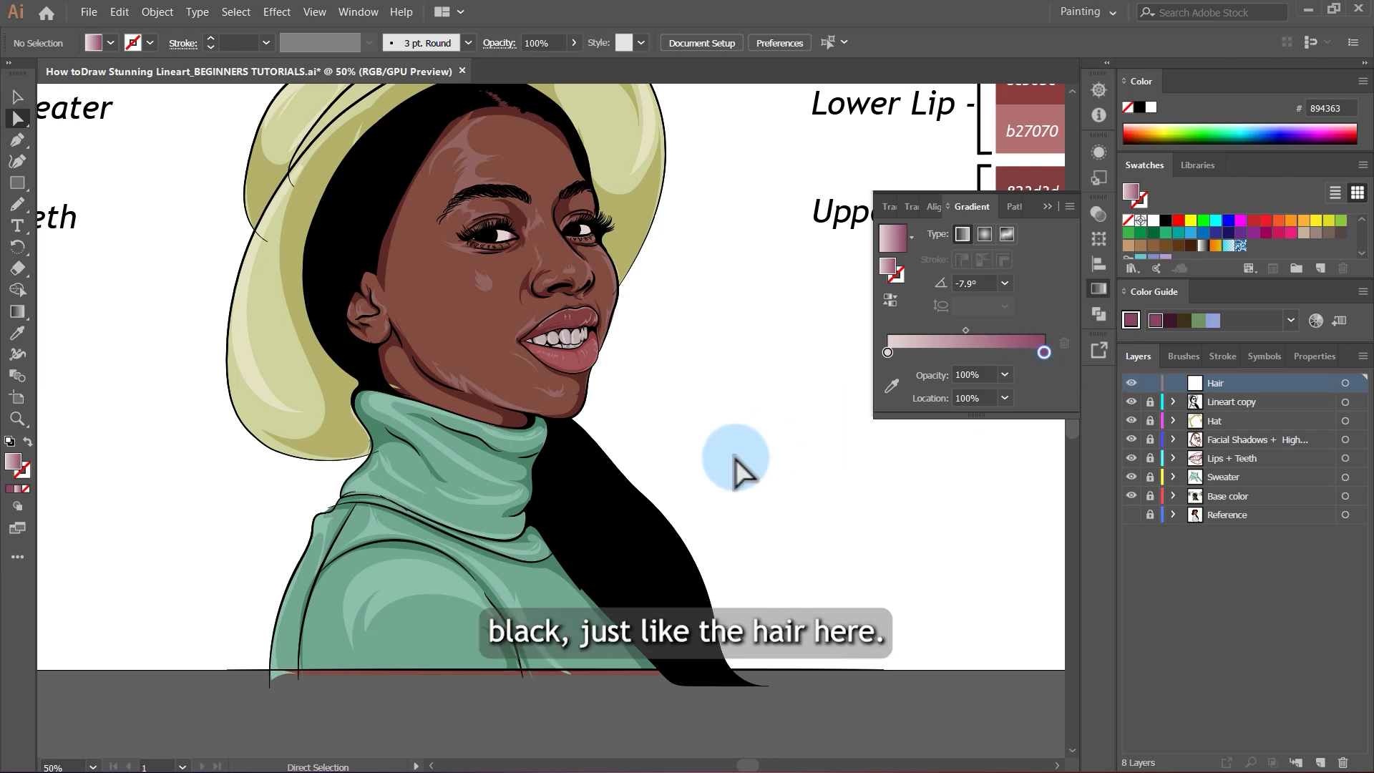
Recolor both end stops of the gradient with black sampled from the woman's hair.
{"action": "left_click", "coordinate": [887, 352]}
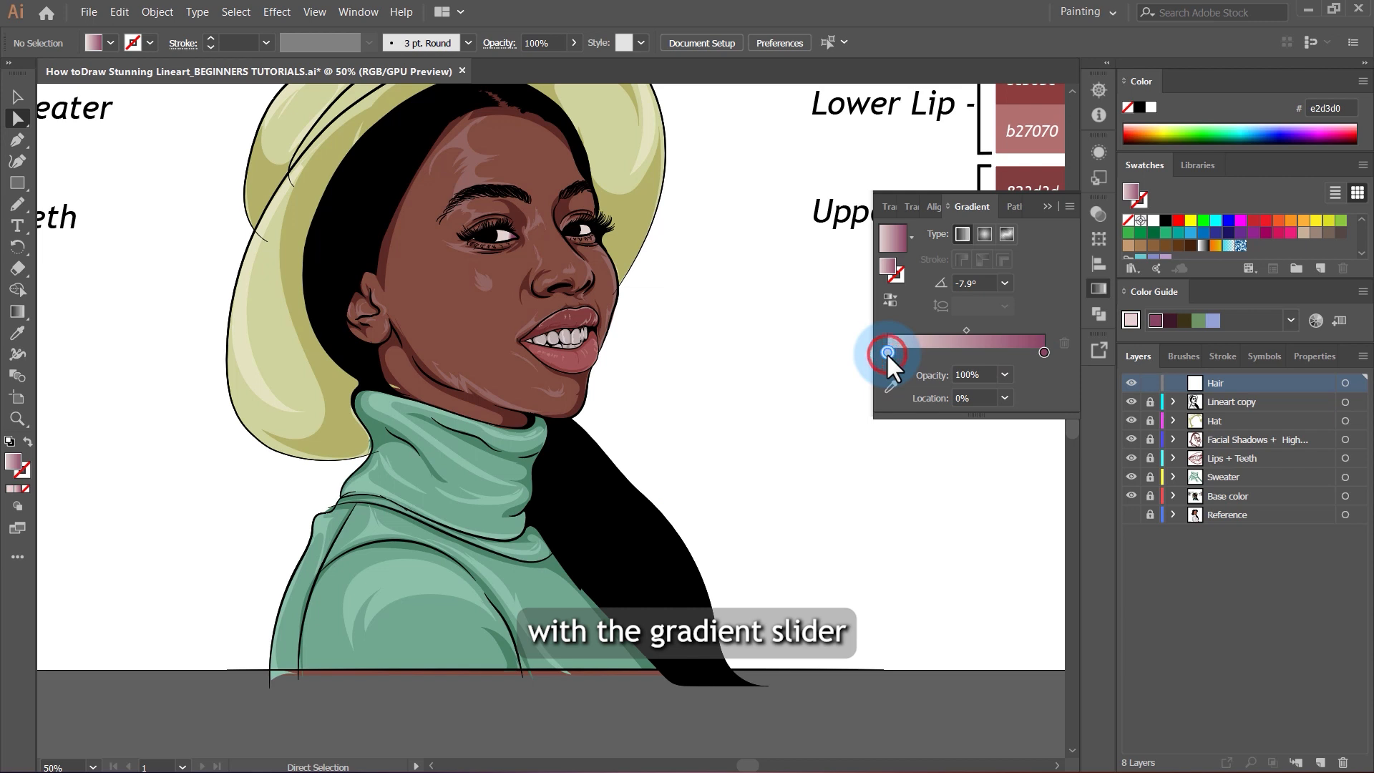
{"action": "left_click", "coordinate": [891, 390]}
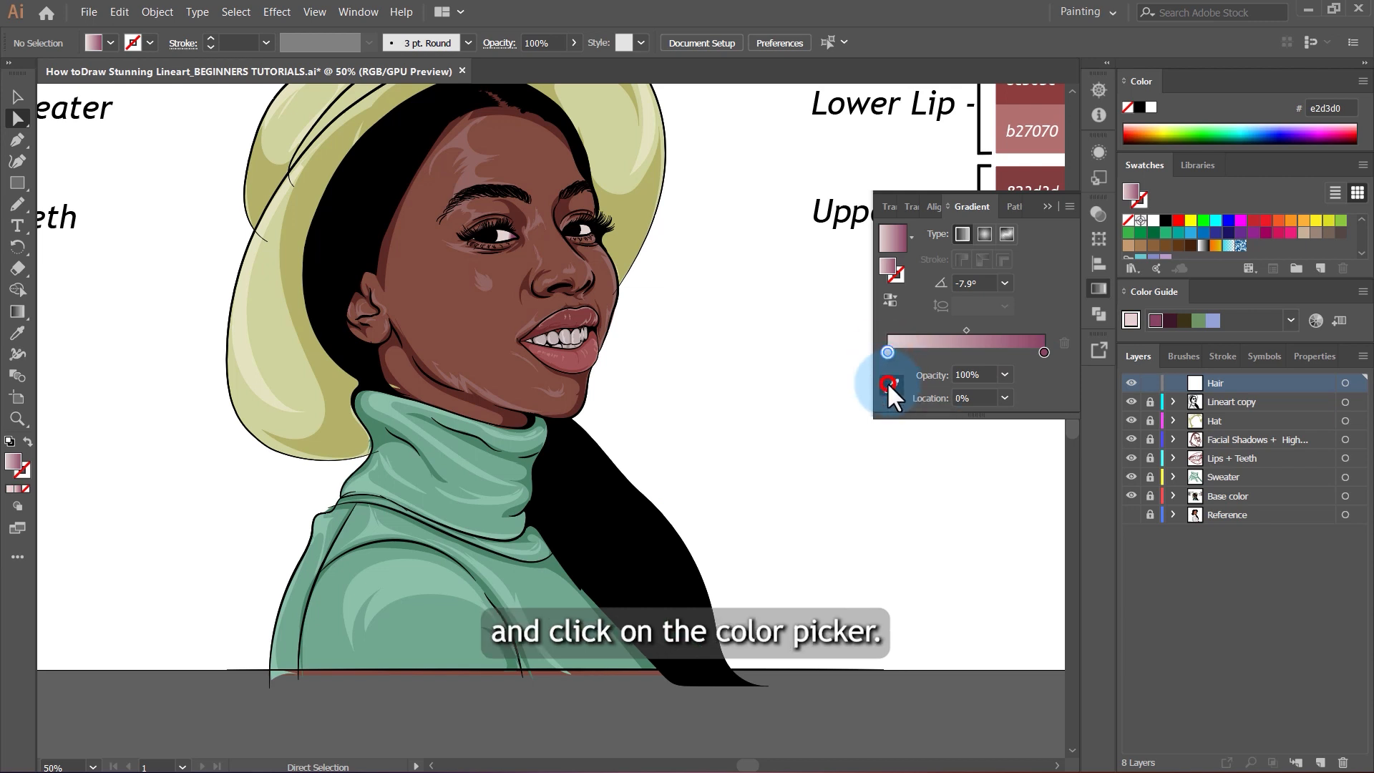
{"action": "left_click", "coordinate": [595, 506]}
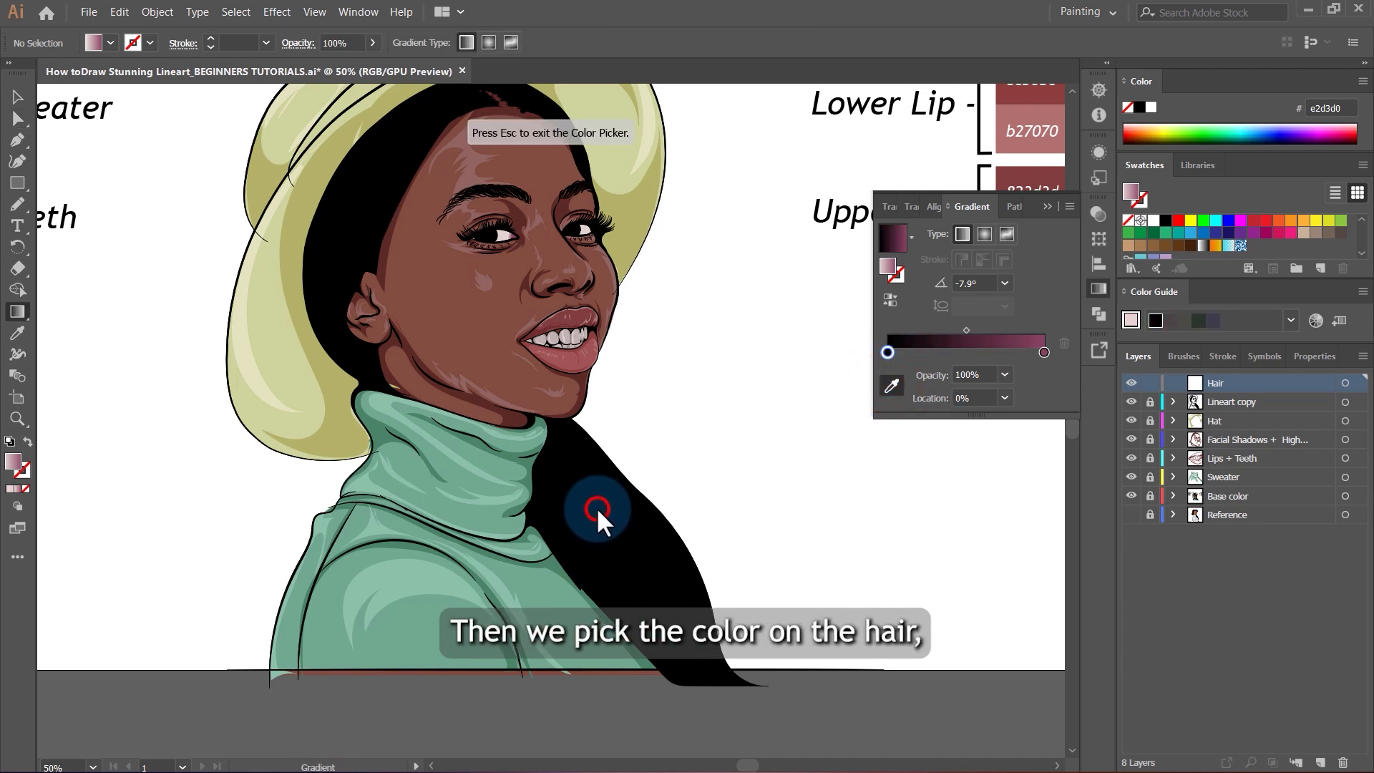
{"action": "left_click", "coordinate": [1043, 350]}
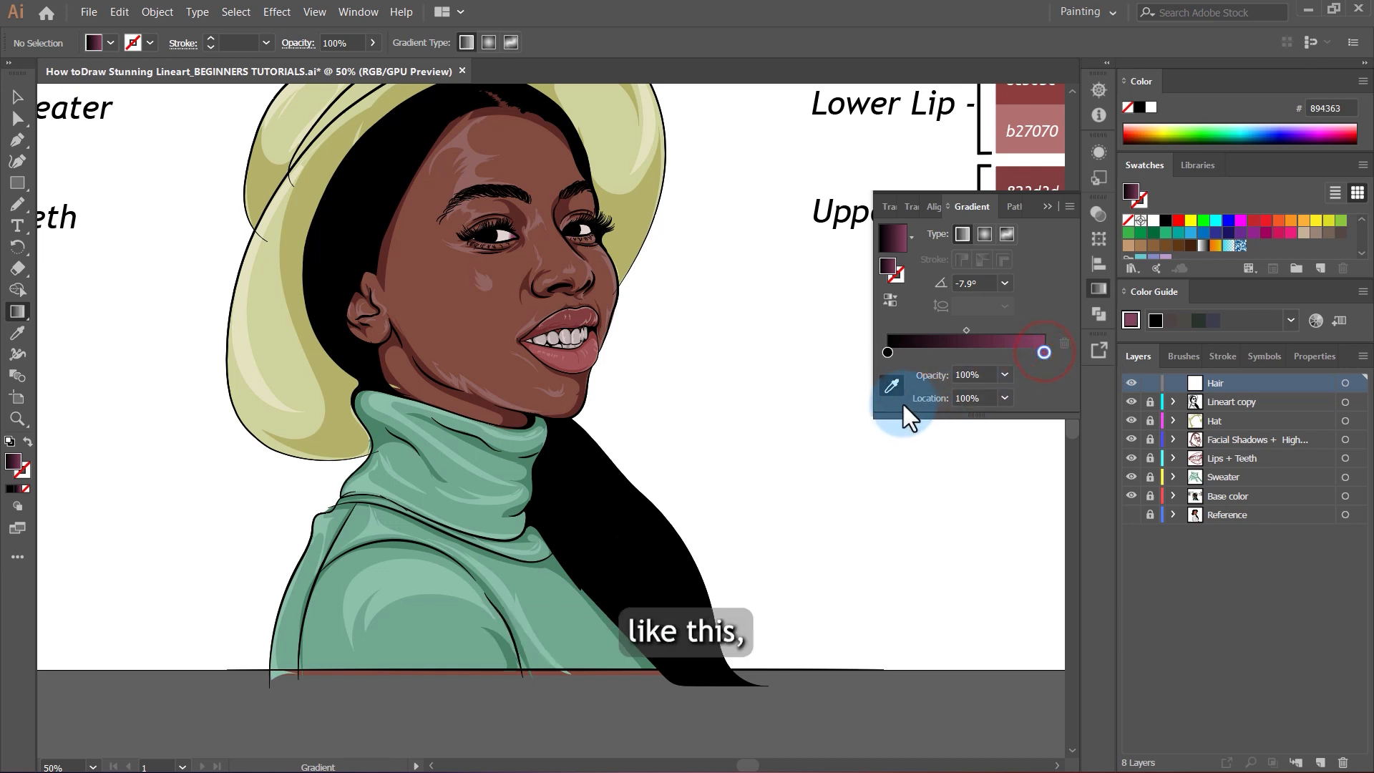
{"action": "left_click", "coordinate": [382, 243]}
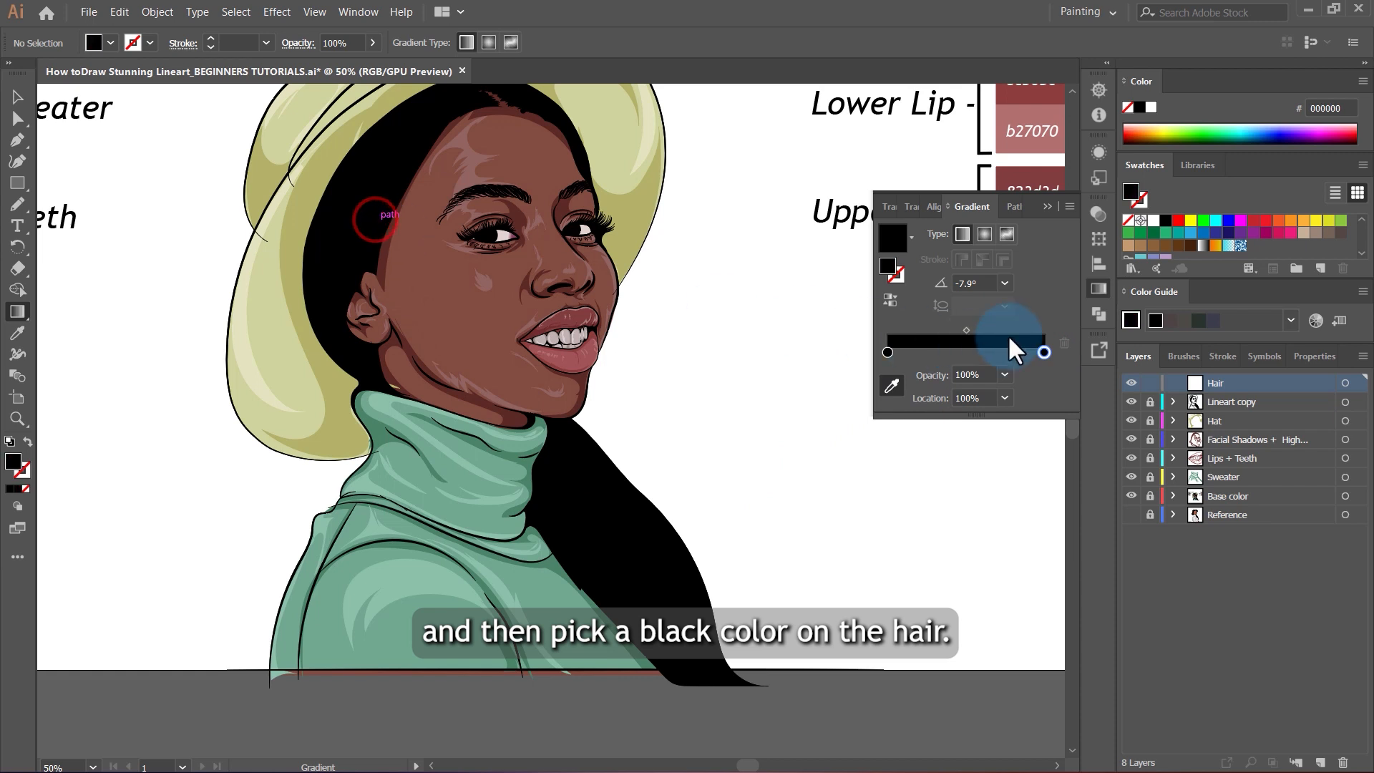
Add a third gradient stop between the two black ones at location 50%.
{"action": "left_click", "coordinate": [966, 351]}
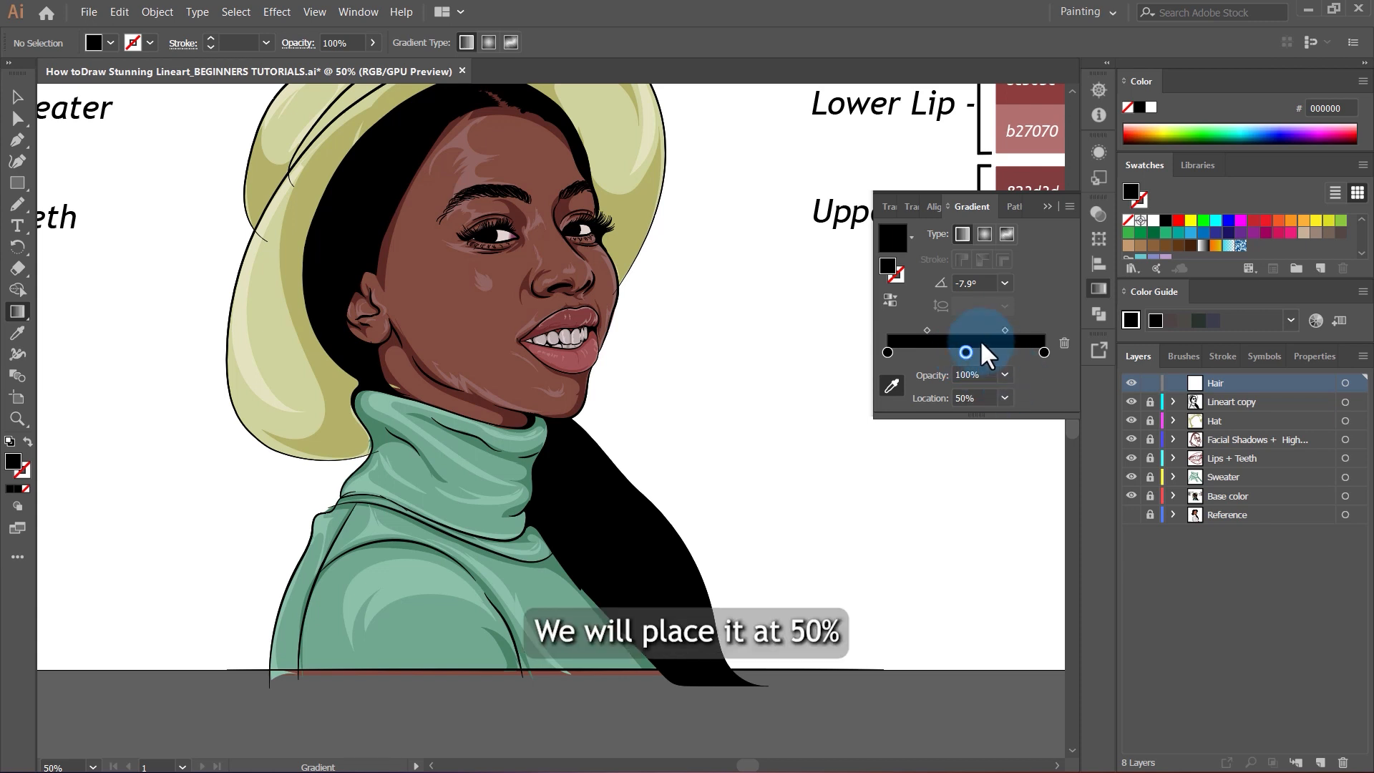
{"action": "left_click", "coordinate": [1004, 398]}
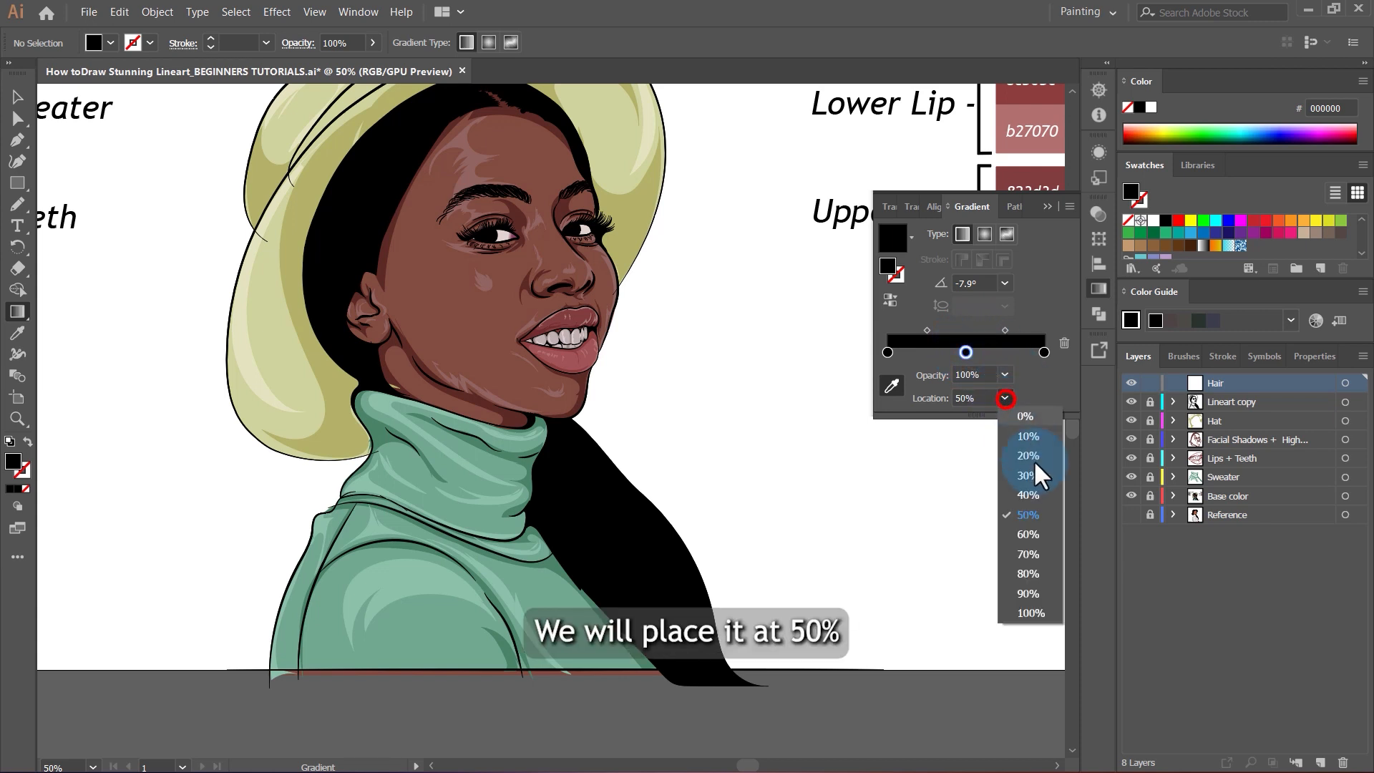
{"action": "left_click", "coordinate": [1035, 514]}
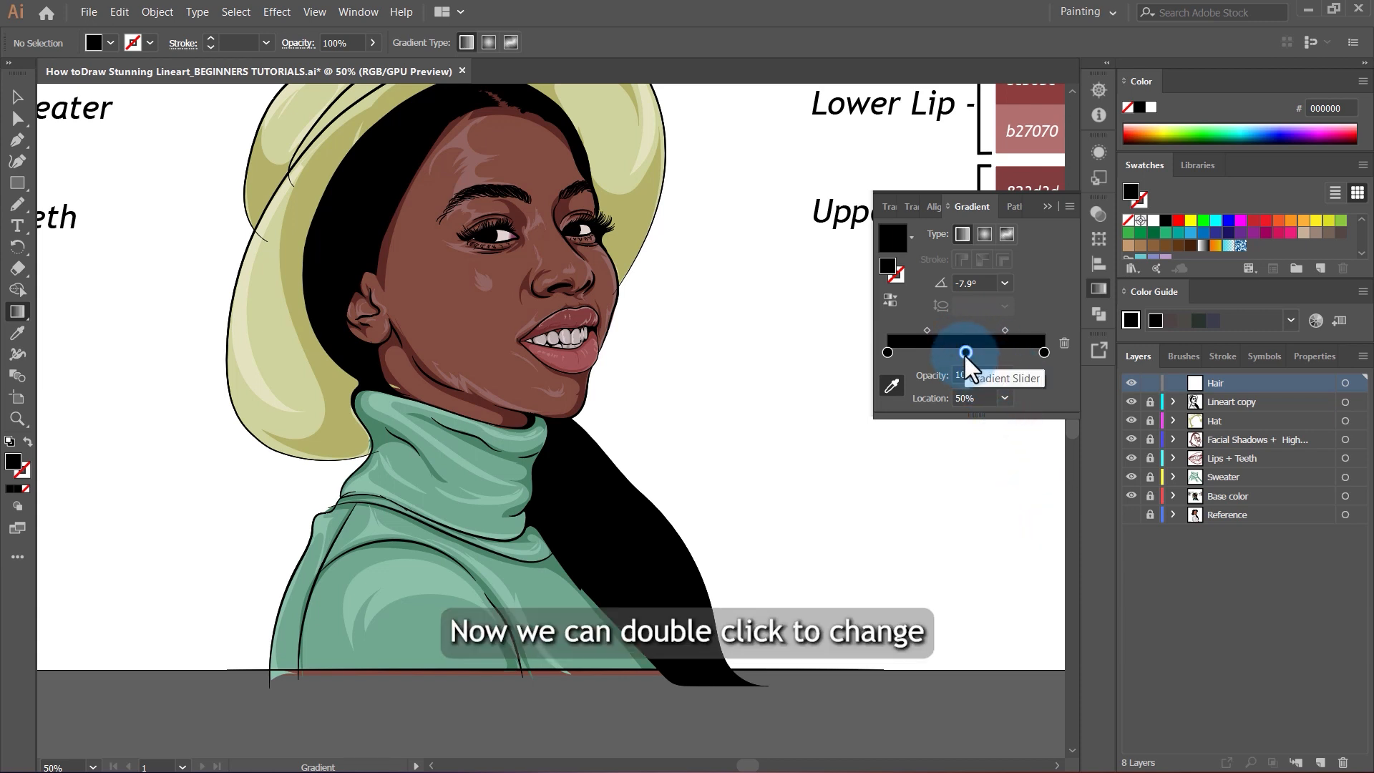
Mix a pale cream color for the middle gradient stop with RGB 255, 231, 191 (#ffe7bf).
{"action": "double_click", "coordinate": [965, 353]}
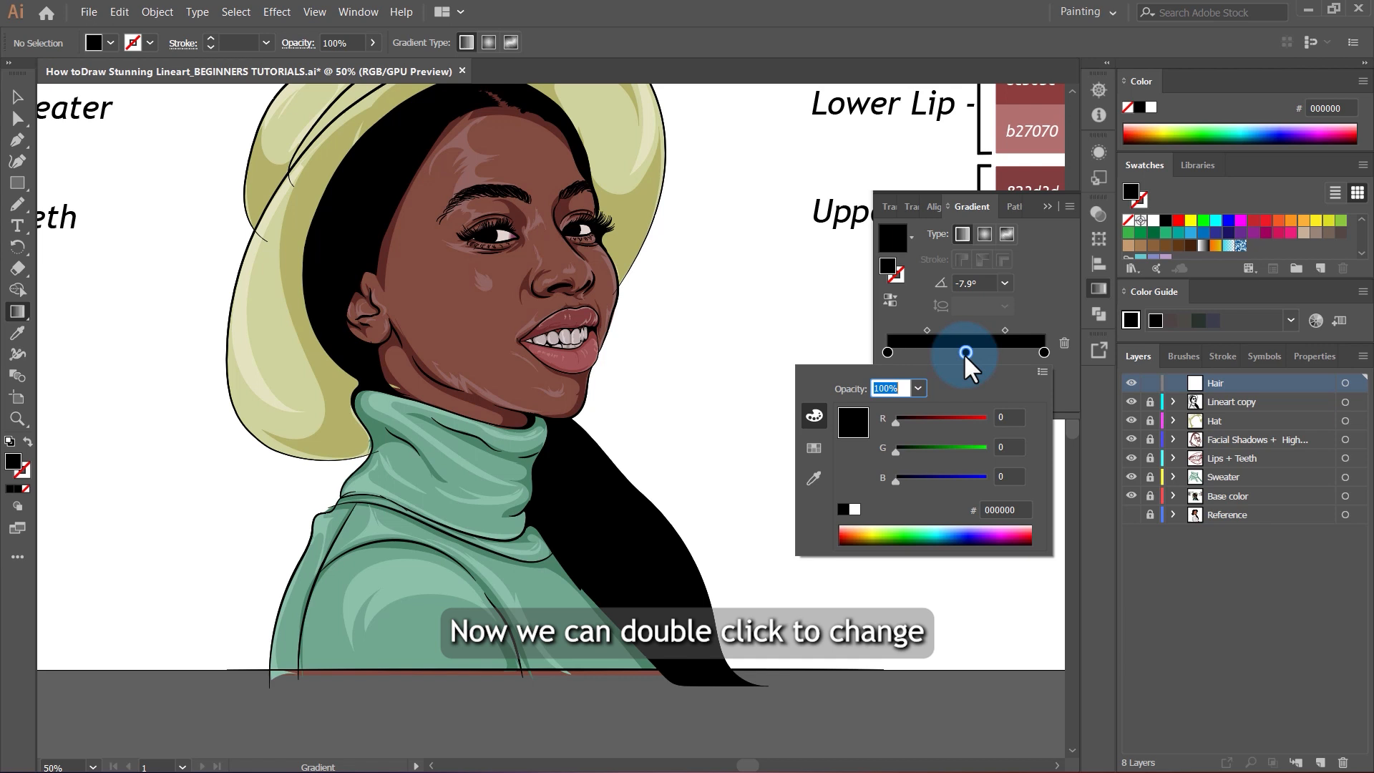
{"action": "left_click", "coordinate": [947, 452]}
{"action": "left_click", "coordinate": [947, 418]}
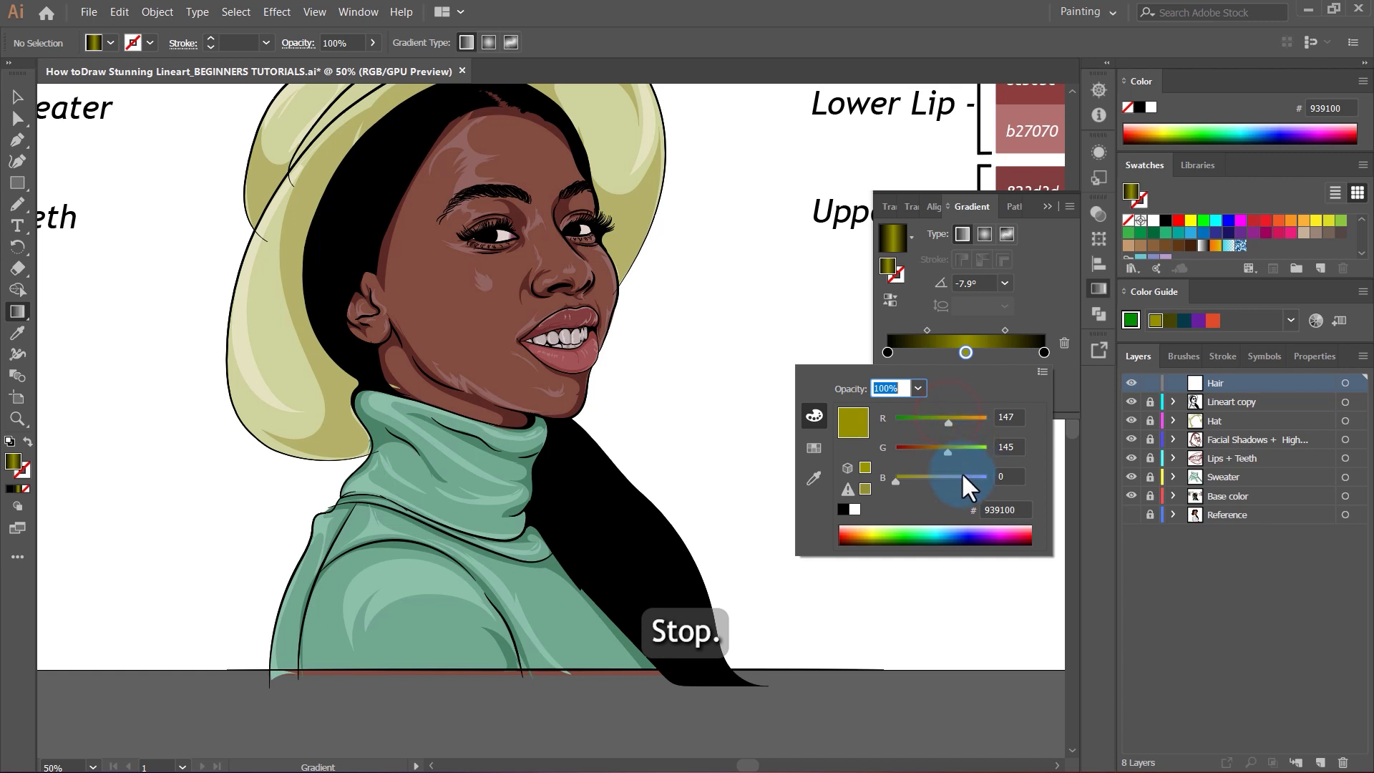
{"action": "left_click", "coordinate": [959, 476]}
{"action": "left_click", "coordinate": [962, 418]}
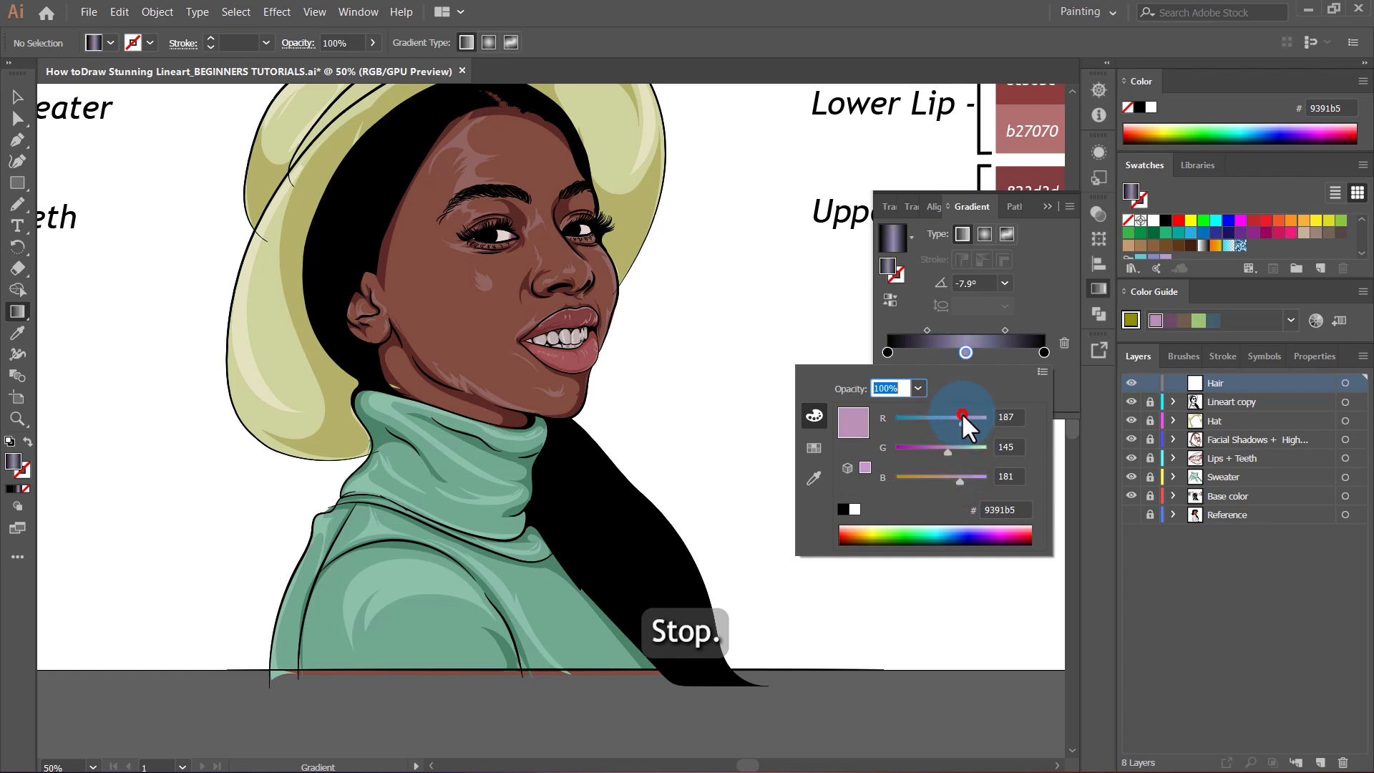
{"action": "left_click", "coordinate": [950, 476]}
{"action": "left_click", "coordinate": [970, 451]}
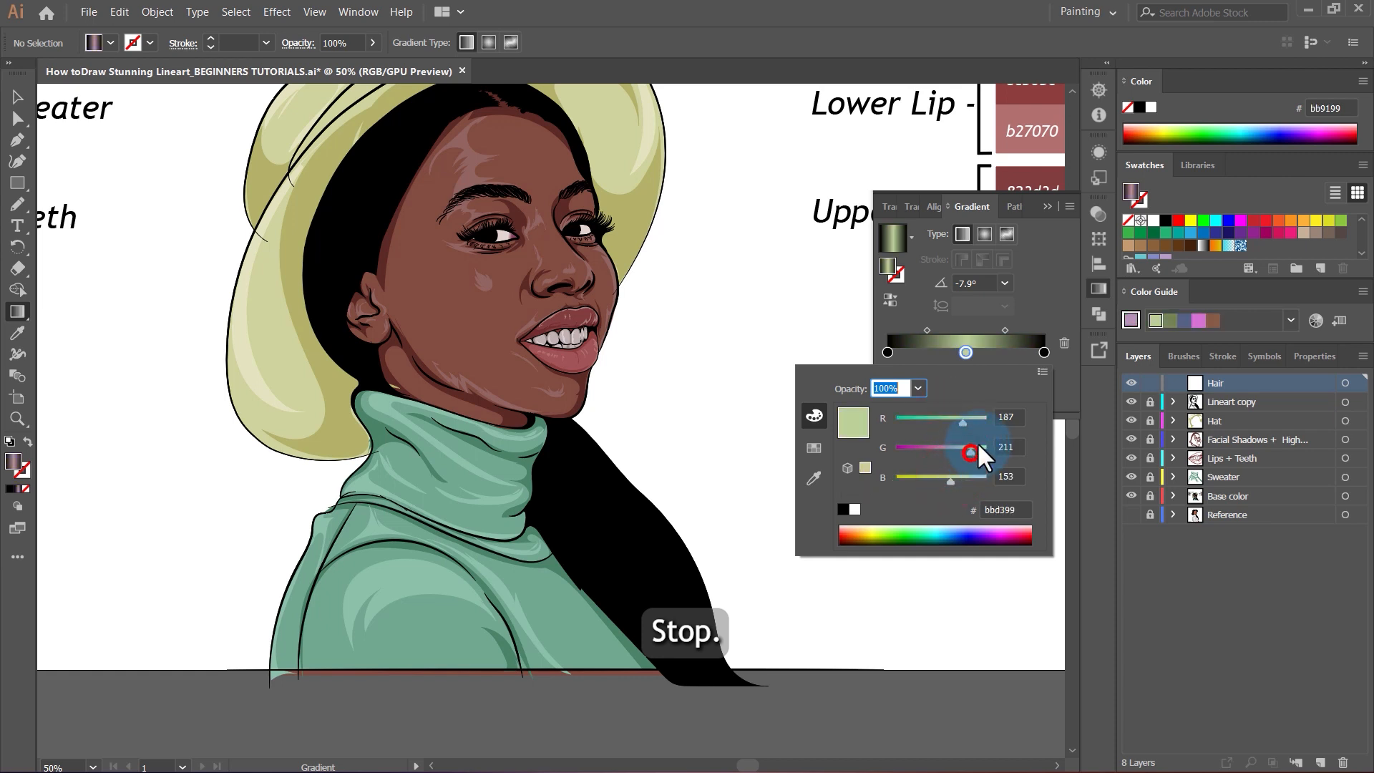
{"action": "left_click", "coordinate": [977, 418]}
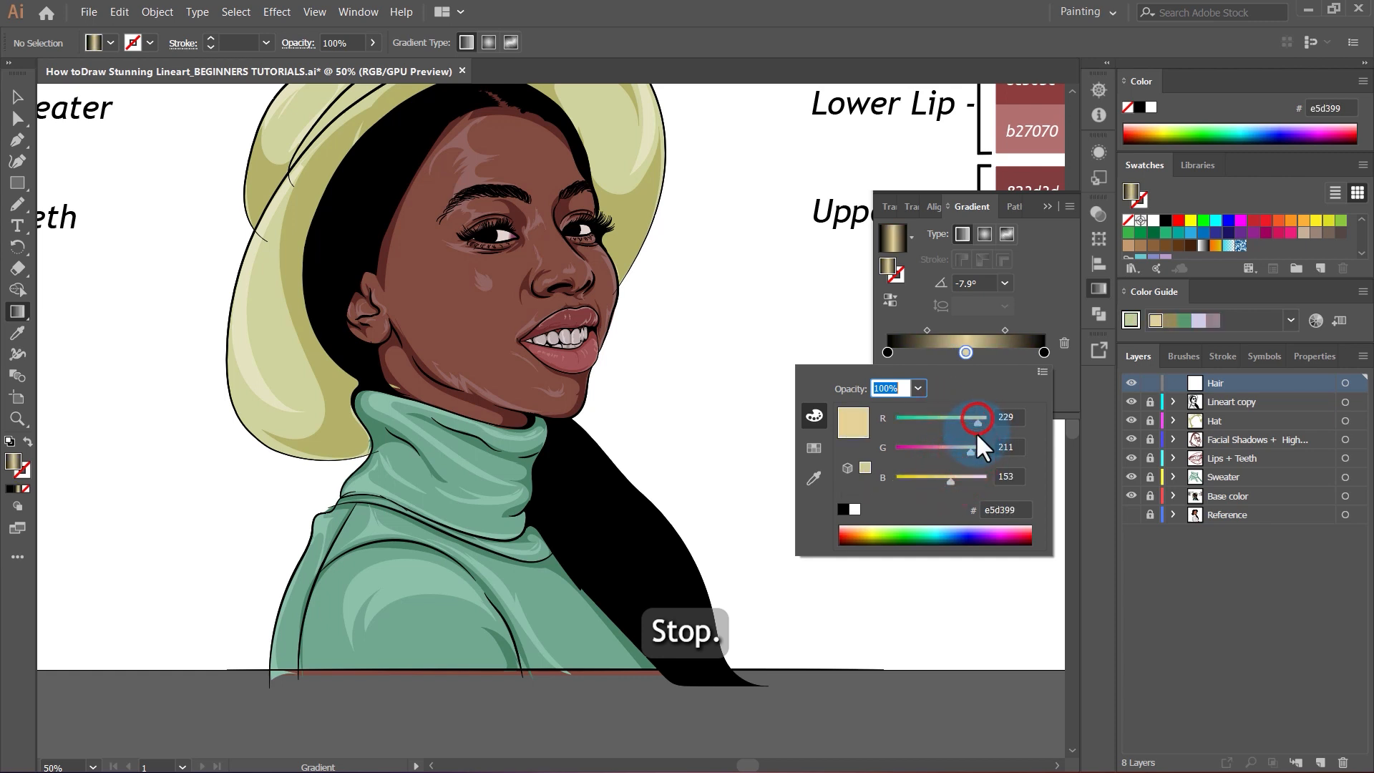
{"action": "left_click", "coordinate": [964, 482]}
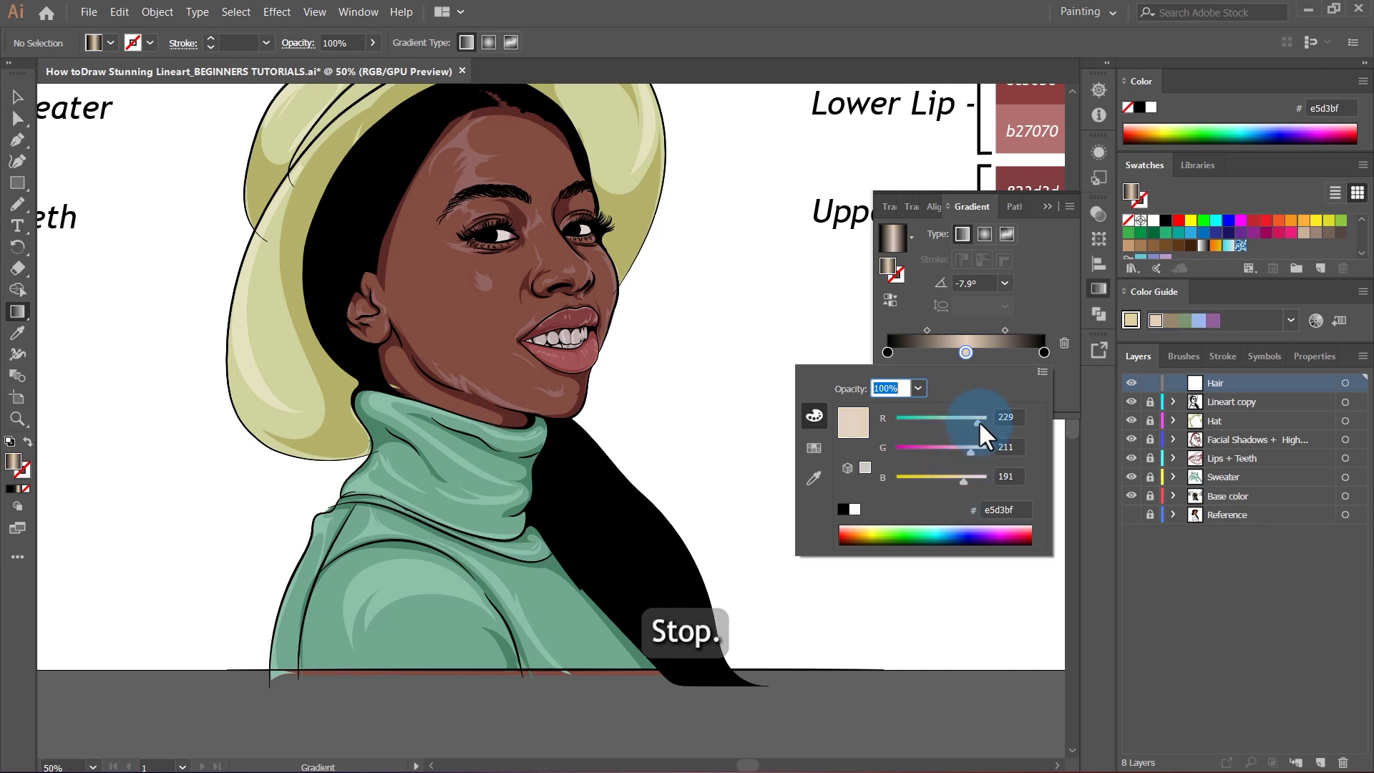
{"action": "left_click", "coordinate": [976, 448]}
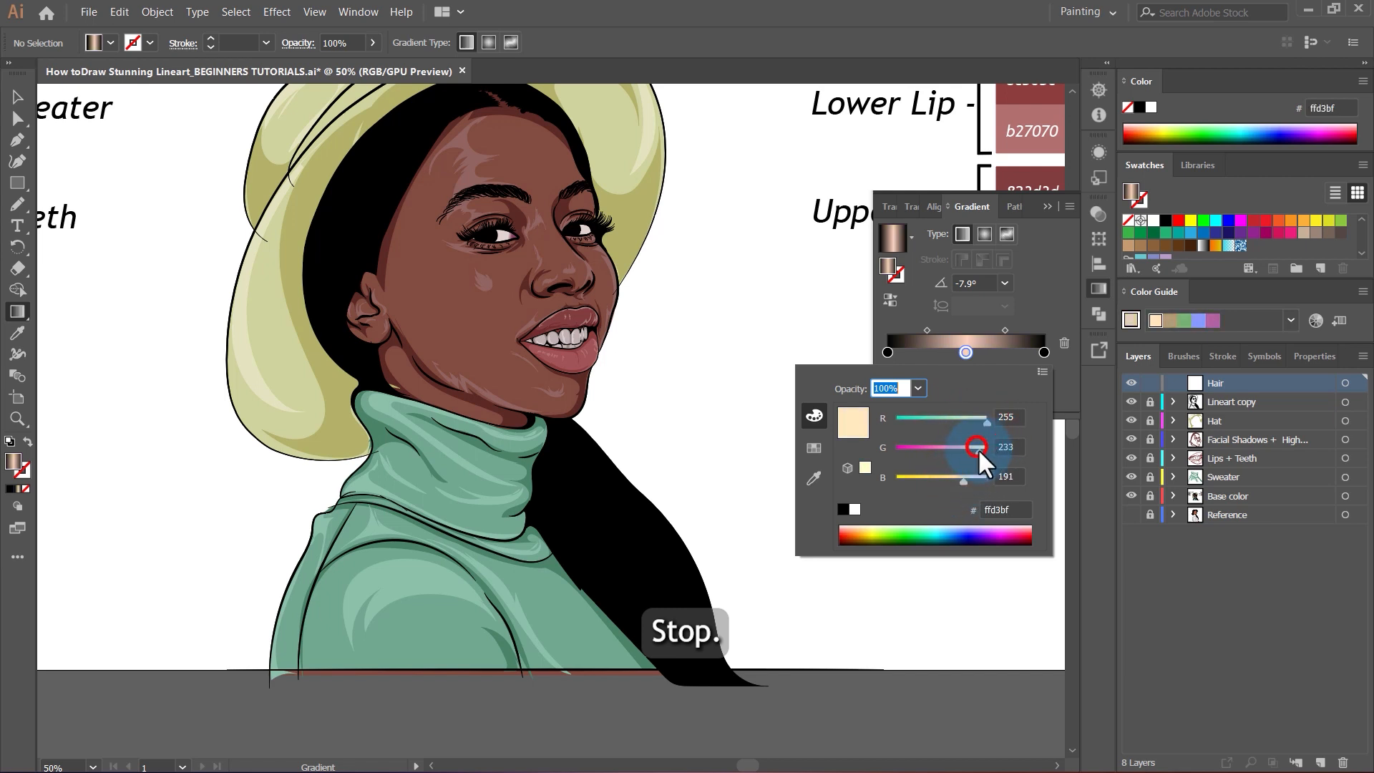
{"action": "left_click", "coordinate": [977, 446]}
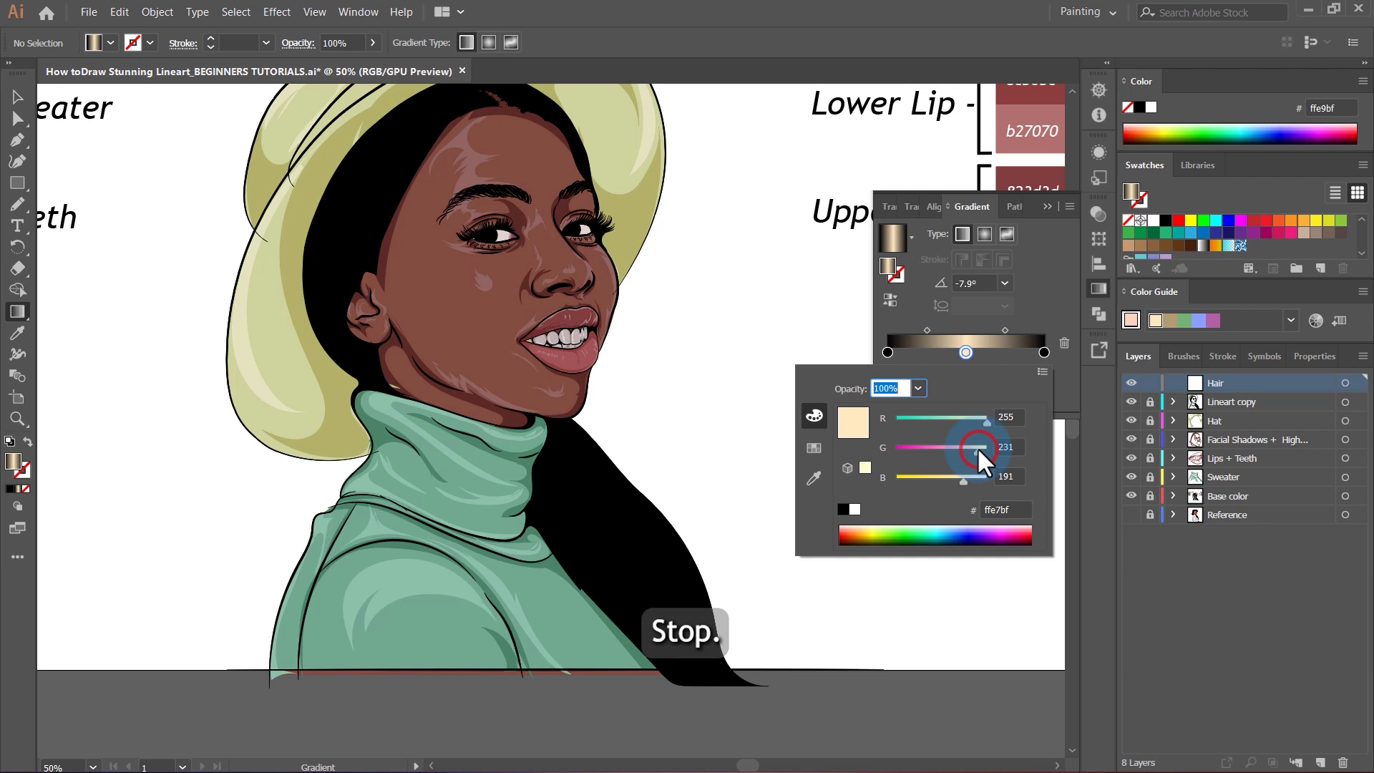
Reduce the middle gradient stop's opacity to 50%.
{"action": "left_click", "coordinate": [917, 383]}
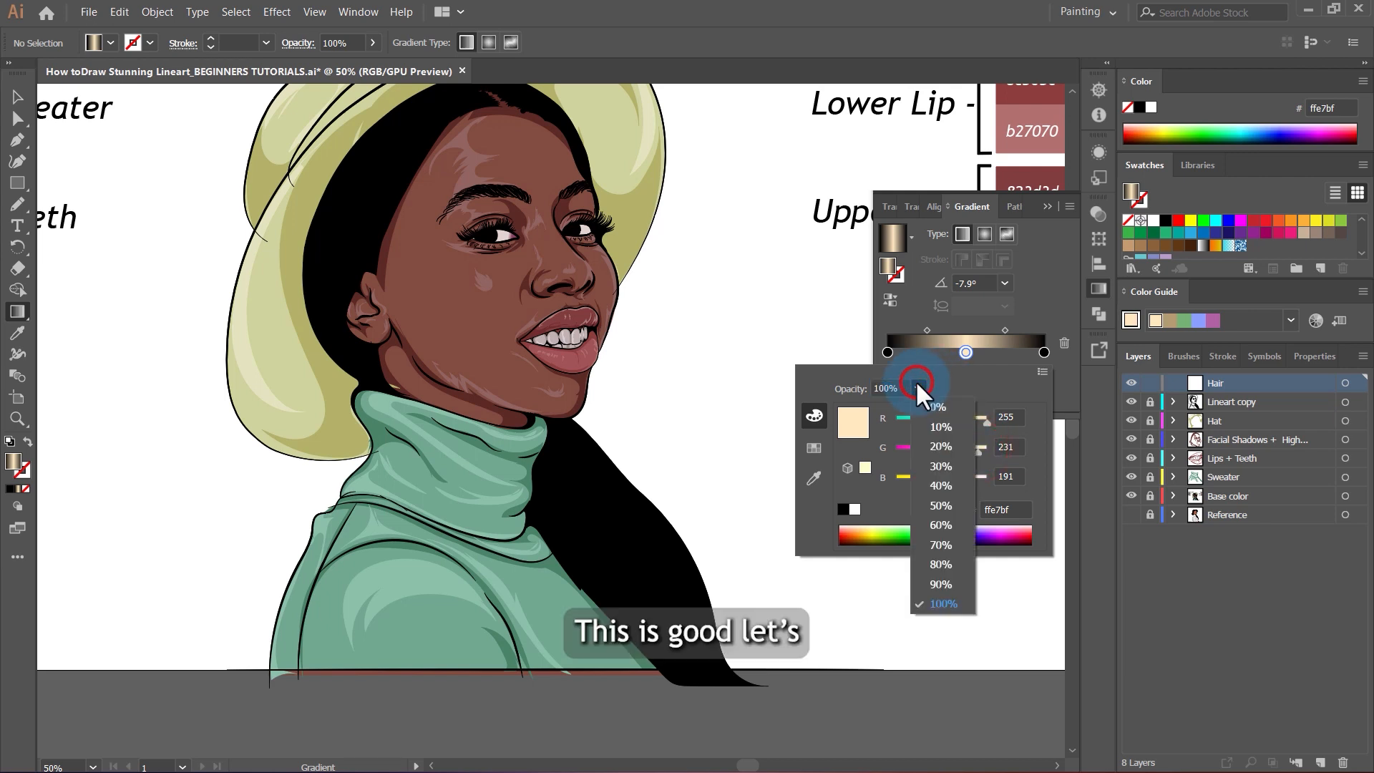
{"action": "left_click", "coordinate": [945, 504]}
{"action": "left_click", "coordinate": [1100, 287]}
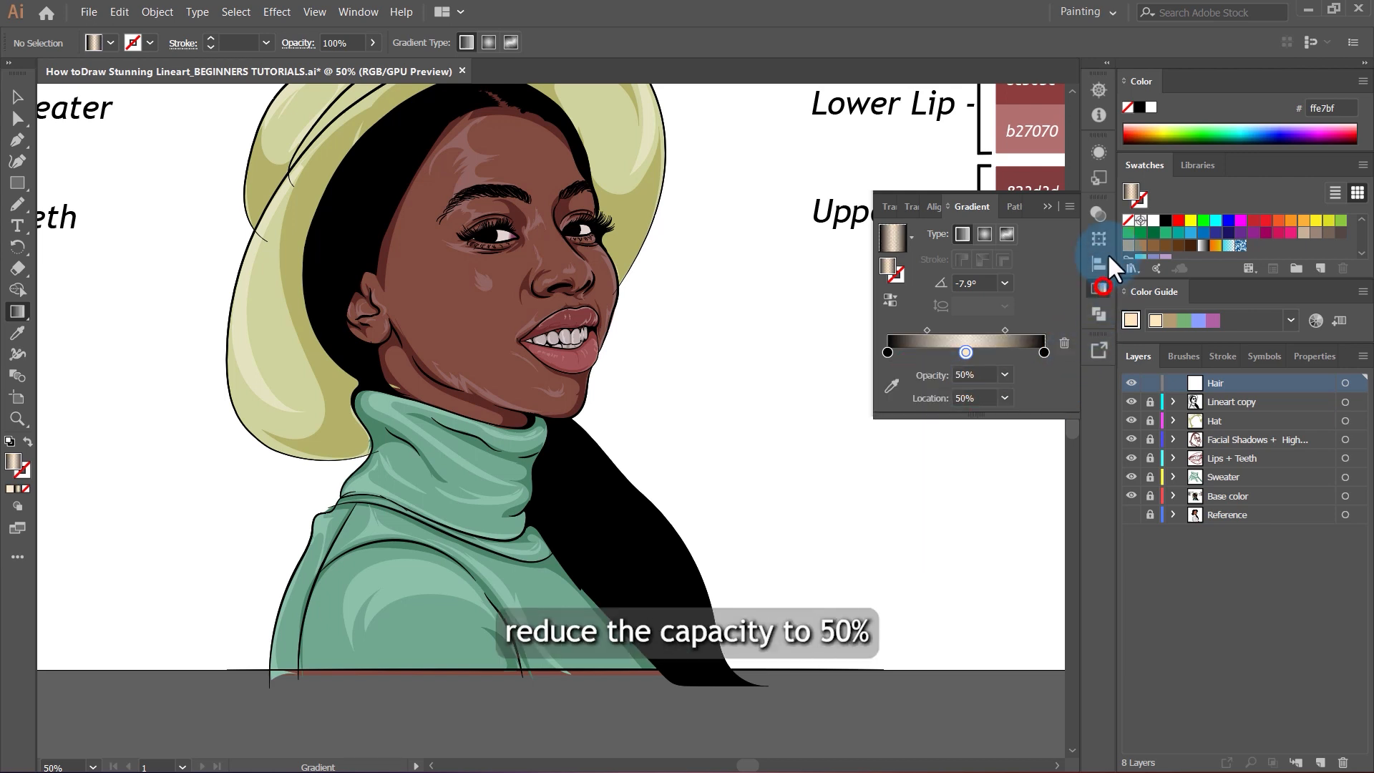
Swap the fill and stroke so the gradient applies to the stroke with no fill, and close the gradient settings.
{"action": "left_click", "coordinate": [21, 474]}
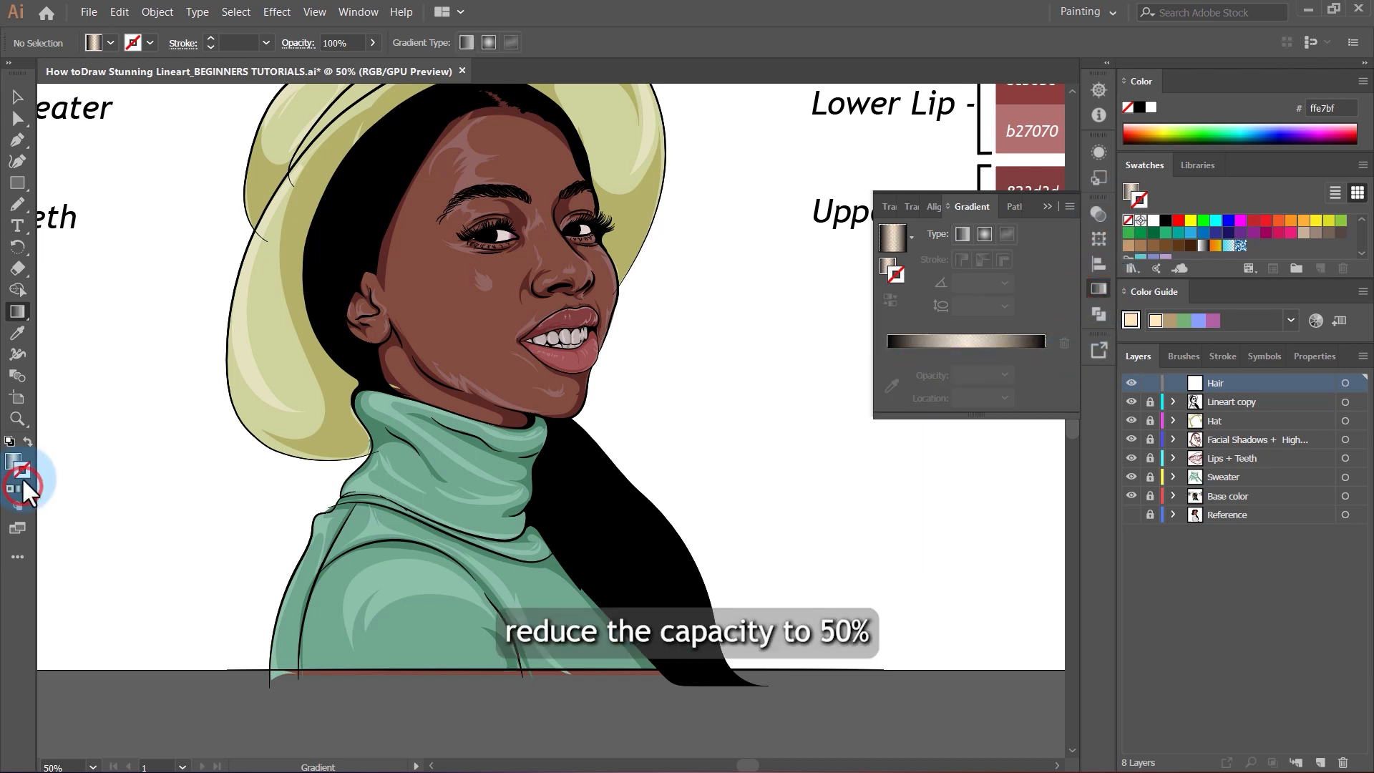
{"action": "left_click", "coordinate": [29, 440]}
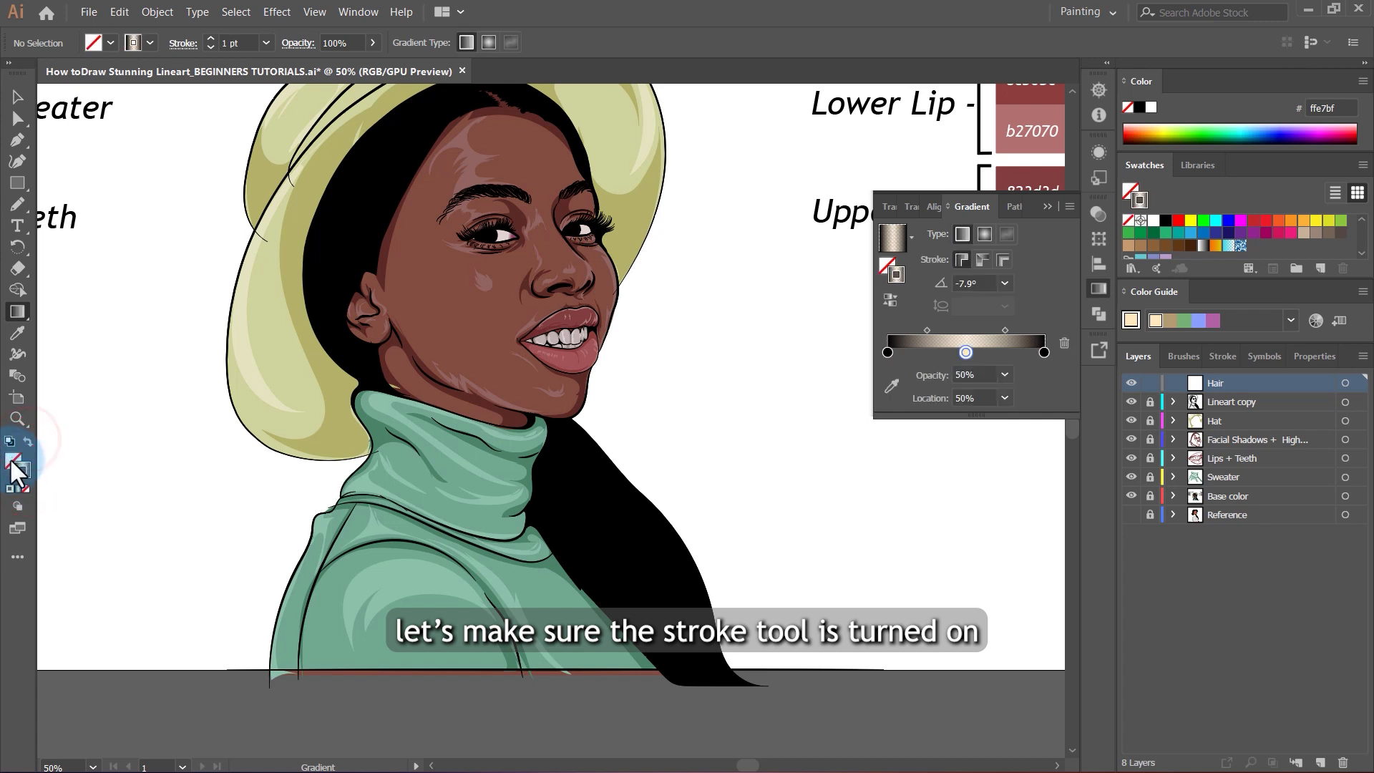
{"action": "left_click", "coordinate": [11, 461]}
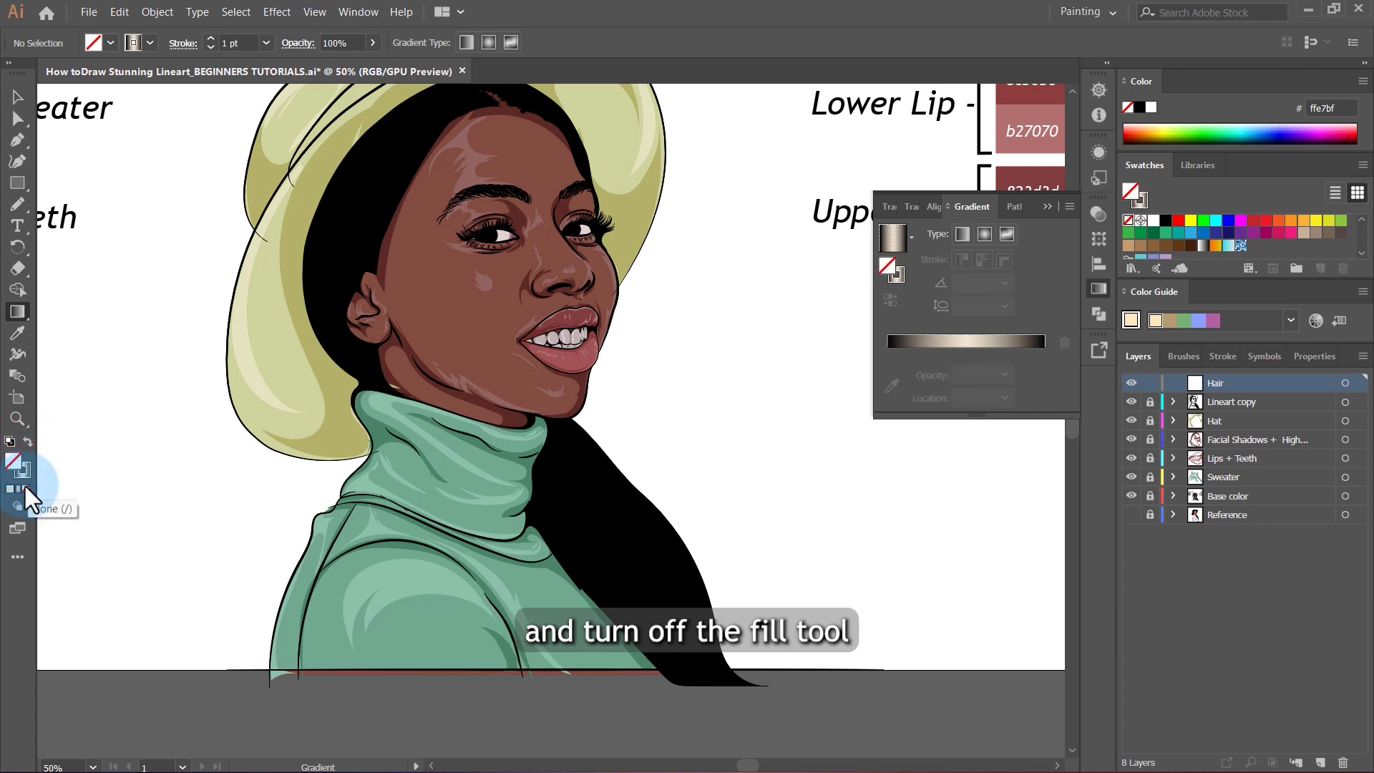
{"action": "left_click", "coordinate": [25, 470]}
{"action": "left_click", "coordinate": [1098, 288]}
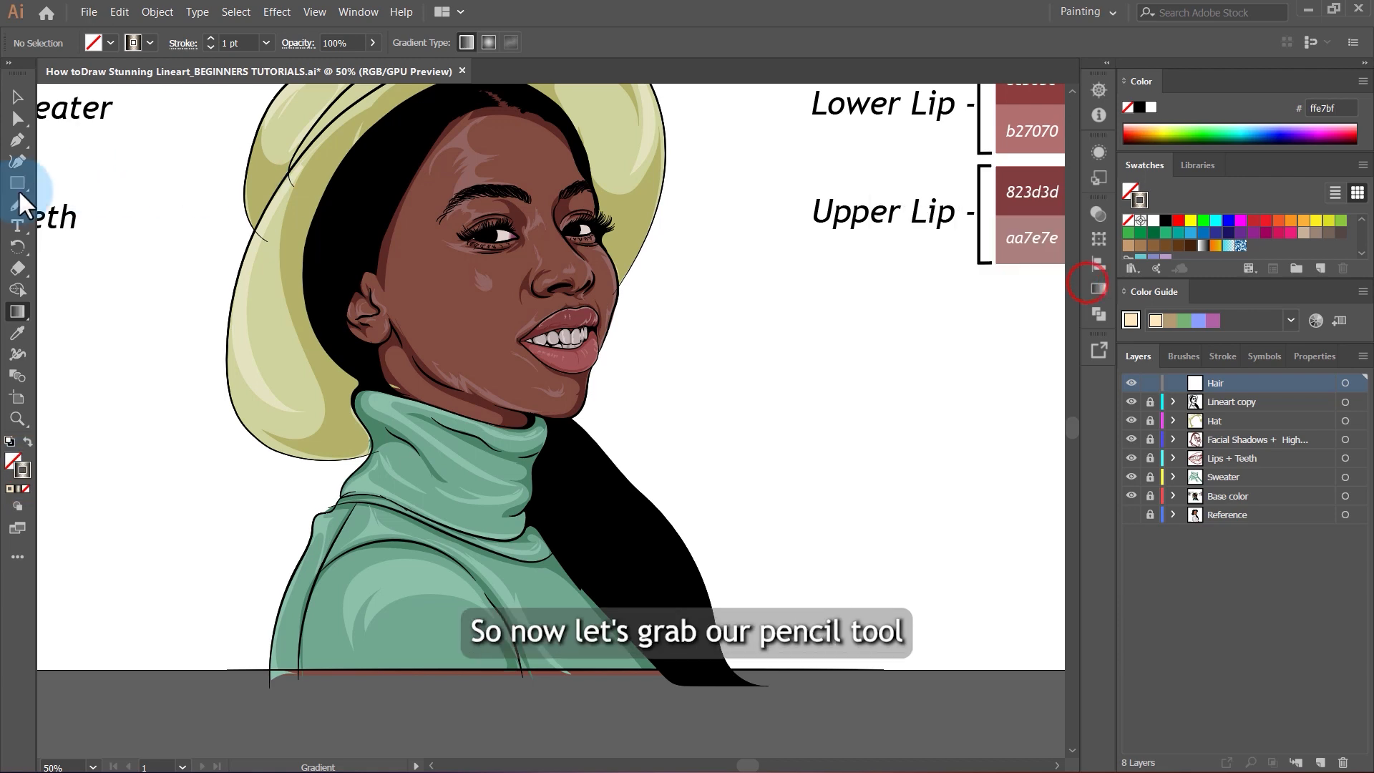
Draw several thin curved hair strands with the Pencil tool along the upper part of the hair hanging behind the shoulder.
{"action": "left_click", "coordinate": [20, 199]}
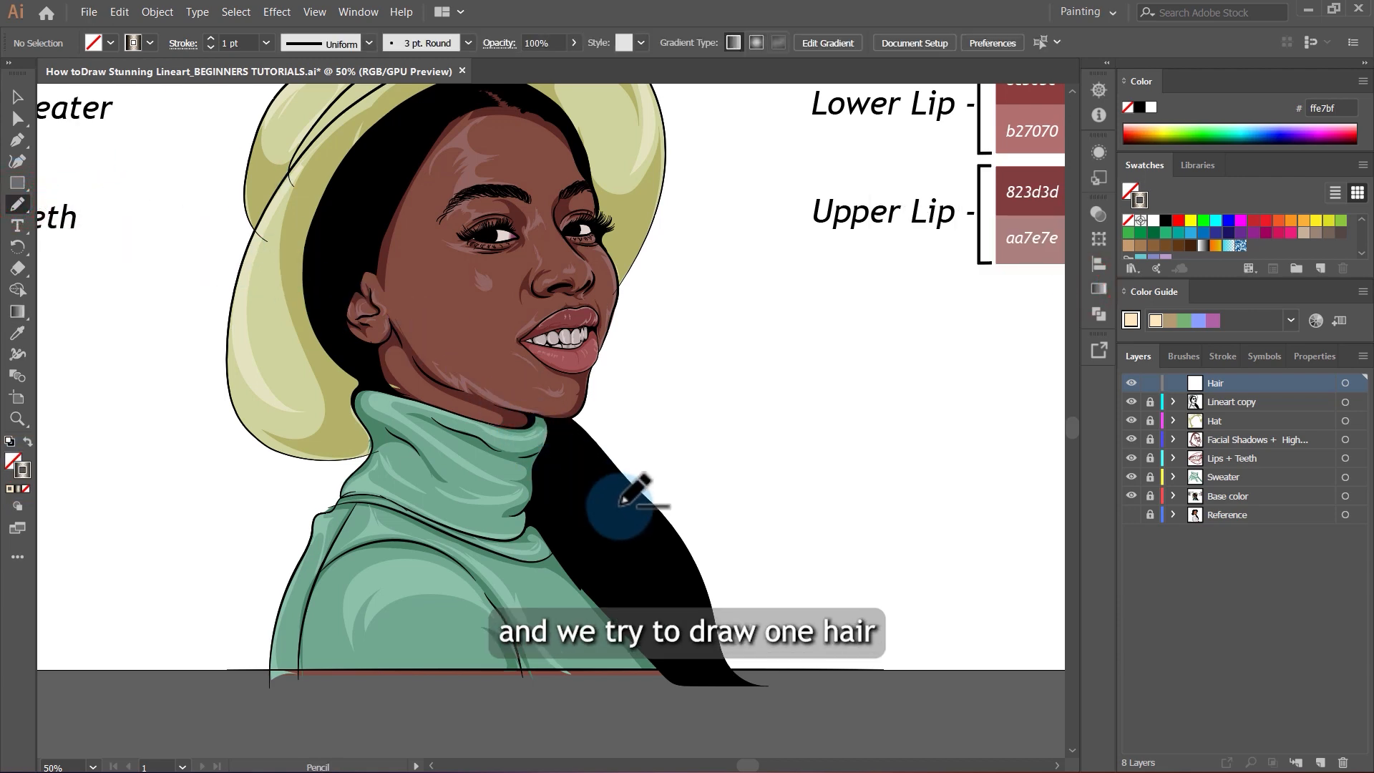
{"action": "scroll", "coordinate": [583, 415], "scroll_direction": "up", "scroll_amount": 3}
{"action": "scroll", "coordinate": [578, 415], "scroll_direction": "down", "scroll_amount": 3}
{"action": "scroll", "coordinate": [485, 306], "scroll_direction": "up", "scroll_amount": 3}
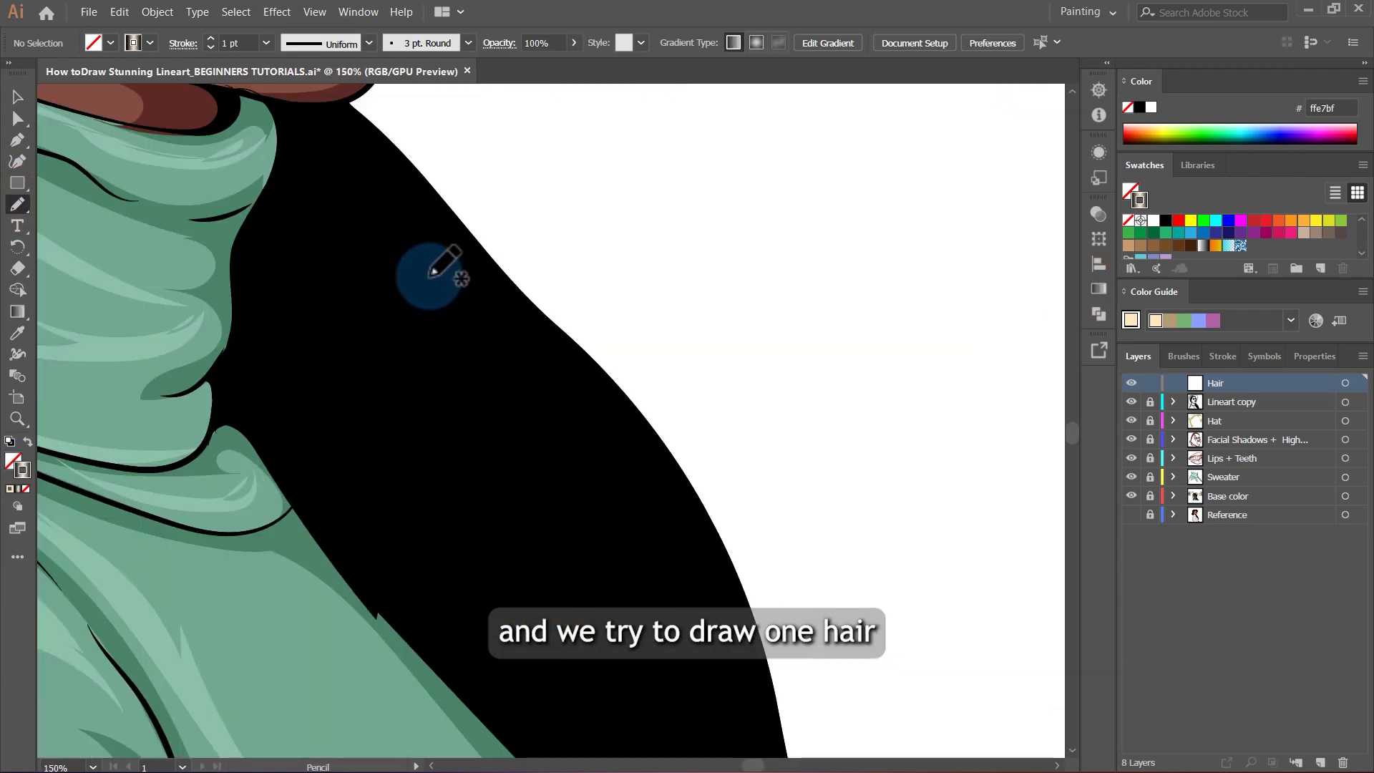
{"action": "mouse_move", "coordinate": [383, 179]}
{"action": "left_mouse_down"}
{"action": "mouse_move", "coordinate": [422, 267]}
{"action": "mouse_move", "coordinate": [631, 428]}
{"action": "mouse_move", "coordinate": [665, 515]}
{"action": "left_mouse_up"}
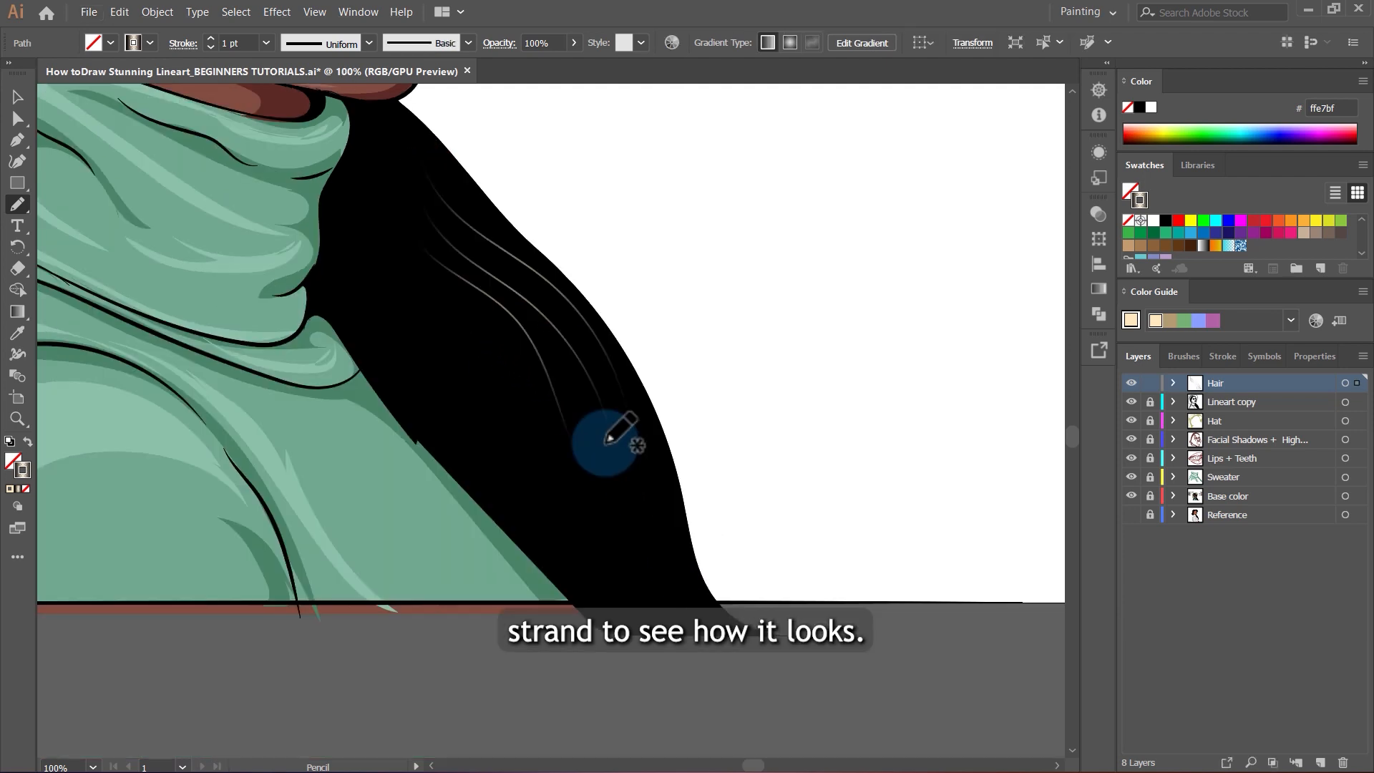
{"action": "mouse_move", "coordinate": [396, 214]}
{"action": "left_mouse_down"}
{"action": "mouse_move", "coordinate": [400, 267]}
{"action": "mouse_move", "coordinate": [595, 481]}
{"action": "mouse_move", "coordinate": [655, 494]}
{"action": "left_mouse_up"}
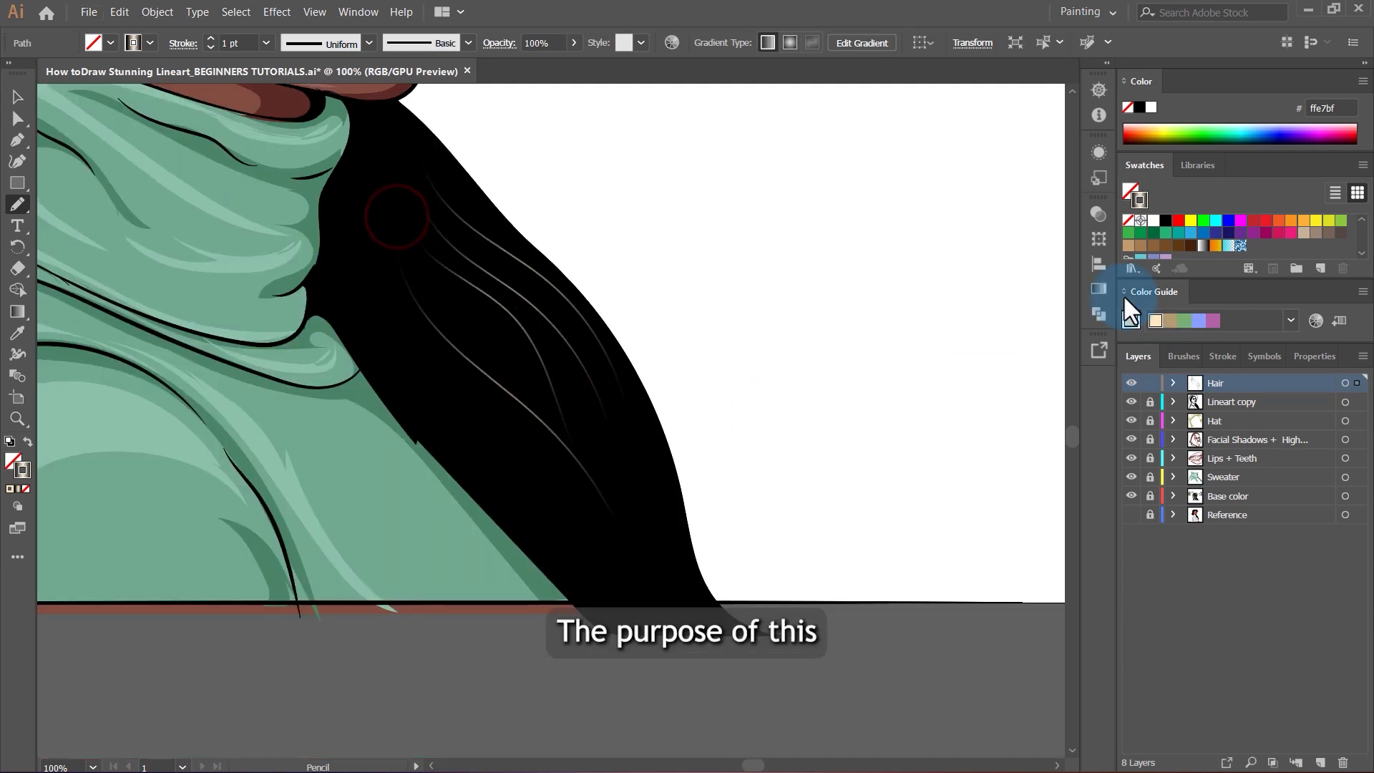
Inspect the middle stop of the strand's stroke gradient, which creates the fade into black.
{"action": "left_click", "coordinate": [1090, 285]}
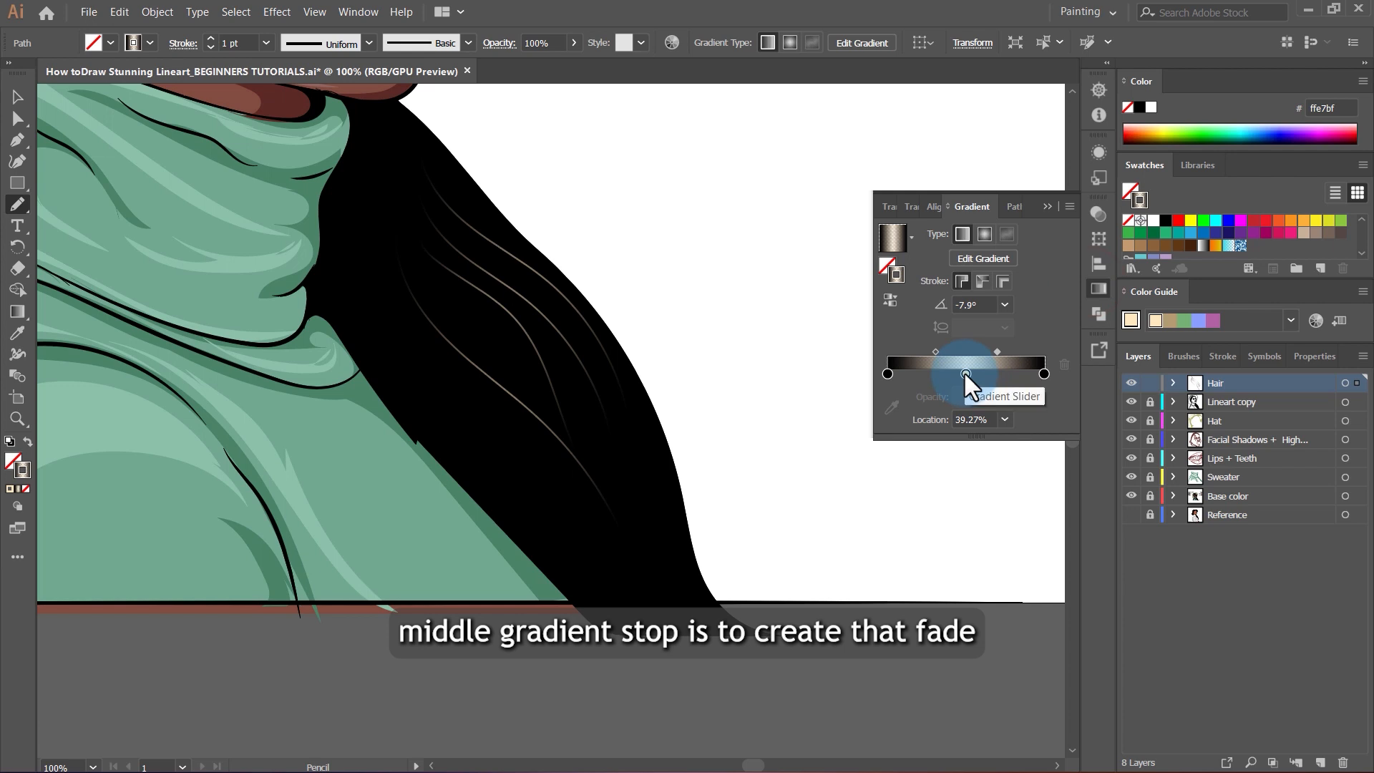
{"action": "left_click", "coordinate": [964, 373]}
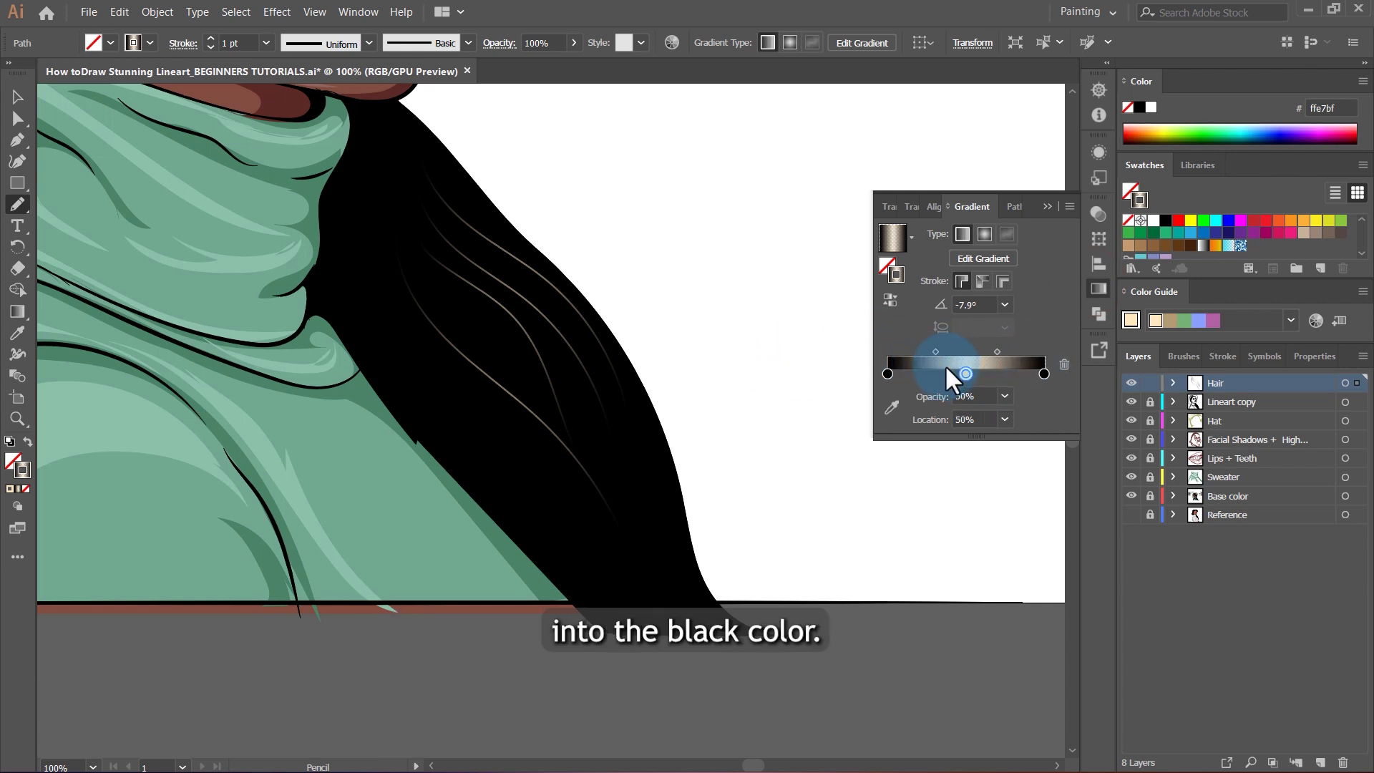
{"action": "left_click", "coordinate": [1097, 289]}
Draw curved strands with the Pencil tool in the black hair between the hat brim and the side of the face.
{"action": "scroll", "coordinate": [572, 300], "scroll_direction": "down", "scroll_amount": 2}
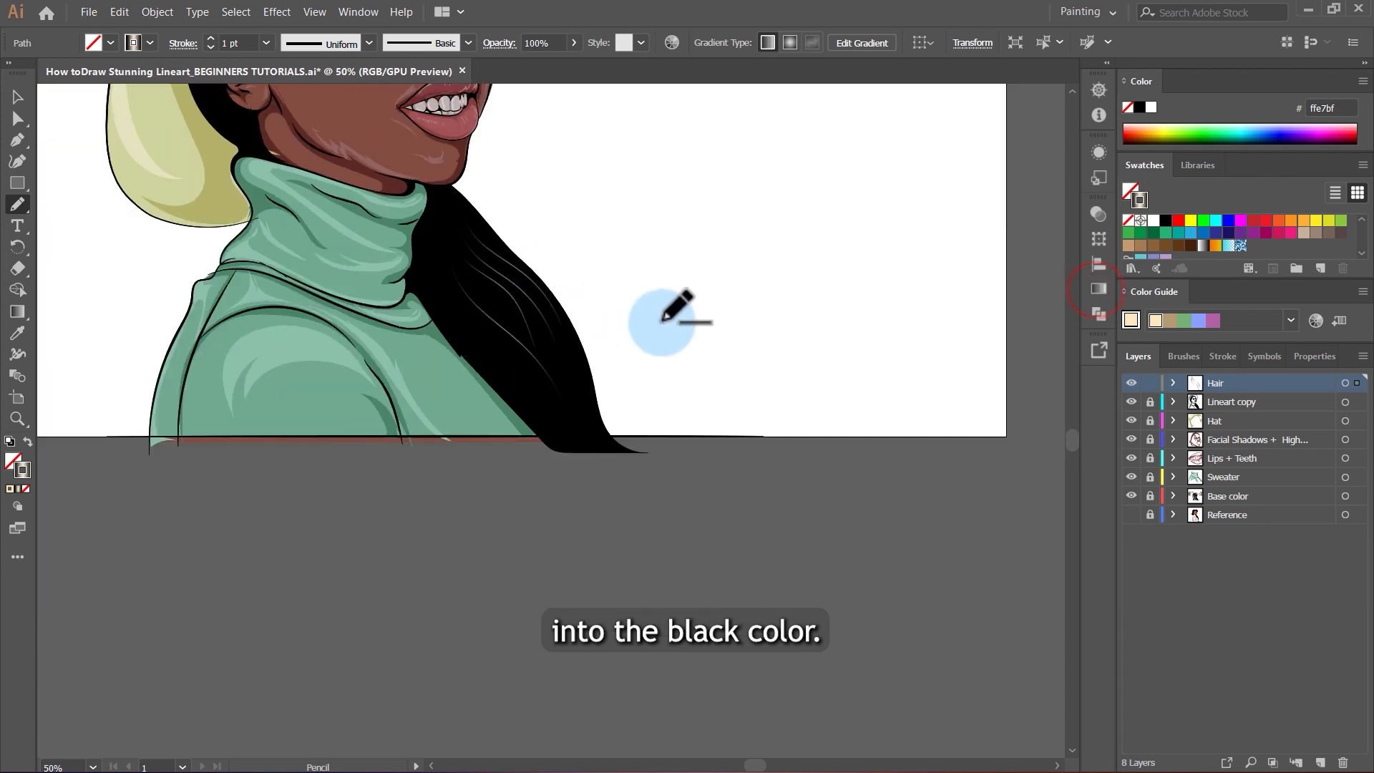
{"action": "scroll", "coordinate": [666, 320], "scroll_direction": "down", "scroll_amount": 1}
{"action": "scroll", "coordinate": [580, 286], "scroll_direction": "up", "scroll_amount": 4}
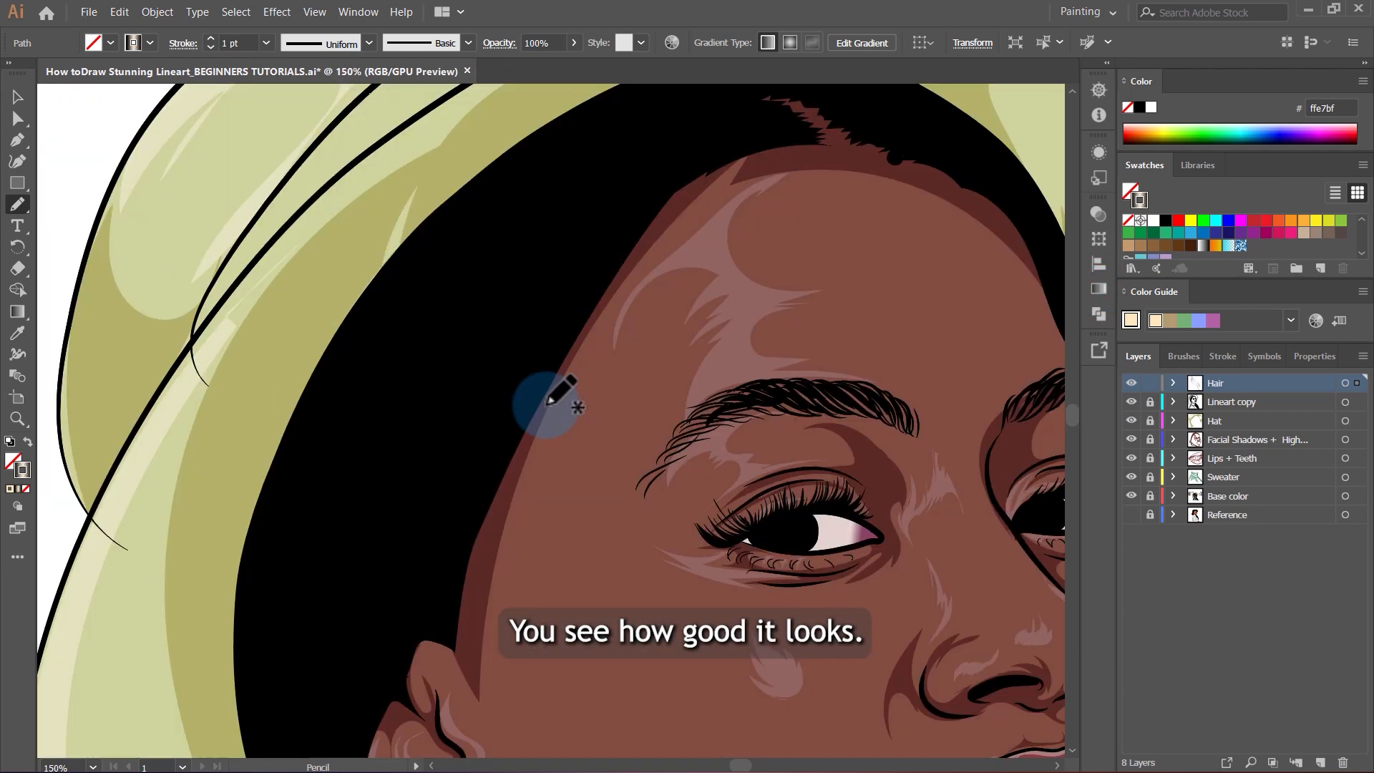
{"action": "mouse_move", "coordinate": [441, 558]}
{"action": "left_mouse_down"}
{"action": "mouse_move", "coordinate": [482, 398]}
{"action": "mouse_move", "coordinate": [629, 203]}
{"action": "mouse_move", "coordinate": [736, 122]}
{"action": "mouse_move", "coordinate": [643, 159]}
{"action": "mouse_move", "coordinate": [404, 463]}
{"action": "left_mouse_up"}
{"action": "left_click_drag", "start_coordinate": [617, 148], "coordinate": [355, 524]}
{"action": "scroll", "coordinate": [458, 400], "scroll_direction": "up", "scroll_amount": 2}
{"action": "mouse_move", "coordinate": [803, 270]}
{"action": "left_mouse_down"}
{"action": "mouse_move", "coordinate": [725, 292]}
{"action": "mouse_move", "coordinate": [635, 359]}
{"action": "mouse_move", "coordinate": [517, 576]}
{"action": "left_mouse_up"}
Draw two curved strands with the Pencil tool toward the lower tip of the hanging hair, below the existing strands.
{"action": "scroll", "coordinate": [586, 379], "scroll_direction": "down", "scroll_amount": 3}
{"action": "scroll", "coordinate": [593, 386], "scroll_direction": "down", "scroll_amount": 4}
{"action": "scroll", "coordinate": [801, 473], "scroll_direction": "up", "scroll_amount": 2}
{"action": "scroll", "coordinate": [800, 474], "scroll_direction": "down", "scroll_amount": 3}
{"action": "mouse_move", "coordinate": [669, 331]}
{"action": "left_mouse_down"}
{"action": "mouse_move", "coordinate": [750, 448]}
{"action": "mouse_move", "coordinate": [825, 508]}
{"action": "left_mouse_up"}
{"action": "left_click_drag", "start_coordinate": [732, 406], "coordinate": [879, 507]}
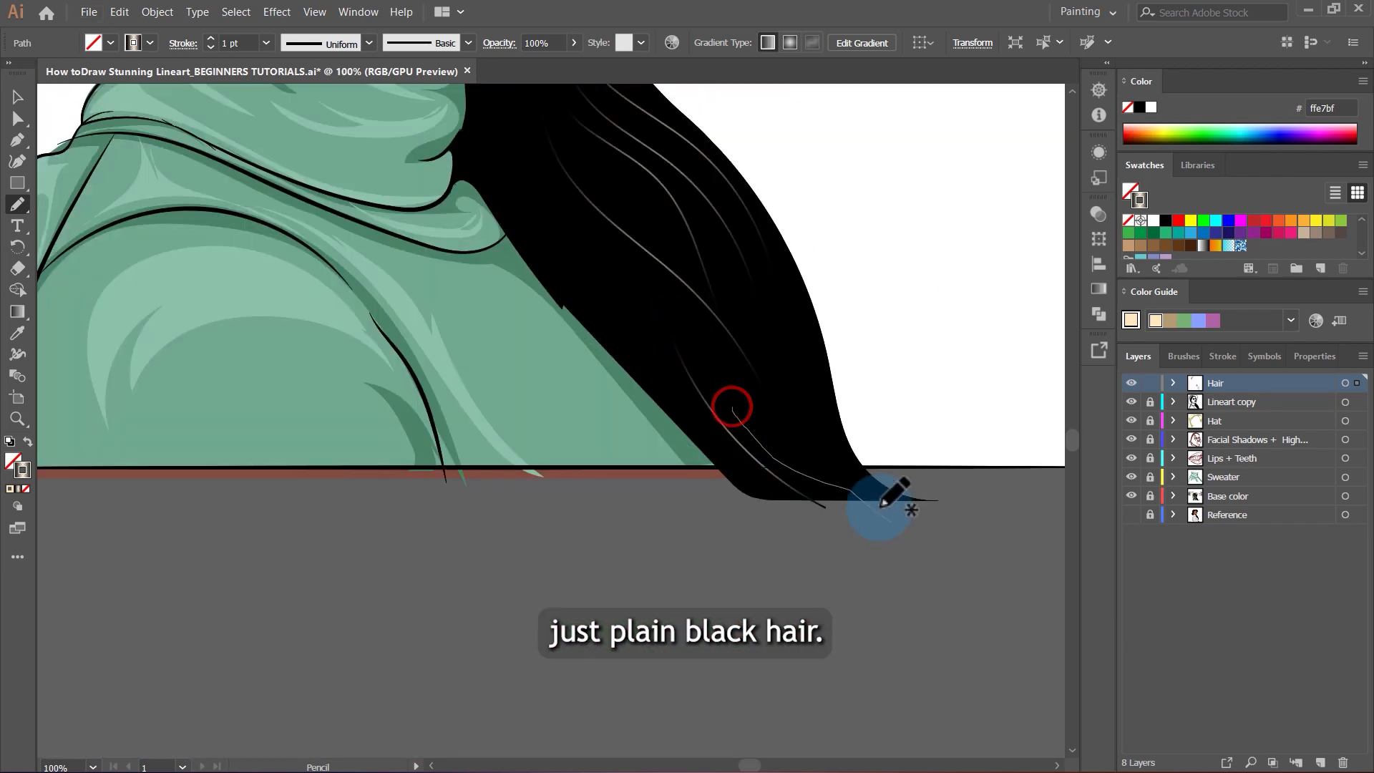
Draw curved strands with the Pencil tool at the lower tip of the hanging hair and down through its middle.
{"action": "left_click_drag", "start_coordinate": [773, 399], "coordinate": [916, 524]}
{"action": "left_click_drag", "start_coordinate": [664, 342], "coordinate": [791, 501]}
{"action": "scroll", "coordinate": [751, 472], "scroll_direction": "up", "scroll_amount": 2}
{"action": "left_click_drag", "start_coordinate": [653, 410], "coordinate": [863, 617]}
{"action": "scroll", "coordinate": [729, 522], "scroll_direction": "up", "scroll_amount": 2}
{"action": "left_click_drag", "start_coordinate": [601, 420], "coordinate": [758, 613]}
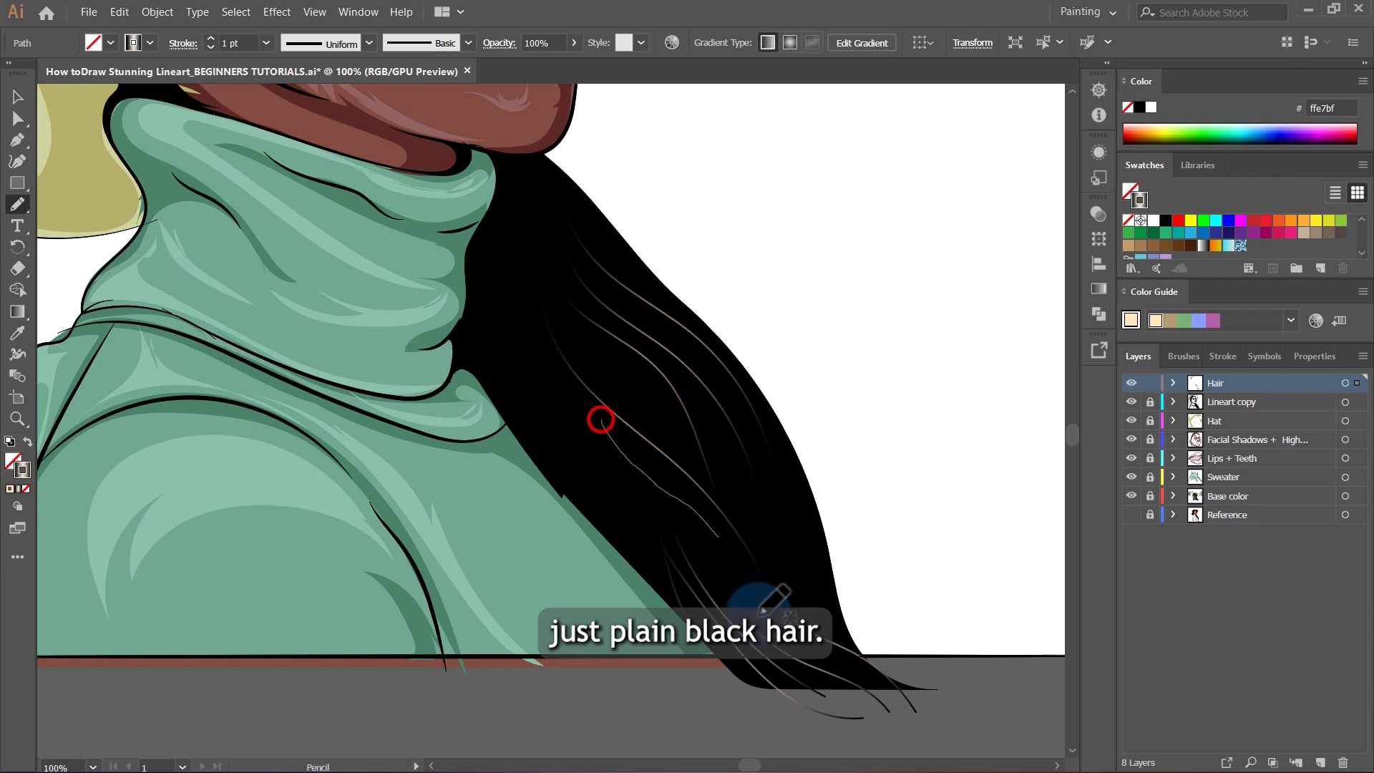
{"action": "scroll", "coordinate": [764, 610], "scroll_direction": "up", "scroll_amount": 2}
{"action": "mouse_move", "coordinate": [567, 245]}
{"action": "left_mouse_down"}
{"action": "mouse_move", "coordinate": [628, 346]}
{"action": "mouse_move", "coordinate": [645, 579]}
{"action": "mouse_move", "coordinate": [748, 690]}
{"action": "left_mouse_up"}
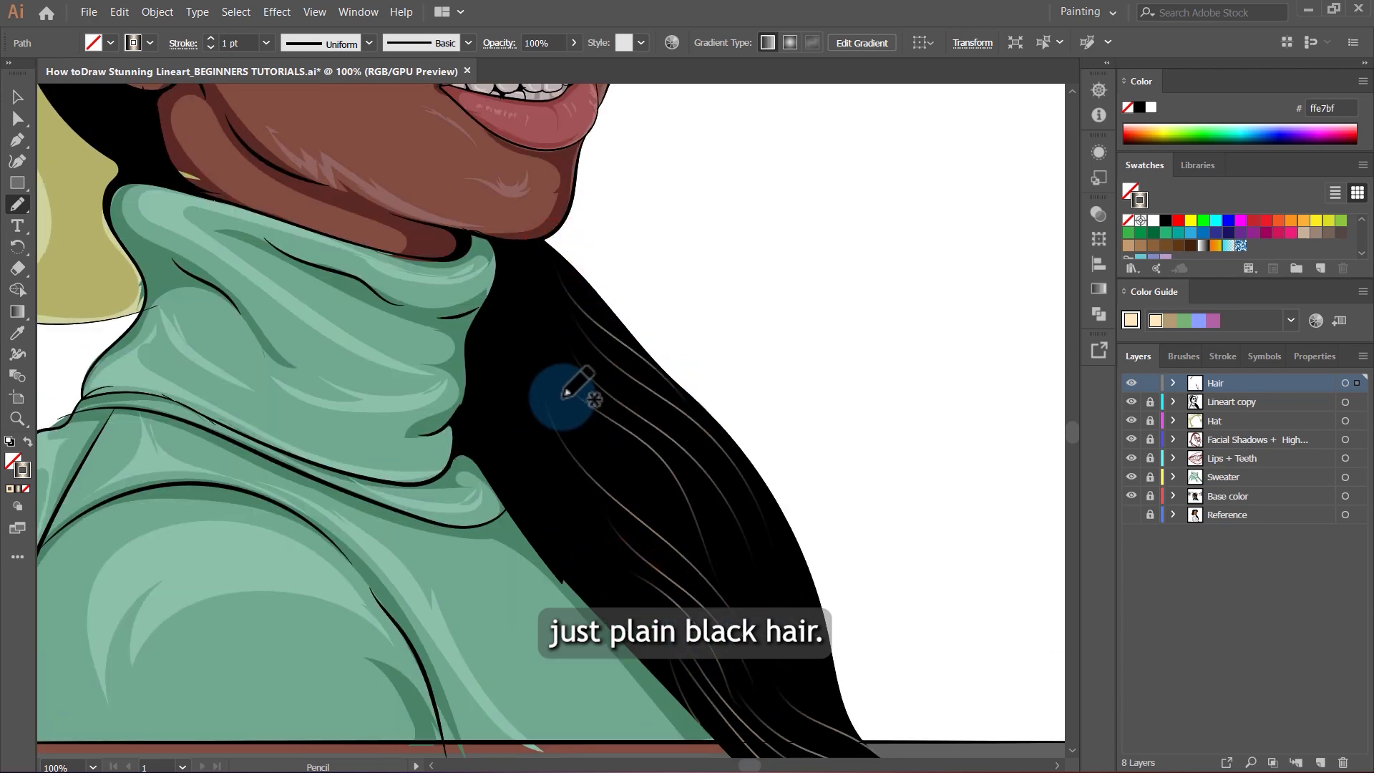
Draw long curved strands with the Pencil tool along the inner edge of the hanging hair beside the sweater.
{"action": "scroll", "coordinate": [630, 530], "scroll_direction": "down", "scroll_amount": 2}
{"action": "scroll", "coordinate": [561, 482], "scroll_direction": "up", "scroll_amount": 2}
{"action": "mouse_move", "coordinate": [510, 363]}
{"action": "left_mouse_down"}
{"action": "mouse_move", "coordinate": [692, 591]}
{"action": "mouse_move", "coordinate": [719, 673]}
{"action": "left_mouse_up"}
{"action": "mouse_move", "coordinate": [423, 272]}
{"action": "left_mouse_down"}
{"action": "mouse_move", "coordinate": [450, 374]}
{"action": "mouse_move", "coordinate": [648, 661]}
{"action": "left_mouse_up"}
{"action": "scroll", "coordinate": [539, 346], "scroll_direction": "down", "scroll_amount": 3}
{"action": "scroll", "coordinate": [540, 346], "scroll_direction": "up", "scroll_amount": 3}
{"action": "left_click_drag", "start_coordinate": [467, 300], "coordinate": [665, 608]}
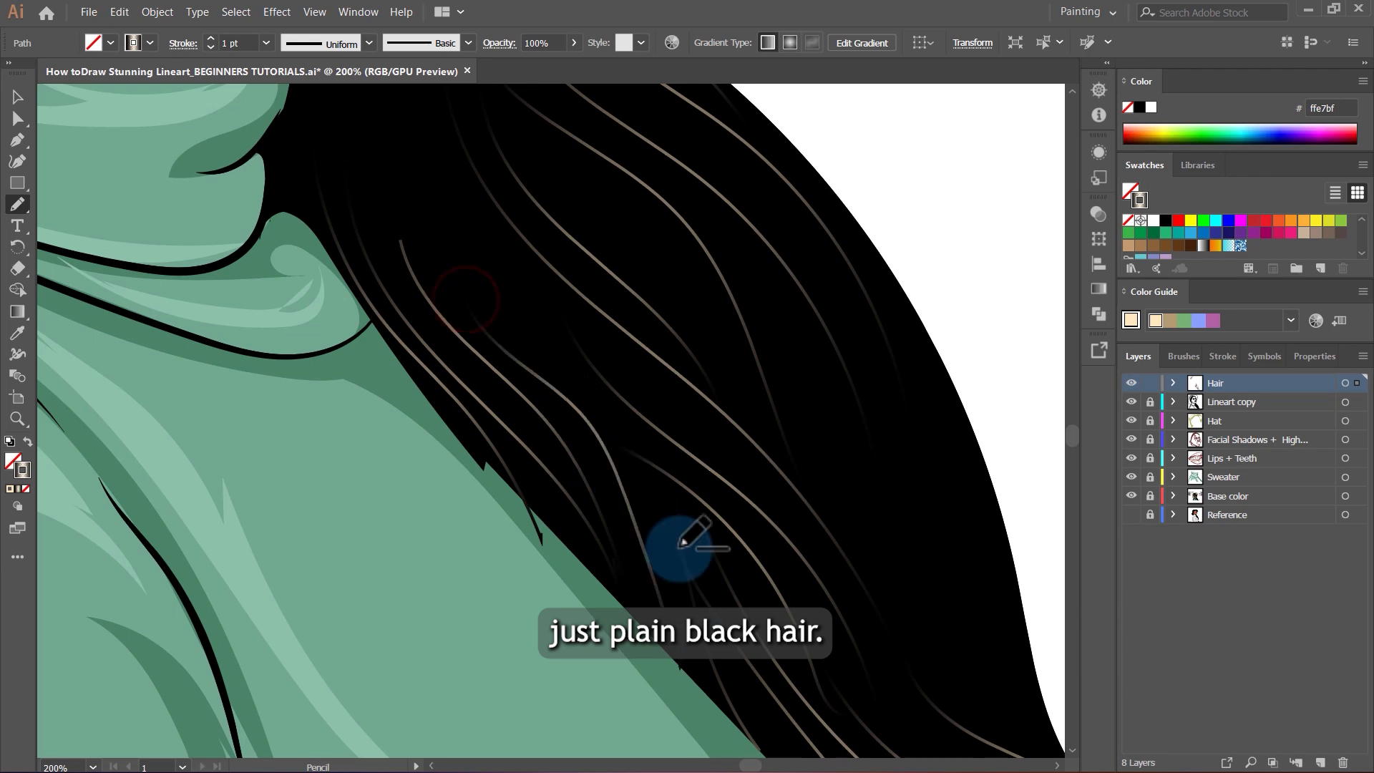
{"action": "scroll", "coordinate": [678, 548], "scroll_direction": "down", "scroll_amount": 3}
{"action": "scroll", "coordinate": [632, 264], "scroll_direction": "up", "scroll_amount": 2}
{"action": "left_click_drag", "start_coordinate": [632, 264], "coordinate": [751, 556]}
{"action": "left_click_drag", "start_coordinate": [711, 344], "coordinate": [787, 608]}
Draw four short curved strands with the Pencil tool in the black hair beside the parting above the forehead.
{"action": "scroll", "coordinate": [809, 543], "scroll_direction": "down", "scroll_amount": 4}
{"action": "scroll", "coordinate": [744, 491], "scroll_direction": "up", "scroll_amount": 2}
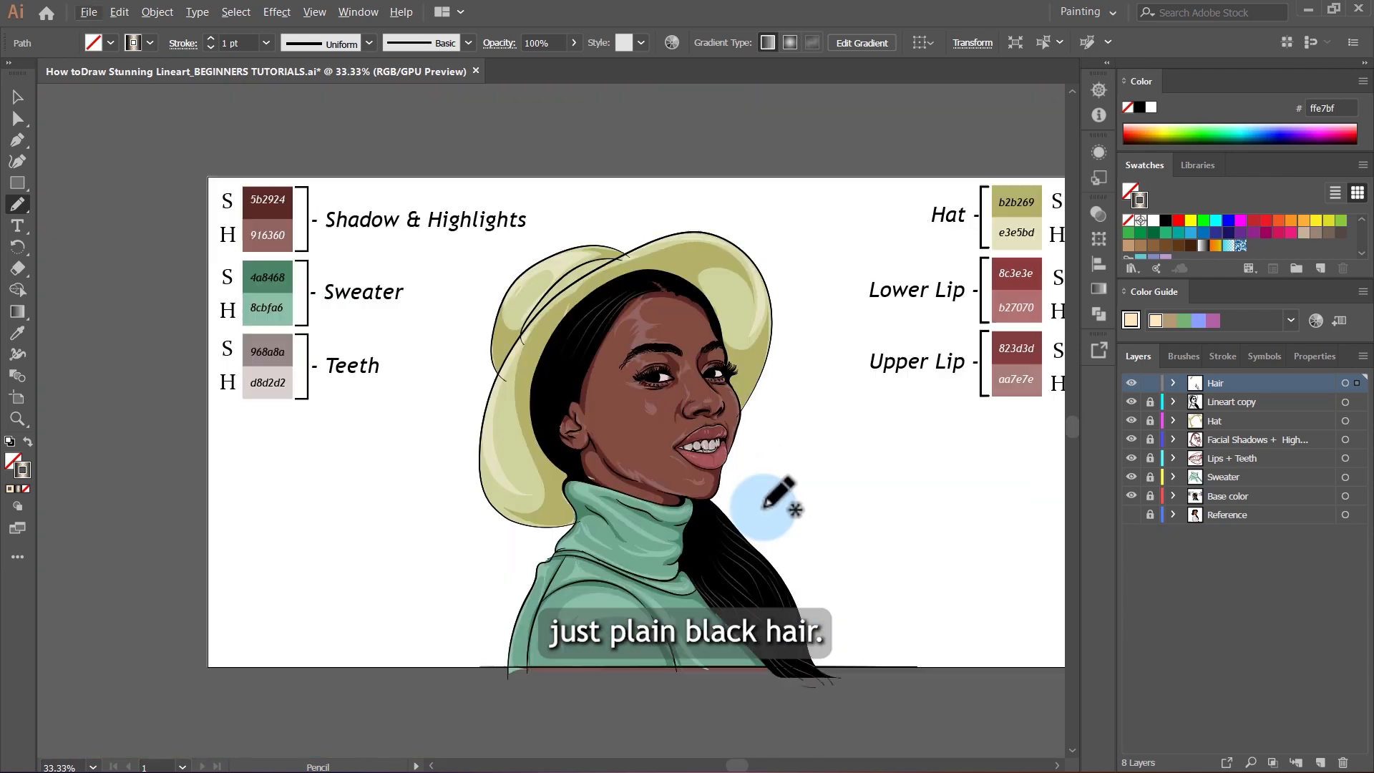
{"action": "scroll", "coordinate": [726, 322], "scroll_direction": "up", "scroll_amount": 3}
{"action": "scroll", "coordinate": [629, 353], "scroll_direction": "up", "scroll_amount": 4}
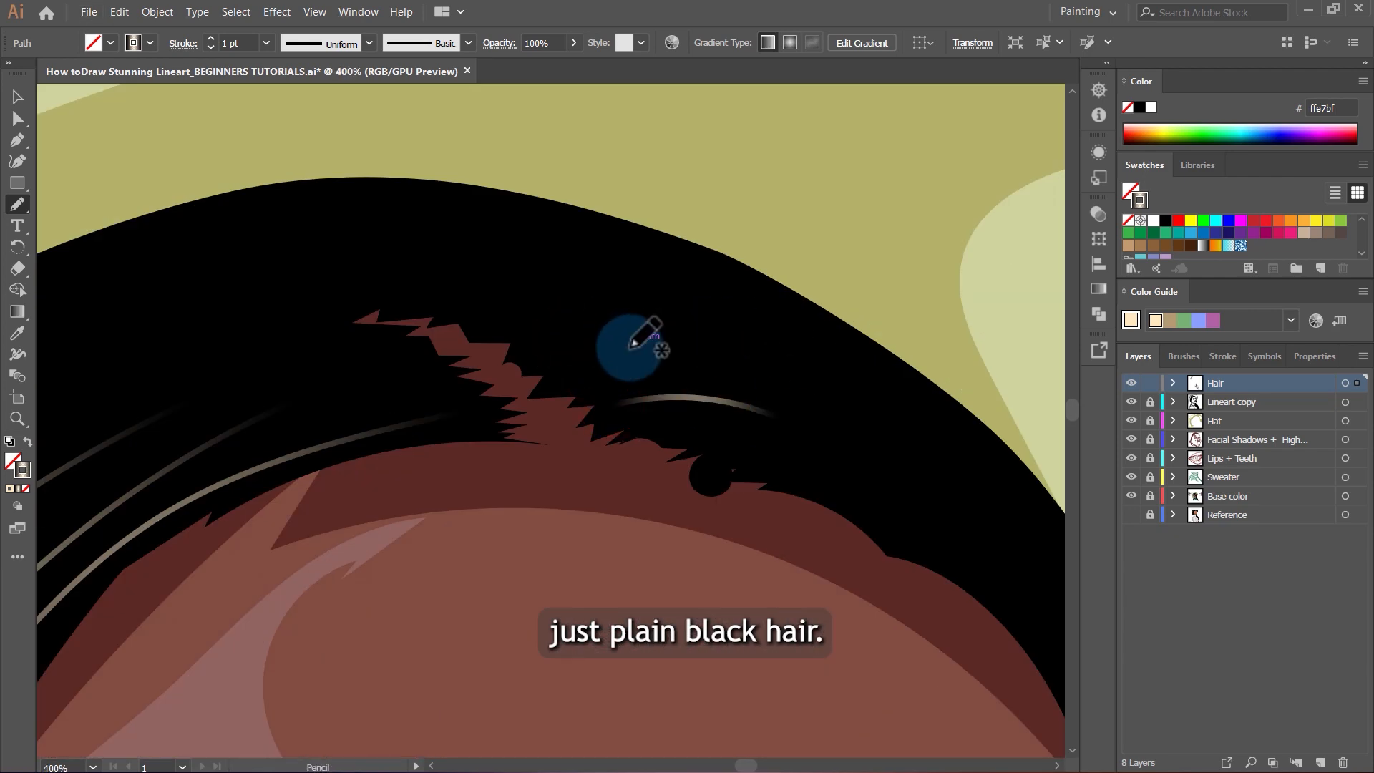
{"action": "left_click_drag", "start_coordinate": [576, 365], "coordinate": [801, 384]}
{"action": "left_click_drag", "start_coordinate": [541, 324], "coordinate": [704, 331]}
{"action": "left_click_drag", "start_coordinate": [485, 292], "coordinate": [654, 276]}
{"action": "left_click_drag", "start_coordinate": [638, 417], "coordinate": [930, 476]}
Duplicate the hair strands beside the forehead with the Selection tool, placing each copy slightly offset from its original.
{"action": "scroll", "coordinate": [822, 447], "scroll_direction": "down", "scroll_amount": 4}
{"action": "scroll", "coordinate": [744, 411], "scroll_direction": "up", "scroll_amount": 2}
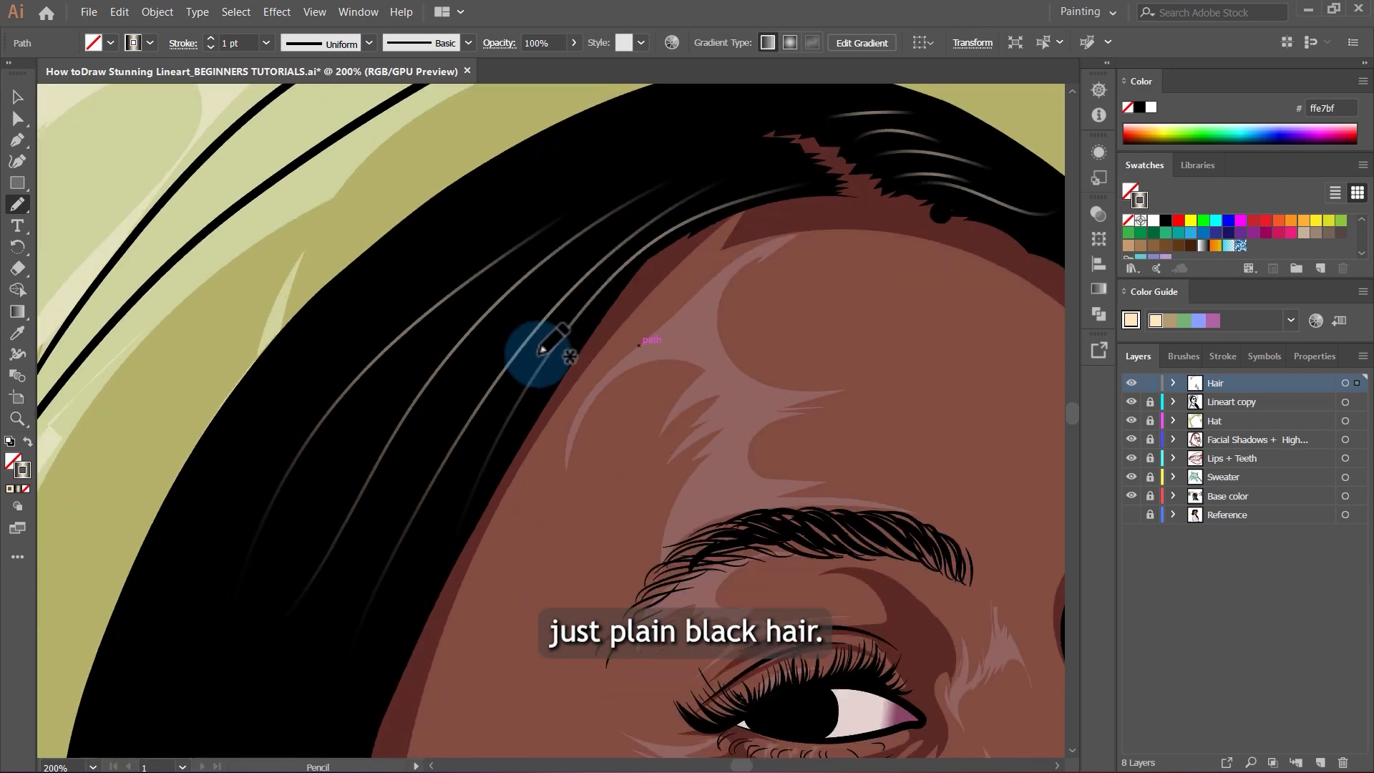
{"action": "key", "text": "v"}
{"action": "scroll", "coordinate": [776, 389], "scroll_direction": "down", "scroll_amount": 4}
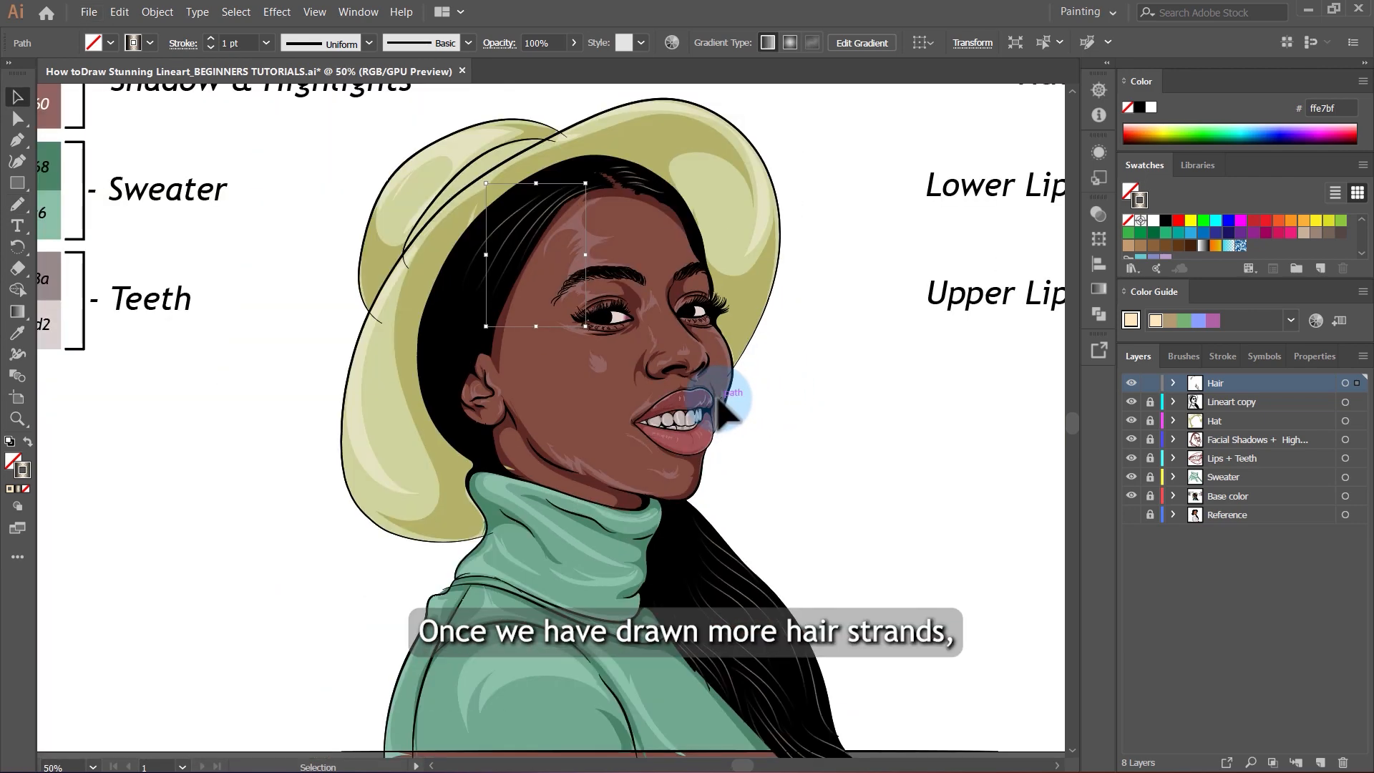
{"action": "scroll", "coordinate": [581, 213], "scroll_direction": "up", "scroll_amount": 4}
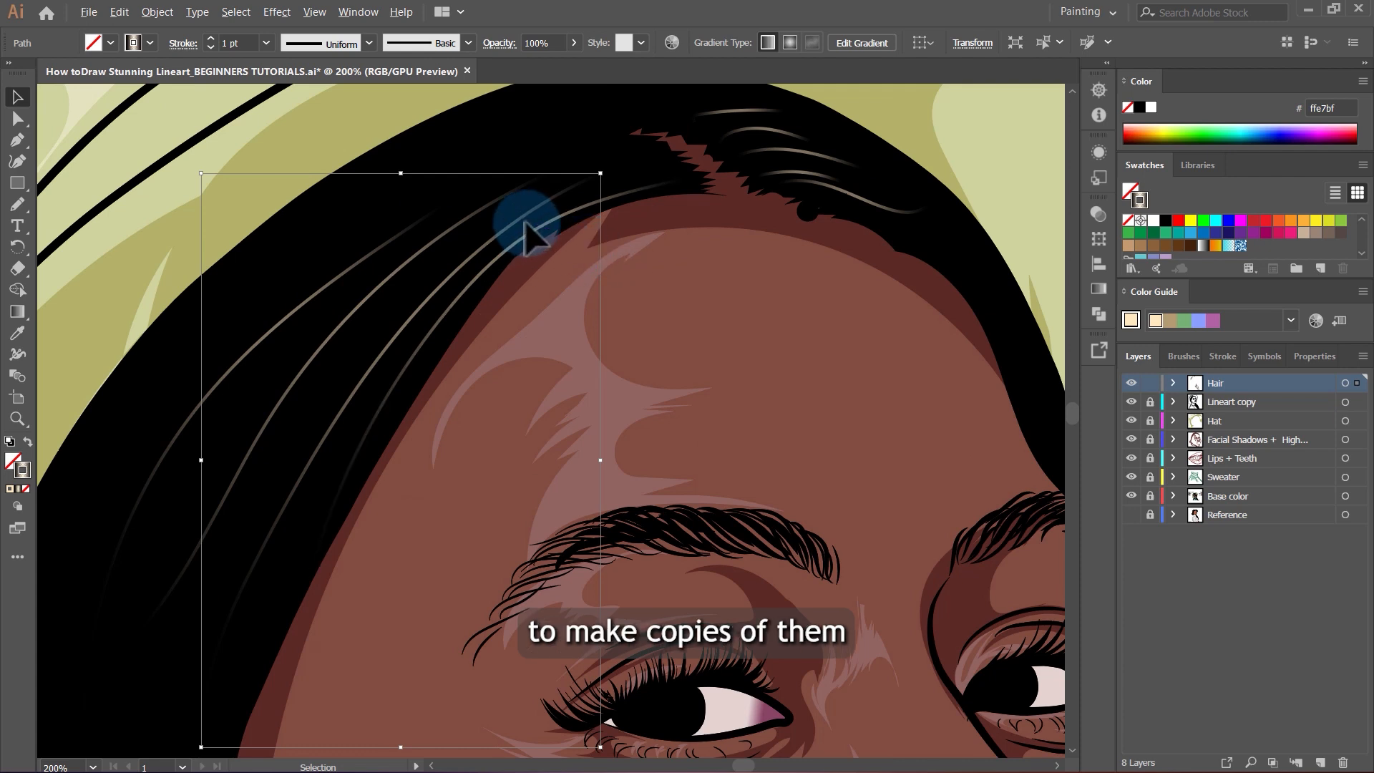
{"action": "scroll", "coordinate": [528, 218], "scroll_direction": "up", "scroll_amount": 1}
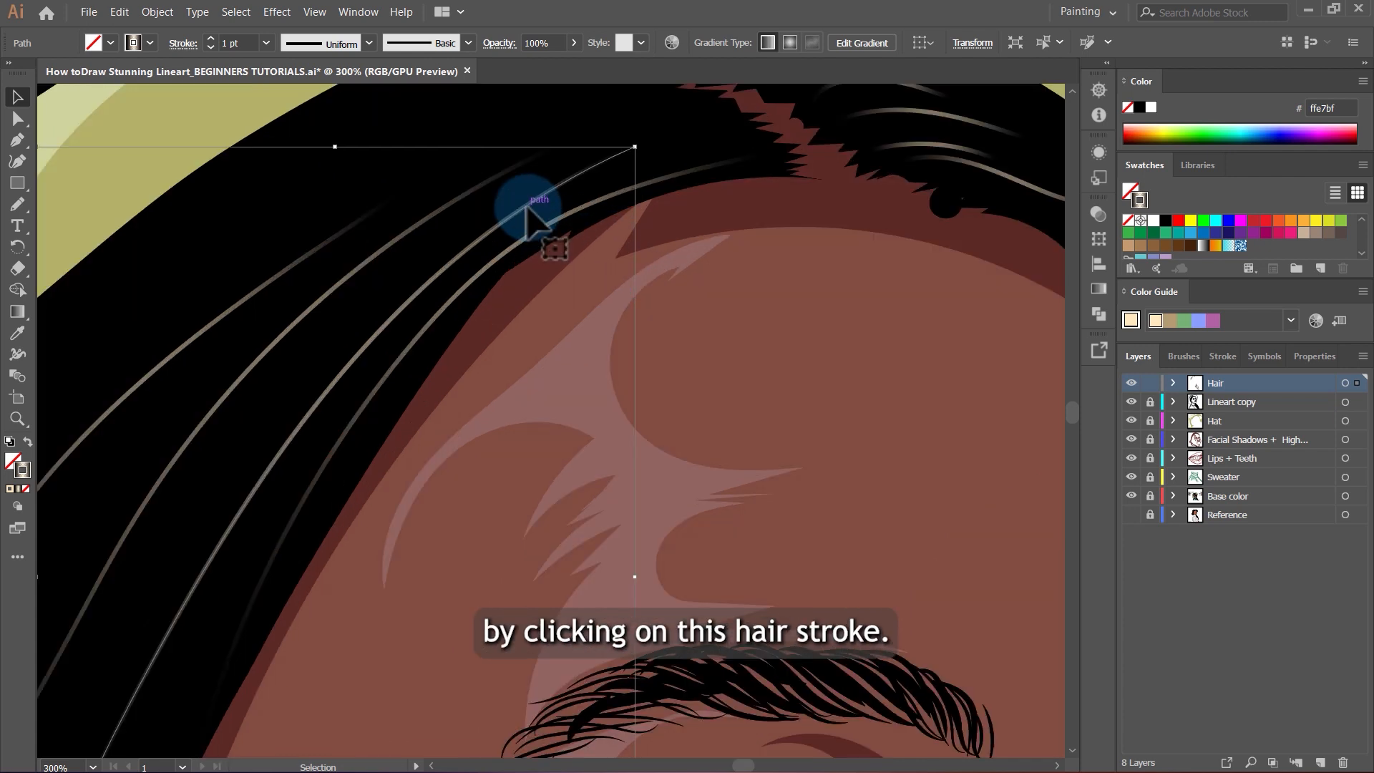
{"action": "mouse_move", "coordinate": [527, 207]}
{"action": "left_mouse_down"}
{"action": "mouse_move", "coordinate": [512, 170]}
{"action": "mouse_move", "coordinate": [530, 218]}
{"action": "left_mouse_up"}
{"action": "left_click_drag", "start_coordinate": [544, 225], "coordinate": [556, 235]}
{"action": "scroll", "coordinate": [346, 260], "scroll_direction": "down", "scroll_amount": 4}
{"action": "left_click_drag", "start_coordinate": [370, 261], "coordinate": [301, 229]}
{"action": "scroll", "coordinate": [344, 286], "scroll_direction": "up", "scroll_amount": 3}
{"action": "scroll", "coordinate": [442, 148], "scroll_direction": "up", "scroll_amount": 2}
{"action": "mouse_move", "coordinate": [440, 149]}
{"action": "left_mouse_down"}
{"action": "mouse_move", "coordinate": [455, 208]}
{"action": "mouse_move", "coordinate": [526, 224]}
{"action": "mouse_move", "coordinate": [683, 348]}
{"action": "mouse_move", "coordinate": [828, 410]}
{"action": "left_mouse_up"}
{"action": "scroll", "coordinate": [791, 315], "scroll_direction": "down", "scroll_amount": 4}
{"action": "left_click", "coordinate": [791, 315]}
Duplicate the strands in the upper part of the hanging hair, setting the copies closely beside the originals.
{"action": "scroll", "coordinate": [791, 316], "scroll_direction": "down", "scroll_amount": 1}
{"action": "left_click_drag", "start_coordinate": [877, 613], "coordinate": [730, 377]}
{"action": "scroll", "coordinate": [858, 515], "scroll_direction": "up", "scroll_amount": 4}
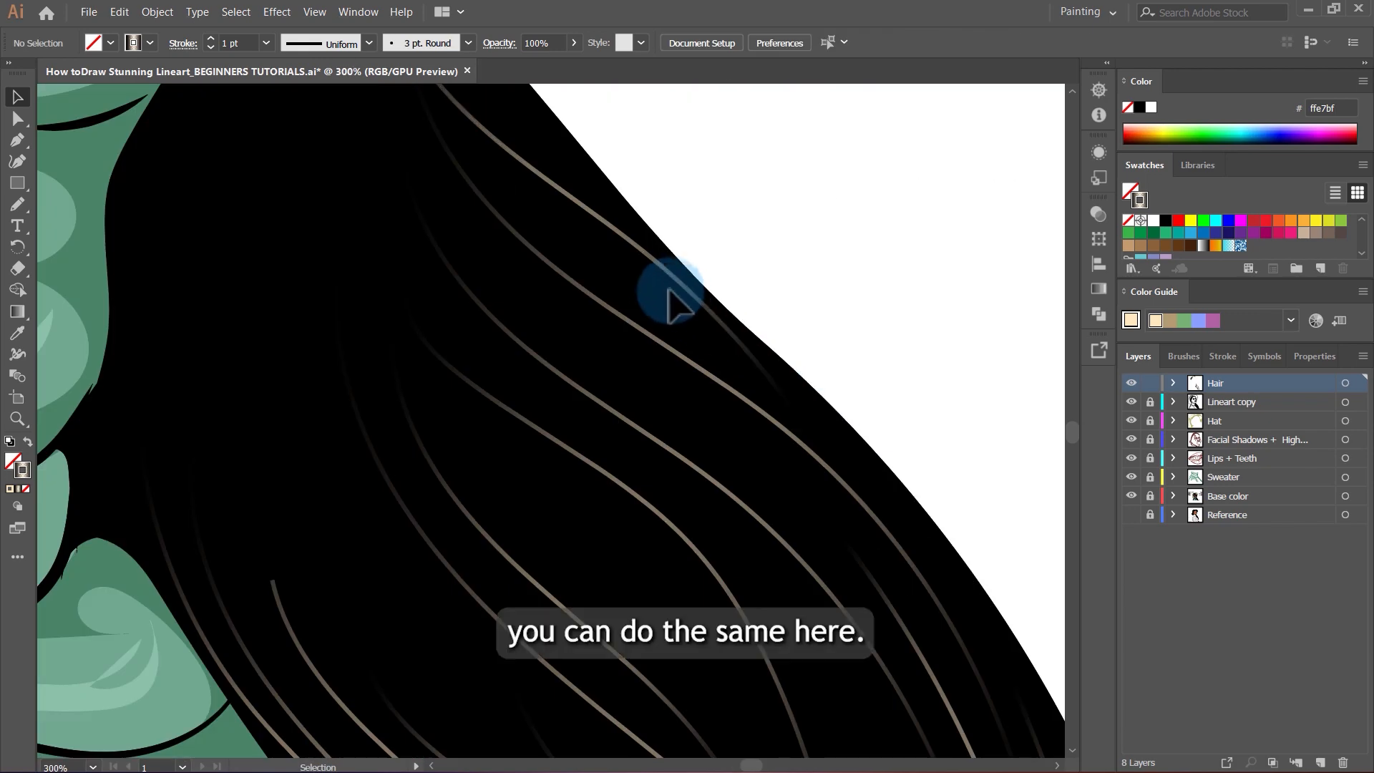
{"action": "left_click_drag", "start_coordinate": [656, 273], "coordinate": [659, 361]}
{"action": "left_click_drag", "start_coordinate": [659, 362], "coordinate": [668, 440]}
{"action": "scroll", "coordinate": [685, 361], "scroll_direction": "down", "scroll_amount": 1}
{"action": "scroll", "coordinate": [688, 365], "scroll_direction": "up", "scroll_amount": 2}
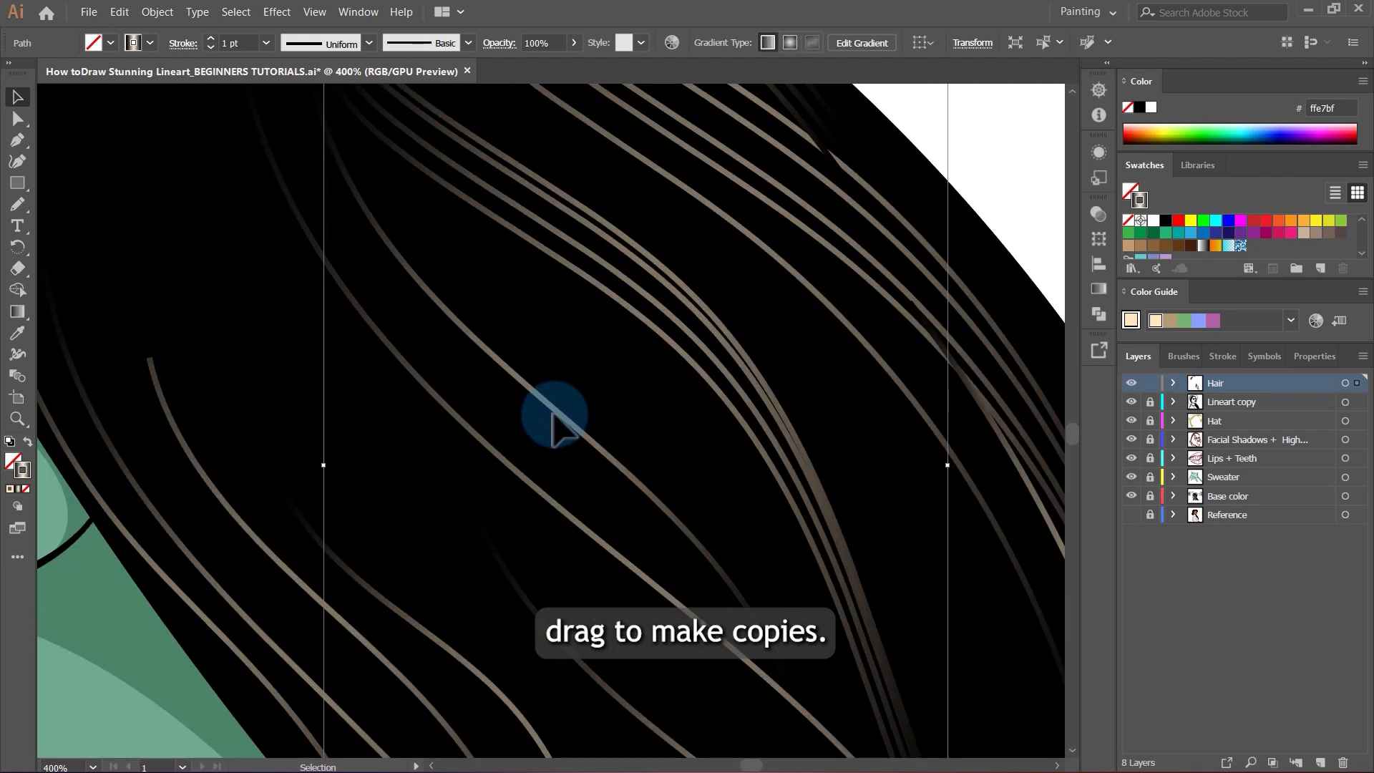
Duplicate more strands in the hanging hair, including those along its inner edge beside the sweater, with small offsets between copies.
{"action": "scroll", "coordinate": [577, 315], "scroll_direction": "down", "scroll_amount": 3}
{"action": "scroll", "coordinate": [613, 429], "scroll_direction": "up", "scroll_amount": 2}
{"action": "left_click", "coordinate": [576, 358]}
{"action": "mouse_move", "coordinate": [512, 339]}
{"action": "left_mouse_down"}
{"action": "mouse_move", "coordinate": [540, 356]}
{"action": "mouse_move", "coordinate": [473, 362]}
{"action": "left_mouse_up"}
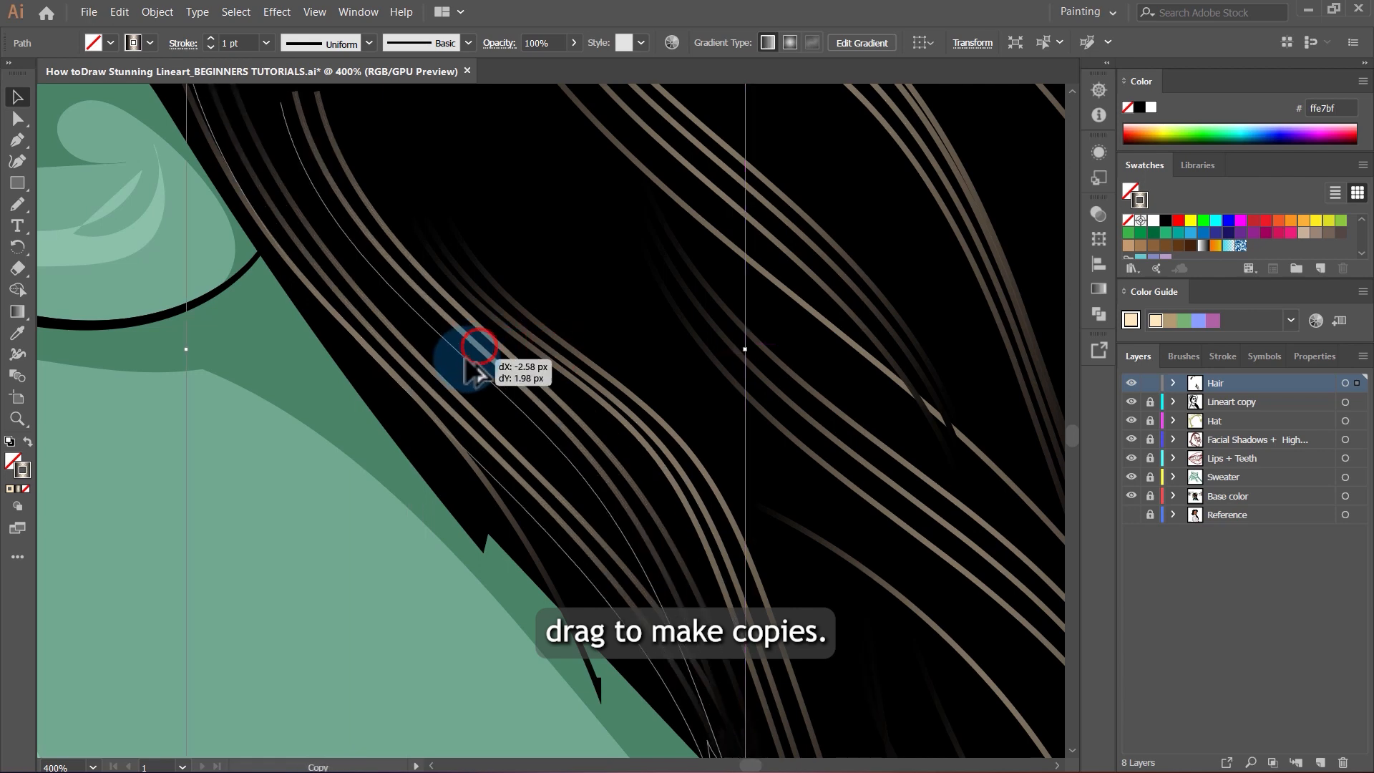
{"action": "scroll", "coordinate": [487, 329], "scroll_direction": "down", "scroll_amount": 4}
{"action": "scroll", "coordinate": [616, 383], "scroll_direction": "up", "scroll_amount": 3}
{"action": "left_click", "coordinate": [611, 400]}
{"action": "left_click", "coordinate": [613, 370]}
{"action": "scroll", "coordinate": [613, 370], "scroll_direction": "down", "scroll_amount": 2}
{"action": "scroll", "coordinate": [723, 287], "scroll_direction": "up", "scroll_amount": 3}
{"action": "left_click_drag", "start_coordinate": [736, 390], "coordinate": [751, 372]}
{"action": "left_click_drag", "start_coordinate": [753, 370], "coordinate": [765, 350]}
{"action": "scroll", "coordinate": [765, 372], "scroll_direction": "down", "scroll_amount": 3}
{"action": "left_click_drag", "start_coordinate": [684, 525], "coordinate": [648, 423]}
{"action": "scroll", "coordinate": [667, 393], "scroll_direction": "down", "scroll_amount": 4}
{"action": "left_click", "coordinate": [877, 429]}
Review the hair strands and shading across the whole portrait, both close up and at full view.
{"action": "scroll", "coordinate": [877, 429], "scroll_direction": "down", "scroll_amount": 3}
{"action": "scroll", "coordinate": [534, 264], "scroll_direction": "up", "scroll_amount": 3}
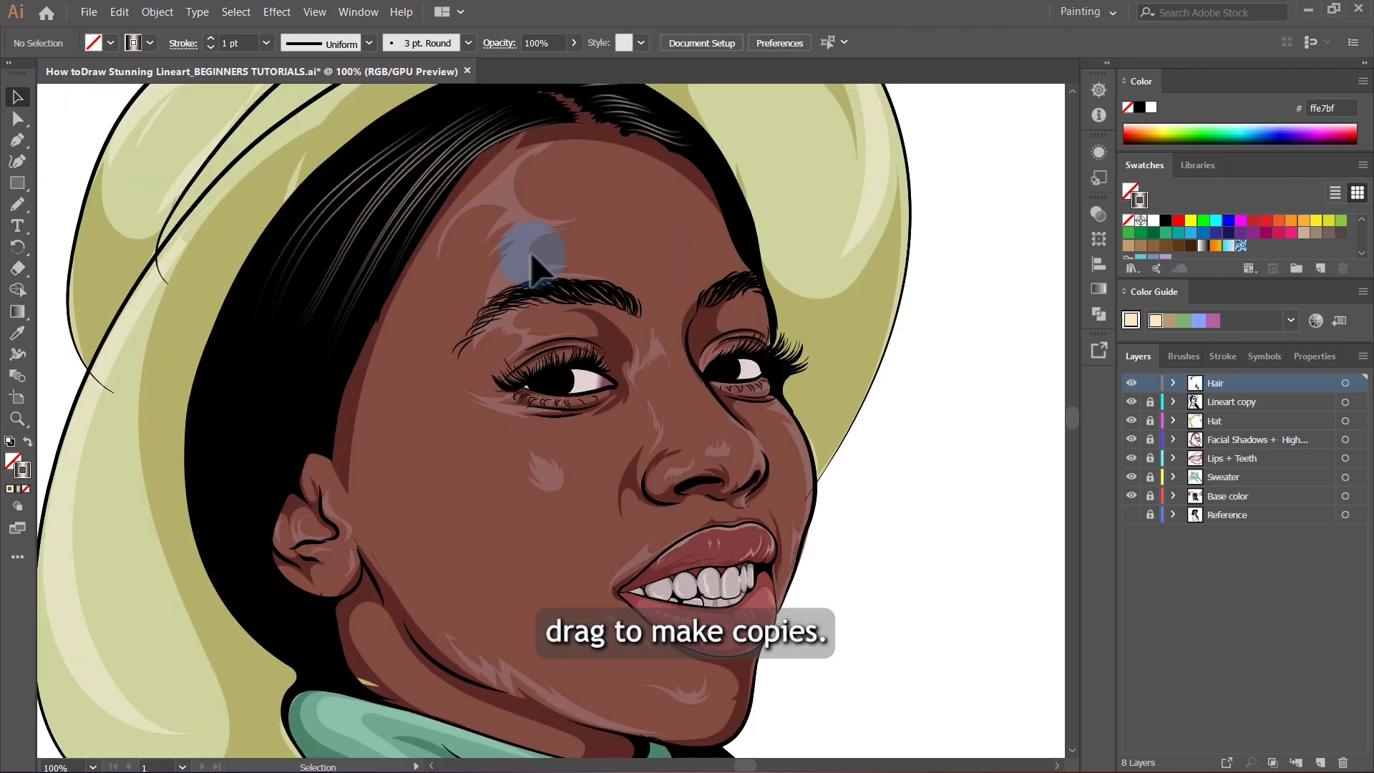
{"action": "scroll", "coordinate": [460, 225], "scroll_direction": "down", "scroll_amount": 4}
{"action": "scroll", "coordinate": [458, 227], "scroll_direction": "up", "scroll_amount": 2}
{"action": "scroll", "coordinate": [438, 236], "scroll_direction": "up", "scroll_amount": 2}
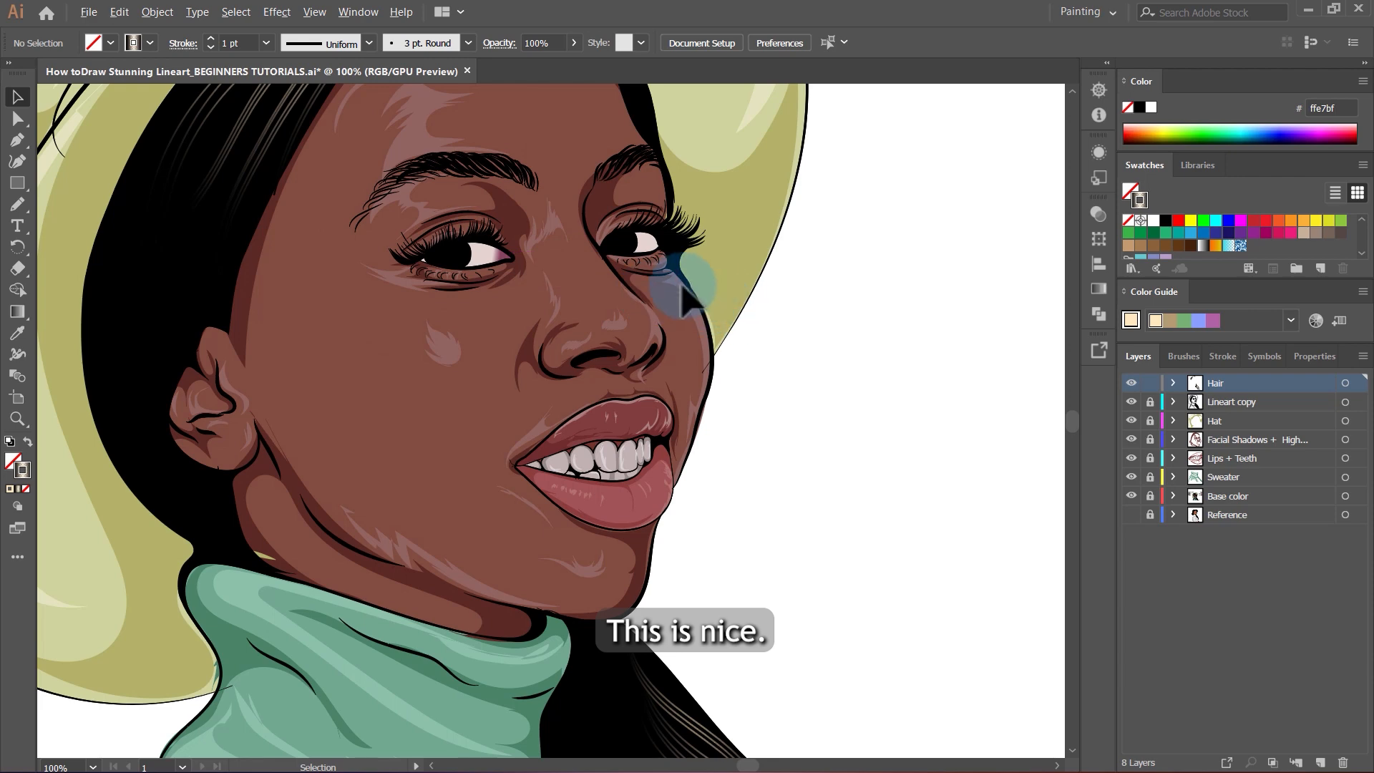
{"action": "scroll", "coordinate": [658, 298], "scroll_direction": "down", "scroll_amount": 3}
{"action": "scroll", "coordinate": [690, 308], "scroll_direction": "up", "scroll_amount": 1}
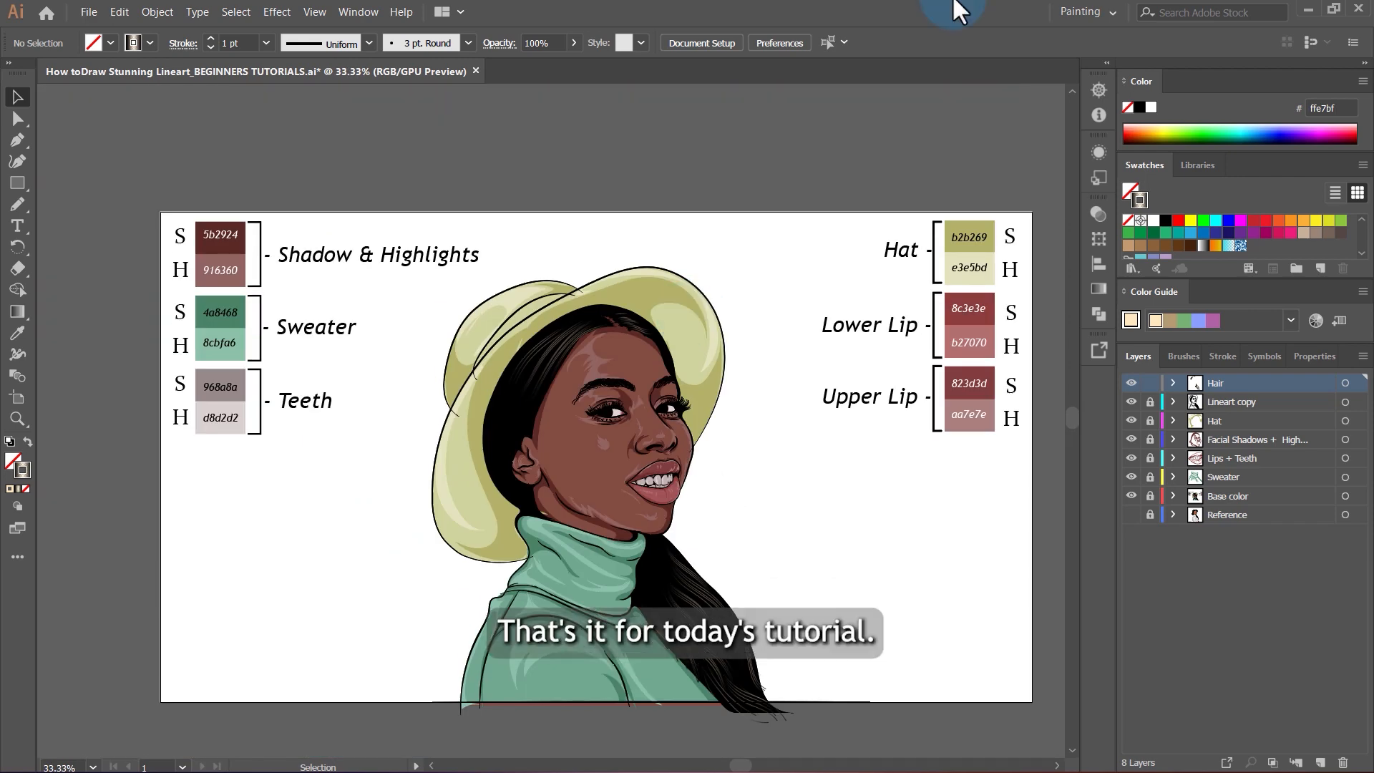